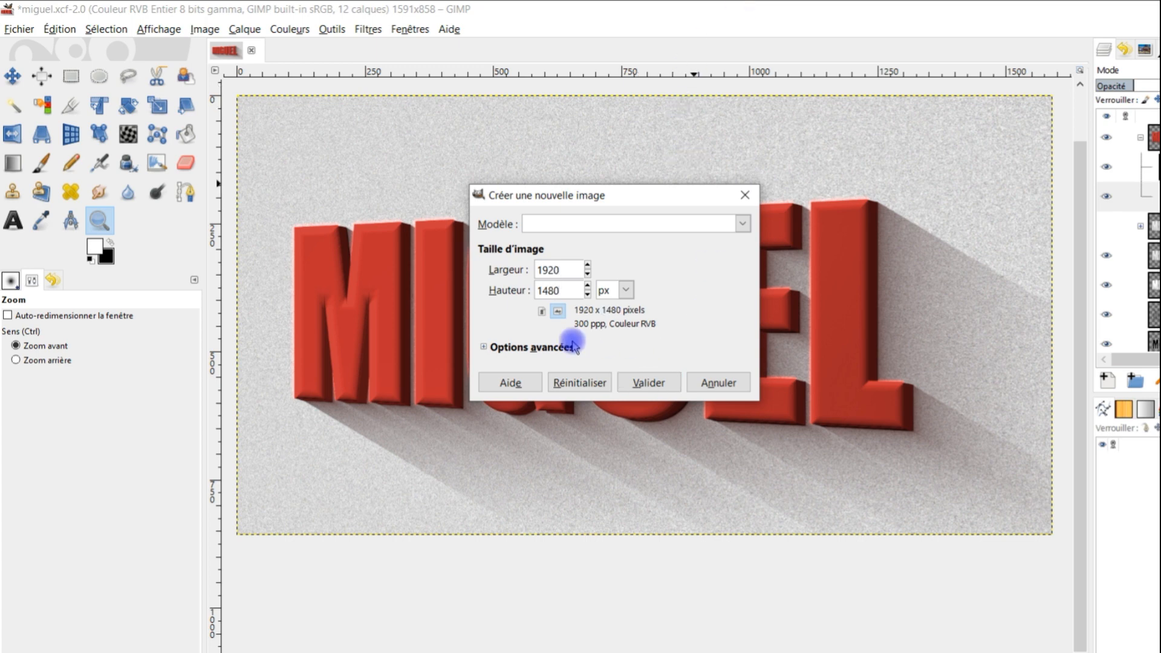
Create a new 1920 x 1480 px image at 300 ppi, filled with white (Blanc)
left_click(482, 348)
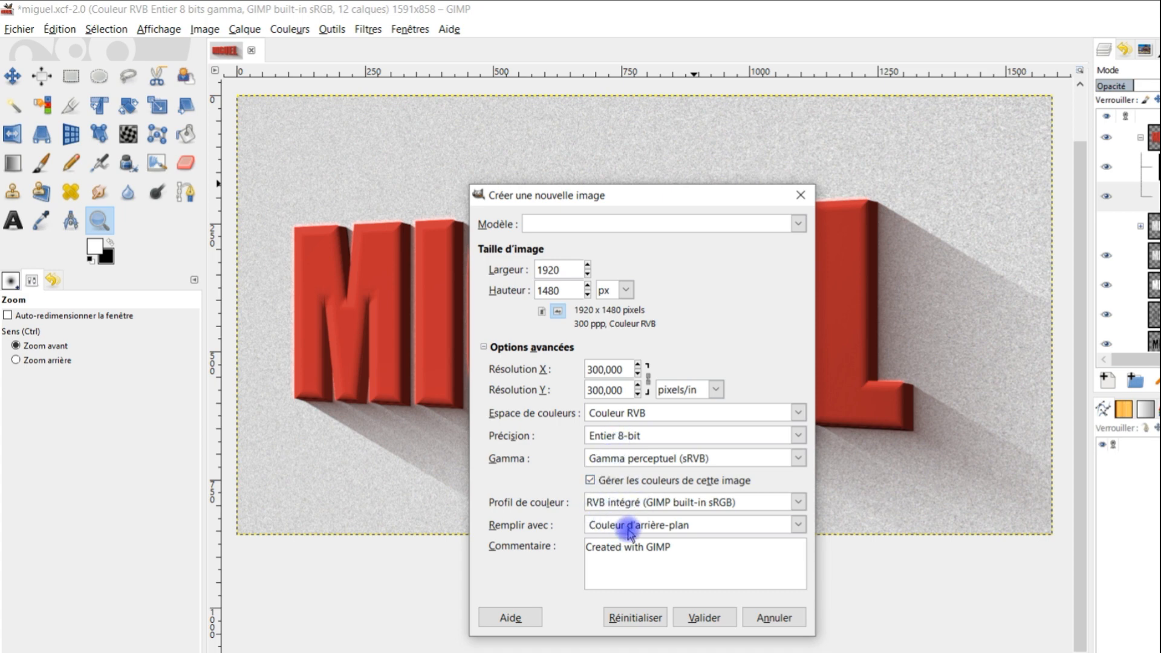
left_click(693, 525)
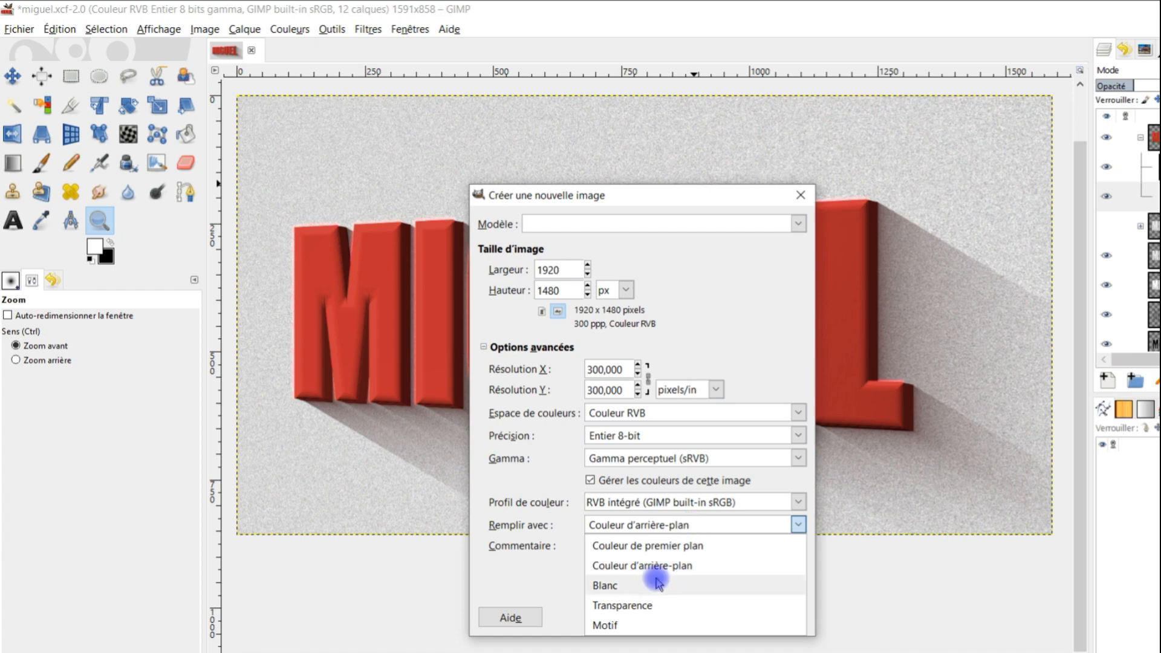
left_click(635, 584)
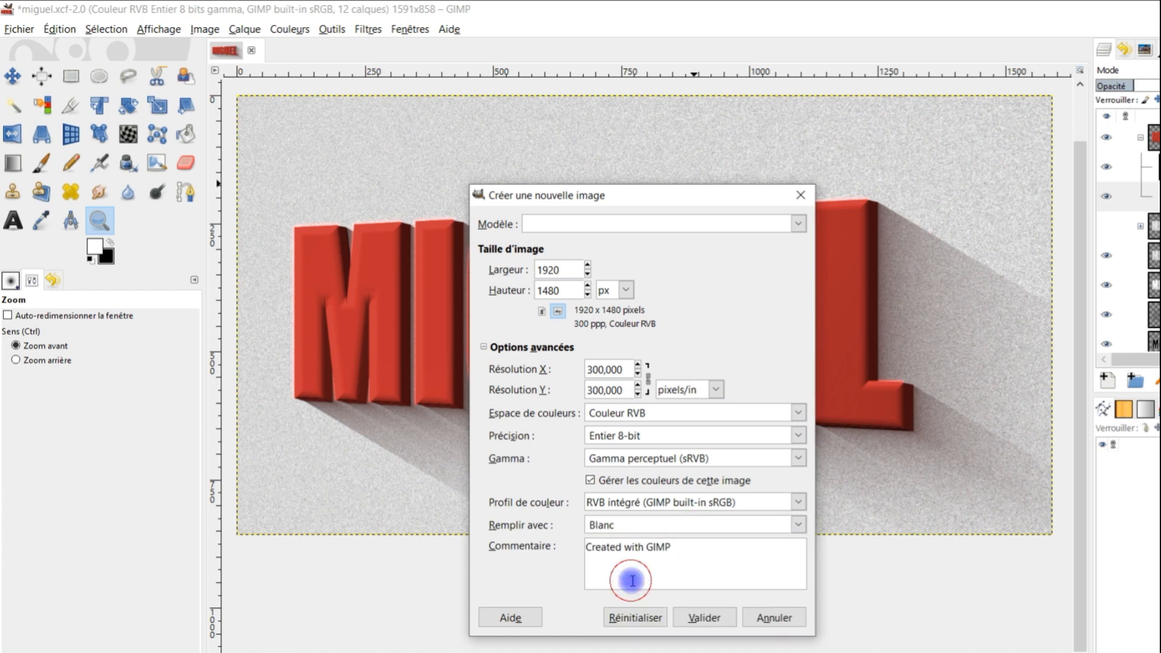
left_click(705, 617)
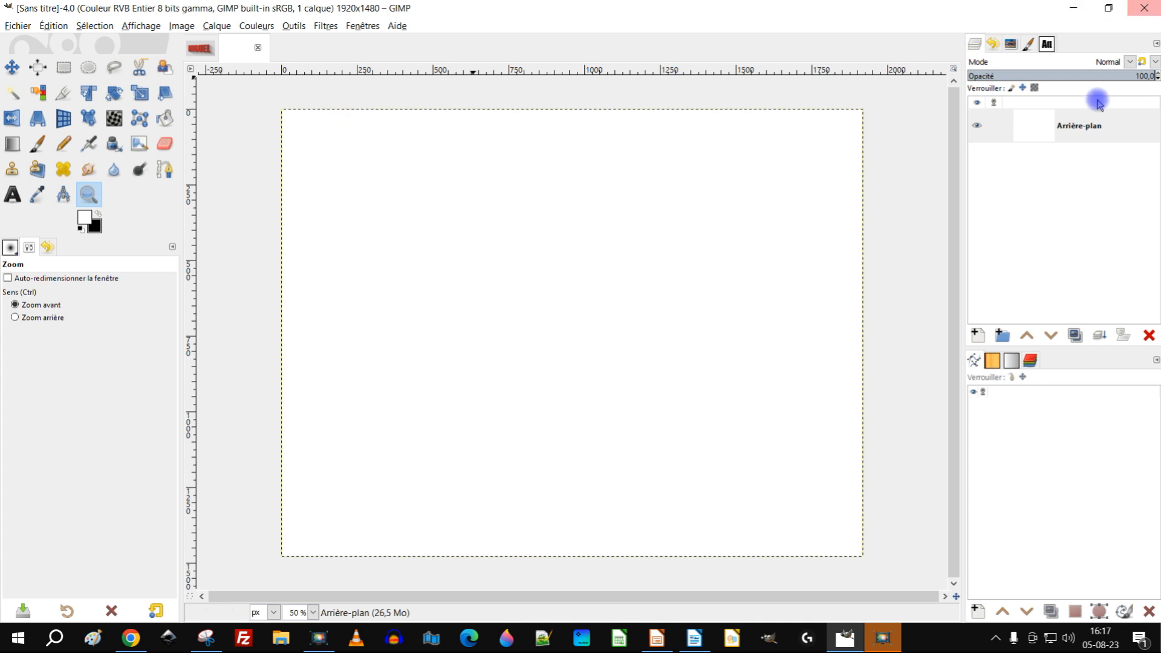
Apply Brouillage TSV noise to the Arrière-plan layer with Saturation 0,158 and Value 0,580
left_click(1034, 127)
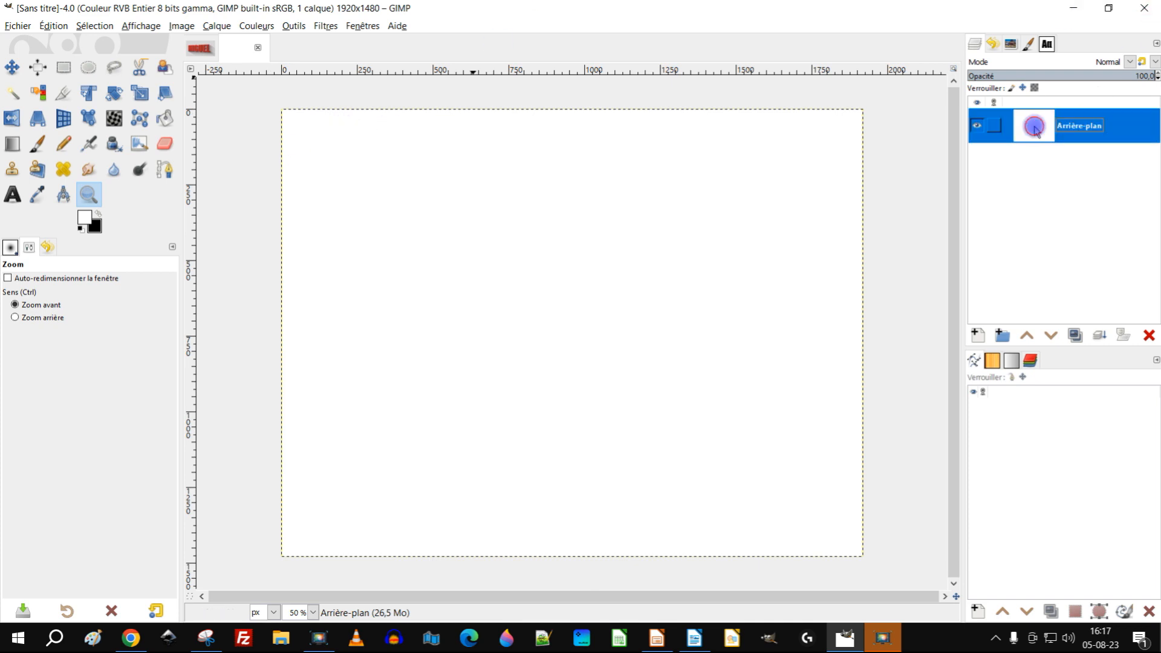
left_click(313, 27)
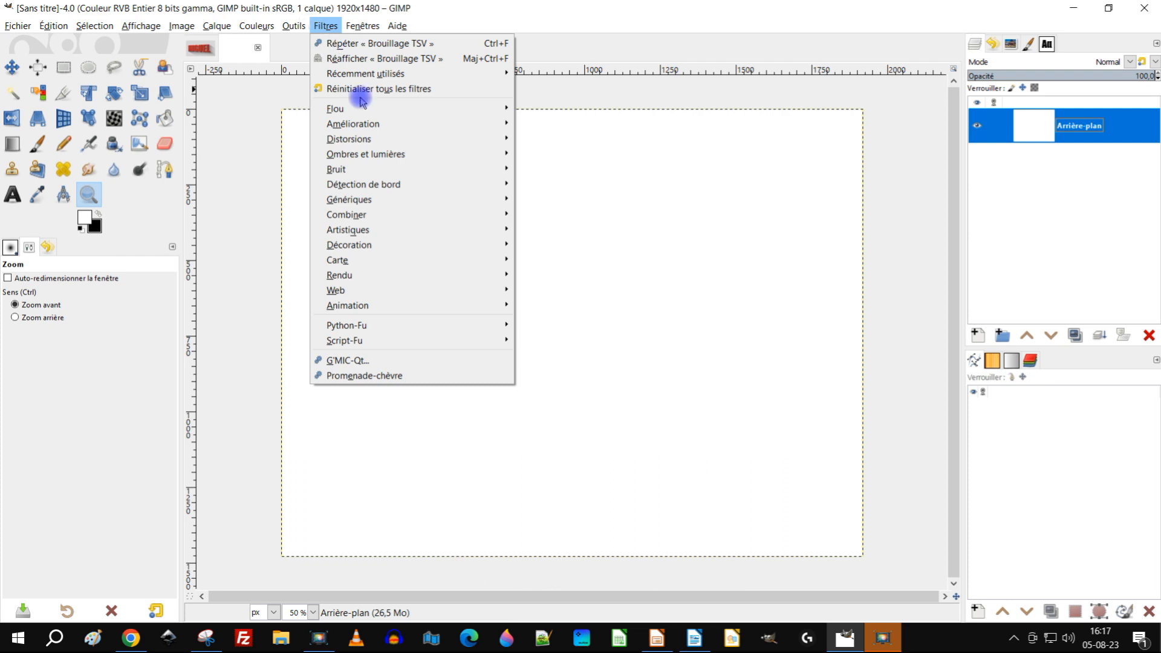
mouse_move(383, 169)
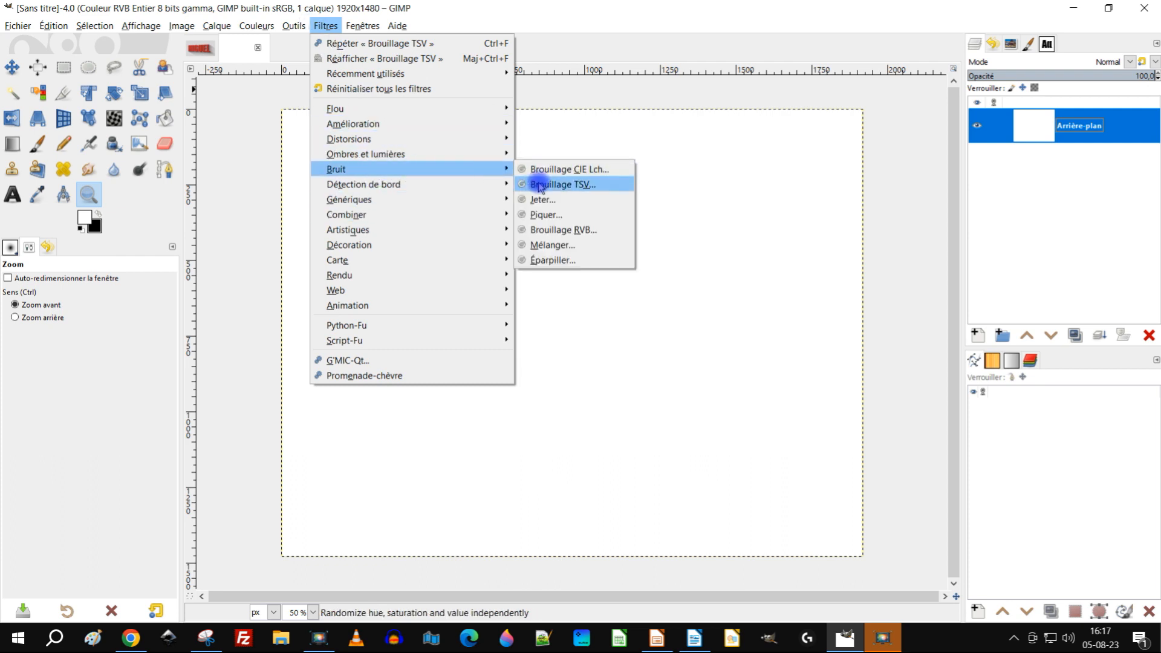
left_click(535, 184)
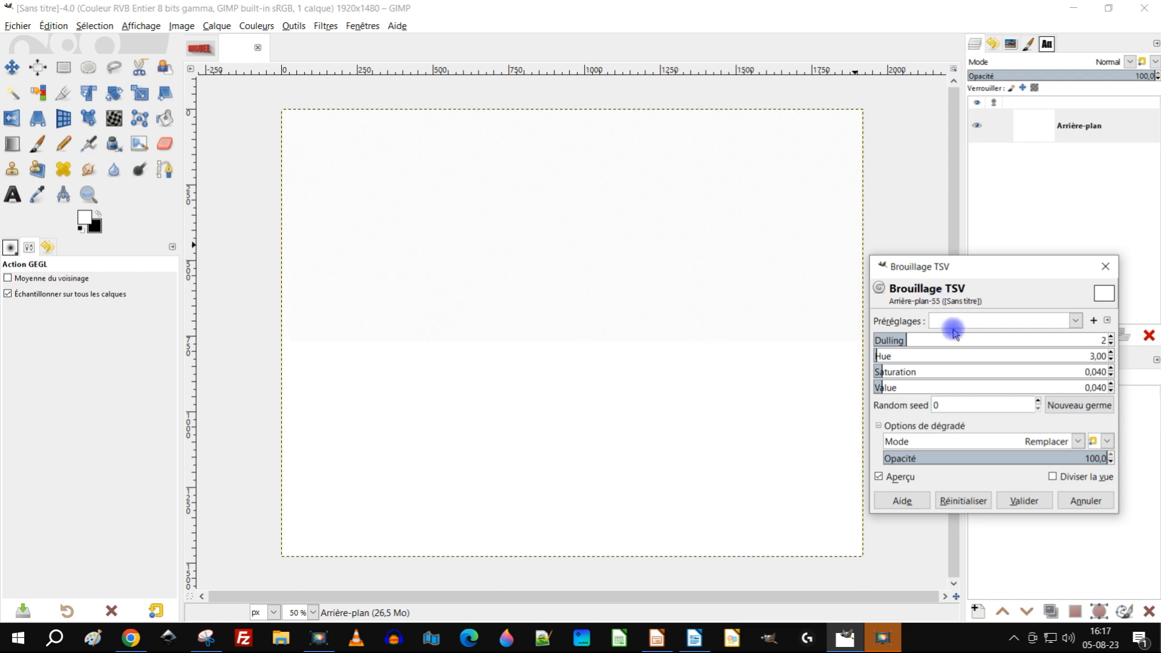
left_click(968, 387)
left_click(1009, 384)
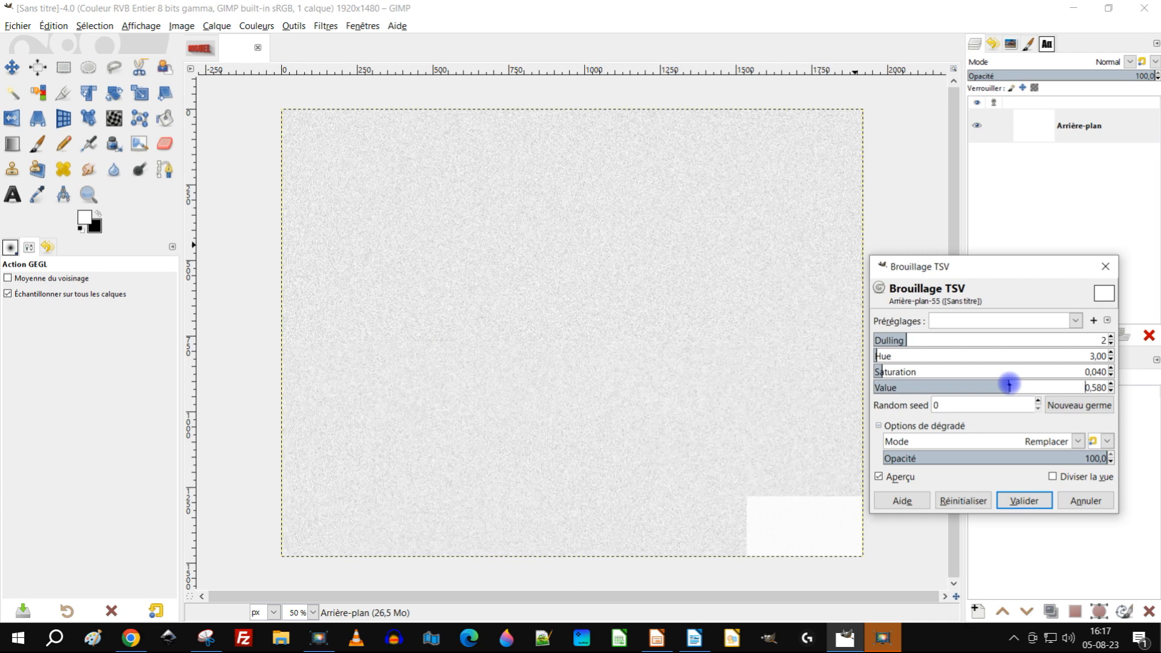
left_click(933, 372)
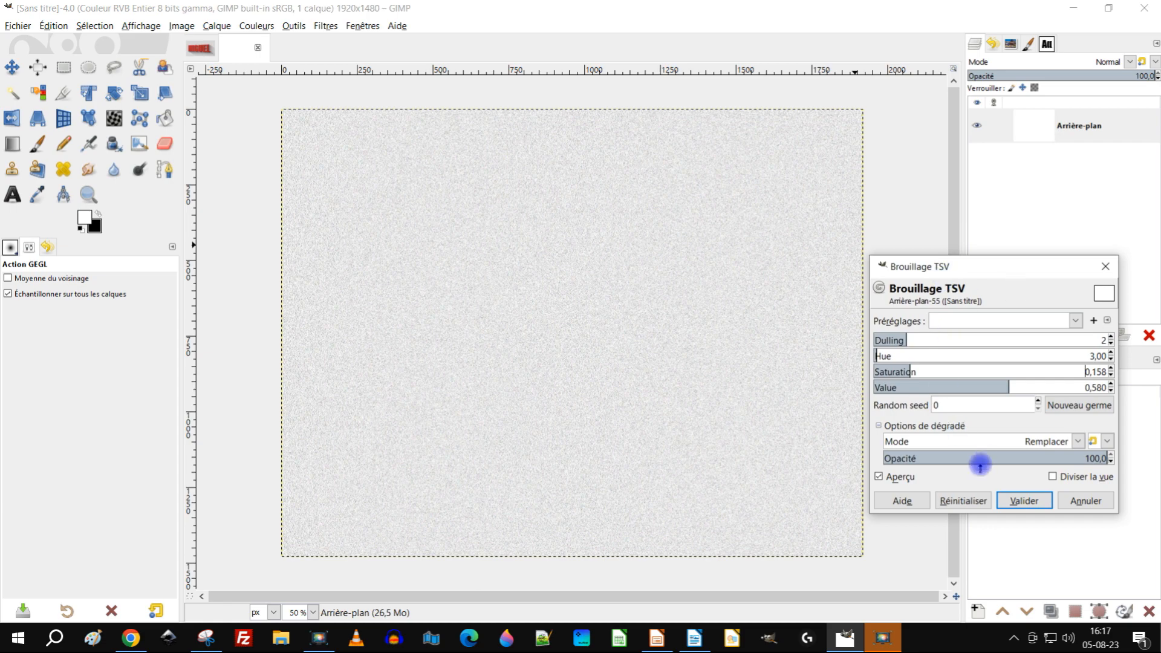
left_click(1023, 501)
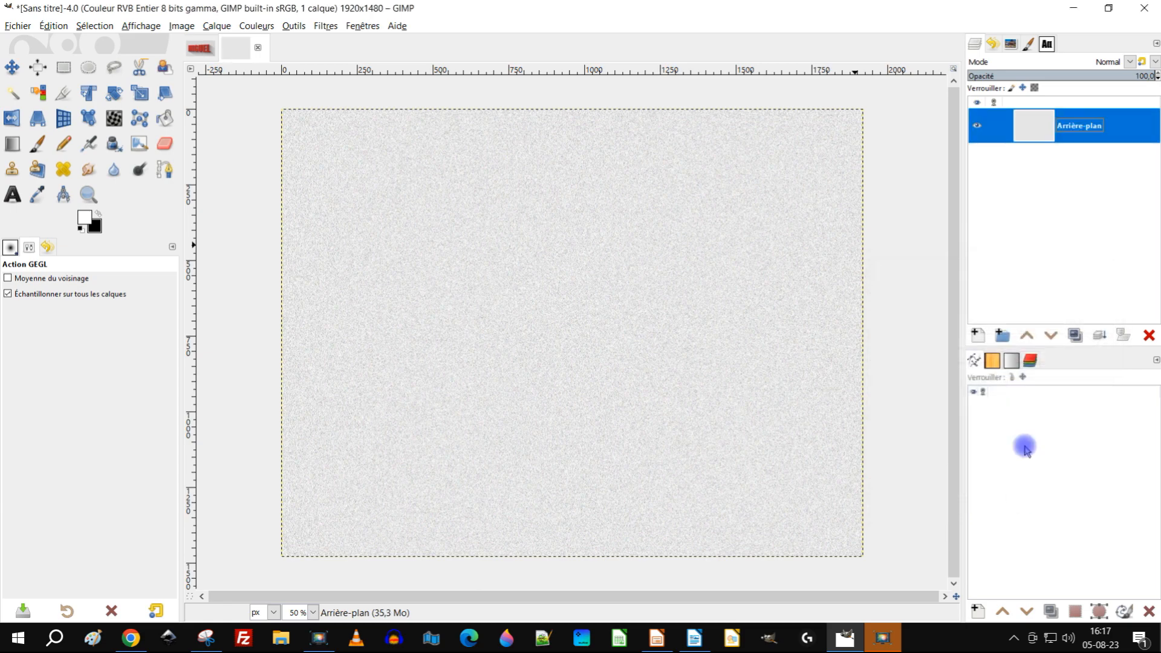
Rename the noisy background layer as mur
double_click(1075, 127)
key("Caps_Lock")
type("mur")
key("BackSpace")
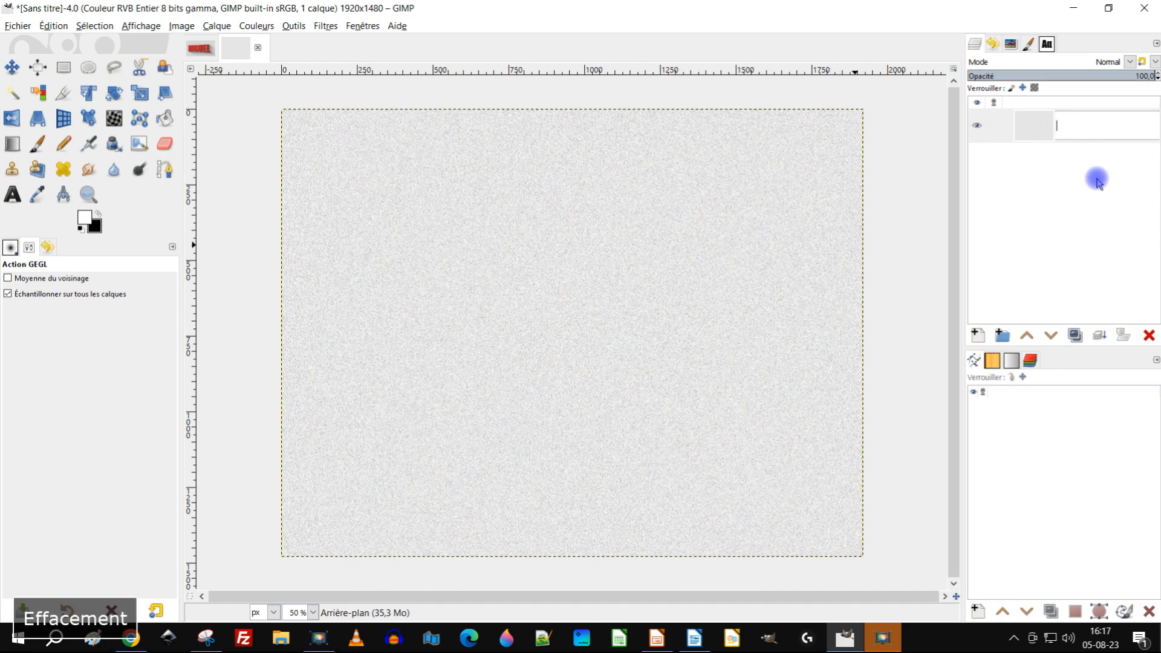
type("mur")
key("Return")
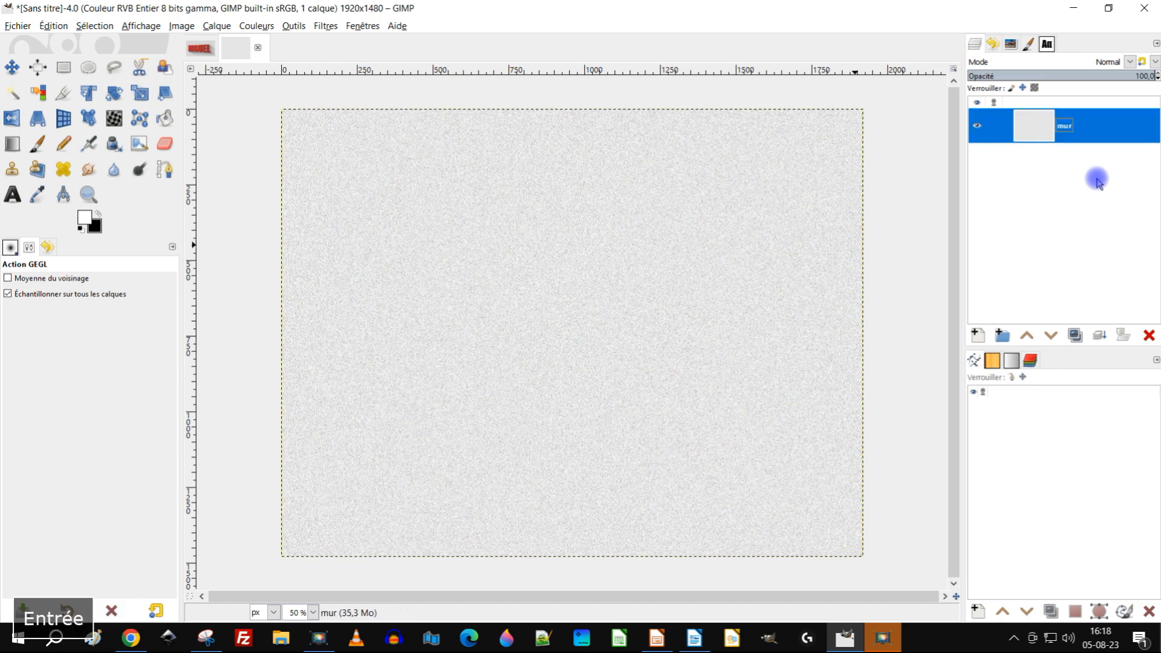
Configure the Text tool with the Impact Condensed font, a size of 800 px and white colour
left_click(12, 194)
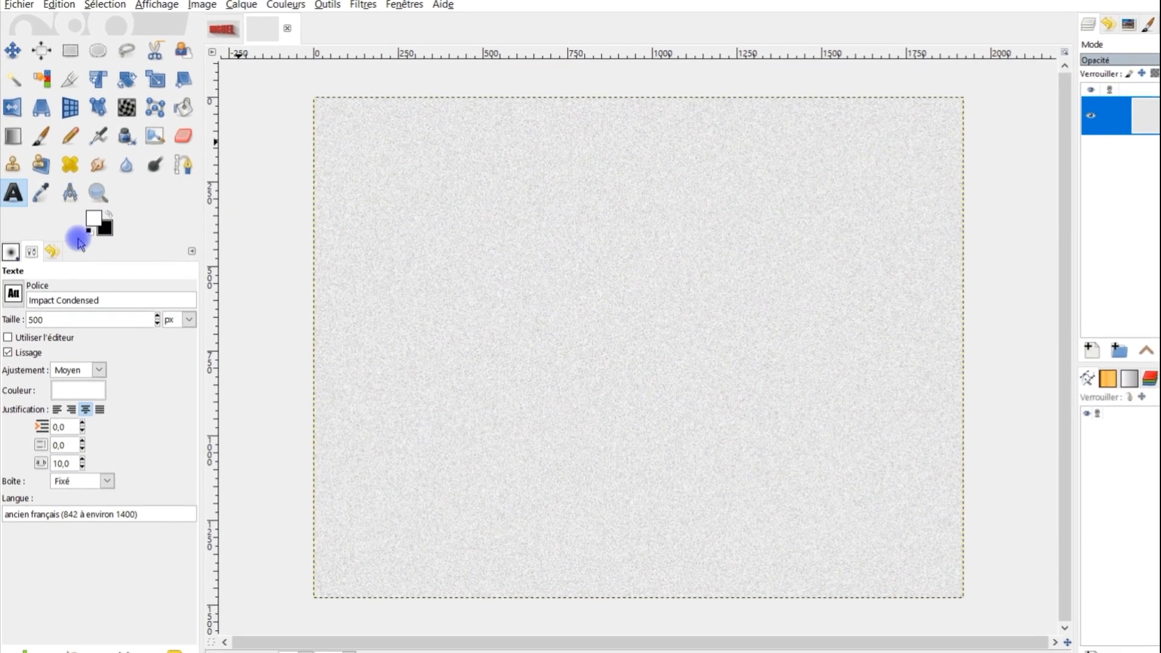
left_click(109, 215)
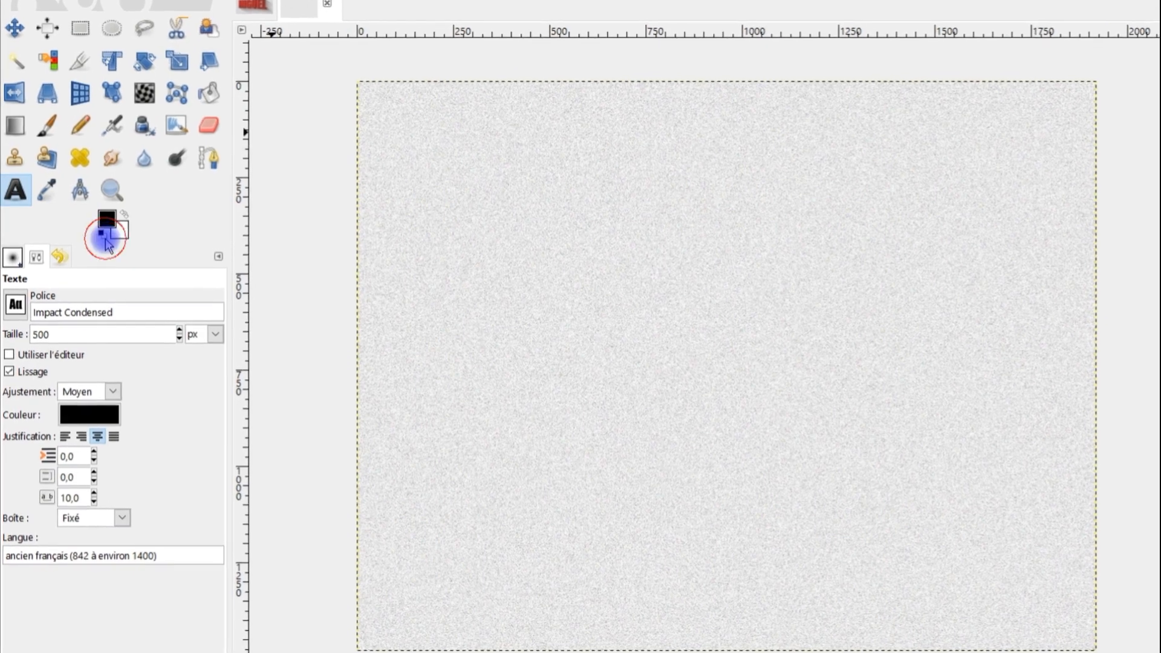
left_click(132, 215)
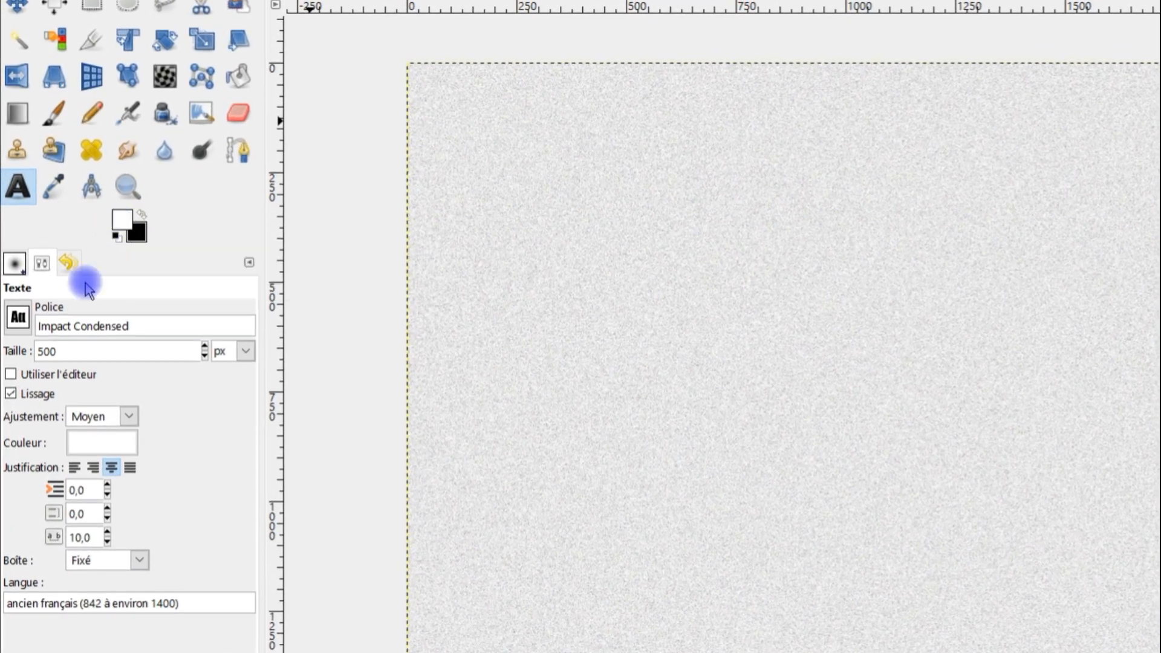
left_click(18, 317)
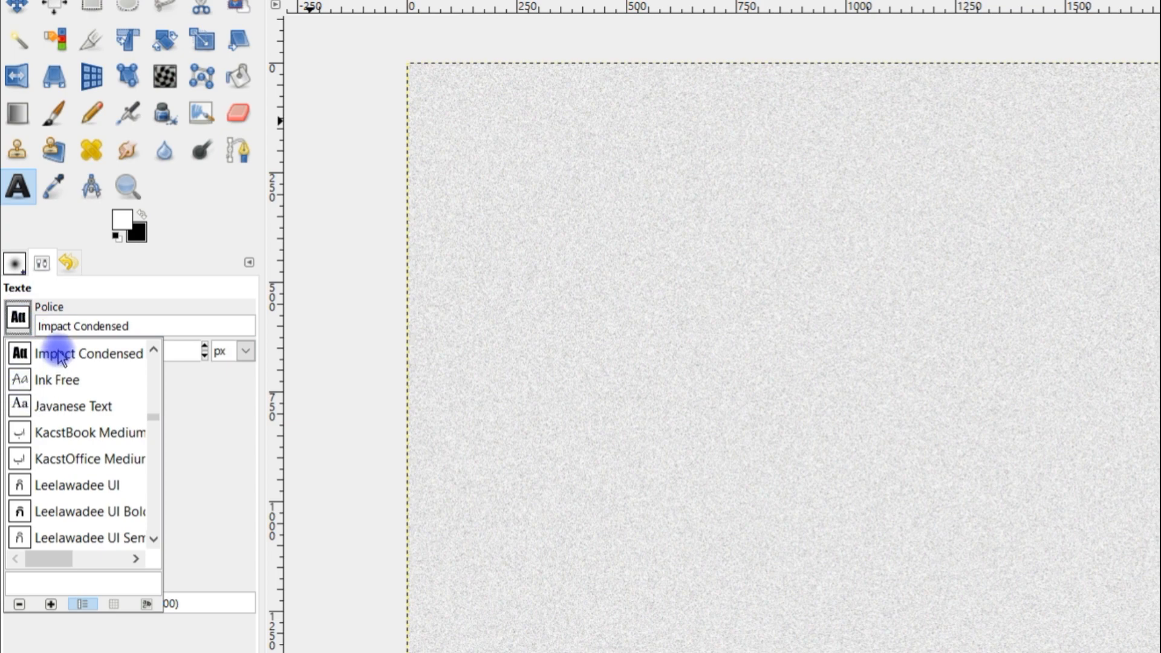
left_click(174, 261)
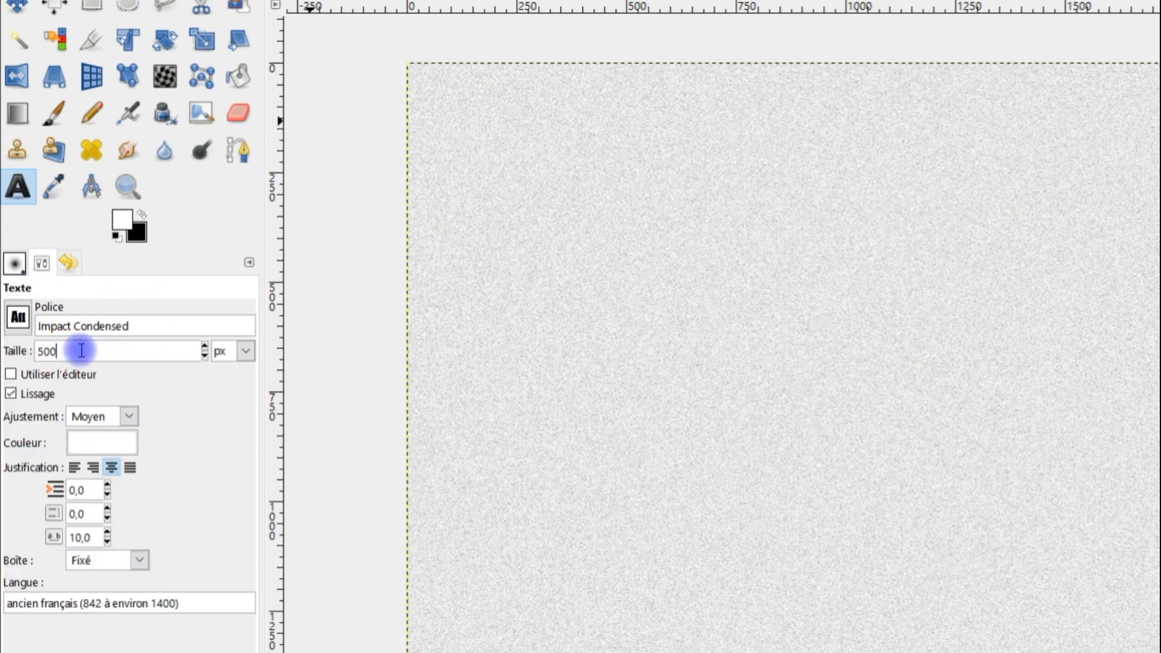
double_click(53, 356)
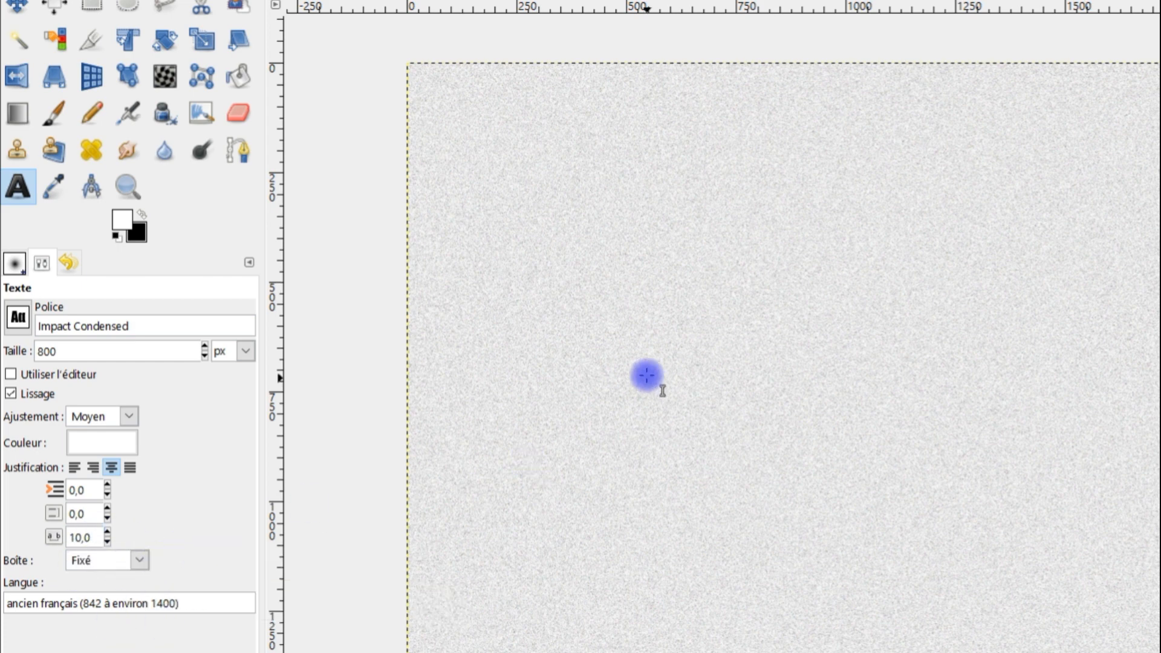
Draw a text frame on the canvas, enter GIMP, and resize the frame until the whole word fits across the image
left_click(535, 237)
left_click_drag(1026, 502, 1123, 532)
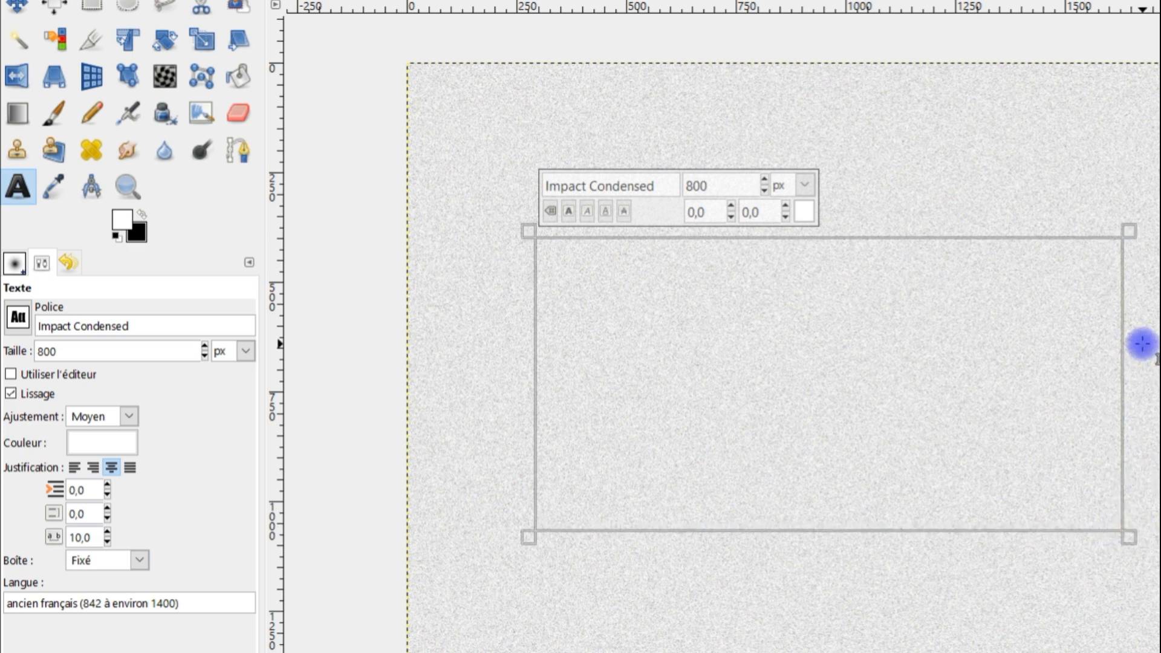
type("GIMP")
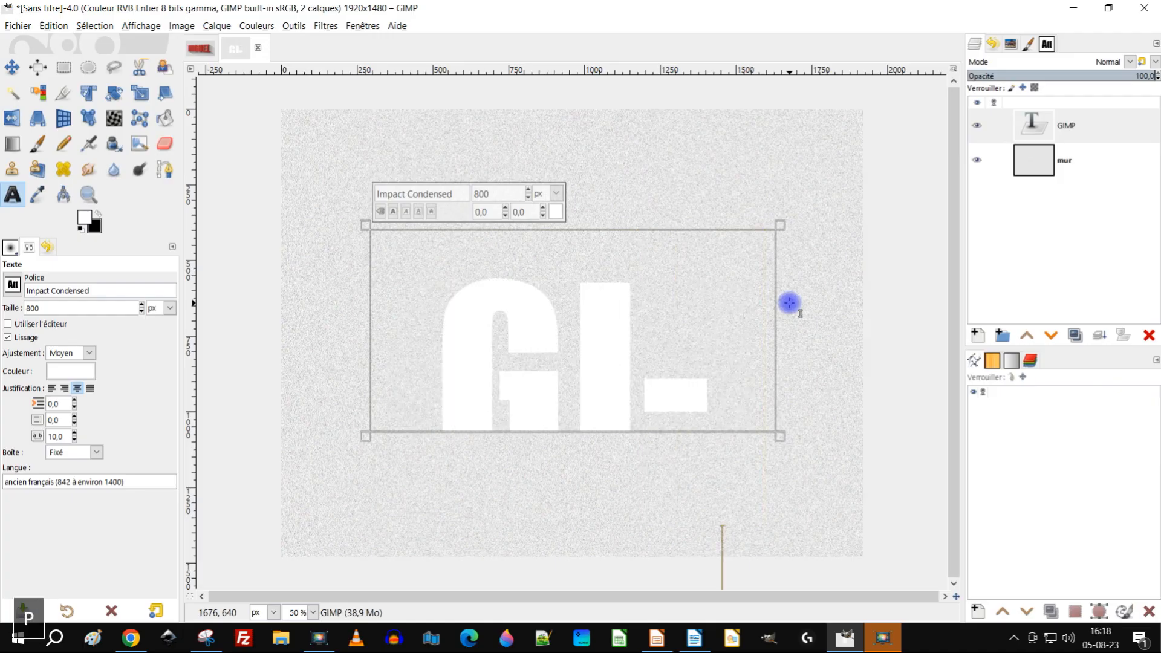
left_click_drag(779, 435, 936, 541)
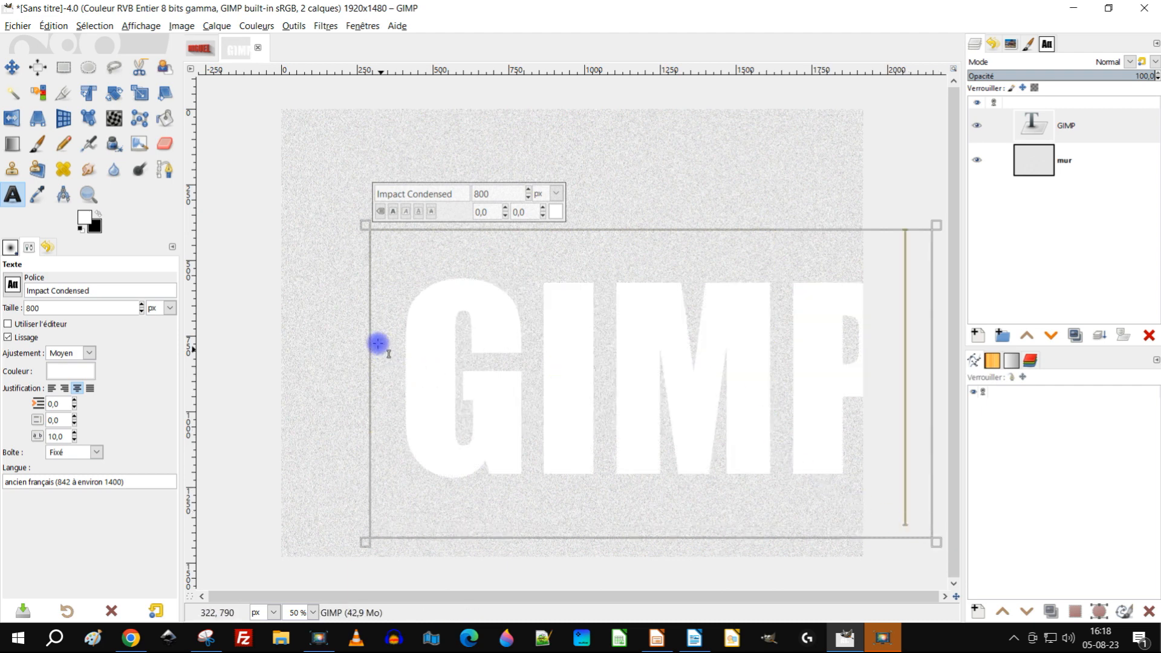
left_click_drag(357, 349, 300, 350)
left_click_drag(933, 354, 870, 360)
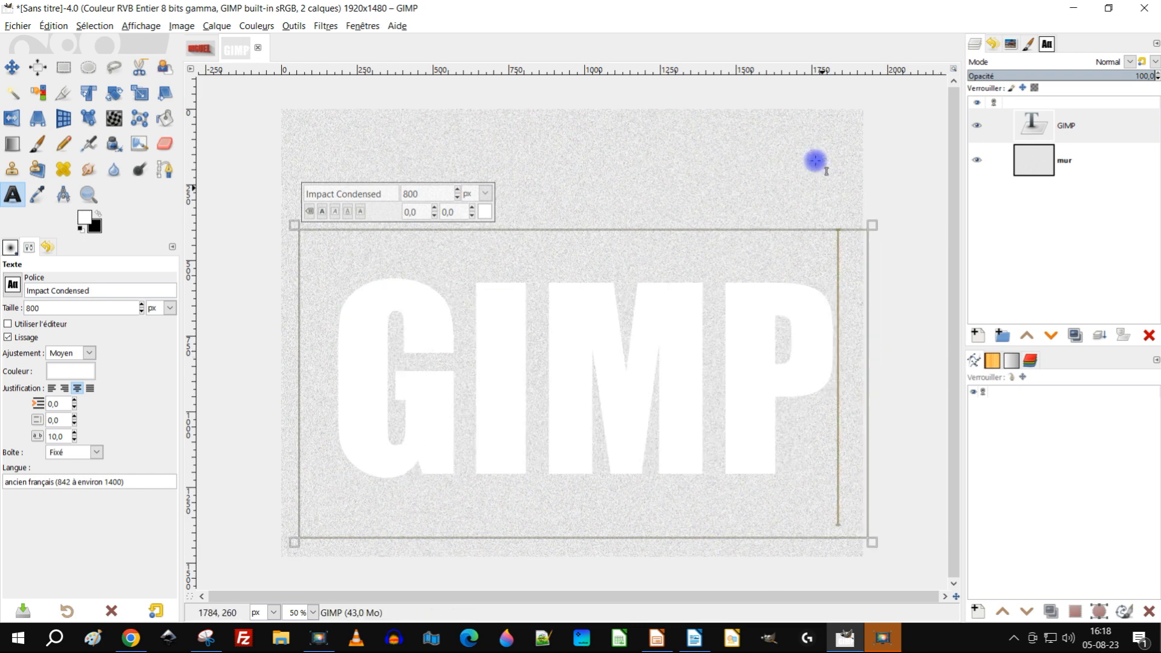
Center the GIMP text layer horizontally and vertically relative to the image with the Alignment tool
left_click(46, 72)
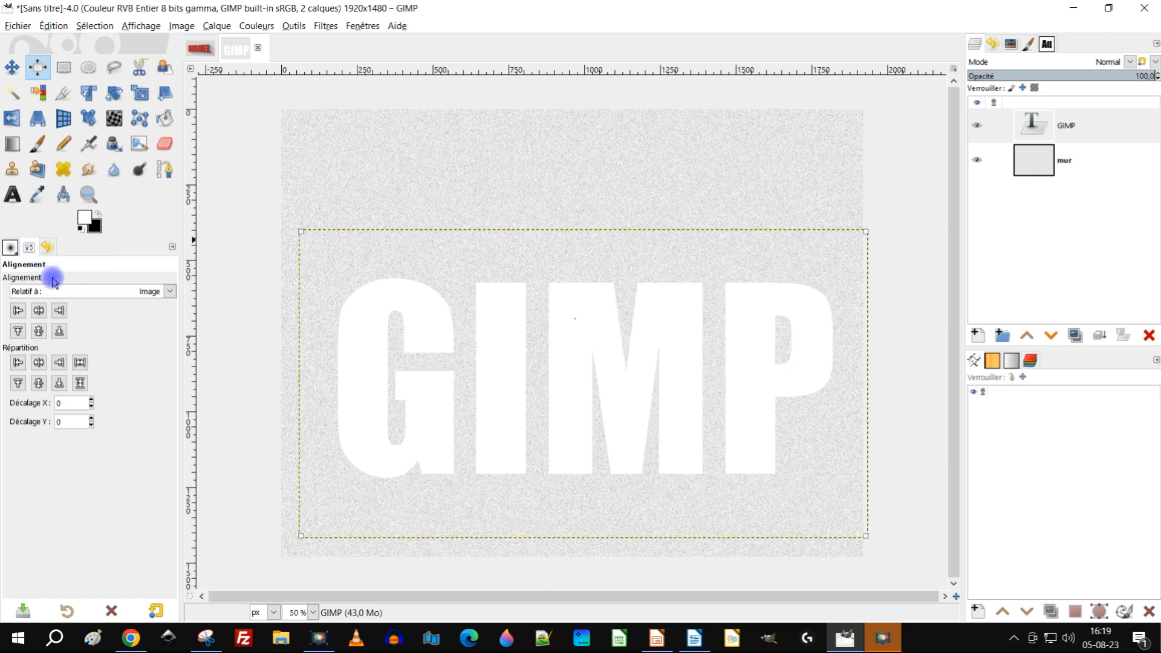
left_click(39, 311)
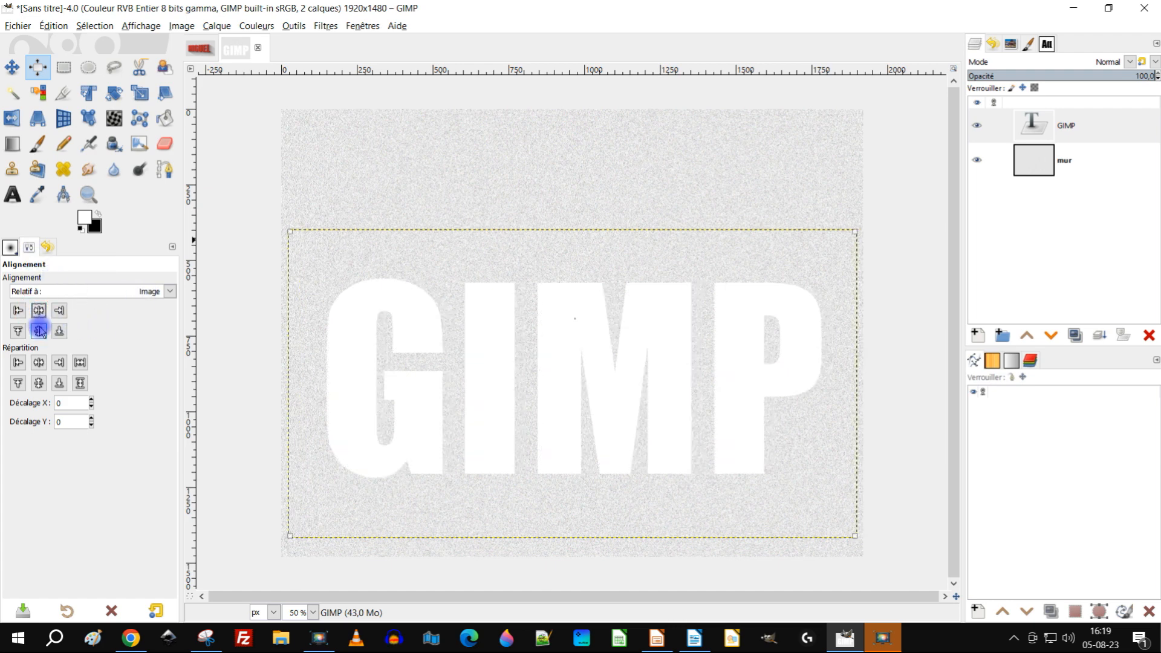
left_click(39, 331)
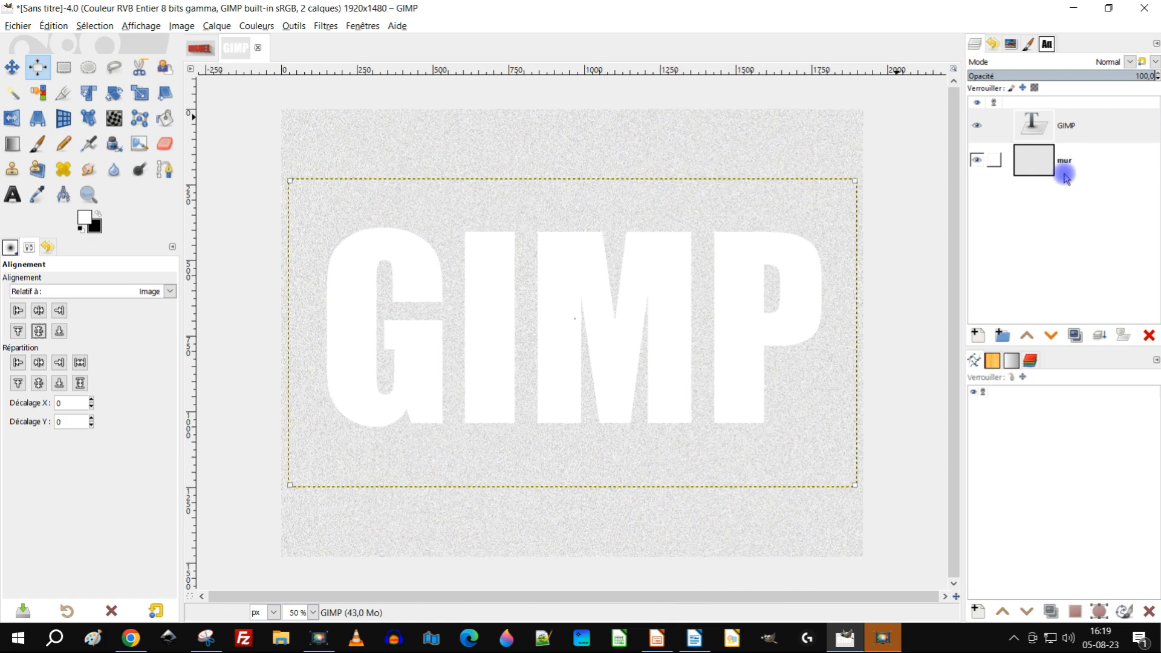
Expand the GIMP text layer to the image dimensions and link it with the mur layer
right_click(1038, 127)
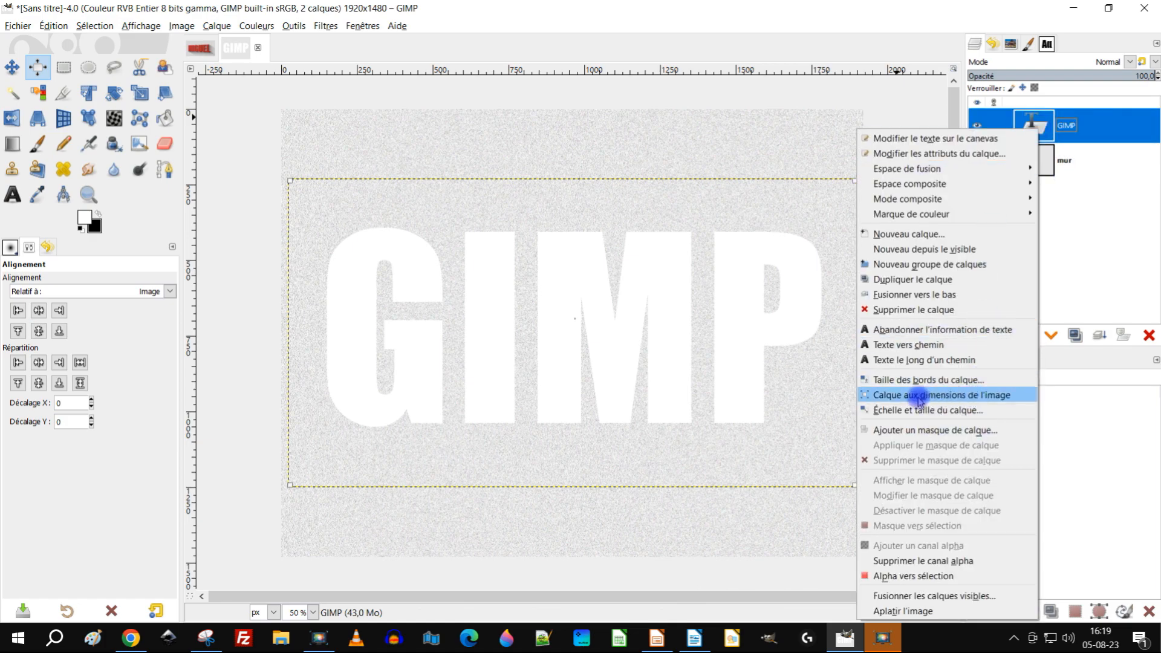
left_click(925, 397)
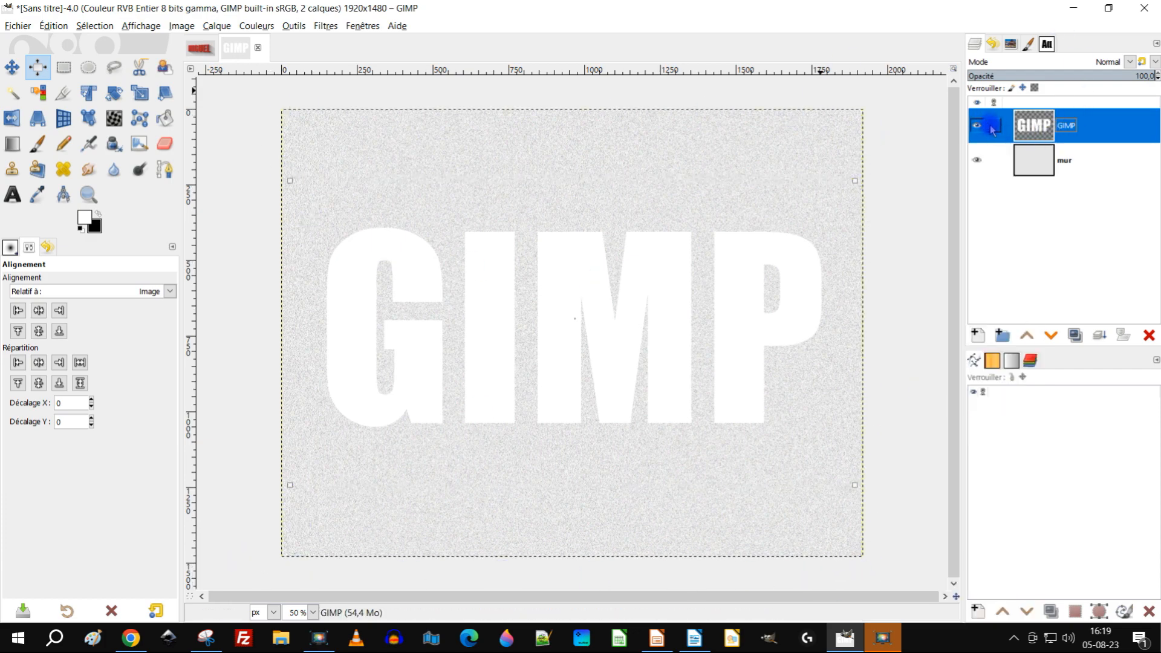
left_click(994, 162)
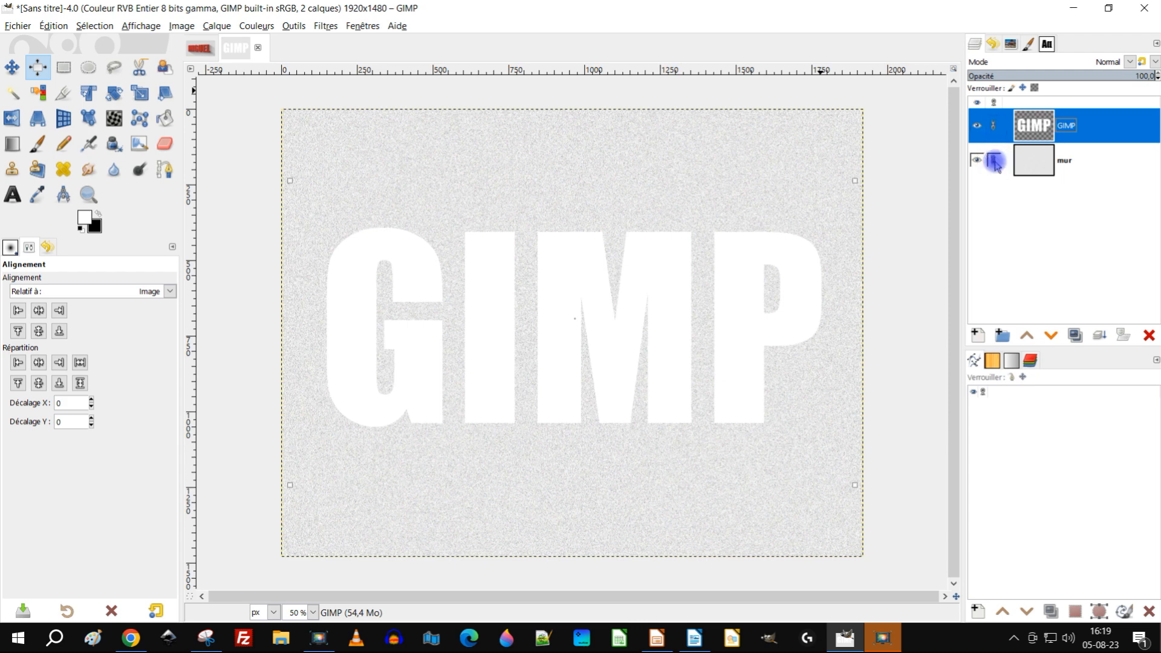
Rotate the linked GIMP and mur layers with a 3D transform, using a Y angle of -30
left_click(64, 120)
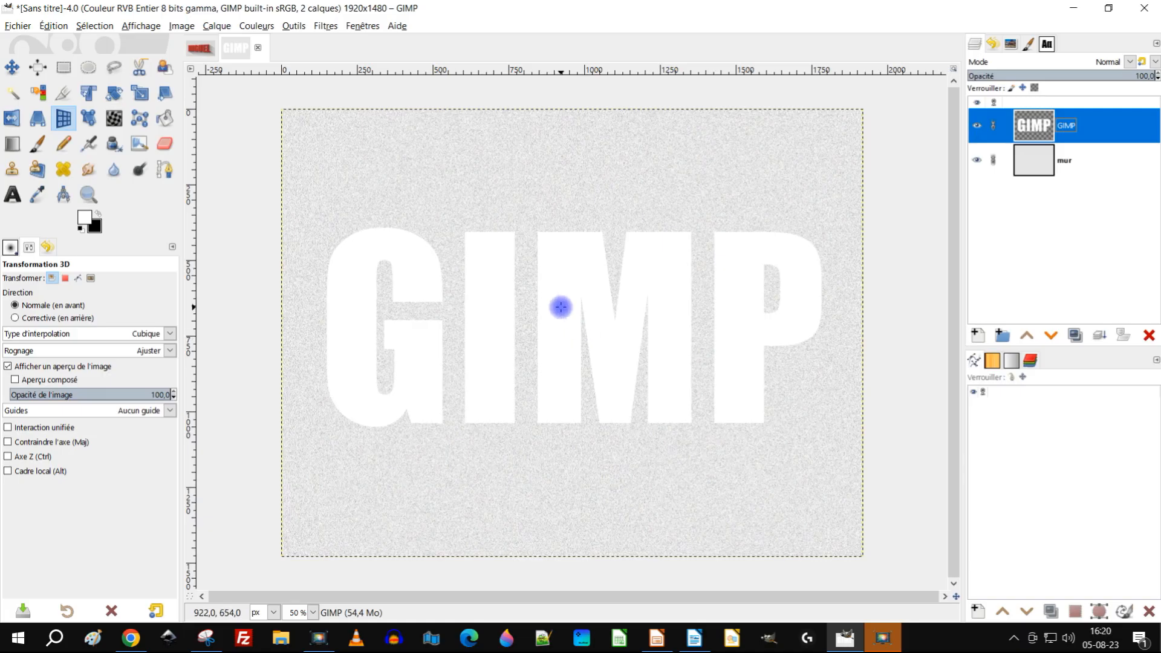
left_click(560, 307)
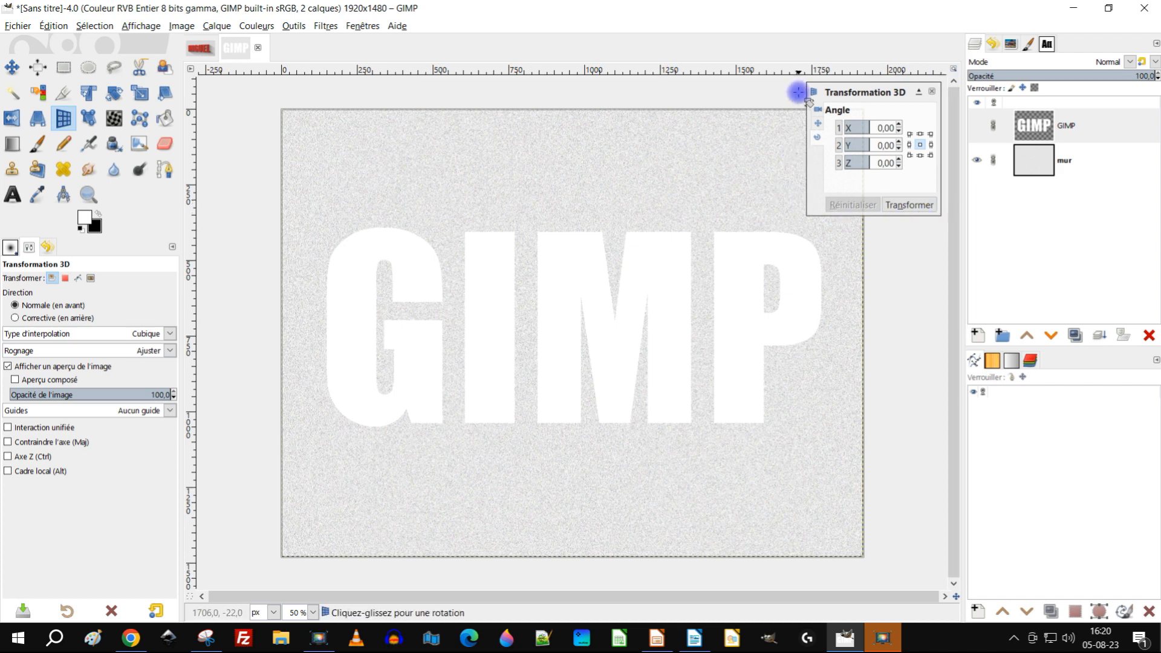
left_click(859, 145)
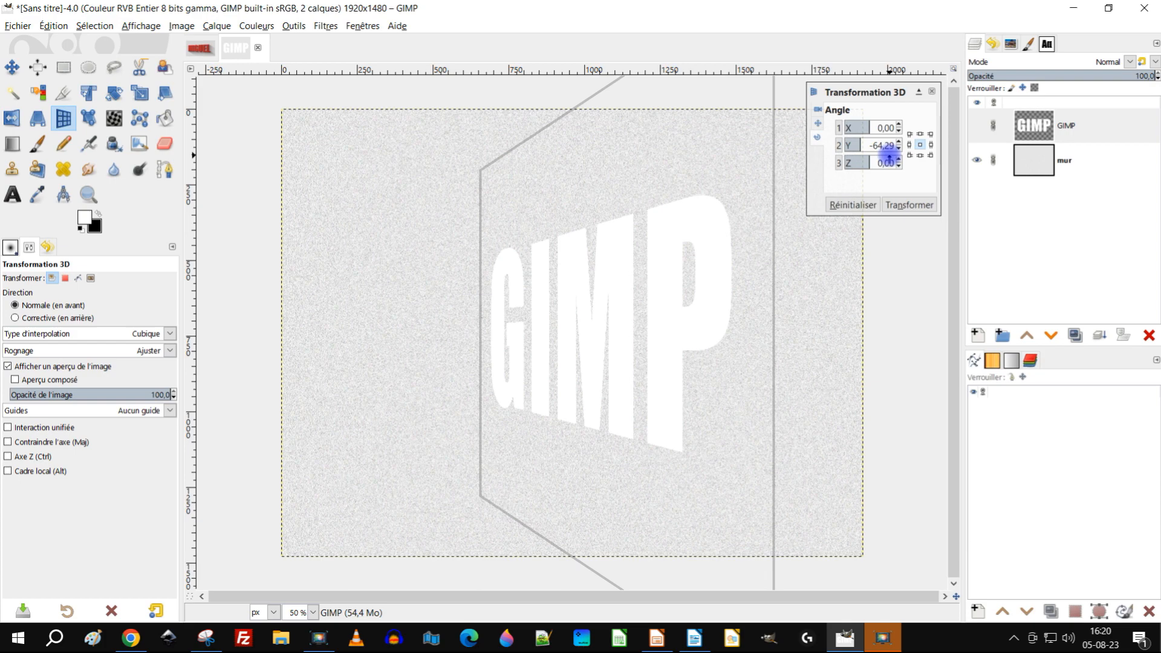
key("Delete")
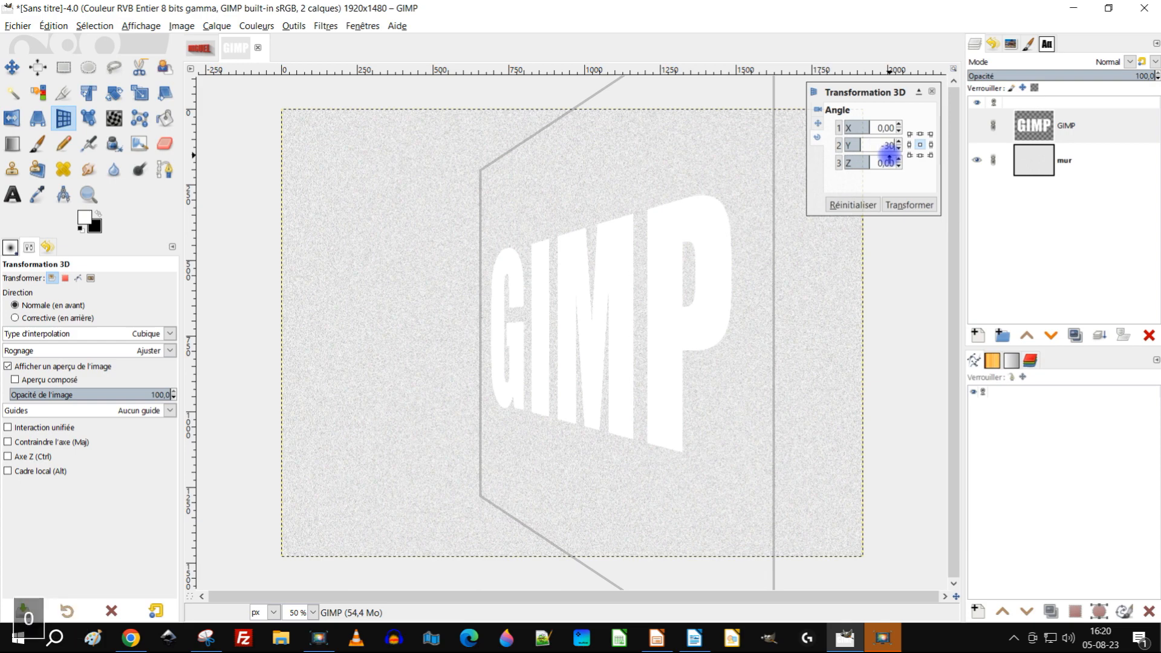
key("Tab")
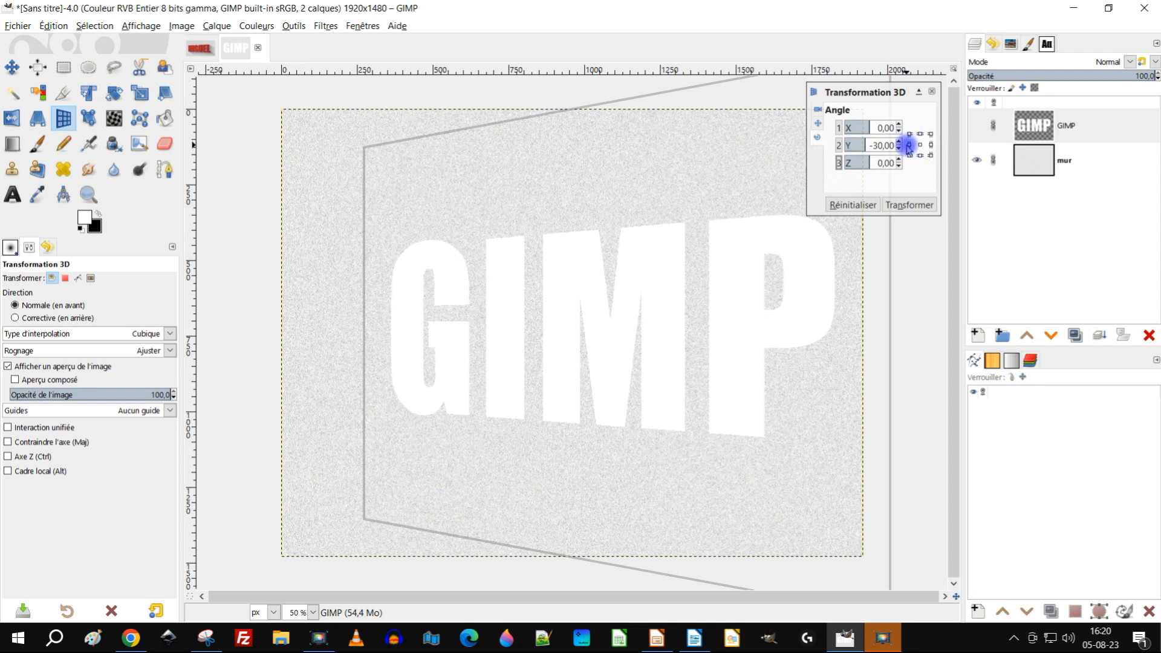
left_click(901, 206)
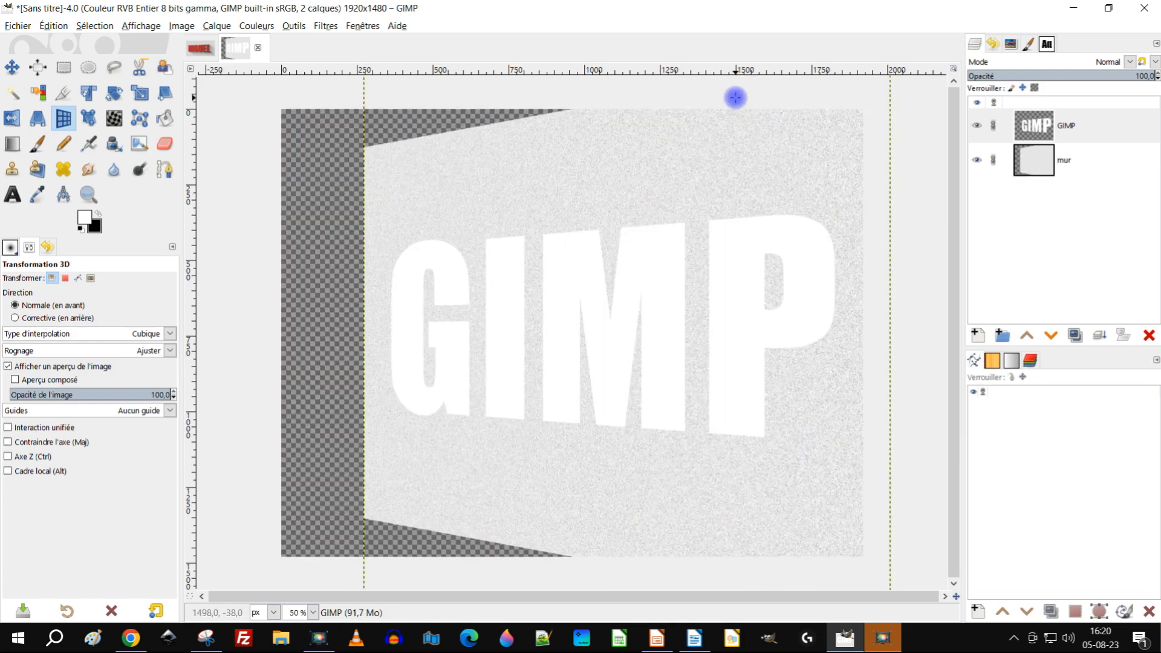
Crop the image to the wall area that fully covers the canvas, 1640 × 1220 px at position 280, 126
left_click_drag(719, 315, 628, 279)
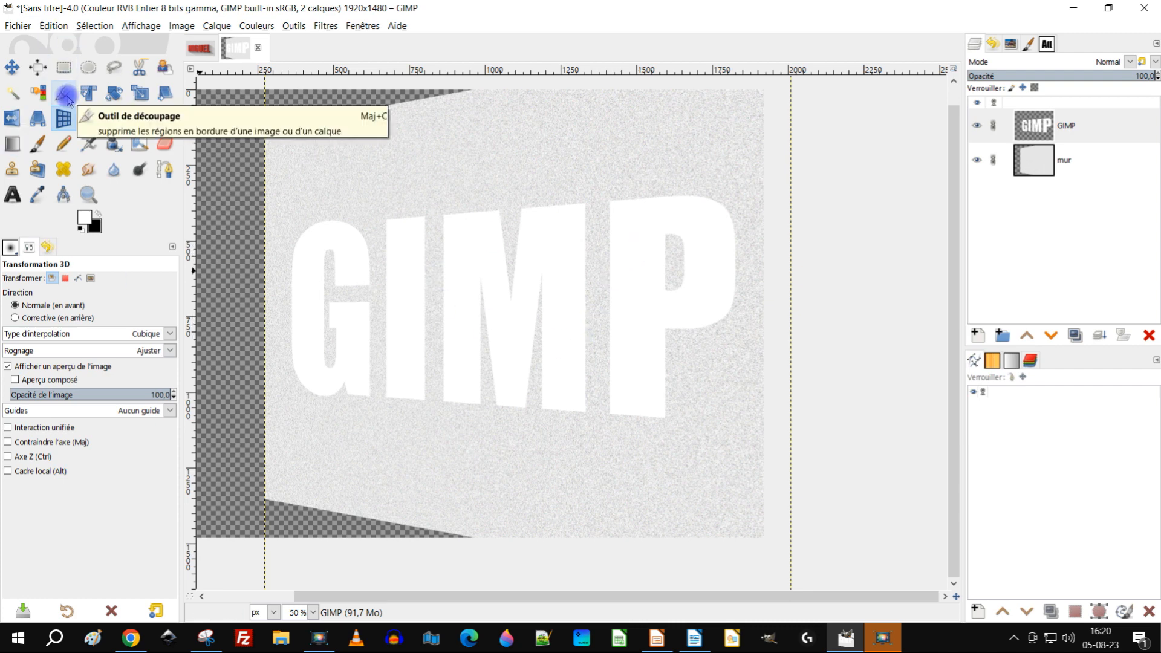
left_click(66, 96)
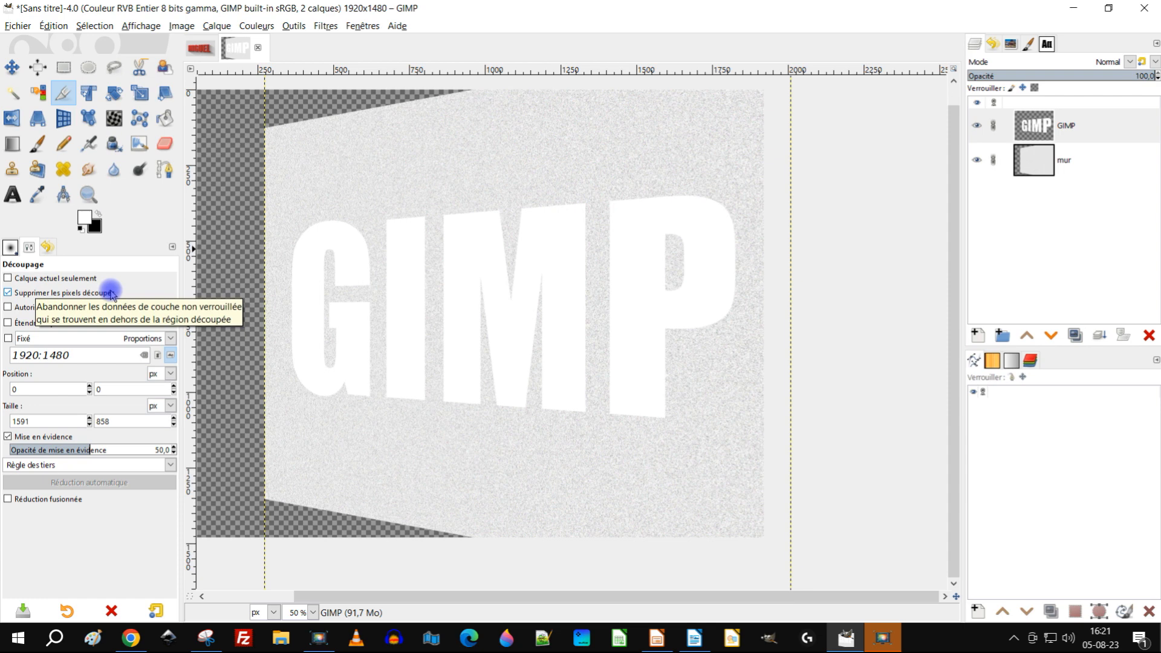
mouse_move(268, 133)
left_mouse_down()
mouse_move(728, 529)
mouse_move(736, 482)
mouse_move(757, 497)
left_mouse_up()
left_click_drag(746, 310, 778, 316)
mouse_move(276, 317)
left_mouse_down()
mouse_move(264, 317)
mouse_move(275, 321)
left_mouse_up()
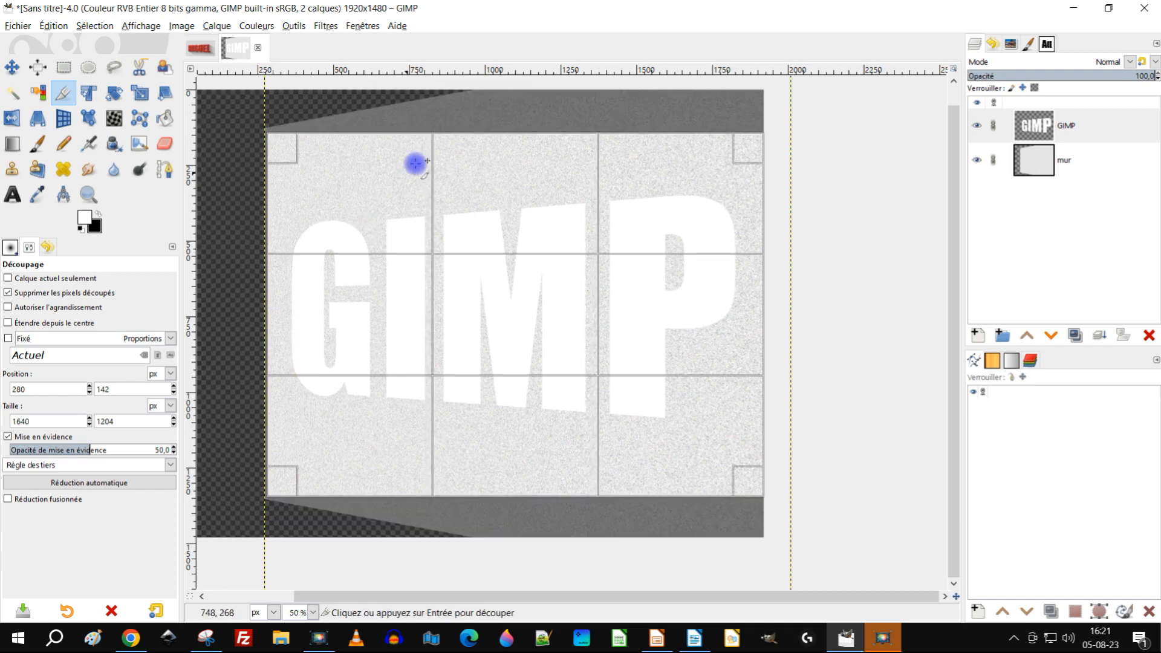
left_click_drag(436, 150, 437, 145)
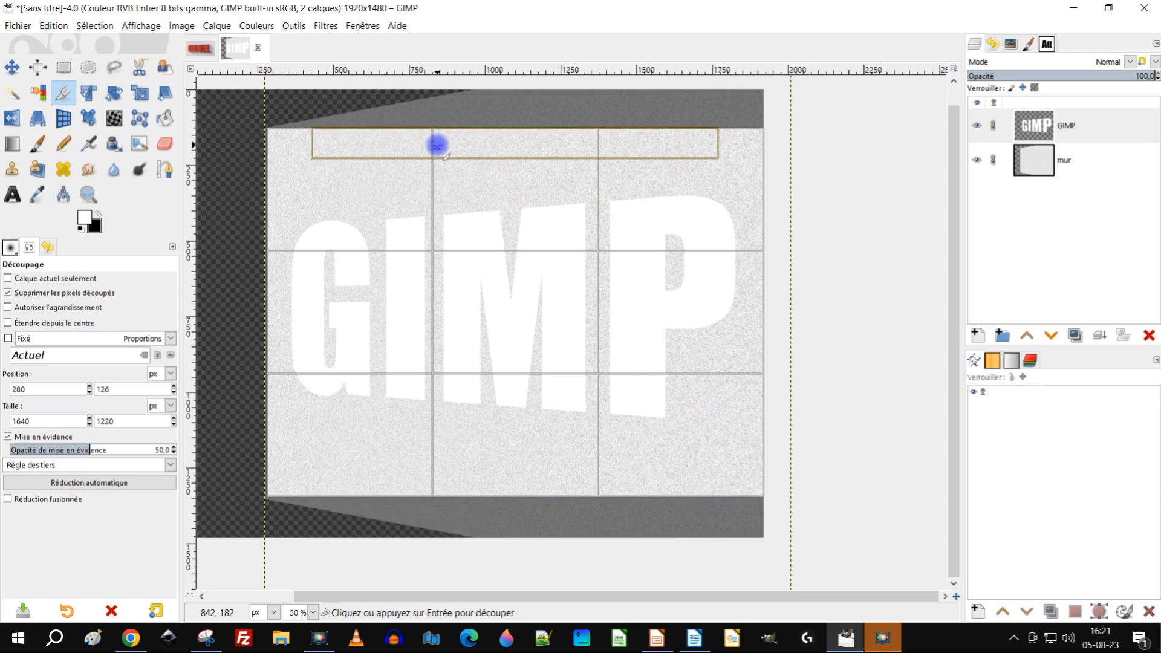
mouse_move(695, 302)
left_mouse_down()
mouse_move(645, 282)
mouse_move(659, 278)
left_mouse_up()
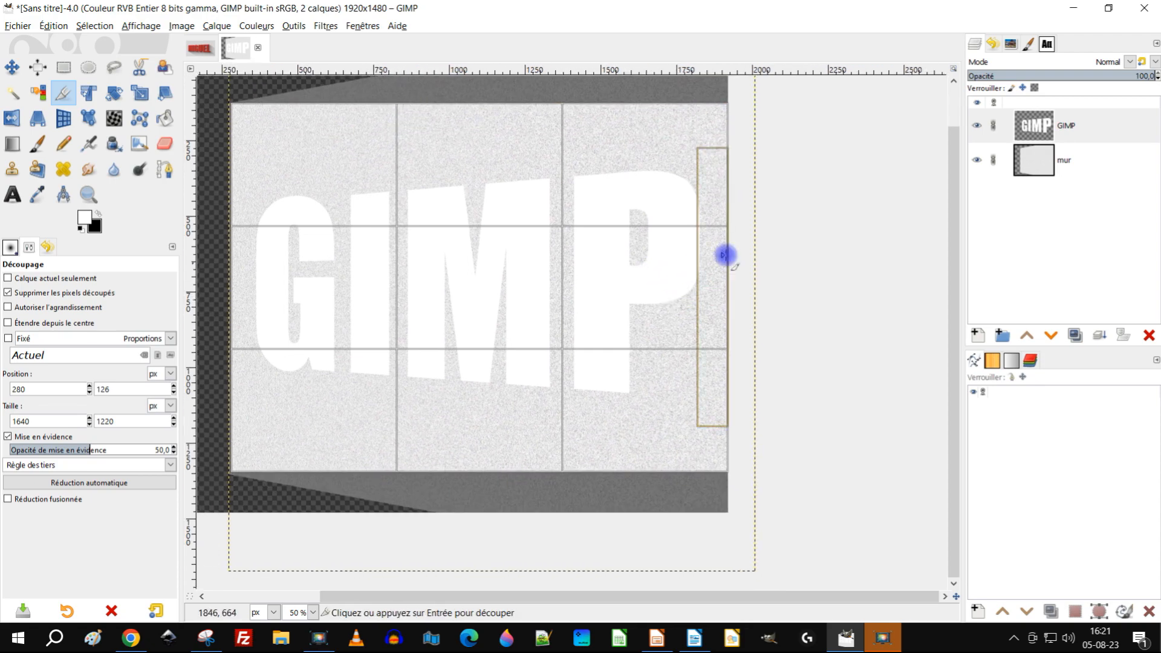
left_click(475, 273)
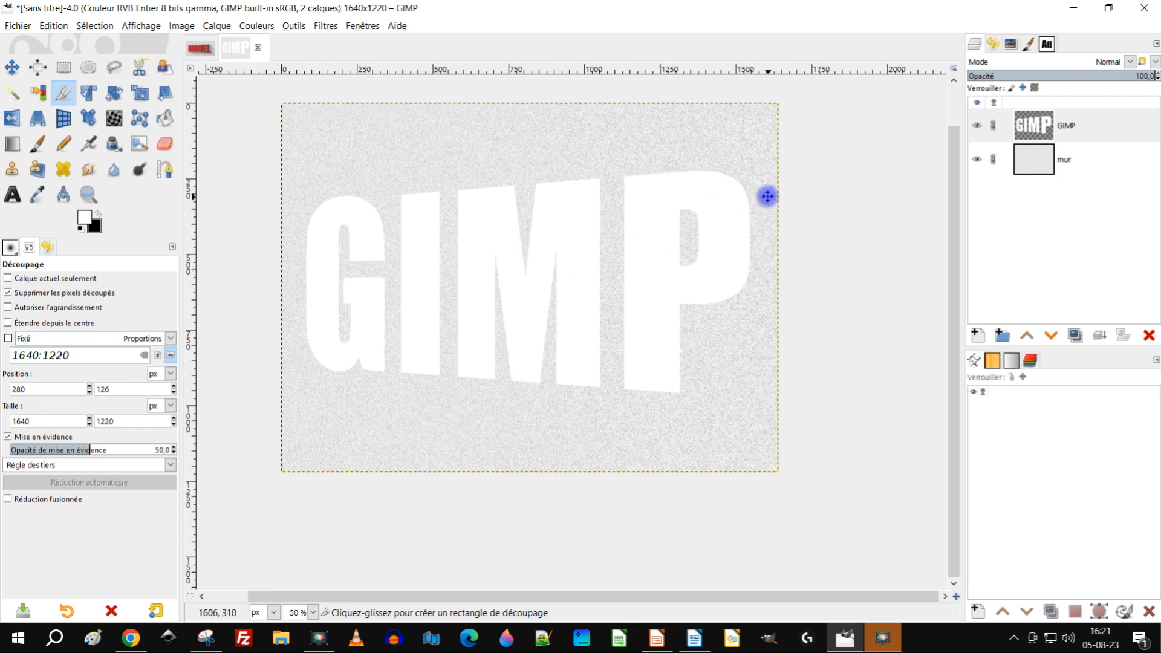
Unlink the text and wall layers and rename the GIMP layer as GIMP - CLAIR
left_click(986, 125)
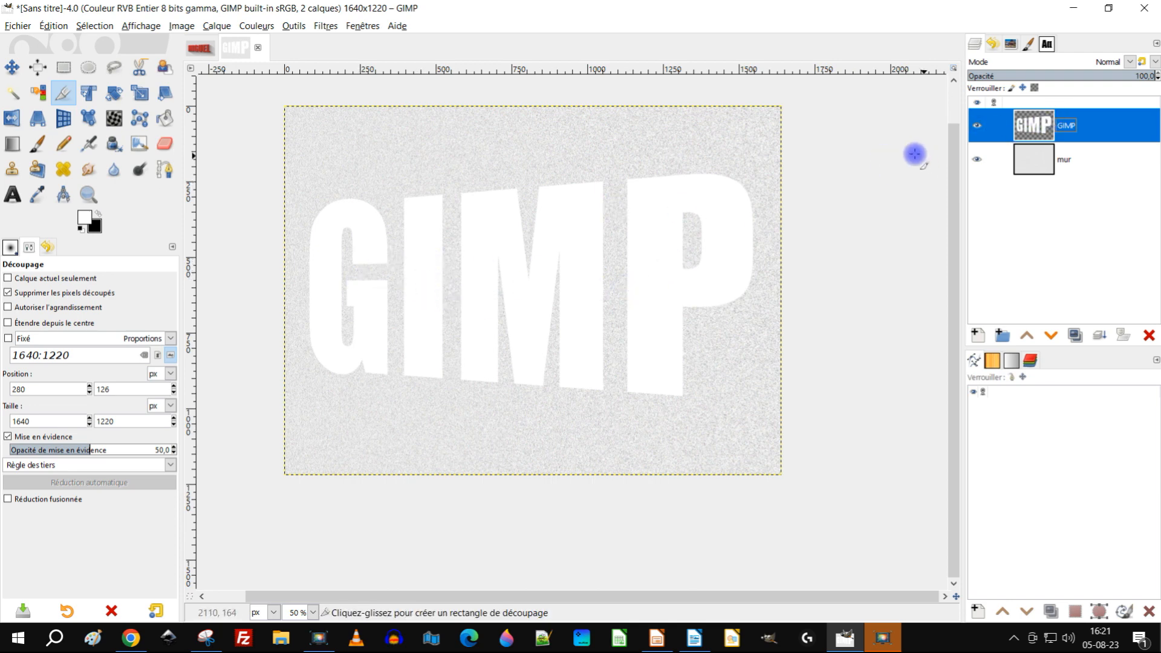
double_click(1066, 126)
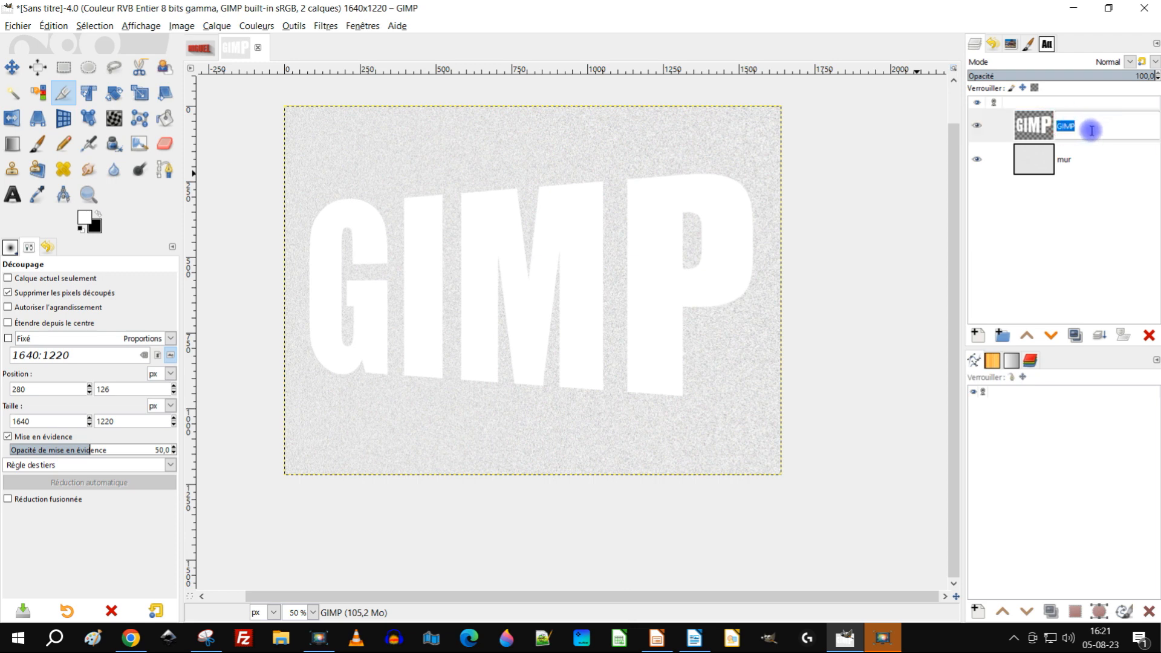
left_click(1091, 126)
key("Return")
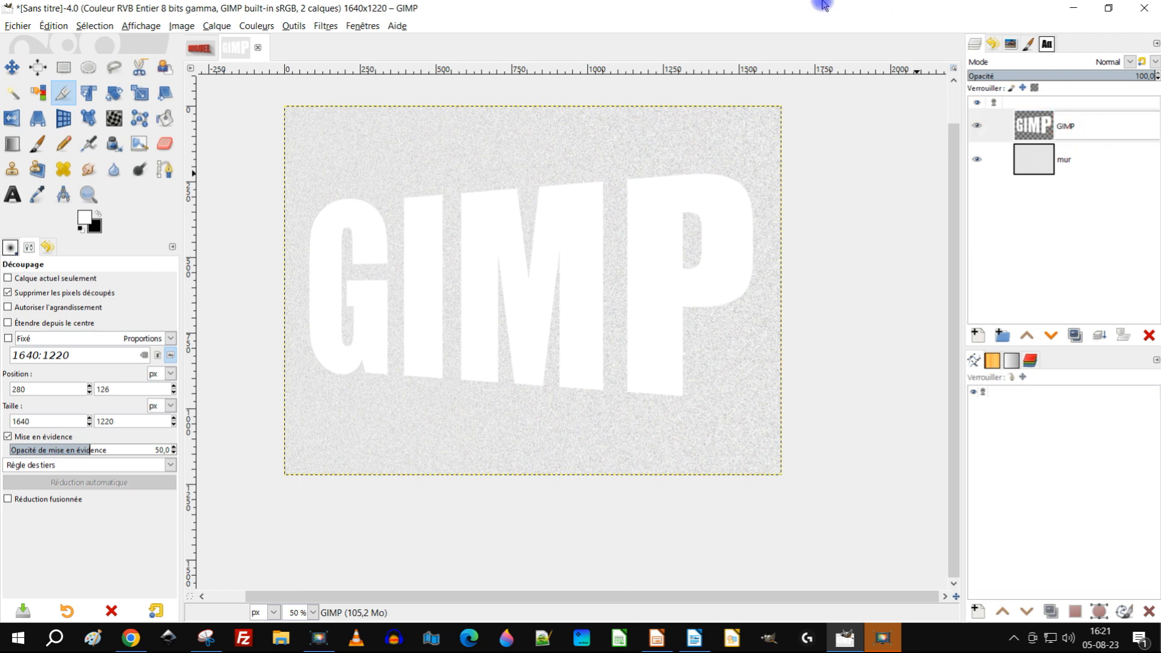
type("- ")
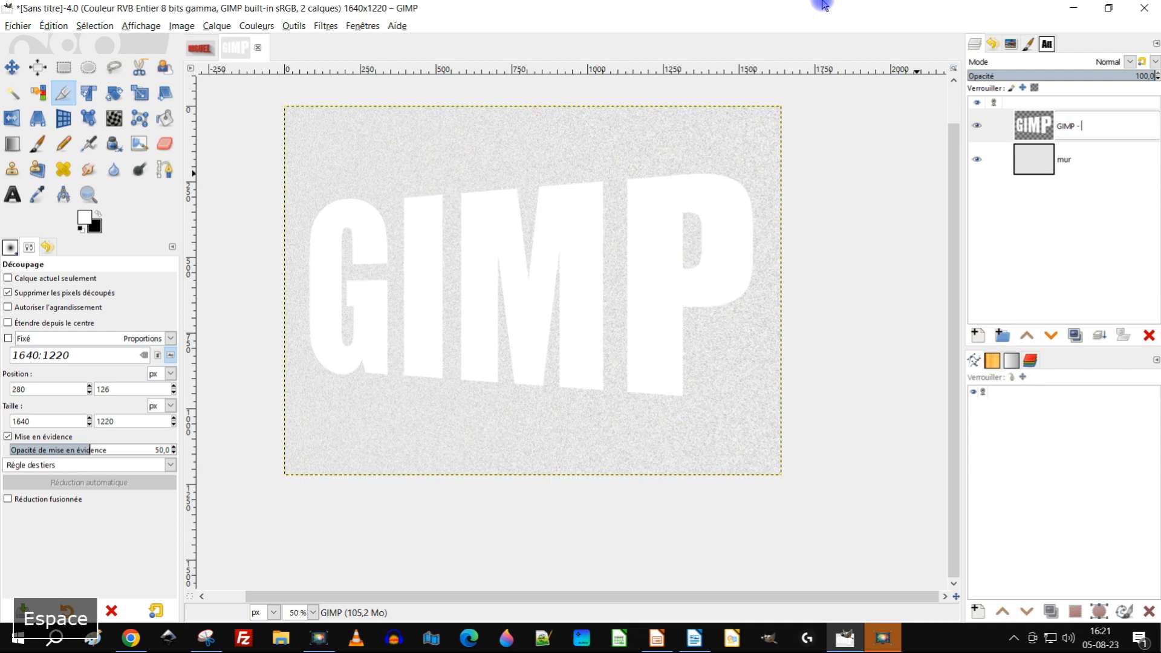
type("c")
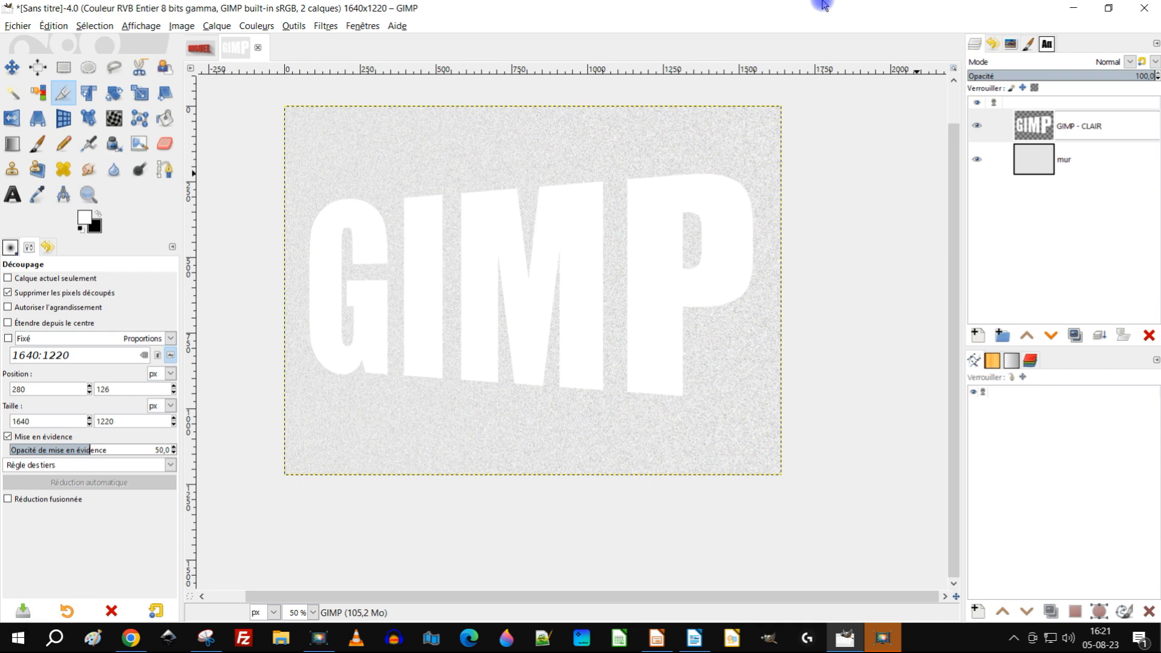
key("Return")
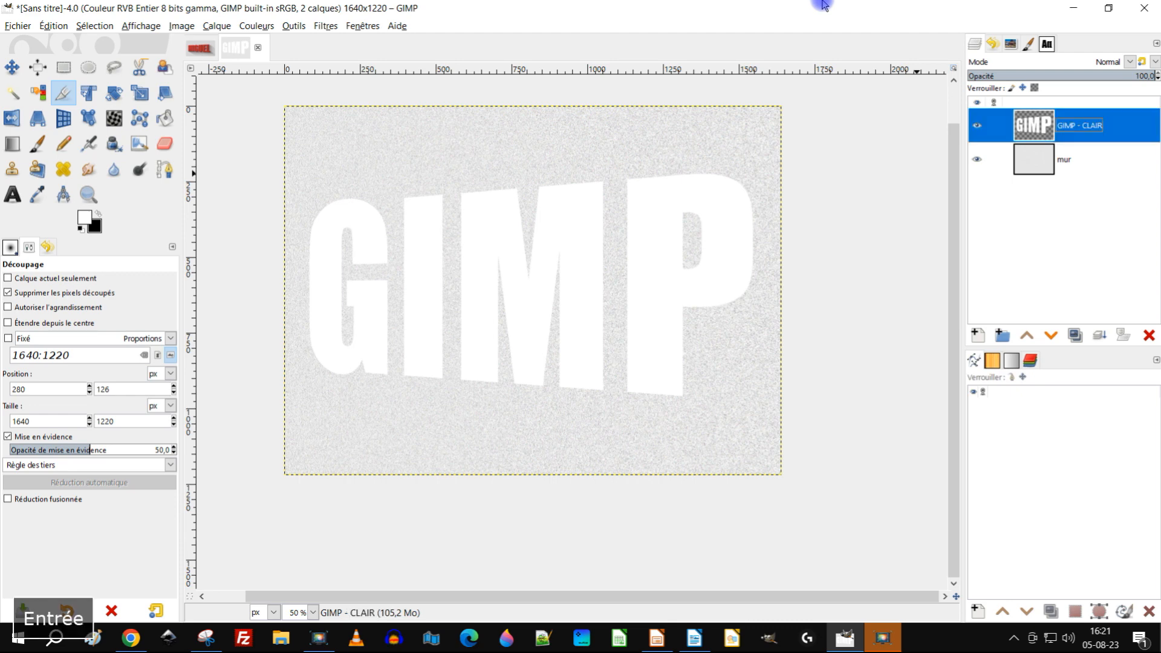
Duplicate the GIMP - CLAIR layer and rename the copy as GIMP - SOMBRE
left_click(1077, 335)
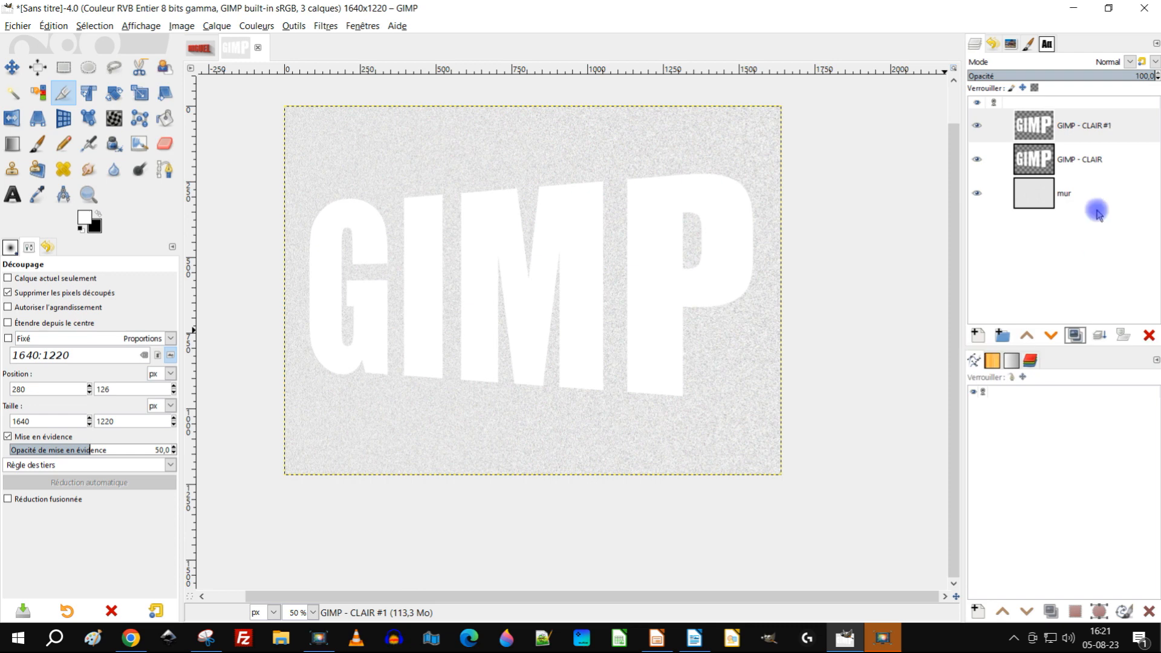
double_click(1099, 126)
double_click(1099, 125)
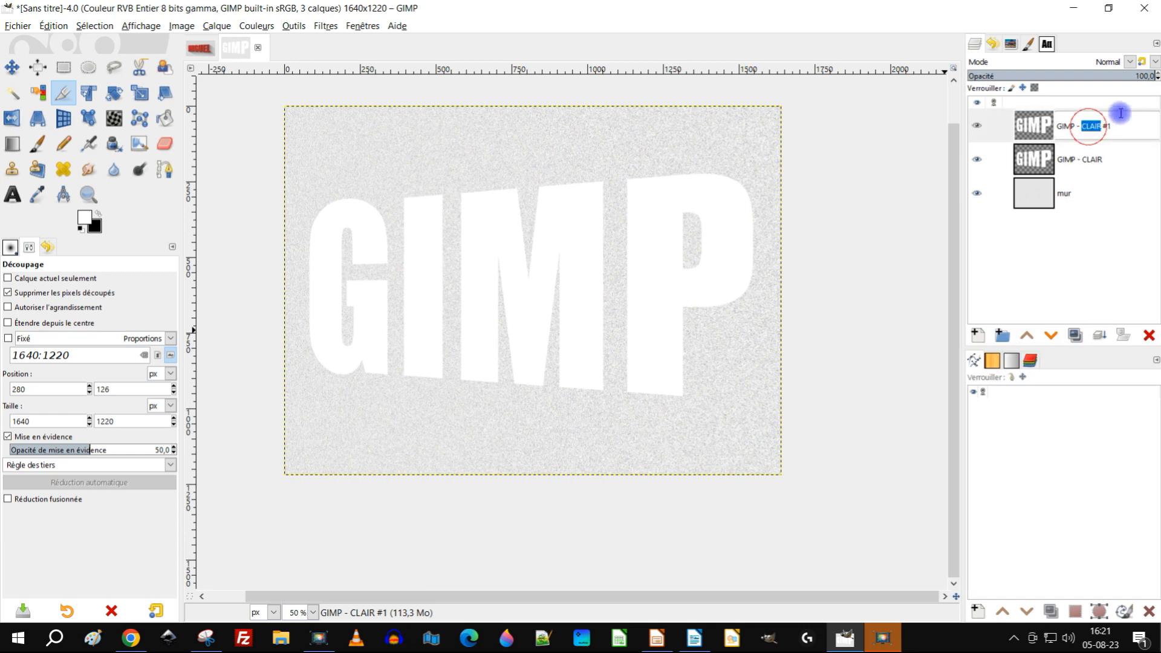
key("Delete")
type("C")
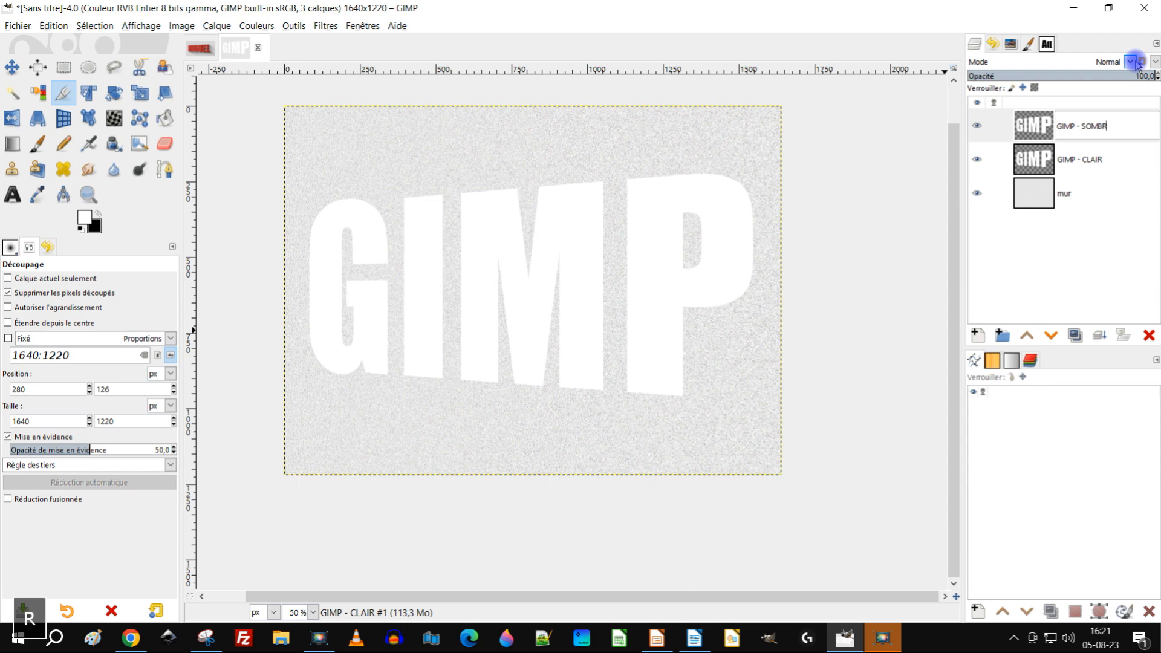
type("OMBRE")
key("Return")
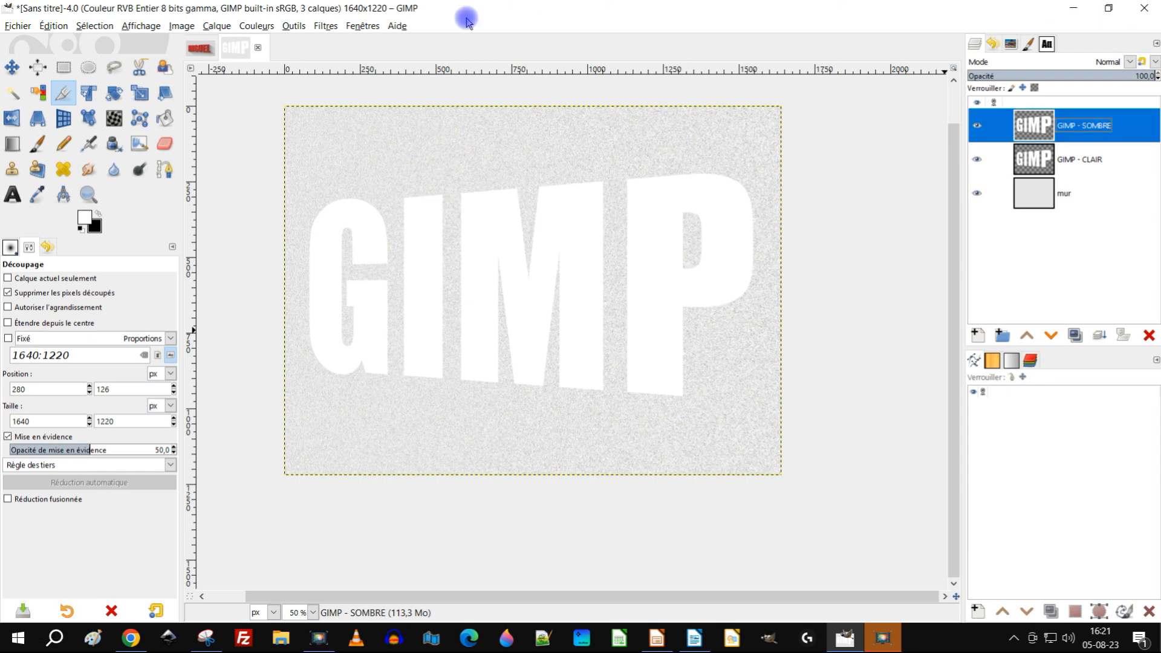
Invert the colours of the GIMP - SOMBRE layer and move it below GIMP - CLAIR
left_click(248, 27)
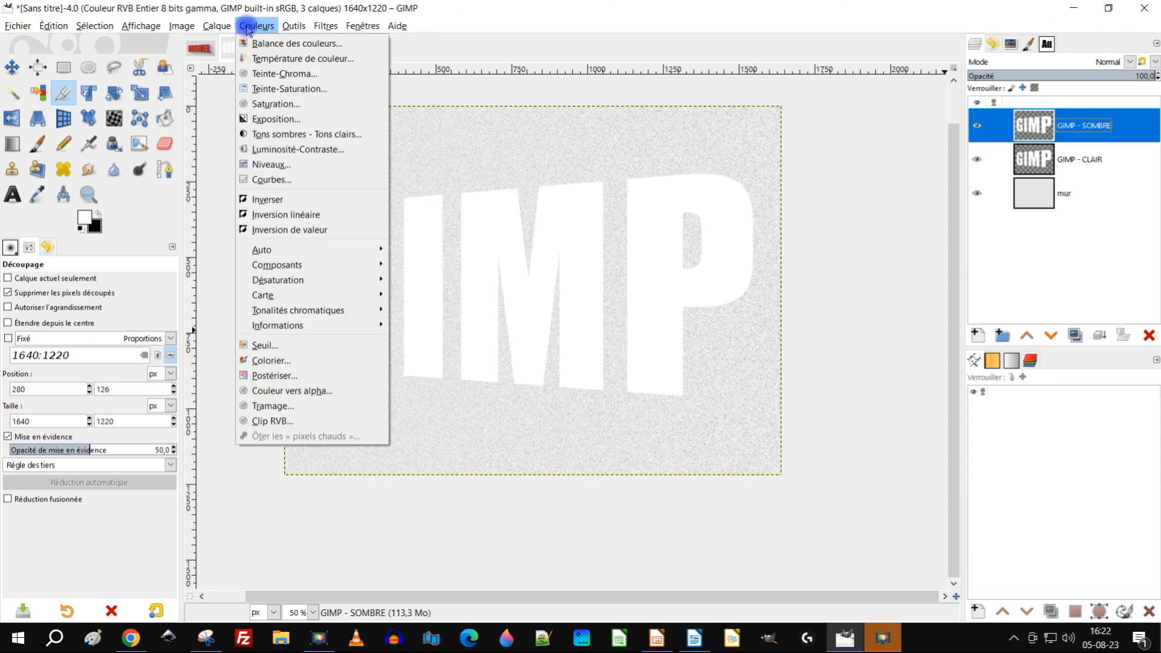
left_click(278, 201)
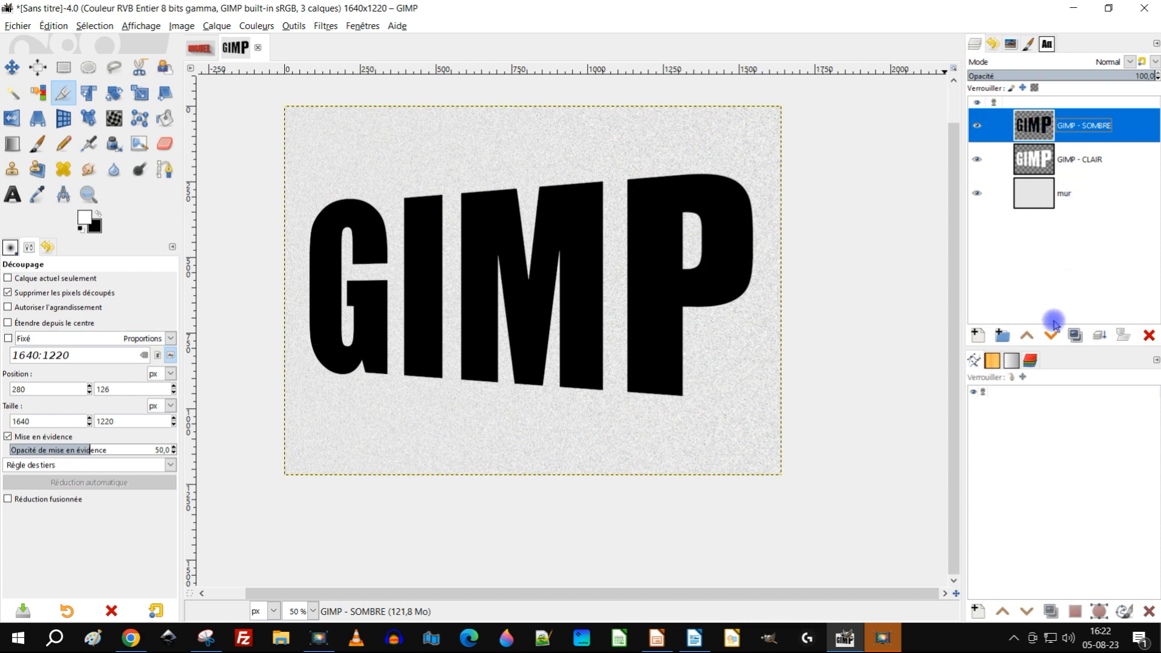
left_click(1050, 338)
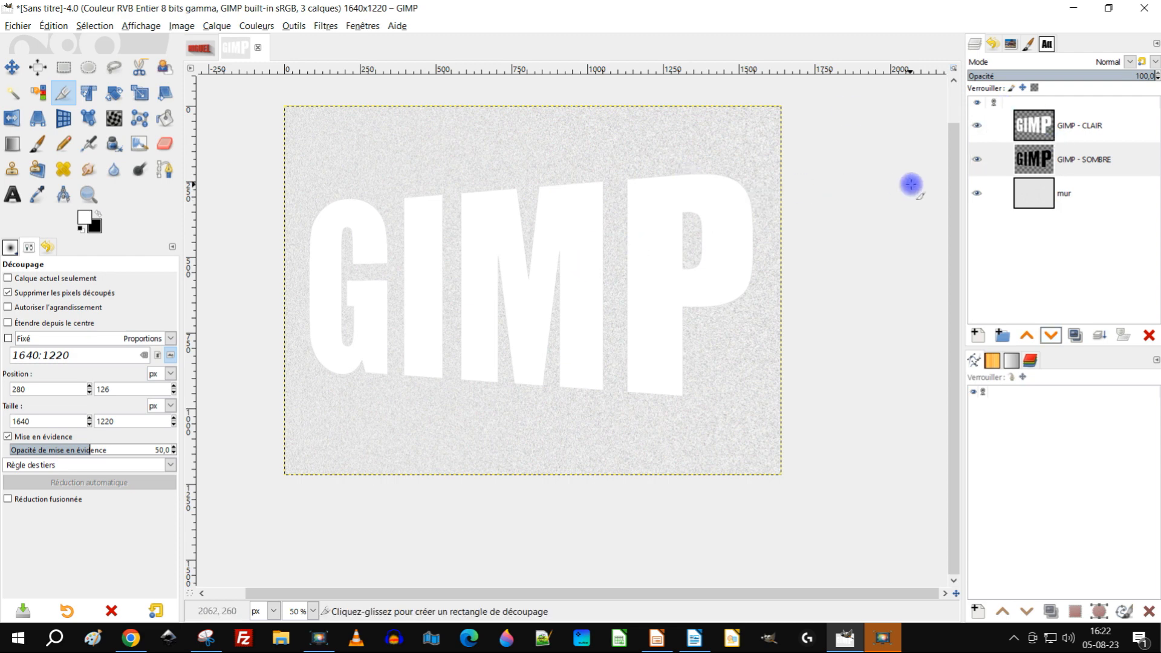
Start a 3D transform on the GIMP - SOMBRE layer, show its offset settings, and enable the composited preview
left_click(1034, 158)
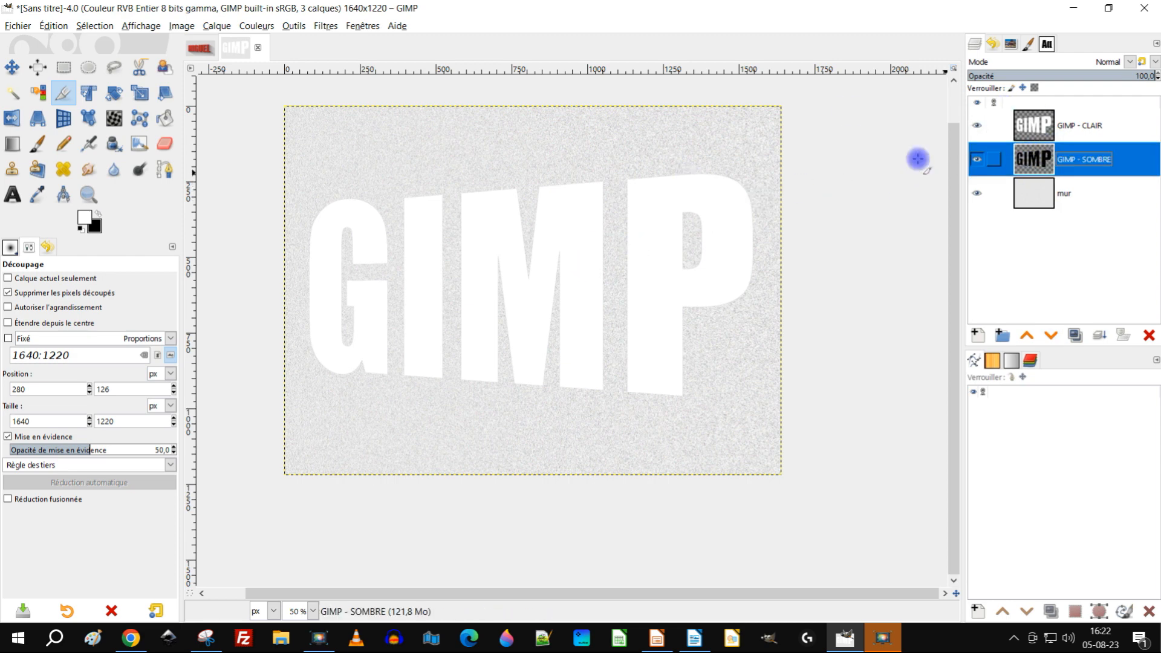
left_click(62, 120)
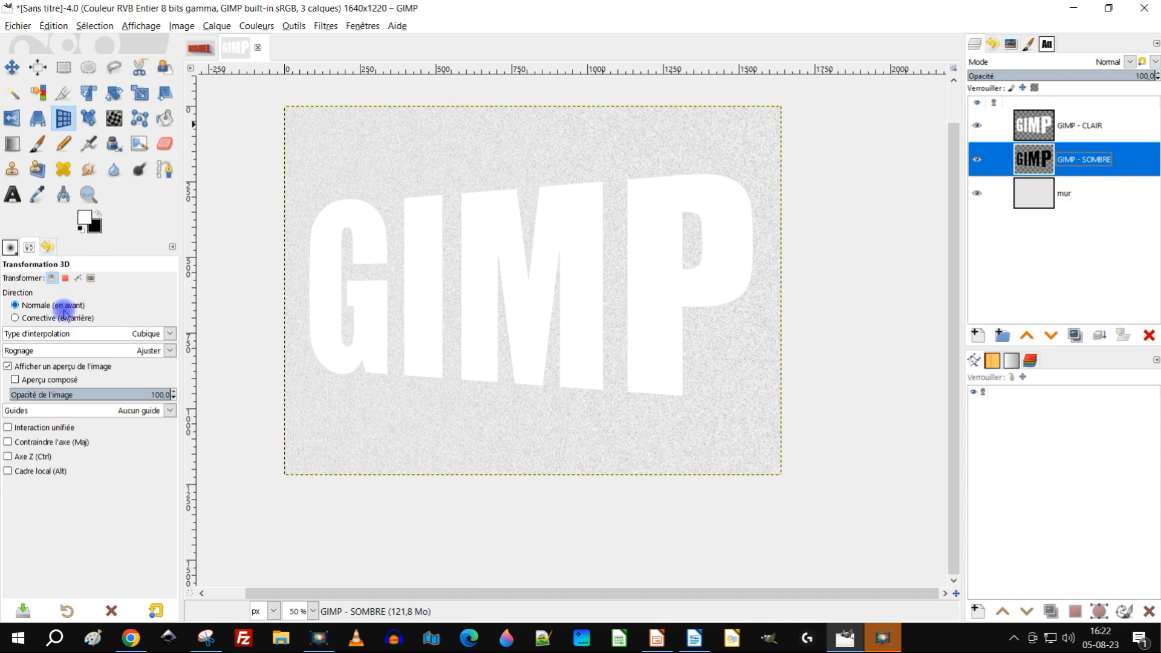
left_click(506, 252)
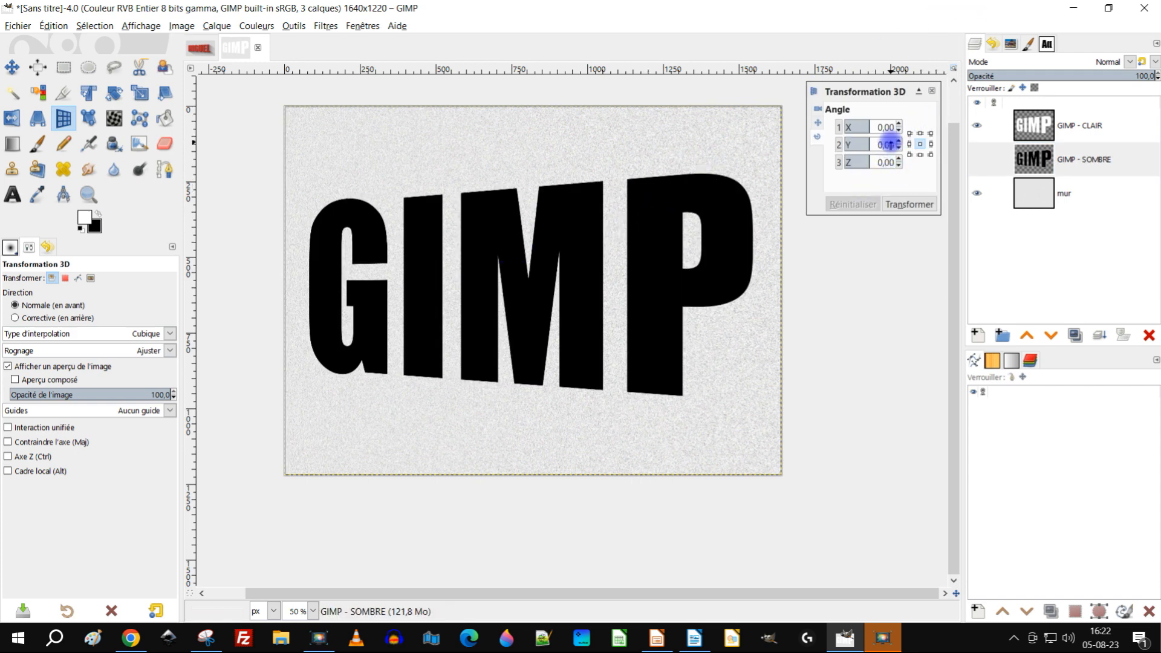
left_click(819, 125)
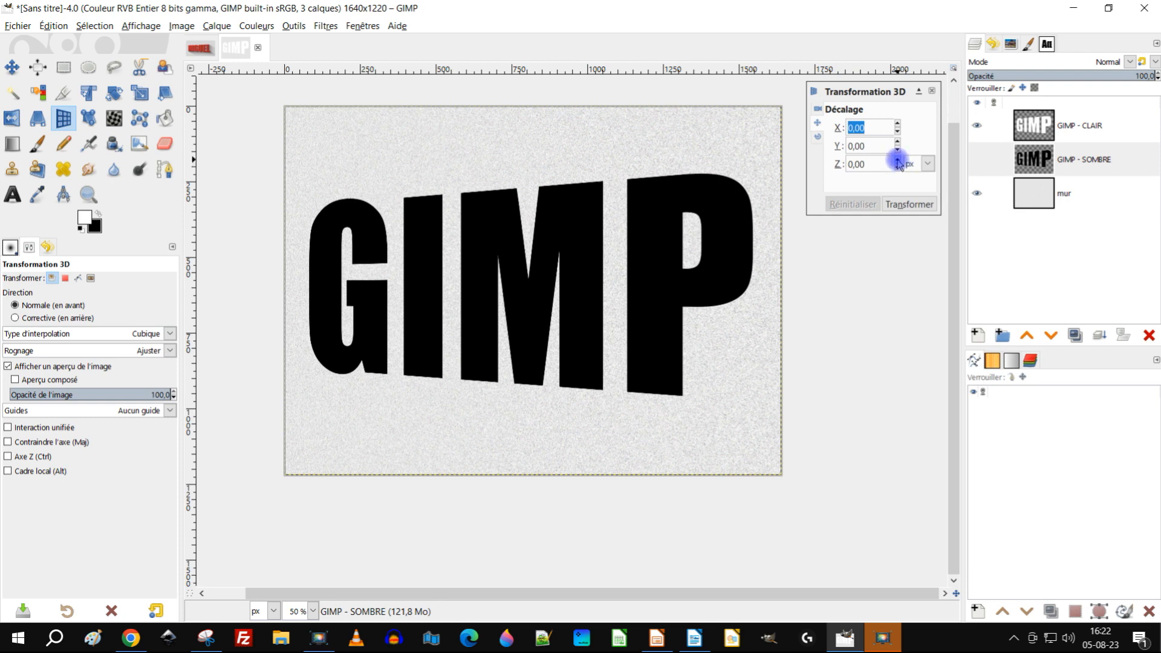
left_click(15, 379)
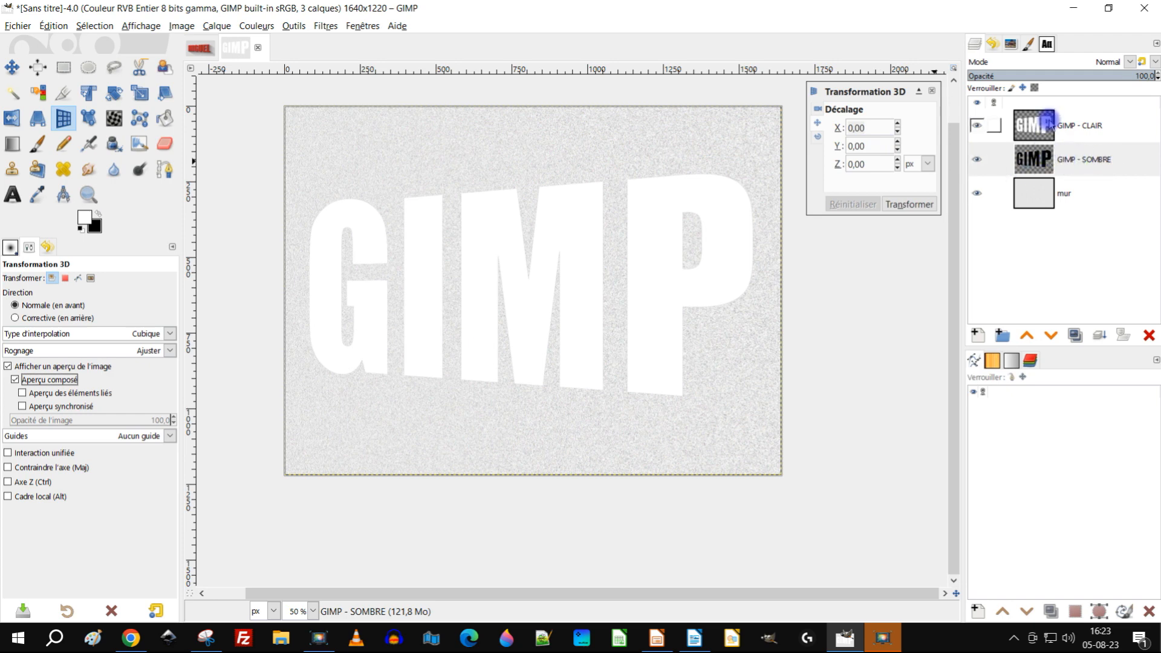
Set the Z offset of the GIMP - SOMBRE layer to 66 px
left_click(897, 169)
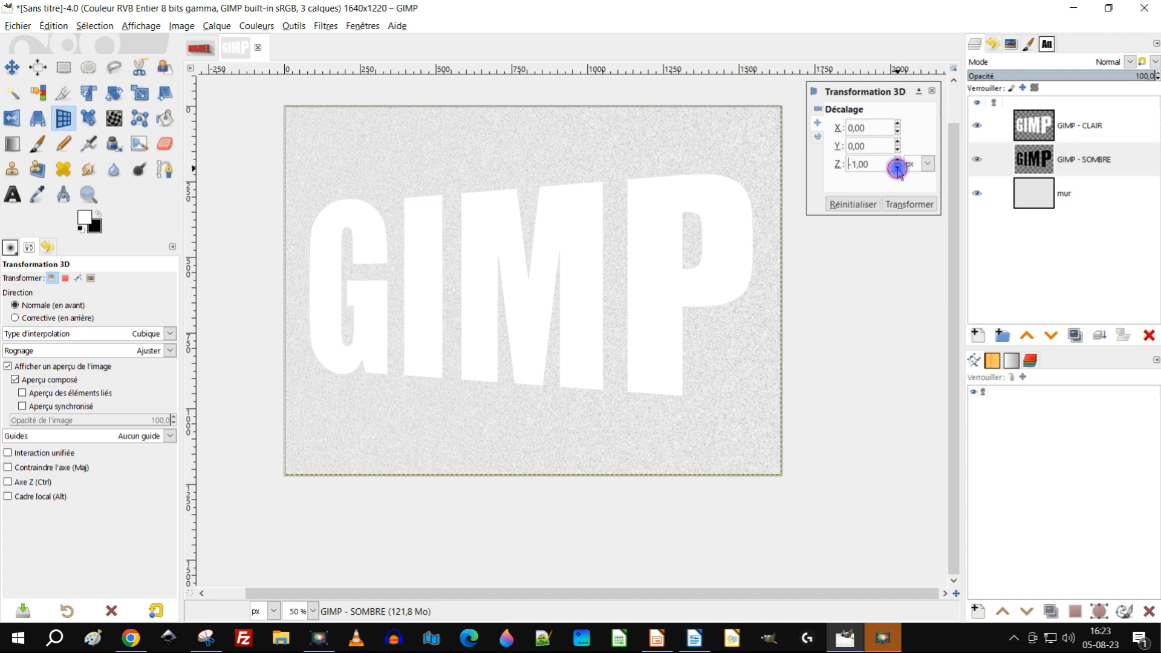
left_click(898, 161)
left_click(898, 161)
left_click(897, 161)
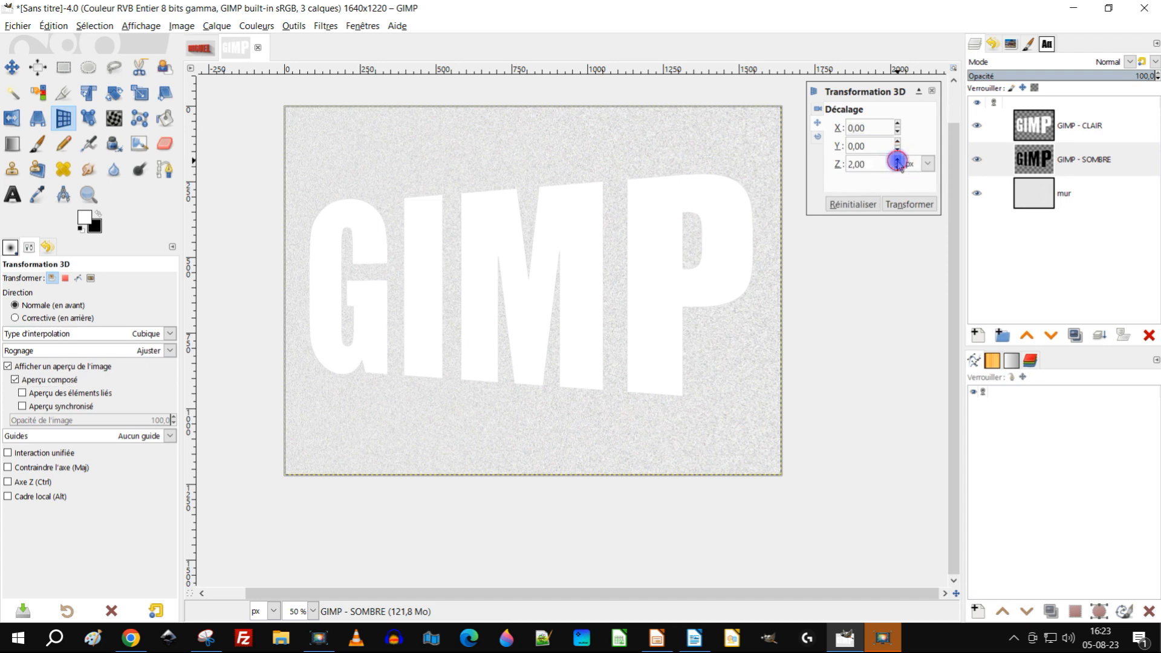
left_click(897, 161)
left_click(897, 161)
left_click(897, 161)
left_click(898, 160)
left_click(898, 161)
left_click(898, 160)
left_click(897, 160)
left_click(898, 161)
left_click(898, 161)
left_click(898, 161)
left_click(897, 160)
left_click(897, 161)
left_click(897, 161)
left_click(898, 161)
left_click(897, 161)
left_click(897, 161)
left_click(897, 161)
left_click(897, 161)
left_click(897, 161)
left_click(897, 161)
left_click(897, 161)
left_click(897, 160)
left_click(897, 161)
left_click(897, 161)
left_click(897, 161)
left_click(897, 161)
left_click(898, 161)
left_click(898, 160)
left_click(897, 161)
left_click(897, 161)
left_click(897, 161)
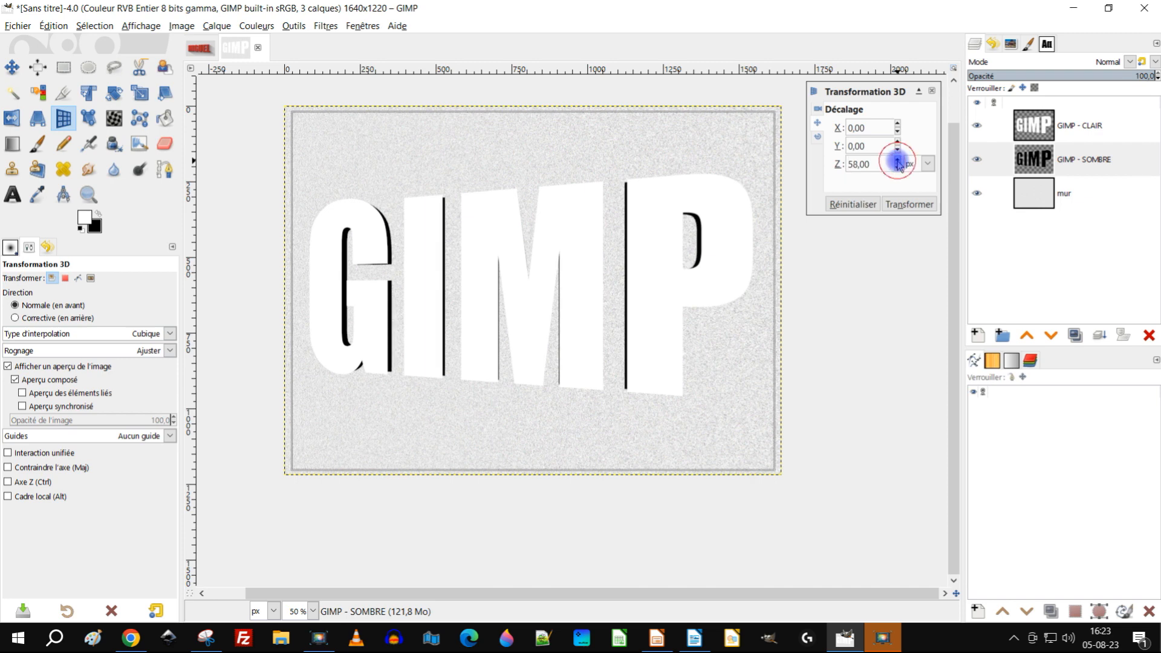
left_click(897, 161)
left_click(898, 161)
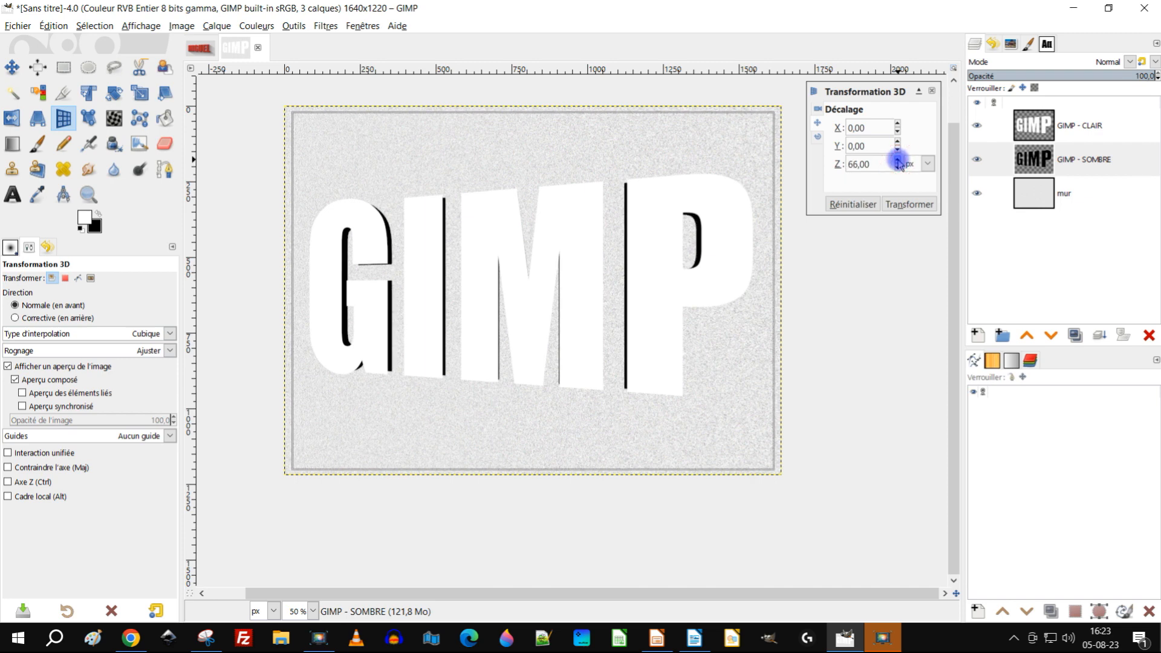
Set the X offset of the GIMP - SOMBRE layer to 46 px
left_click(897, 131)
left_click(898, 130)
left_click(898, 131)
left_click(898, 124)
left_click(898, 125)
left_click(898, 125)
left_click(898, 125)
left_click(898, 124)
left_click(897, 125)
left_click(898, 125)
left_click(897, 124)
left_click(897, 124)
left_click(897, 125)
left_click(898, 124)
left_click(898, 125)
left_click(897, 124)
left_click(897, 125)
left_click(897, 125)
left_click(897, 125)
left_click(897, 125)
left_click(897, 125)
left_click(897, 124)
left_click(897, 124)
left_click(897, 124)
left_click(897, 124)
left_click(897, 125)
left_click(897, 125)
left_click(897, 125)
left_click(897, 124)
left_click(897, 124)
left_click(897, 125)
left_click(897, 125)
left_click(897, 125)
left_click(897, 125)
left_click(897, 124)
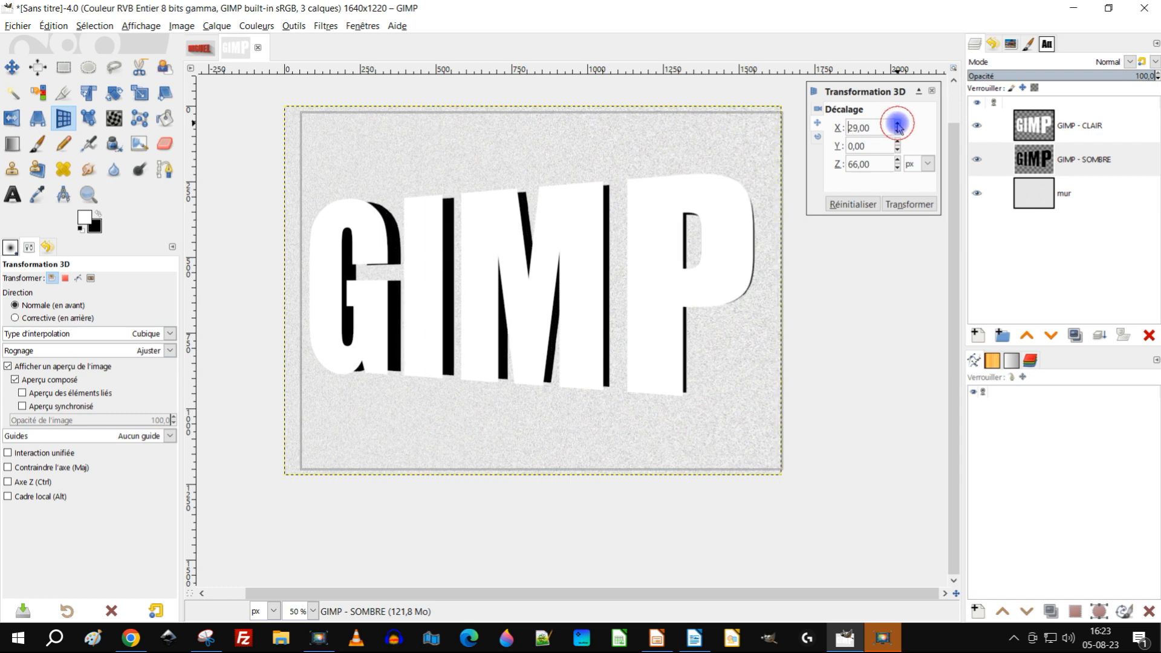
left_click(898, 124)
left_click(898, 124)
left_click(897, 125)
left_click(897, 124)
left_click(897, 125)
left_click(898, 124)
left_click(897, 124)
left_click(897, 124)
left_click(897, 125)
left_click(898, 124)
left_click(897, 125)
left_click(897, 125)
left_click(897, 125)
left_click(897, 124)
left_click(898, 124)
left_click(898, 124)
left_click(898, 125)
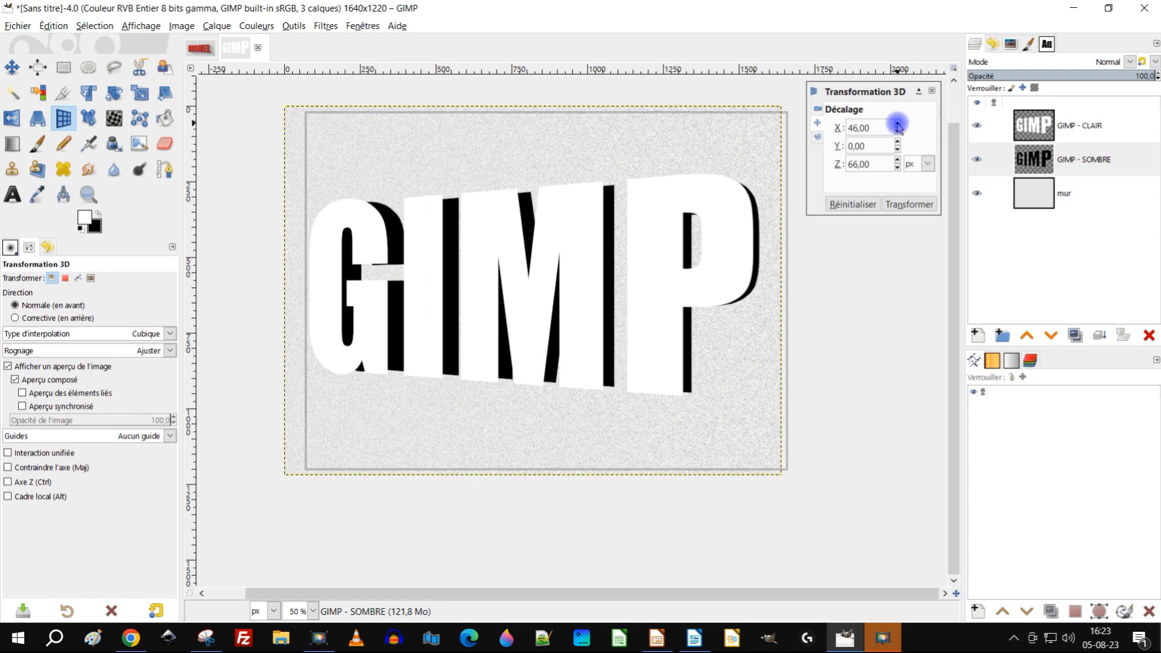
Reduce the Z offset of the GIMP - SOMBRE layer to 42 px
left_click(897, 168)
left_click(897, 168)
left_click(897, 168)
left_click(897, 168)
left_click(897, 169)
left_click(898, 168)
left_click(897, 168)
left_click(897, 168)
left_click(898, 168)
left_click(898, 169)
left_click(897, 168)
left_click(898, 168)
left_click(898, 168)
left_click(897, 168)
left_click(897, 168)
left_click(897, 168)
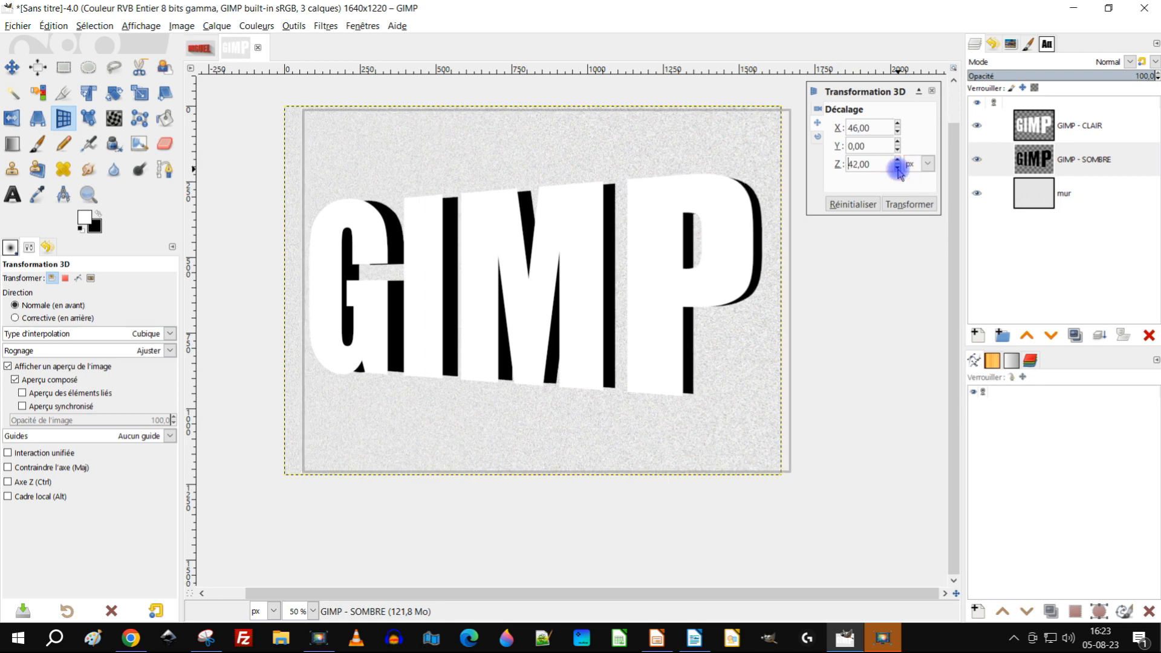
Set the GIMP - SOMBRE layer's X offset to 35 px and Y offset to 5 px, and apply the 3D transform
left_click(897, 132)
left_click(898, 132)
left_click(897, 132)
left_click(898, 132)
left_click(897, 131)
left_click(897, 132)
left_click(897, 131)
left_click(897, 132)
left_click(897, 132)
left_click(897, 131)
left_click(897, 132)
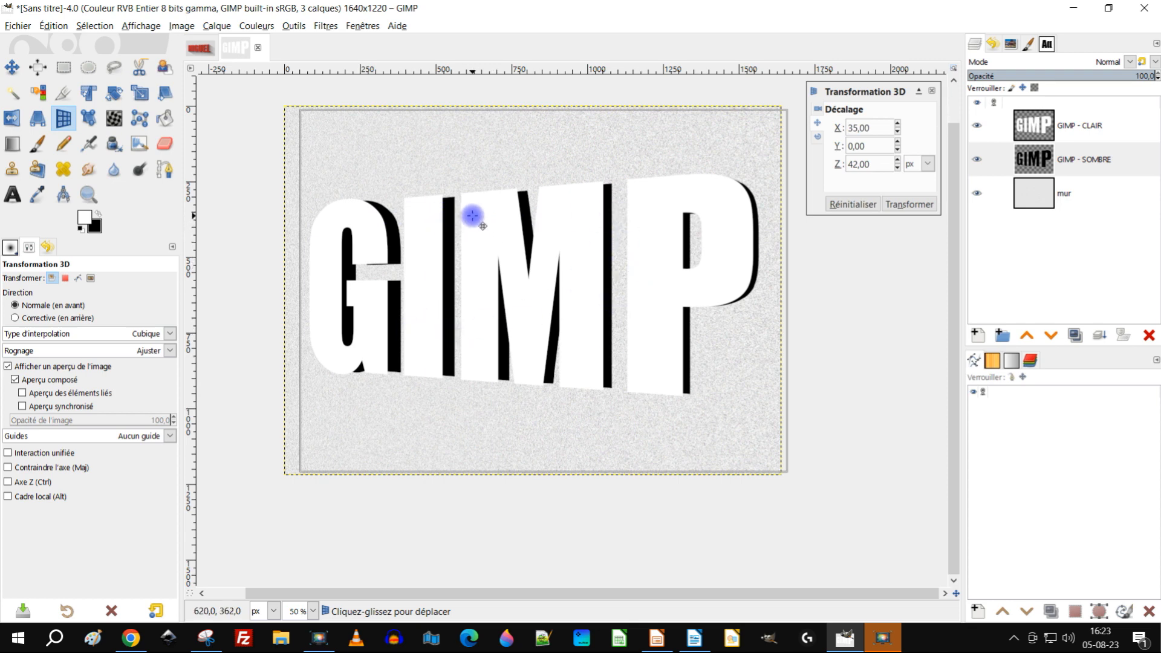
left_click(898, 142)
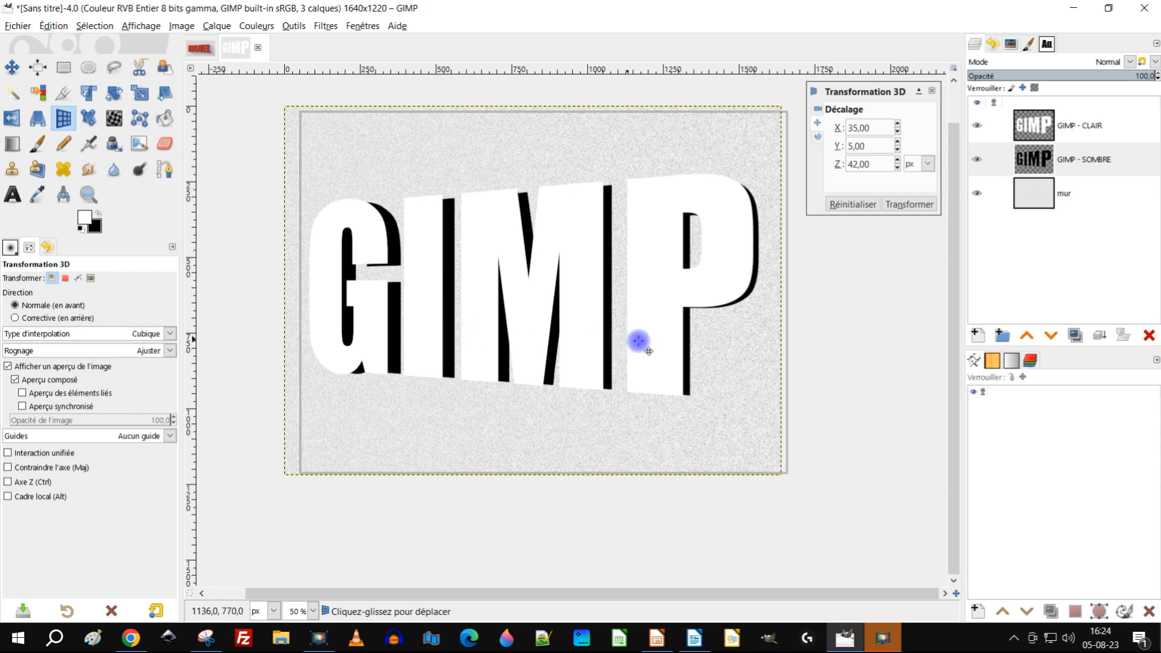
left_click(909, 203)
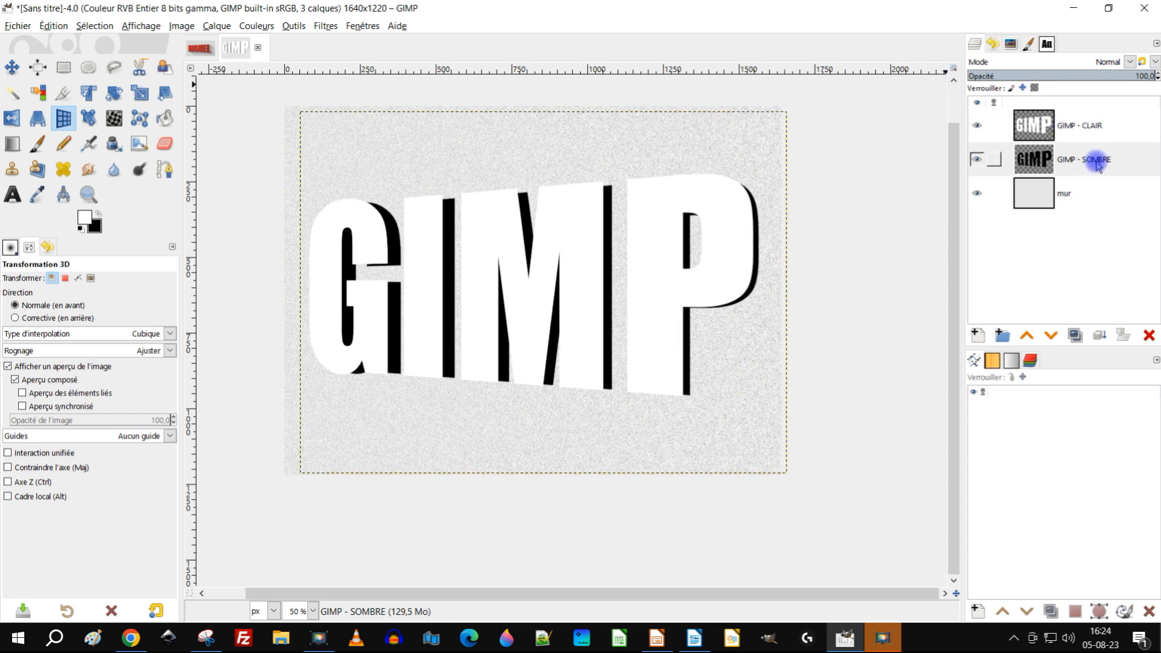
Rename the GIMP - CLAIR layer to GIMP - haut CLAIR
left_click(1093, 124)
left_click(1085, 126)
left_click(1082, 126)
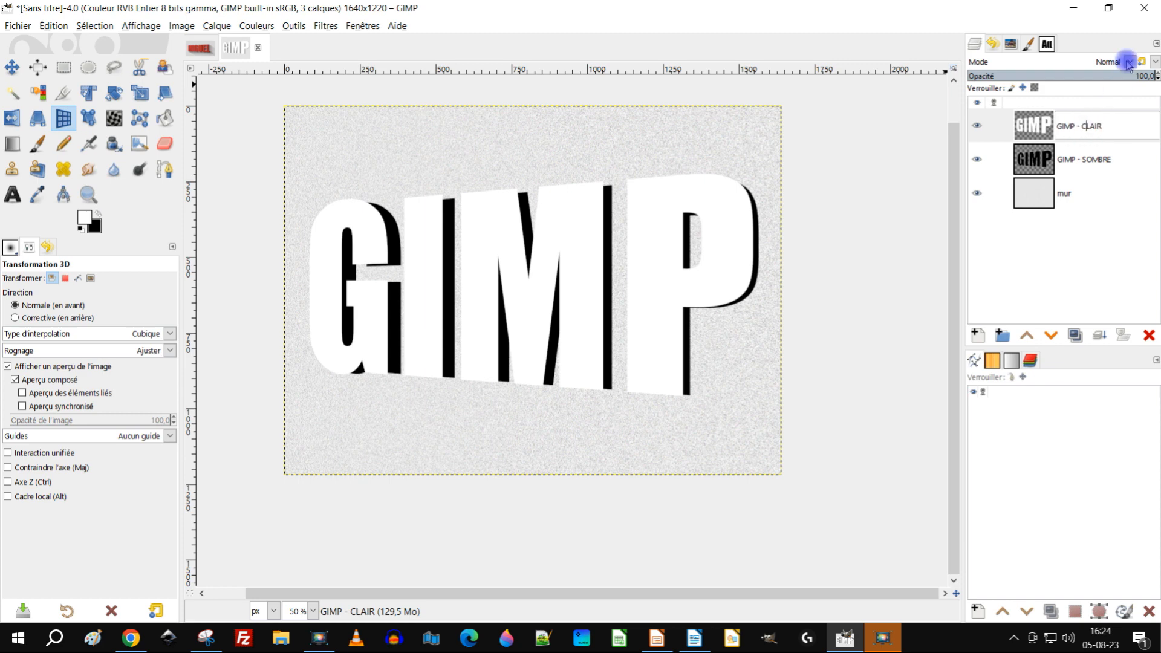
key("Left")
type("Haut")
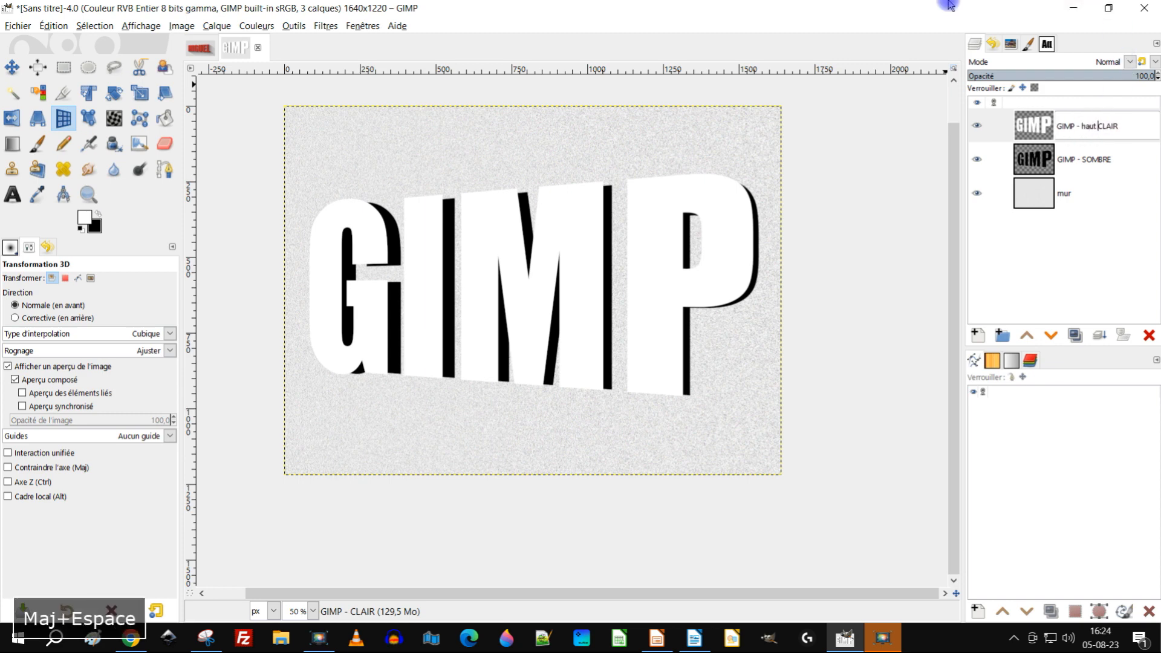
key("Return")
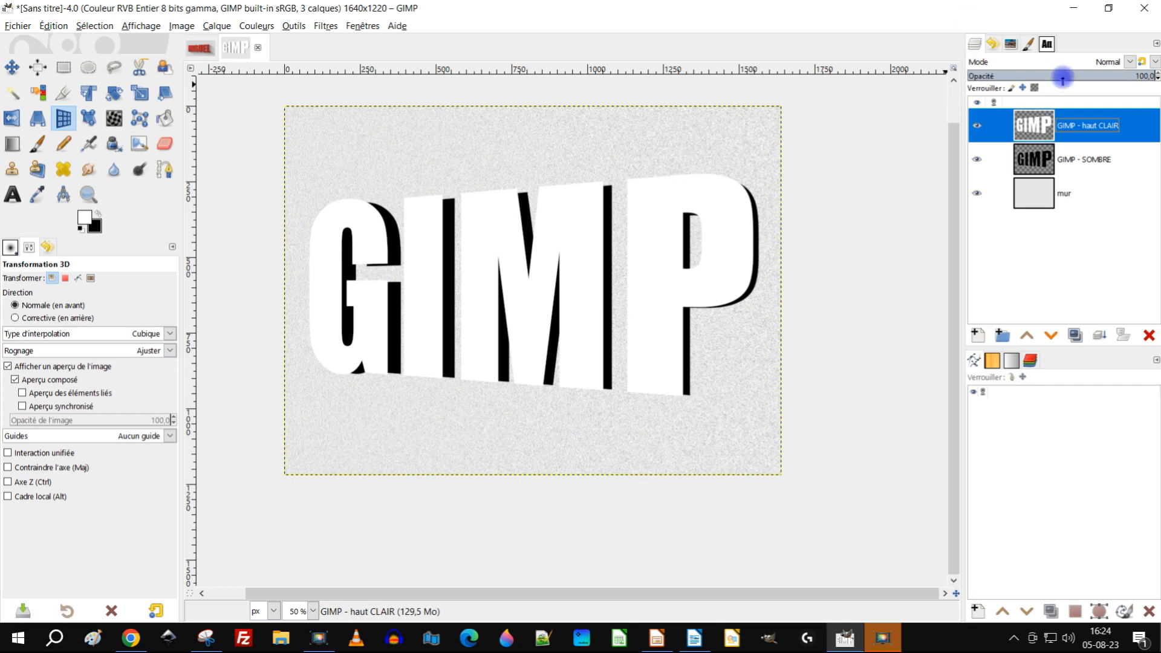
Rename the GIMP - SOMBRE layer to GIMP - BAS SOMBRE
double_click(1086, 160)
left_click(1073, 160)
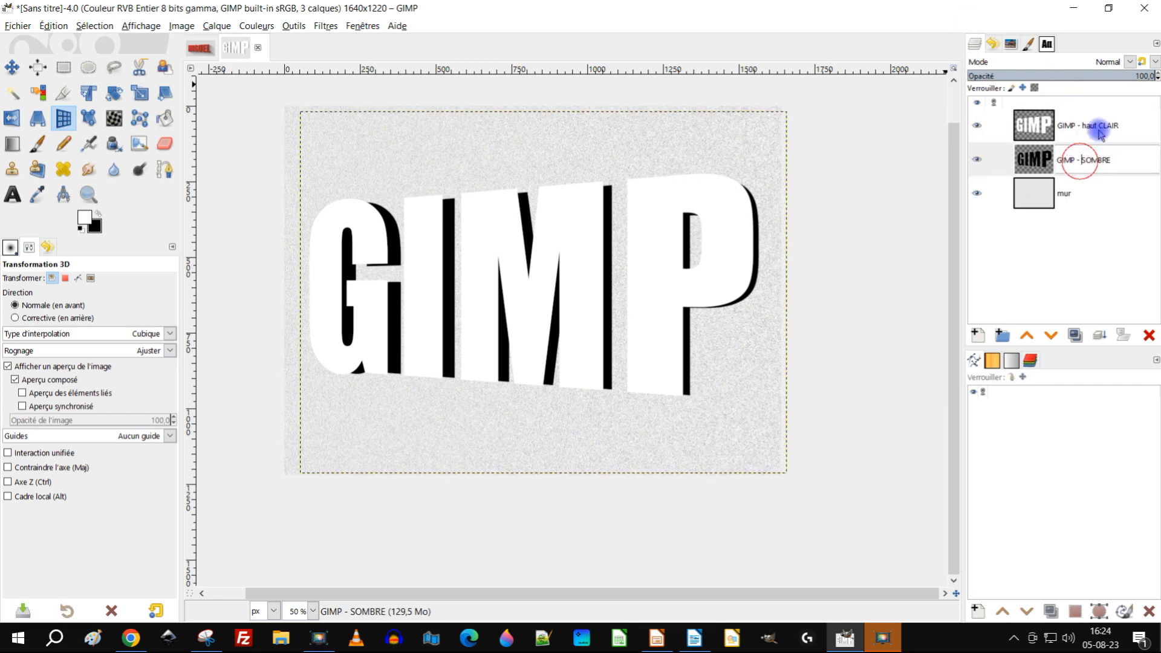
type("BAS")
key("Return")
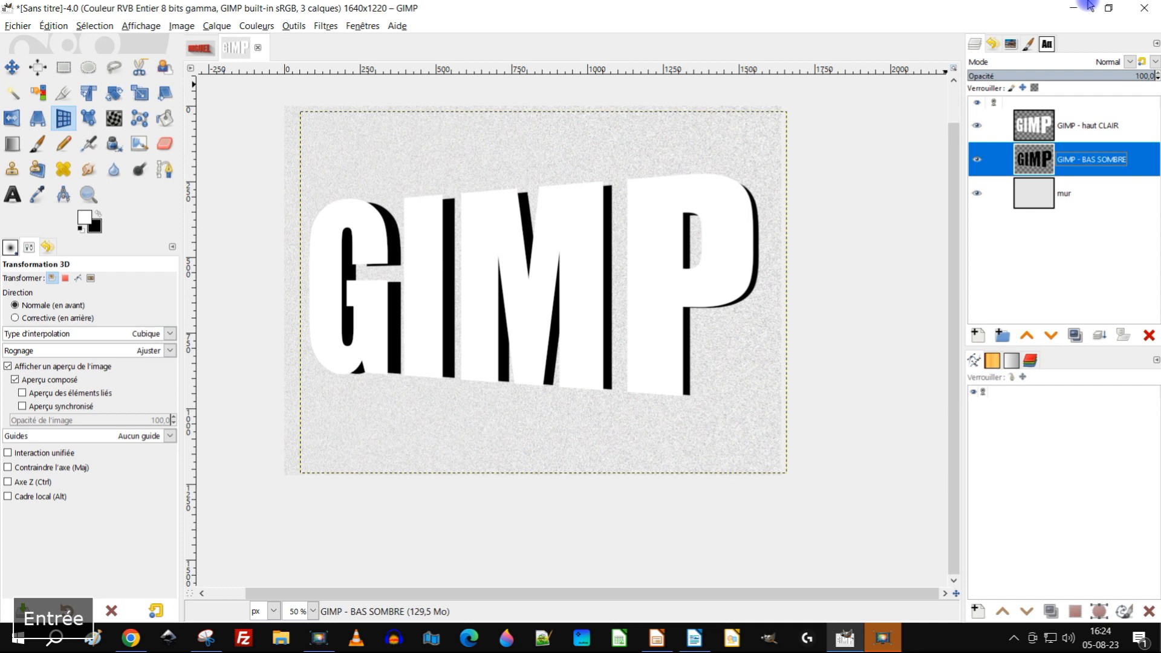
Change the word haut to capitals so the light layer is named GIMP - HAUT CLAIR
double_click(1081, 127)
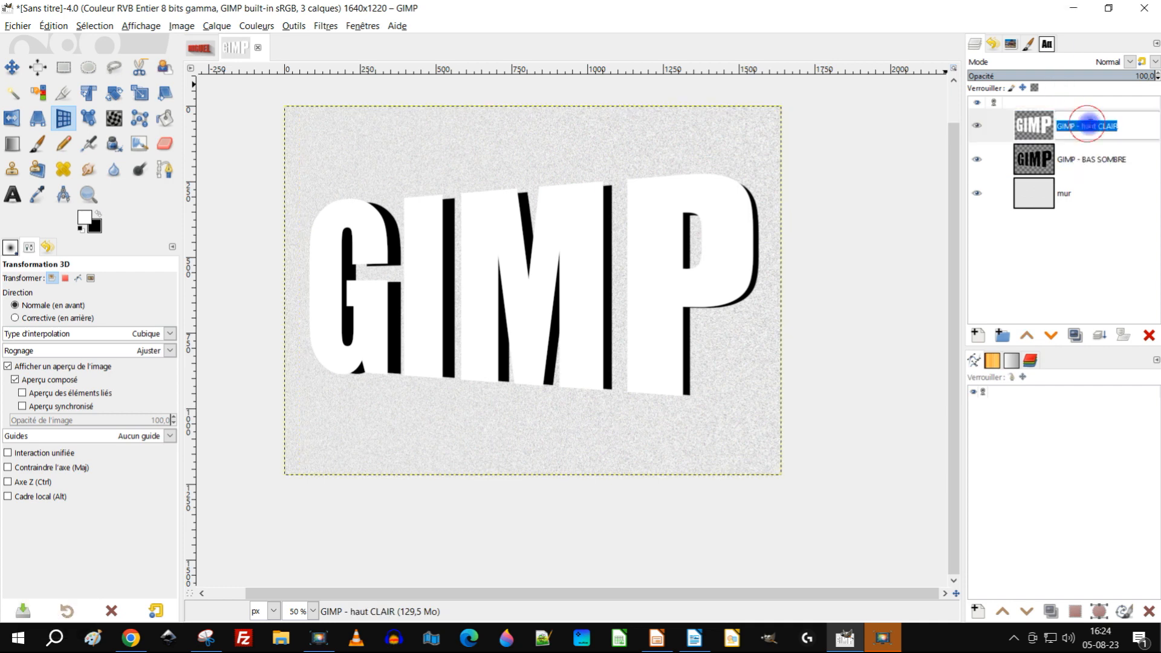
left_click(1081, 127)
double_click(1086, 126)
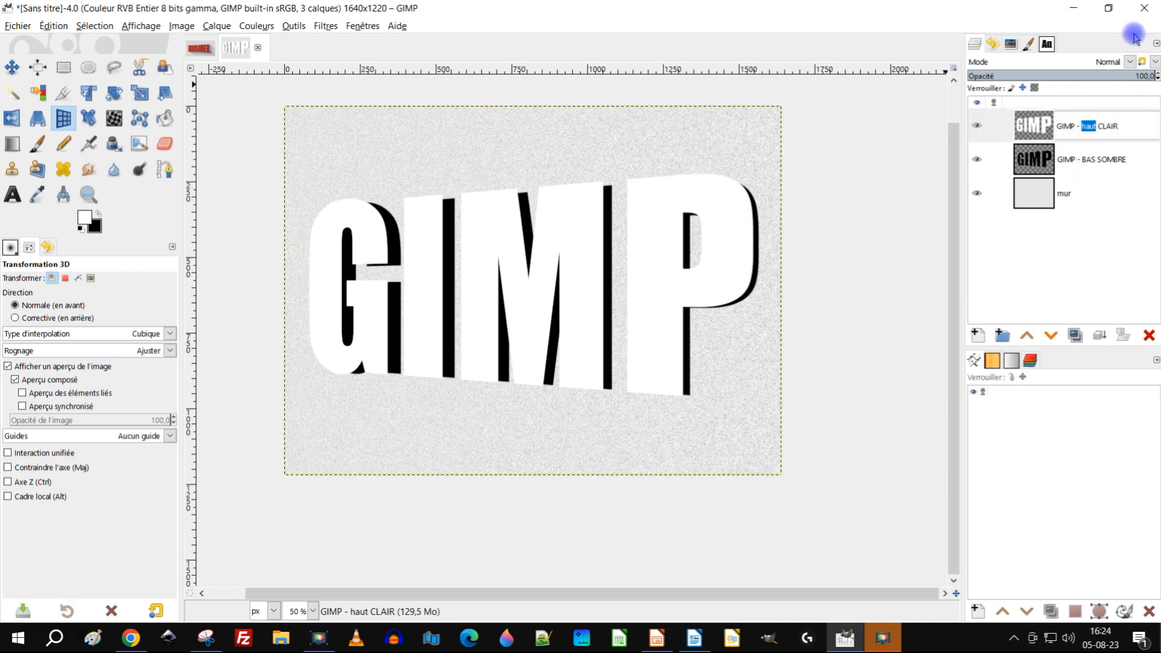
type("H")
key("Return")
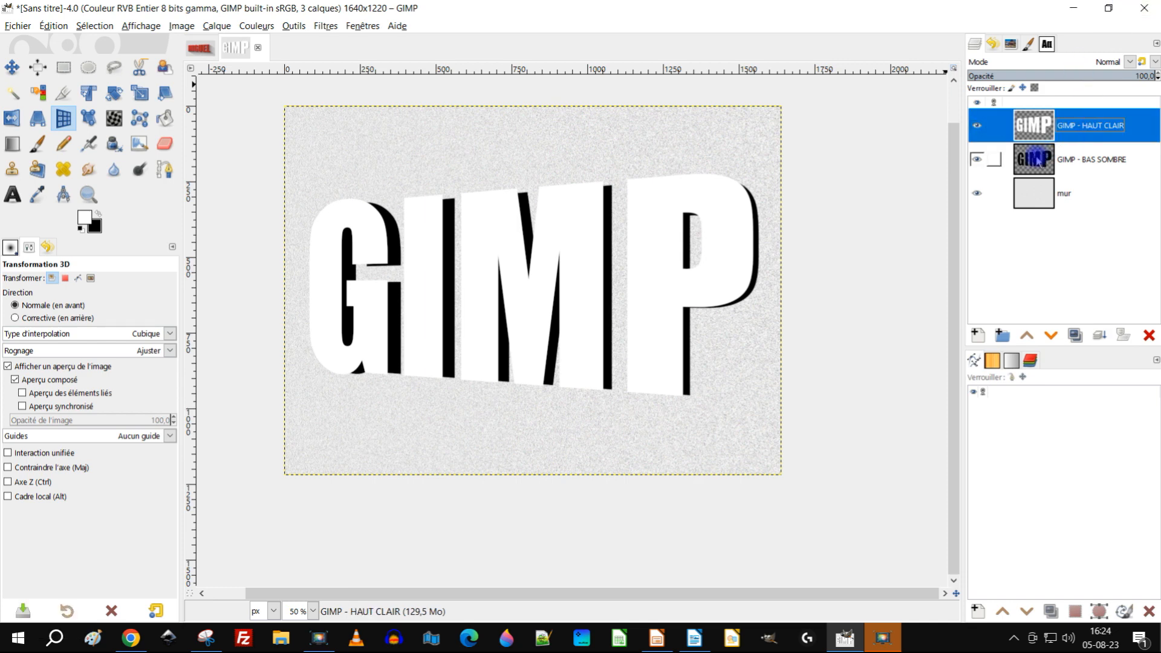
Create a transparent 1640 x 1220 px layer named FACE in Normal mode directly above the GIMP - BAS SOMBRE layer
left_click(1037, 162)
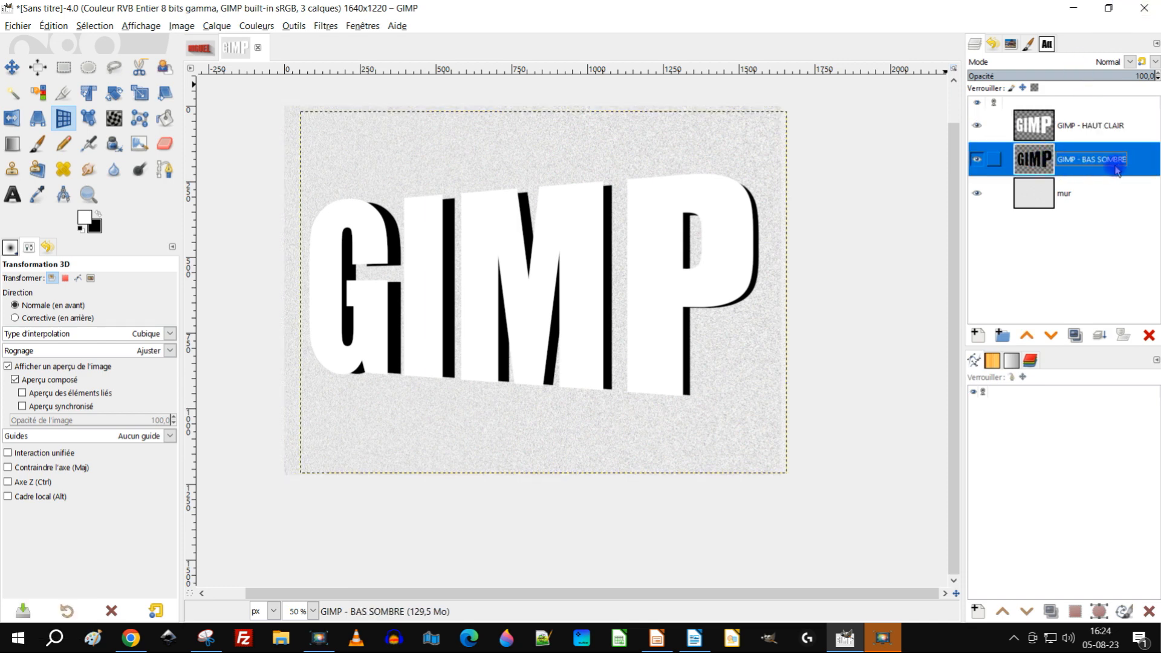
left_click(976, 335)
left_click(829, 184)
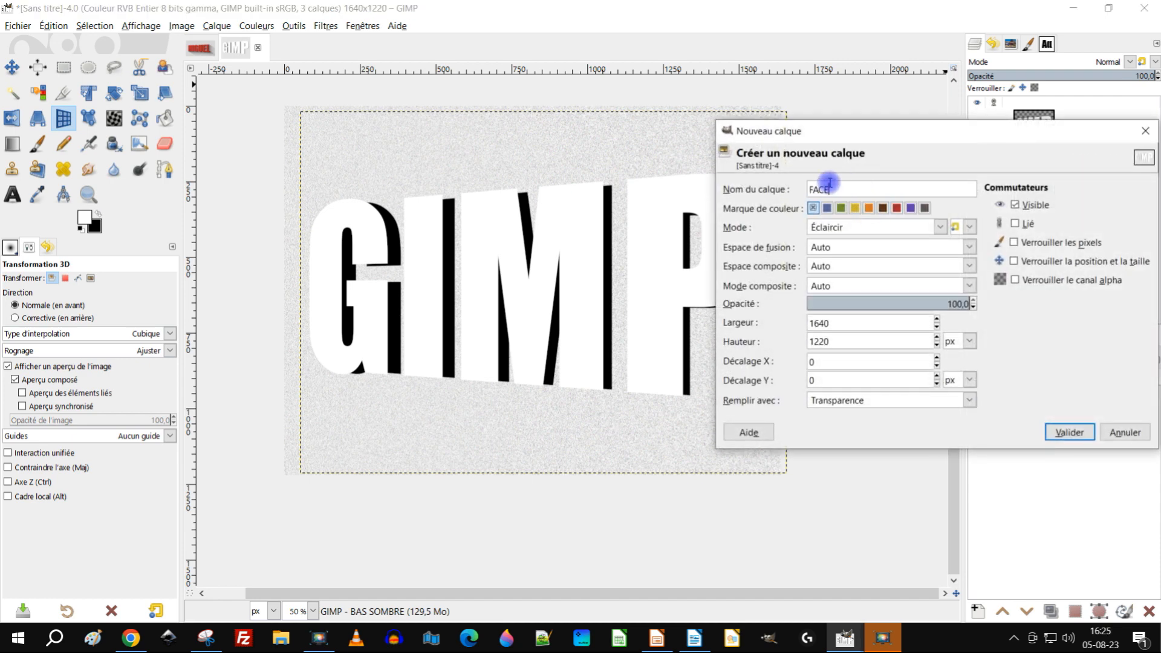
left_click(832, 228)
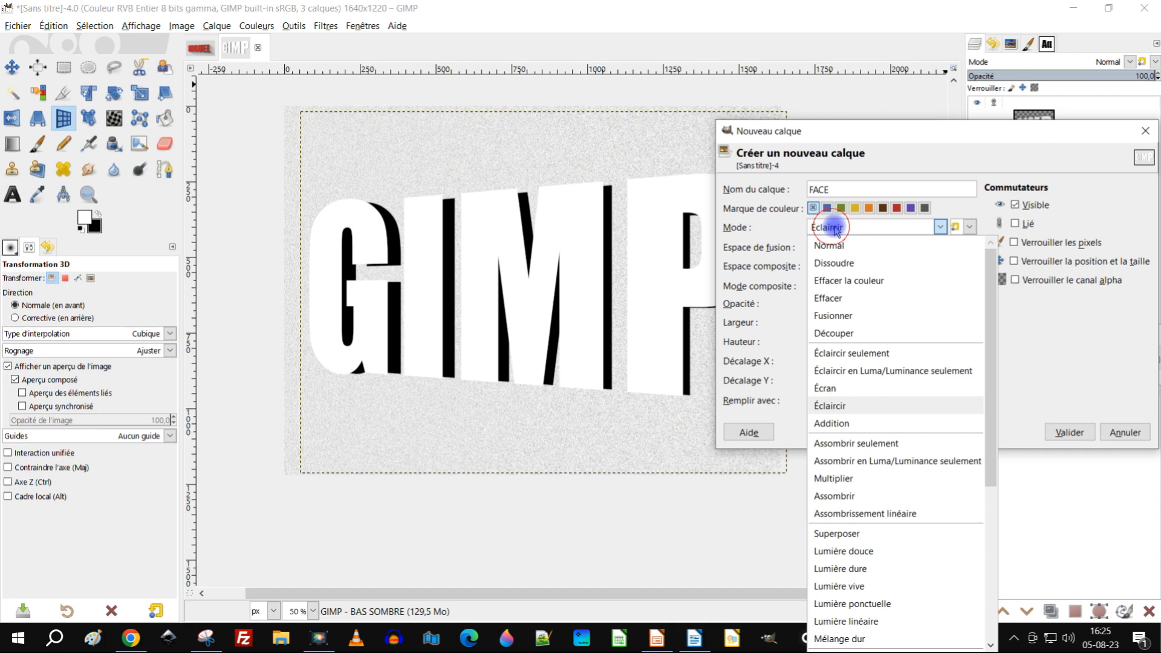
left_click(832, 245)
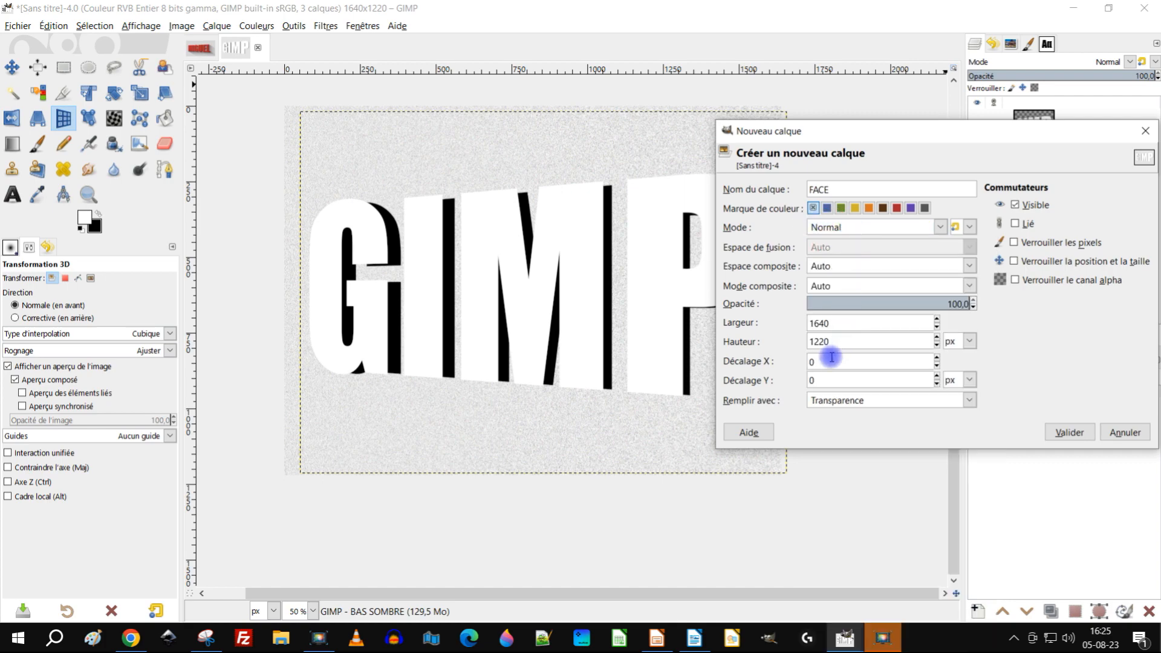
left_click(1059, 433)
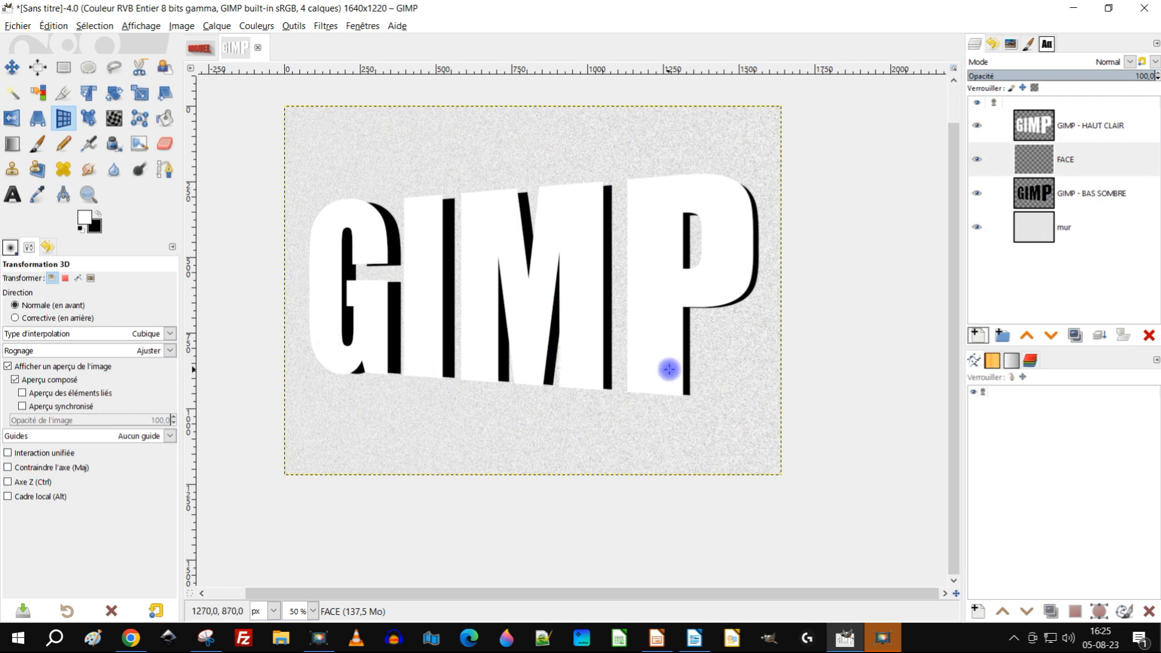
Set the foreground colour to the medium grey a9a9a9
left_click_drag(690, 376, 664, 384)
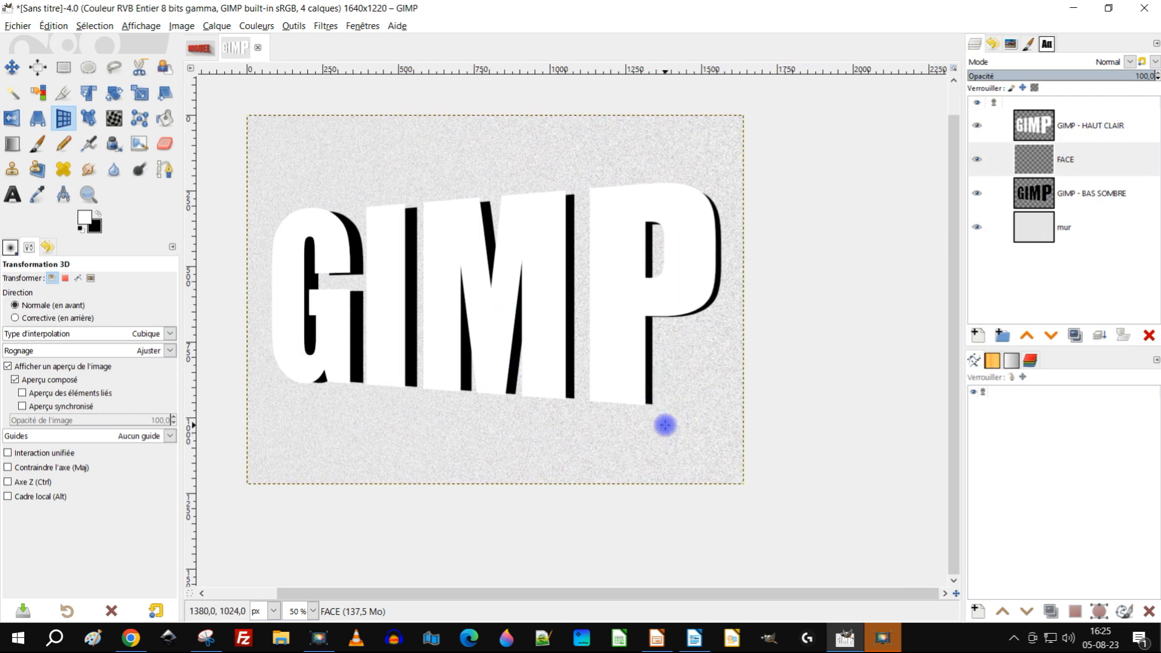
scroll(591, 393, "up", 1)
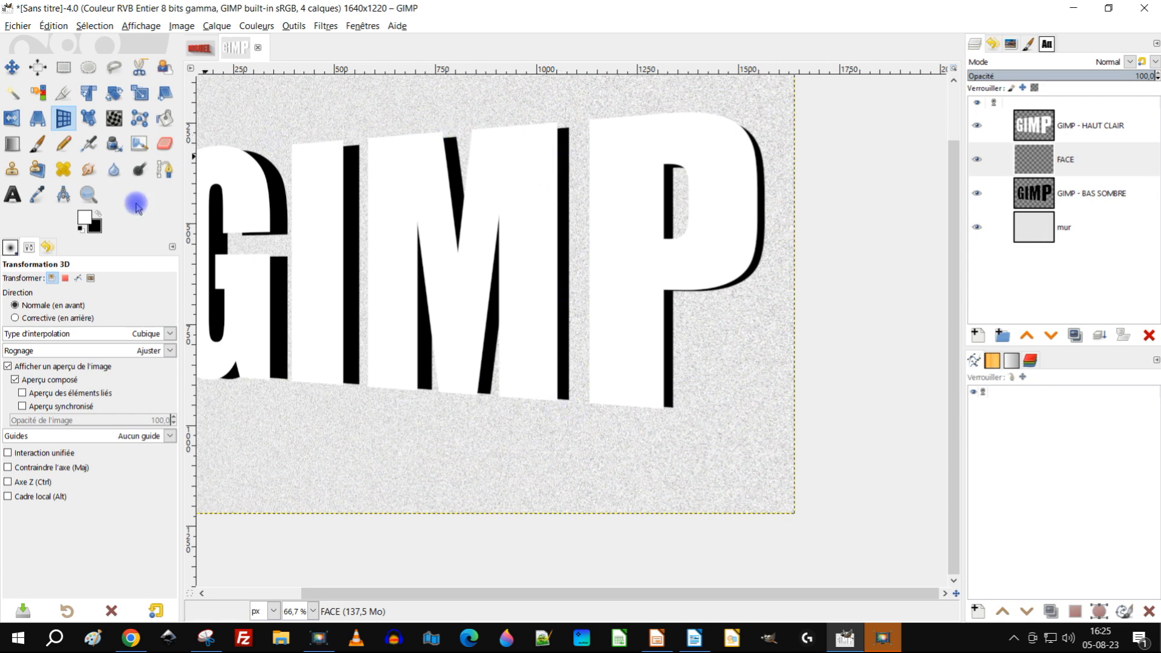
left_click(85, 219)
left_click_drag(205, 90, 158, 95)
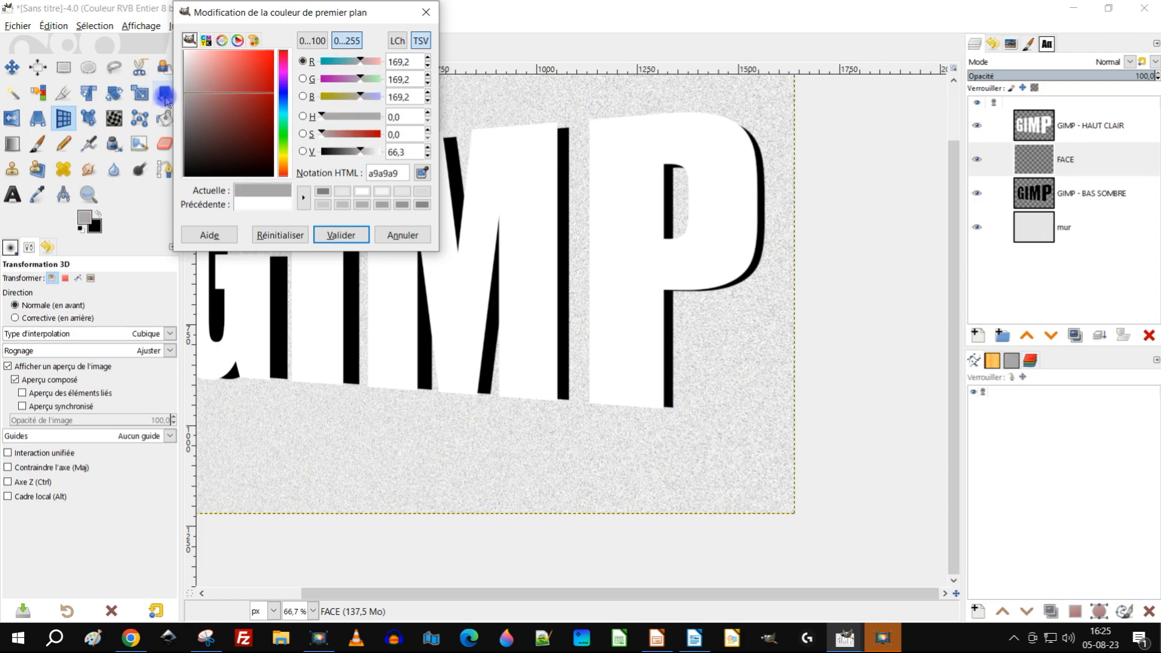
left_click(340, 235)
Set the background colour to the dark grey 323232 and swap it with the foreground colour
left_click(92, 225)
left_click_drag(190, 114, 136, 154)
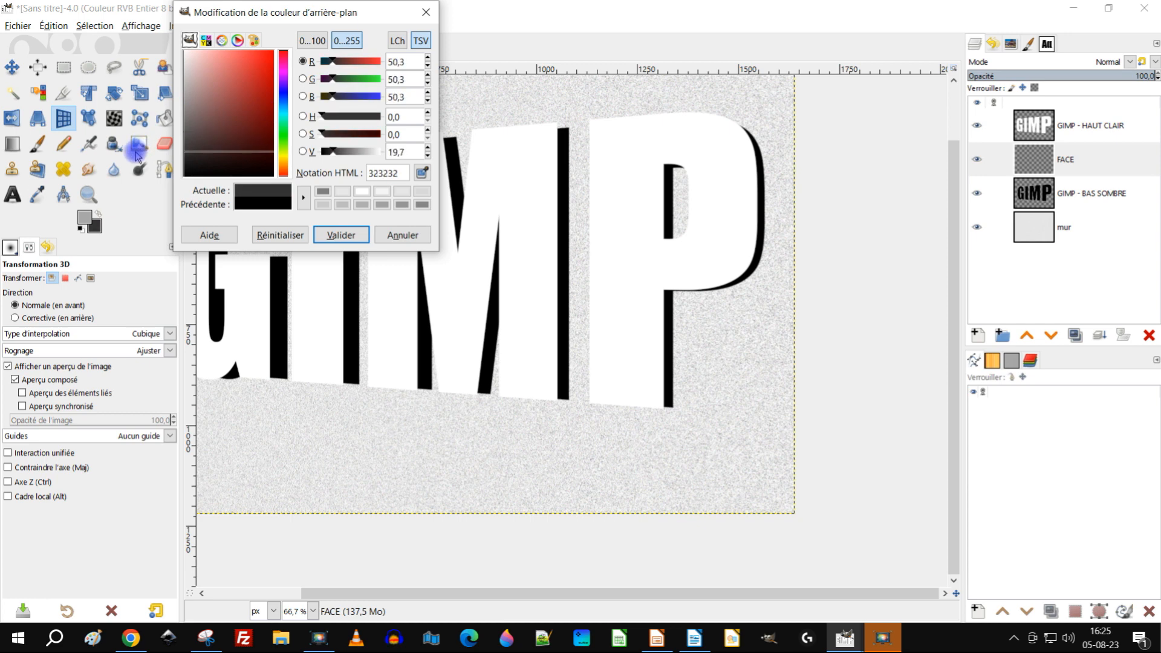
left_click(340, 234)
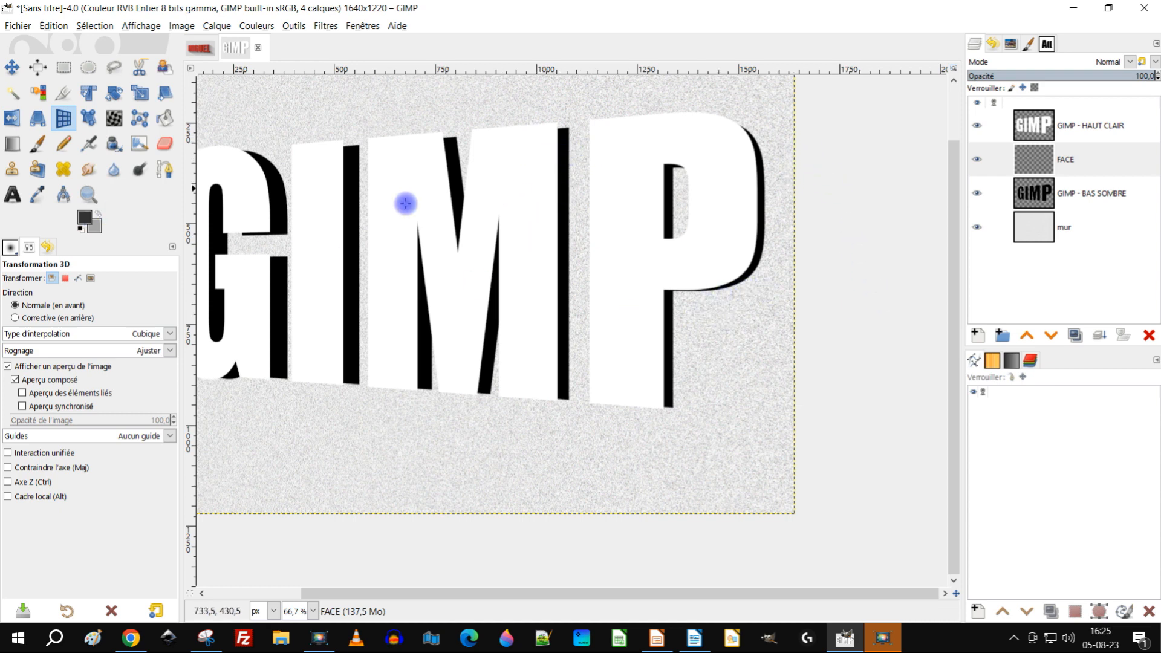
On the FACE layer, start a straight-edged free selection around the black side of the M's right leg, down to its bottom corners
left_click(114, 67)
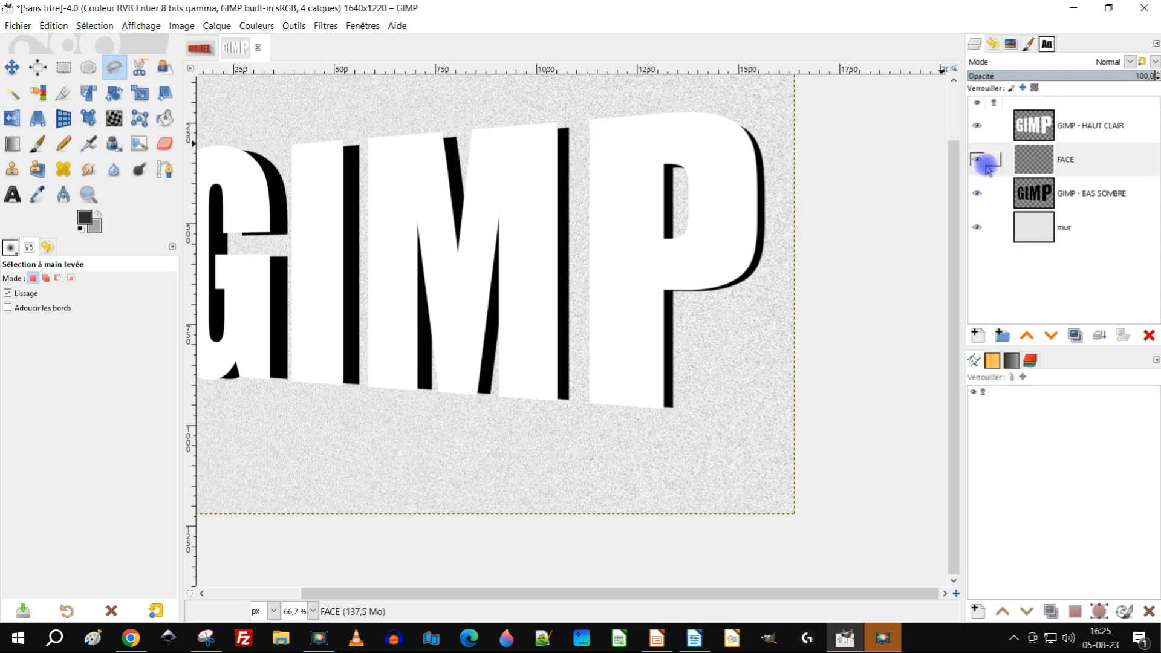
left_click(1035, 167)
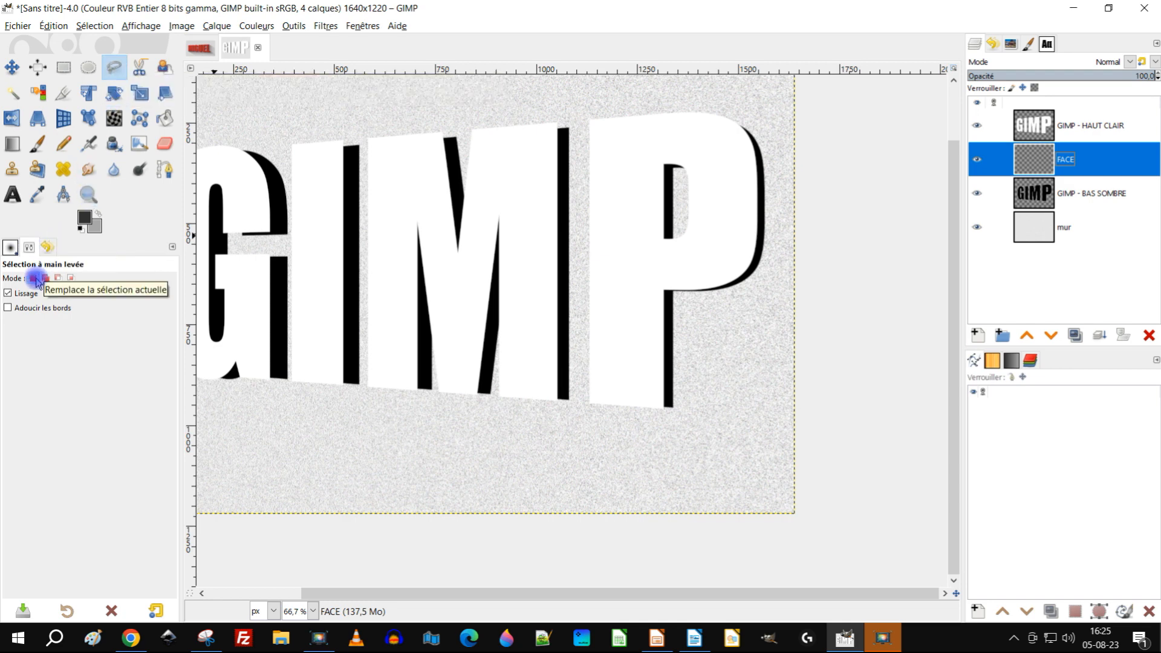
scroll(591, 125, "up", 3)
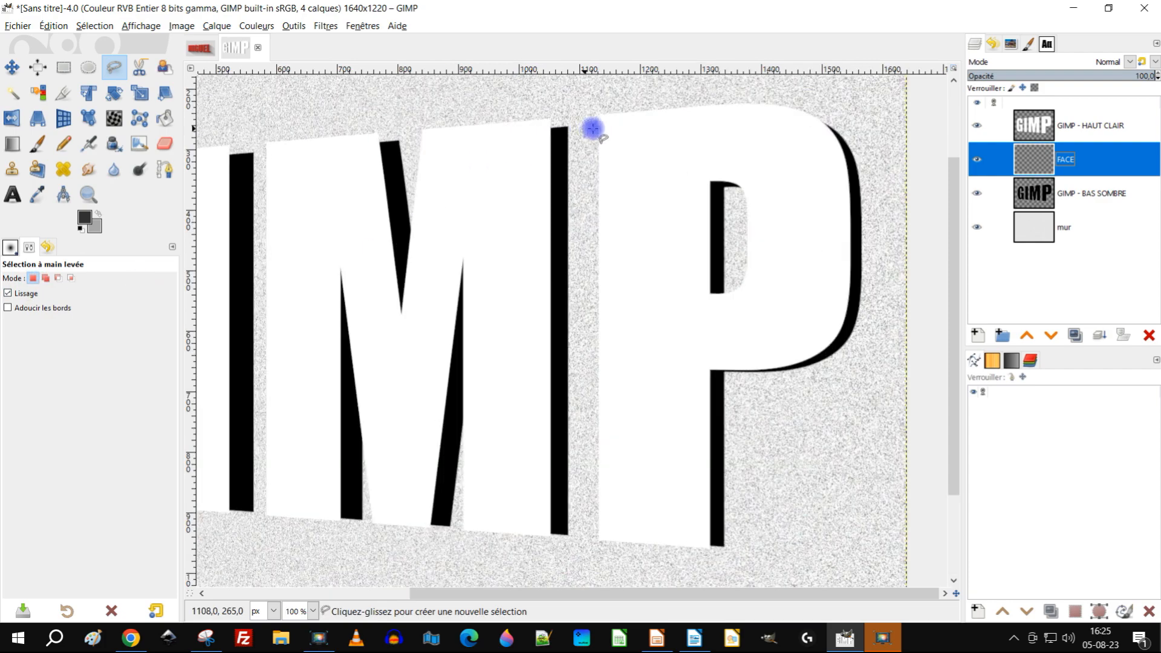
left_click(512, 108)
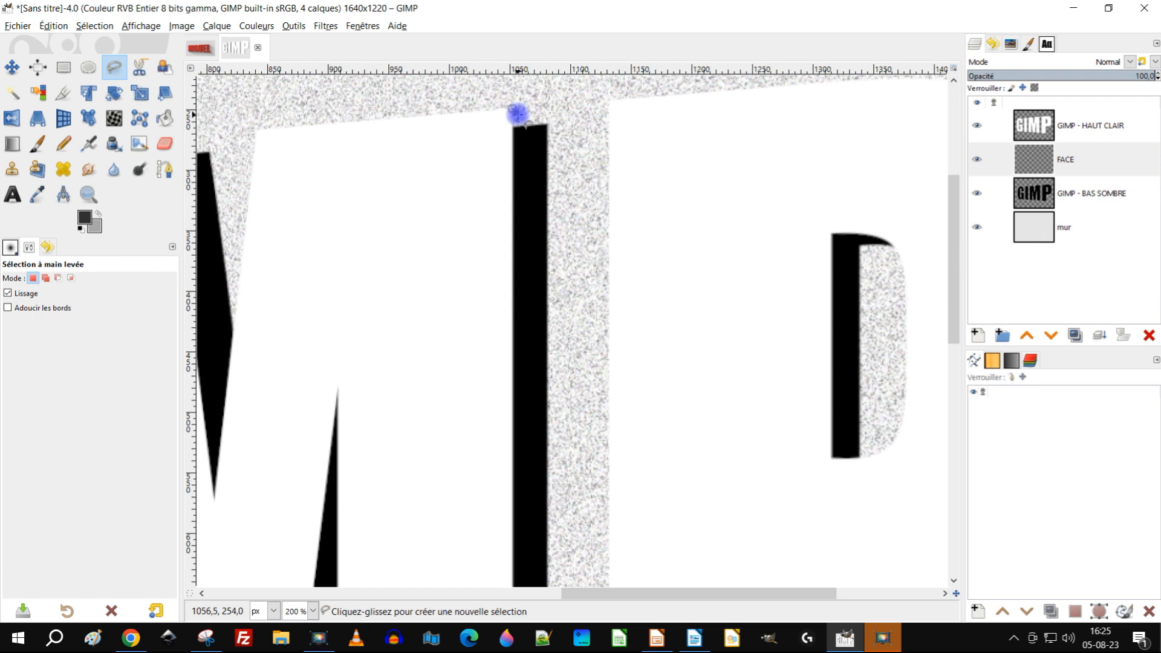
left_click(547, 125)
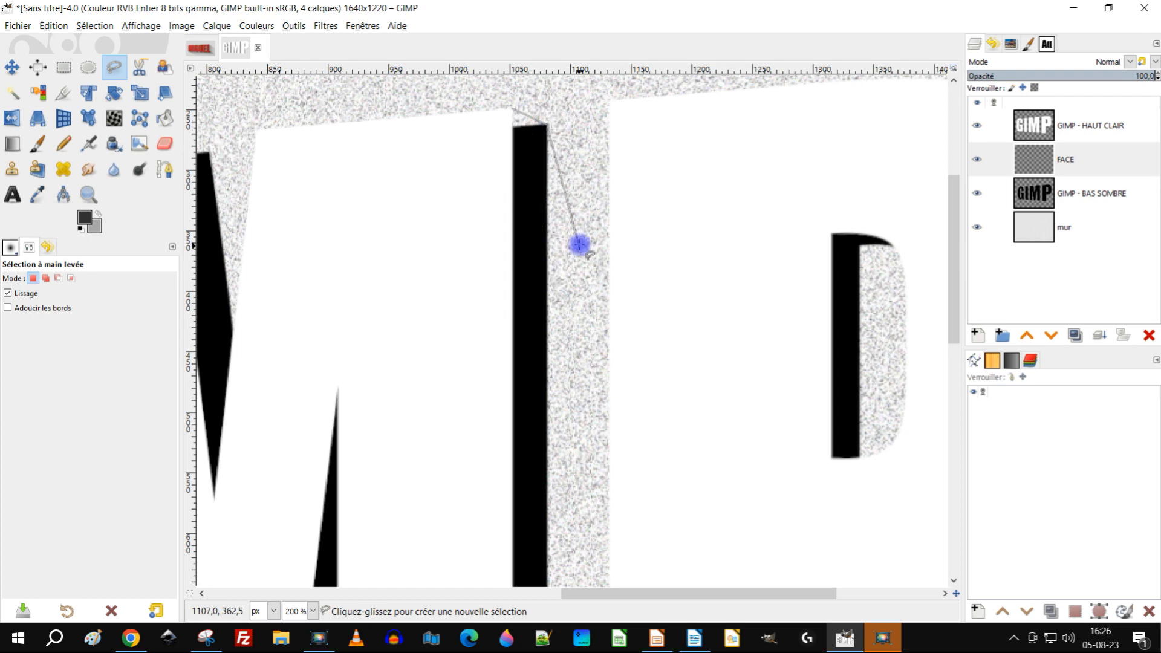
scroll(590, 227, "down", 10)
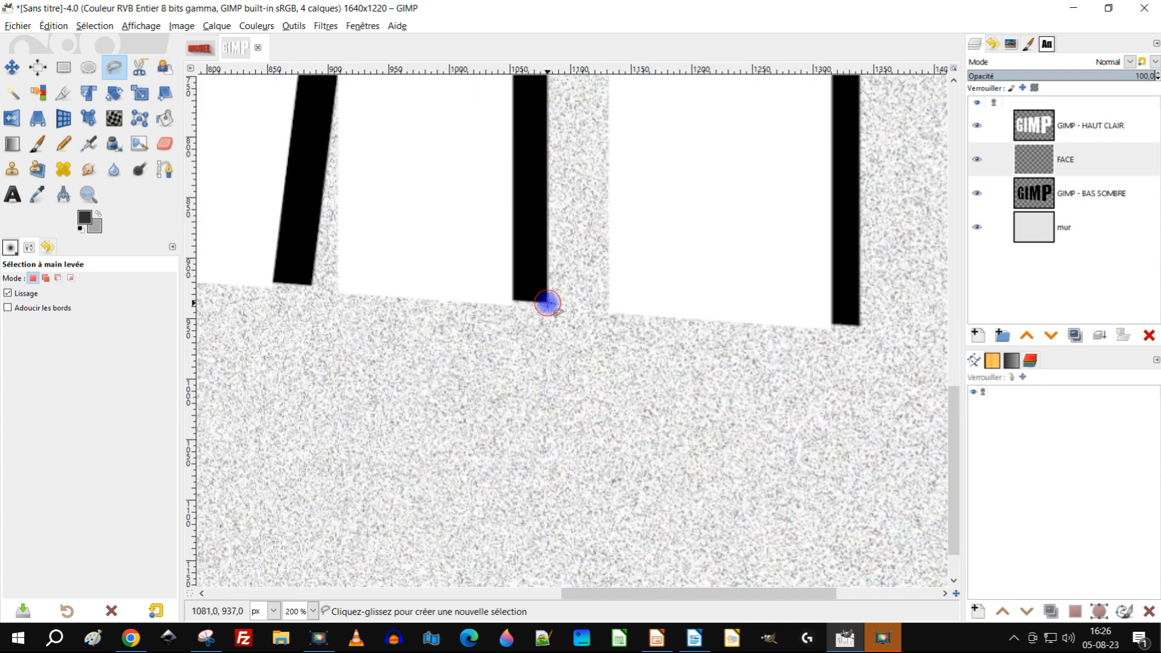
left_click(547, 302)
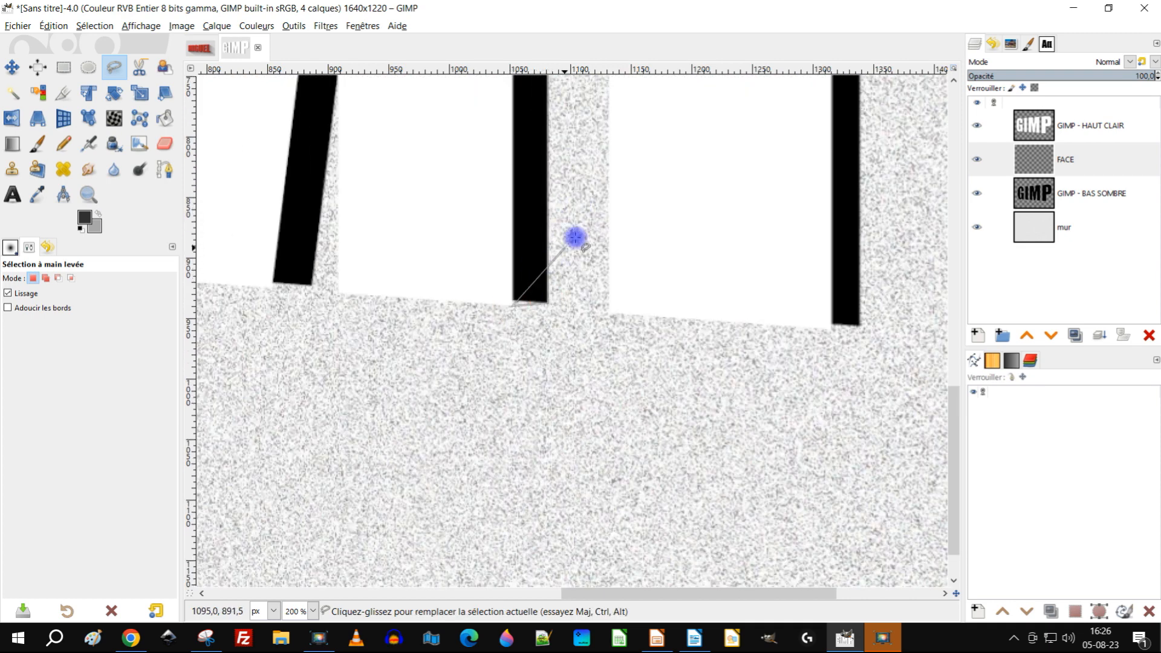
Bring the free selection outline back up the M's right edge and close it at its starting point
scroll(520, 239, "up", 6)
scroll(516, 242, "up", 2)
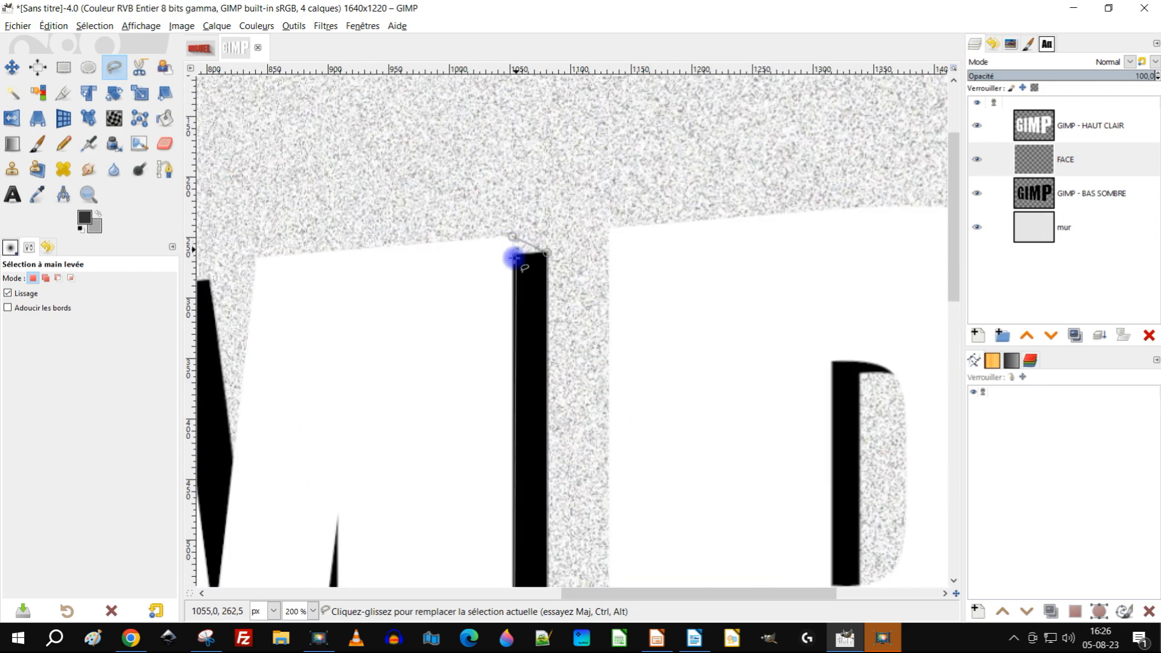
left_click(516, 250)
scroll(511, 274, "down", 3)
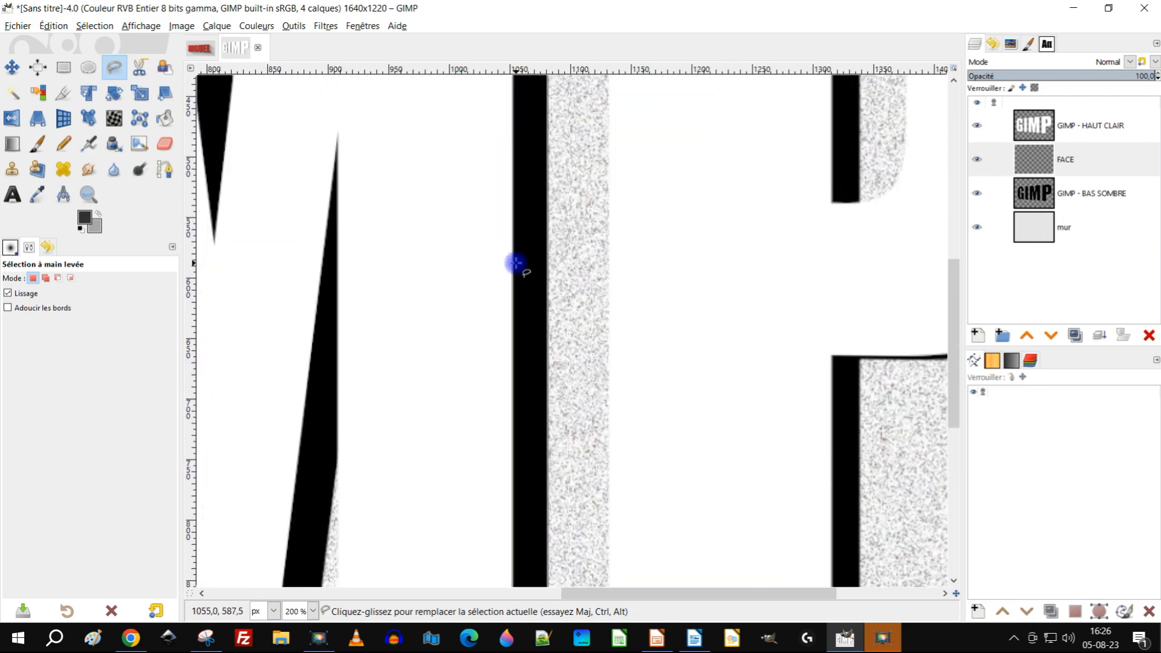
scroll(512, 272, "down", 5)
scroll(514, 264, "up", 5)
scroll(514, 265, "down", 2)
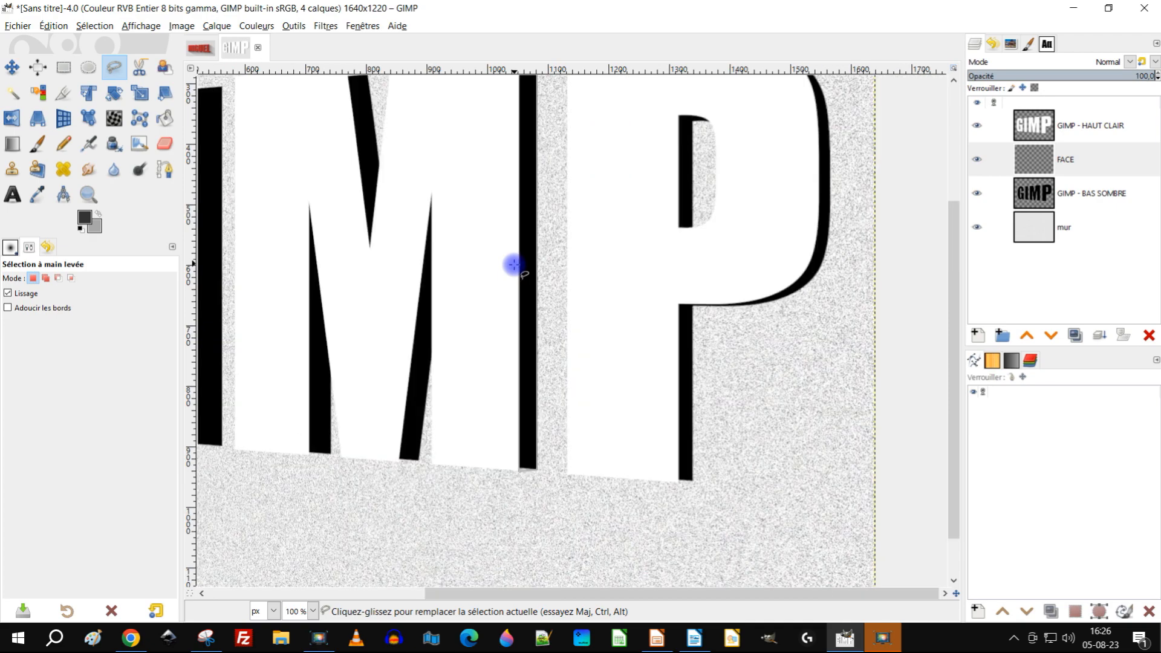
scroll(514, 265, "up", 1)
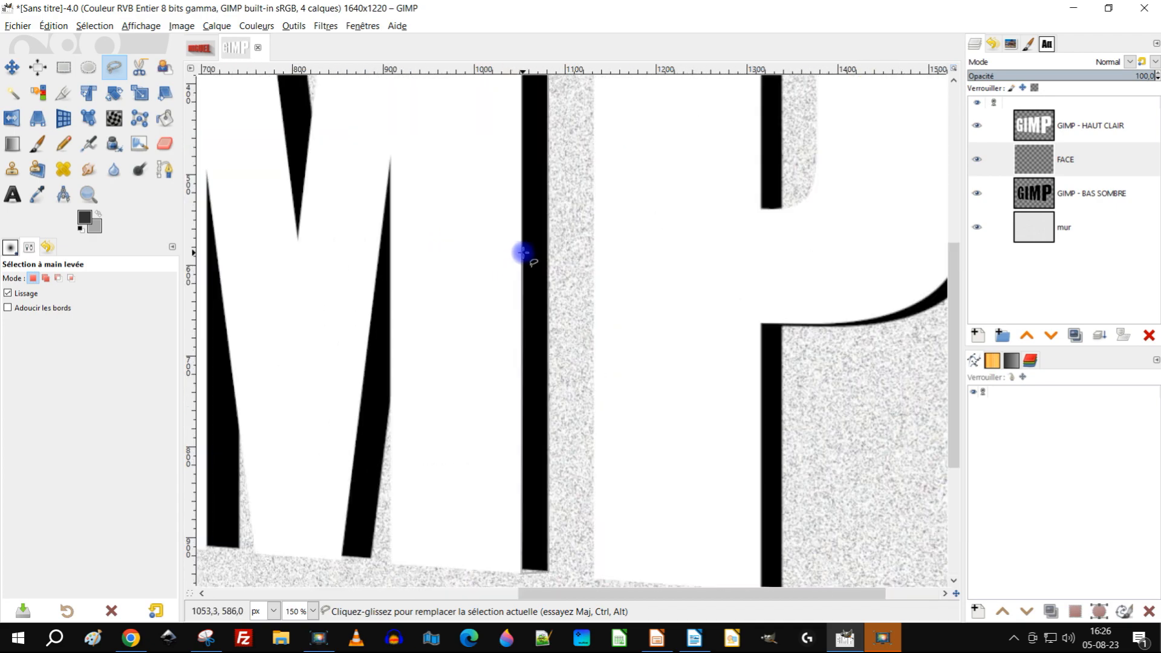
scroll(522, 252, "up", 5)
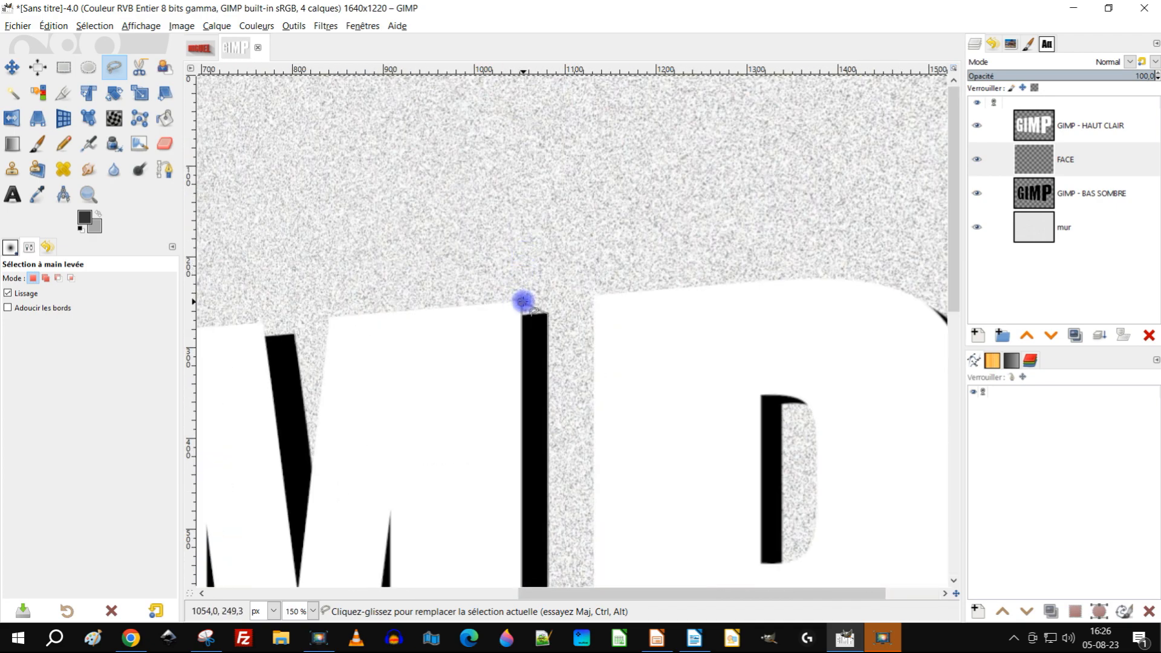
scroll(586, 270, "down", 8)
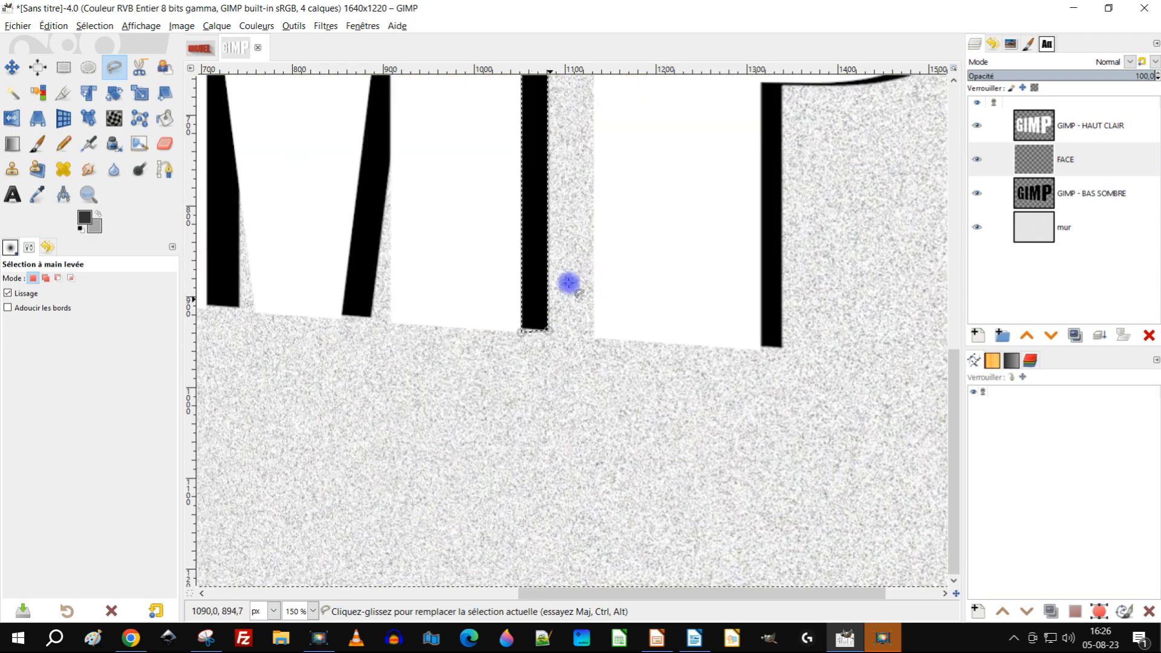
Fill the selected side strip of the M's right leg with the dark grey foreground colour on the FACE layer
scroll(576, 256, "up", 4)
left_click_drag(84, 217, 524, 246)
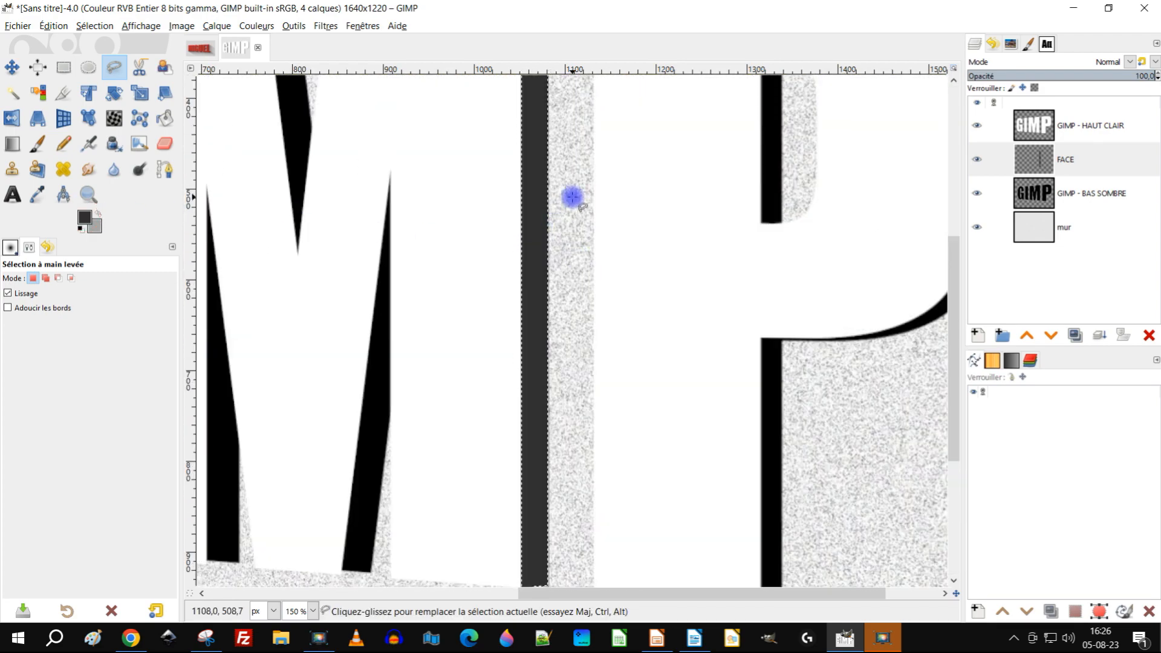
scroll(572, 196, "down", 3)
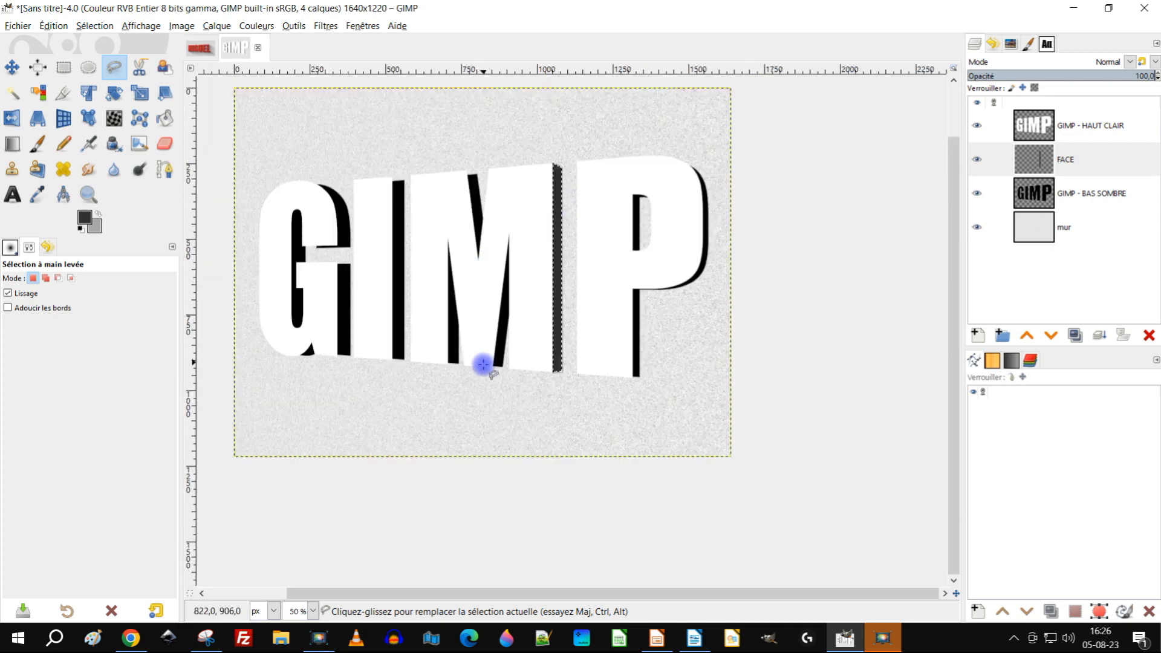
scroll(483, 364, "up", 3)
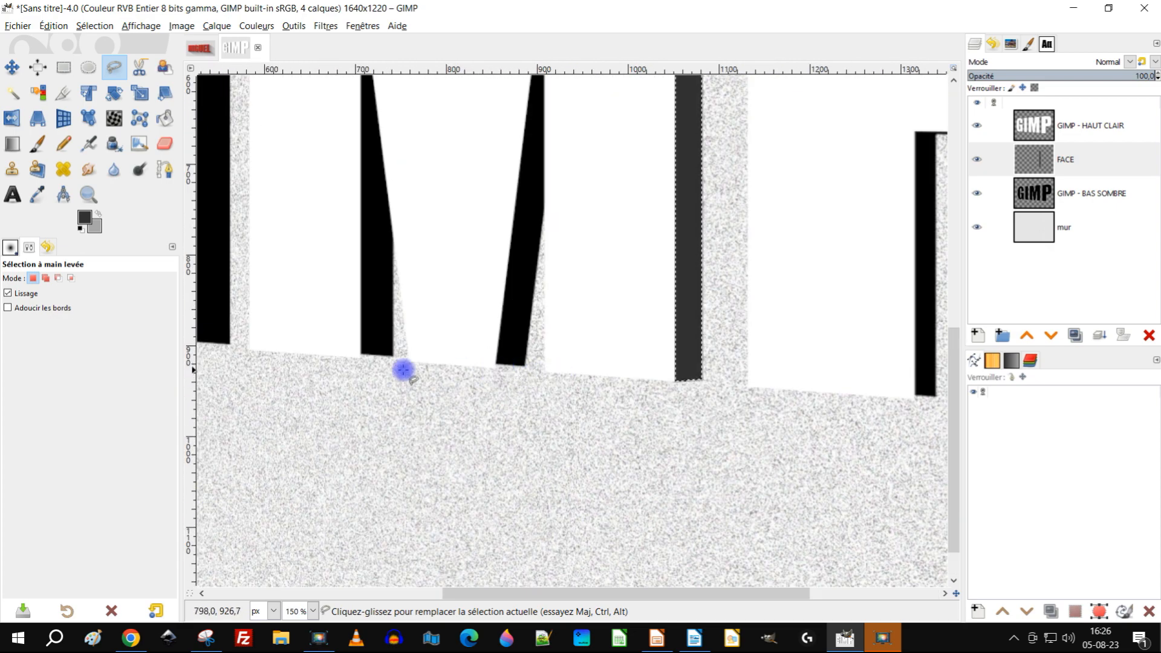
scroll(508, 351, "down", 3)
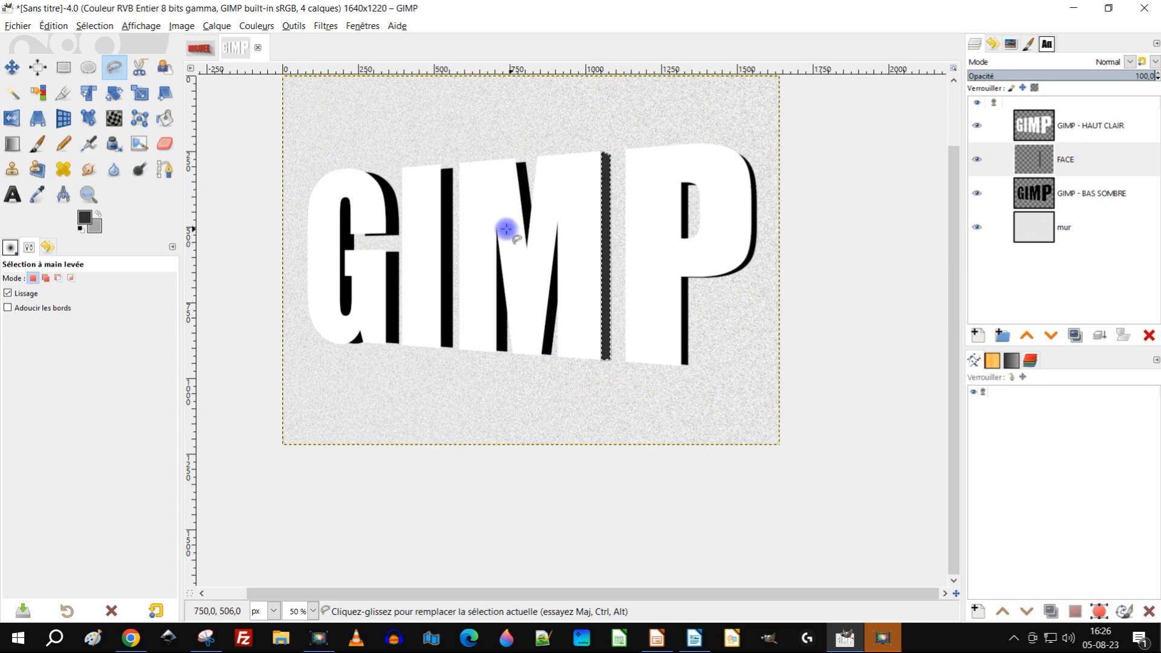
Set the free selection to add to the current selection, ready at the top of the I's black side
scroll(427, 169, "up", 3)
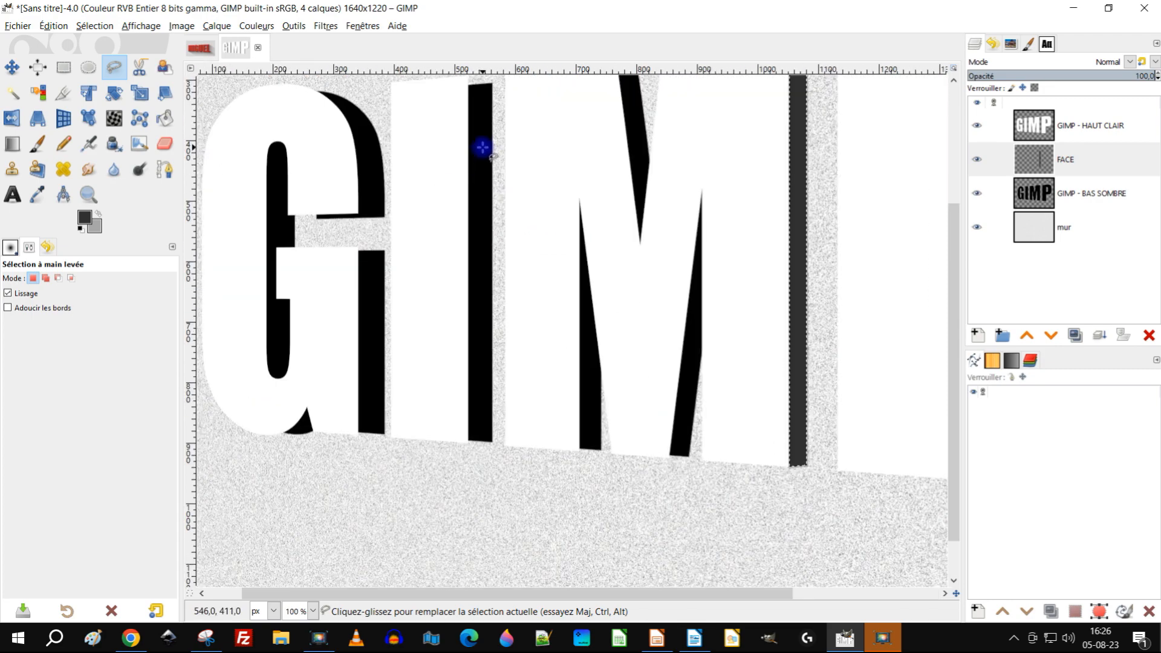
scroll(480, 160, "up", 3)
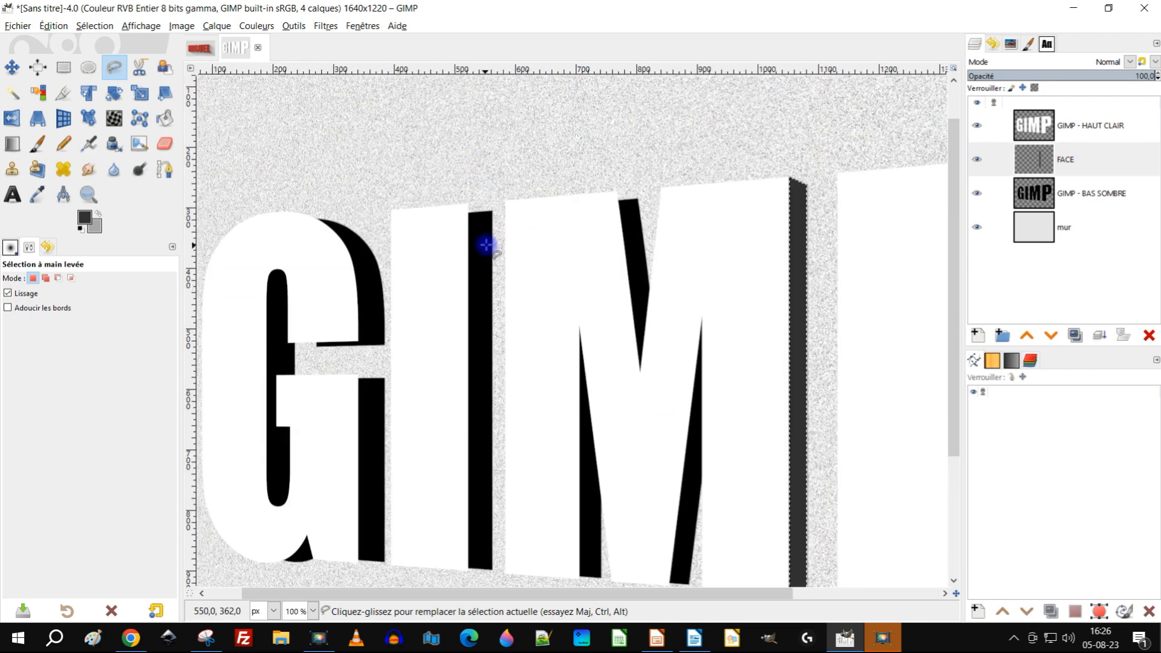
scroll(495, 241, "down", 3)
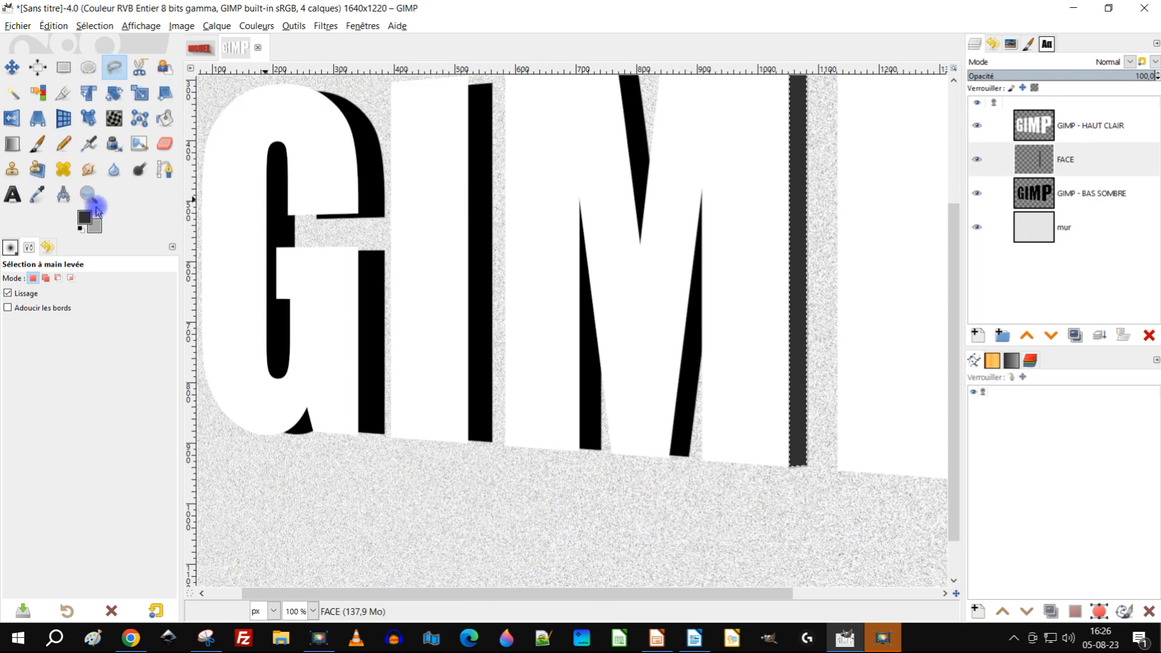
left_click(46, 278)
scroll(483, 200, "up", 4)
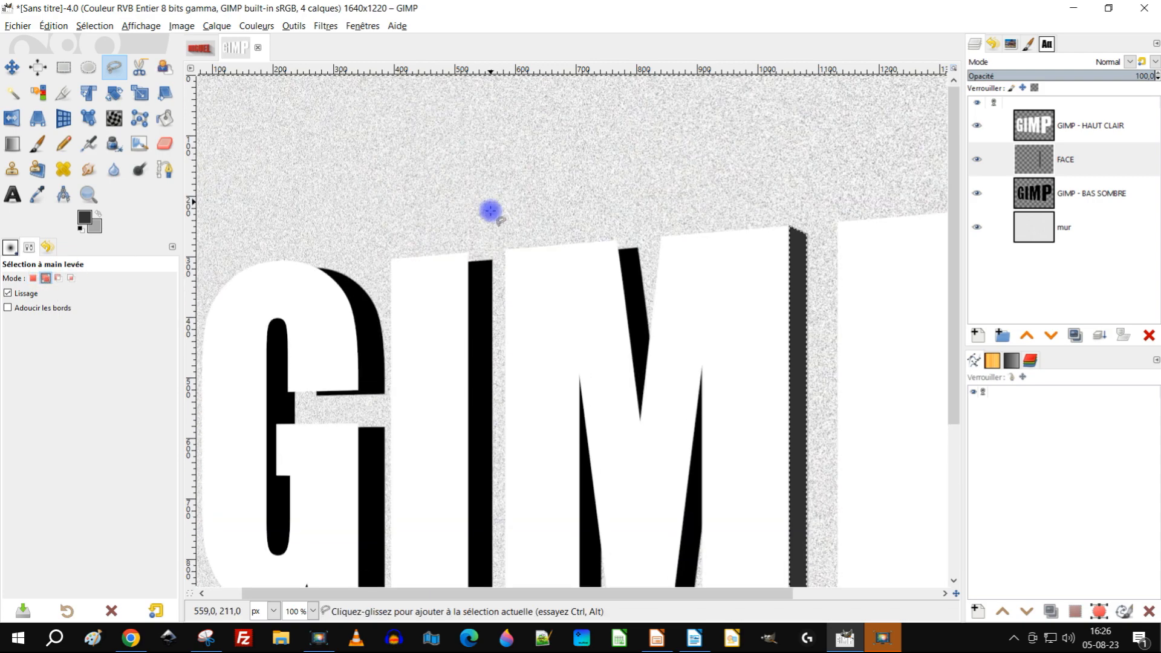
scroll(475, 269, "up", 4, "ctrl")
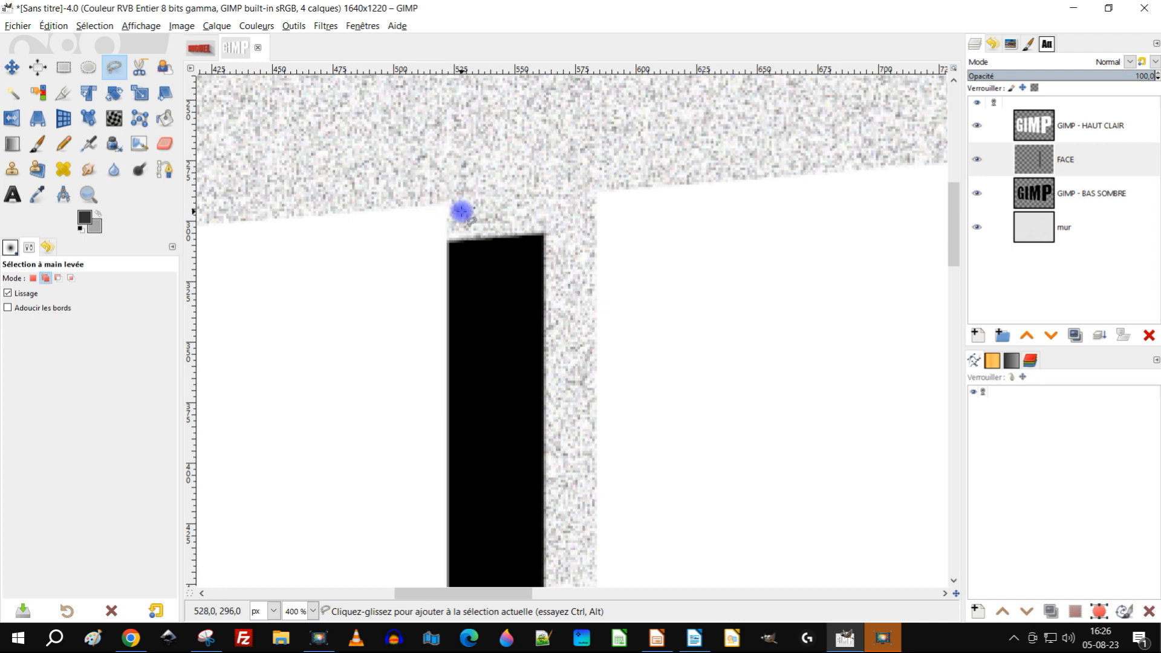
Add the black side strip of the I to the selection with a straight-edged outline through its top and bottom corners
key("Return")
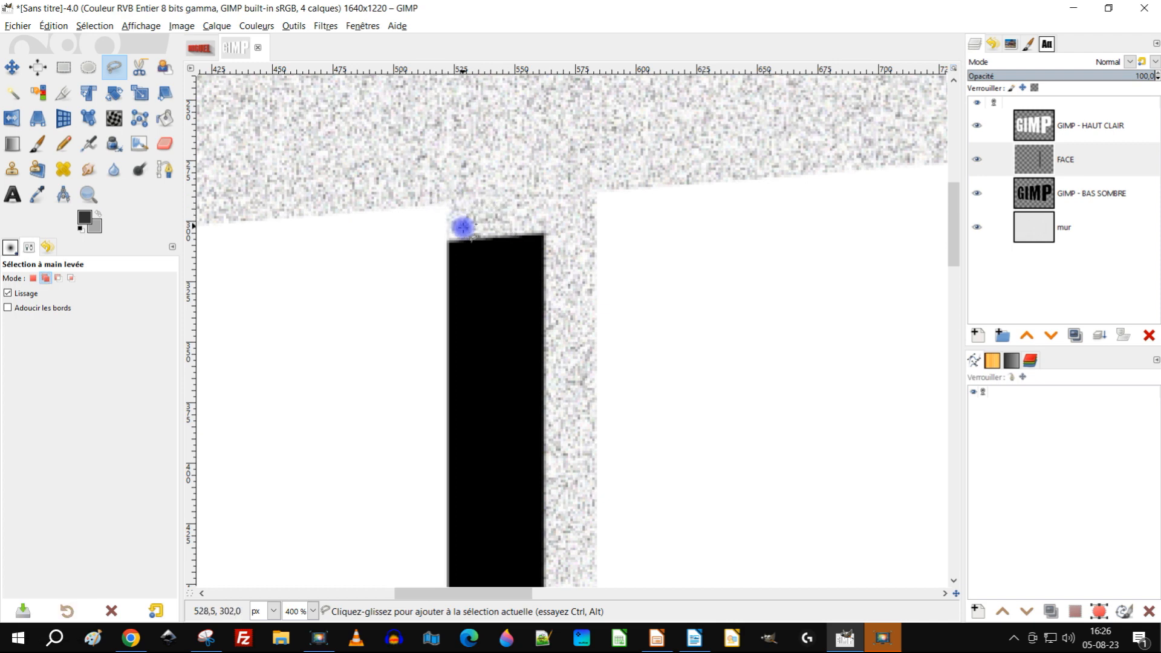
left_click(448, 202)
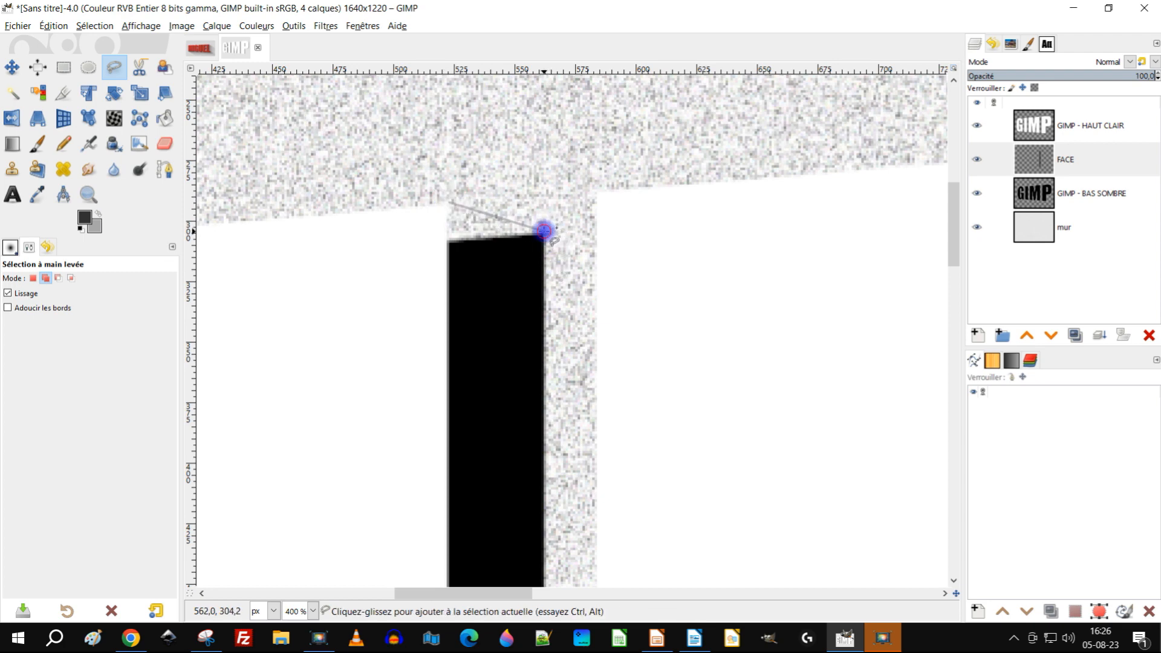
scroll(544, 231, "down", 20)
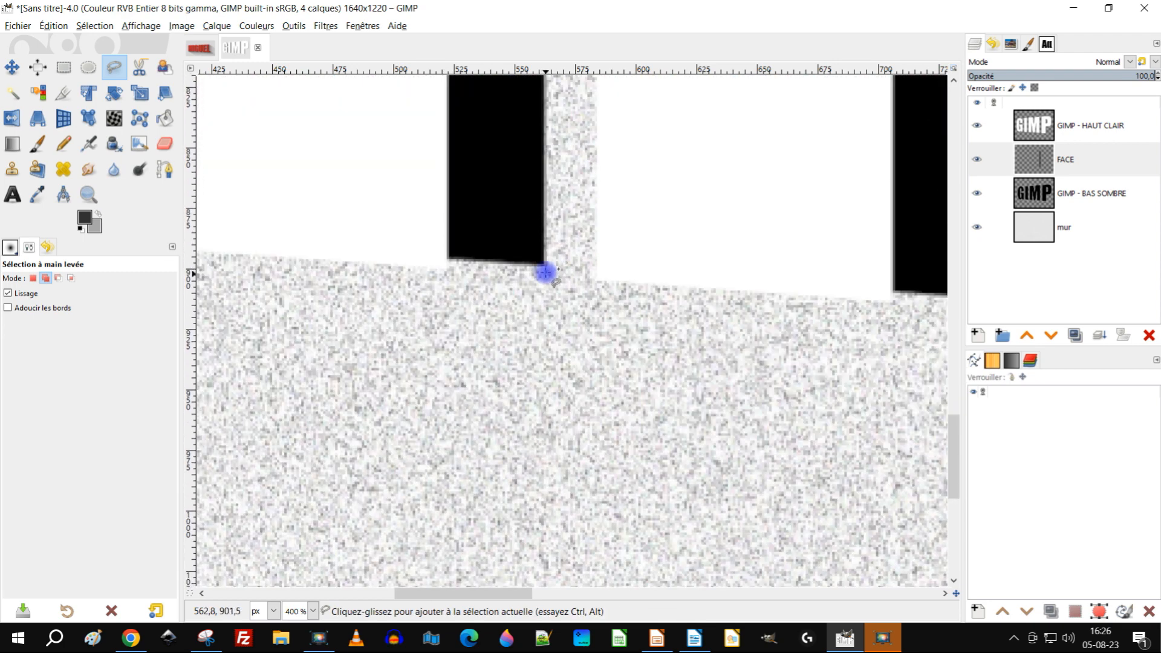
left_click(542, 266)
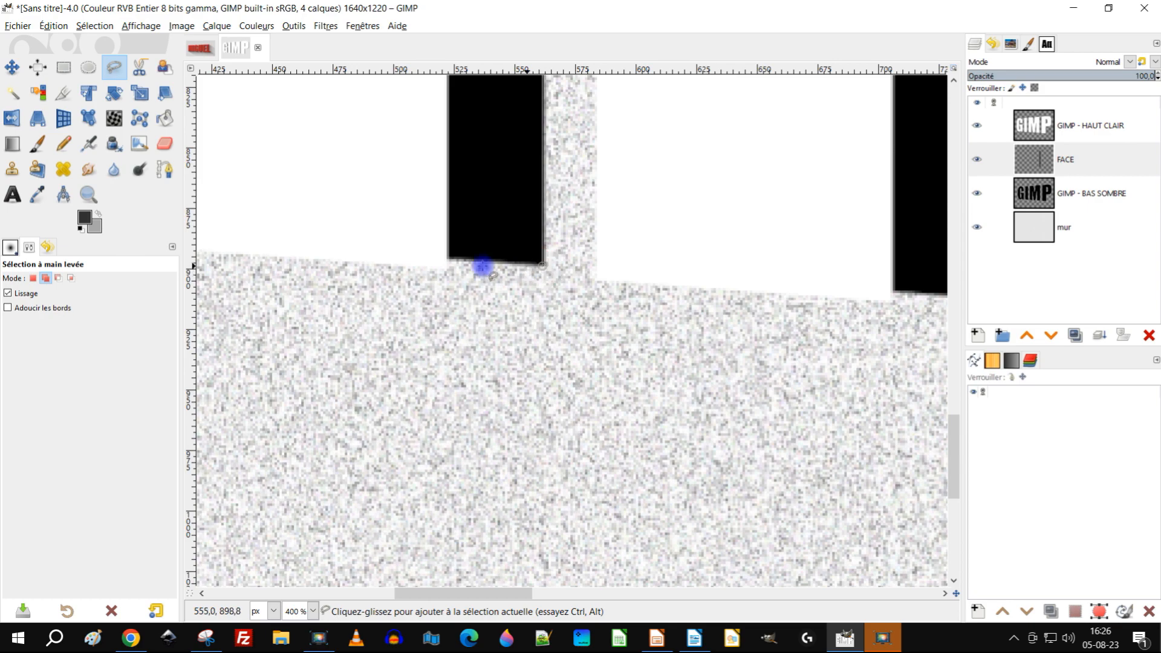
left_click(449, 266)
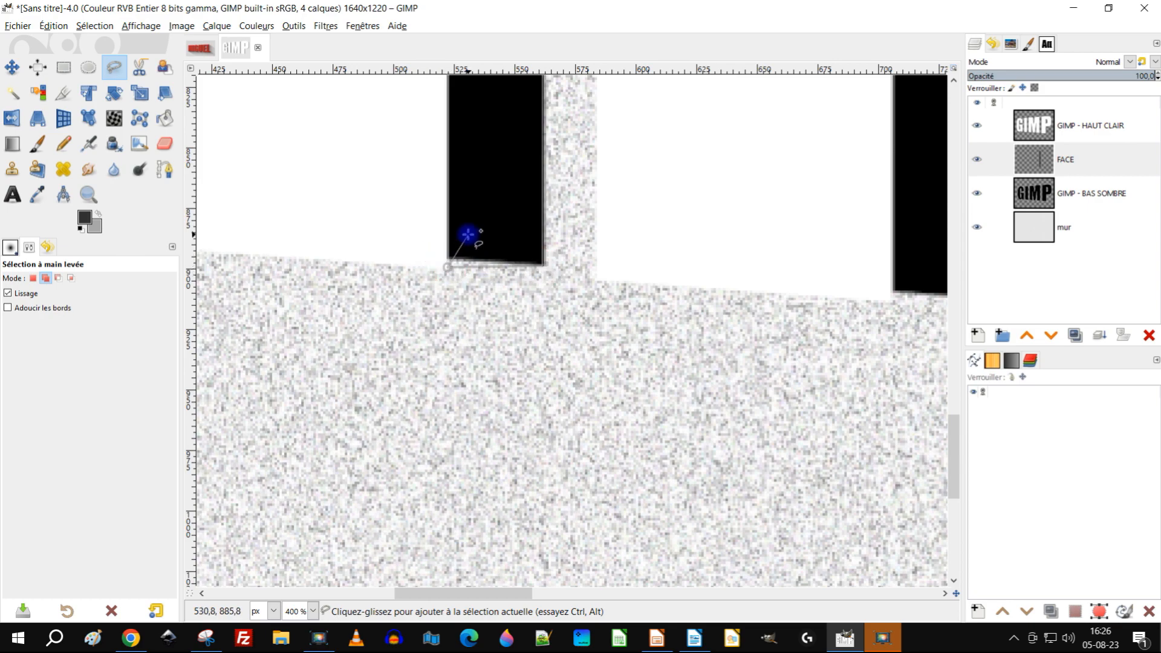
scroll(449, 266, "up", 20)
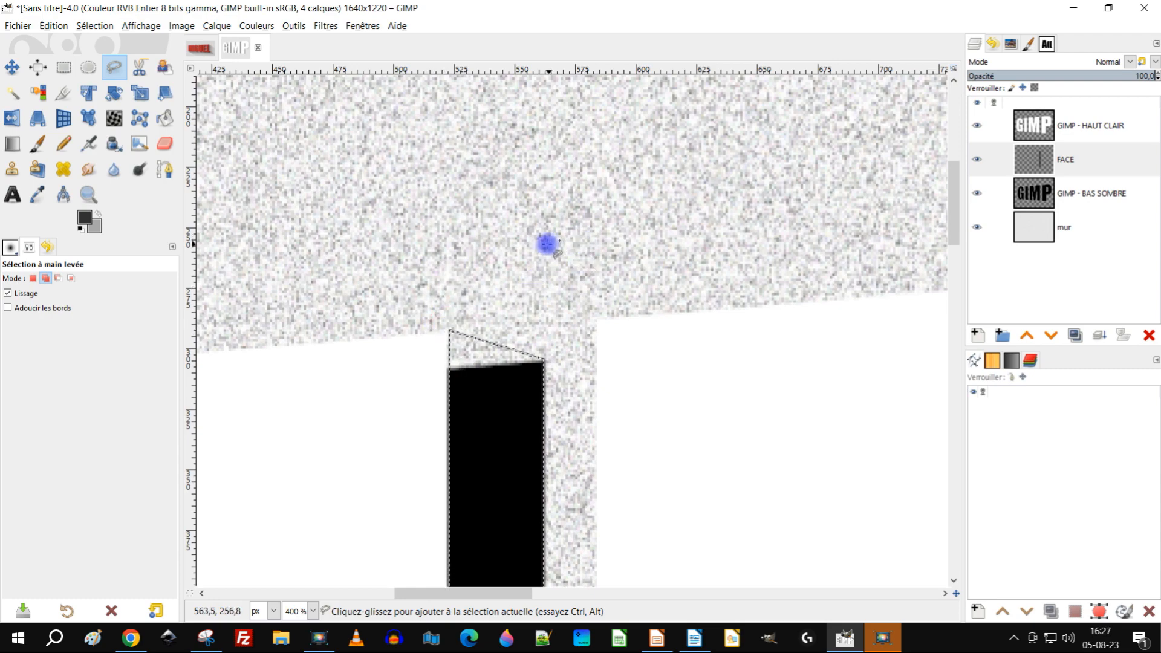
key("Return")
Add the black side strip of the G's lower right stem to the selection by outlining its four corners
scroll(490, 273, "down", 4)
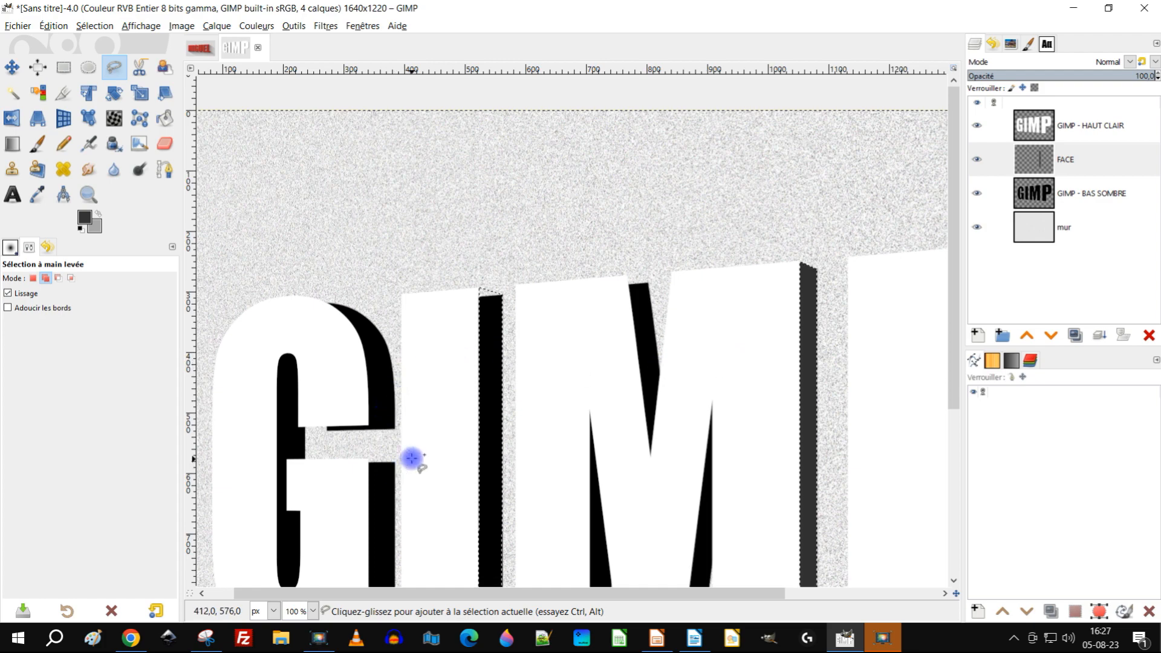
left_click_drag(430, 415, 520, 206)
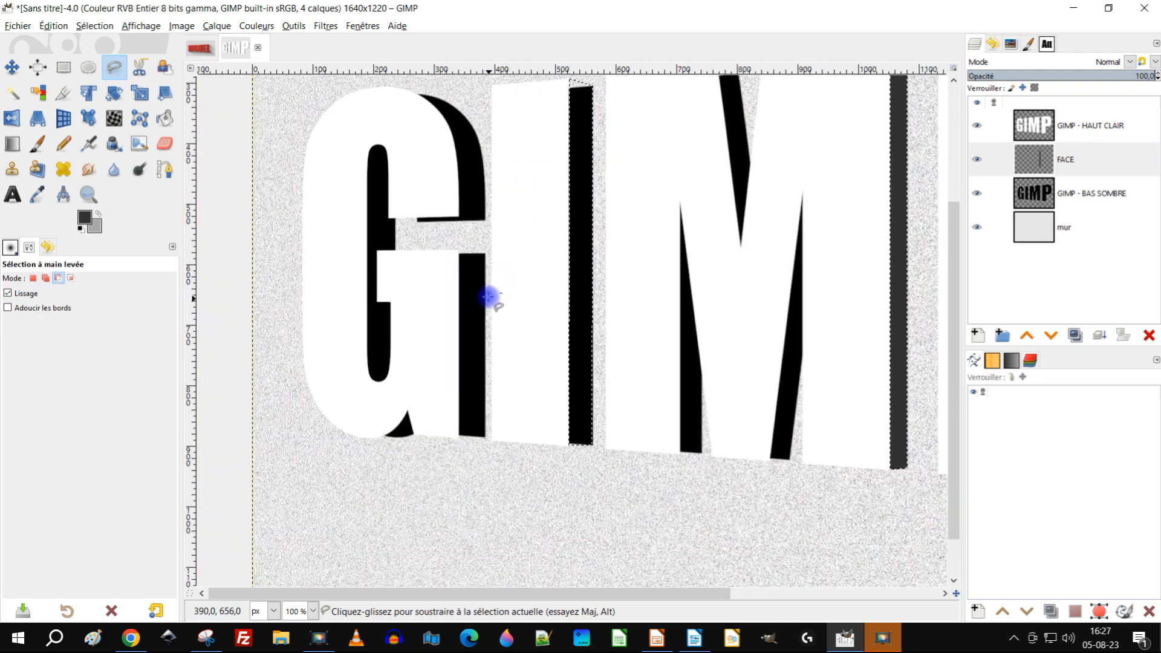
scroll(489, 303, "up", 1)
left_click(442, 230)
left_click(482, 232)
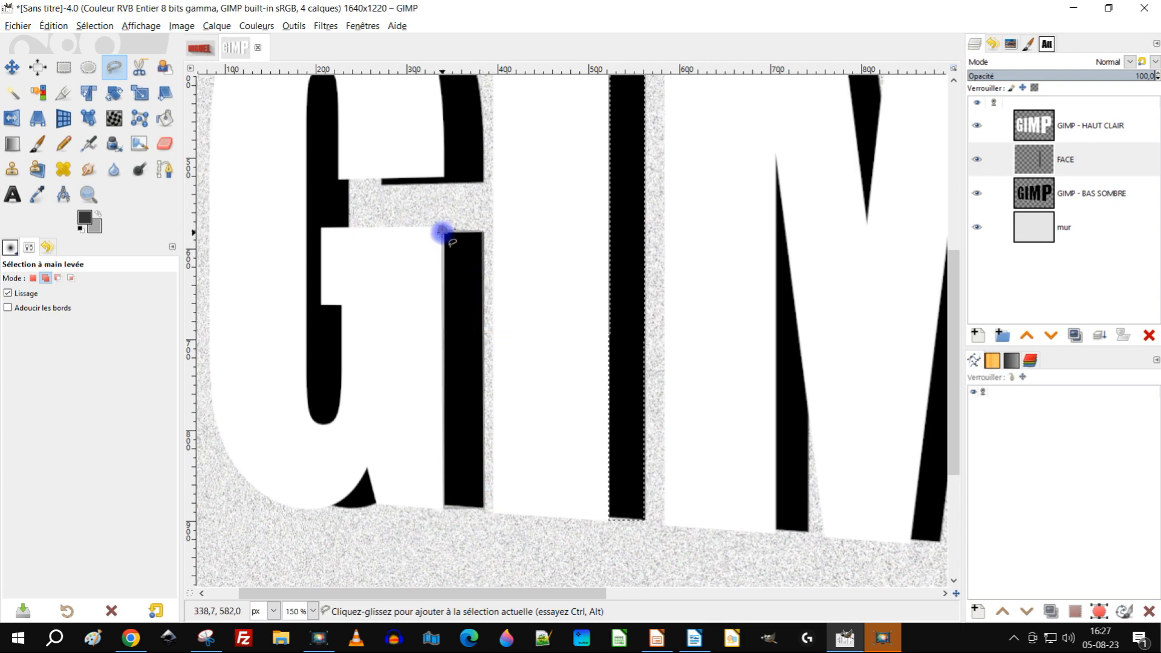
scroll(505, 248, "up", 5)
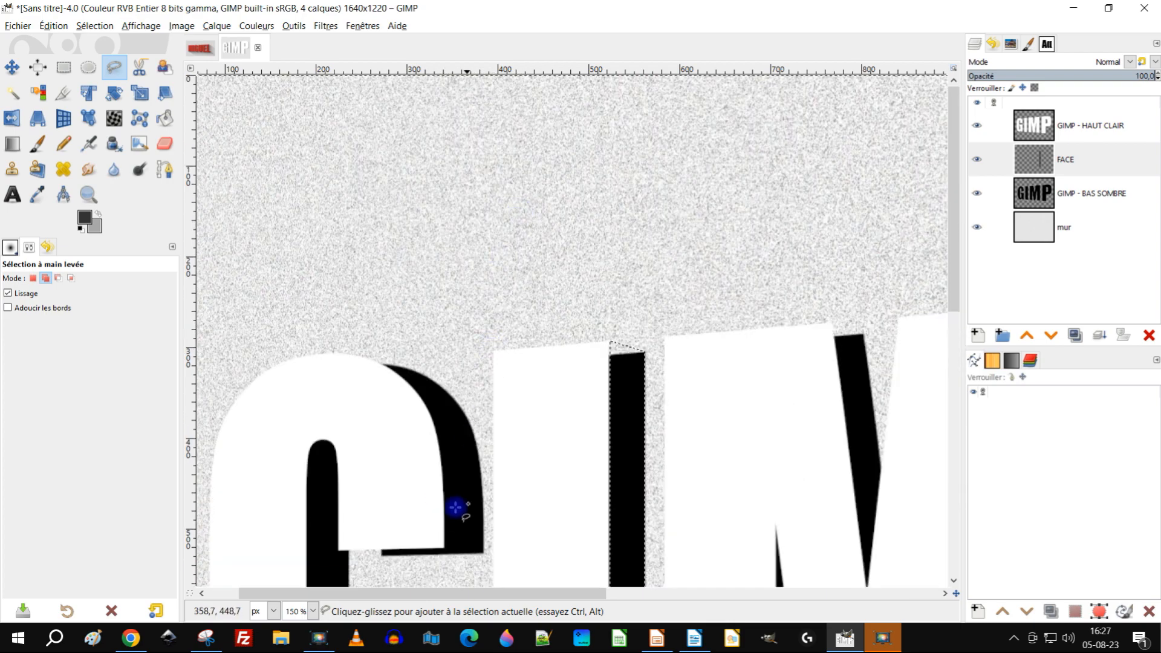
scroll(443, 544, "down", 4)
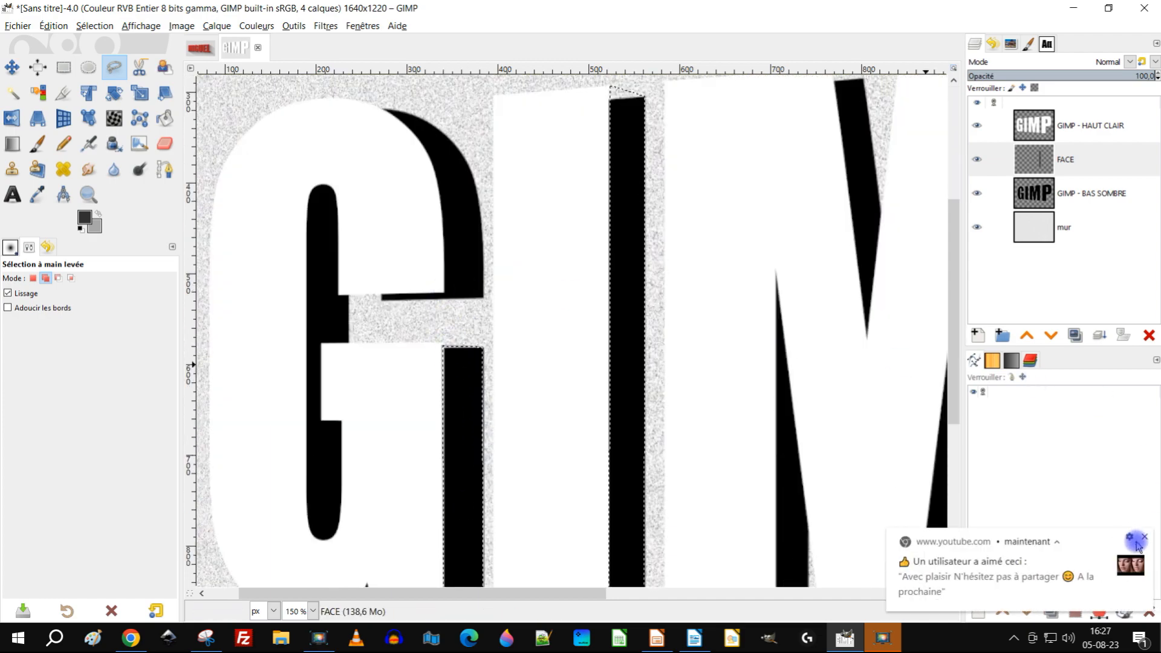
Dismiss the notification and add the lower part of the black side on the G's upper right arm to the selection
left_click(1144, 538)
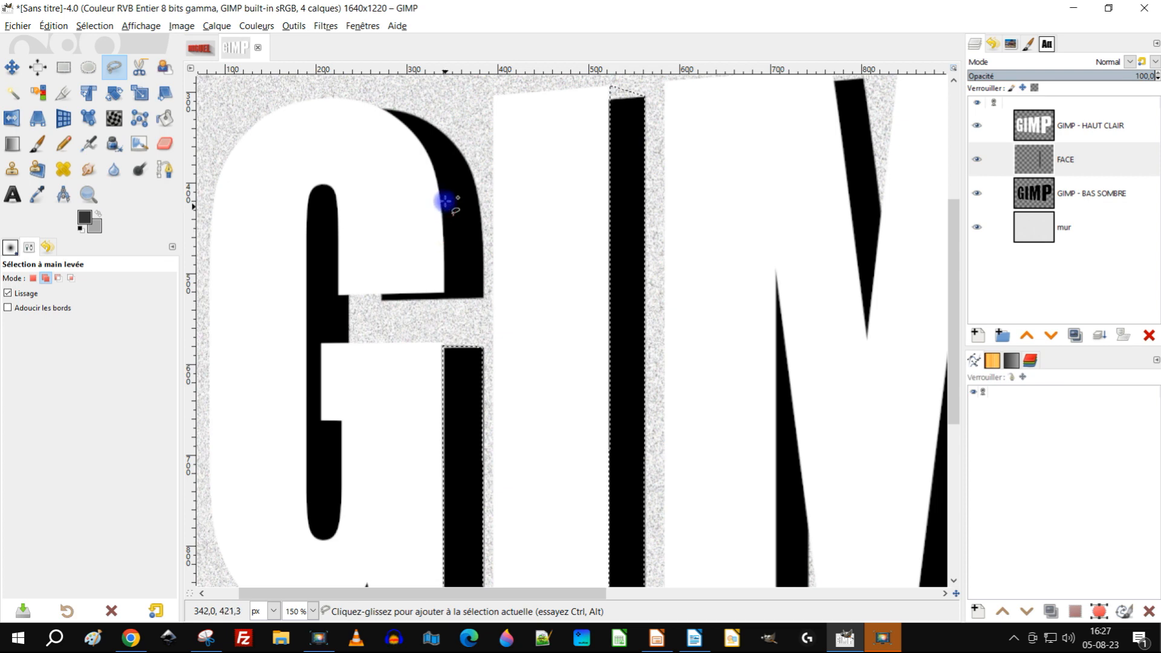
key("Return")
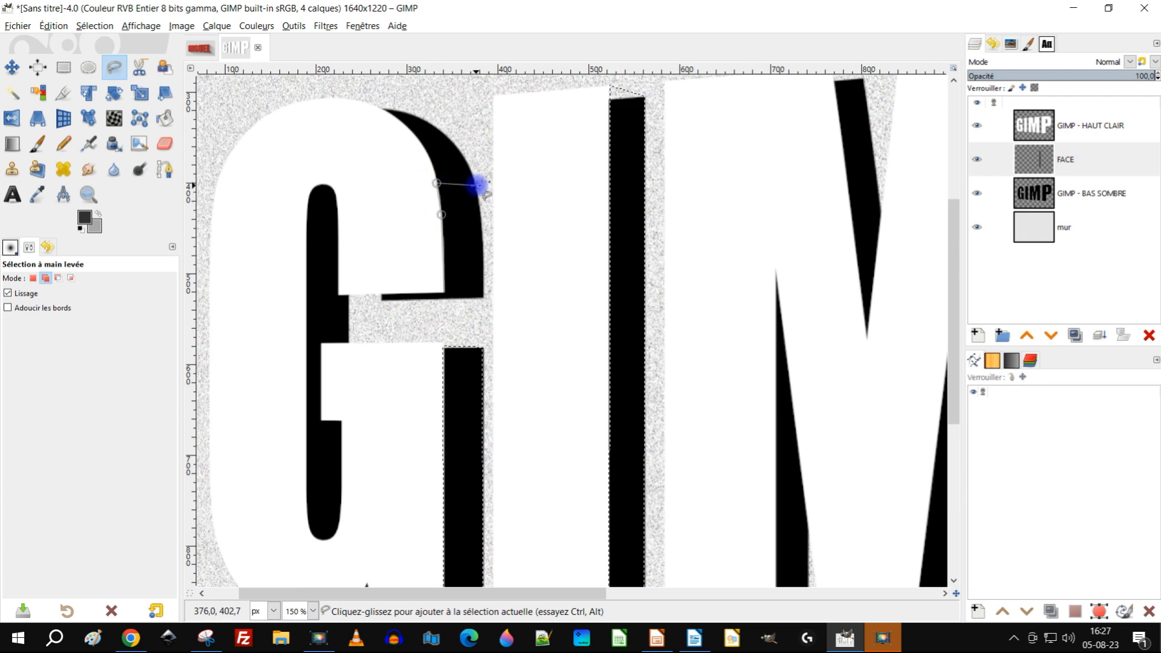
left_click(483, 239)
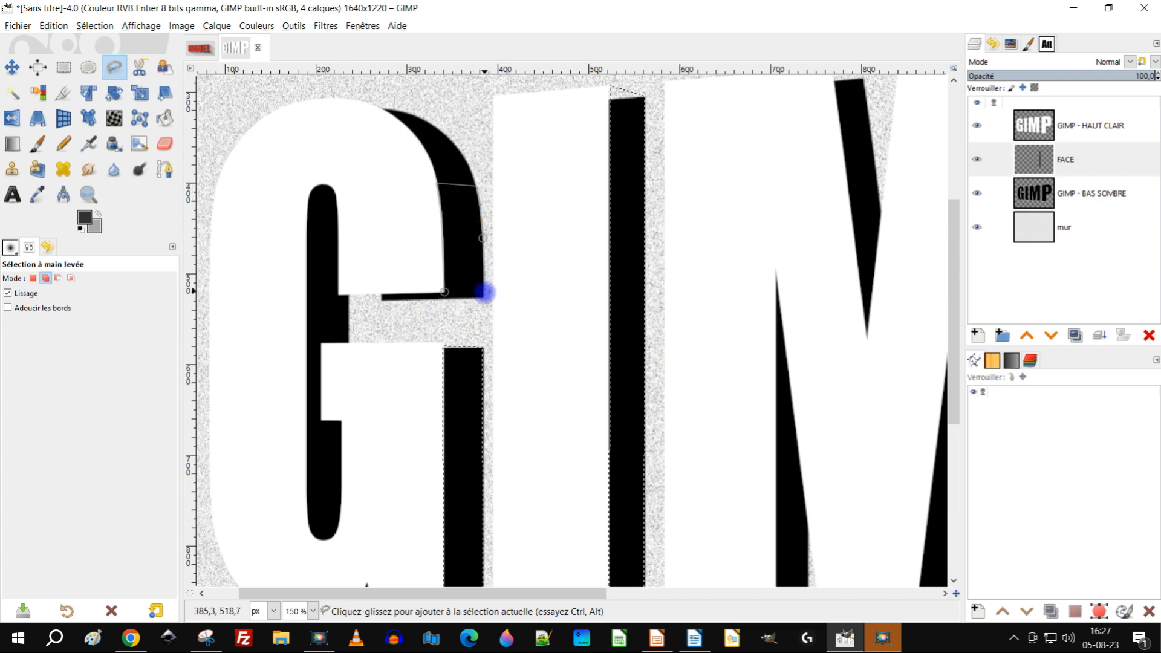
left_click(445, 295)
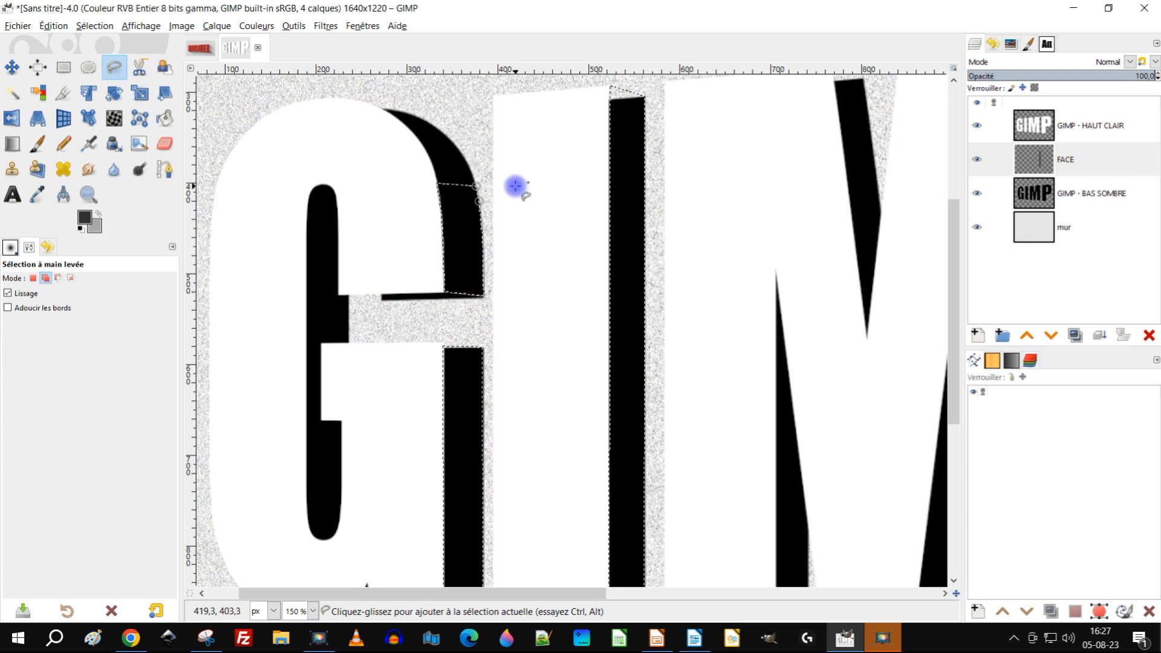
key("Return")
Add the black side inside the G's opening to the selection, following its stepped right edge and leaving out the rounded ends
scroll(597, 280, "down", 5)
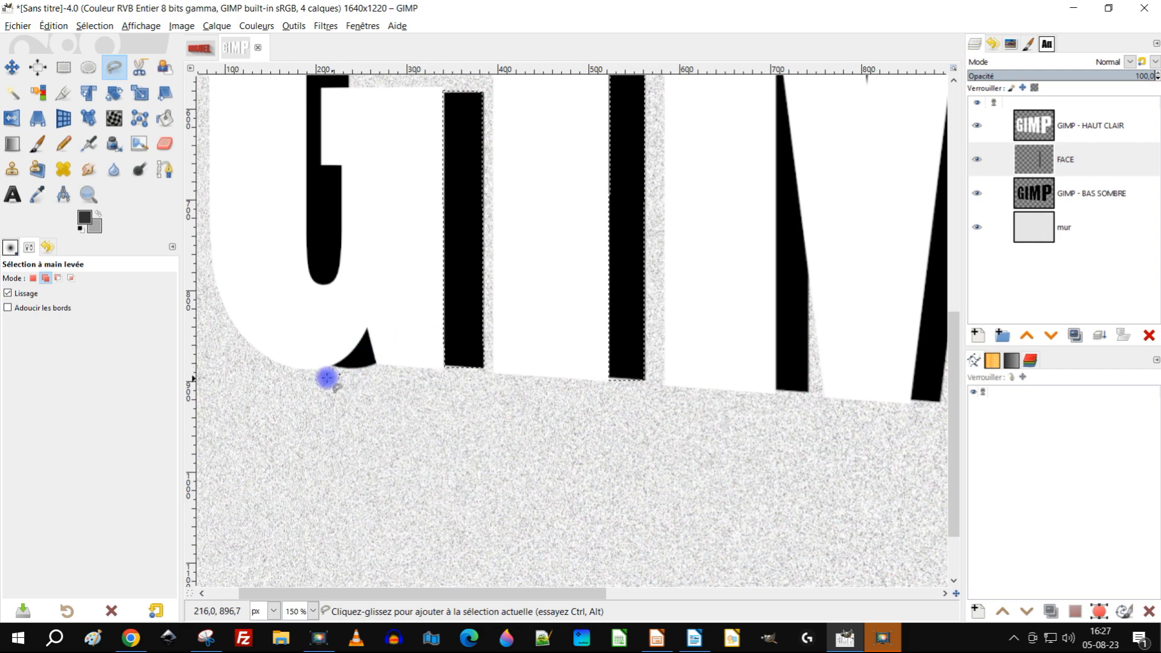
scroll(371, 309, "up", 2)
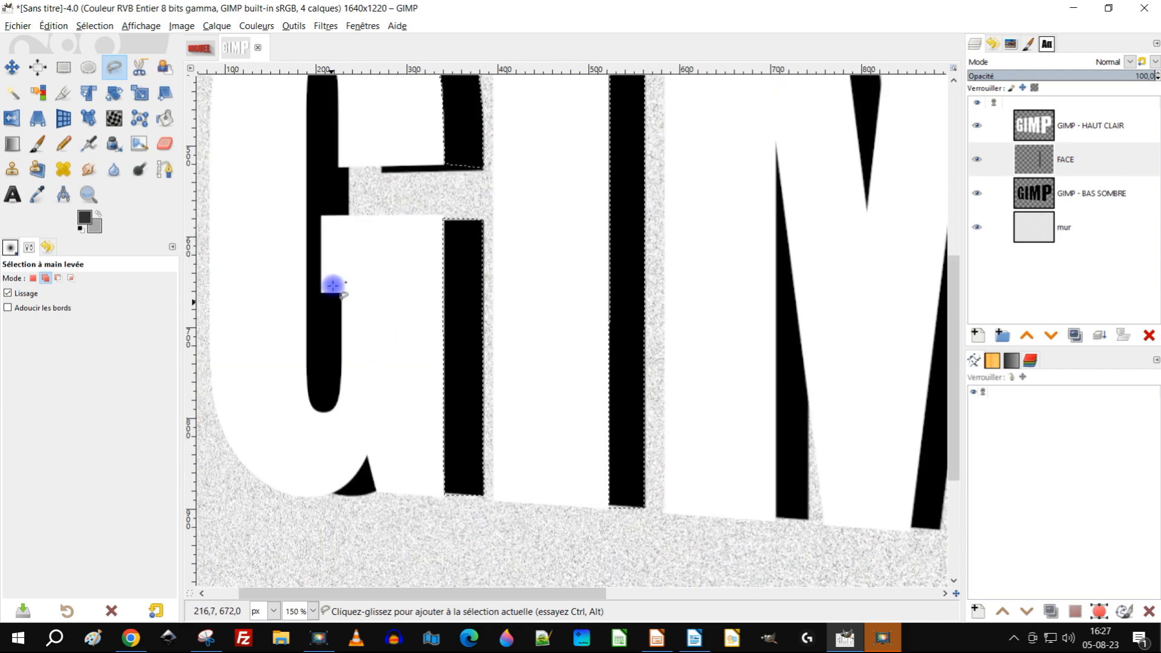
scroll(339, 260, "up", 3)
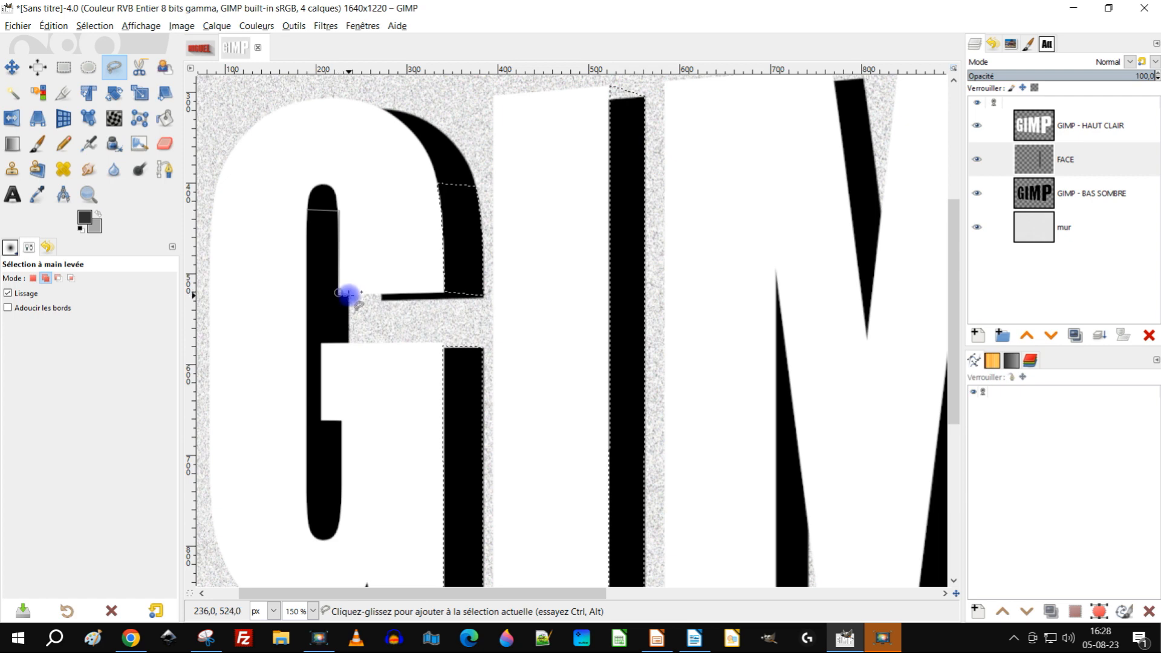
left_click(348, 295)
left_click(349, 342)
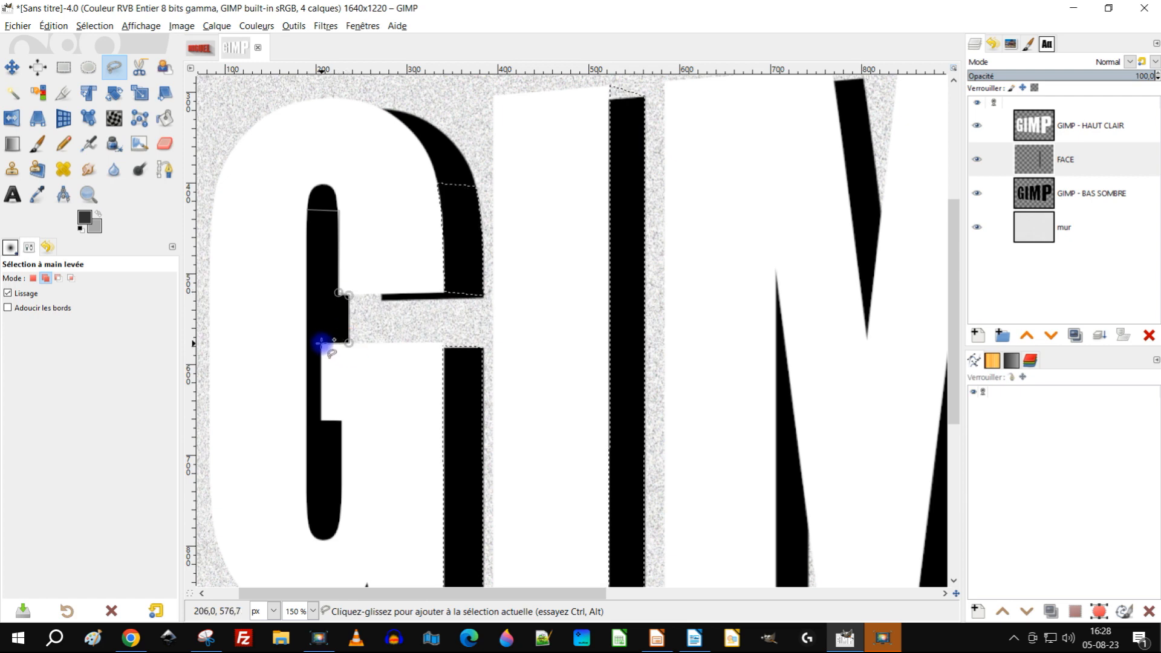
left_click(339, 419)
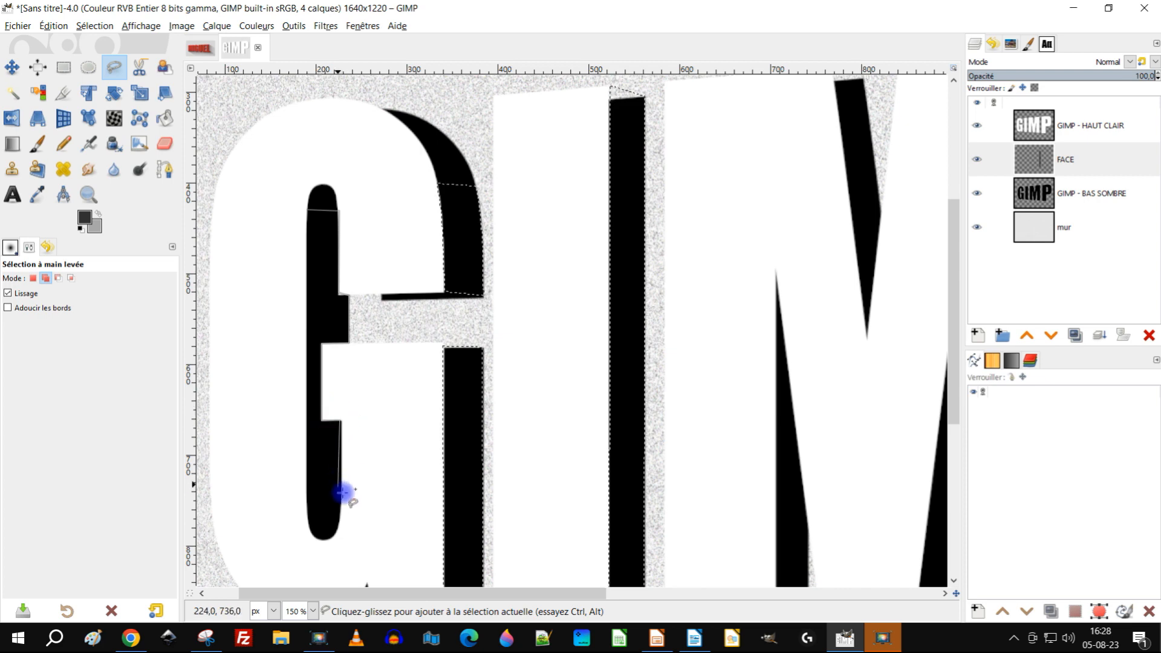
left_click(309, 510)
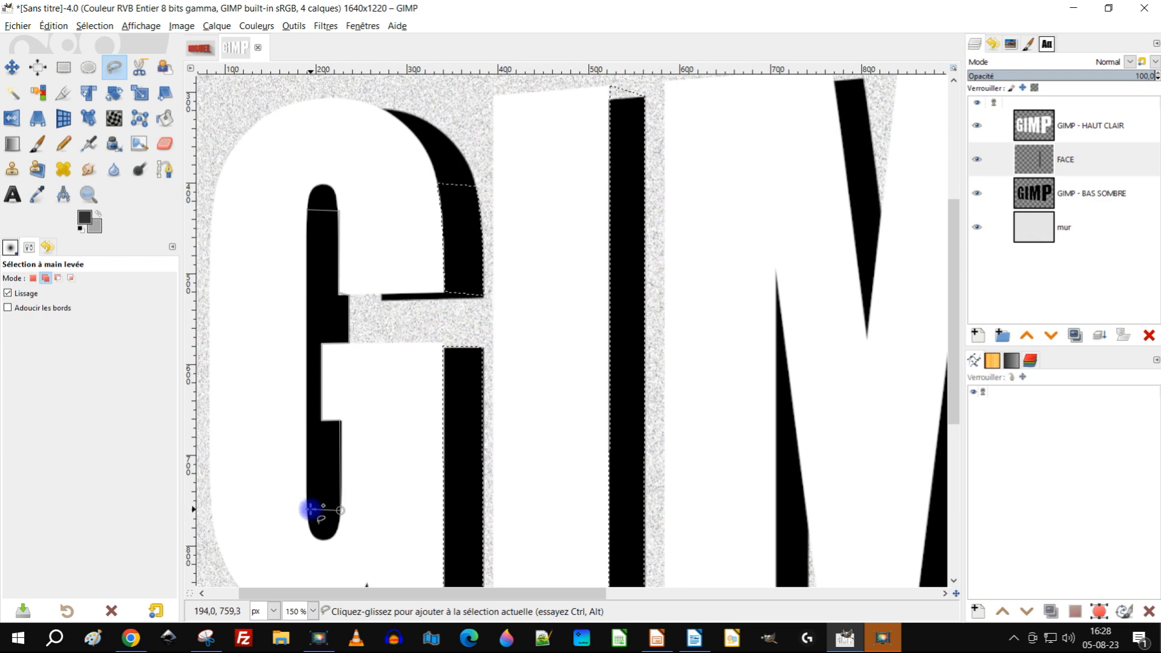
left_click(307, 211)
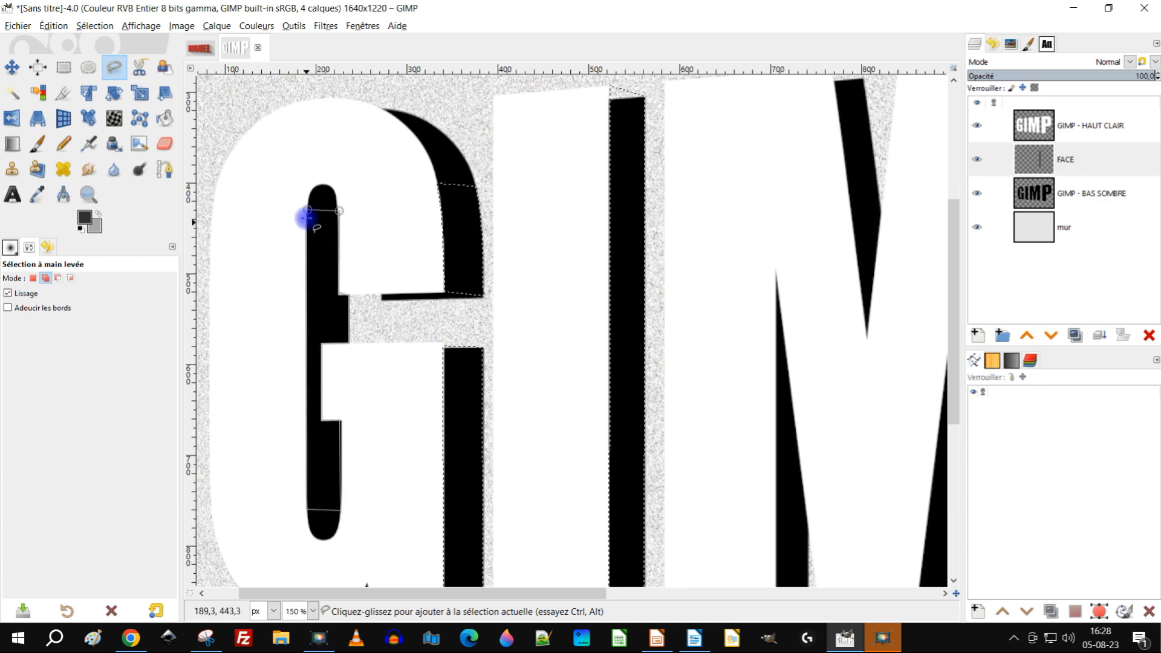
key("Return")
Examine the small black wedge at the G's bottom and the selected side strips across the whole text
scroll(546, 244, "down", 1)
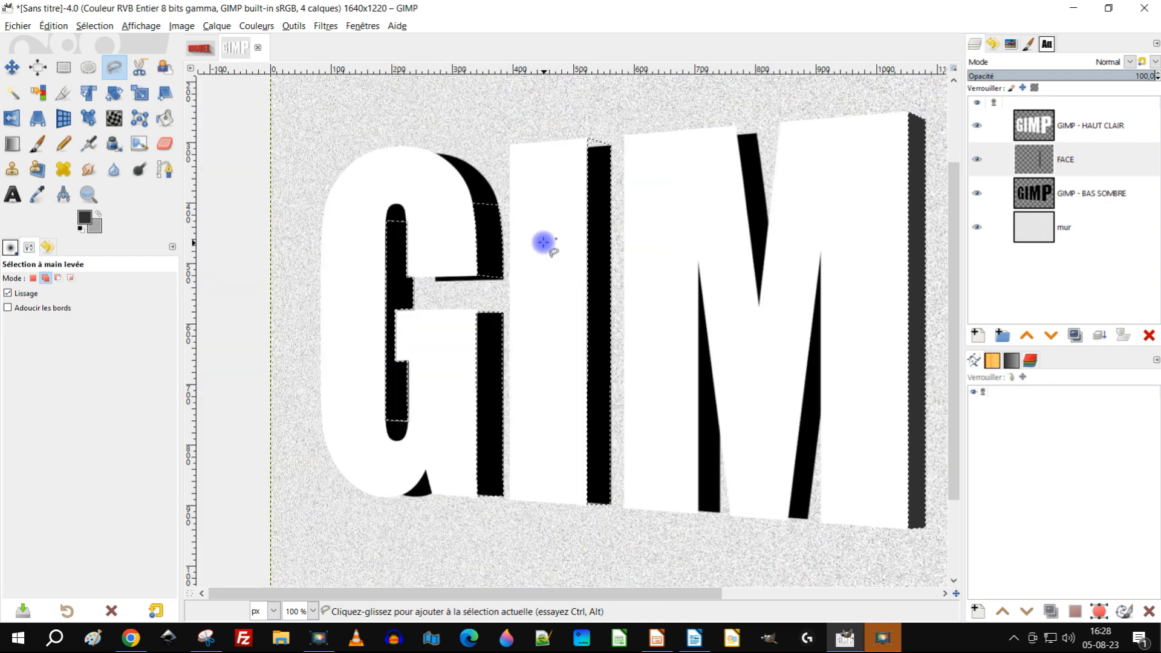
left_click_drag(545, 246, 506, 241)
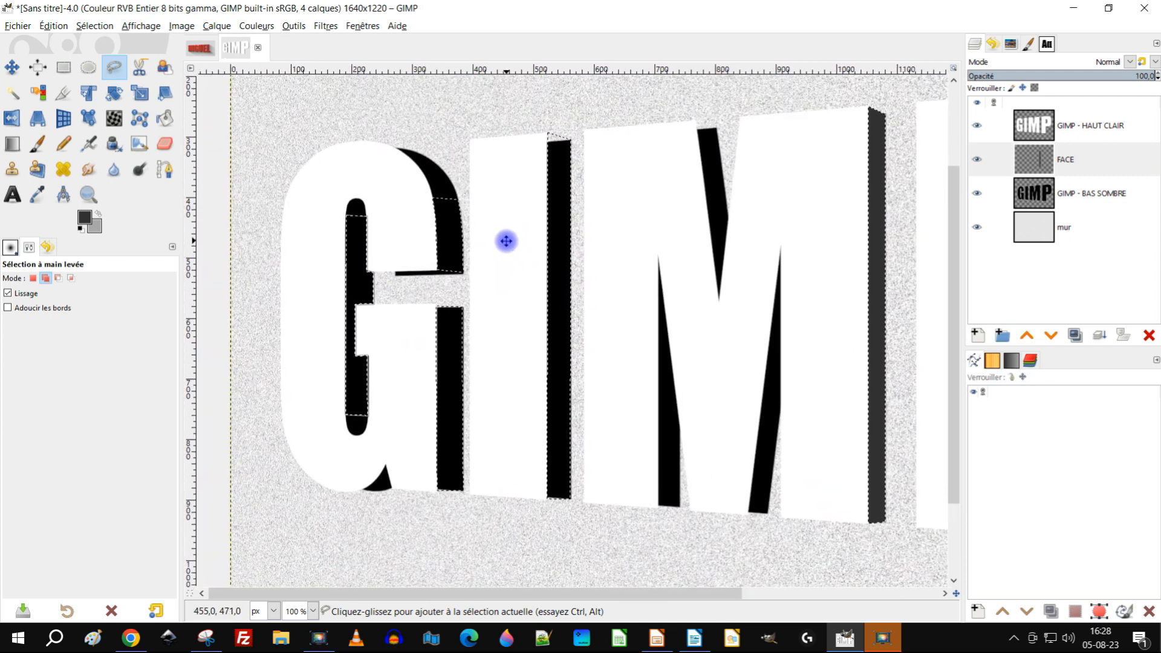
scroll(360, 501, "up", 3)
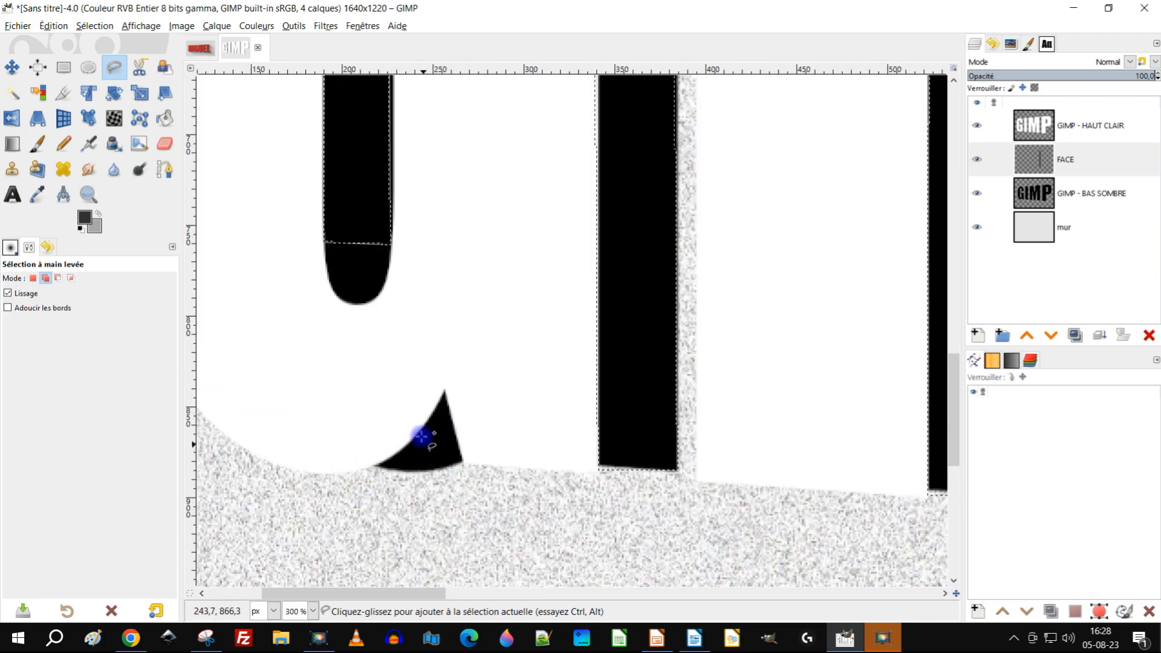
key("Return")
scroll(670, 295, "down", 2, "ctrl")
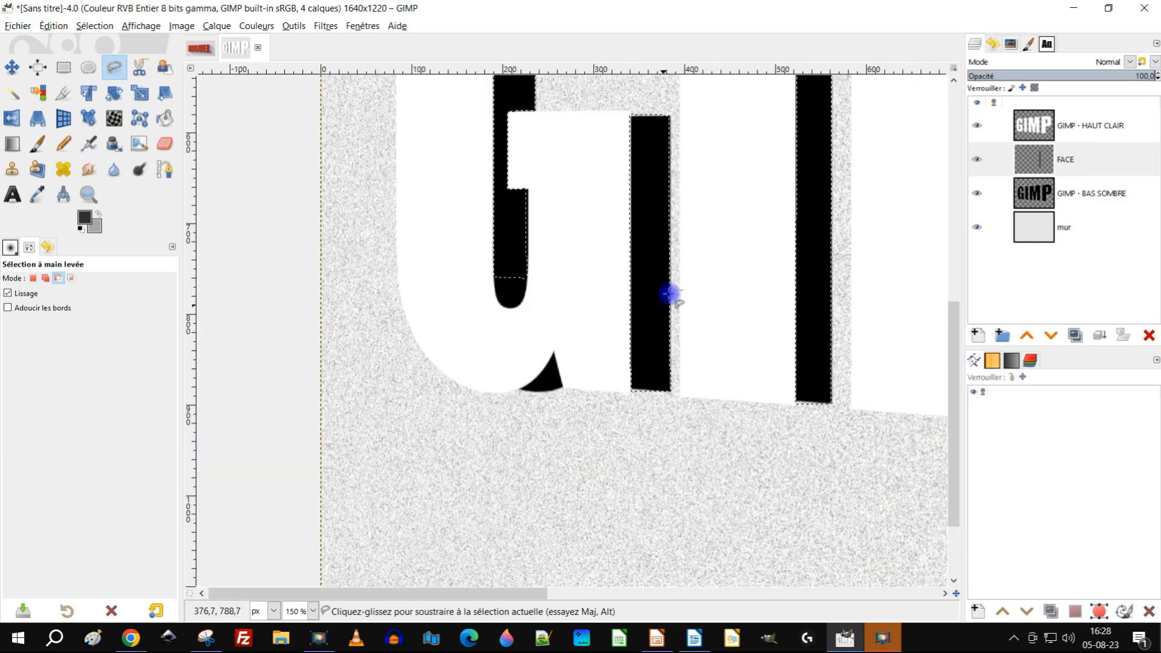
scroll(345, 376, "down", 1, "ctrl")
scroll(564, 332, "down", 2, "ctrl")
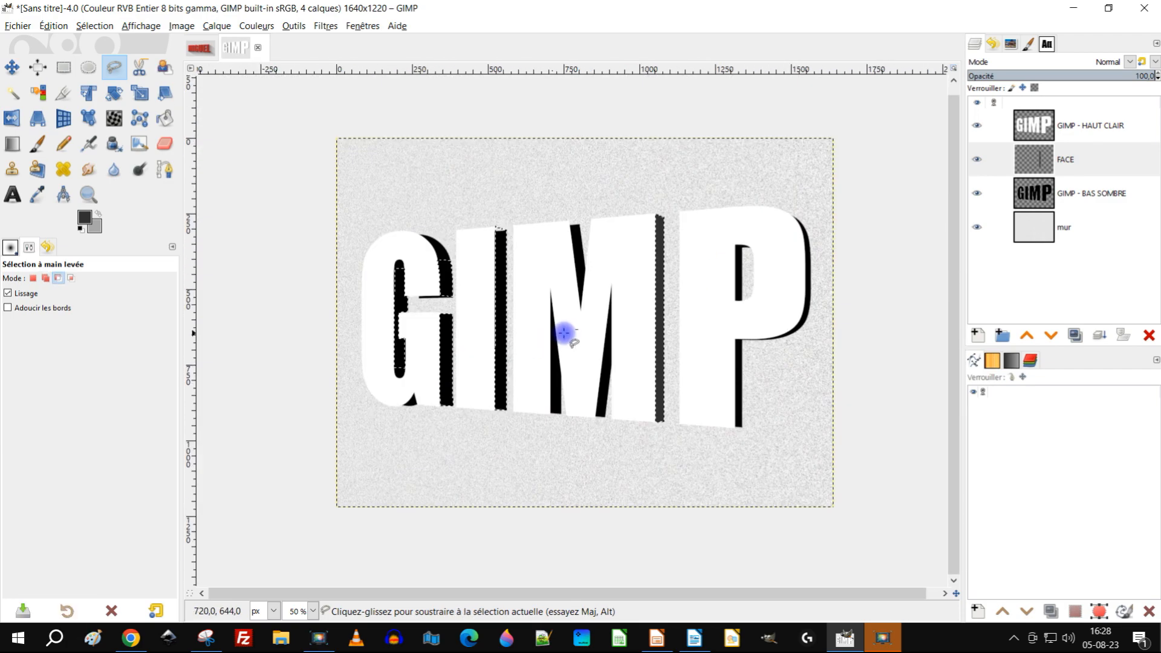
Add the black side wedge along the M's left stem to the selection, from its bottom corners up to its pointed tip
scroll(580, 423, "up", 2, "ctrl")
scroll(580, 391, "up", 1, "ctrl")
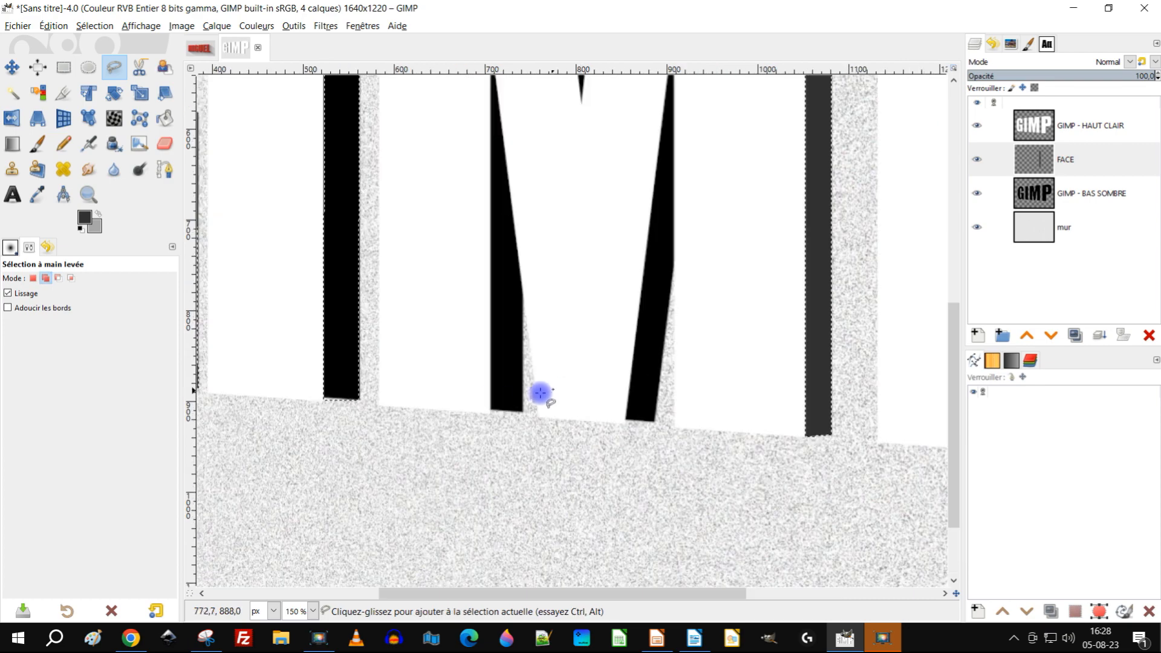
left_click(489, 412)
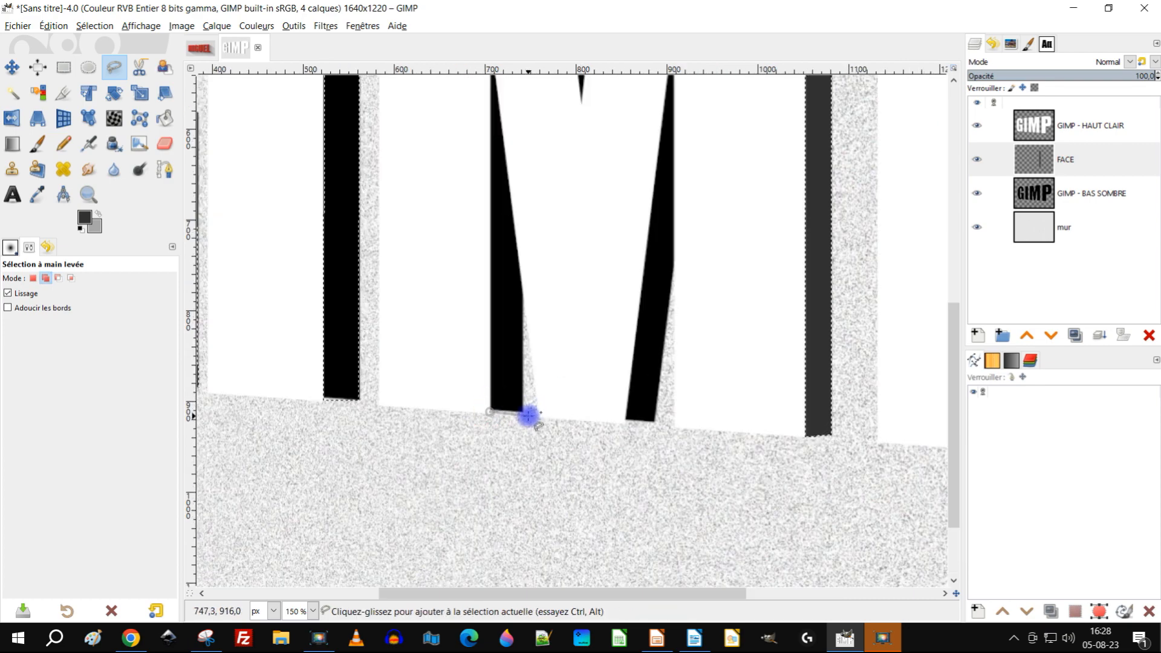
left_click(522, 412)
left_click(523, 288)
scroll(508, 121, "up", 5)
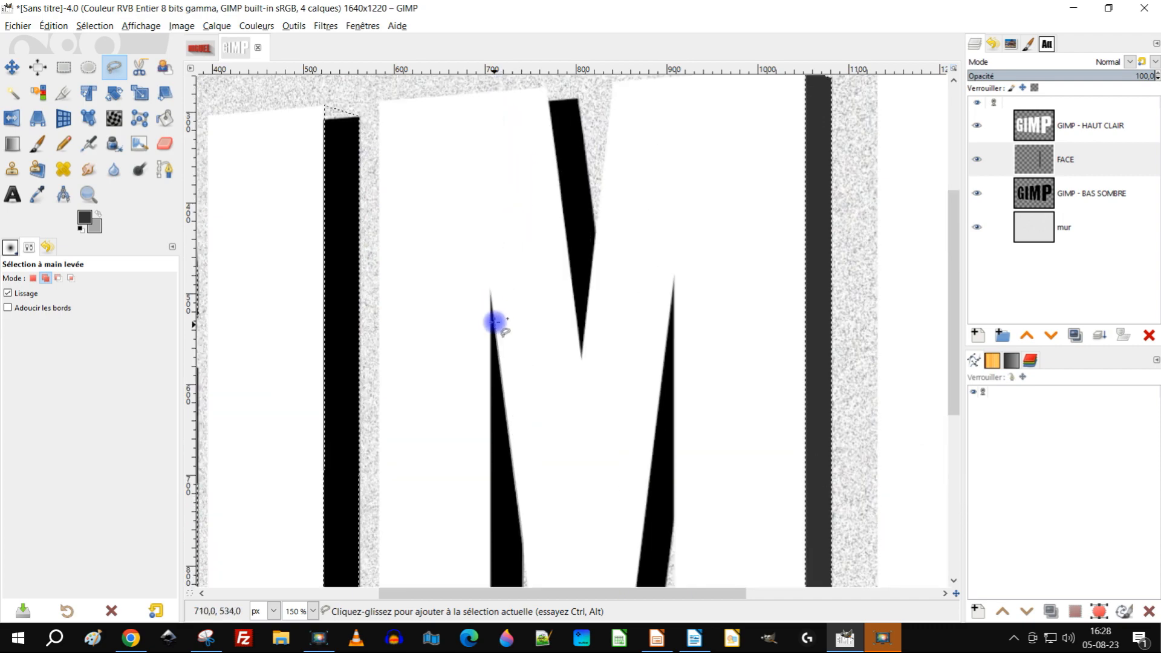
left_click(491, 299)
scroll(493, 363, "down", 5)
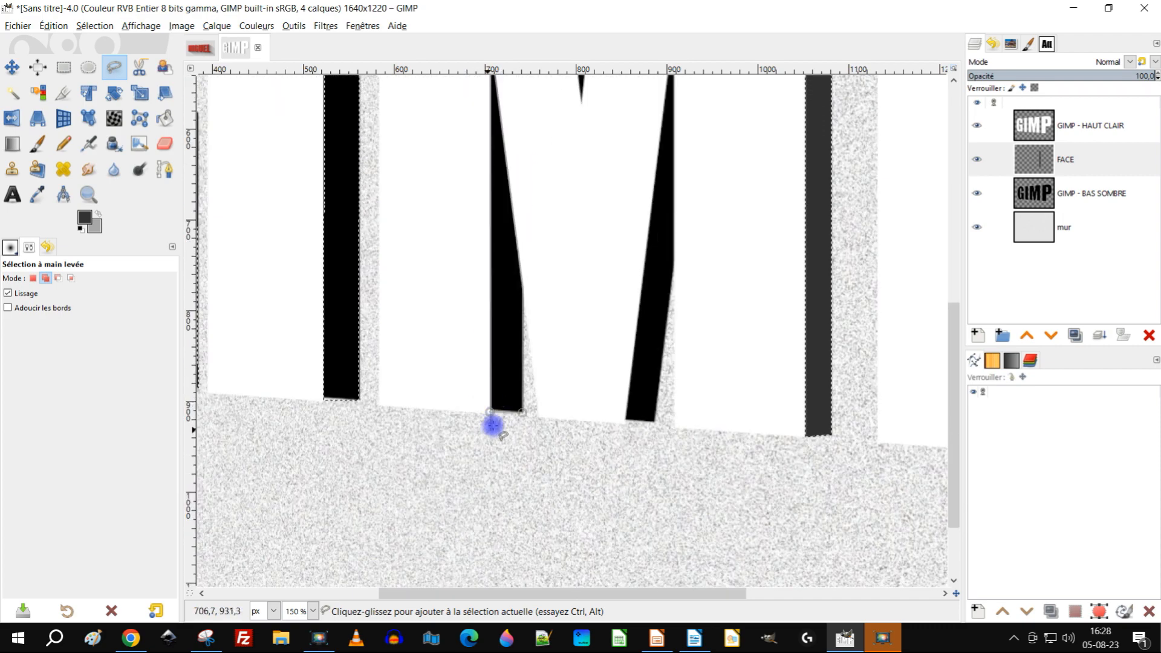
left_click(487, 411)
key("Return")
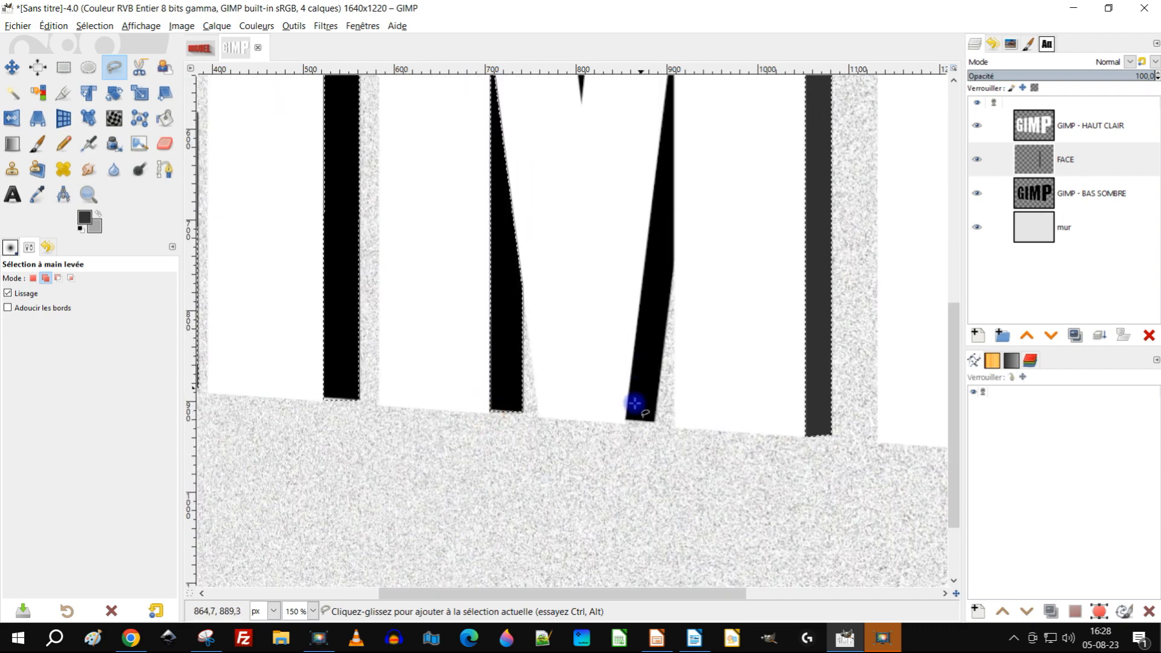
key("Return")
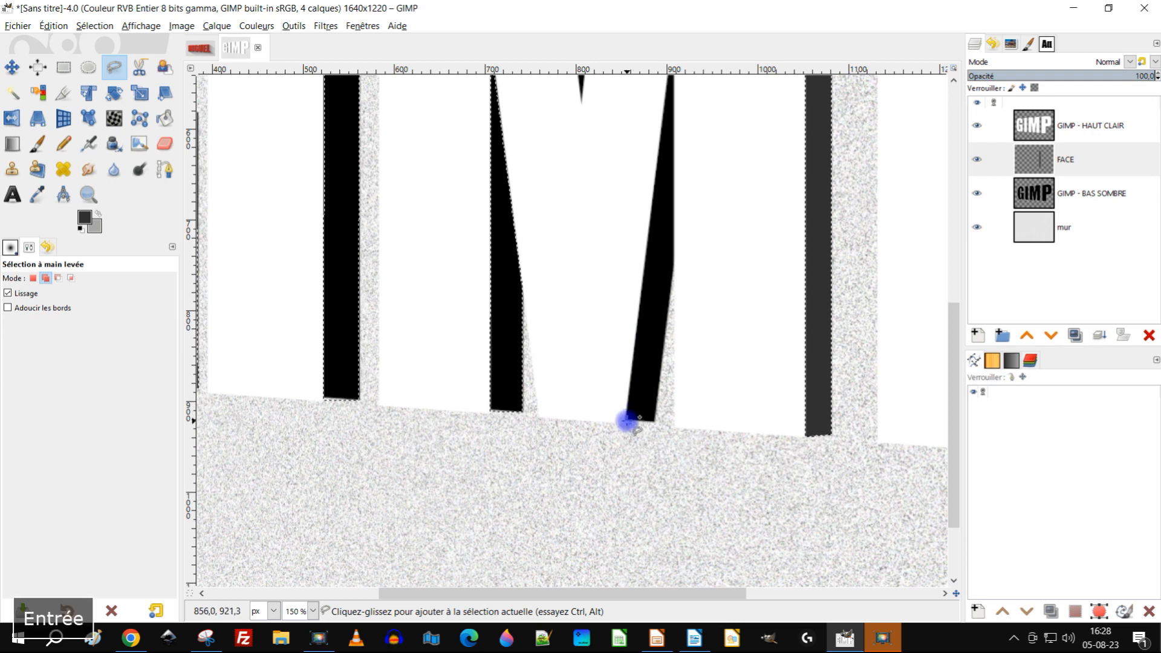
Add the slanted black side strip inside the M's right half to the selection, from its base up to its pointed tip
left_click(626, 424)
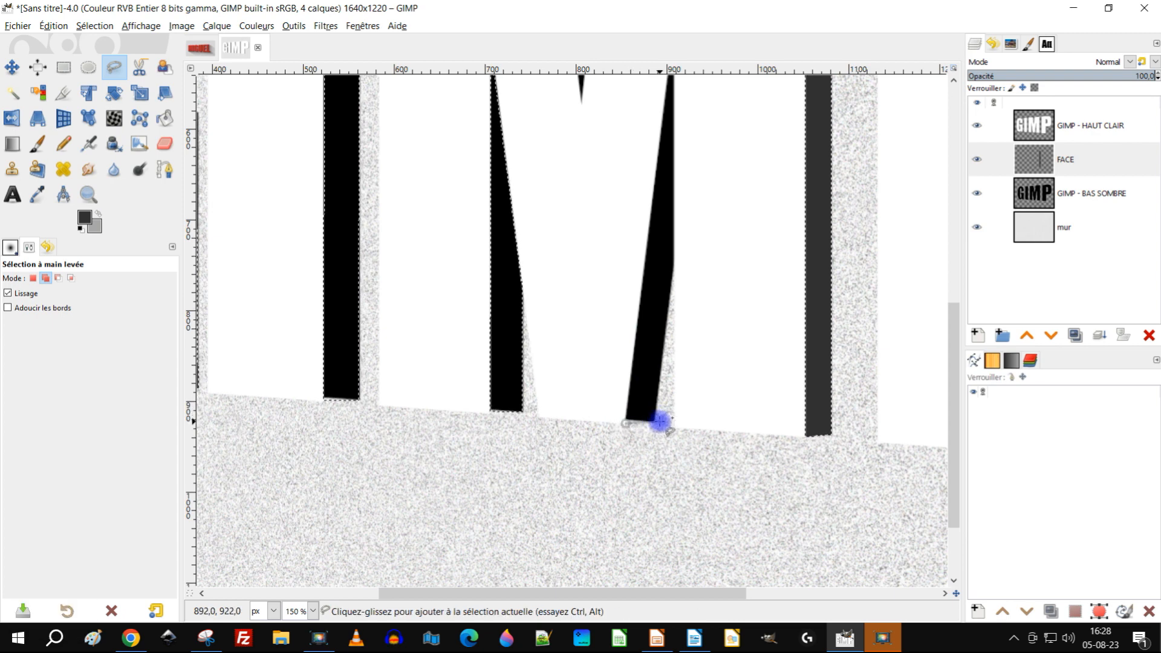
left_click(656, 422)
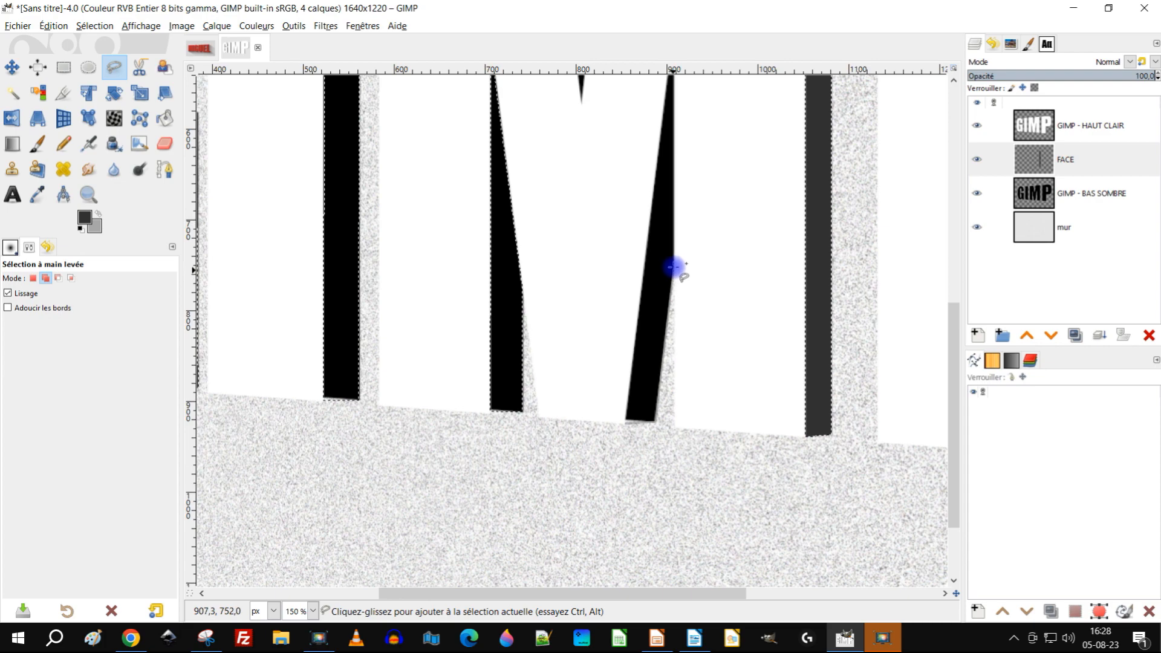
scroll(677, 269, "up", 5)
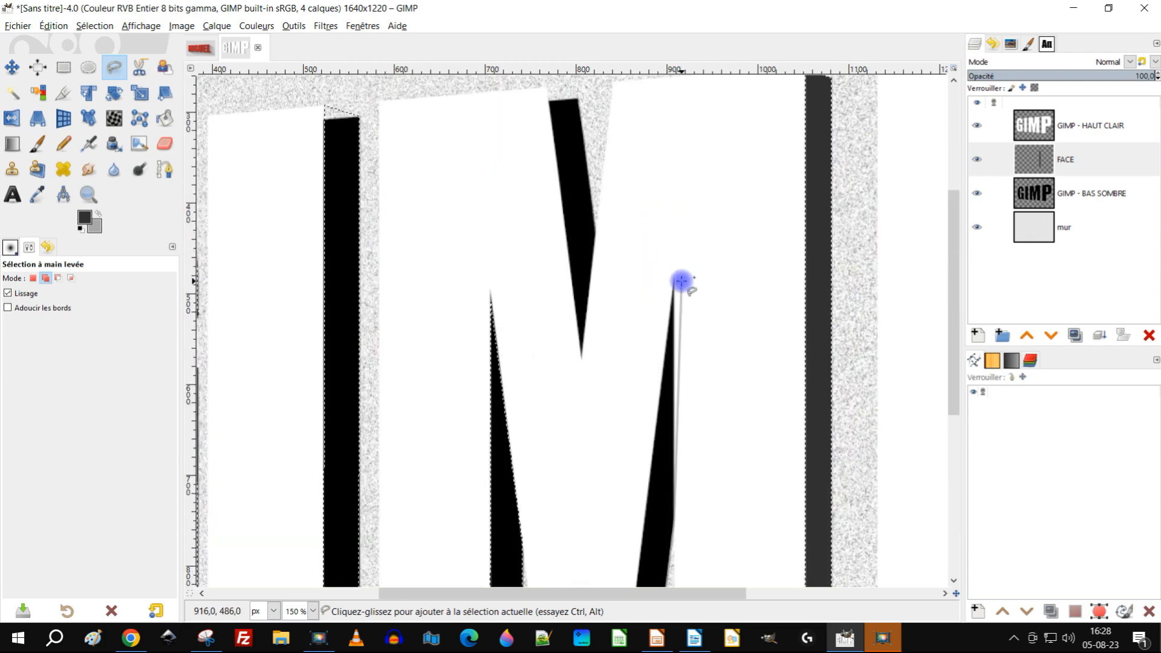
left_click(675, 286)
scroll(668, 299, "down", 5)
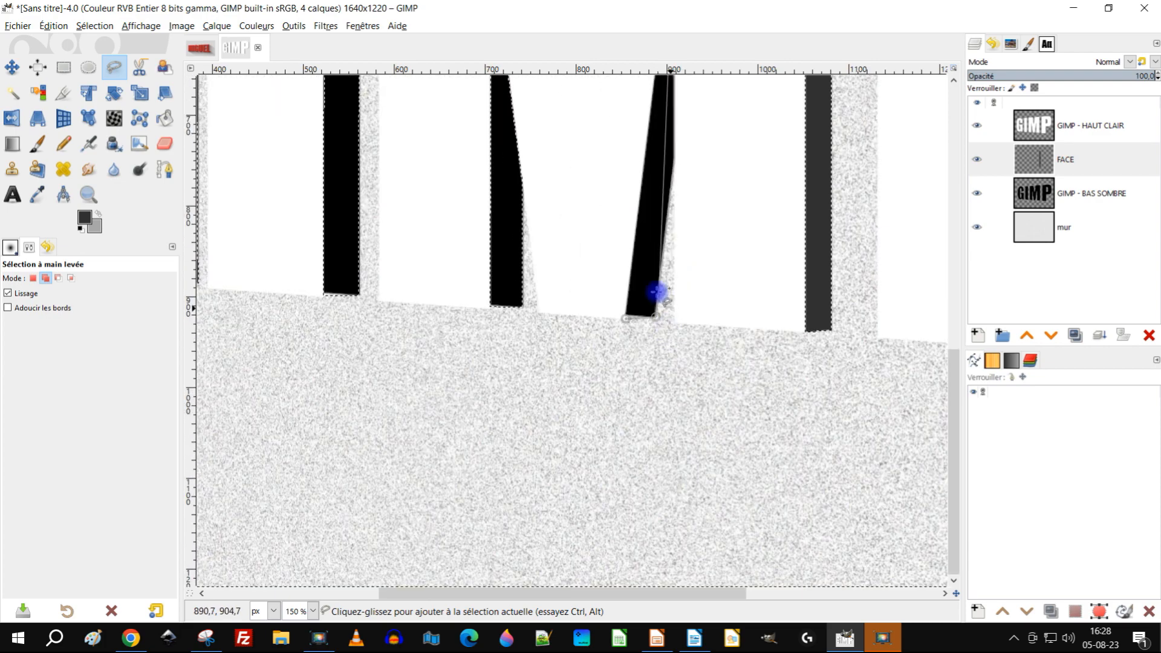
left_click(623, 316)
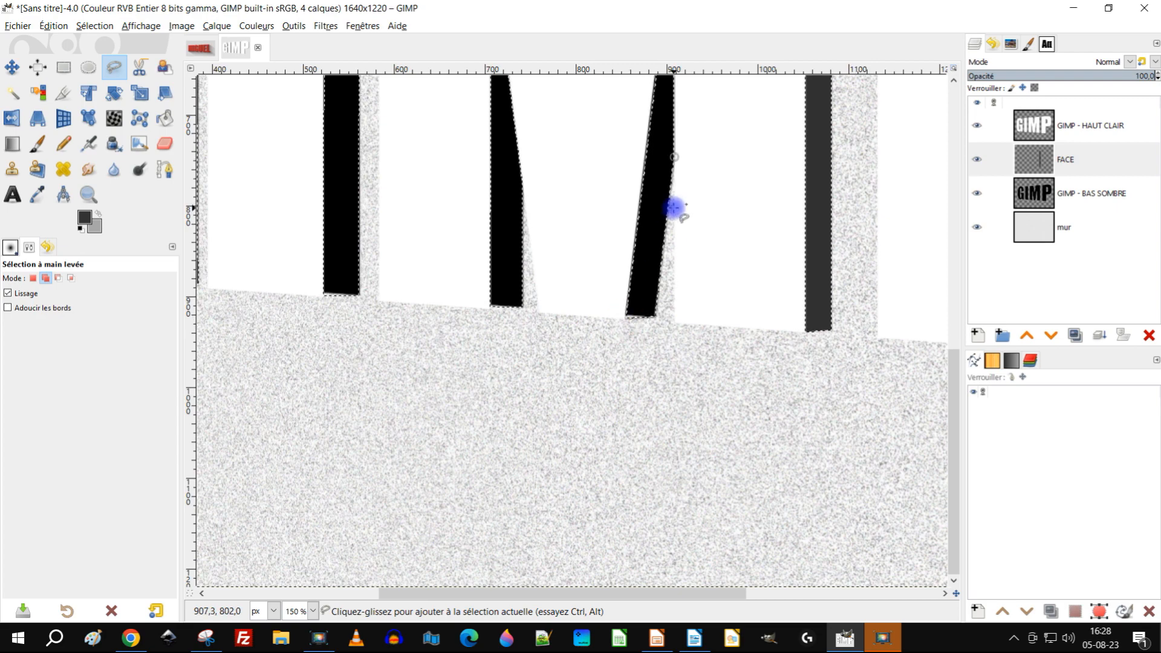
key("Return")
Add the black side in the M's central notch to the selection, including the missing triangle up to the white letter's top corner
scroll(725, 284, "up", 5)
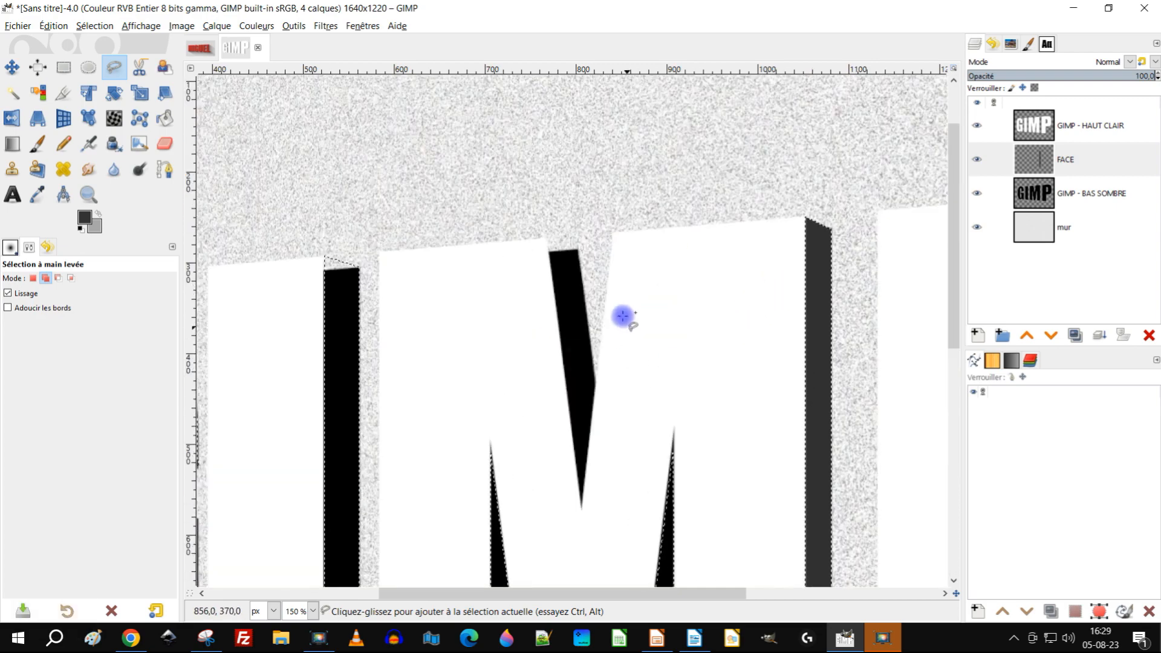
left_click(547, 237)
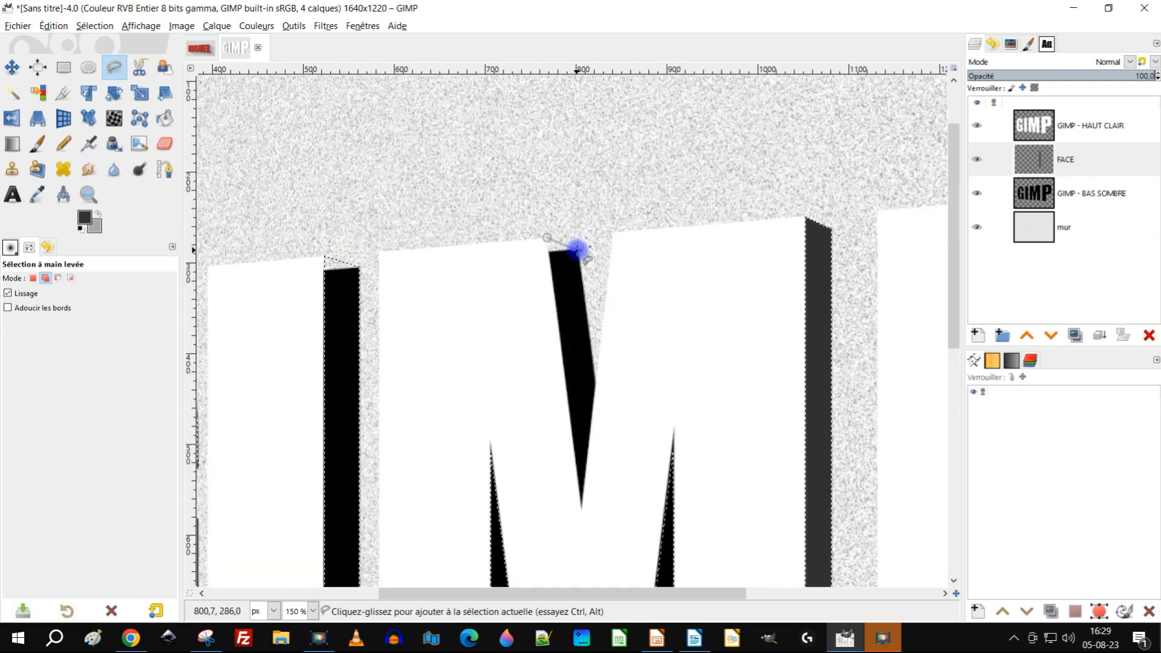
left_click(577, 248)
left_click(595, 379)
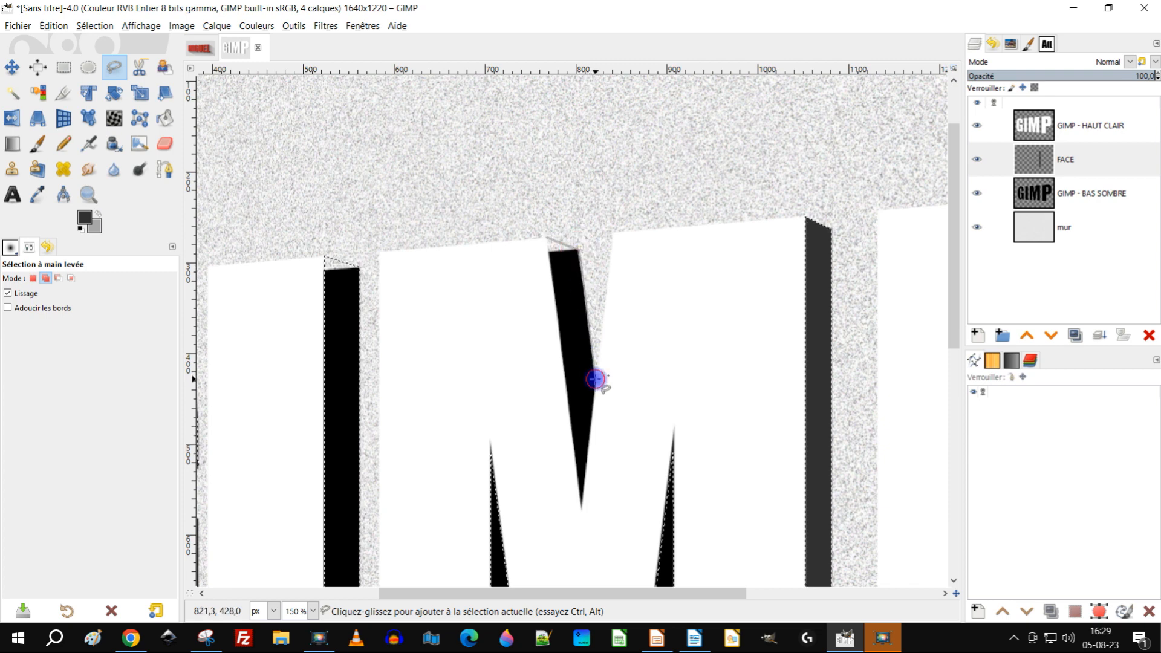
left_click(581, 505)
left_click(546, 238)
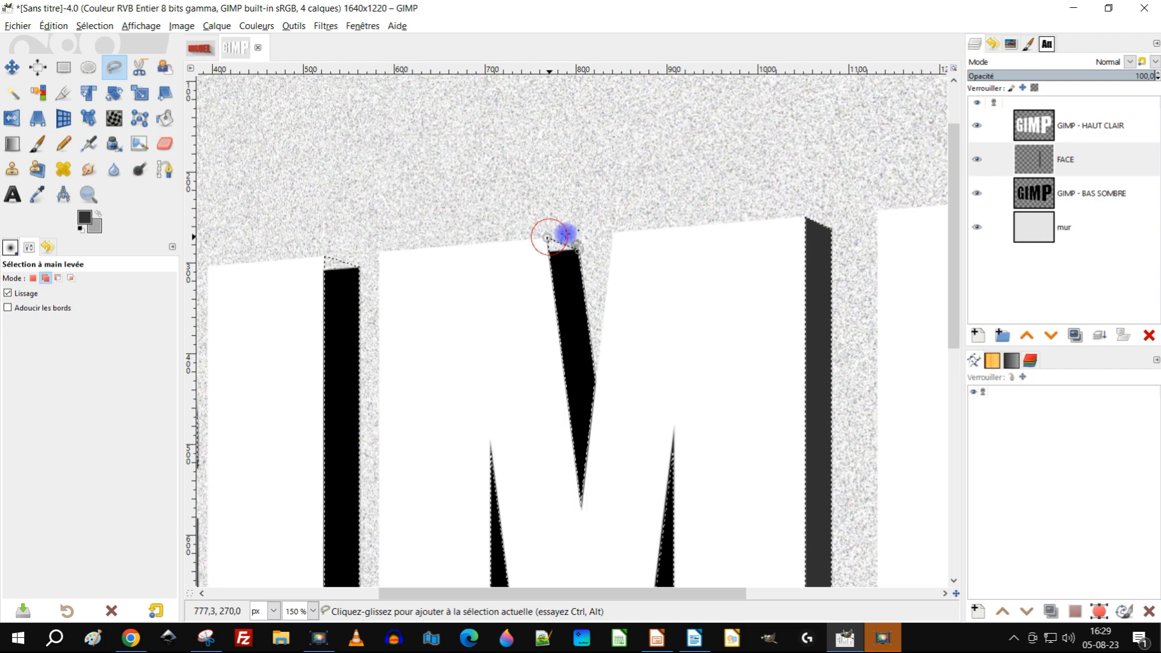
Add the black side strip of the P's lower stem to the selection, aligning its upper right corner precisely with the stem's edge
scroll(695, 319, "down", 4)
scroll(715, 352, "up", 4)
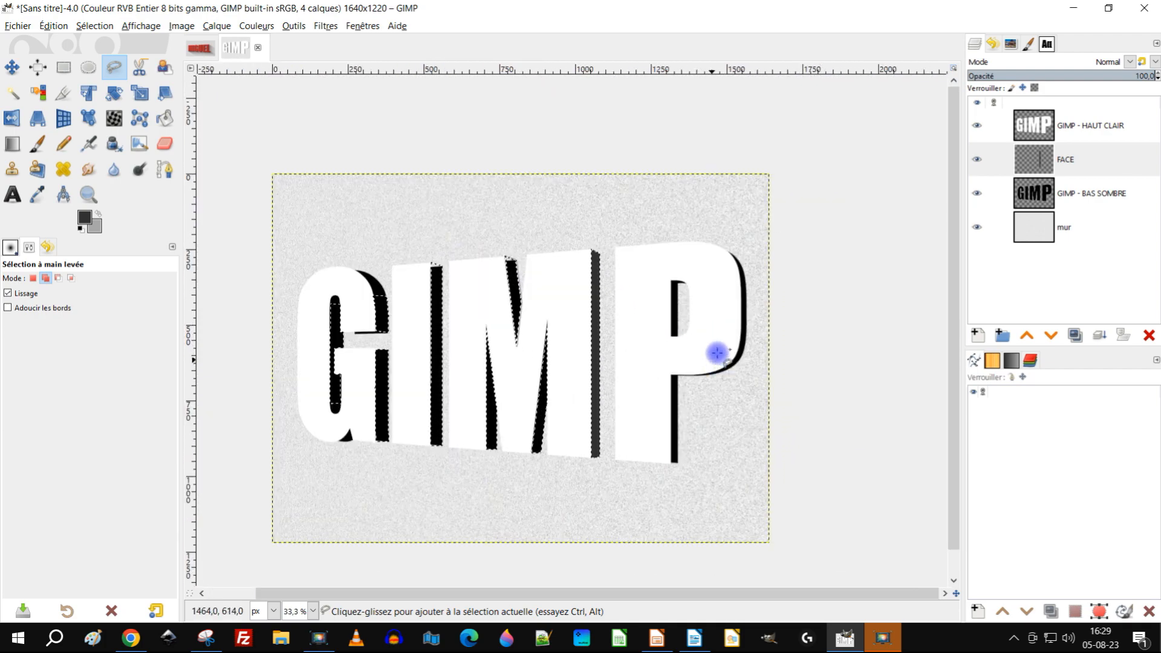
scroll(717, 353, "down", 1)
left_click_drag(754, 358, 748, 276)
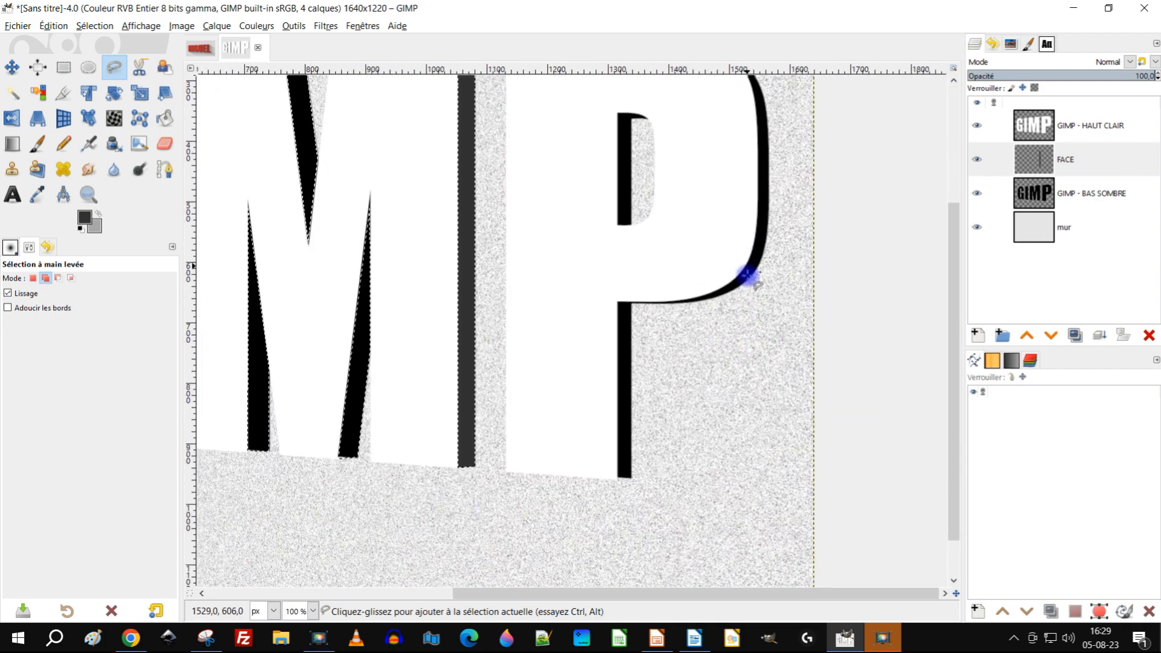
scroll(628, 441, "up", 2)
key("Return")
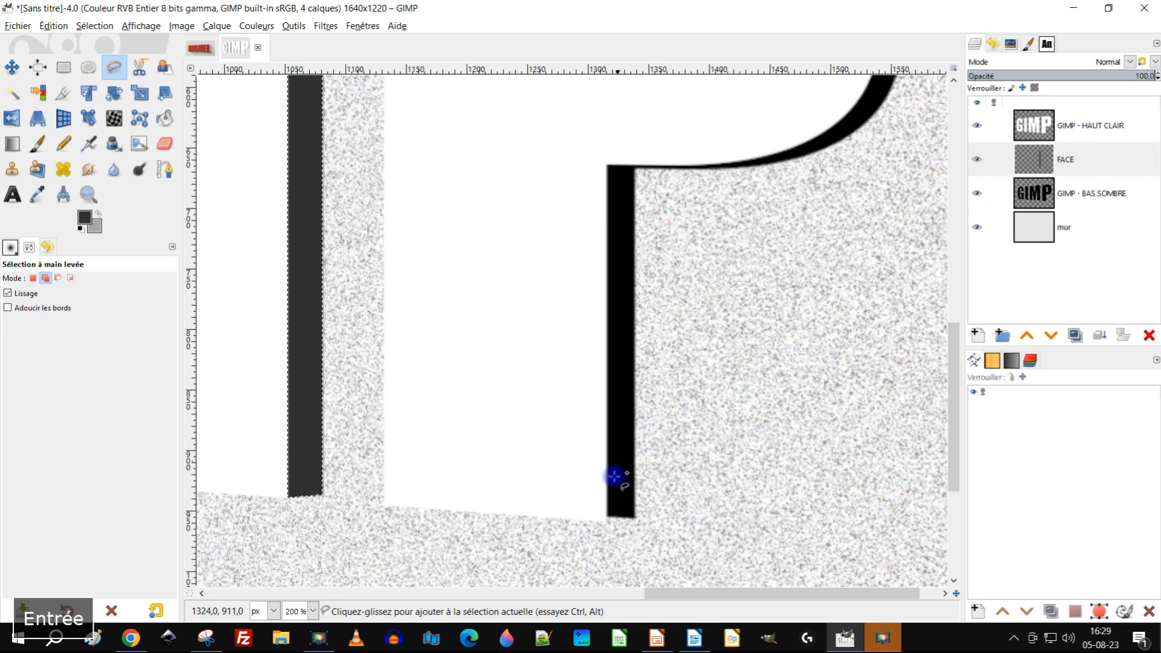
left_click(606, 524)
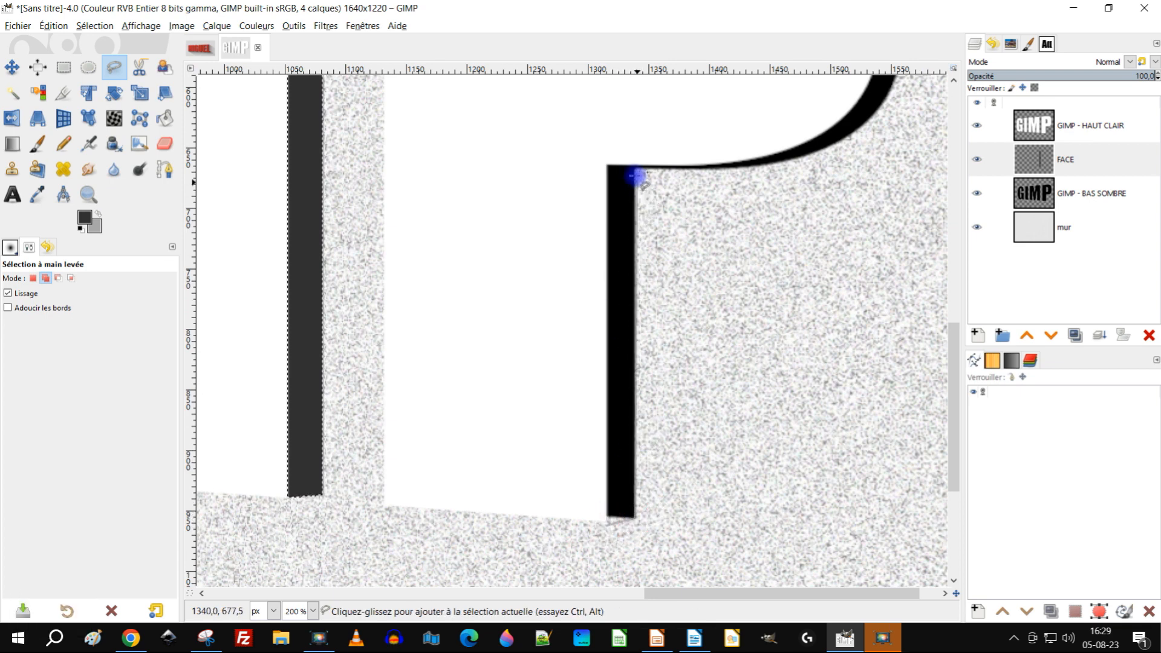
left_click_drag(634, 163, 619, 163)
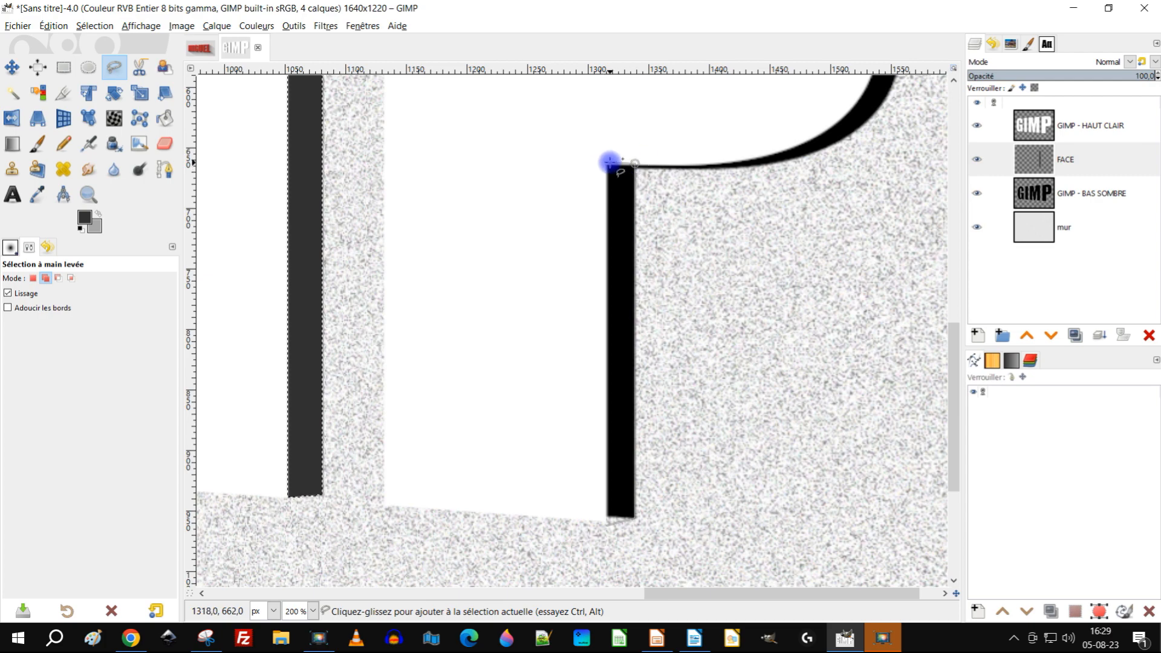
left_click(607, 165)
scroll(631, 209, "up", 2)
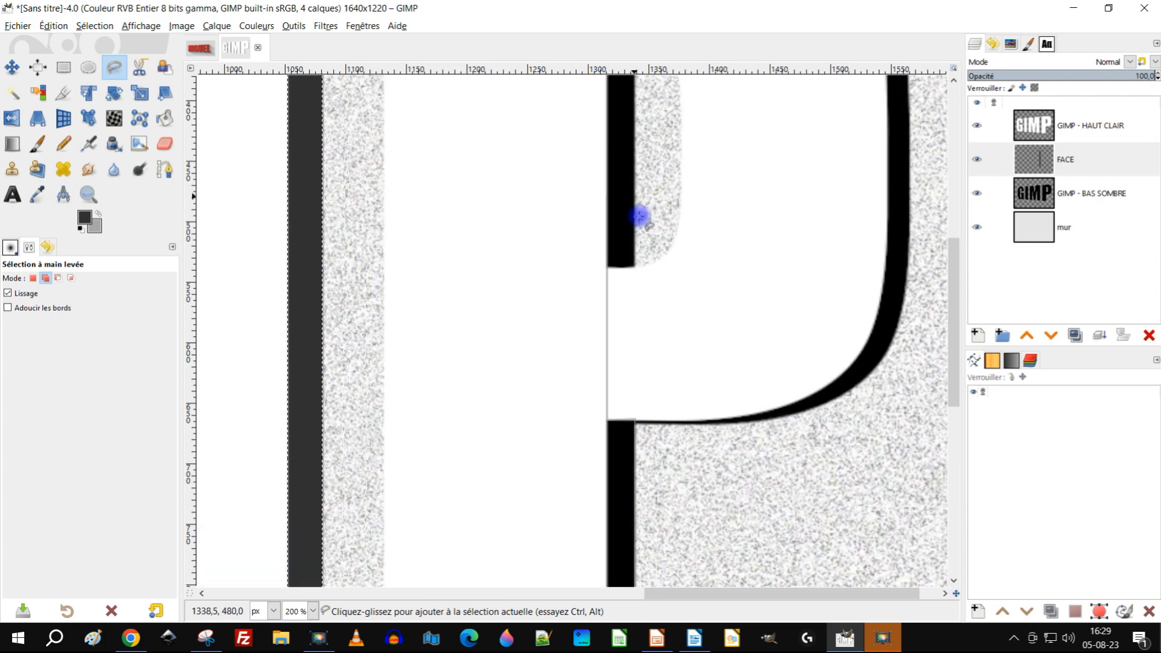
scroll(630, 443, "up", 5)
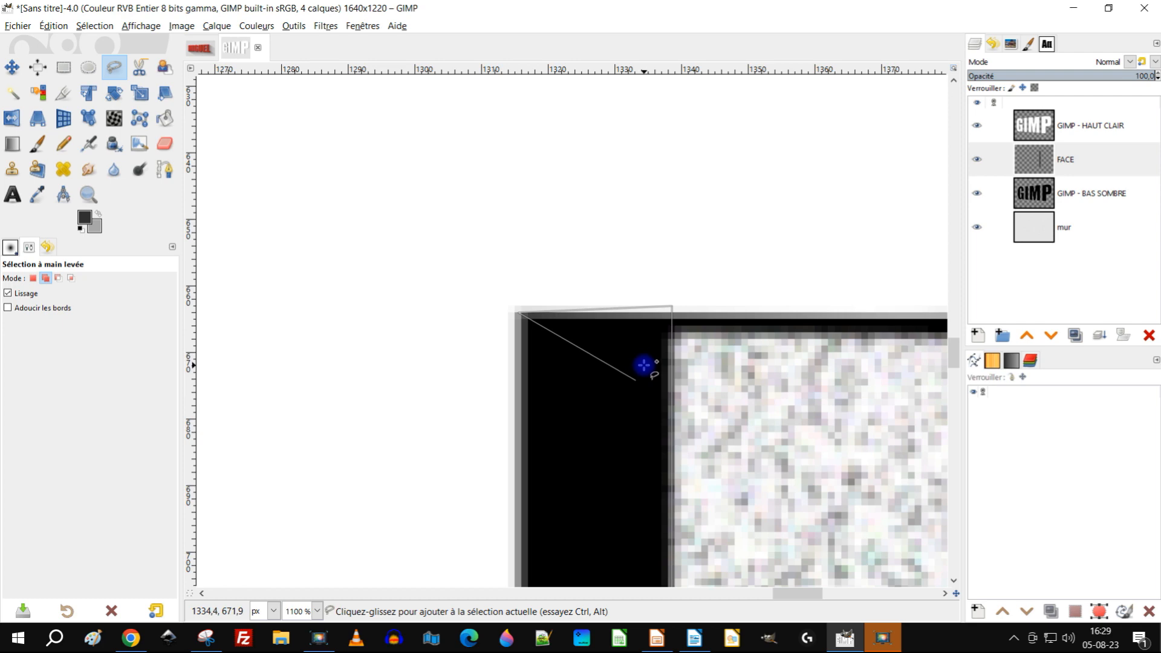
scroll(644, 365, "up", 1)
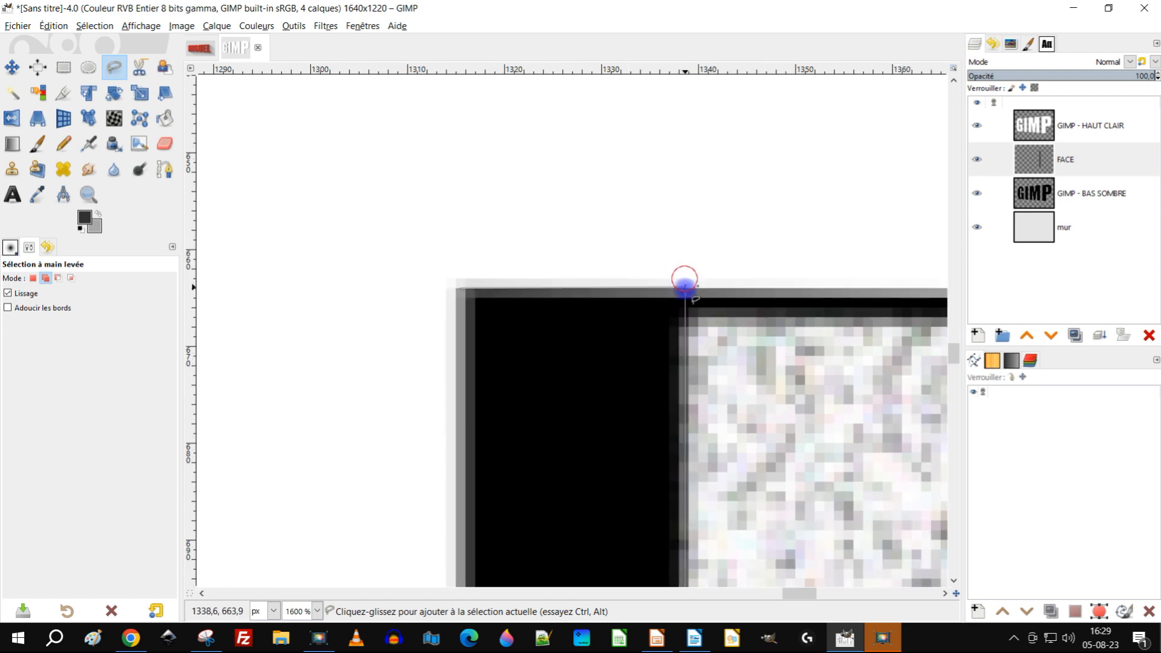
scroll(524, 409, "down", 15)
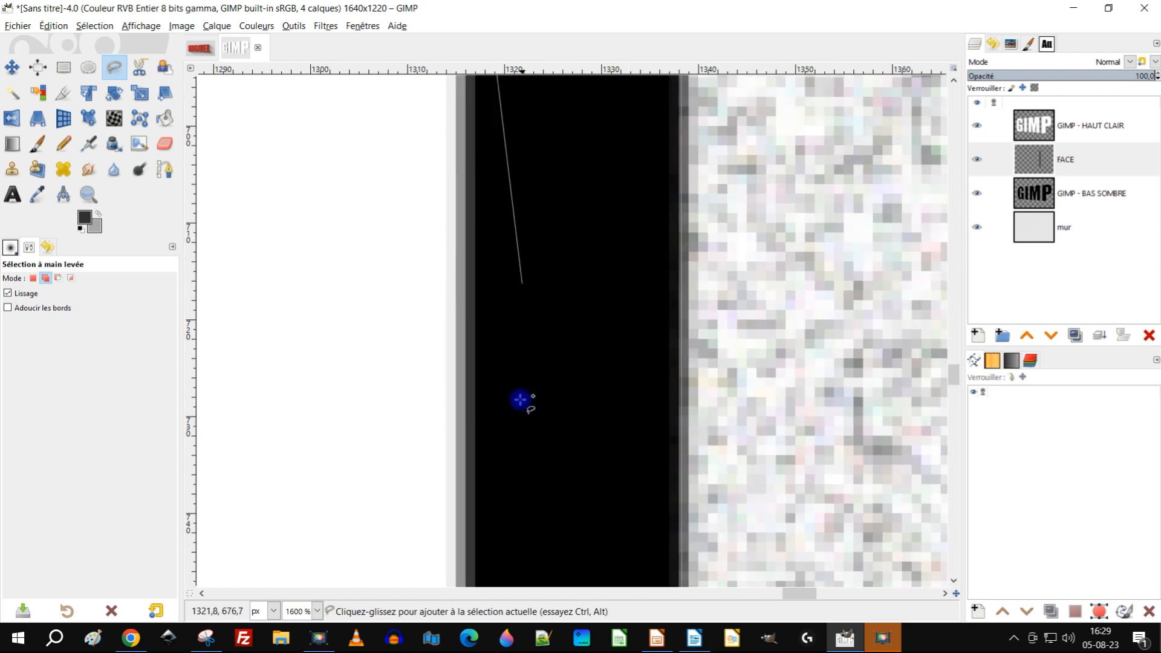
scroll(462, 345, "down", 3)
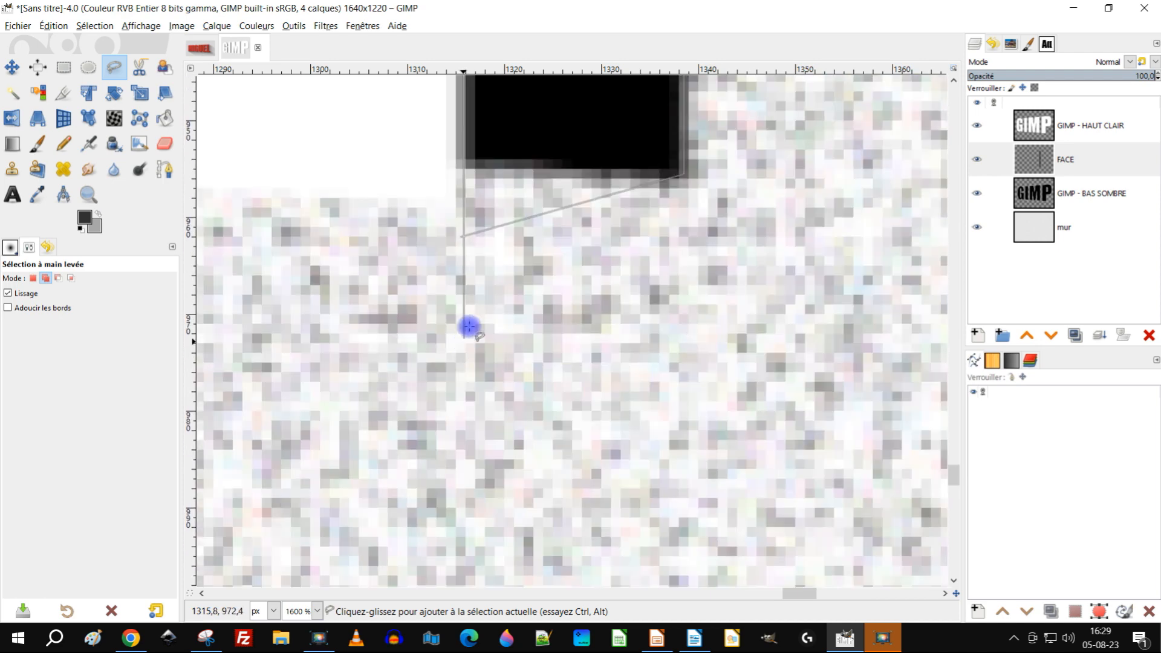
left_click(457, 218)
scroll(622, 176, "down", 8)
Fill the selected side strips on the FACE layer with the dark grey foreground colour
left_click_drag(656, 144, 759, 421)
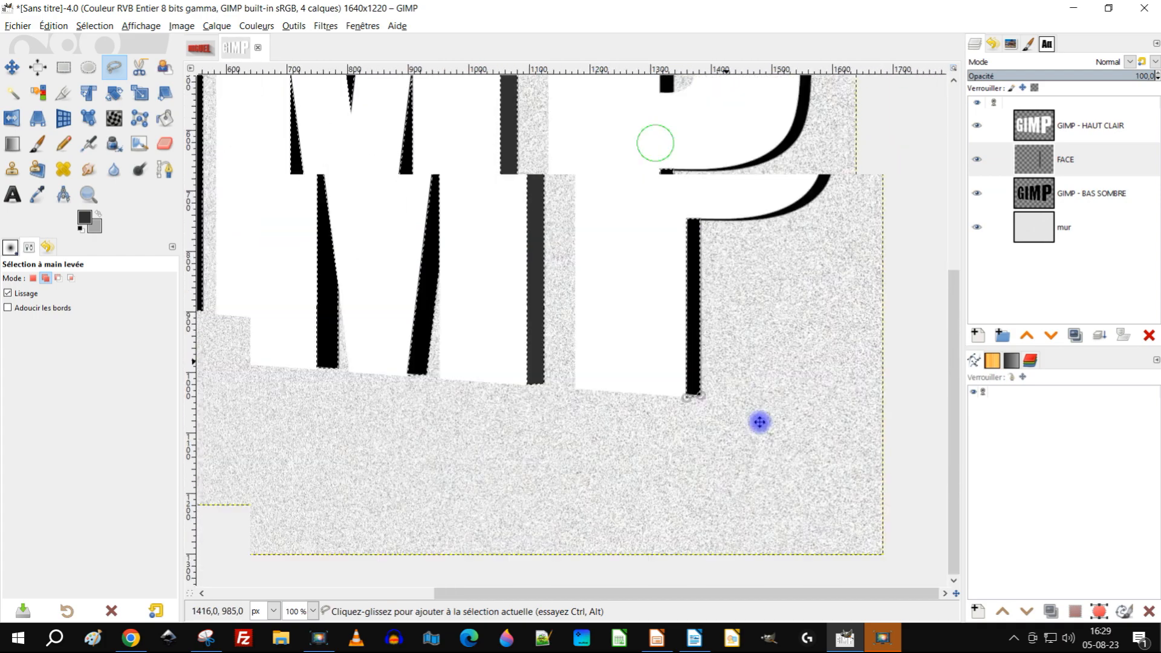
scroll(759, 421, "down", 2)
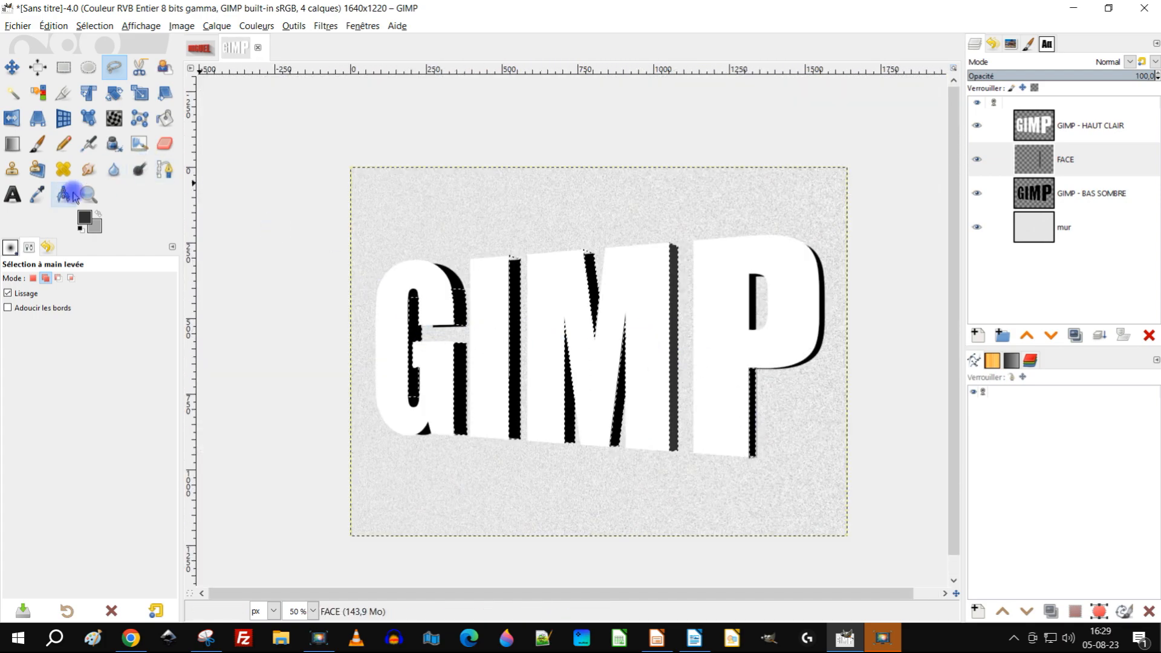
left_click_drag(85, 216, 615, 275)
Examine the filled side faces of the letters, the P's inner opening and the upper corners of the I and M
left_click_drag(692, 383, 640, 347)
scroll(527, 334, "up", 1)
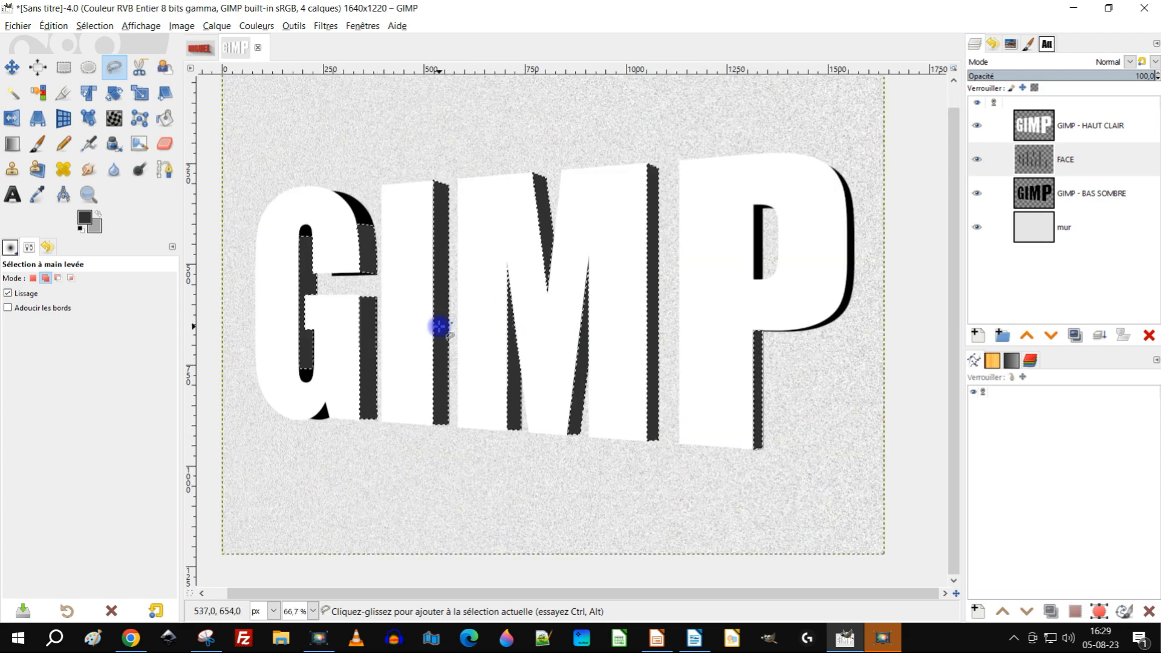
left_click_drag(439, 327, 477, 338)
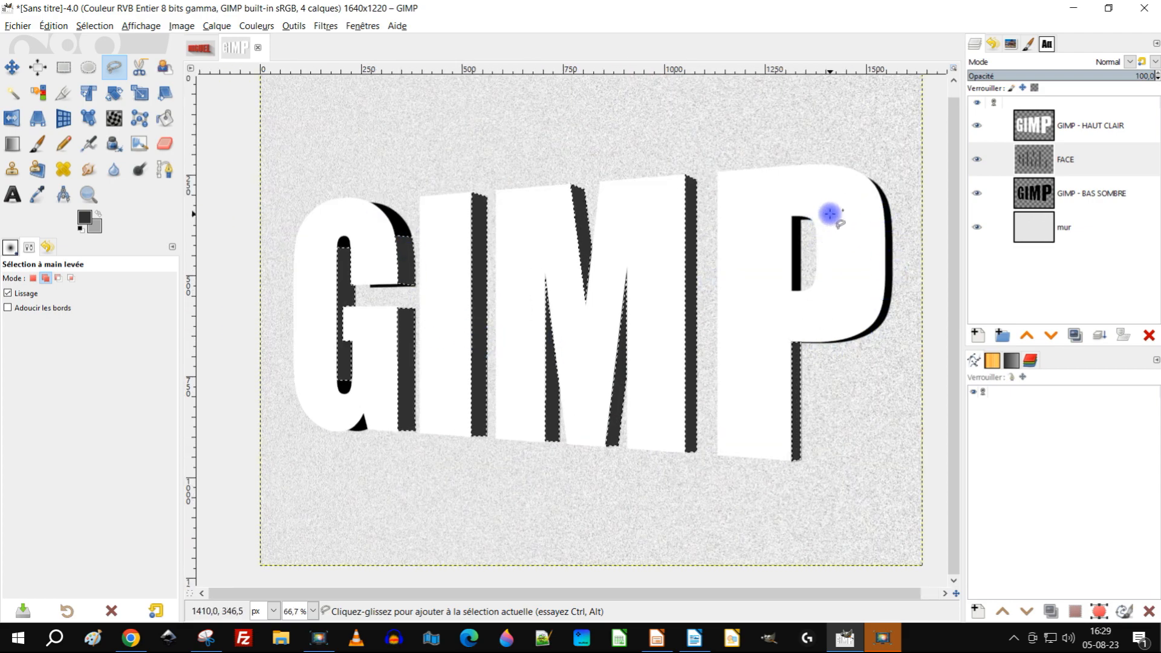
scroll(829, 215, "up", 4)
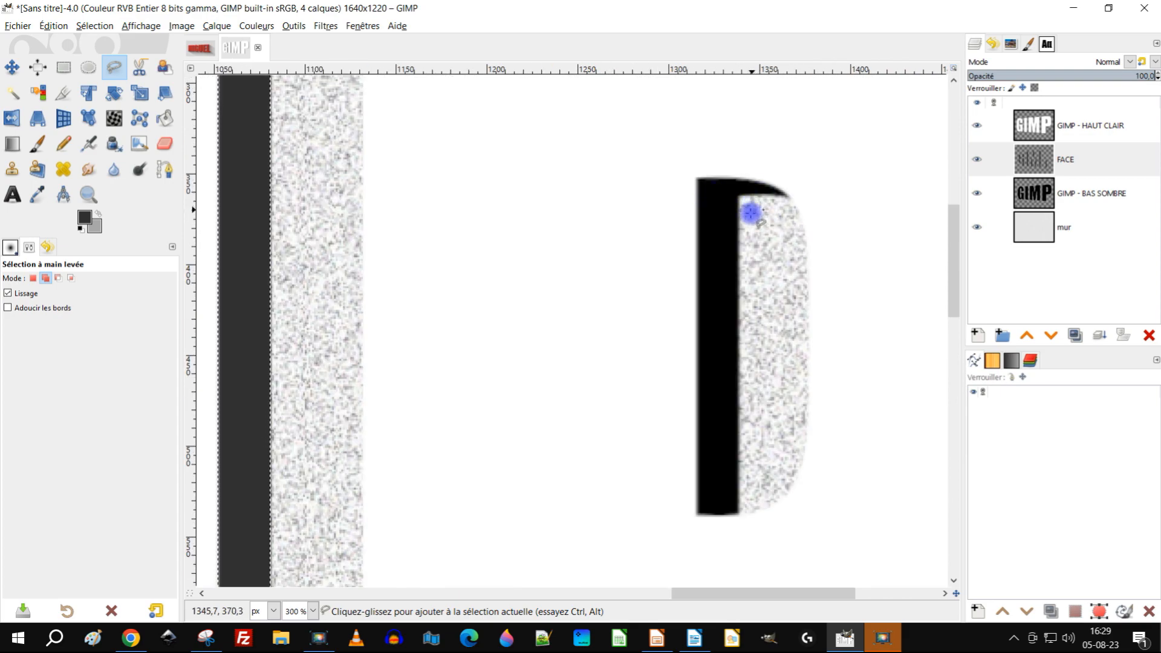
scroll(752, 207, "down", 4)
scroll(608, 233, "up", 2)
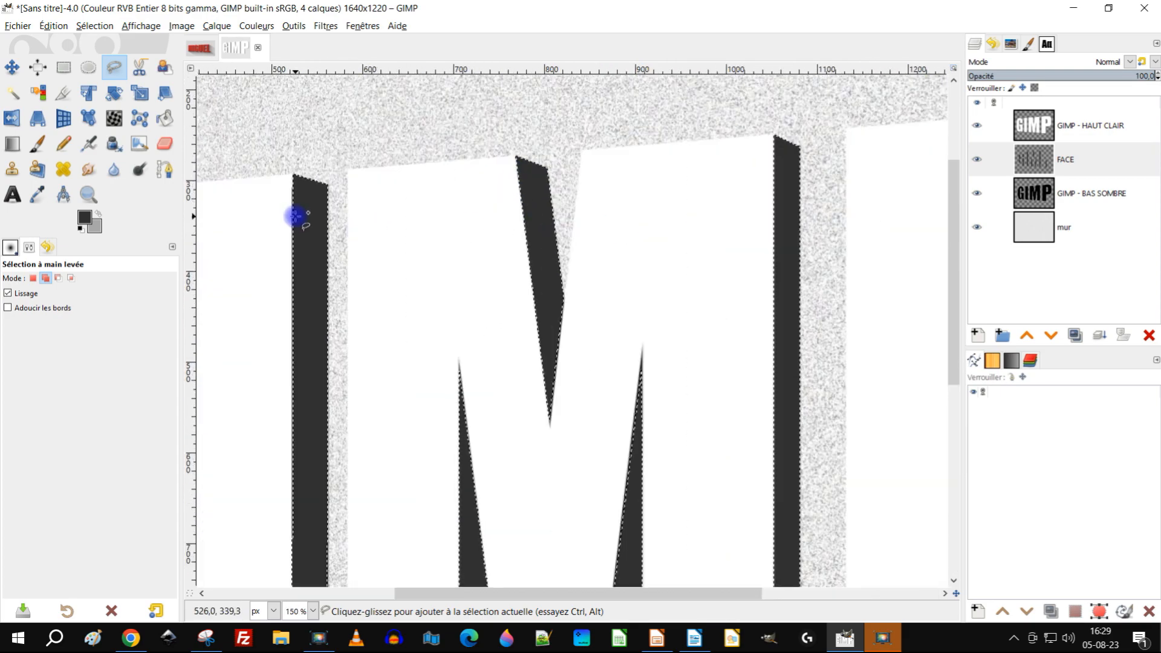
scroll(295, 218, "down", 3)
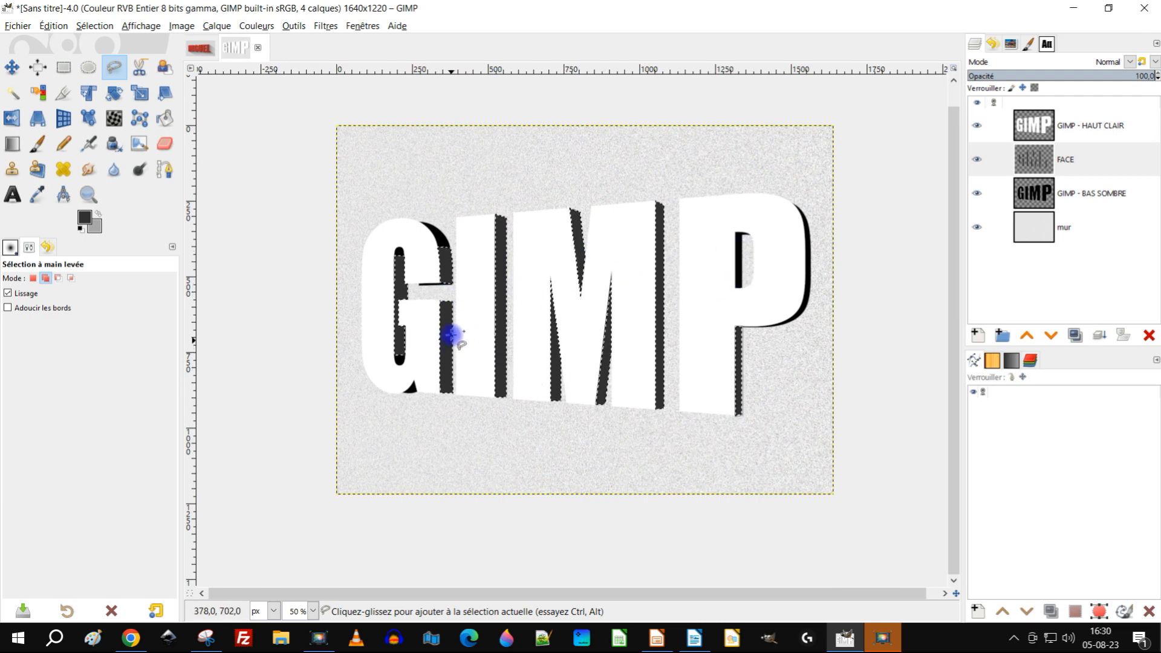
Clear the current selection, and select the letter shapes of the GIMP - BAS SOMBRE layer from its alpha channel
left_click(94, 25)
left_click(97, 61)
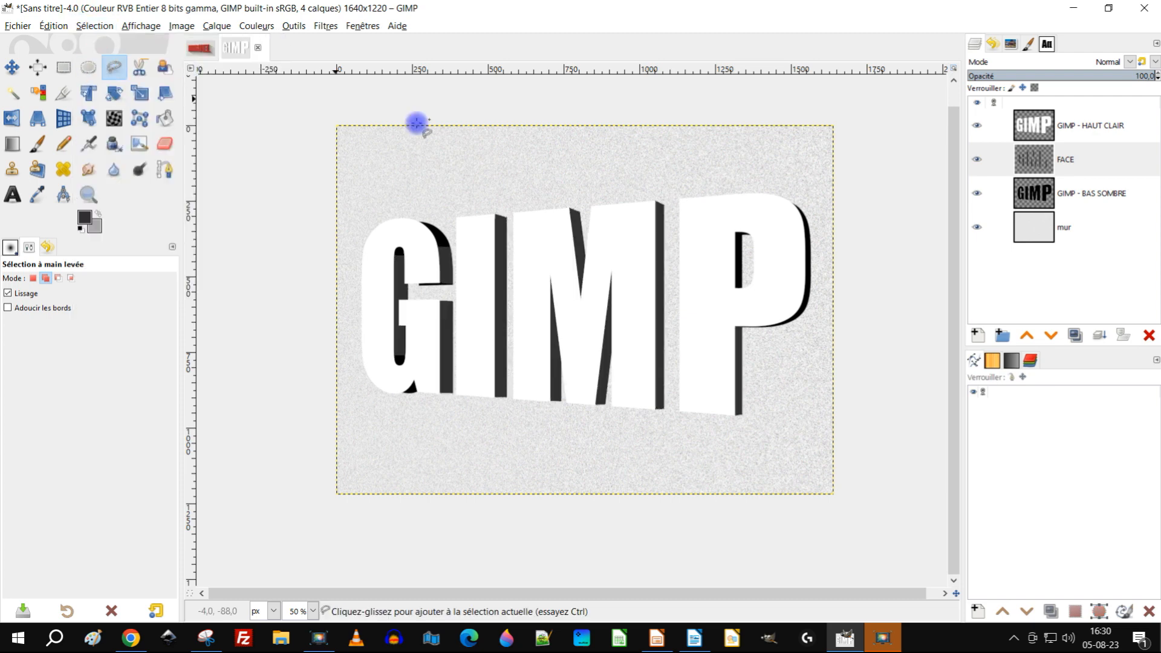
right_click(1041, 197)
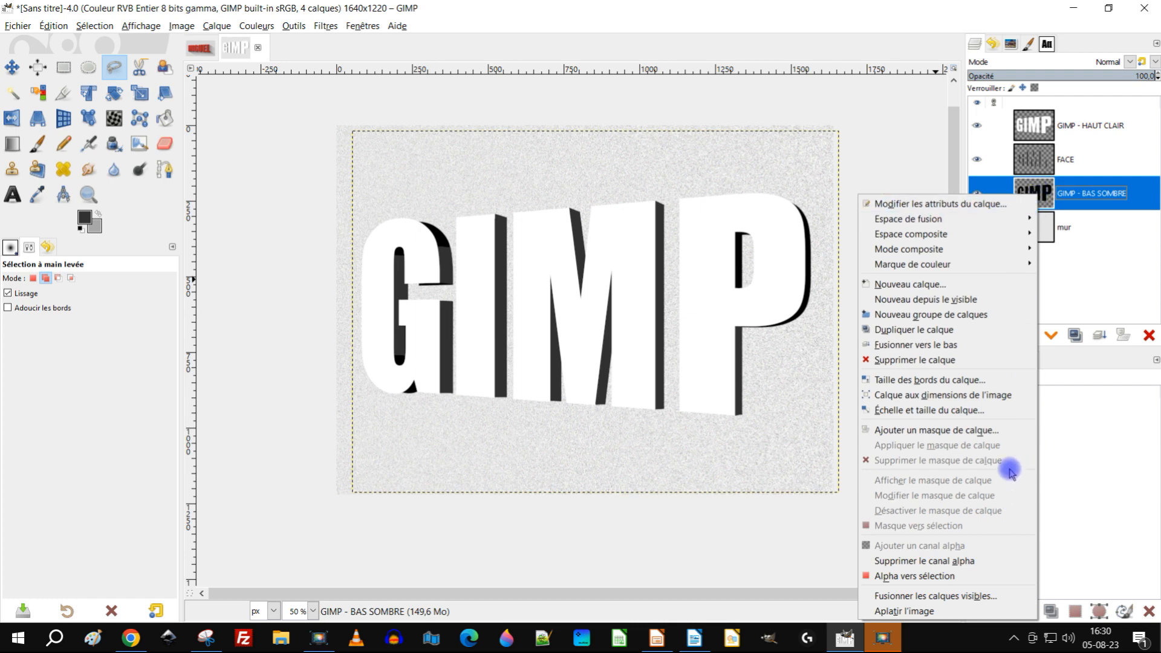
left_click(910, 576)
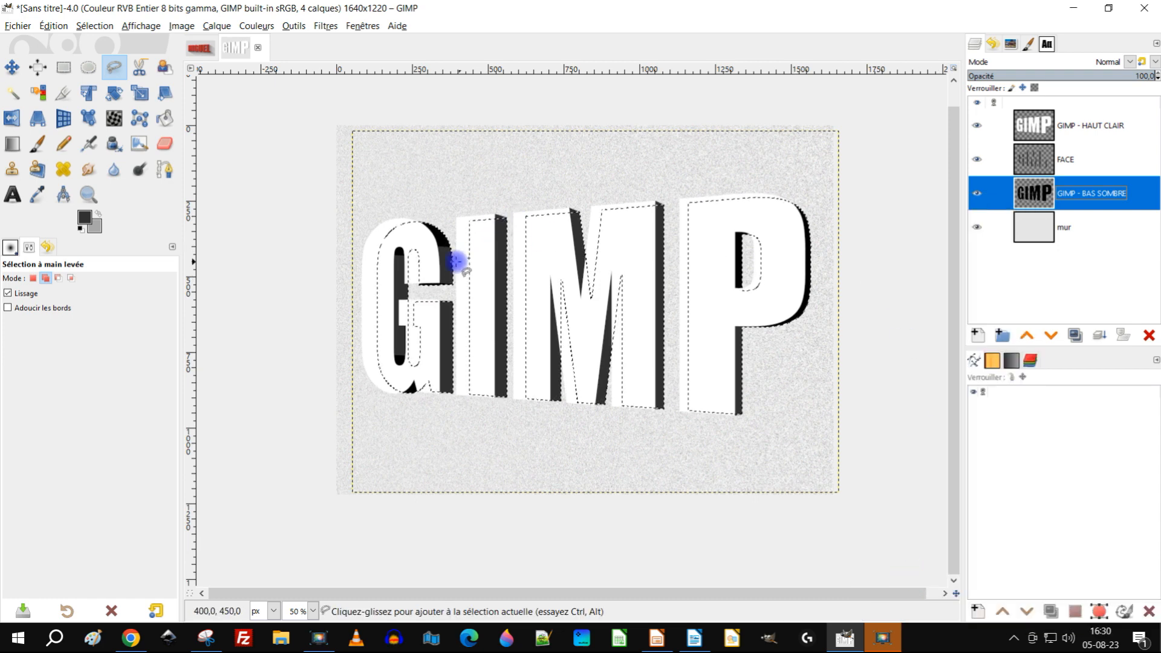
Activate the FACE layer and set up the Smudge tool with the 2. Hardness 050 brush at size 102
left_click(1037, 159)
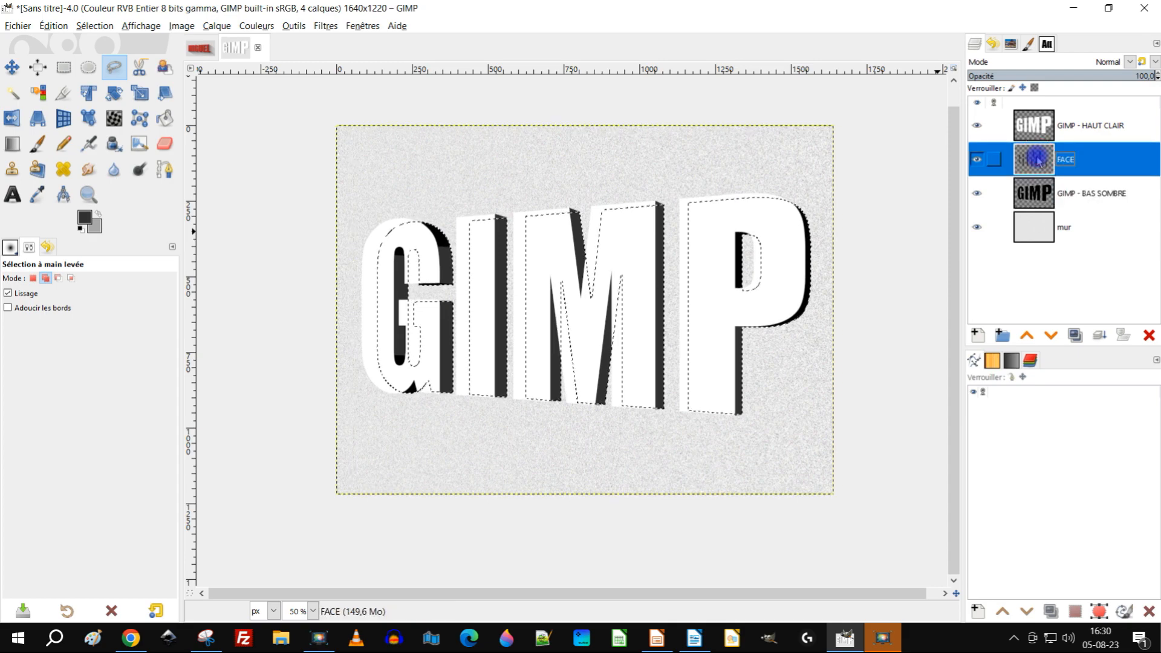
scroll(388, 282, "up", 1)
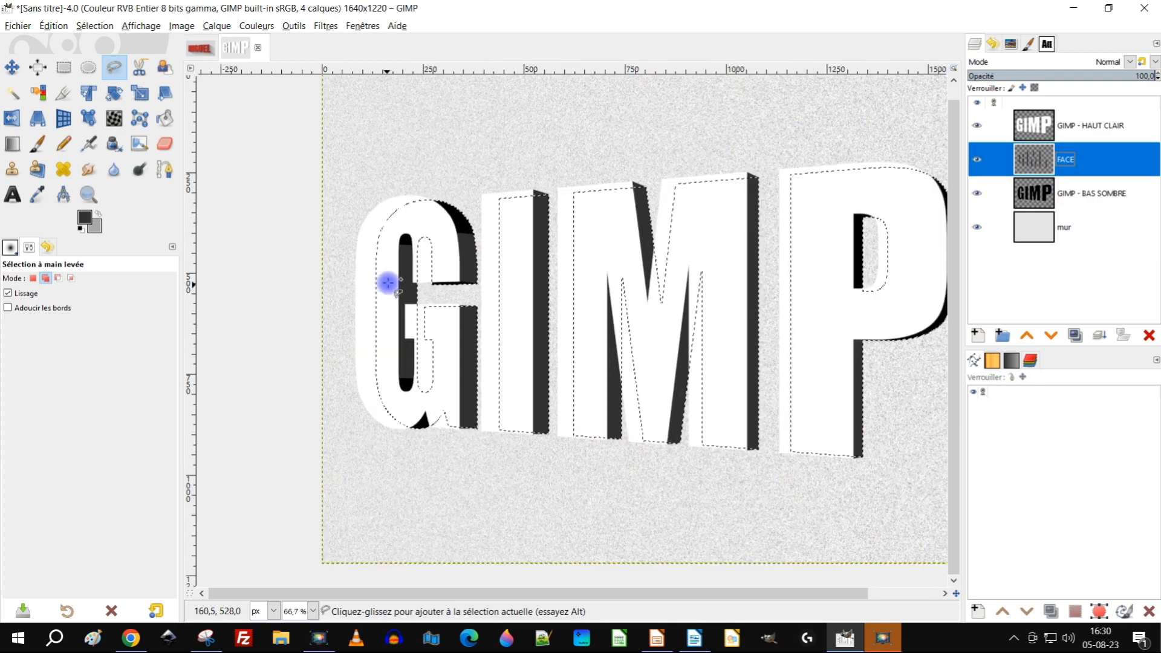
scroll(387, 282, "up", 2)
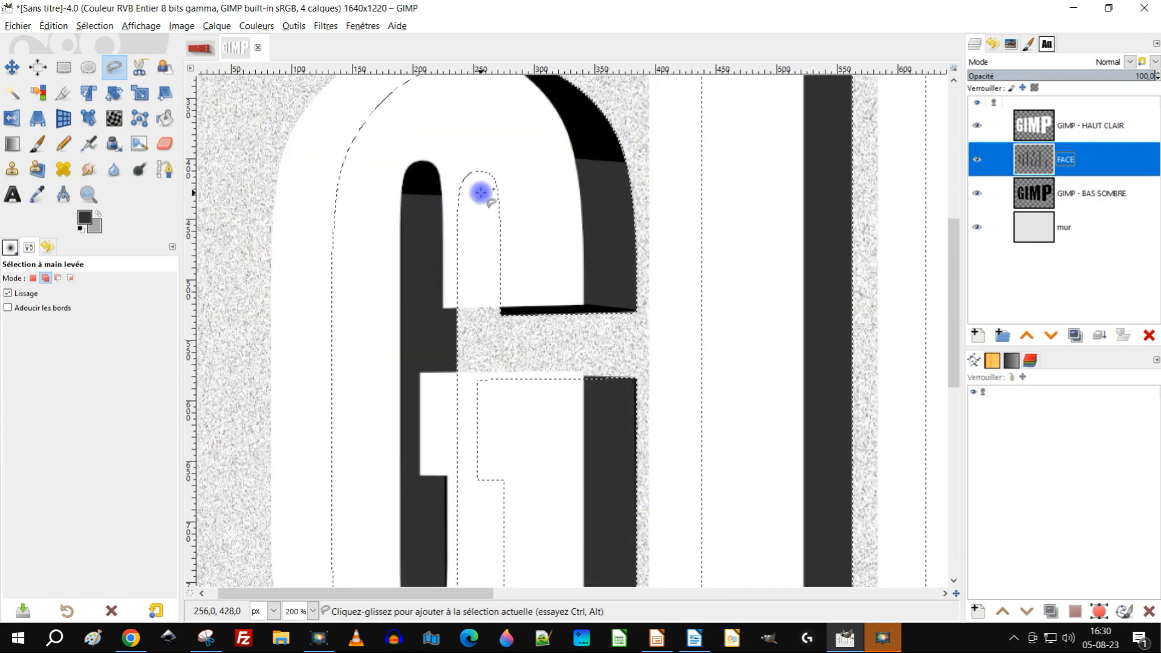
scroll(586, 145, "up", 5)
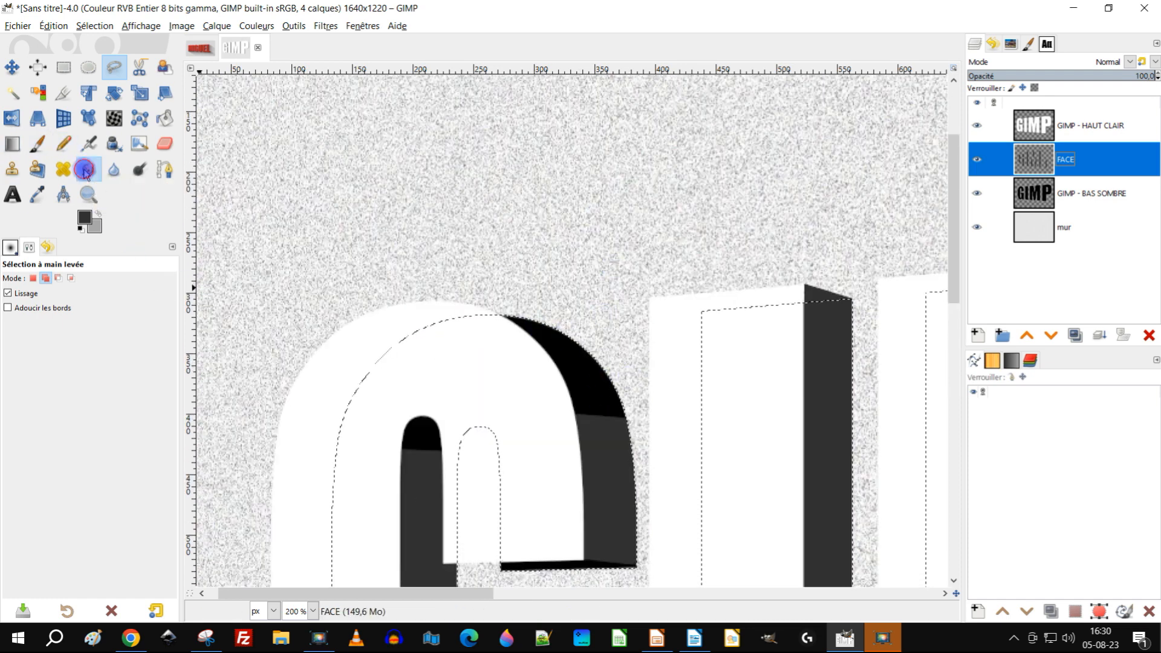
left_click(85, 171)
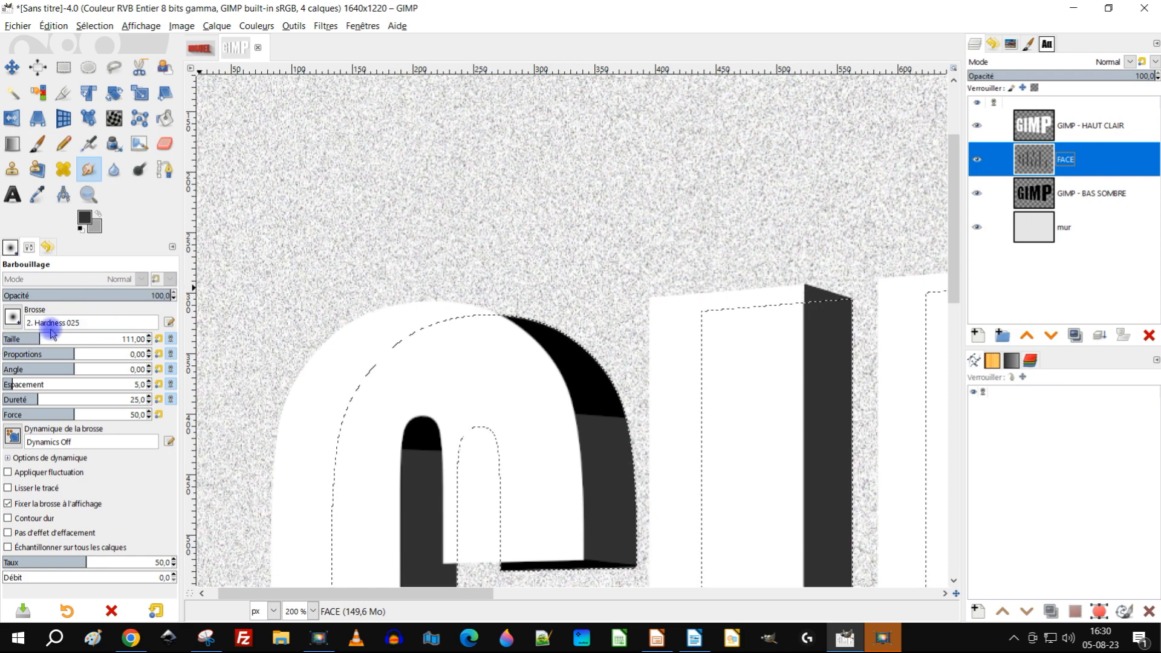
left_click(12, 317)
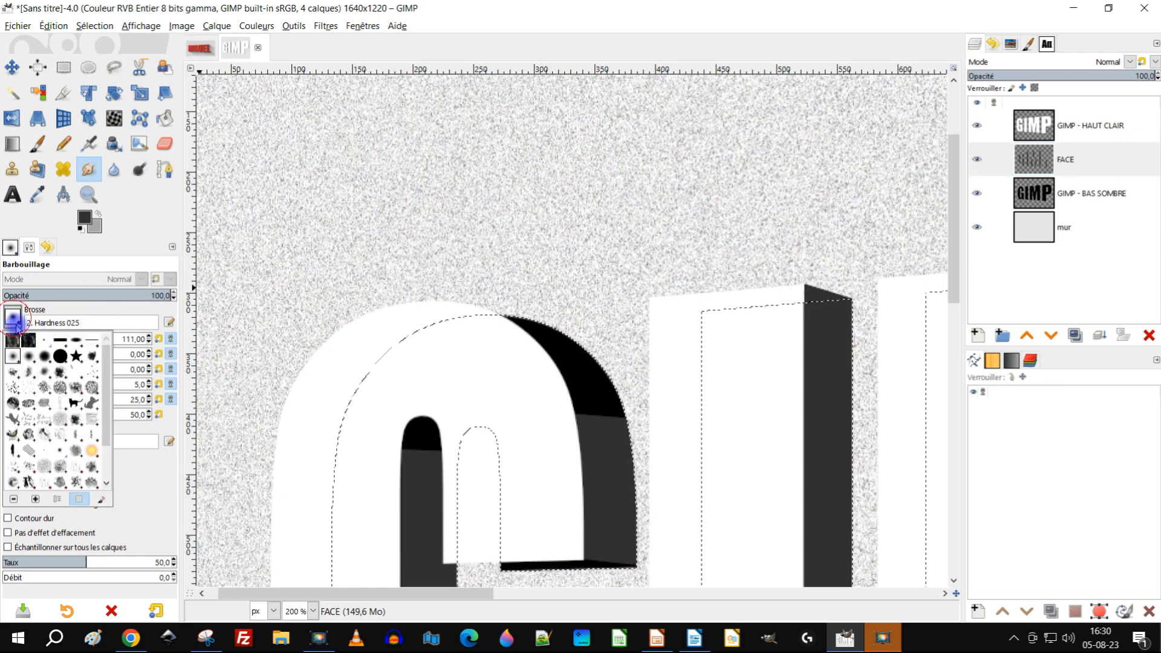
left_click(36, 361)
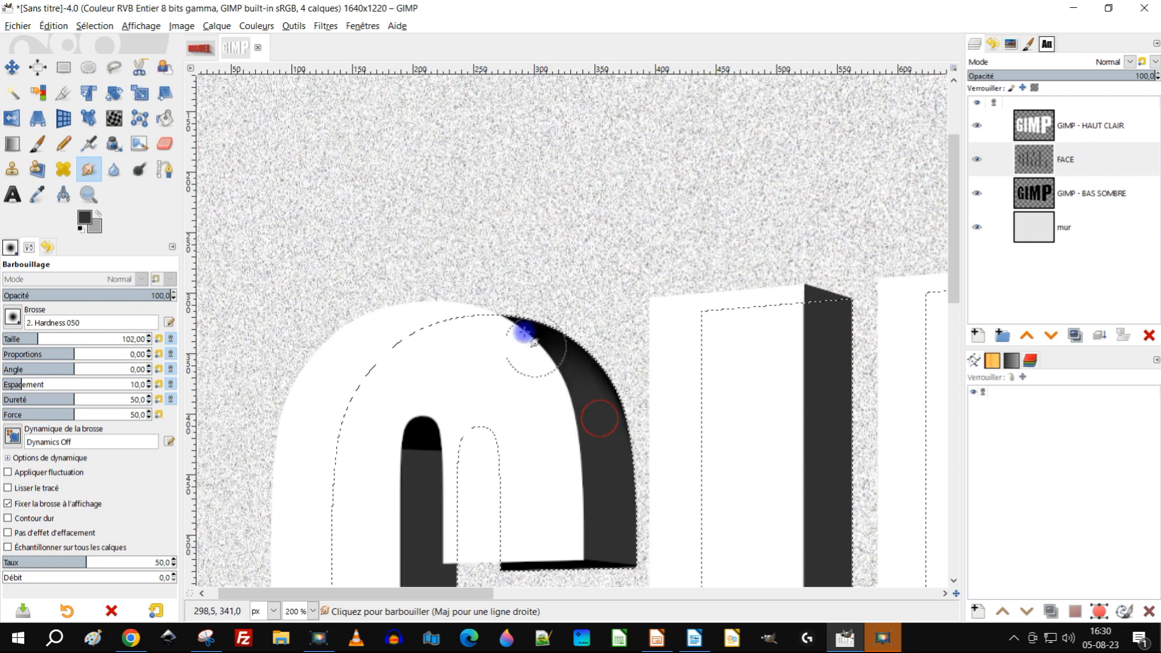
Smudge the dark grey of the G's upper outer side face up into the black part of its curve
mouse_move(599, 417)
left_mouse_down()
mouse_move(546, 346)
mouse_move(599, 400)
left_mouse_up()
mouse_move(532, 318)
left_mouse_down()
mouse_move(532, 333)
mouse_move(507, 327)
left_mouse_up()
scroll(662, 368, "down", 7)
scroll(659, 367, "up", 7)
left_click_drag(607, 413, 600, 389)
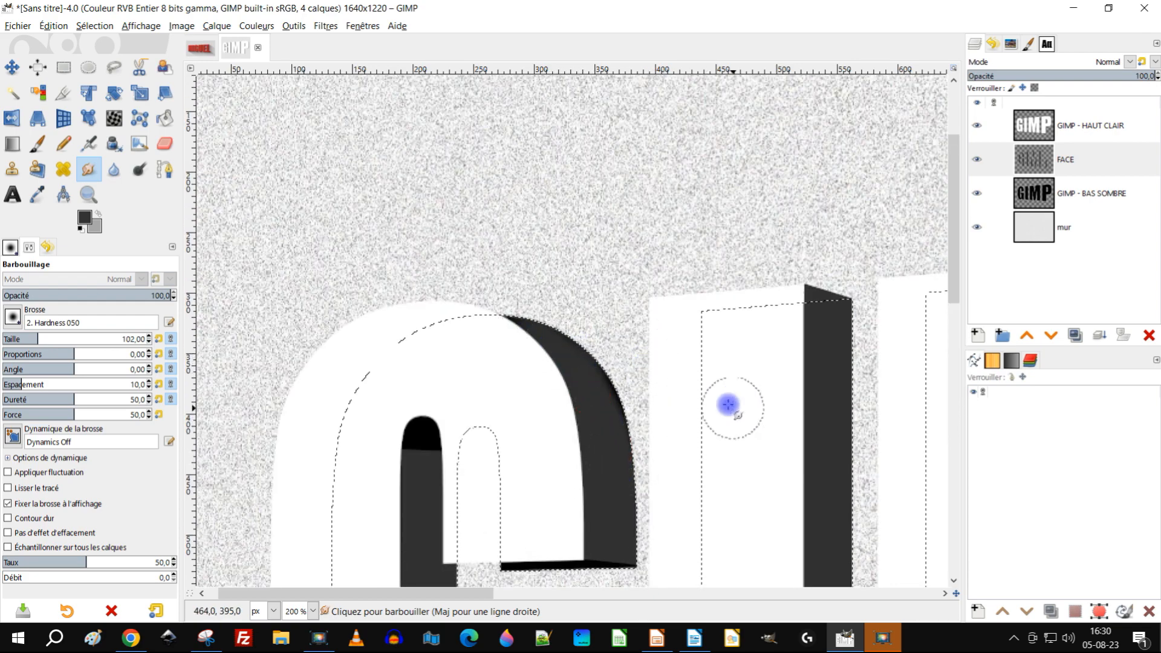
Smudge the dark grey strip upwards into the black rounded top of the G's inner opening
scroll(719, 393, "down", 6)
scroll(551, 272, "up", 2)
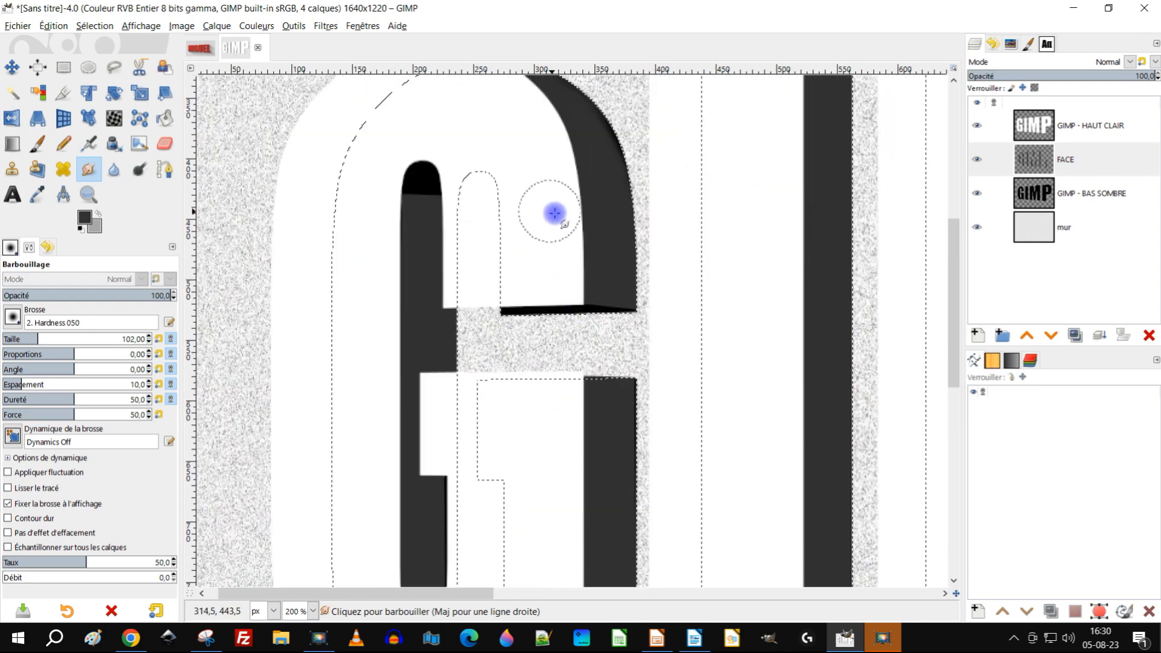
scroll(555, 214, "up", 2)
scroll(556, 246, "down", 2)
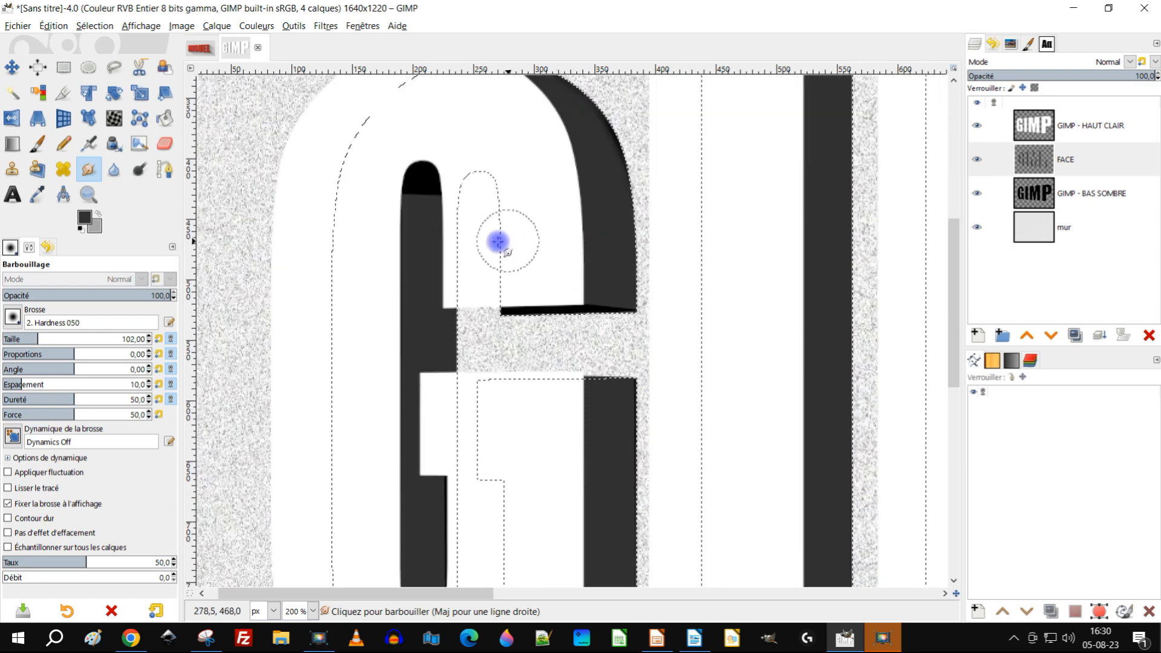
mouse_move(419, 222)
left_mouse_down()
mouse_move(415, 176)
mouse_move(419, 223)
mouse_move(420, 176)
mouse_move(422, 193)
left_mouse_up()
Smudge the dark grey into the black rounded bottom of the G's inner opening and touch up its top
scroll(465, 206, "down", 9)
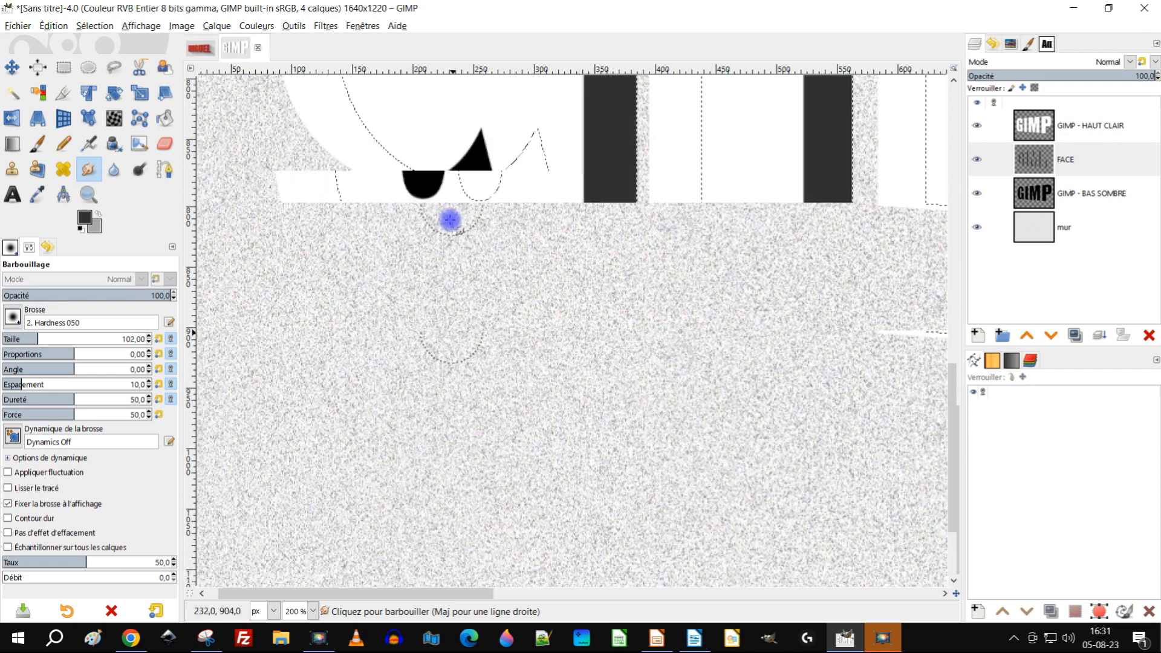
scroll(447, 254, "up", 6)
mouse_move(414, 395)
left_mouse_down()
mouse_move(425, 448)
mouse_move(483, 423)
mouse_move(428, 389)
mouse_move(436, 438)
mouse_move(480, 397)
left_mouse_up()
scroll(487, 232, "up", 7)
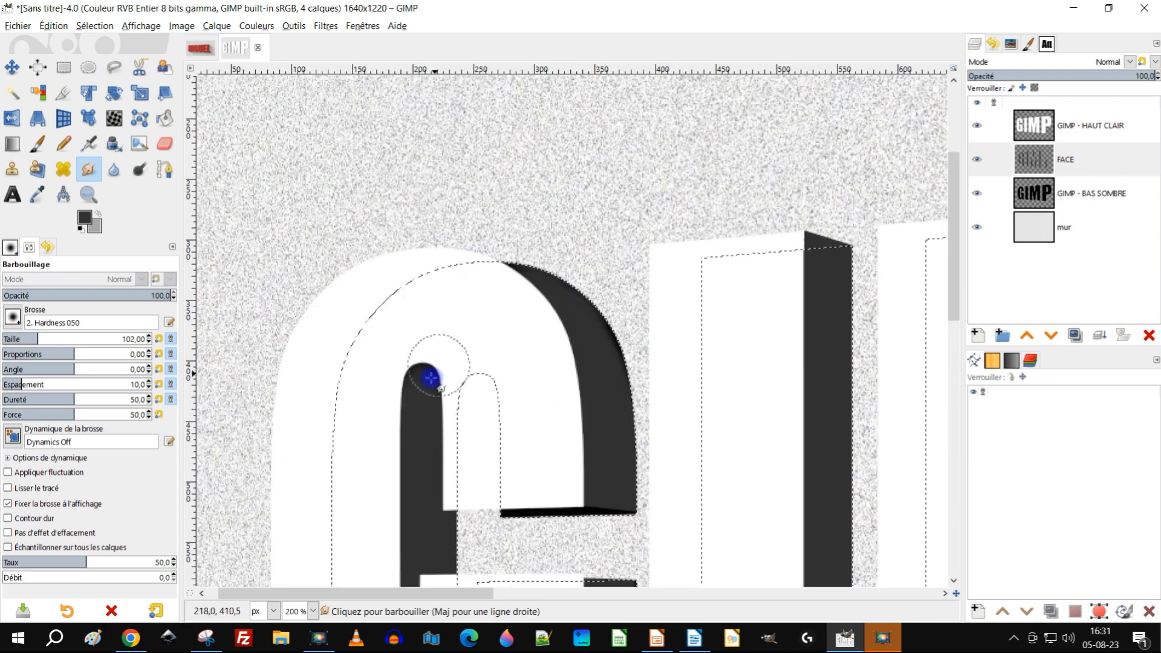
scroll(442, 396, "down", 5)
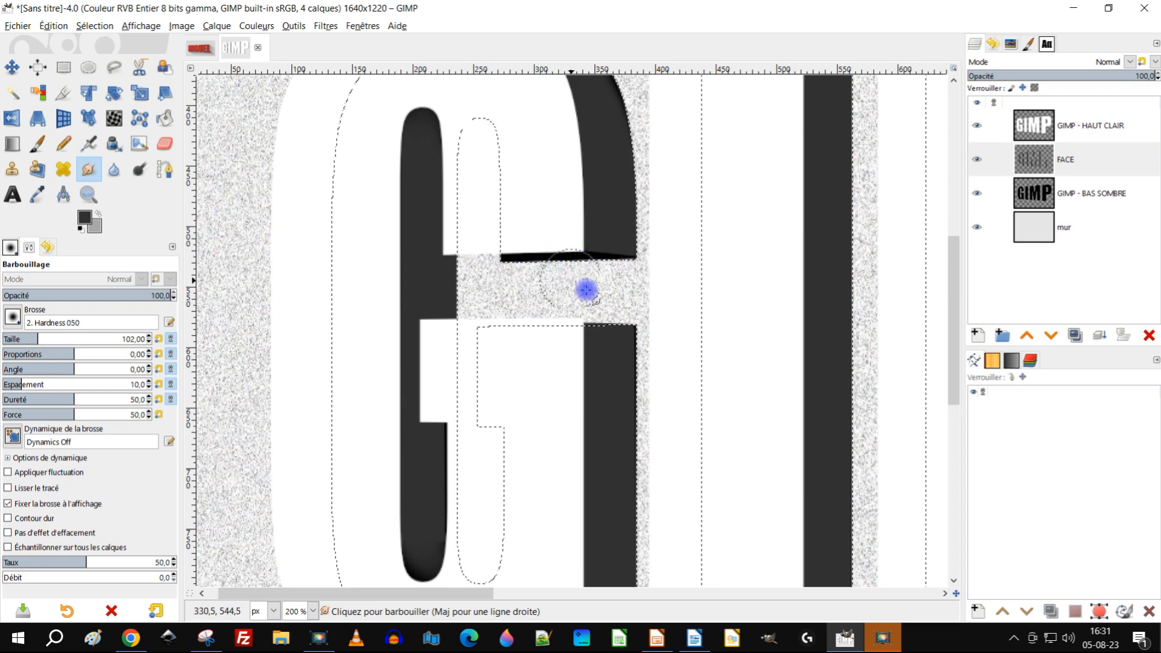
scroll(624, 295, "down", 5)
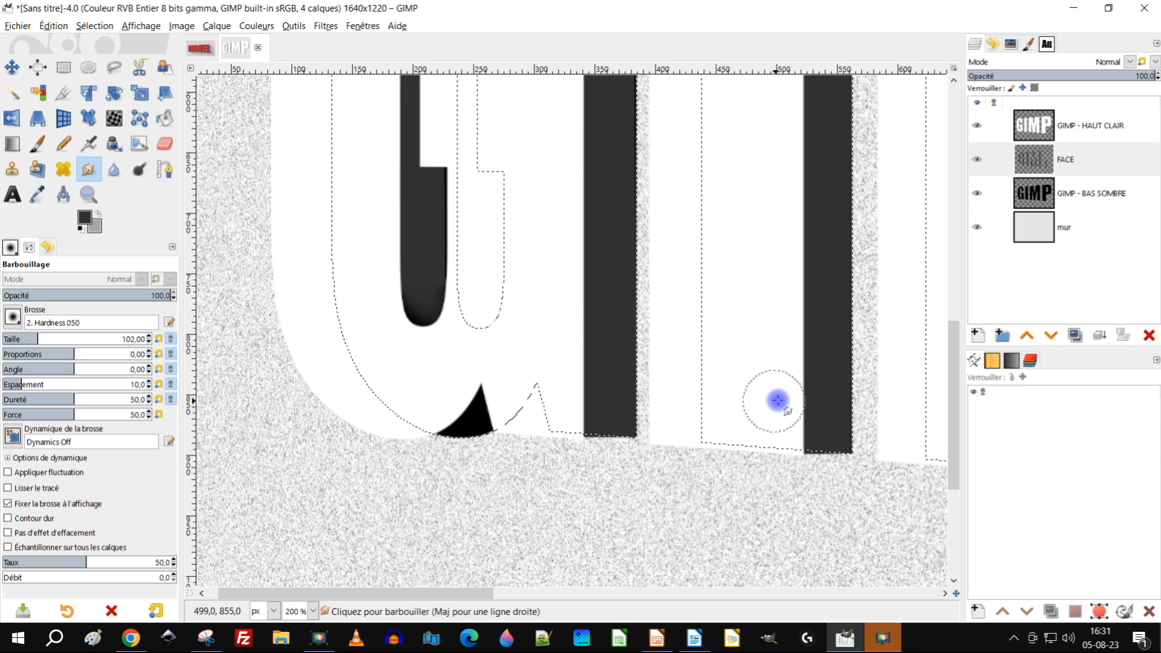
Examine the side faces of the I, M and P, including the P's inner opening and outer curve
scroll(858, 434, "up", 4)
left_click_drag(858, 428, 376, 223)
scroll(681, 295, "down", 3)
scroll(777, 316, "up", 3)
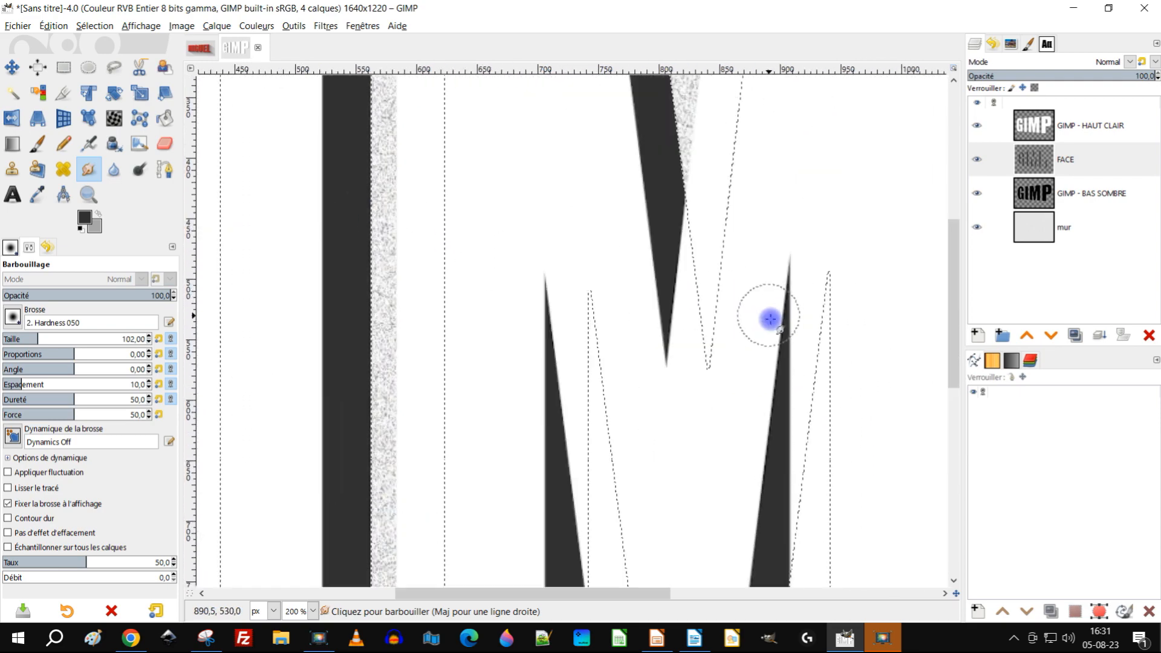
scroll(782, 313, "down", 2)
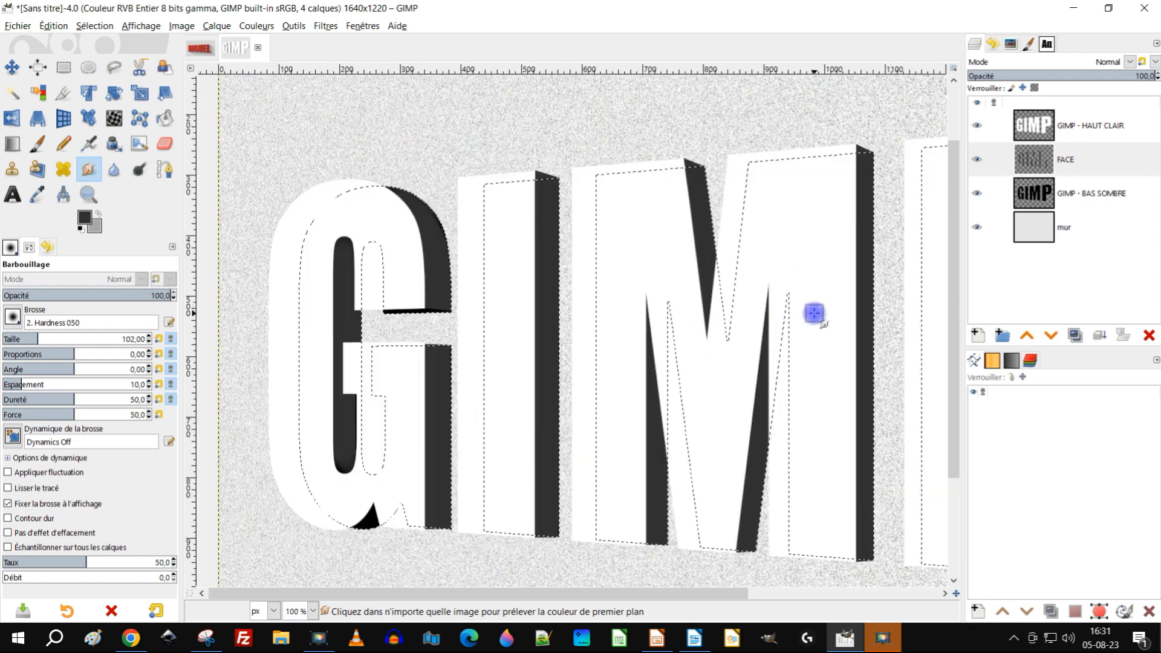
left_click_drag(819, 319, 630, 282)
left_click_drag(744, 291, 674, 314)
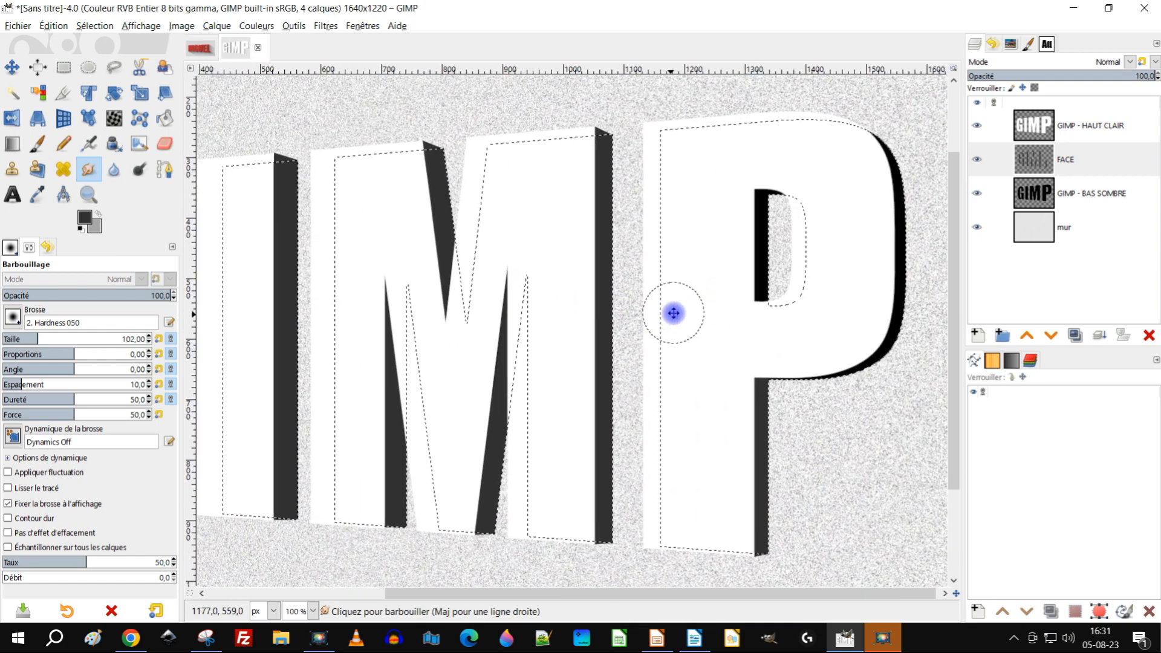
scroll(768, 236, "up", 5)
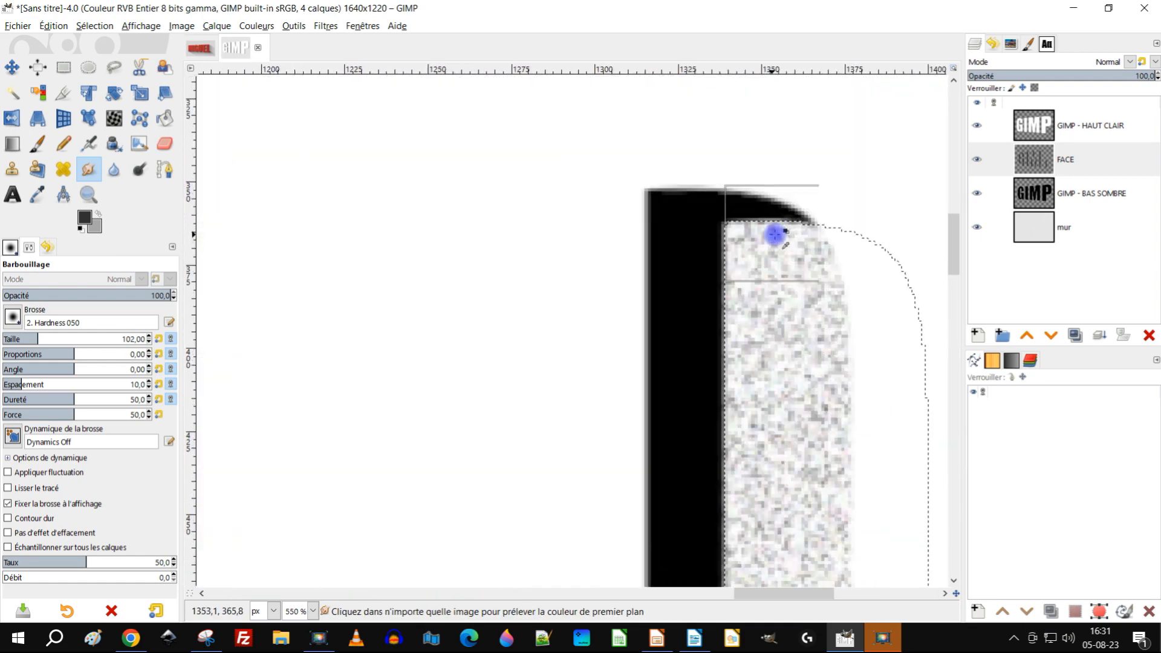
mouse_move(677, 234)
left_mouse_down()
mouse_move(734, 197)
mouse_move(777, 198)
mouse_move(720, 216)
mouse_move(674, 212)
mouse_move(726, 191)
mouse_move(771, 199)
mouse_move(721, 212)
mouse_move(750, 213)
left_mouse_up()
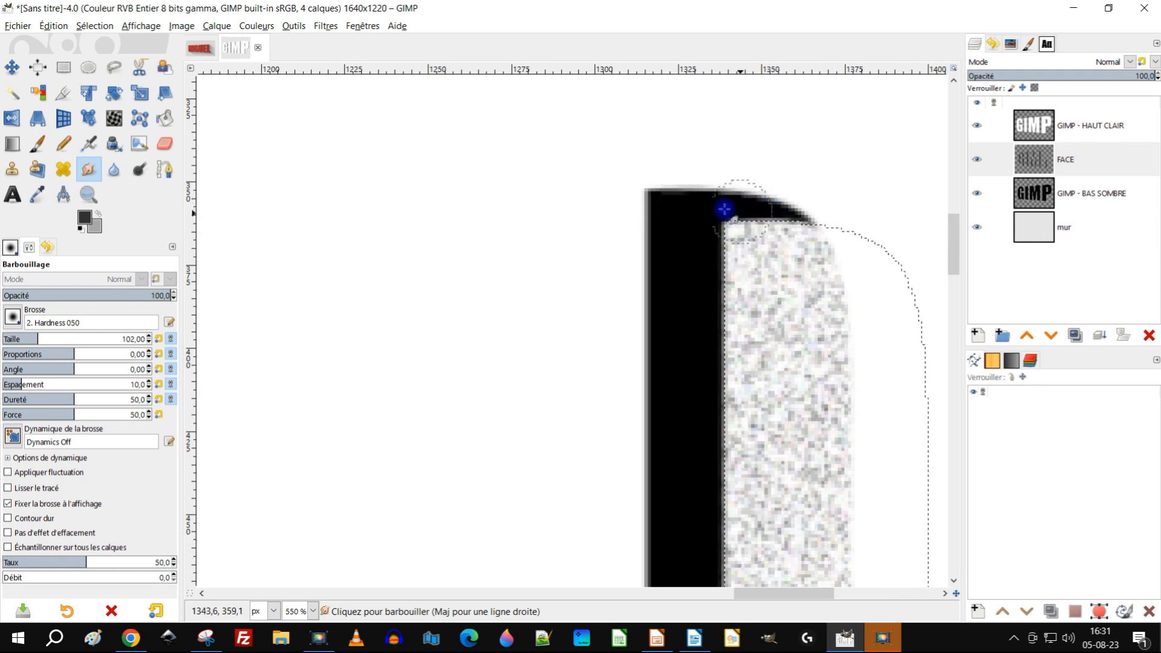
left_click_drag(669, 207, 725, 194)
scroll(772, 228, "down", 5)
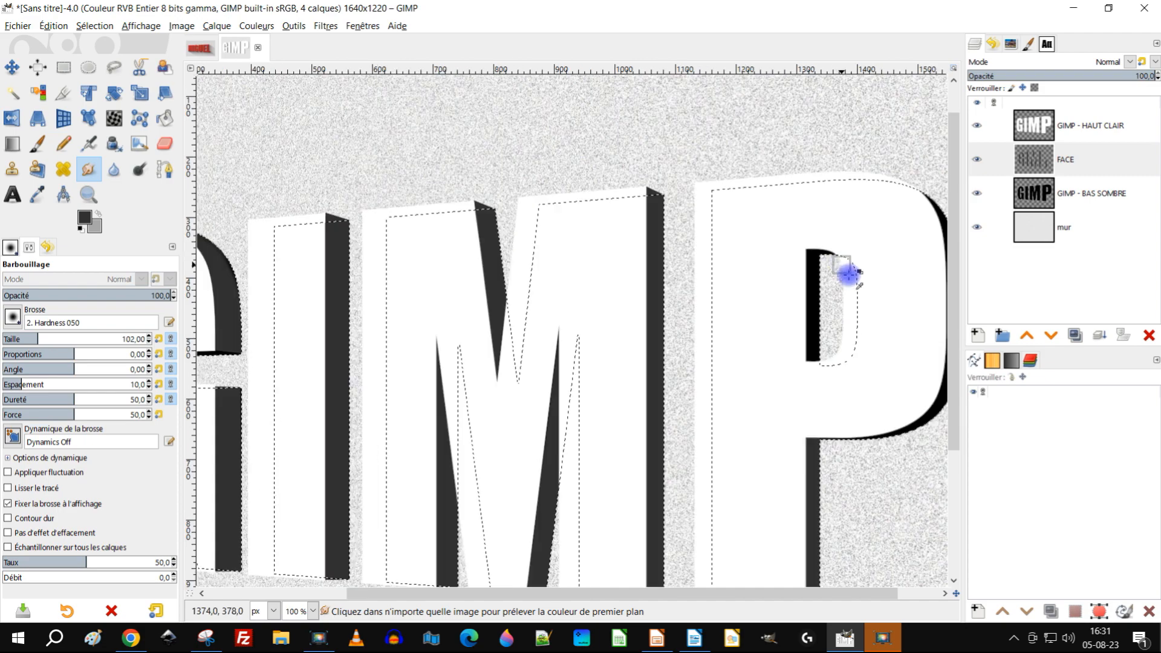
left_click_drag(863, 335, 718, 466)
scroll(719, 450, "up", 1)
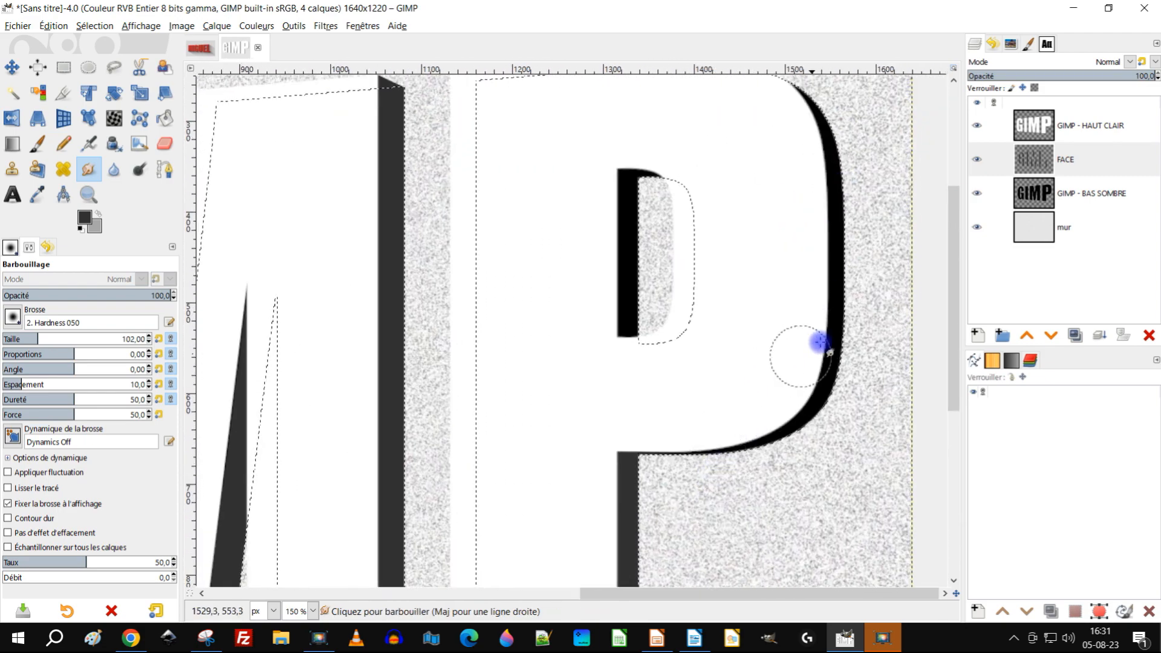
scroll(807, 302, "down", 2)
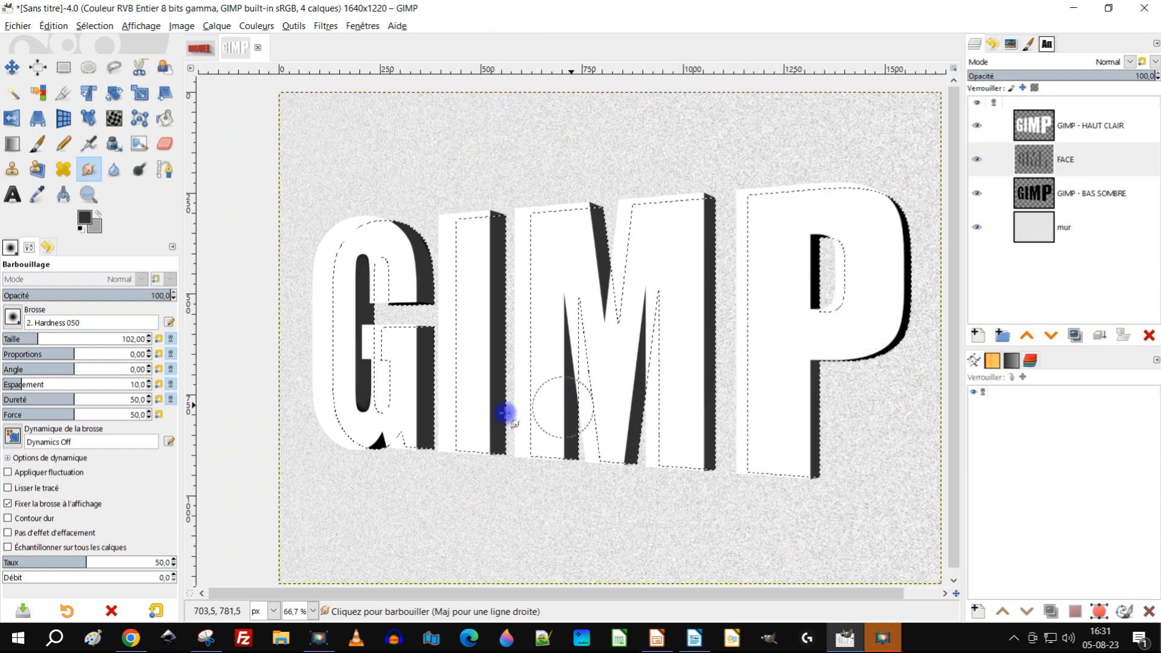
Clear the current selection of the letter shapes
scroll(381, 469, "up", 3)
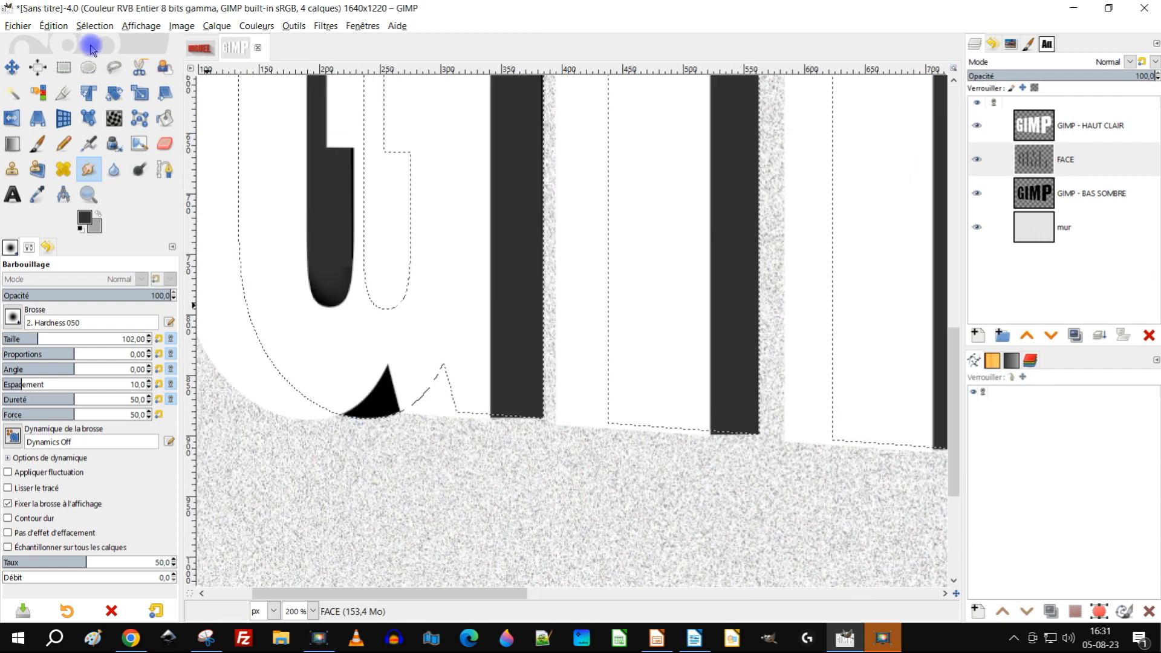
left_click(94, 26)
left_click(105, 57)
scroll(369, 447, "up", 2)
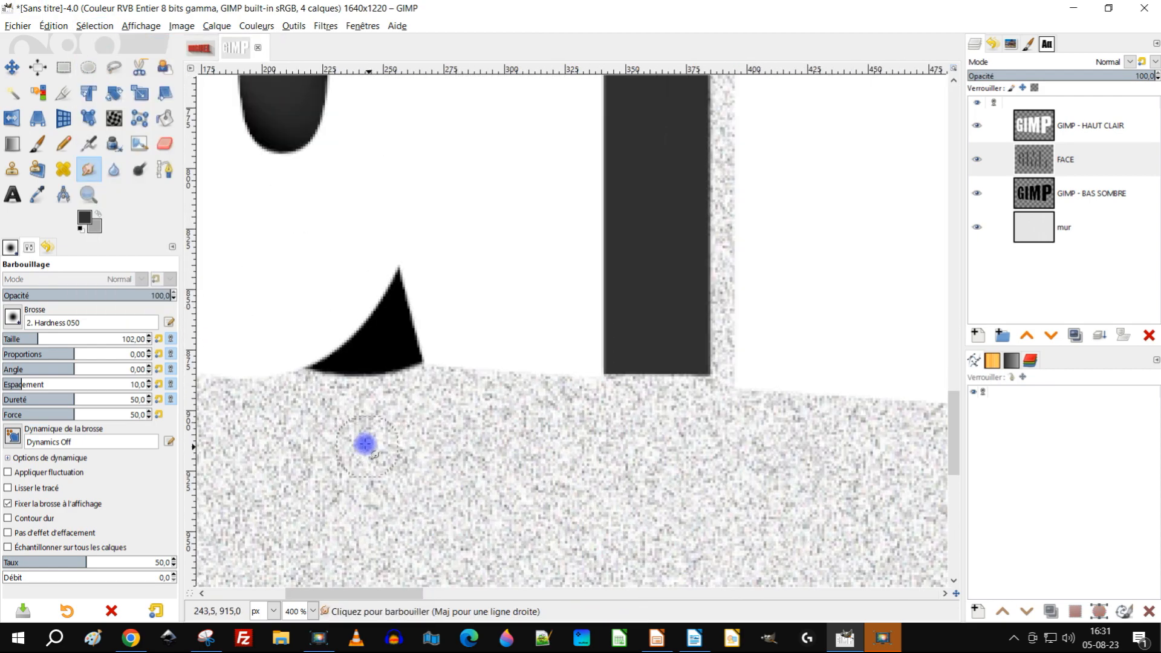
scroll(393, 387, "down", 1)
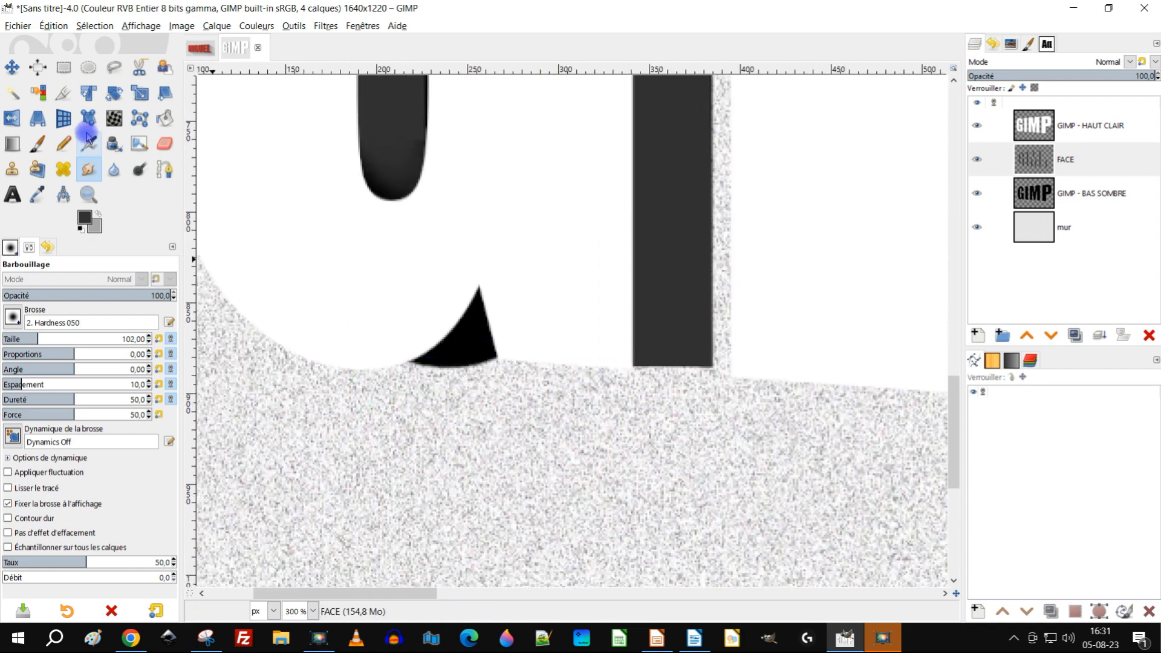
Select the black wedge at the bottom of the G with a closed Free Select outline
left_click(116, 68)
scroll(433, 453, "up", 1)
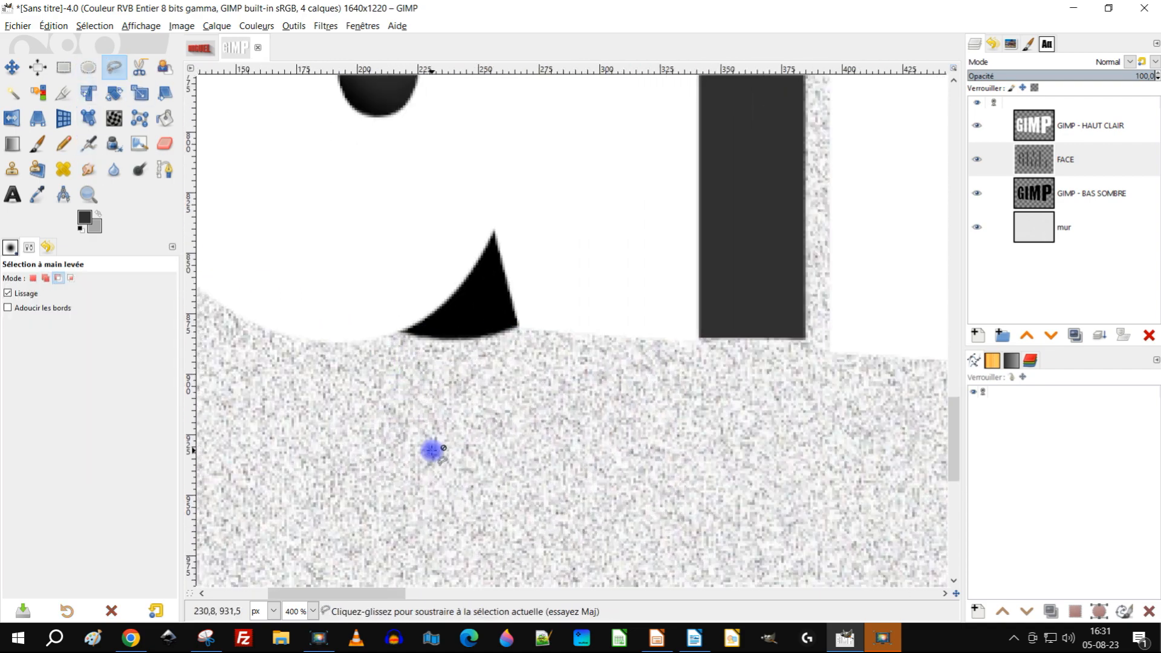
left_click(517, 325)
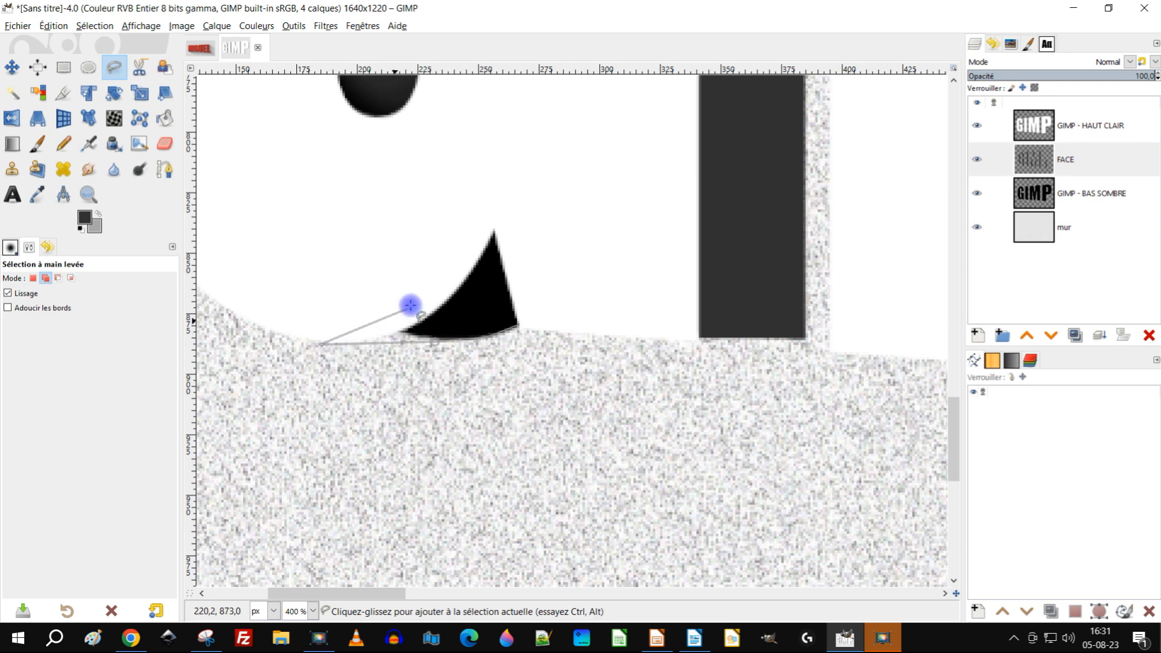
left_click(483, 211)
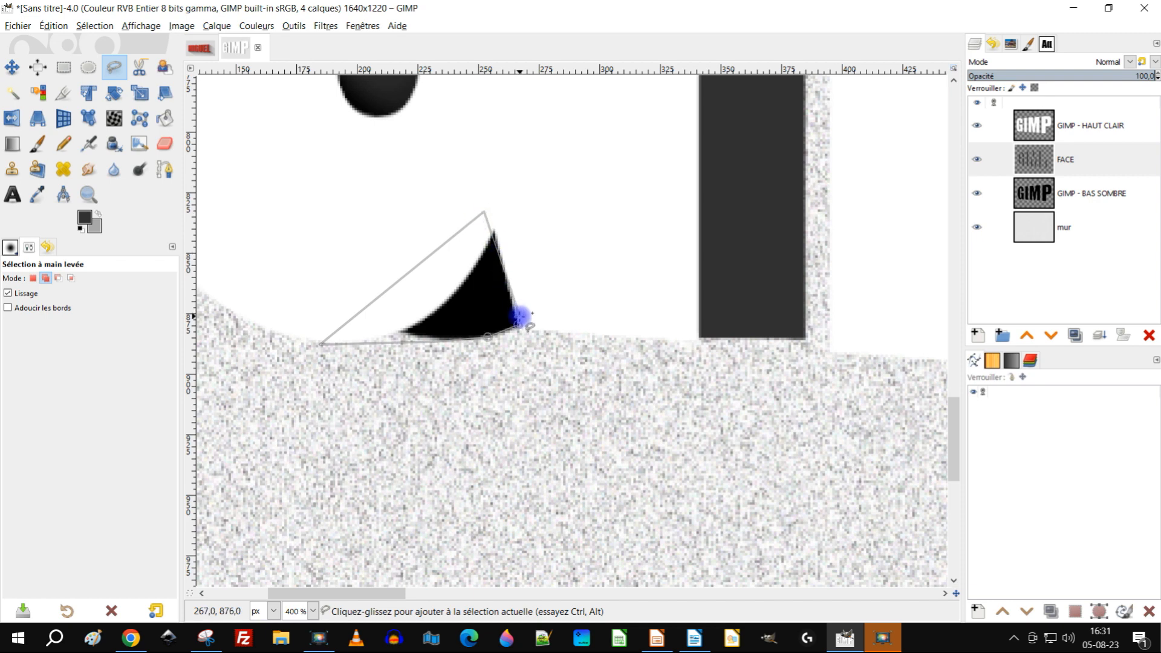
left_click(518, 324)
key("Return")
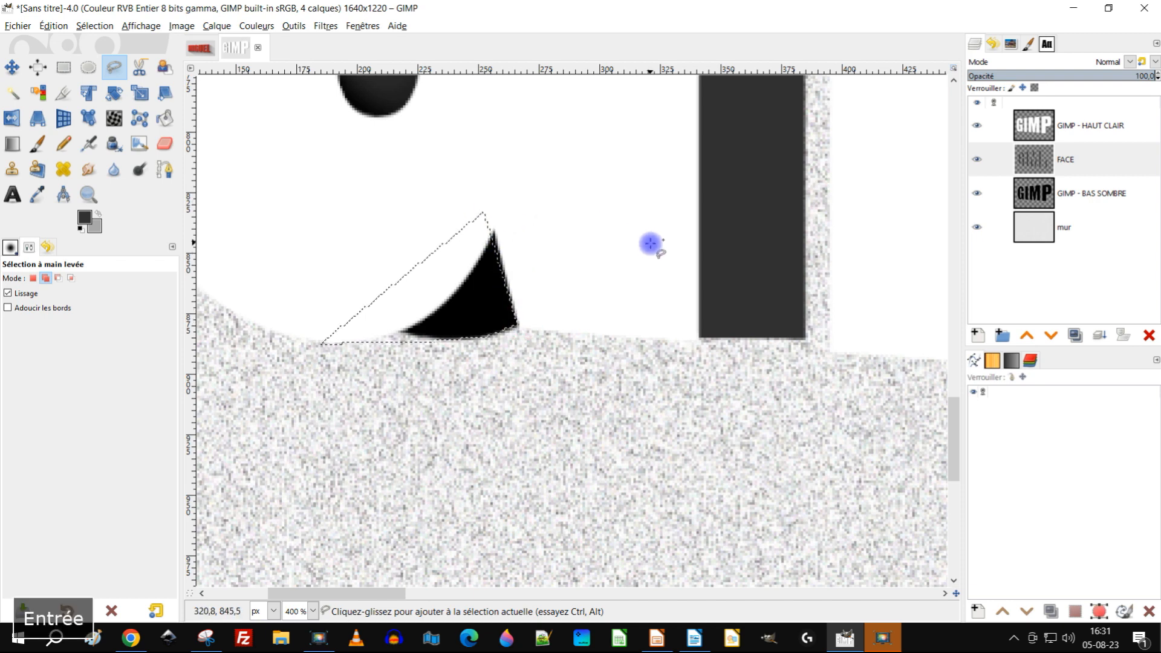
Add the side face of the G's lower stem to the selection with a closed Free Select outline in add mode
scroll(644, 266, "up", 5)
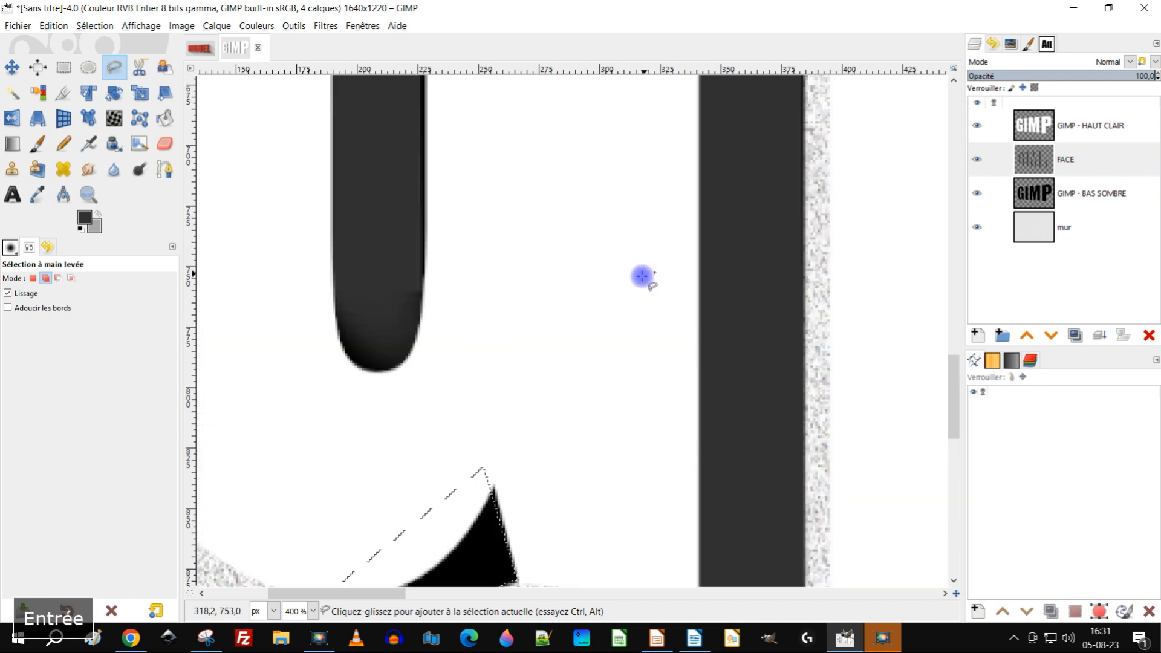
left_click(45, 279)
scroll(730, 339, "down", 3, "ctrl")
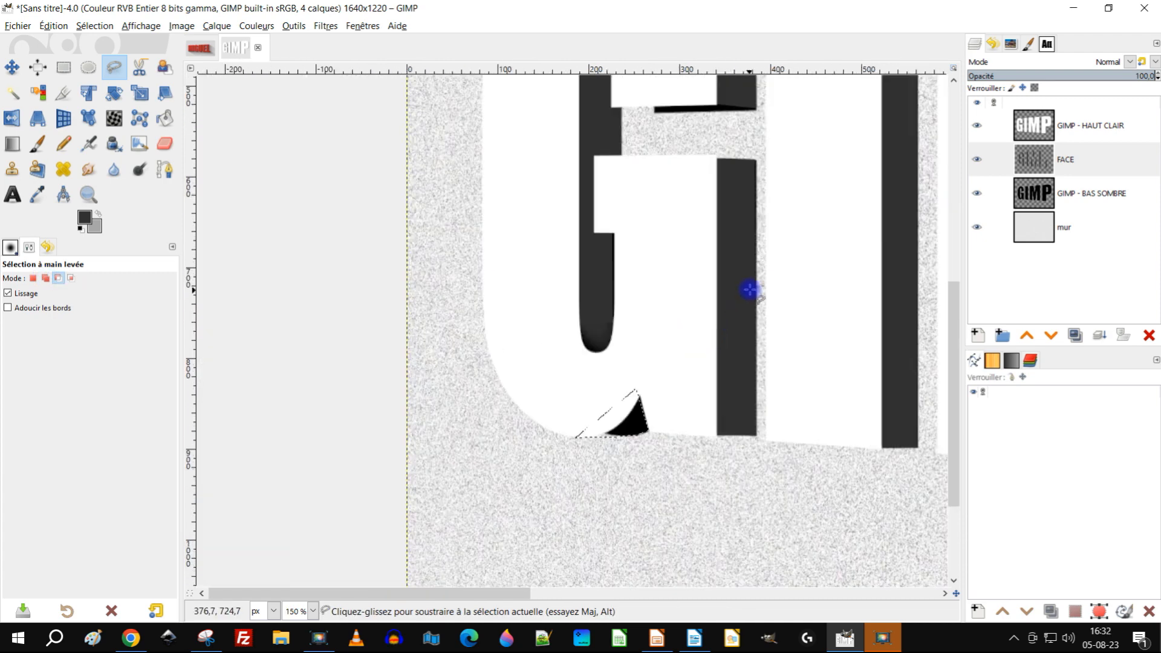
scroll(683, 266, "up", 4, "ctrl")
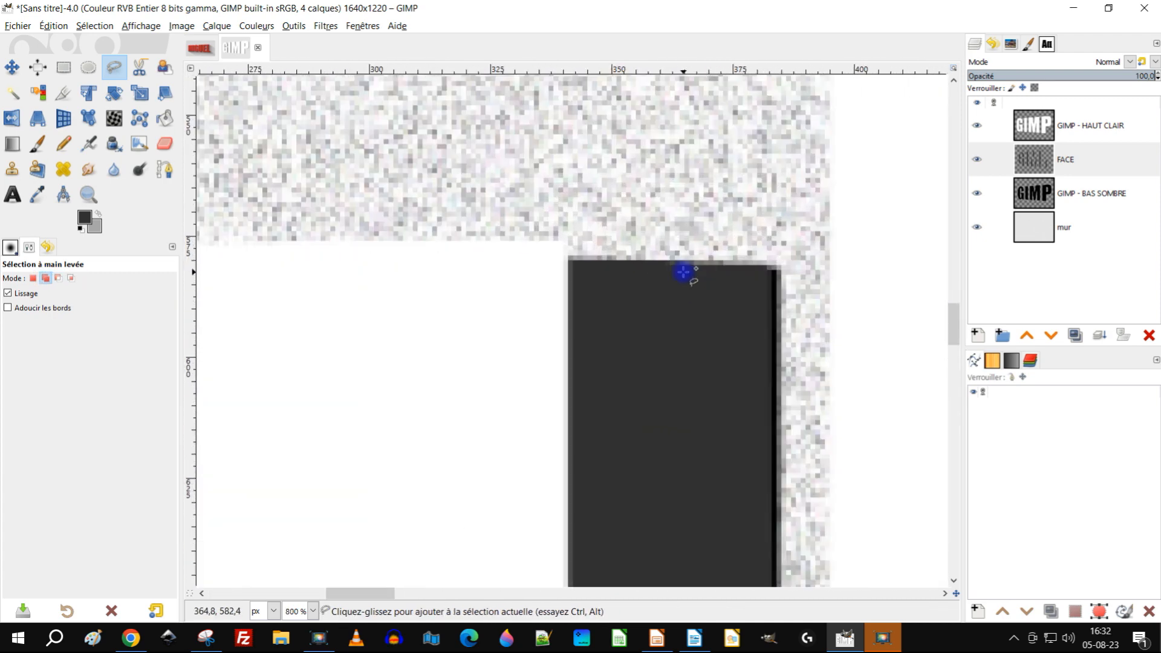
left_click(566, 241)
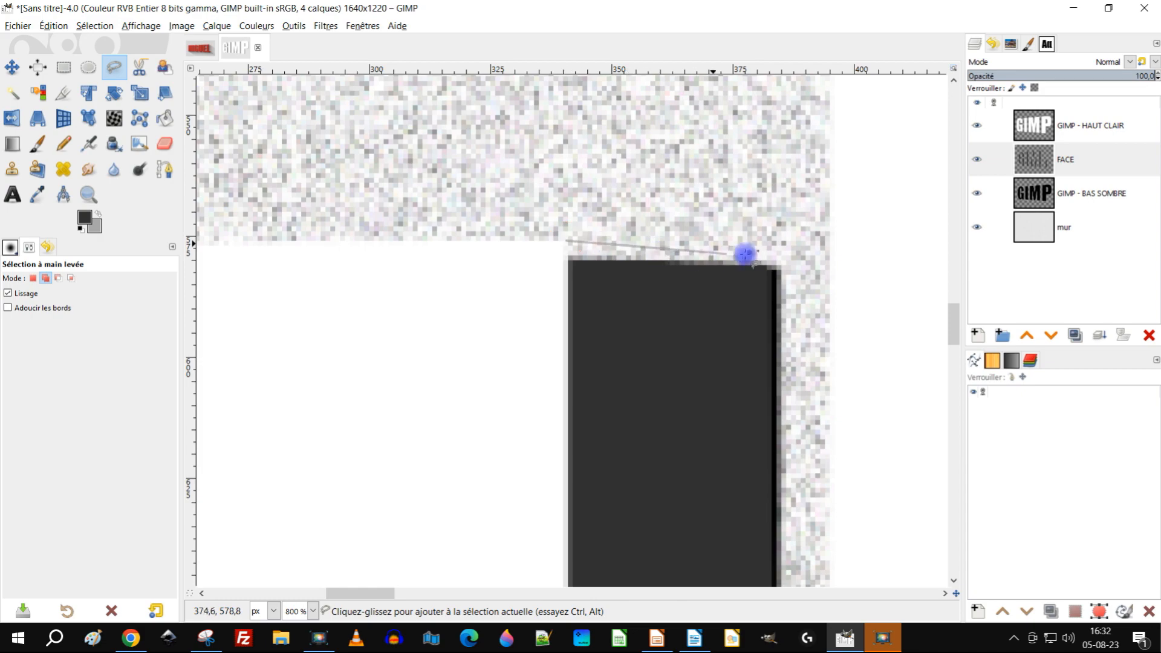
scroll(791, 271, "down", 5, "ctrl")
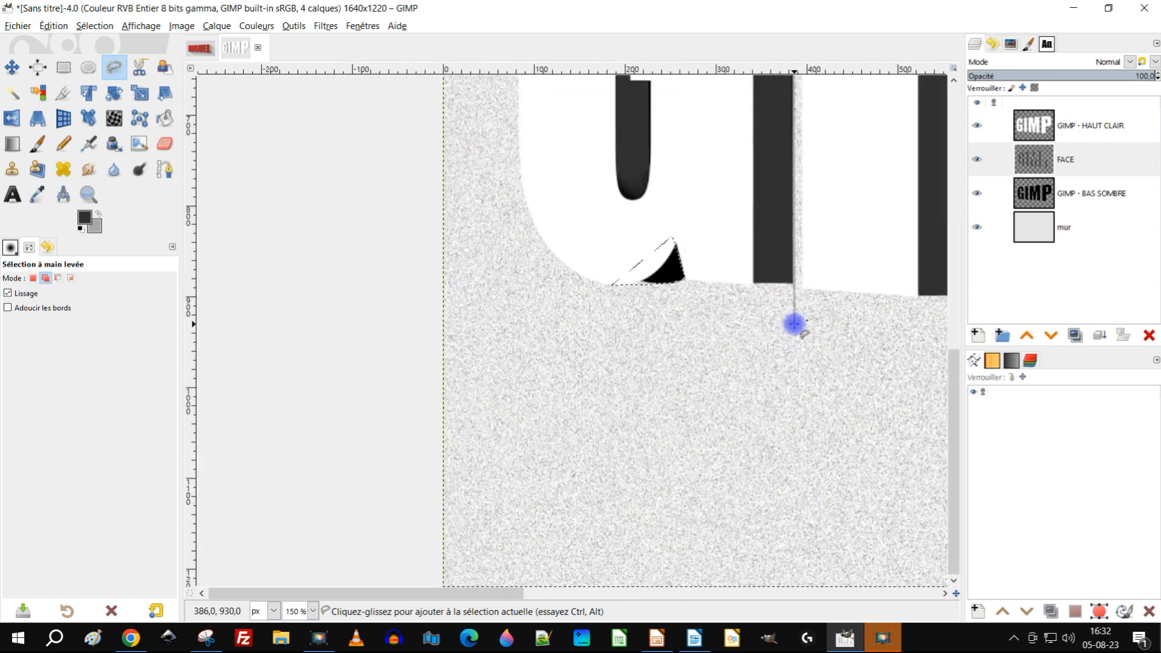
scroll(788, 415, "up", 3, "ctrl")
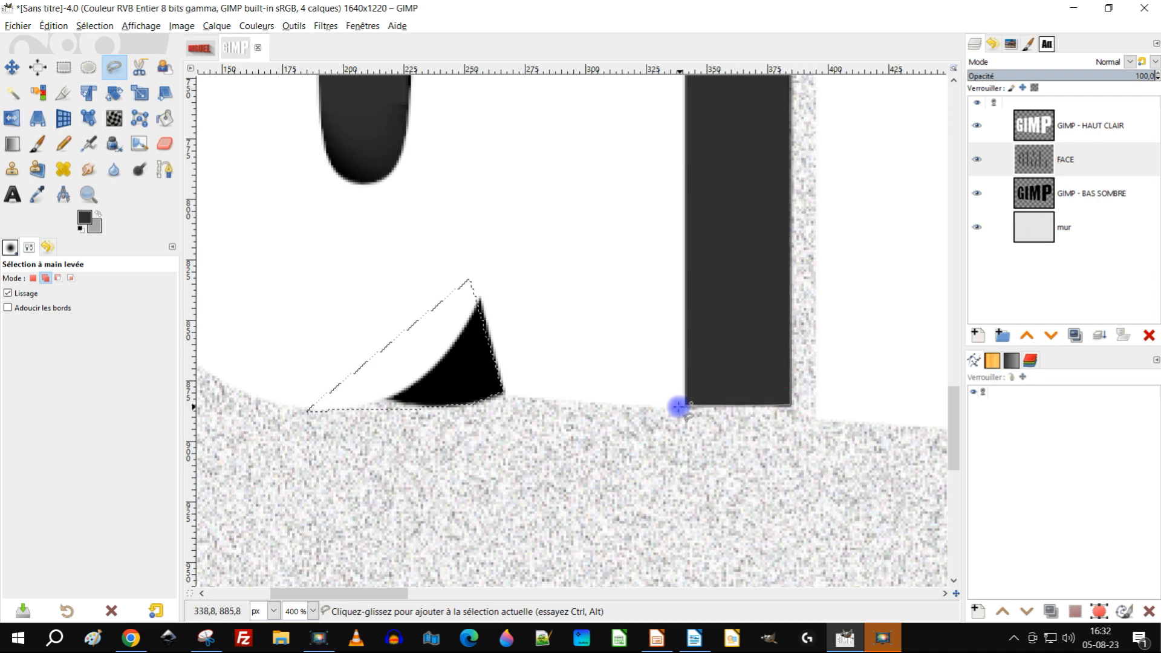
scroll(684, 406, "up", 10)
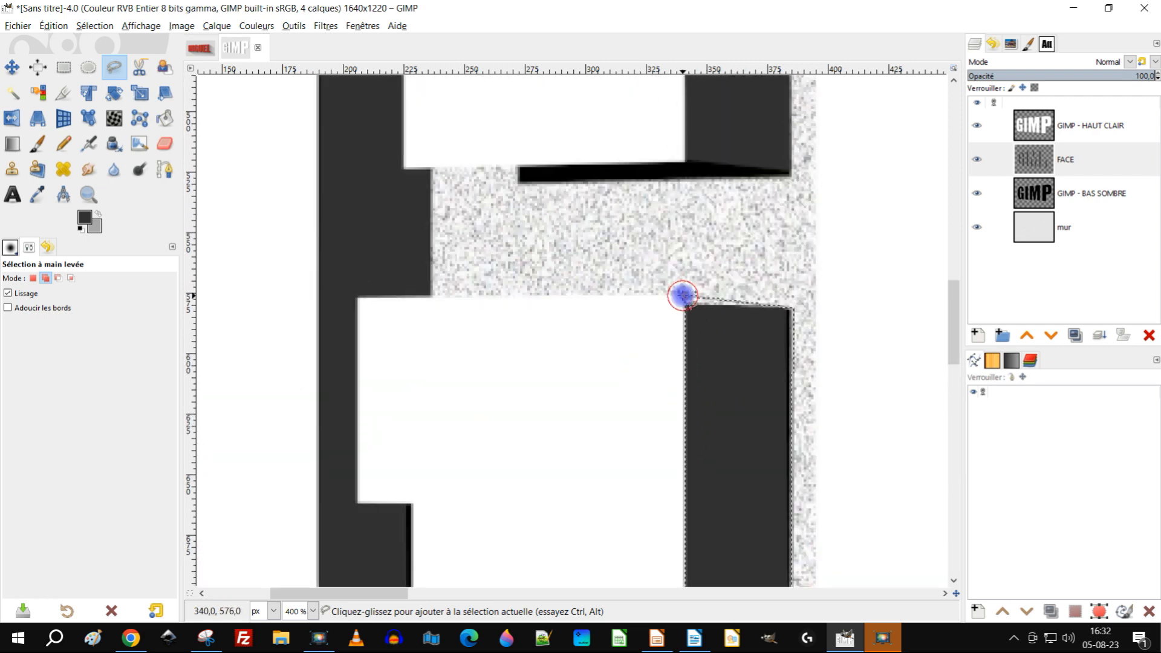
key("Return")
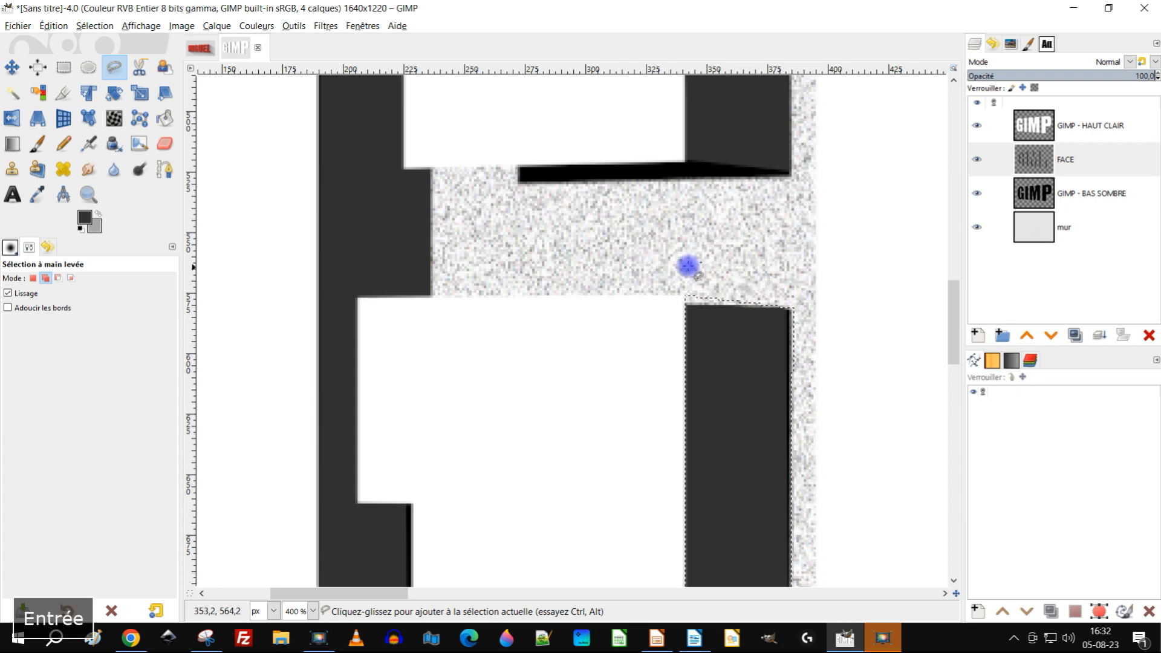
Add the black underside of the G's upper arm to the selection with a closed Free Select outline
left_click(405, 169)
left_click(516, 182)
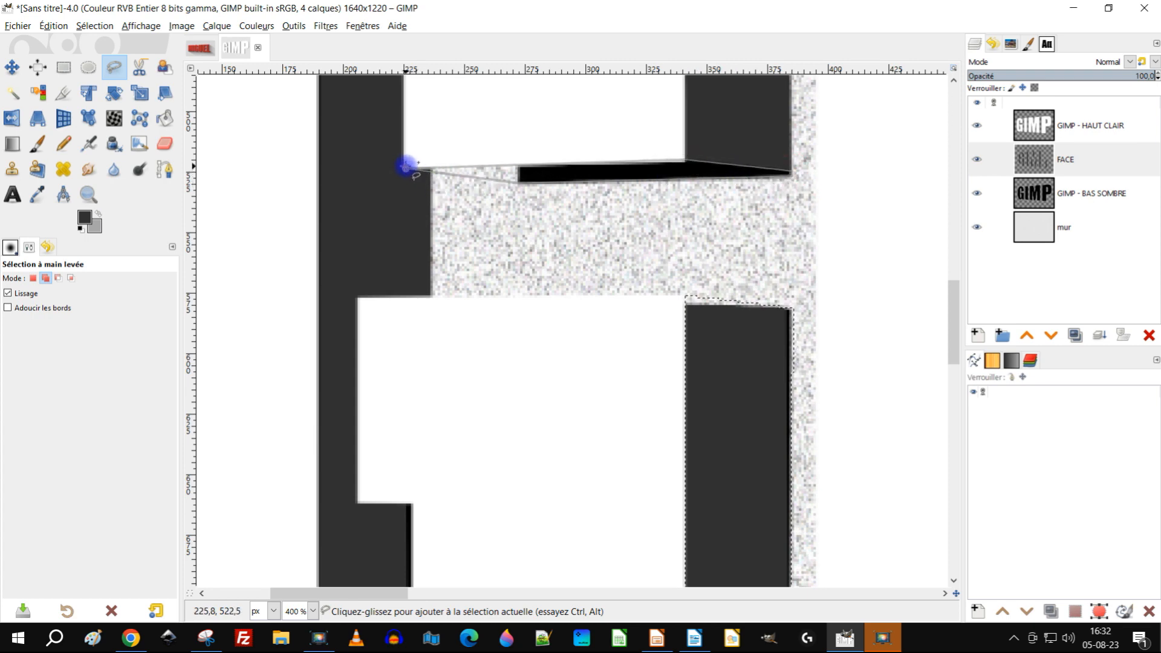
key("Return")
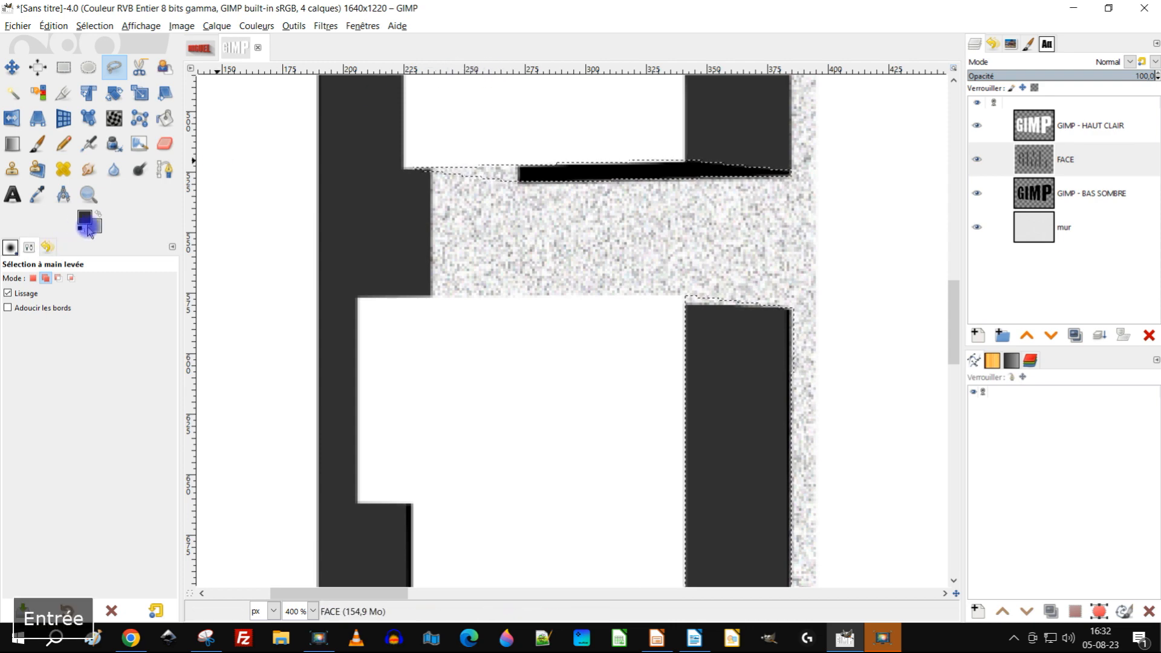
Try filling the selected G faces with the light grey background colour and compare them with the other letters
left_click_drag(104, 225, 632, 212)
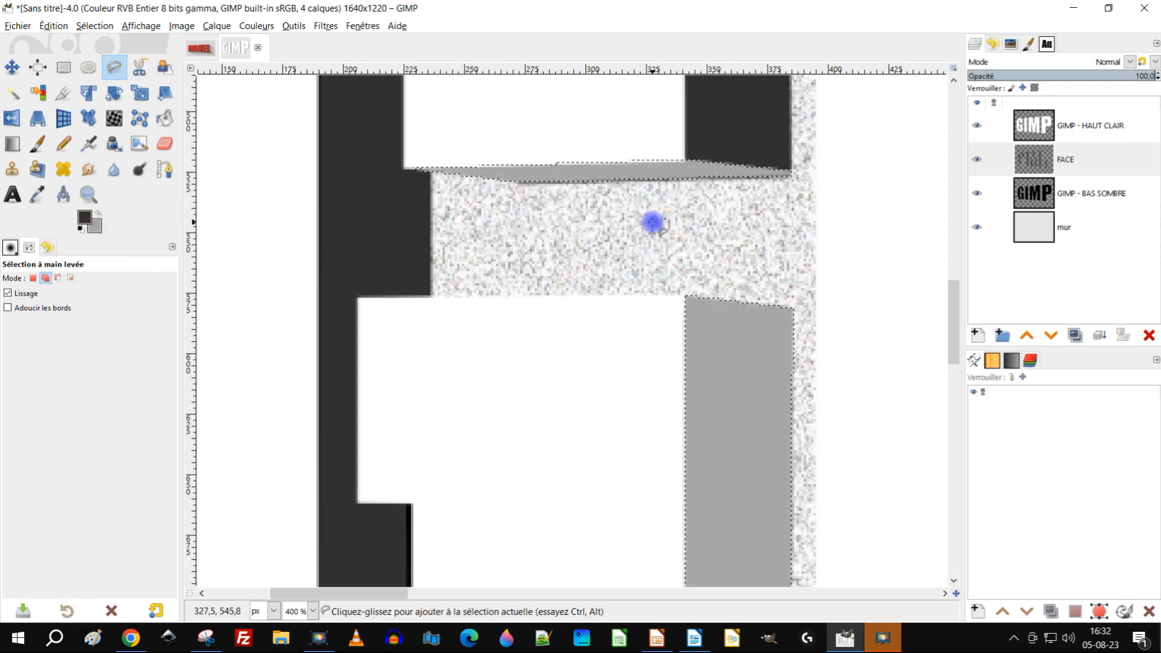
scroll(650, 230, "down", 6)
scroll(649, 230, "up", 3)
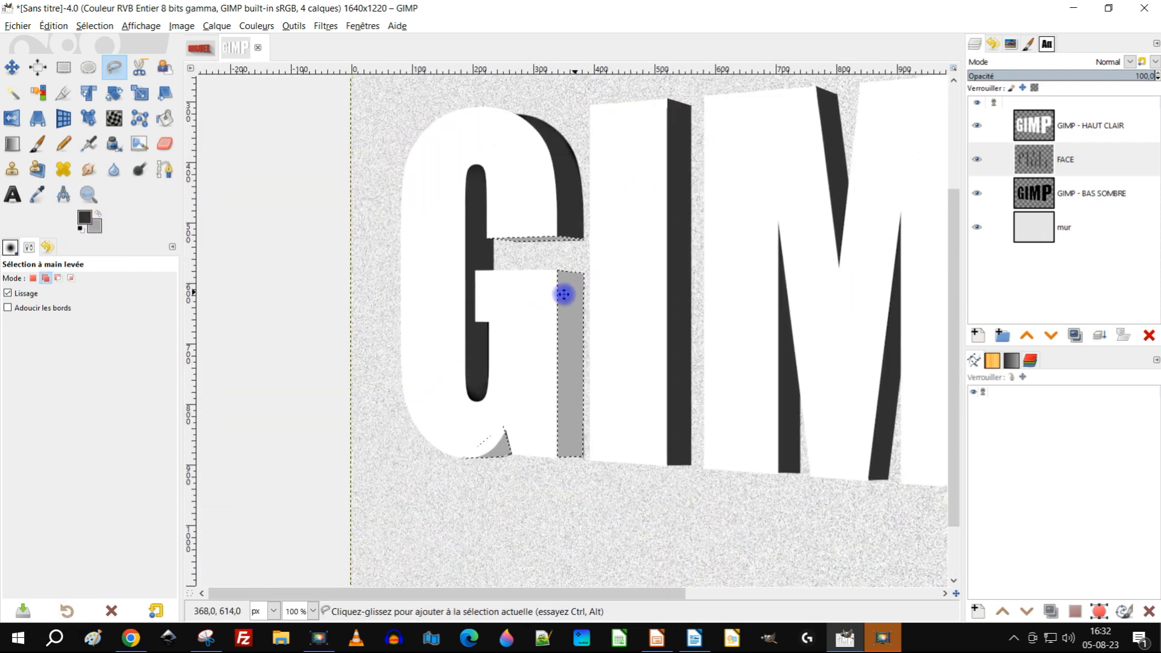
left_click_drag(699, 312, 635, 320)
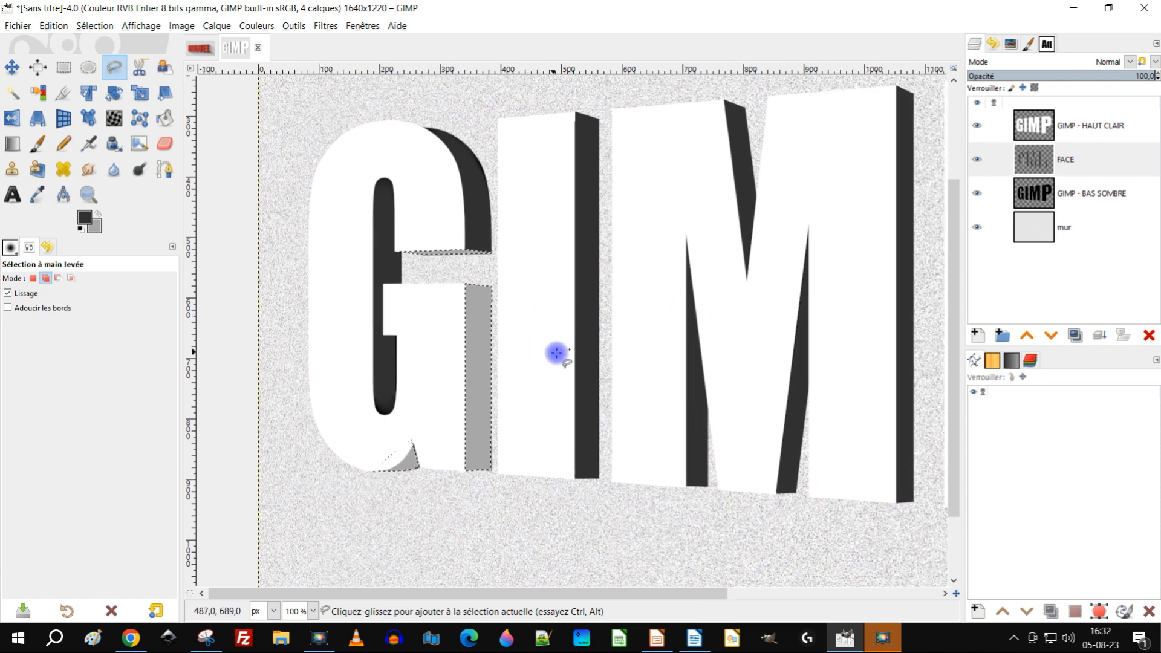
left_click_drag(637, 362, 593, 370)
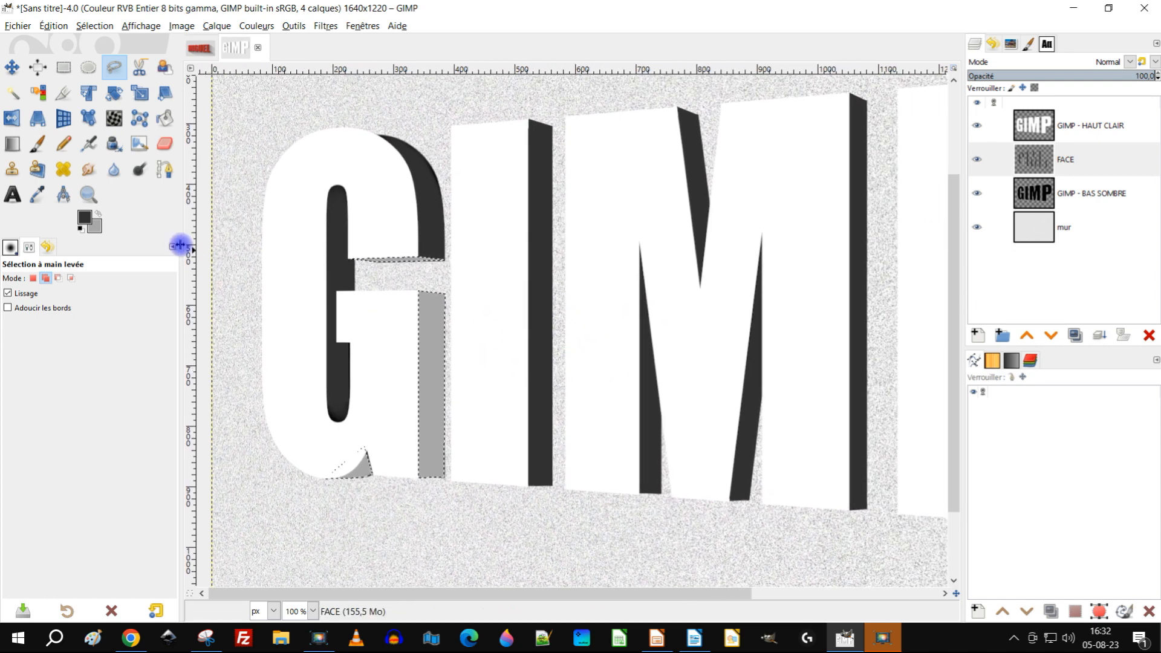
Fill the selected G faces on the FACE layer with the dark grey foreground colour 323232
left_click_drag(88, 219, 429, 326)
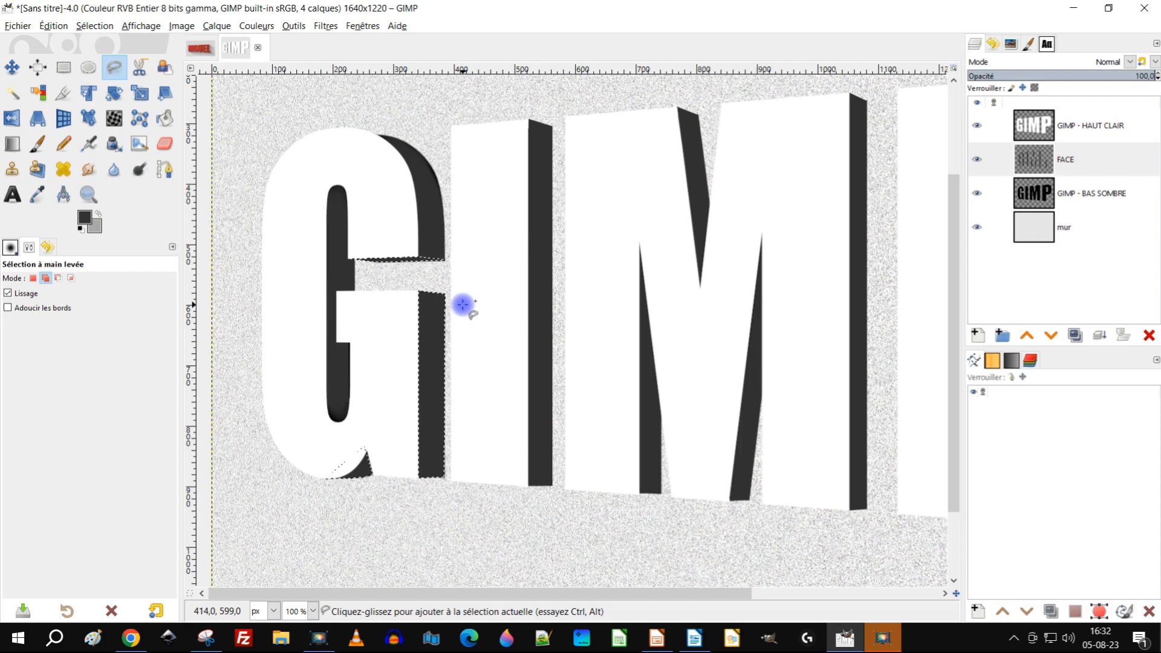
scroll(445, 259, "up", 4)
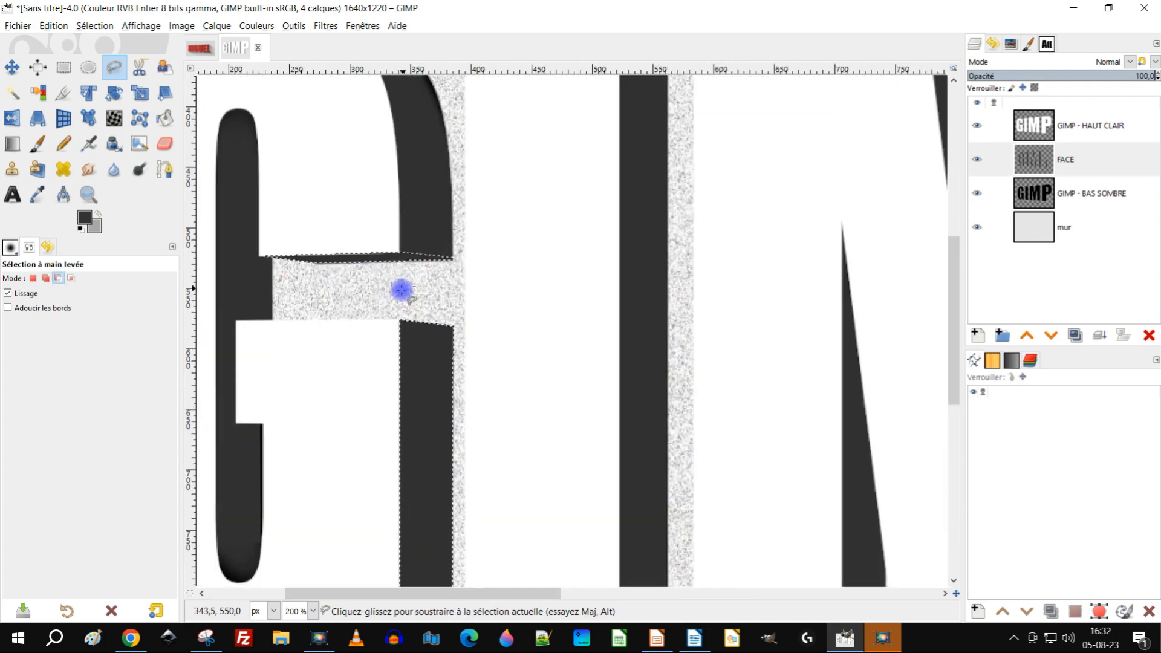
left_click(85, 218)
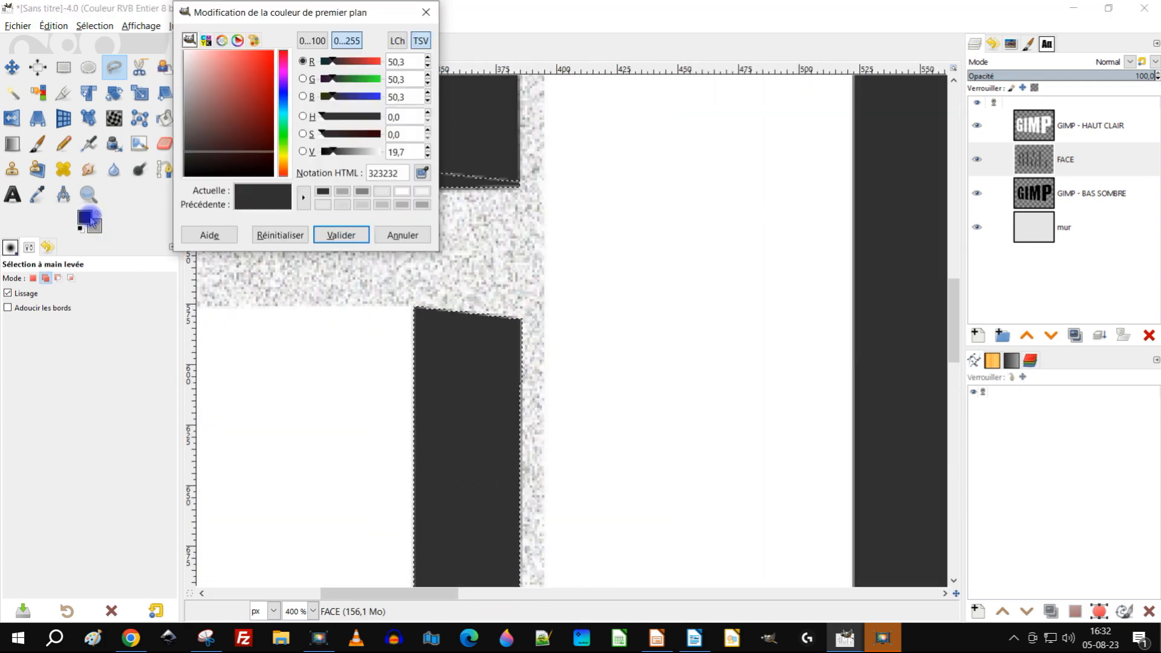
left_click(396, 235)
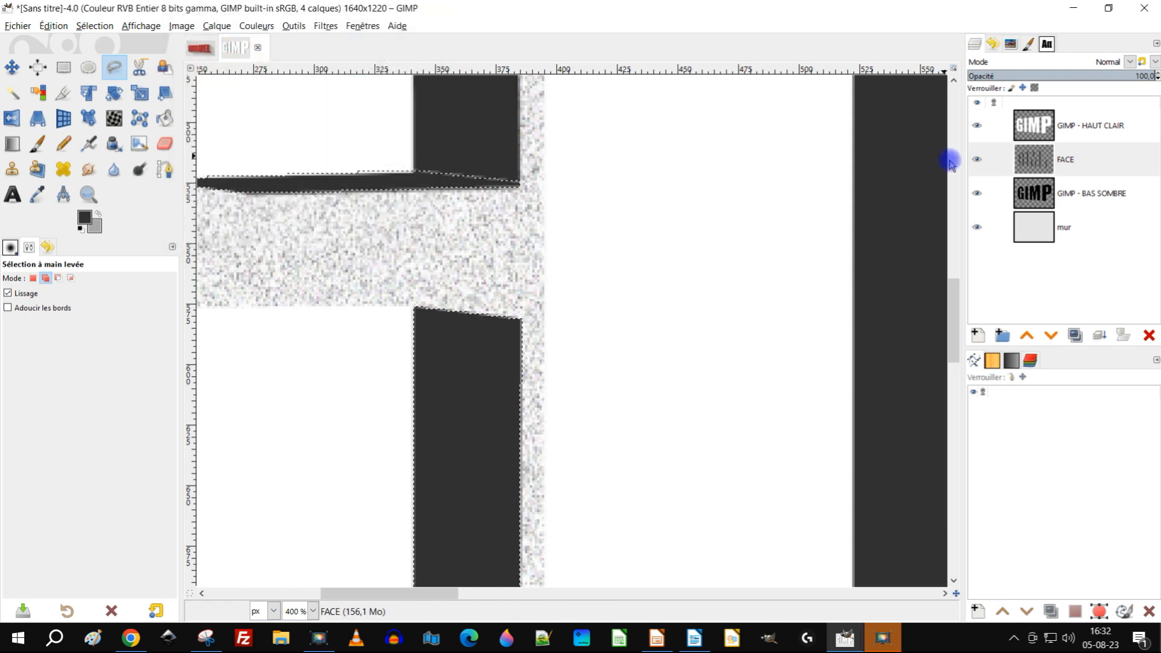
Clear the selection around the G's faces and show the image at 100%
left_click(1023, 159)
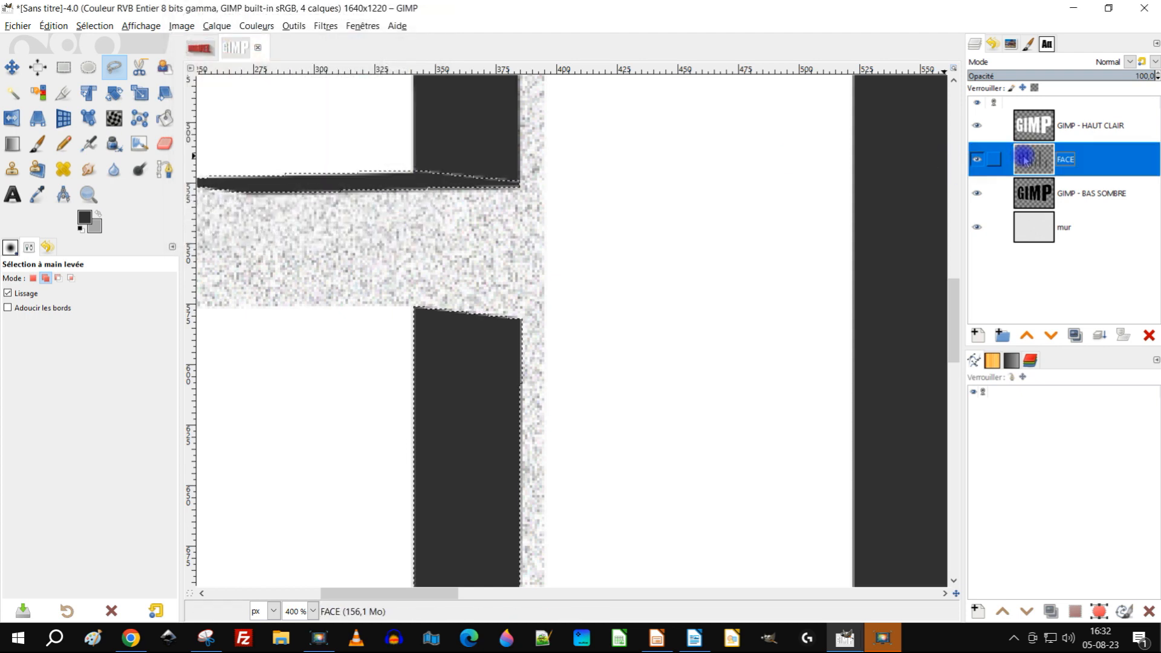
left_click(87, 27)
left_click(106, 56)
key("1")
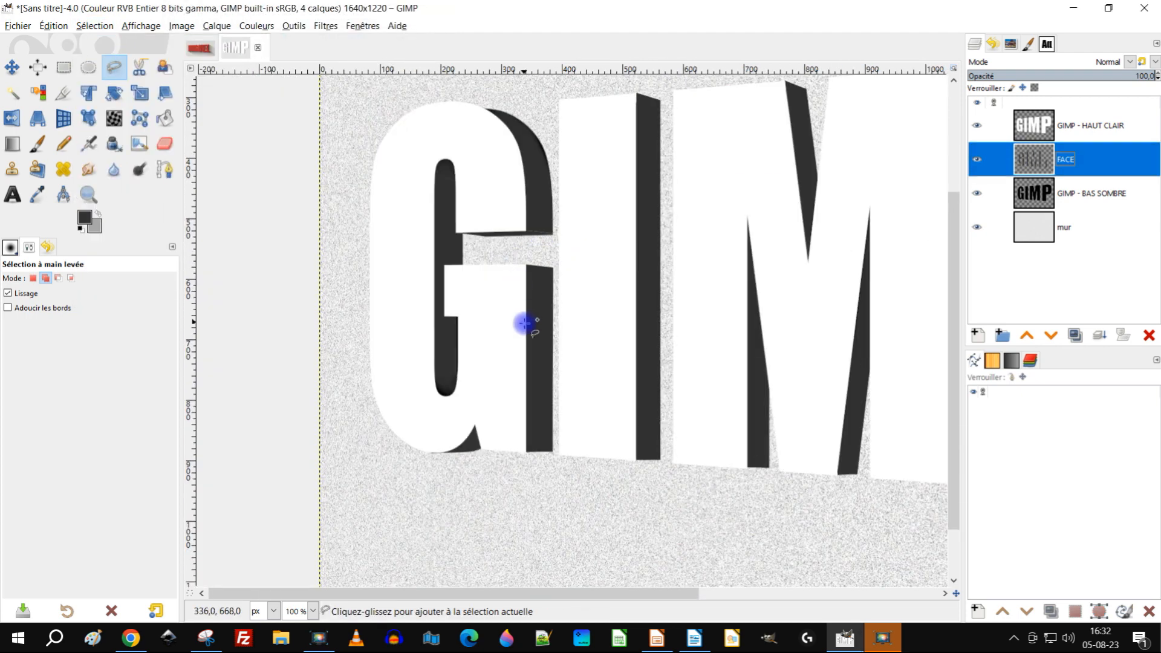
scroll(697, 350, "right", 2)
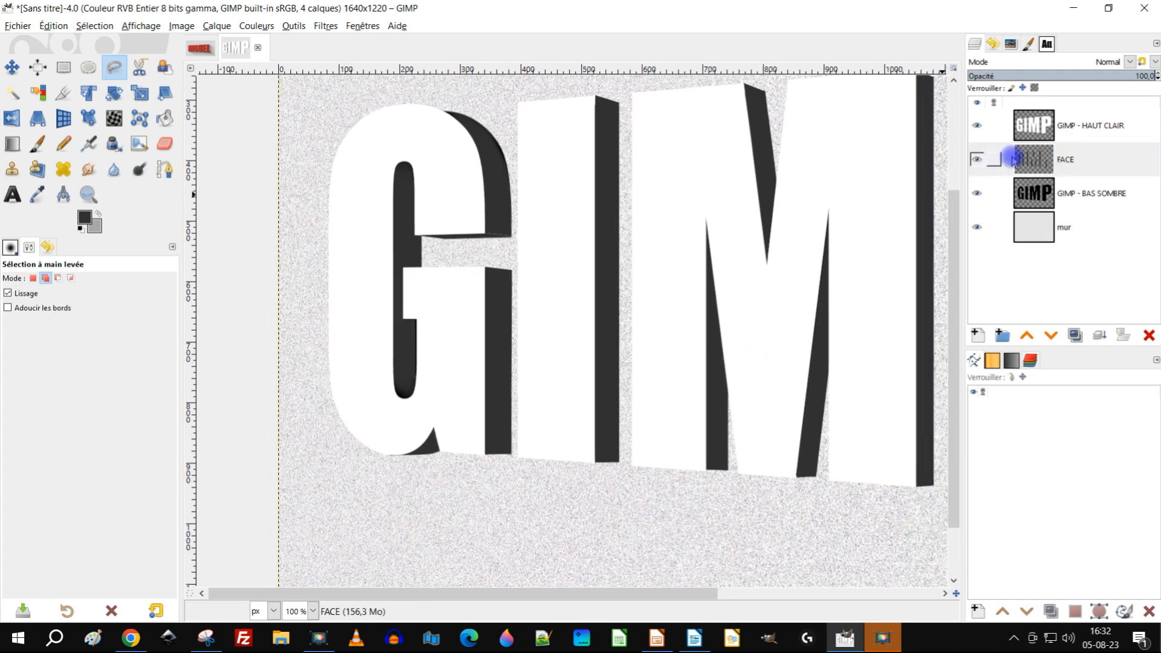
Lock the FACE layer's alpha channel and fill its side faces with the light grey background colour
left_click(1034, 89)
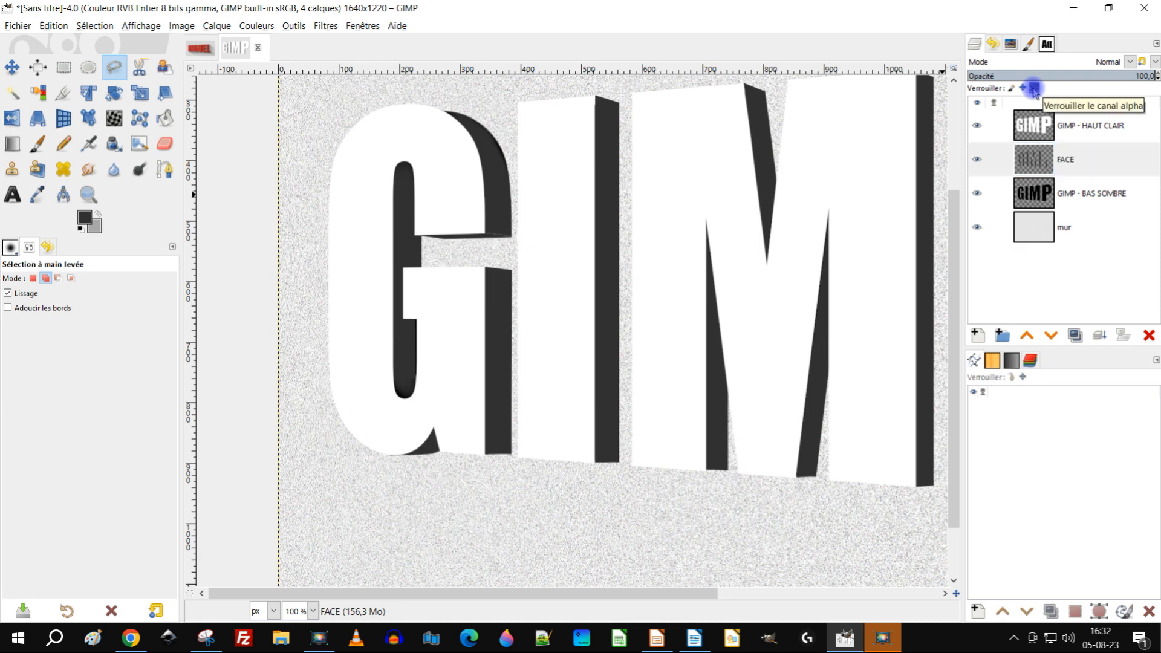
left_click(1031, 162)
left_click(41, 196)
left_click_drag(97, 229, 704, 333)
scroll(731, 331, "down", 1)
left_click_drag(771, 319, 666, 324)
scroll(691, 335, "up", 1)
scroll(389, 402, "up", 2)
left_click_drag(388, 402, 409, 321)
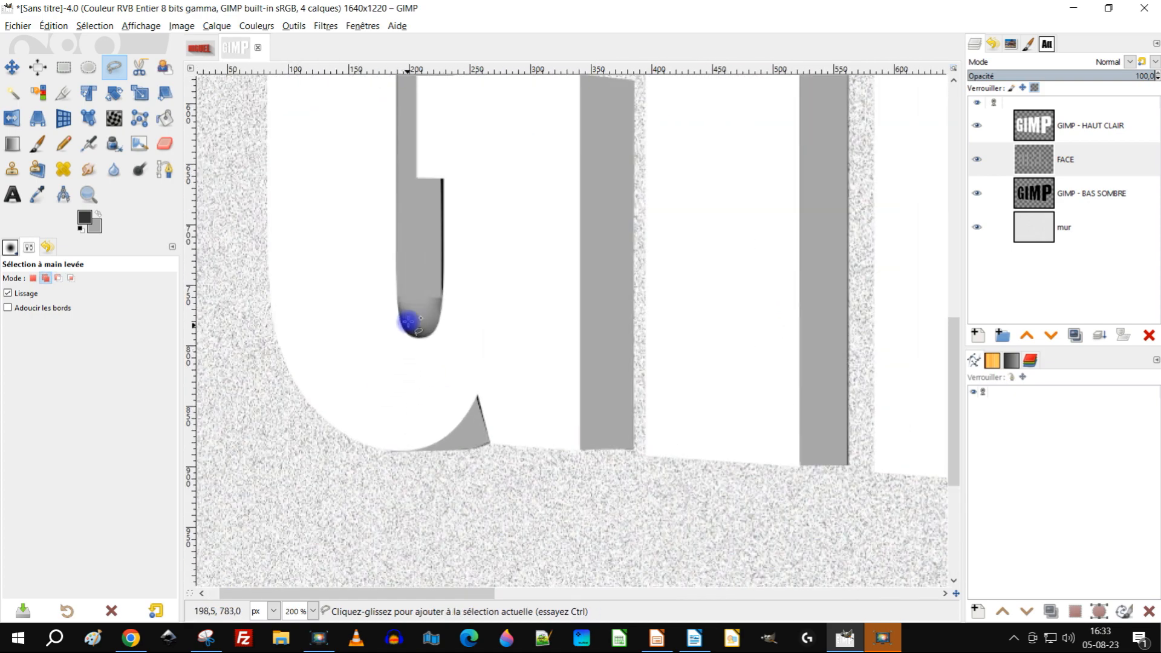
scroll(487, 323, "up", 3)
left_click_drag(495, 352, 503, 302)
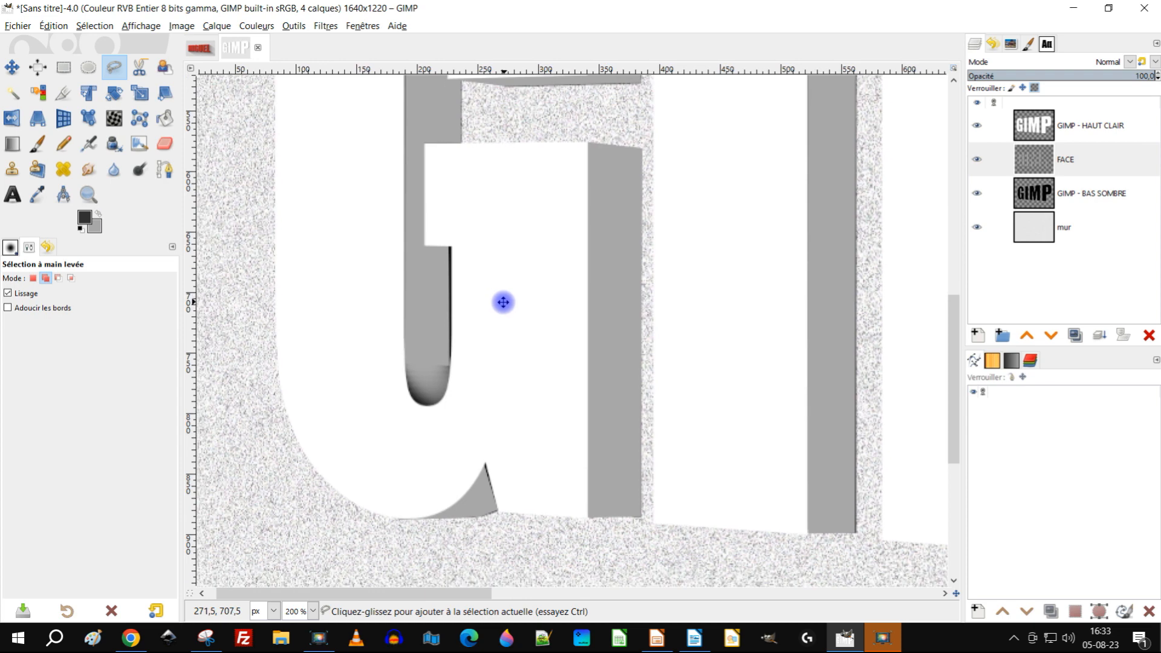
Switch to the Smudge tool with the FACE layer active for touching up the G's shading
left_click(82, 170)
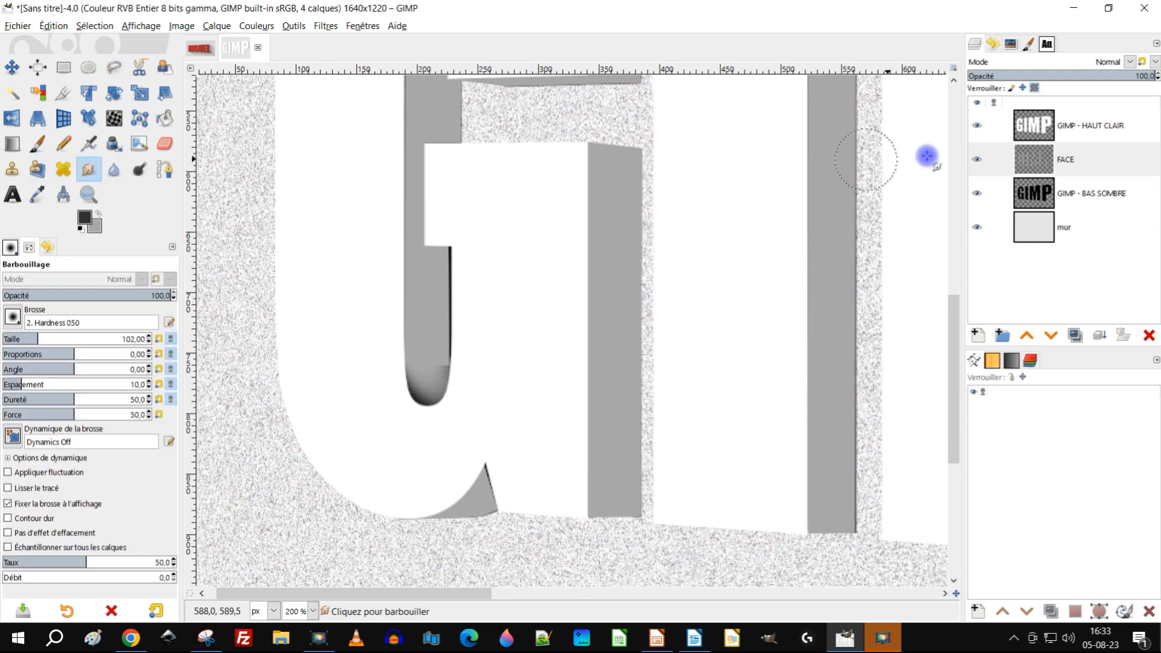
left_click(1034, 159)
scroll(562, 320, "up", 9)
mouse_move(417, 364)
left_mouse_down()
mouse_move(424, 332)
mouse_move(449, 333)
left_mouse_up()
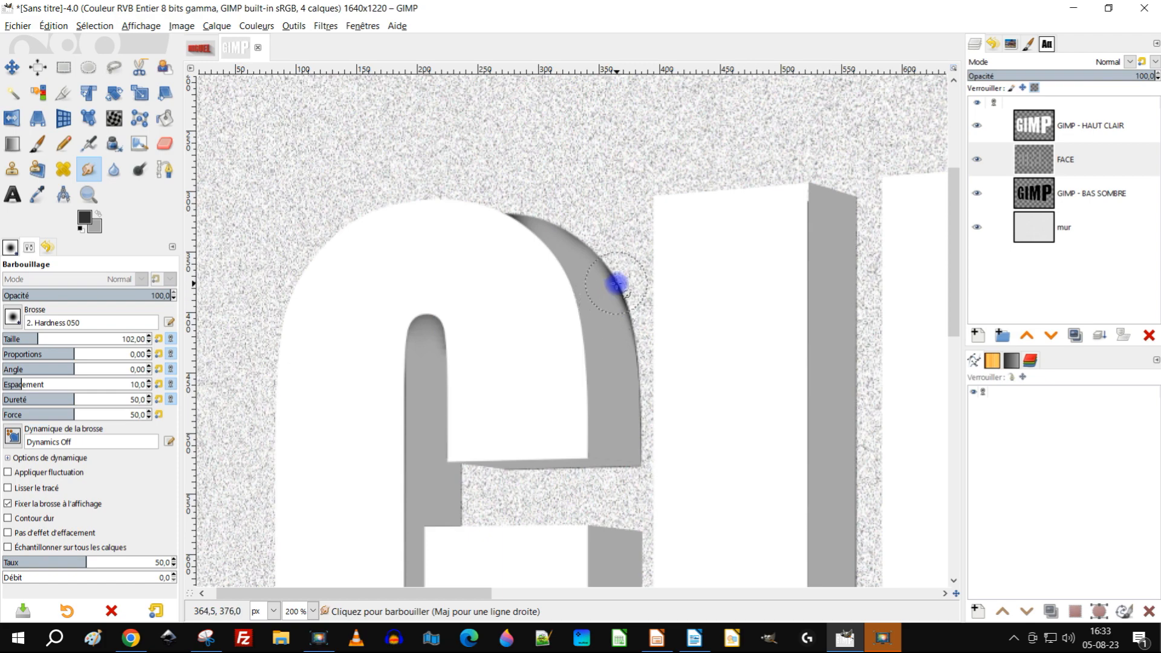
Examine the side faces of all the letters, including the P's inner opening and outer curve
scroll(673, 233, "down", 2, "ctrl")
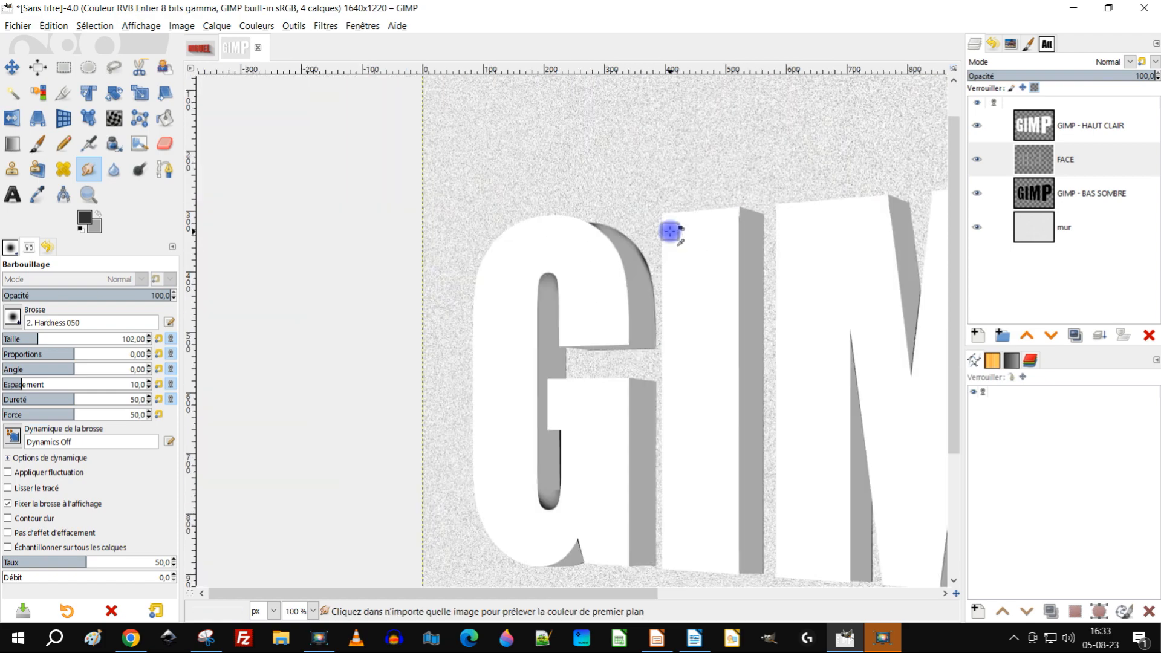
scroll(691, 322, "up", 1, "ctrl")
left_click_drag(752, 376, 664, 215)
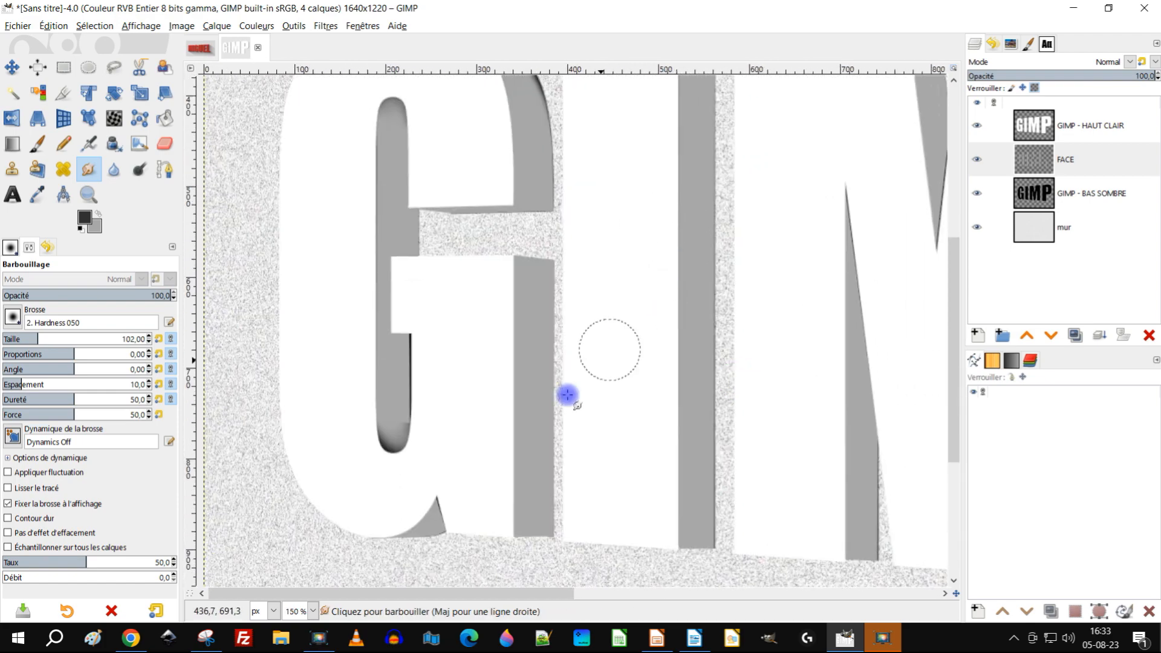
scroll(593, 376, "down", 2, "ctrl")
scroll(604, 334, "up", 1, "ctrl")
left_click_drag(648, 324, 363, 363)
left_click_drag(723, 379, 512, 373)
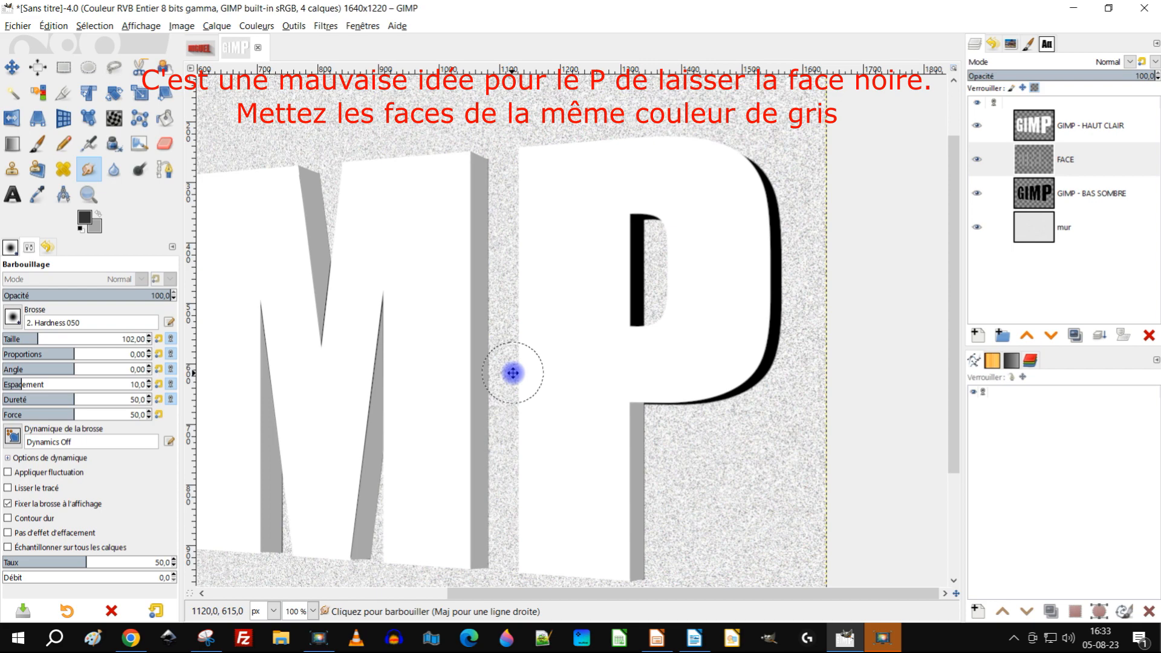
left_click_drag(513, 373, 519, 373)
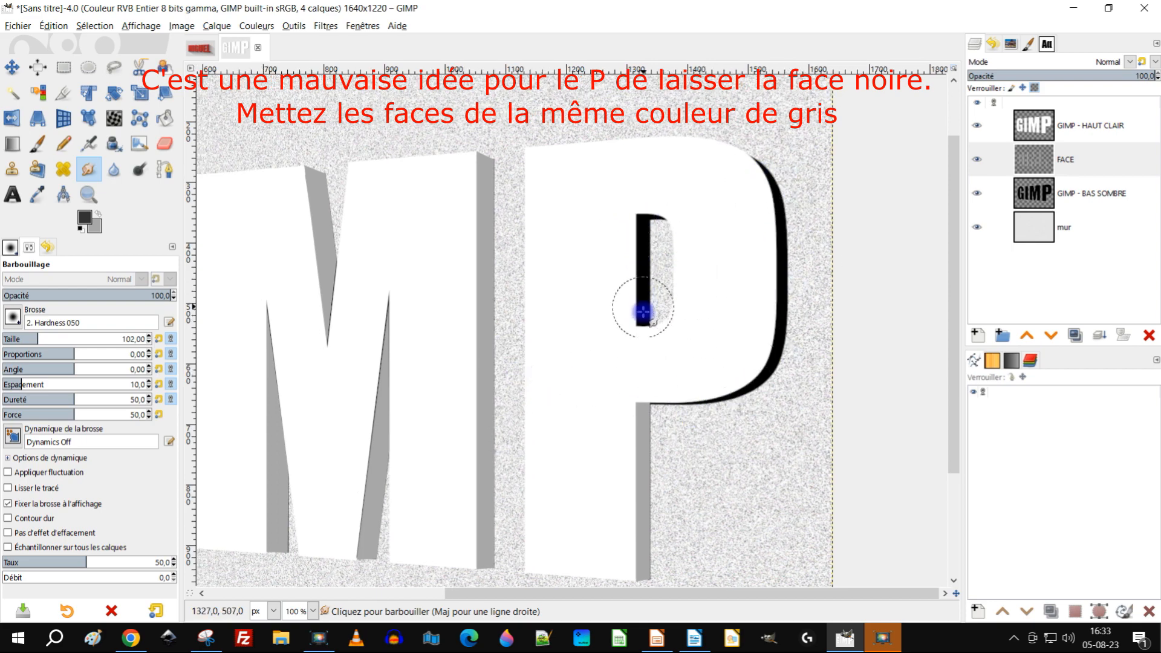
scroll(658, 310, "down", 2)
left_click_drag(661, 310, 871, 262)
scroll(549, 304, "up", 1)
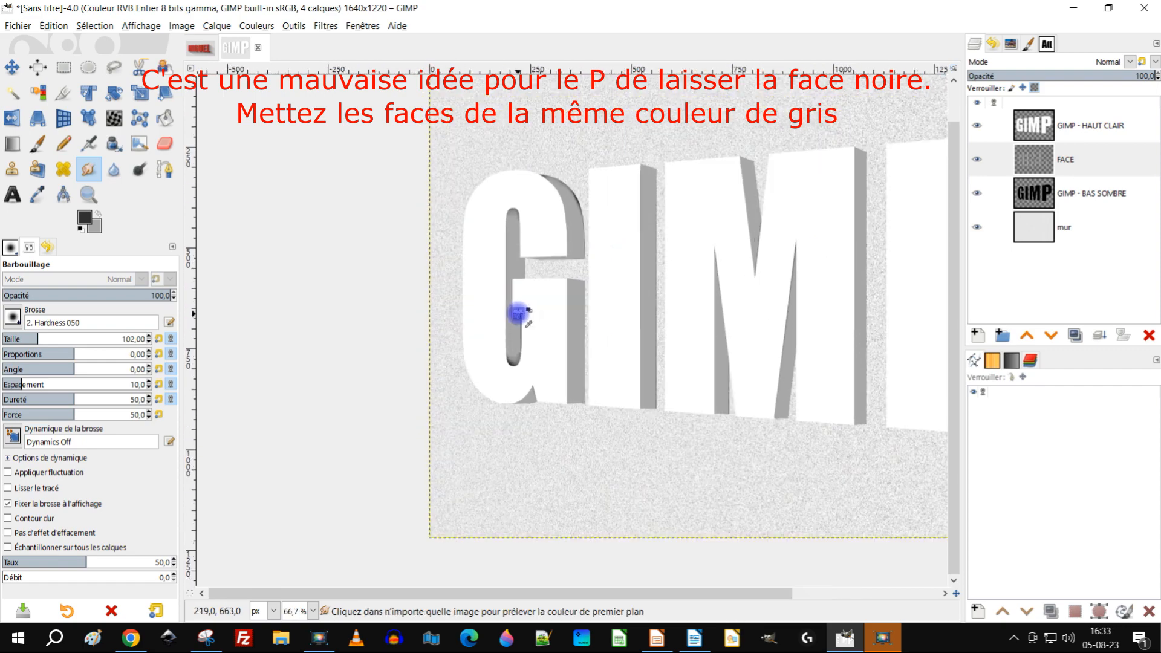
left_click_drag(841, 295, 786, 312)
Select the letter shapes of the GIMP - BAS SOMBRE layer from its alpha channel
scroll(494, 258, "up", 2)
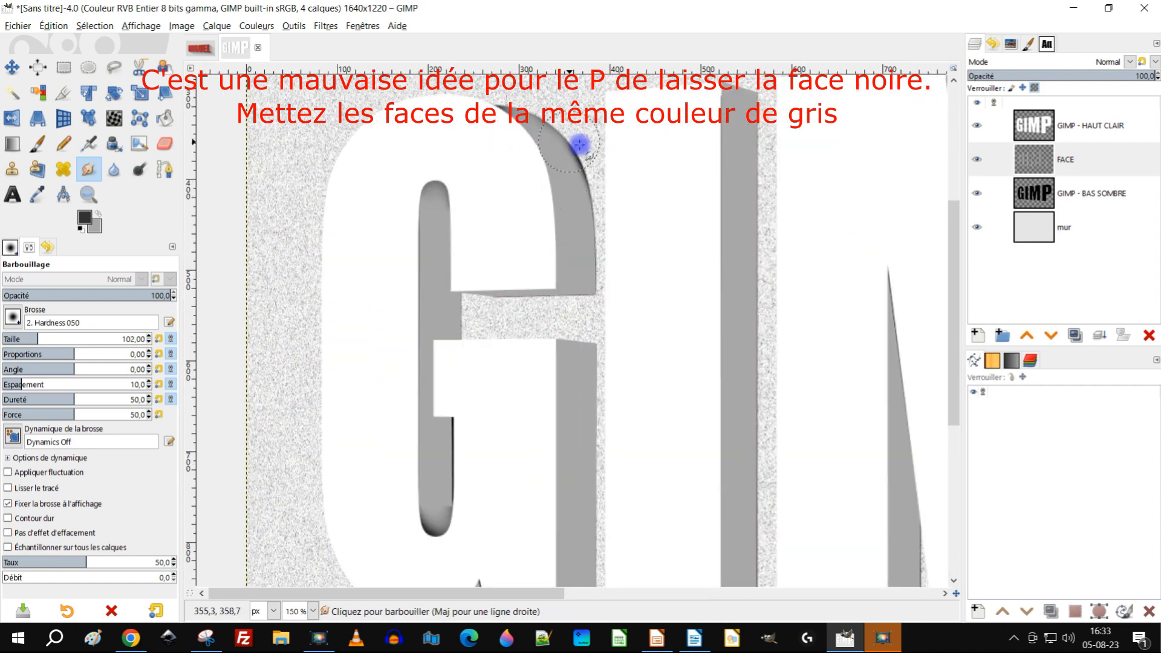
scroll(586, 169, "up", 1)
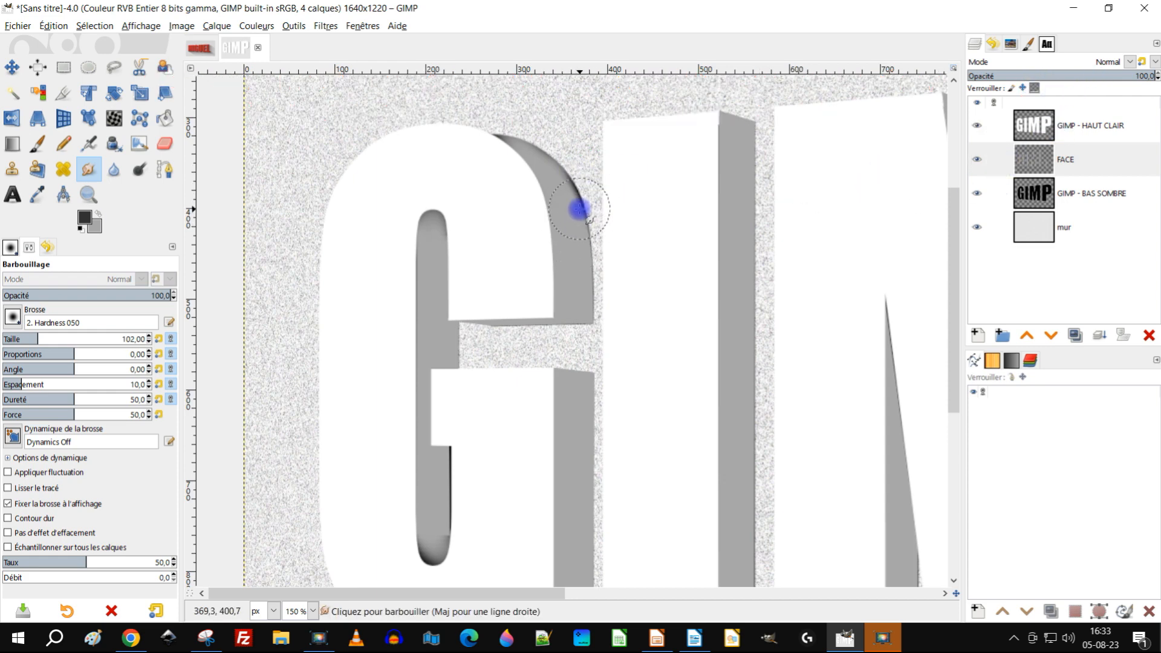
right_click(1036, 195)
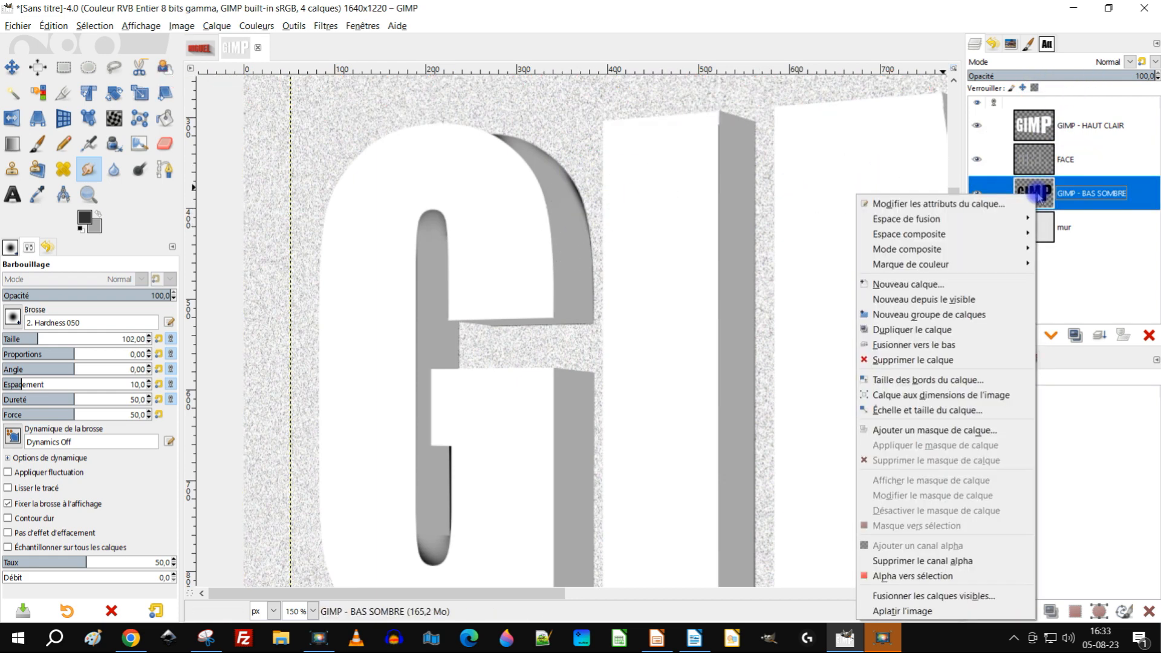
left_click(932, 574)
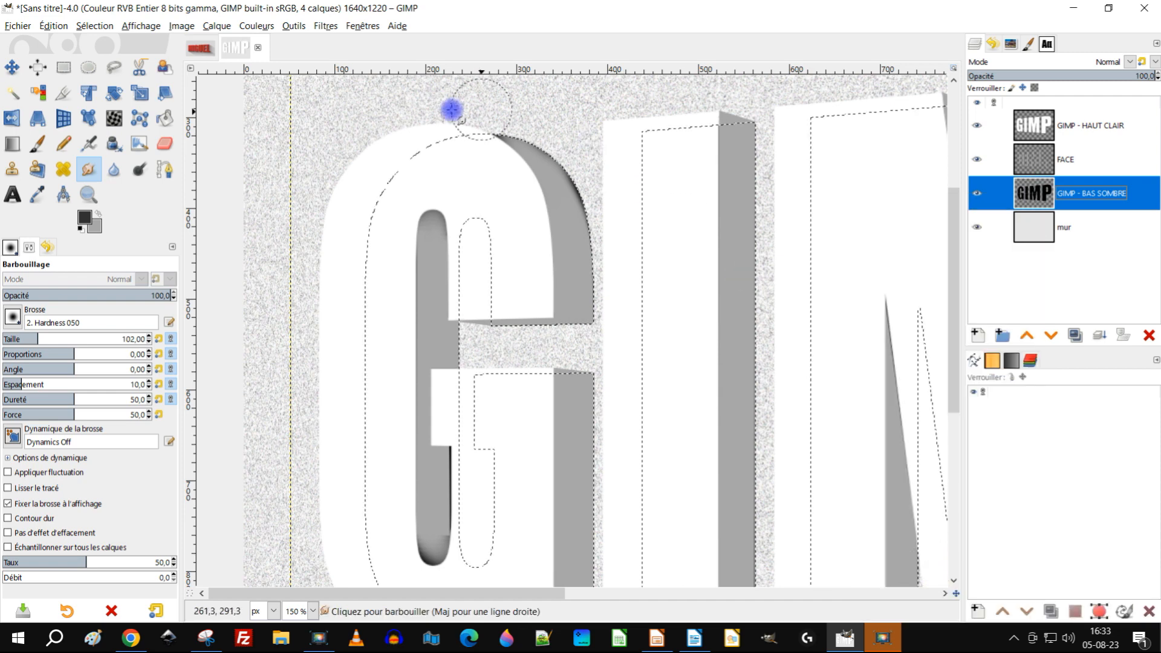
Smudge away the dark edge along the outer curve of the G's upper arm on the FACE layer
left_click(1041, 162)
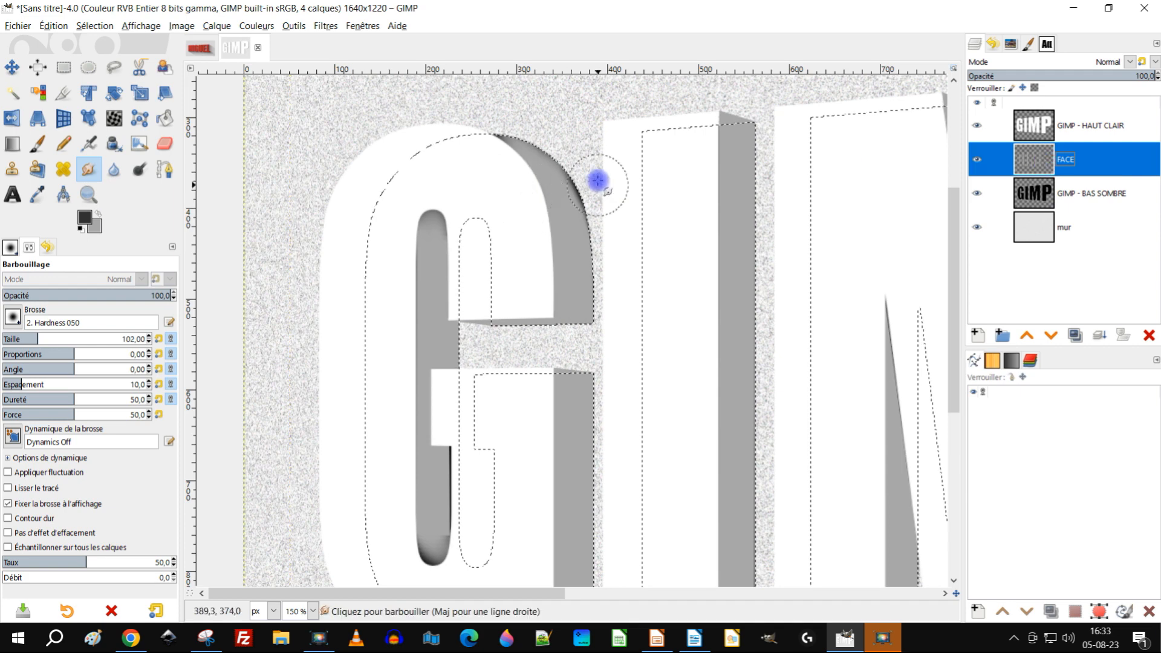
scroll(599, 181, "up", 1)
scroll(484, 238, "up", 1)
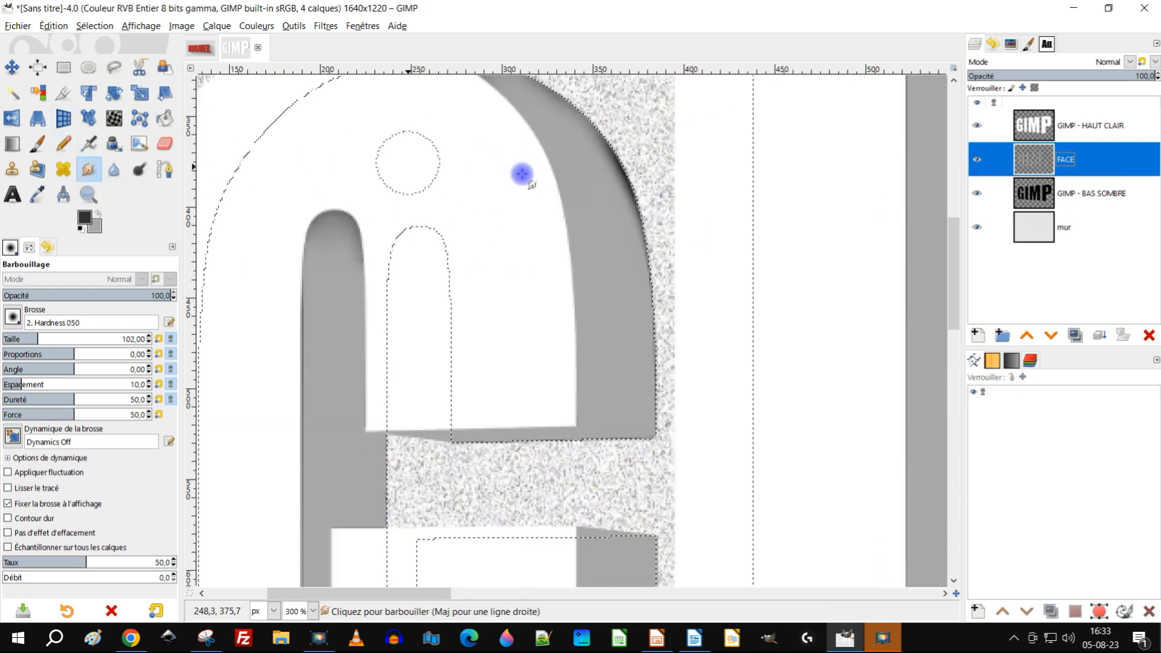
scroll(666, 205, "up", 1)
scroll(682, 200, "down", 1)
mouse_move(680, 213)
left_mouse_down()
mouse_move(633, 330)
mouse_move(607, 339)
mouse_move(583, 228)
mouse_move(590, 296)
mouse_move(524, 189)
mouse_move(407, 155)
left_mouse_up()
scroll(640, 205, "down", 2)
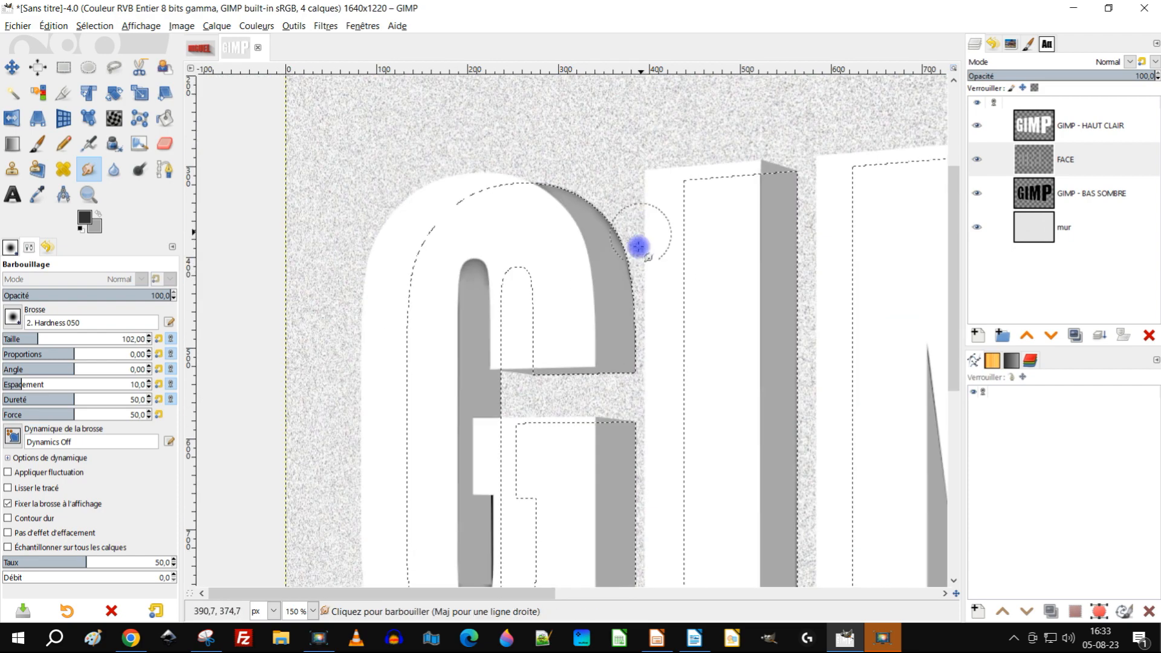
scroll(625, 269, "down", 2)
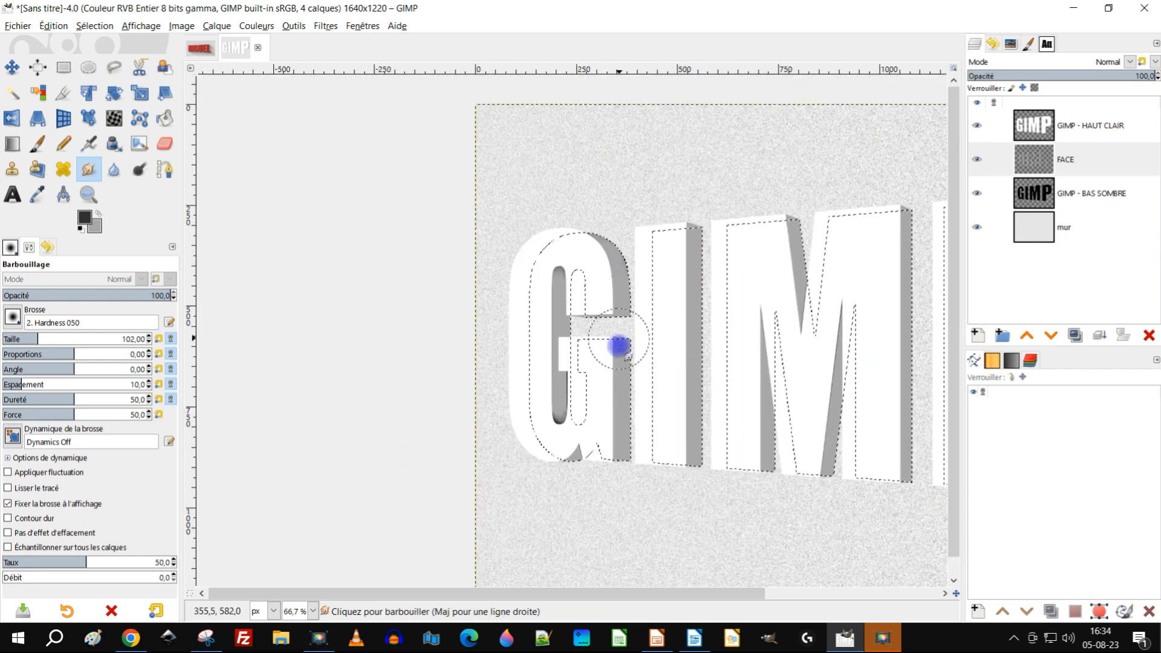
Smudge the dark shading at the rounded bottom of the G's inner opening into the light grey, and undo the last stroke
scroll(543, 433, "up", 2)
scroll(562, 389, "up", 2)
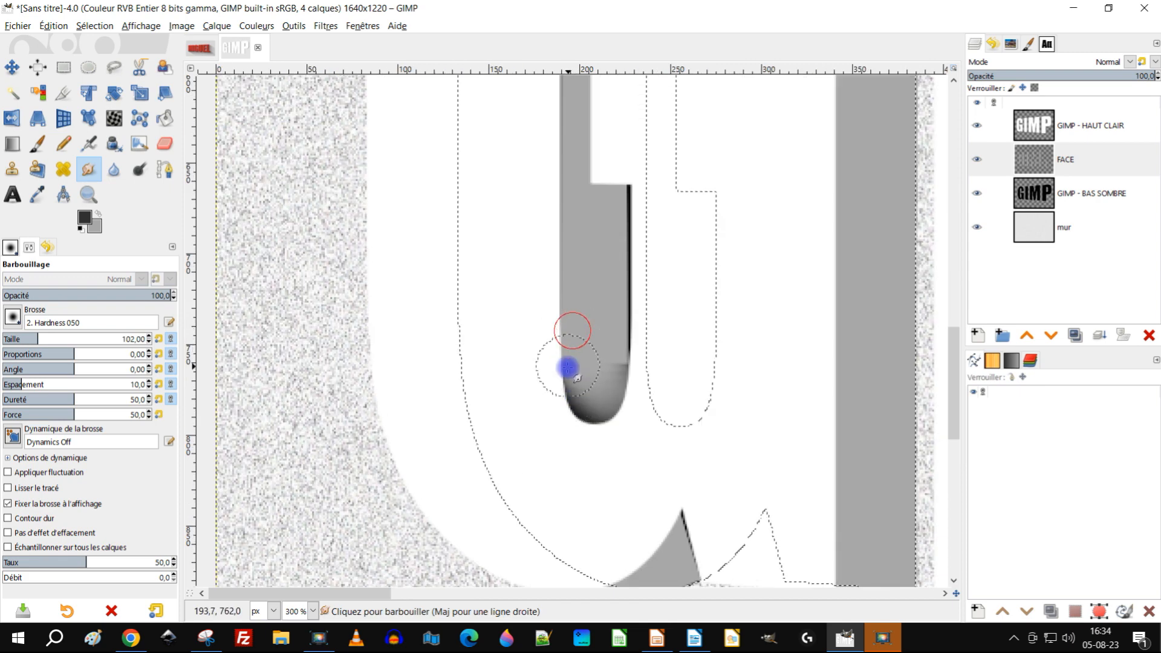
left_click_drag(579, 422, 614, 441)
mouse_move(567, 350)
left_mouse_down()
mouse_move(604, 446)
mouse_move(675, 455)
left_mouse_up()
mouse_move(570, 379)
left_mouse_down()
mouse_move(615, 431)
mouse_move(682, 442)
left_mouse_up()
mouse_move(559, 342)
left_mouse_down()
mouse_move(568, 433)
mouse_move(590, 458)
left_mouse_up()
left_click_drag(593, 325, 601, 453)
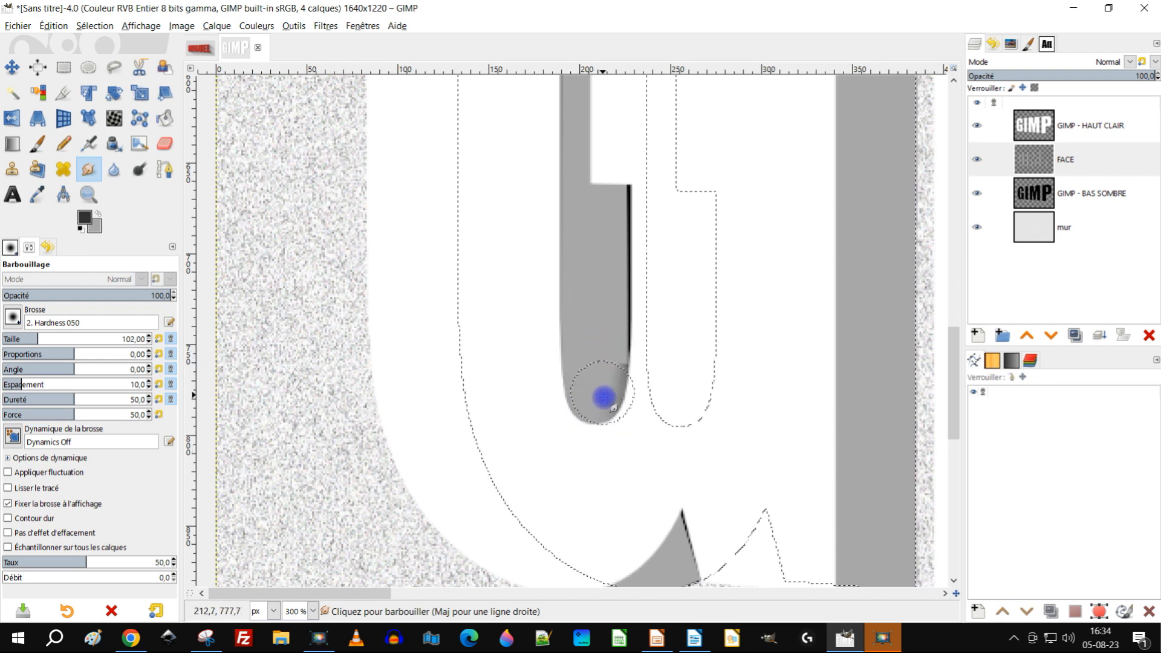
left_click_drag(625, 430, 660, 391)
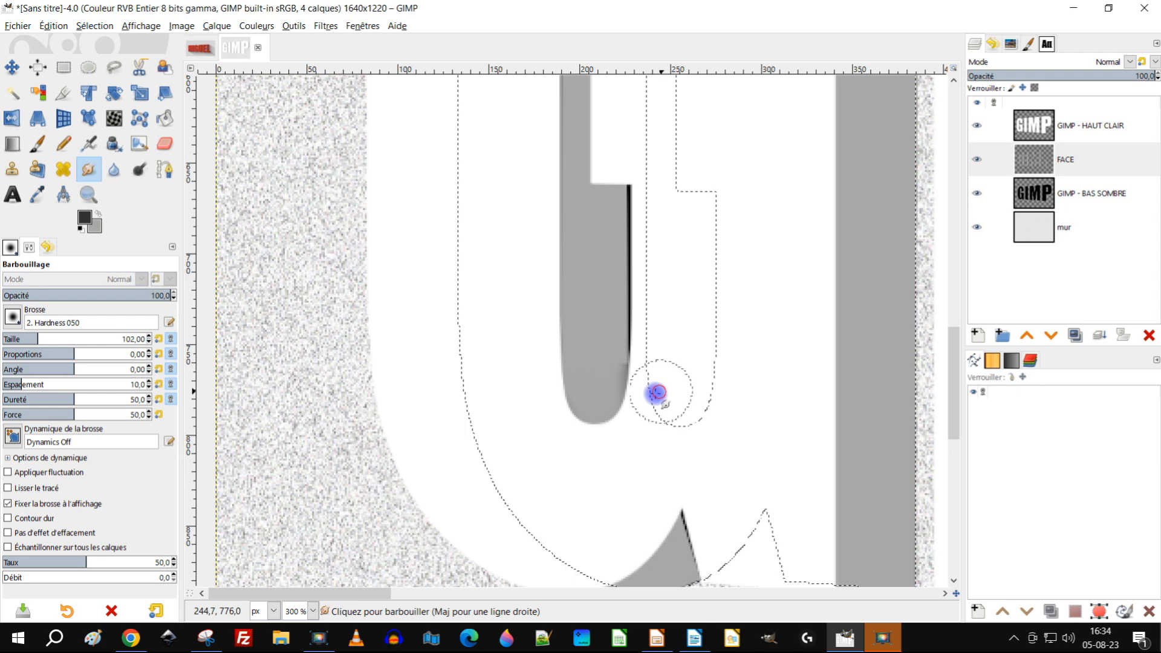
key("ctrl+z")
Smudge the dark right-hand edge of the G's inner opening just above its lower curve
left_click_drag(658, 355, 649, 350)
mouse_move(634, 299)
left_mouse_down()
mouse_move(659, 363)
mouse_move(630, 249)
mouse_move(637, 314)
mouse_move(629, 193)
mouse_move(649, 287)
left_mouse_up()
left_click_drag(635, 397, 640, 344)
mouse_move(635, 406)
left_mouse_down()
mouse_move(640, 266)
mouse_move(644, 319)
left_mouse_up()
mouse_move(639, 380)
left_mouse_down()
mouse_move(629, 457)
mouse_move(647, 426)
left_mouse_up()
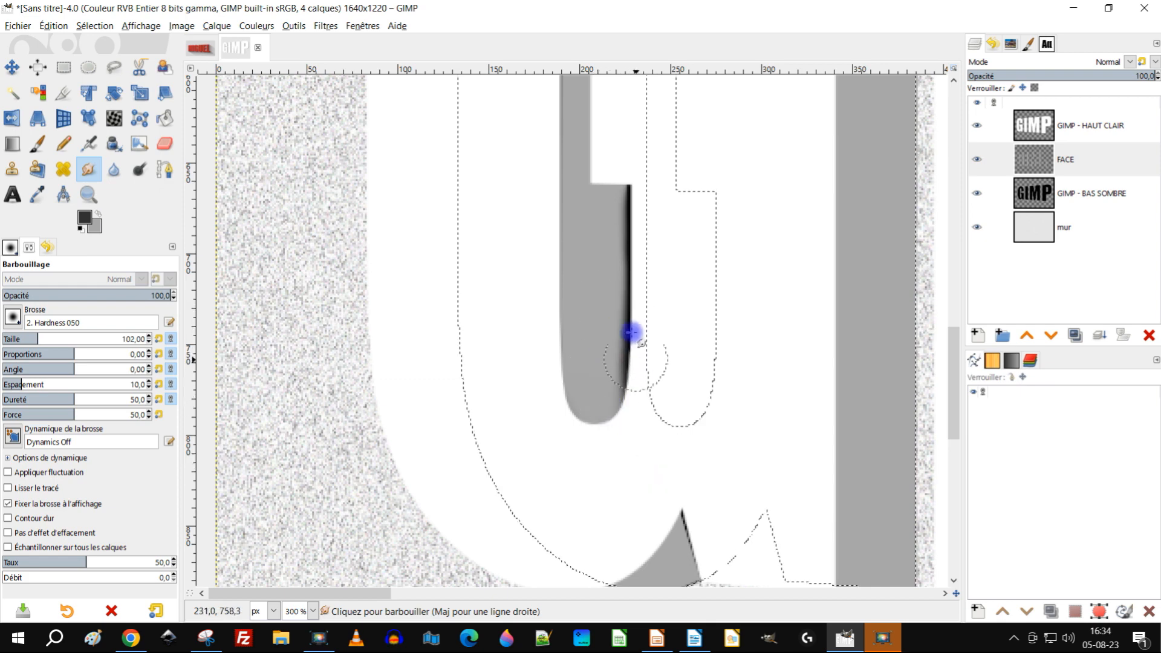
Smudge in straight lines along the dark edge of the G's lower inner opening, undoing the first downward line
left_click(602, 161)
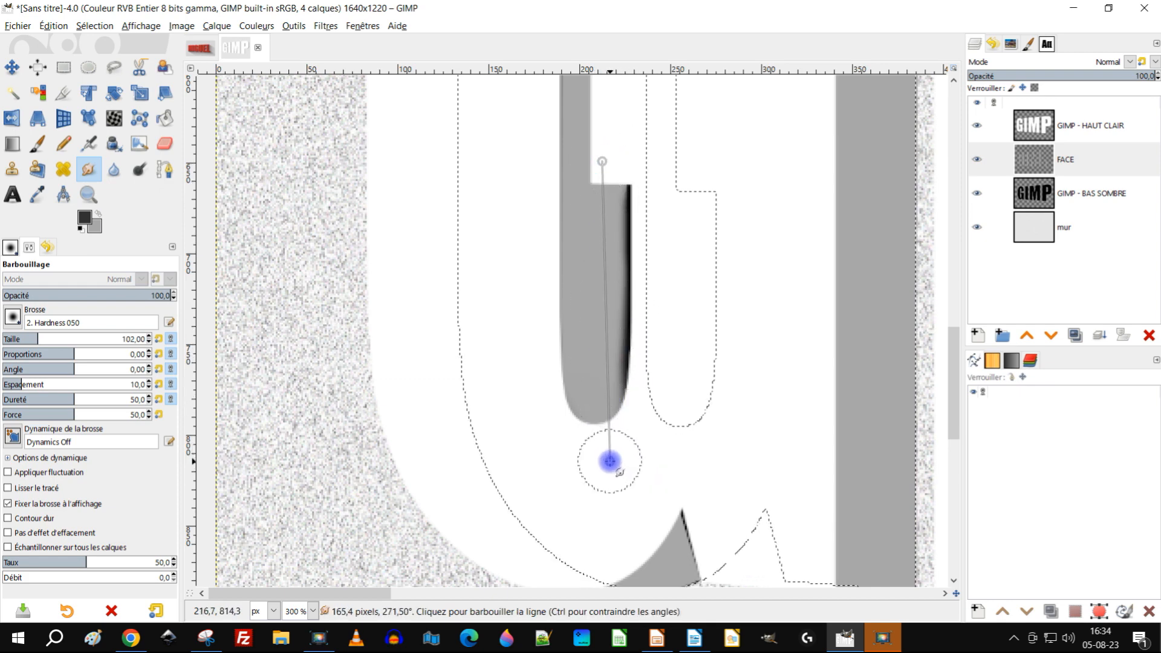
left_click(602, 450, "shift")
key("ctrl+z")
left_click(609, 394)
left_click(612, 204, "shift")
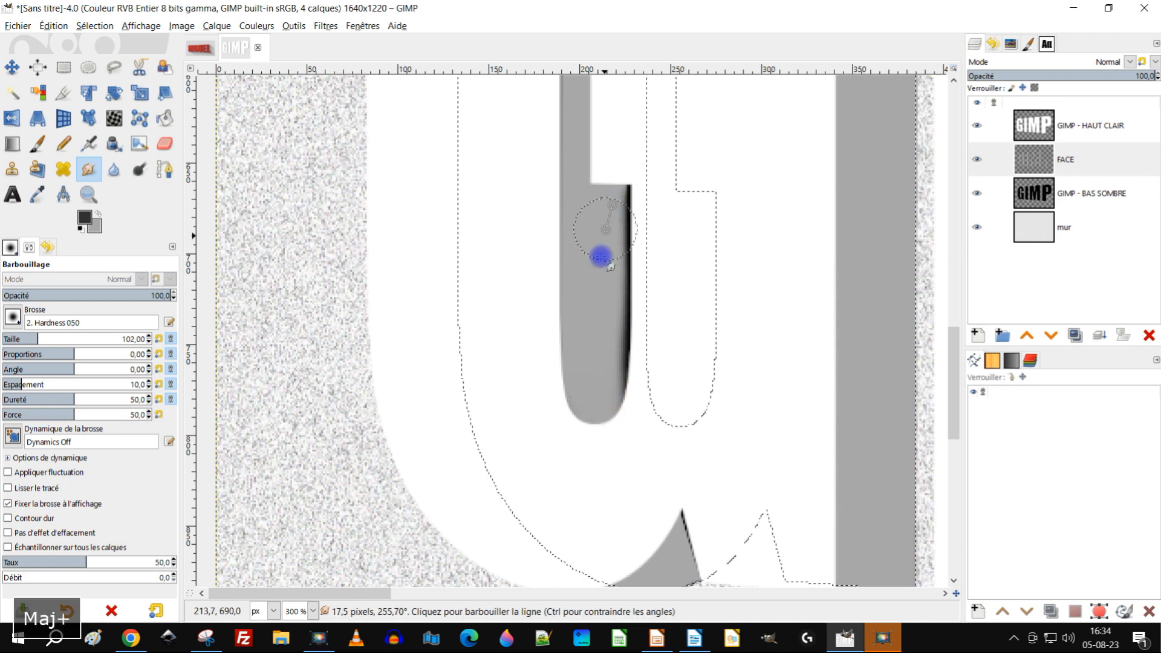
left_click(610, 394)
left_click(614, 221, "shift")
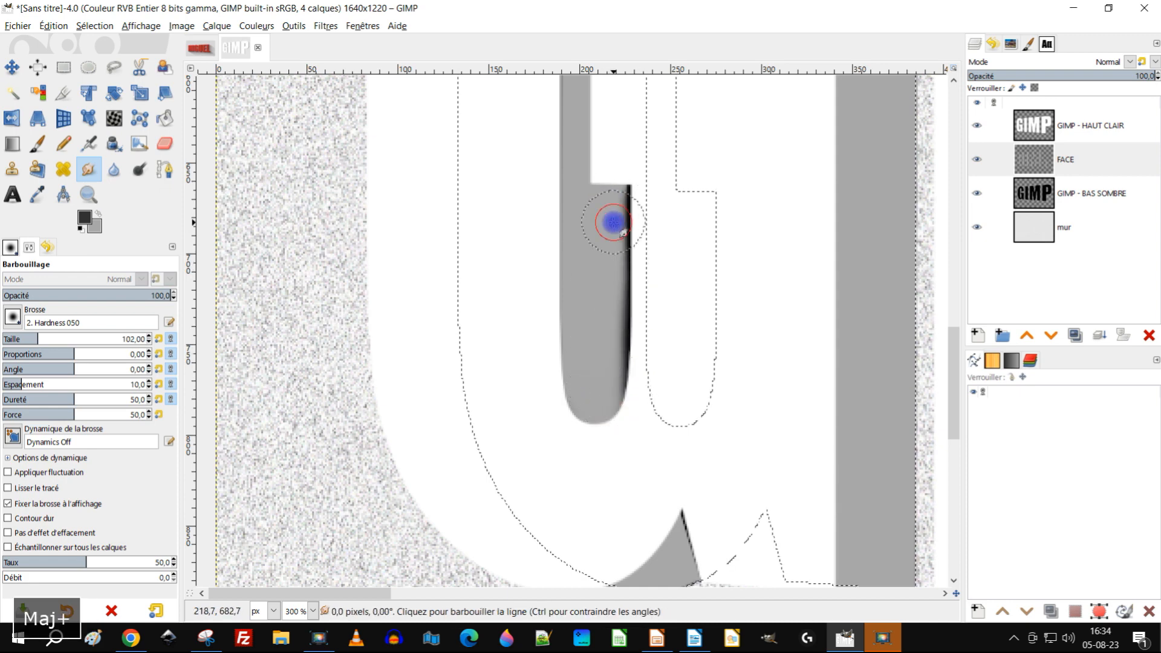
Sample the face's light grey and paint straight Paintbrush lines over the dark edge of the G's lower inner opening
left_click(41, 147)
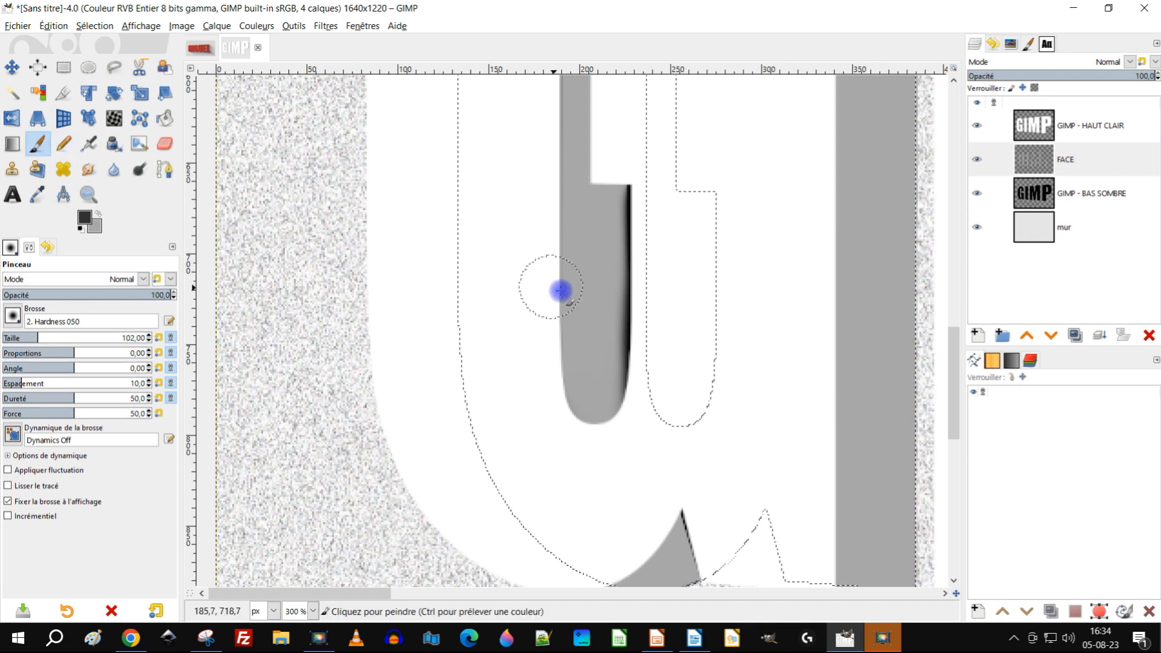
left_click(591, 365, "ctrl")
scroll(638, 383, "up", 2)
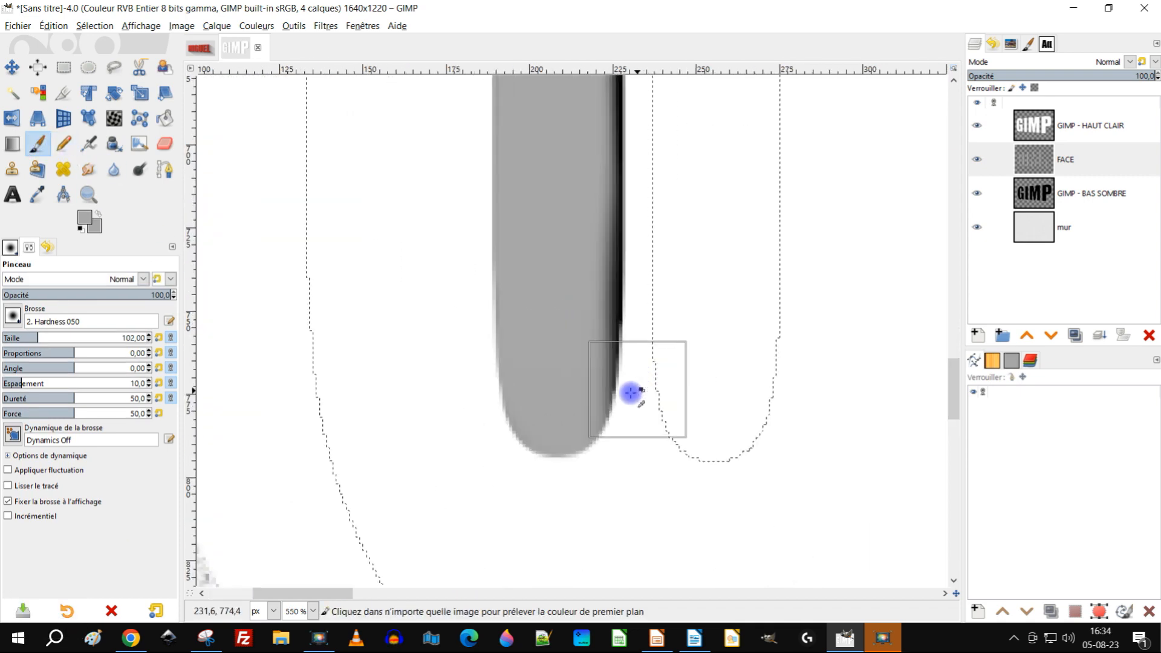
left_click(597, 409)
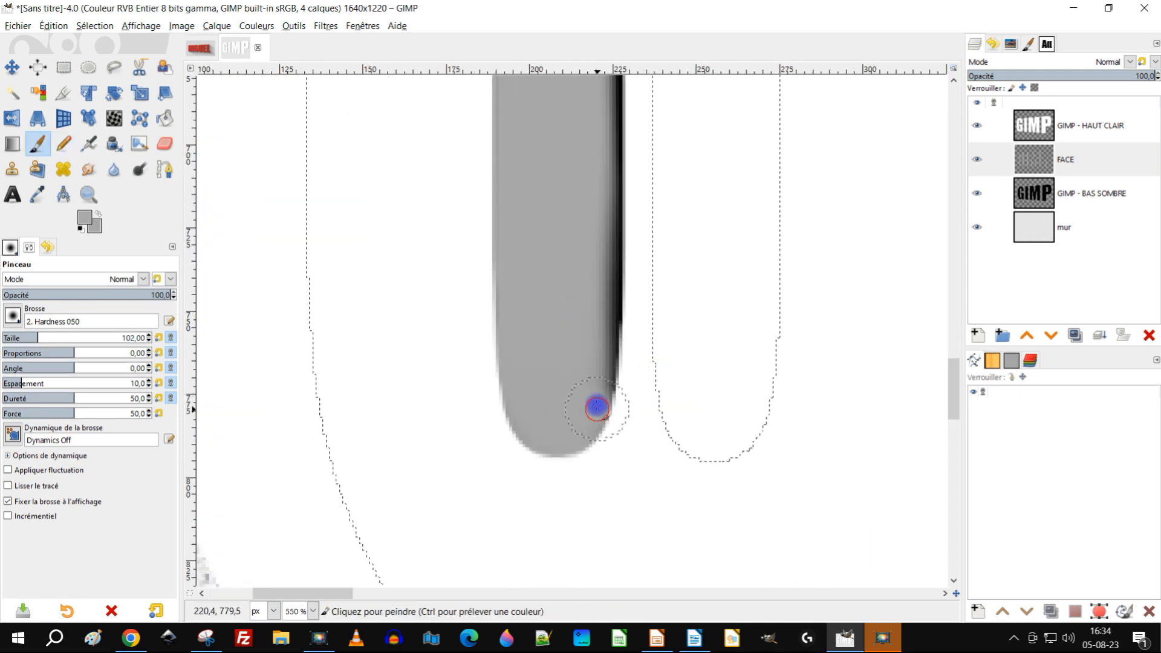
left_click(597, 127, "shift")
left_click_drag(640, 196, 585, 444)
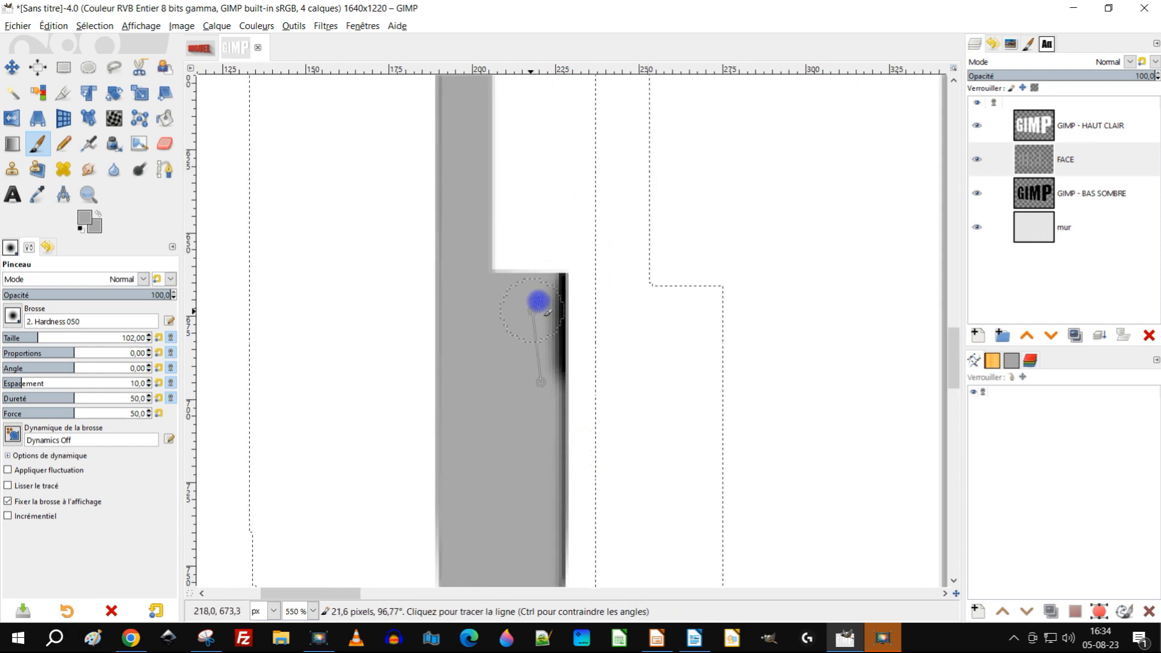
left_click(538, 239, "shift")
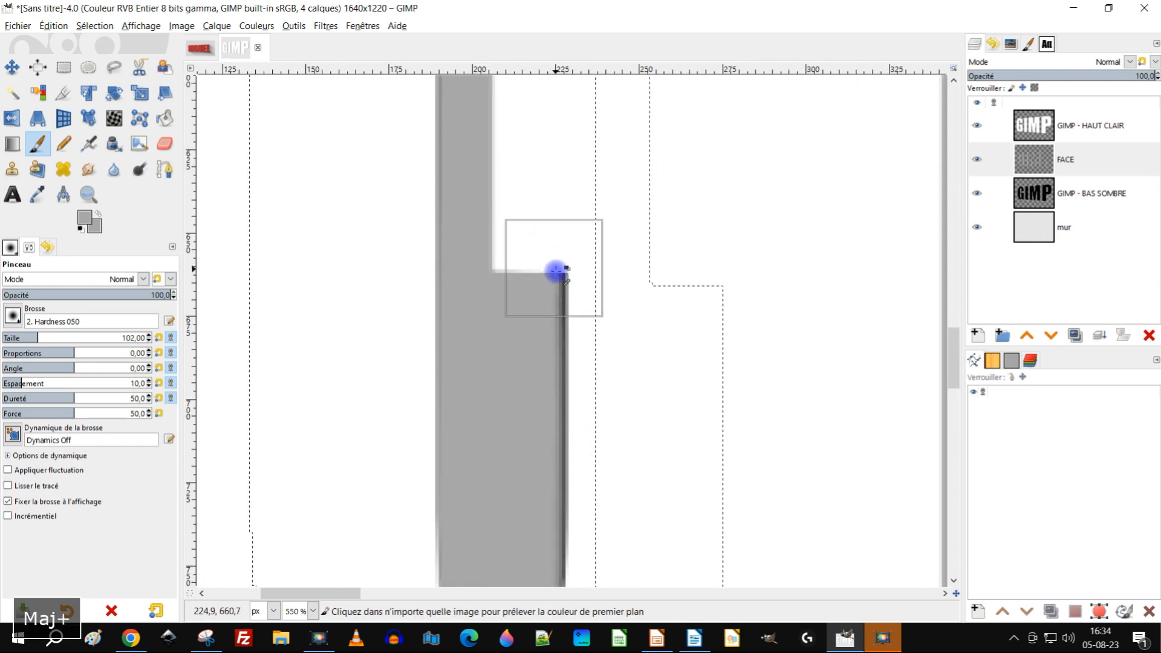
Smudge away the dark shading at the rounded top of the G's inner opening
scroll(555, 267, "down", 3)
left_click_drag(590, 272, 585, 470)
scroll(541, 156, "up", 1)
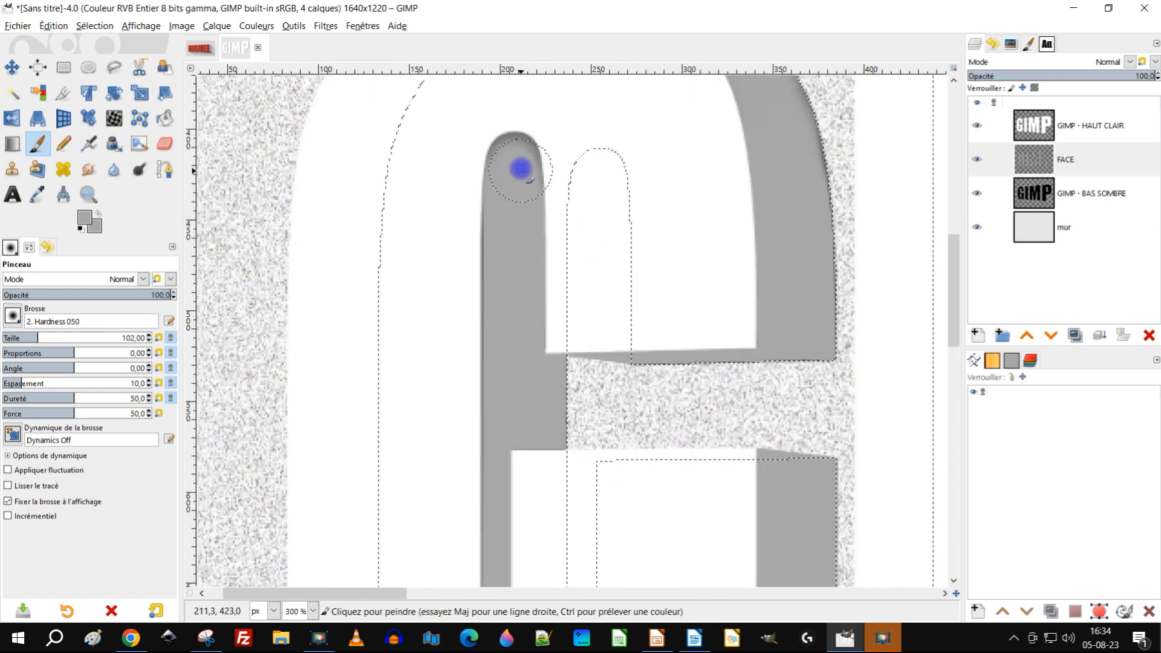
left_click(88, 169)
left_click_drag(511, 175, 513, 171)
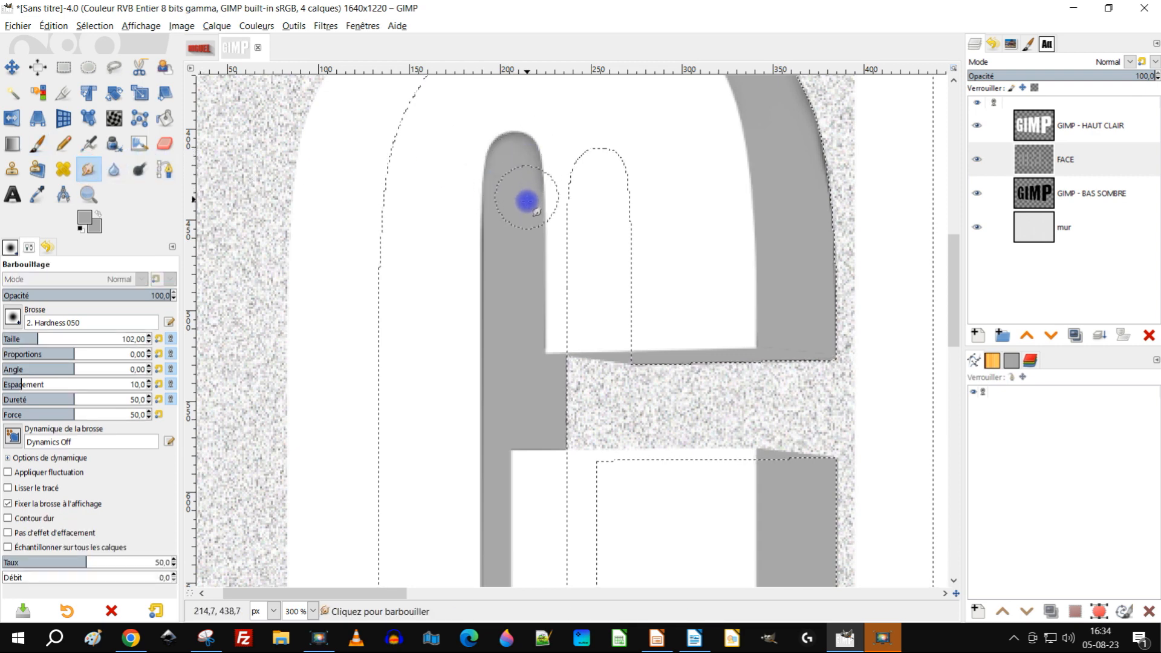
Set the foreground colour to the dark grey 4a4a4a for the P's black faces
scroll(656, 186, "down", 3, "ctrl")
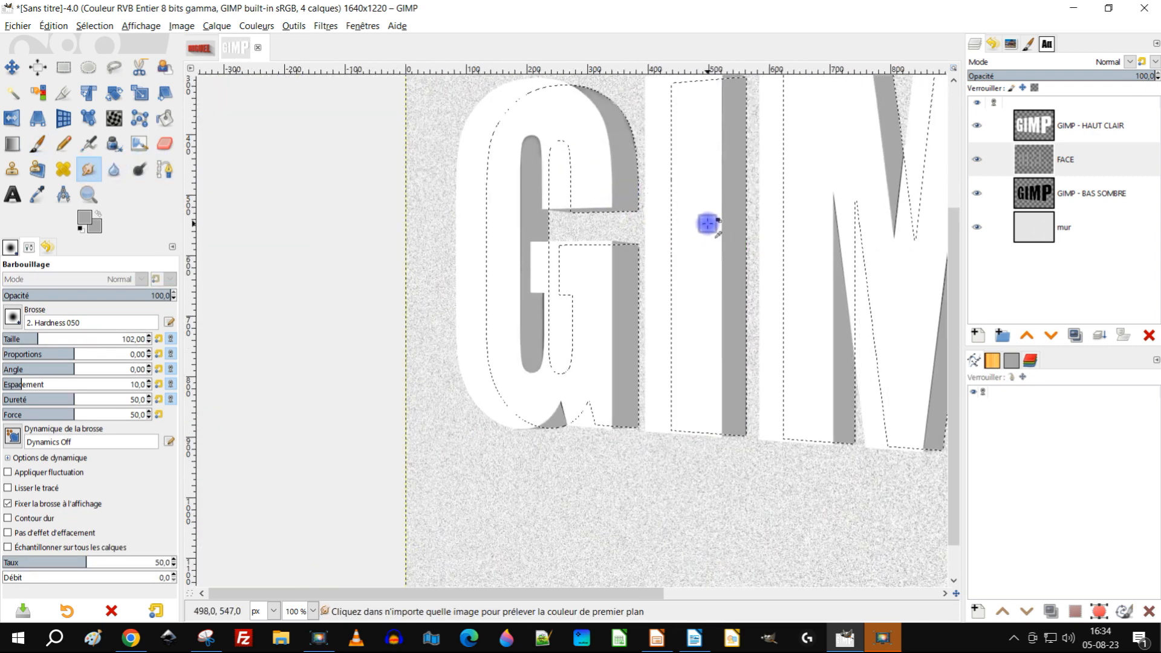
scroll(708, 224, "down", 2, "ctrl")
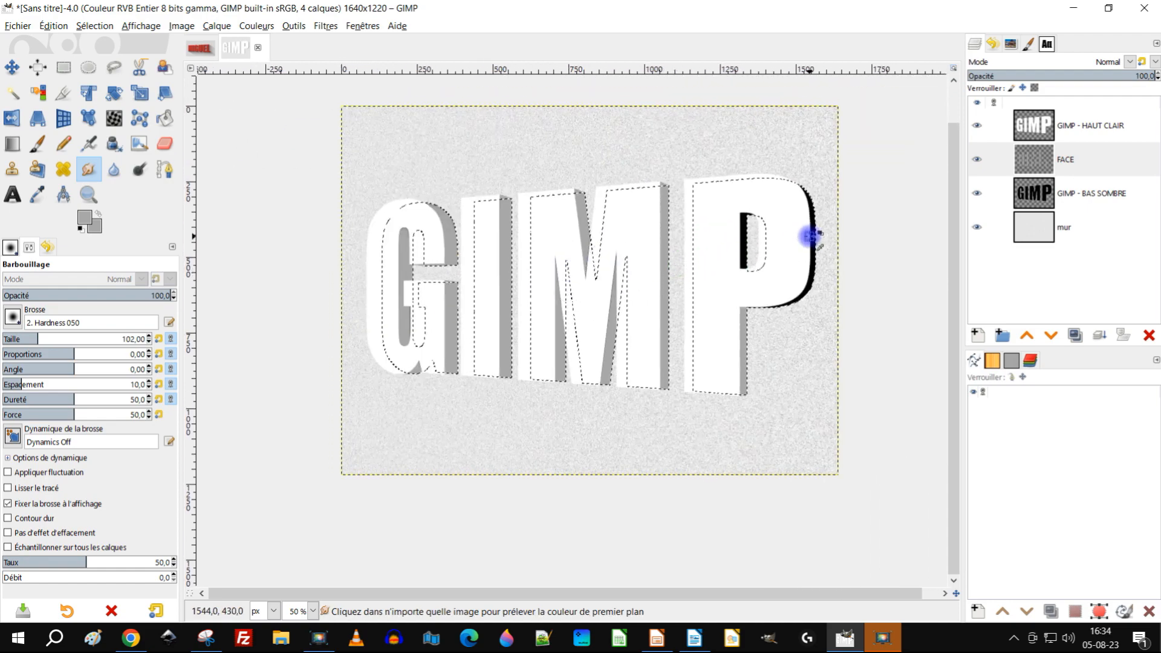
scroll(810, 236, "up", 3, "ctrl")
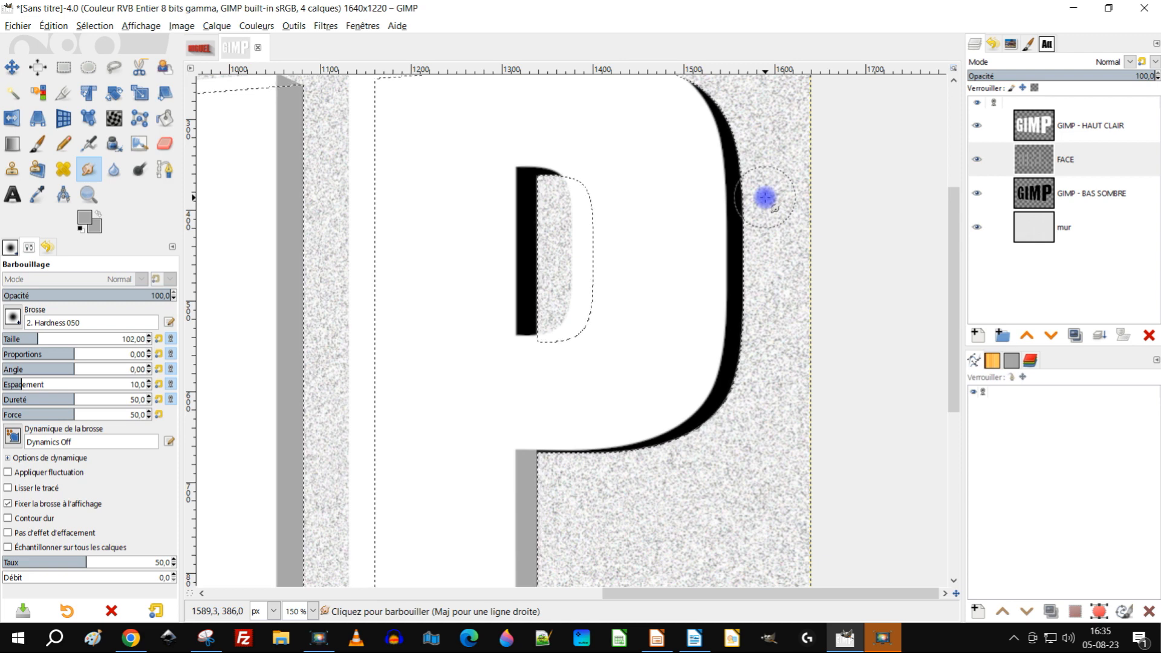
left_click(85, 217)
left_click_drag(253, 116, 144, 140)
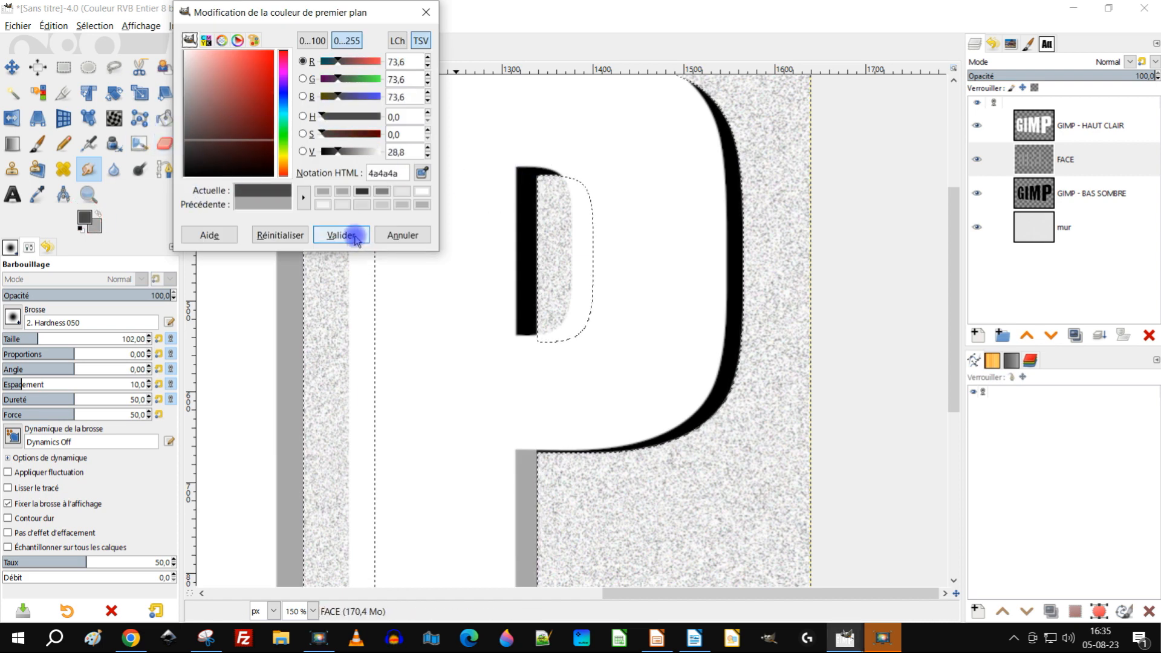
left_click(354, 237)
Paint the black faces in the P's inner opening and along its outer curve dark grey with the Paintbrush
left_click(37, 143)
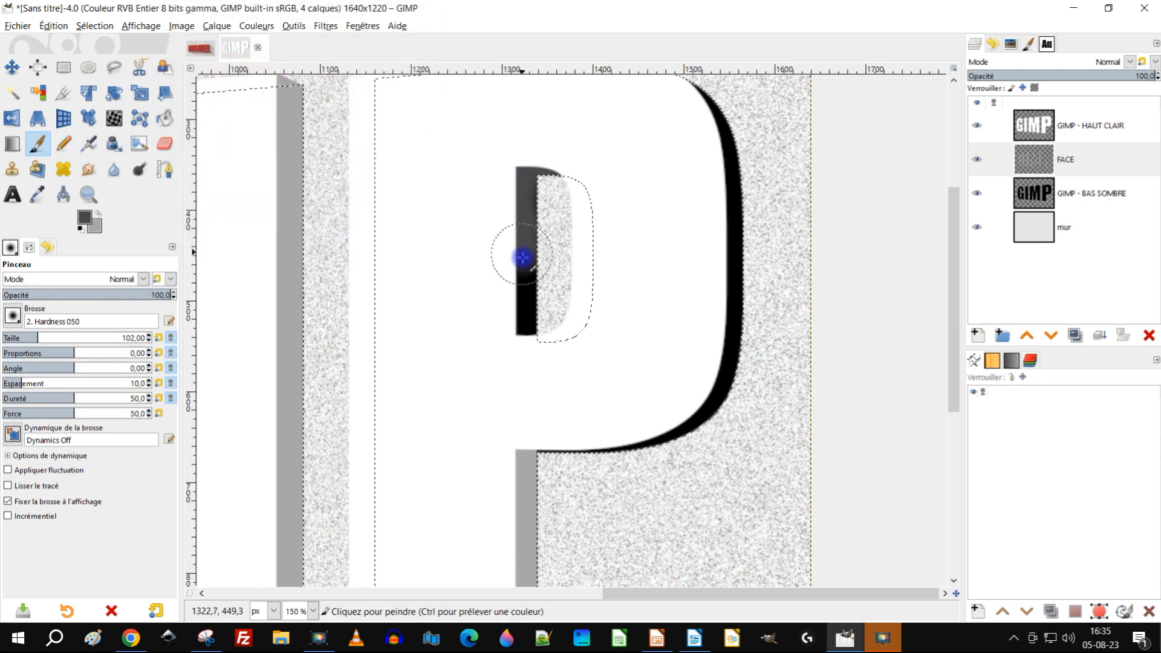
left_click_drag(557, 161, 562, 162)
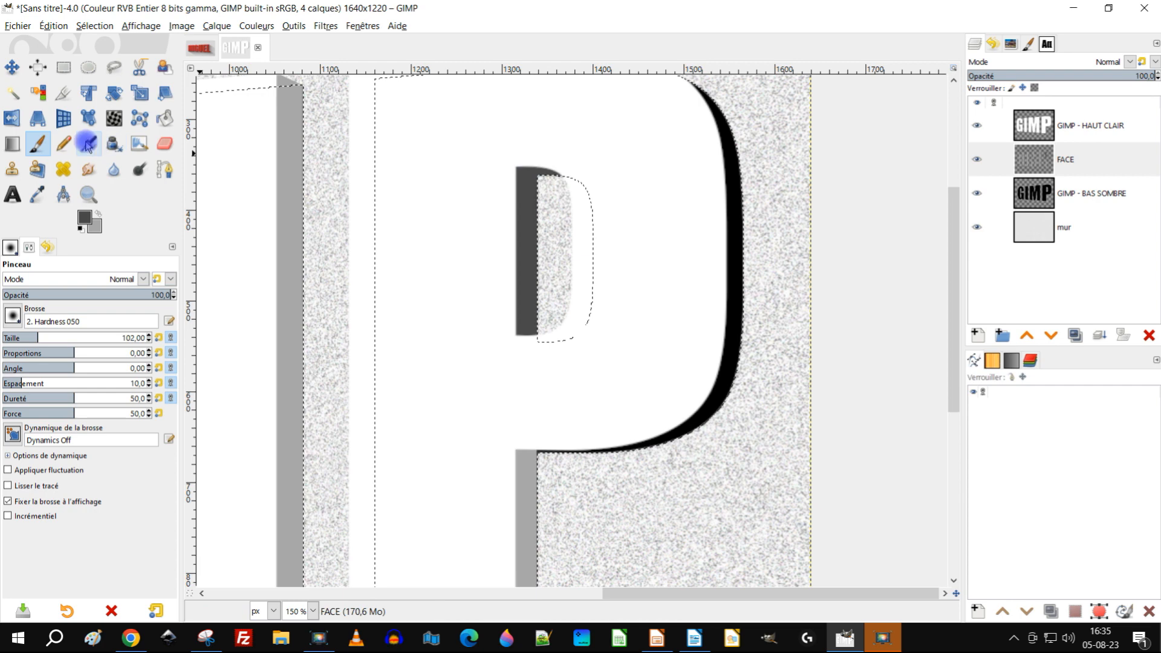
mouse_move(690, 98)
left_mouse_down()
mouse_move(722, 113)
mouse_move(739, 172)
left_mouse_up()
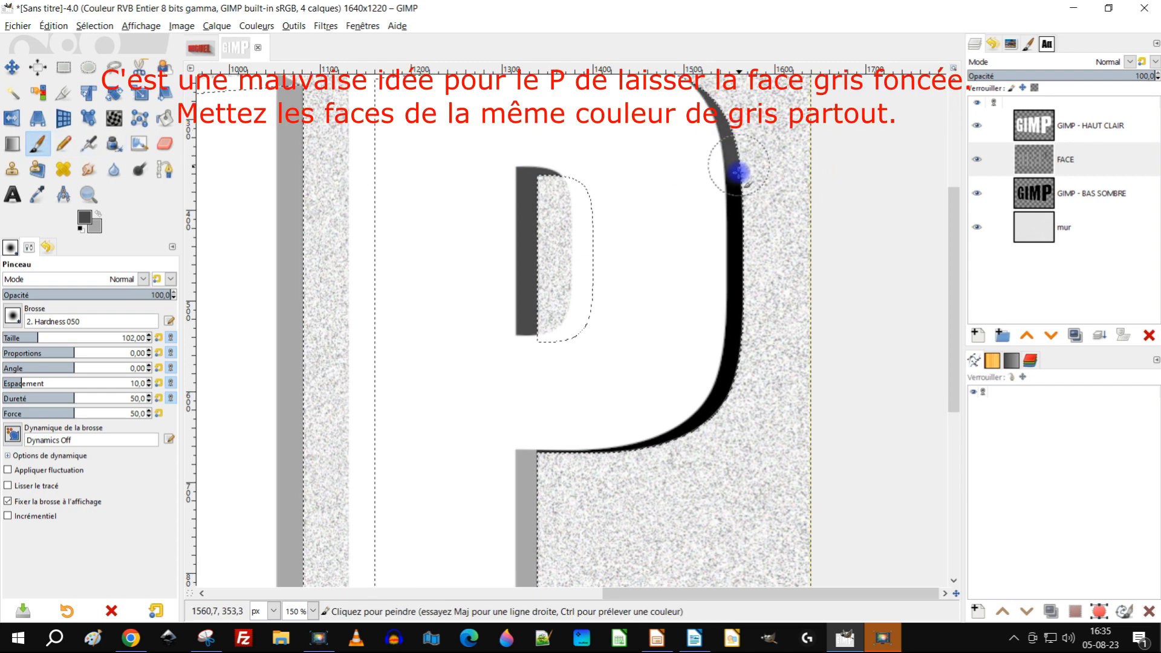
mouse_move(730, 338)
left_mouse_down()
mouse_move(694, 417)
mouse_move(622, 453)
mouse_move(593, 453)
mouse_move(601, 447)
left_mouse_up()
scroll(732, 181, "up", 5)
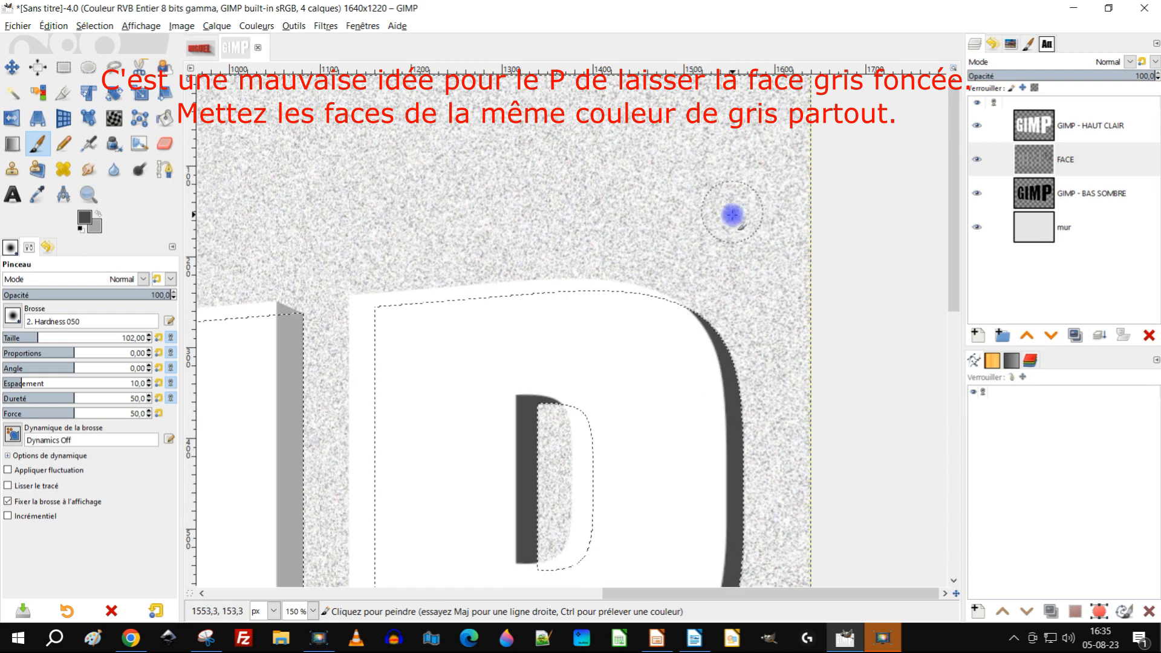
left_click_drag(701, 316, 713, 332)
Remove the letter selection and check the shading across the whole GIMP text
scroll(627, 296, "down", 2)
mouse_move(614, 307)
left_mouse_down()
mouse_move(837, 170)
mouse_move(902, 163)
left_mouse_up()
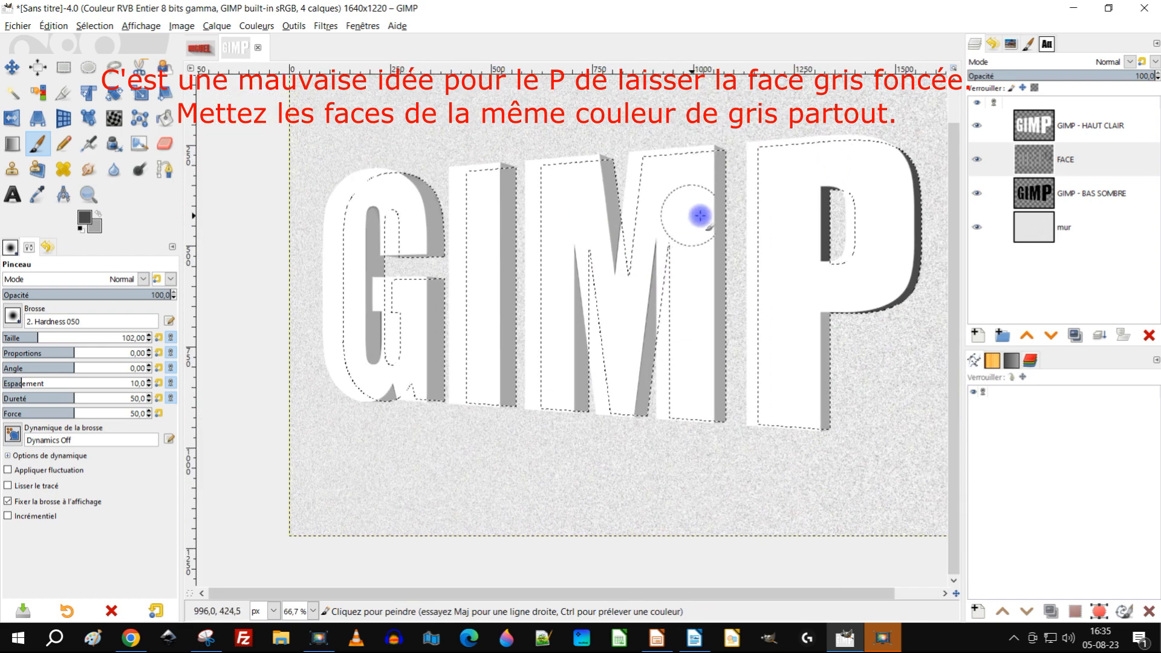
left_click_drag(754, 217, 711, 205)
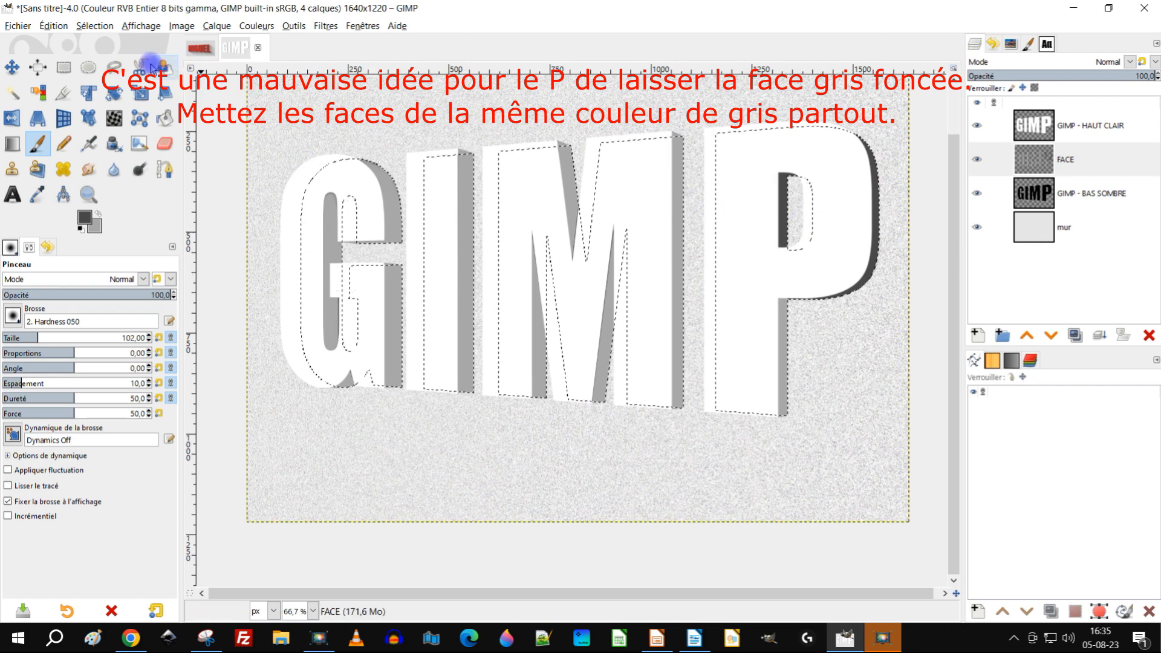
left_click(59, 26)
mouse_move(94, 26)
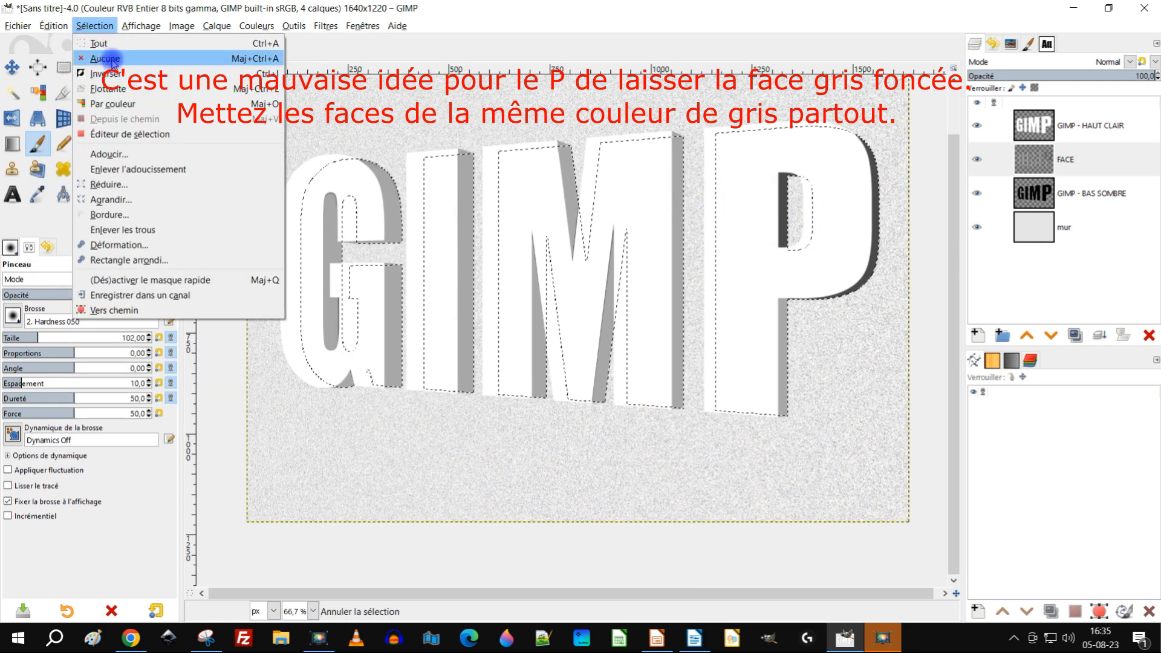
left_click(105, 54)
scroll(665, 248, "down", 2)
scroll(691, 256, "up", 2)
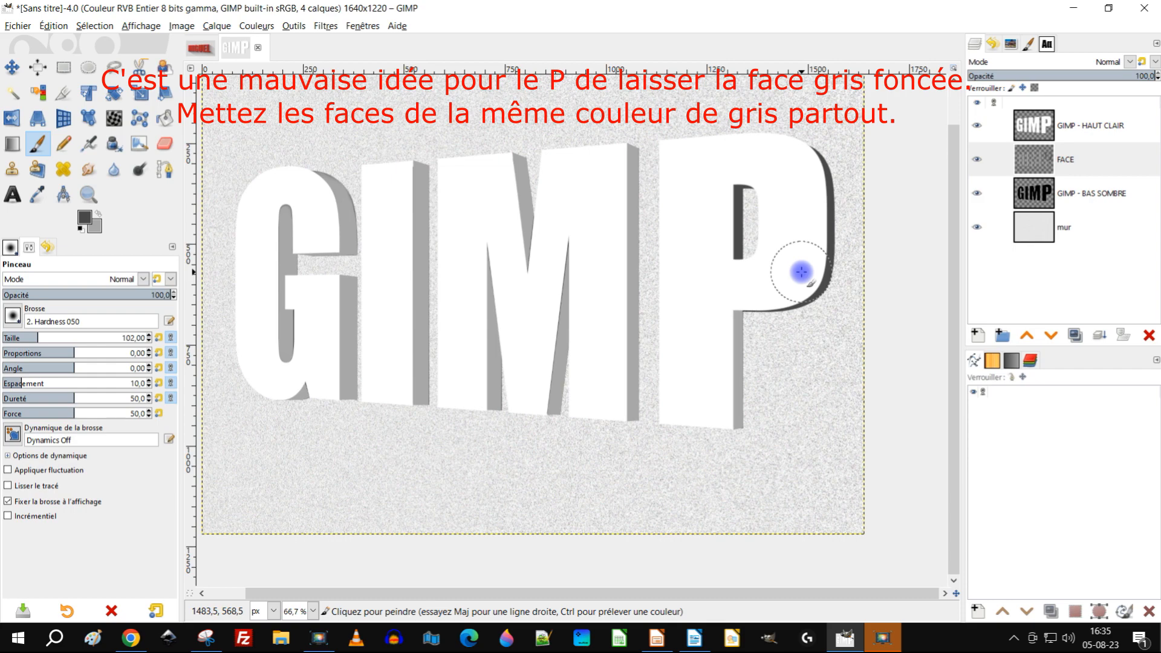
scroll(813, 278, "up", 1)
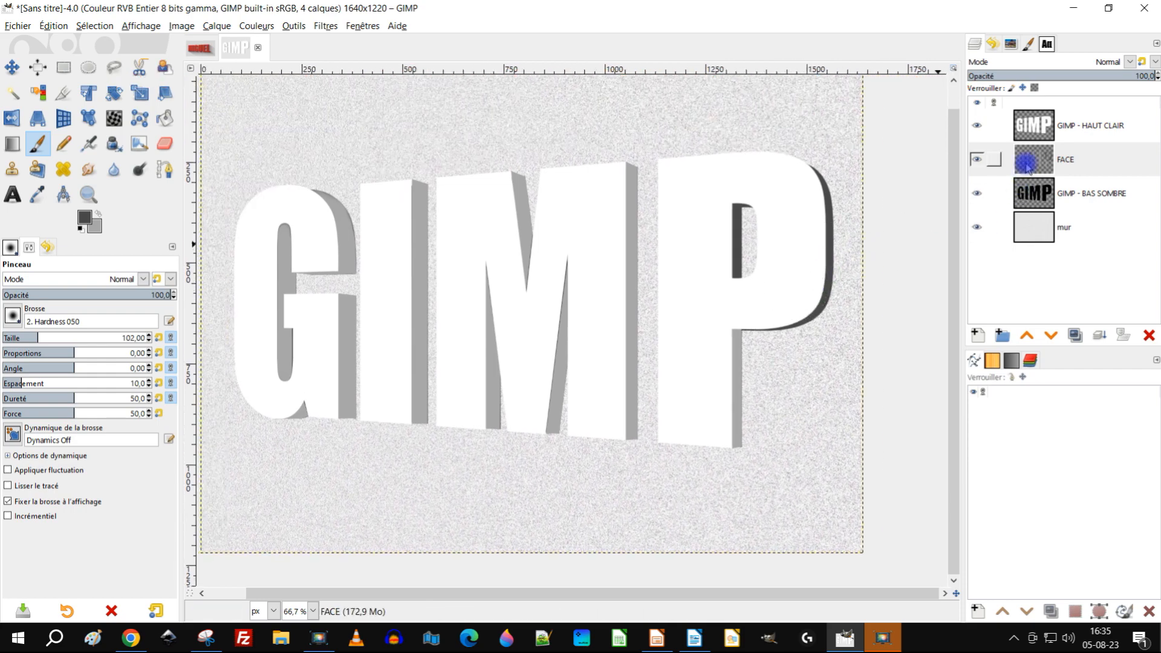
Duplicate the GIMP - BAS SOMBRE layer and rename the lower of the two dark layers OMBRE
left_click(1030, 159)
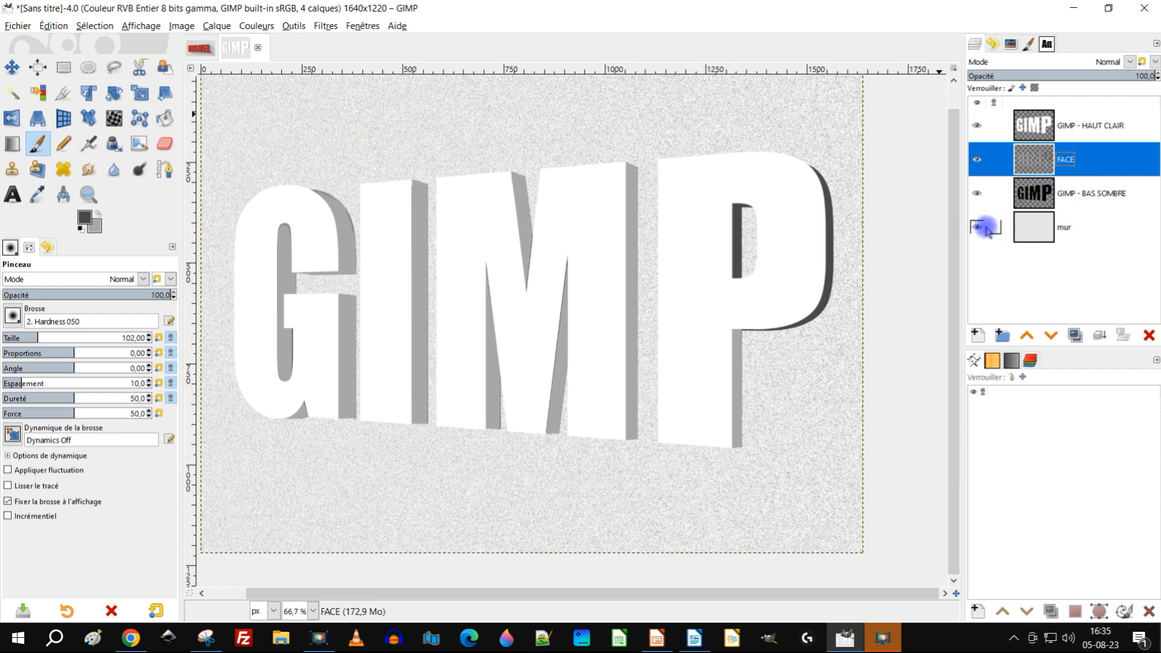
left_click(1040, 204)
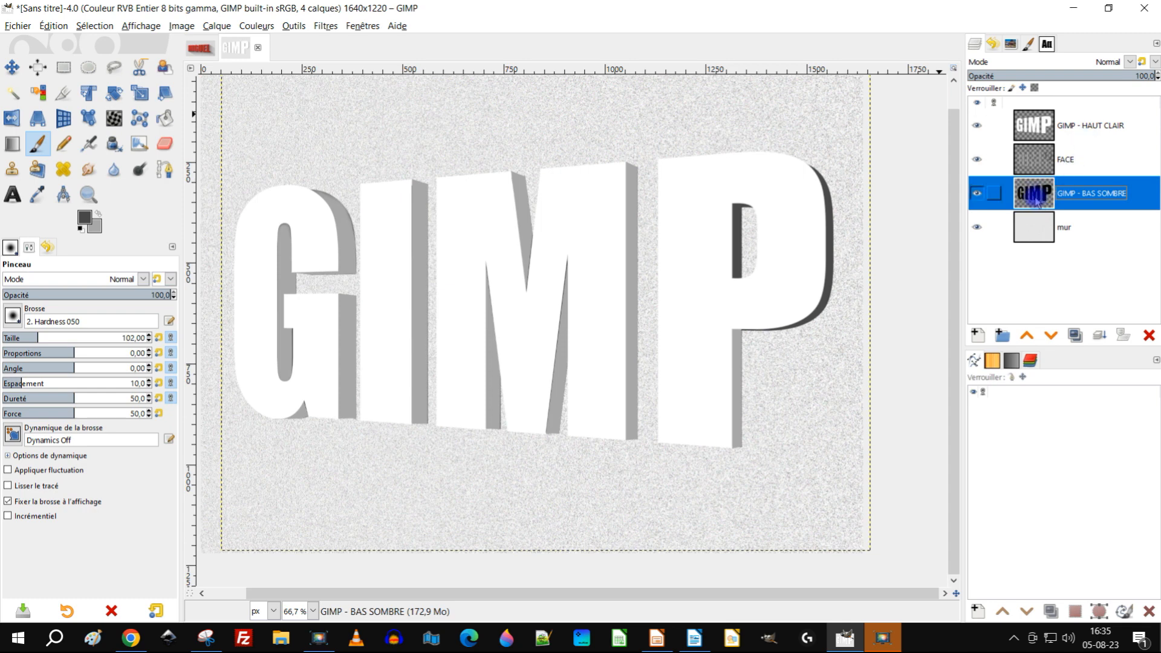
left_click(1074, 336)
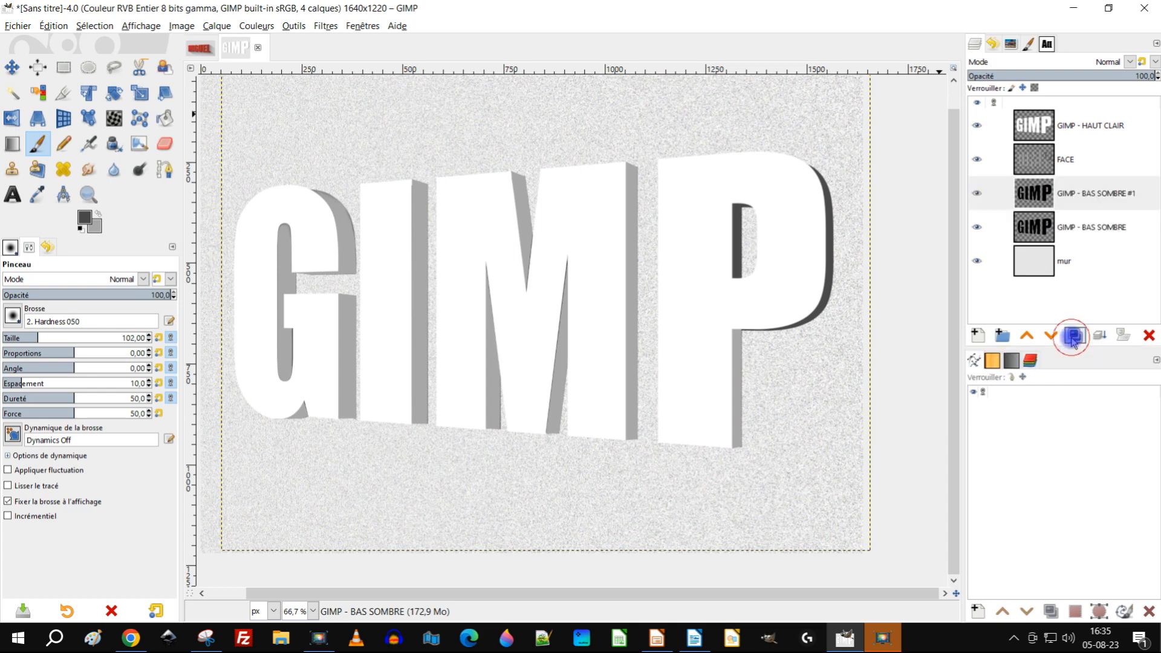
double_click(1092, 228)
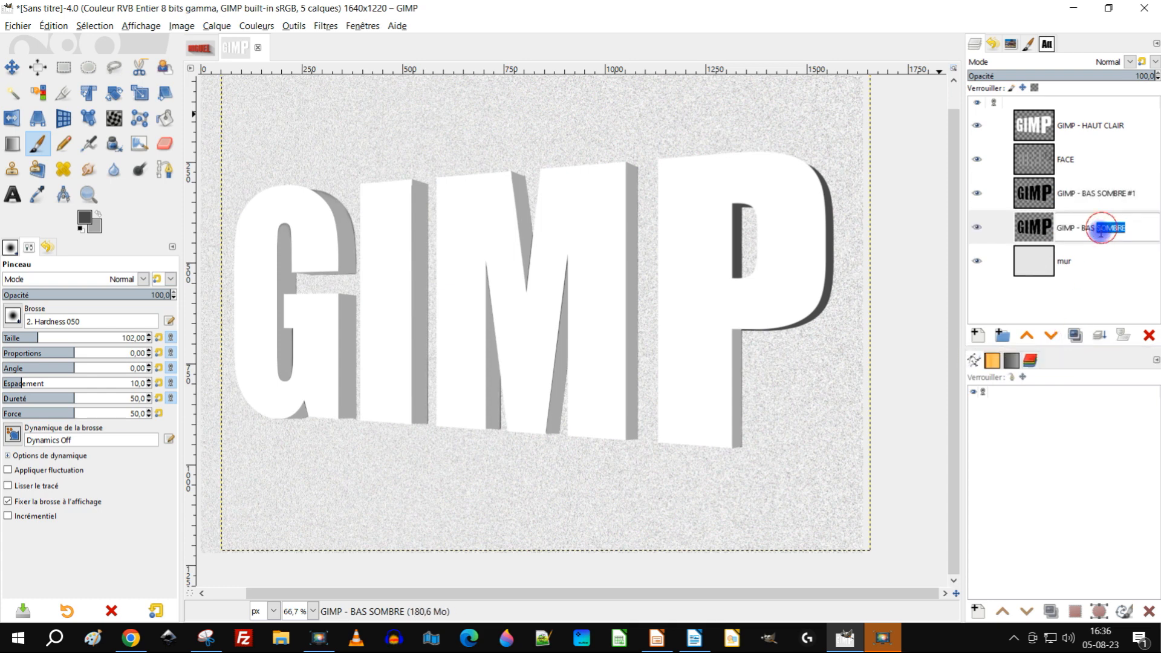
key("Home")
key("shift+End")
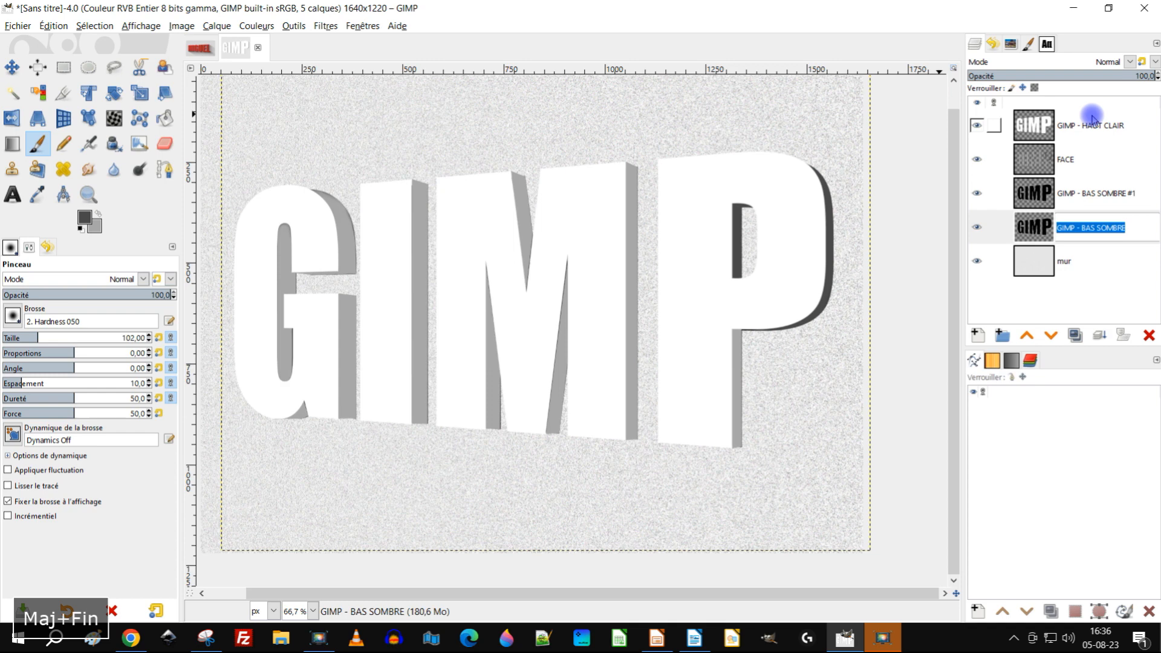
type("o")
key("Return")
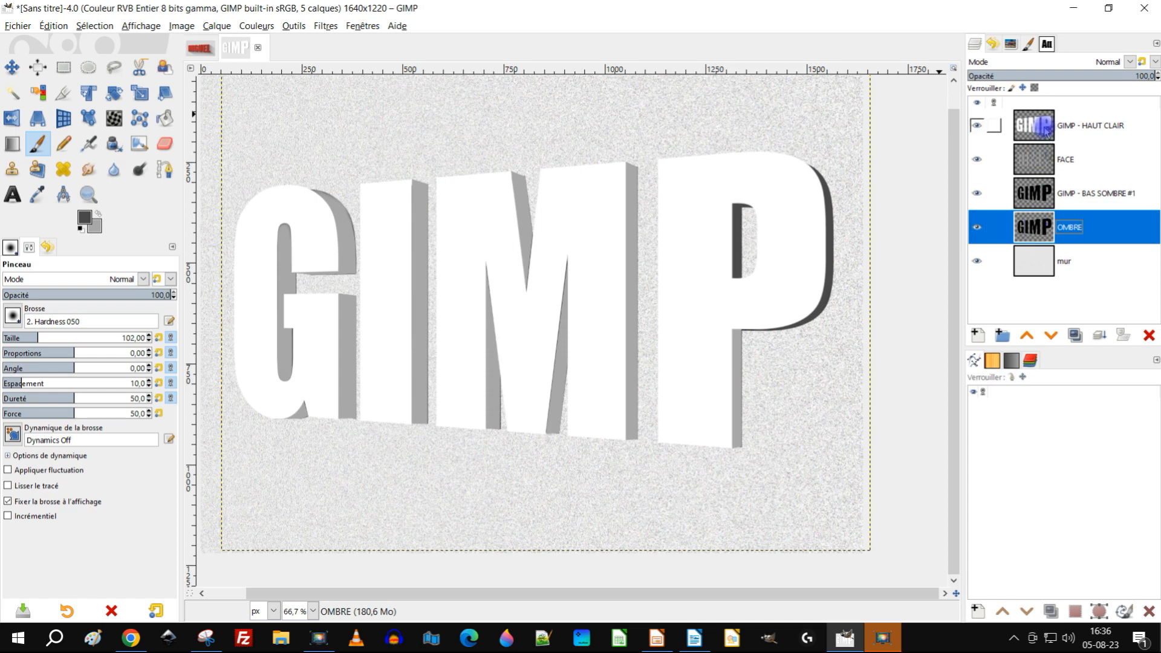
Rename the dark layer copy above OMBRE as GIMP - BASE SOMBRE #1
left_click(1085, 125)
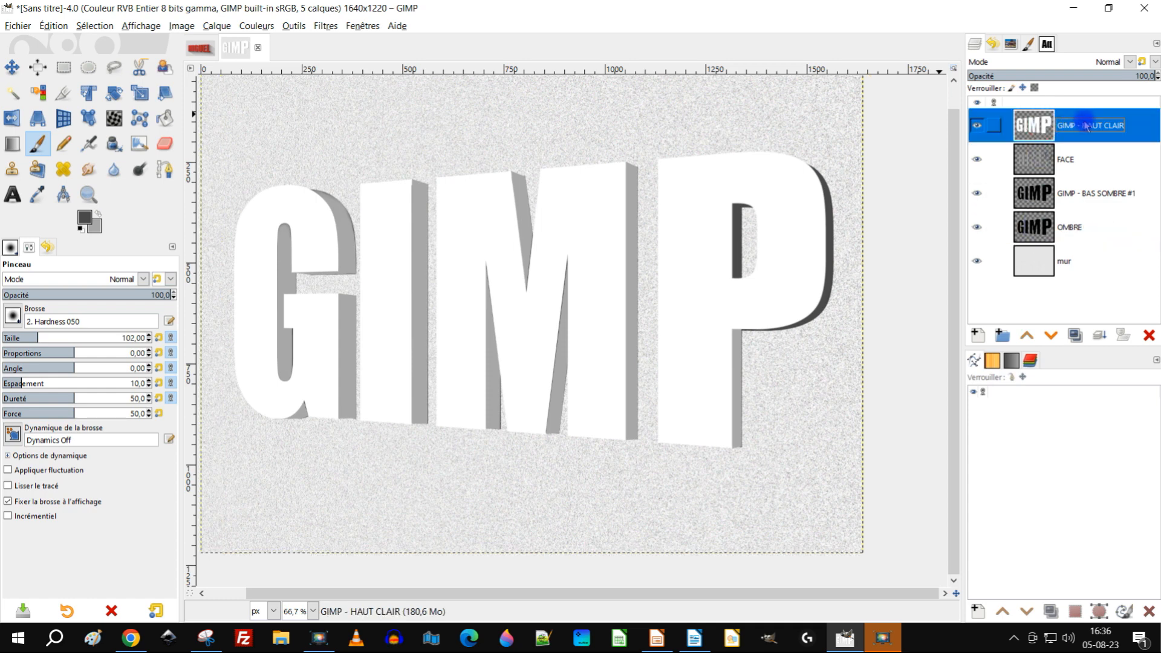
left_click(1034, 167)
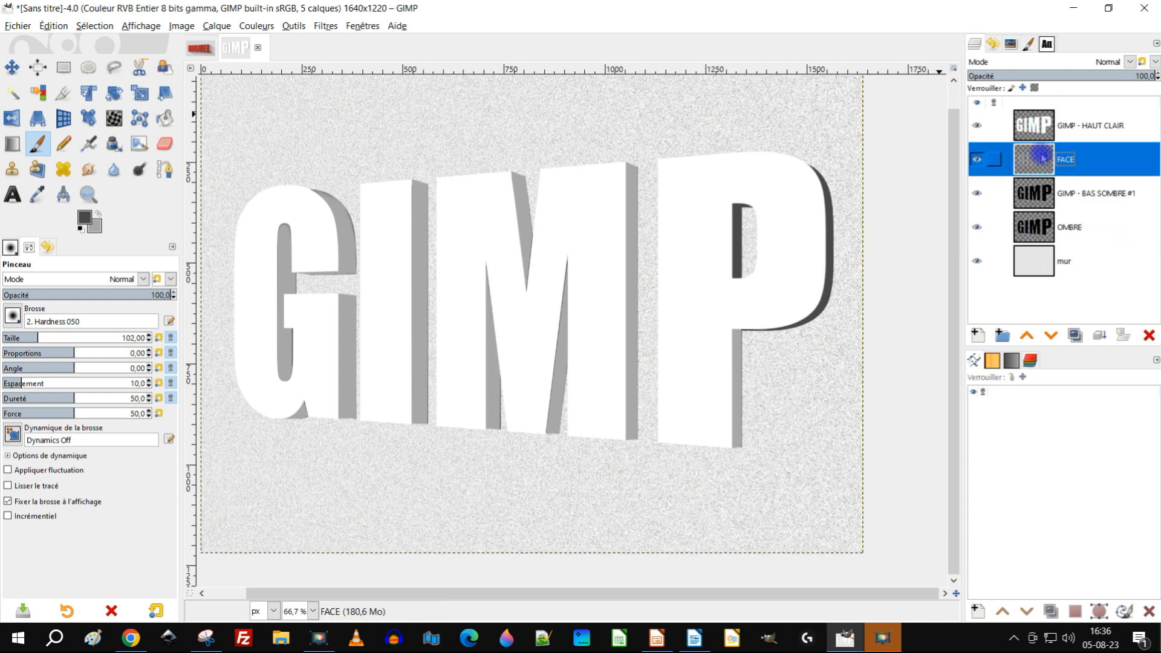
left_click(1048, 196)
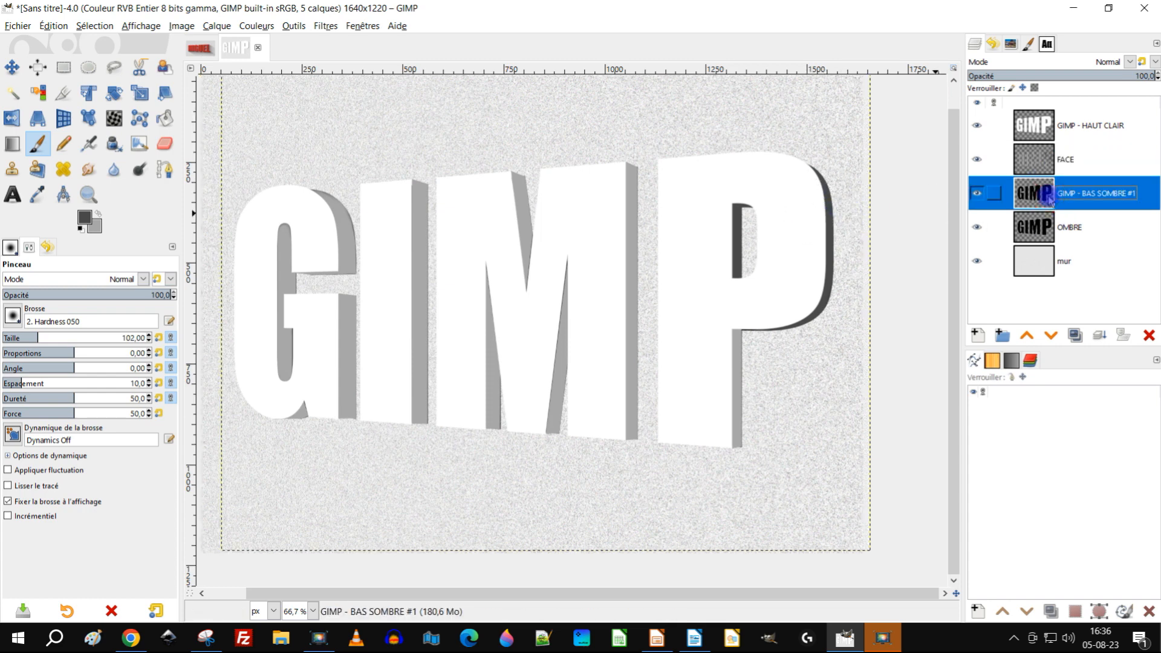
double_click(1096, 197)
left_click(1093, 194)
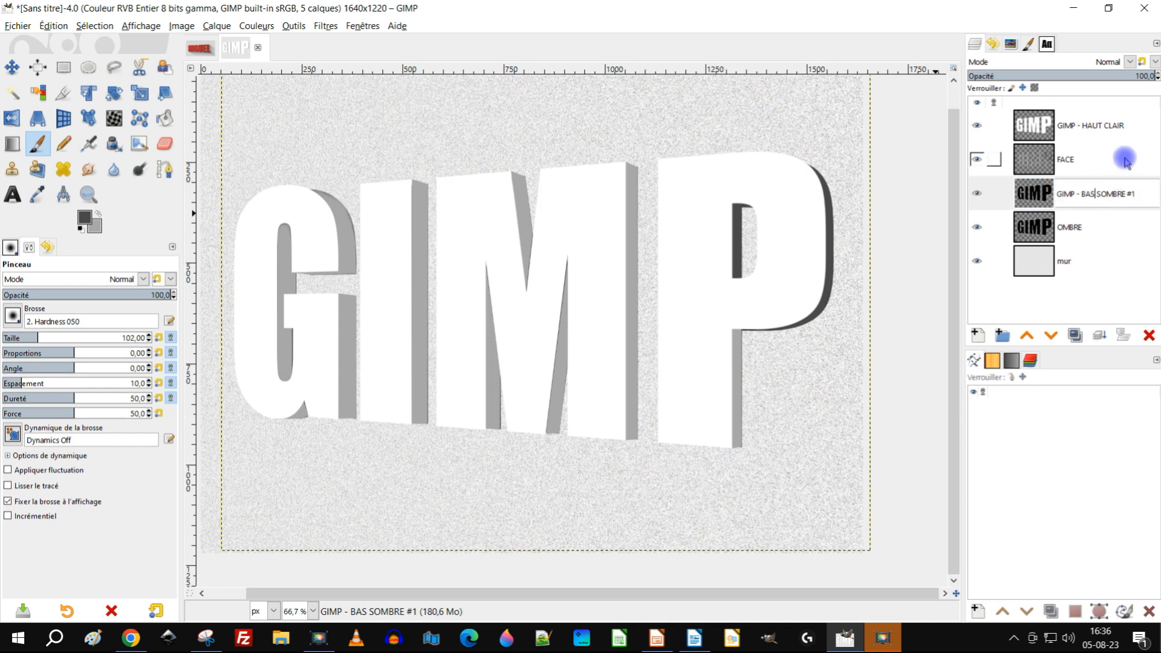
type("E")
key("Return")
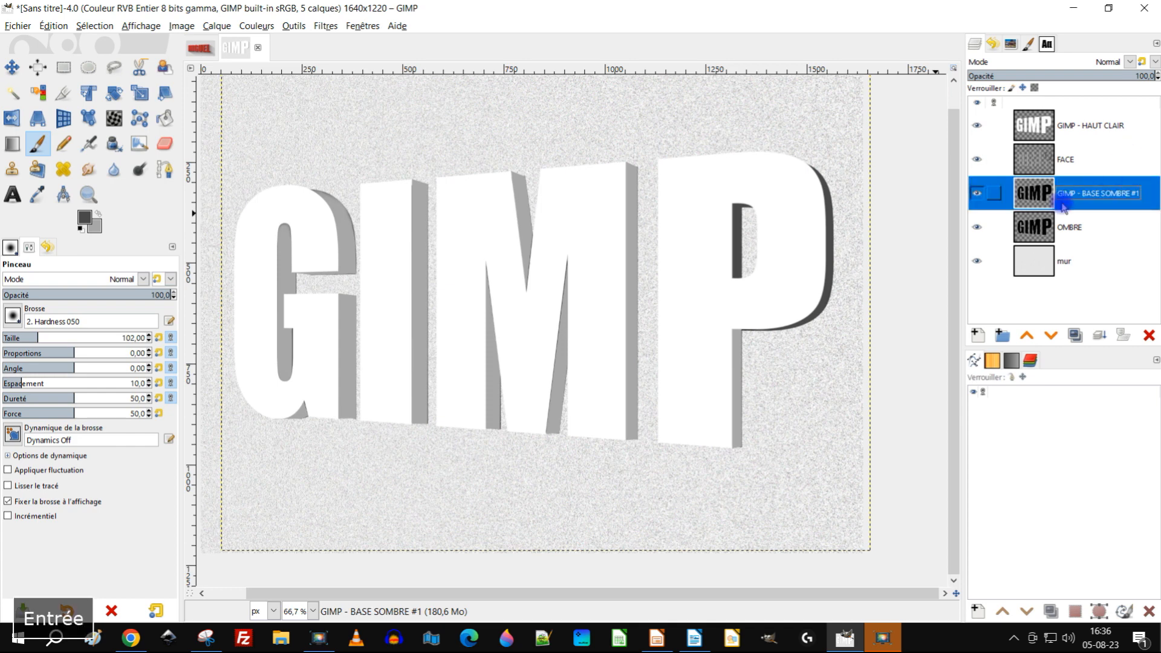
Resize the OMBRE layer to the image dimensions
left_click(1034, 228)
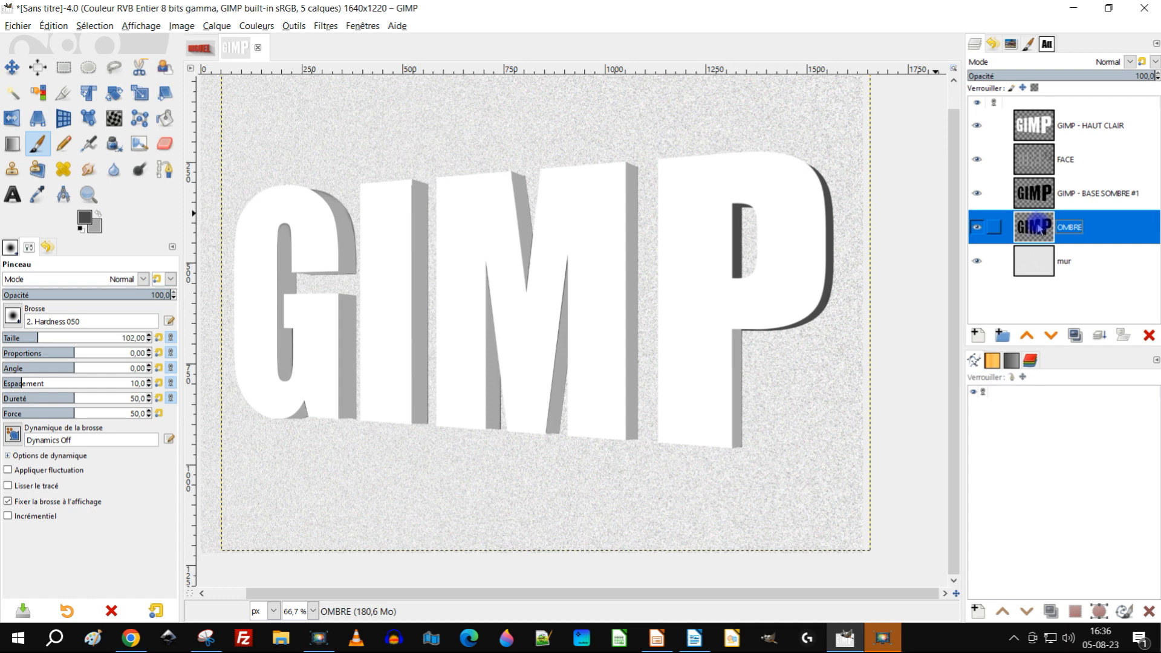
left_click(1034, 260)
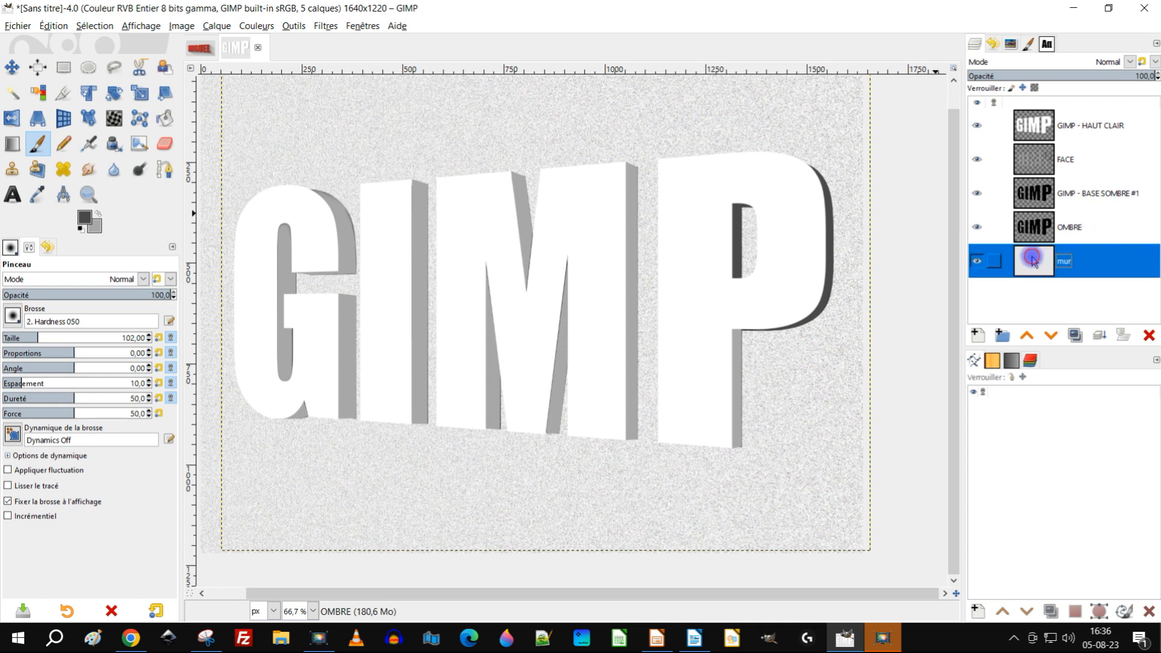
left_click(1038, 235)
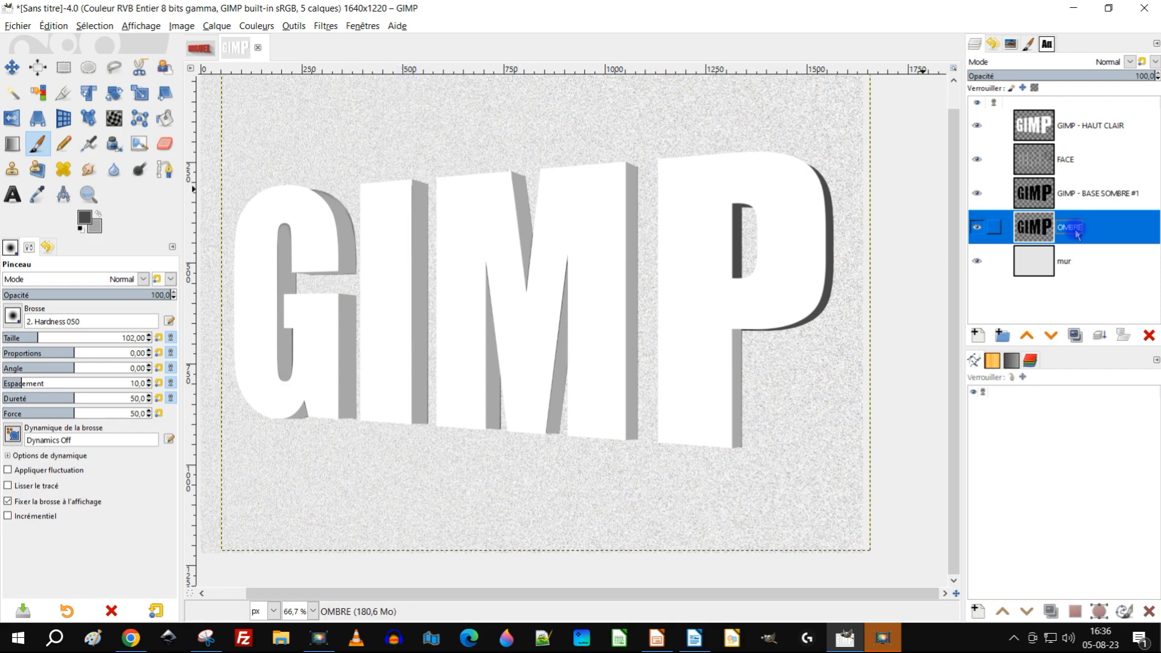
right_click(1033, 227)
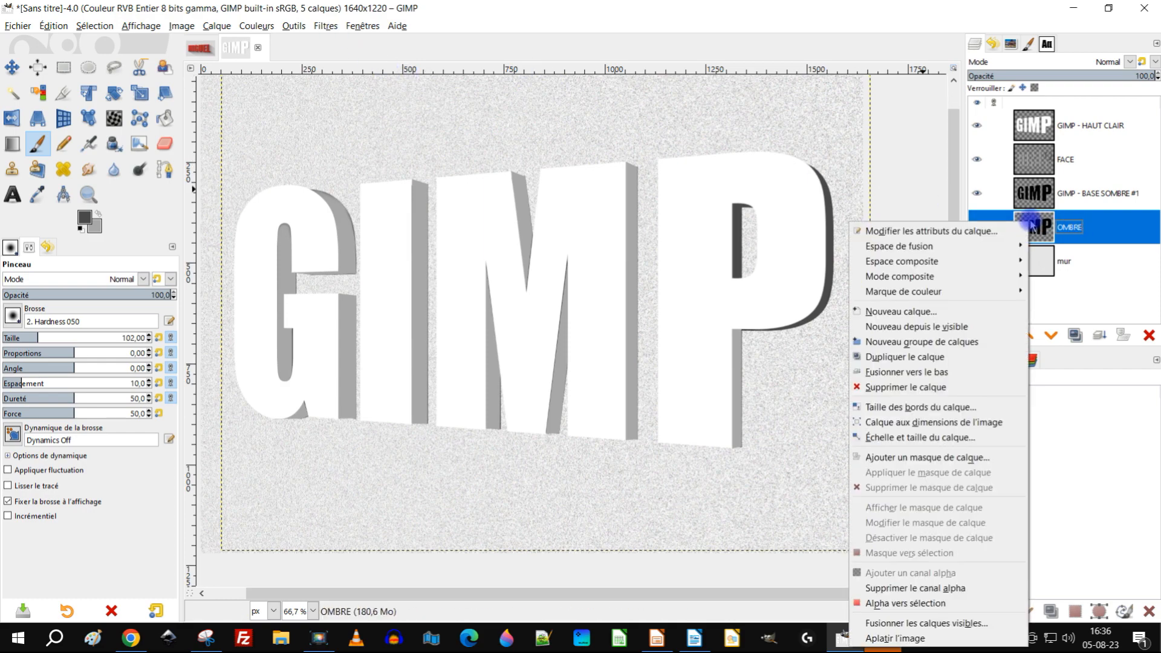
left_click(985, 419)
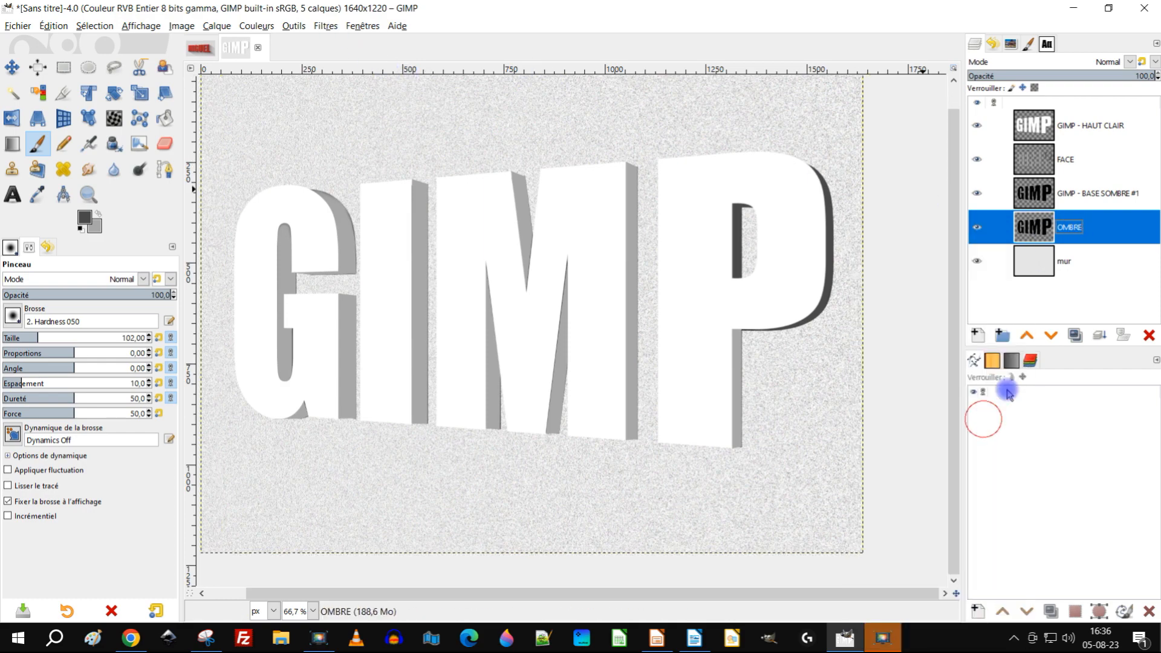
Start the Long Shadow (Ombre longue) filter on the OMBRE layer with the Fading (fixed length) style
left_click(326, 26)
mouse_move(375, 153)
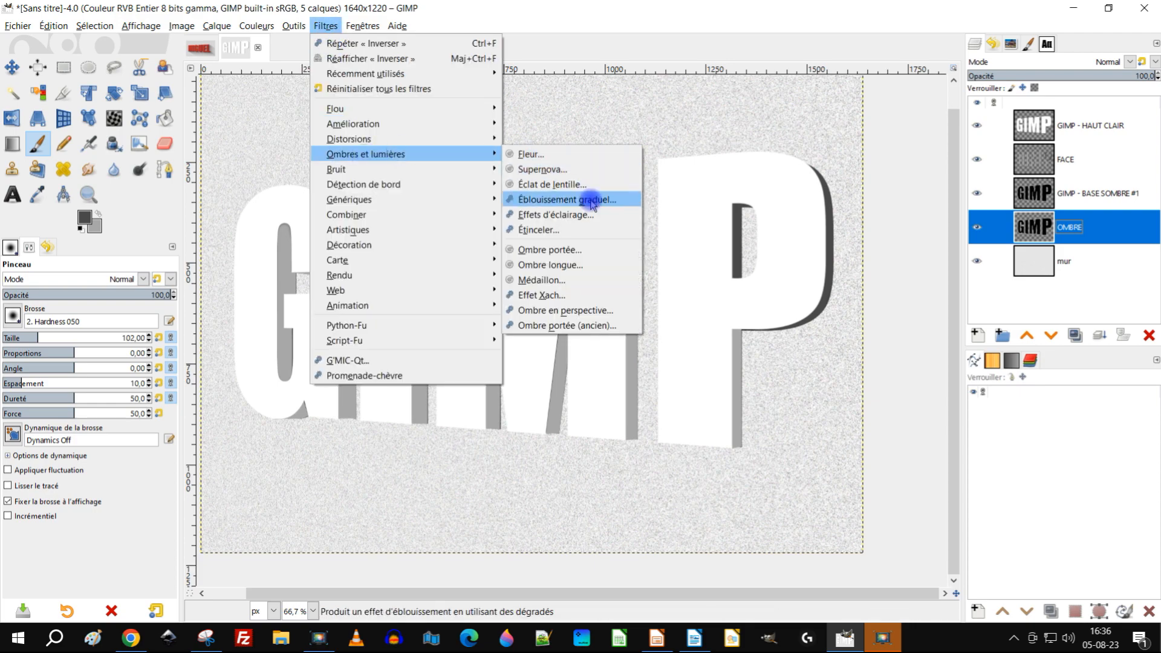
left_click(579, 264)
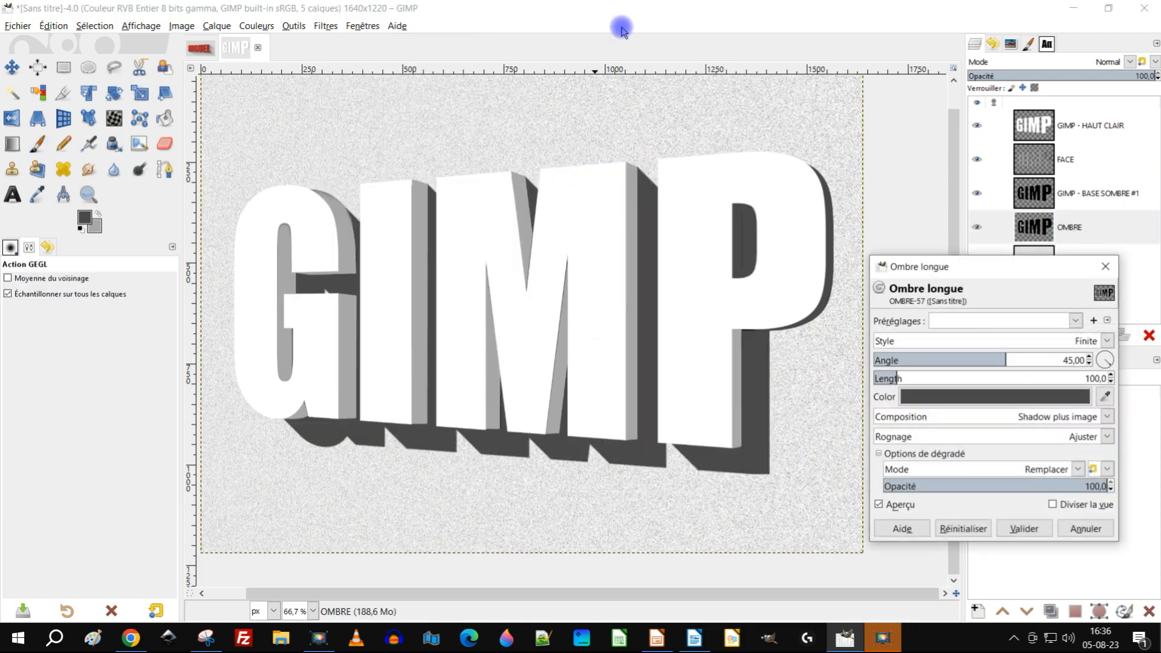
left_click(1059, 343)
left_click(995, 414)
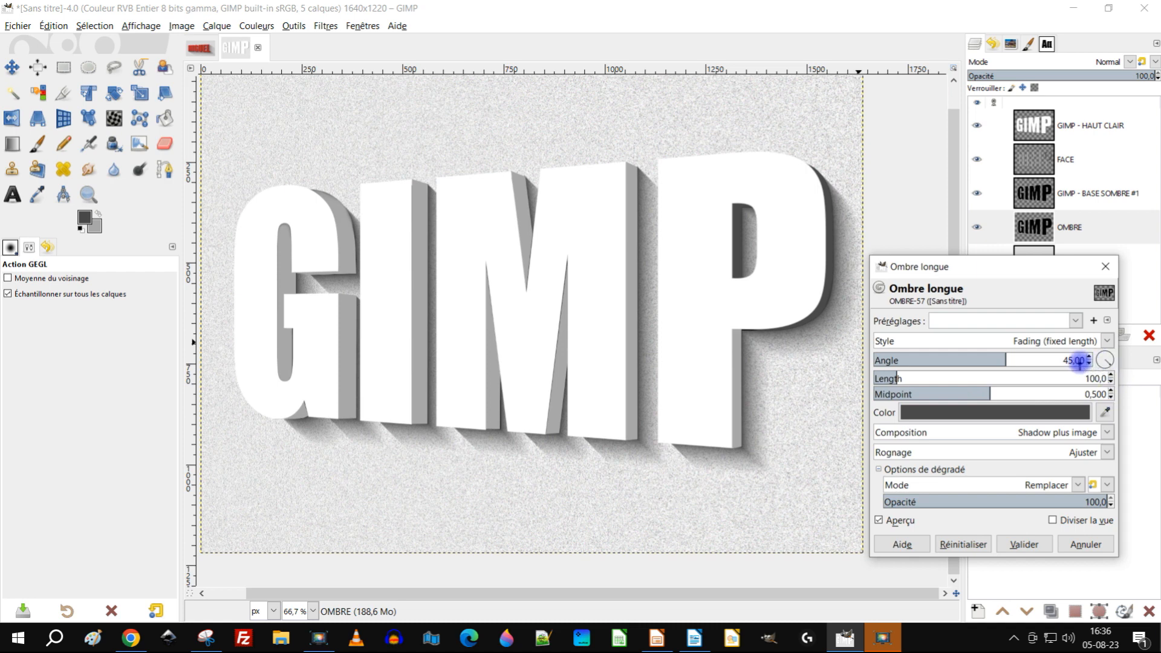
Set the long shadow's angle to 30
left_click(998, 355)
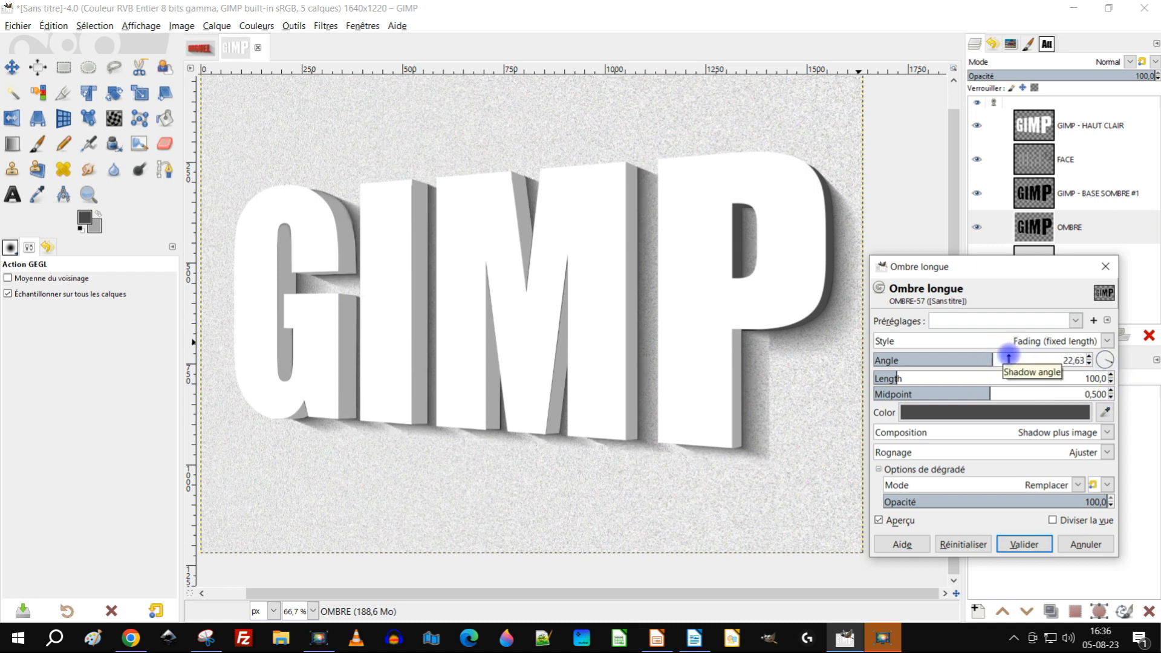
key("Delete")
key("Delete")
key("Delete")
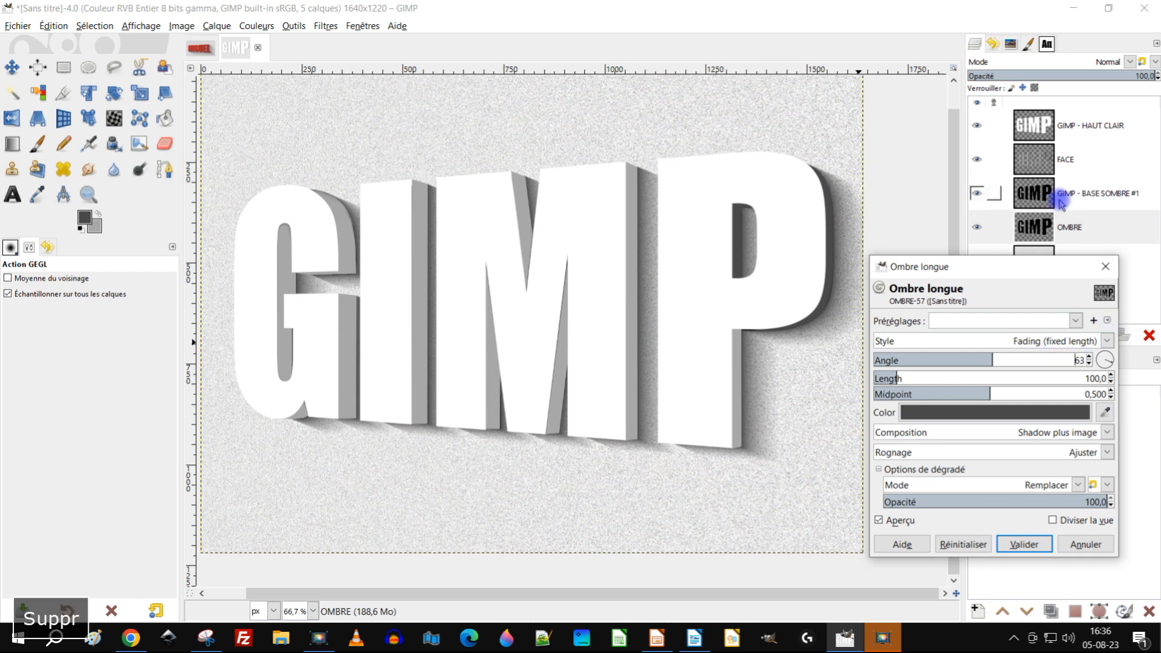
type("30")
key("Tab")
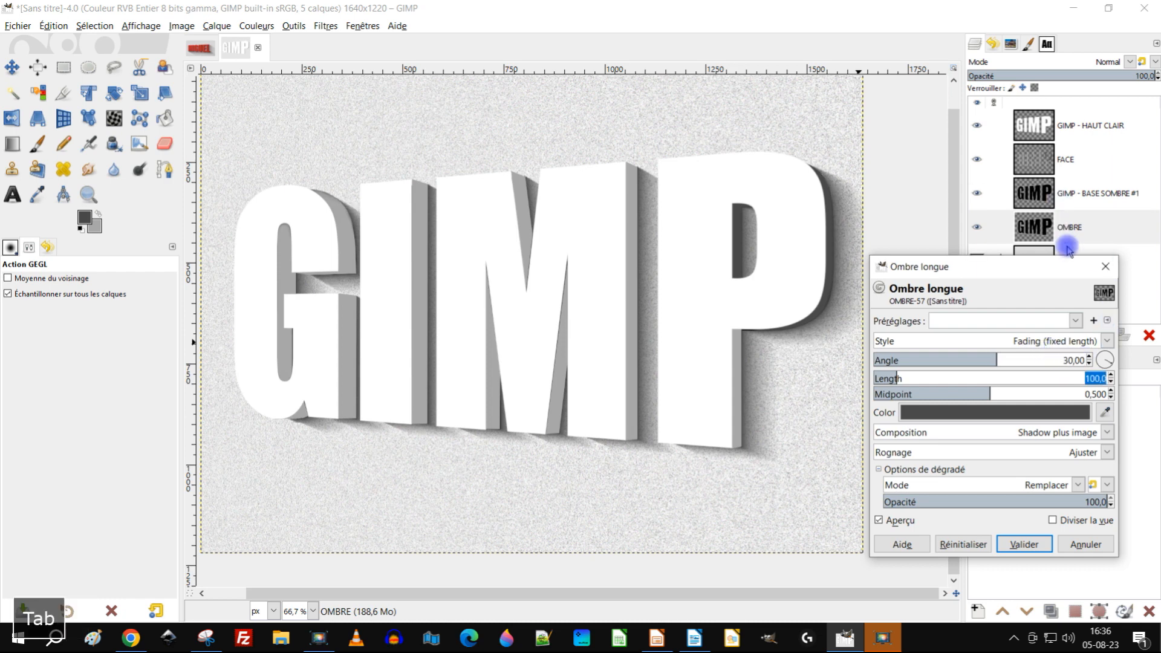
Set the long shadow's length to 72.5 and its midpoint to 0.635
left_click_drag(622, 381, 645, 344)
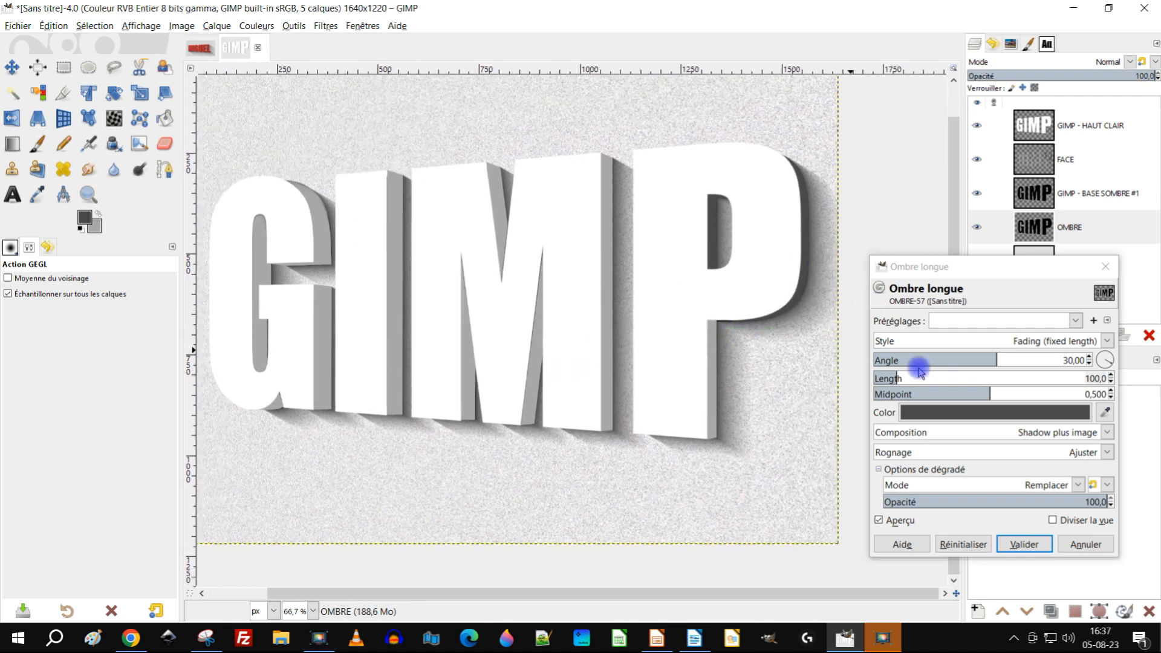
left_click_drag(935, 383, 890, 377)
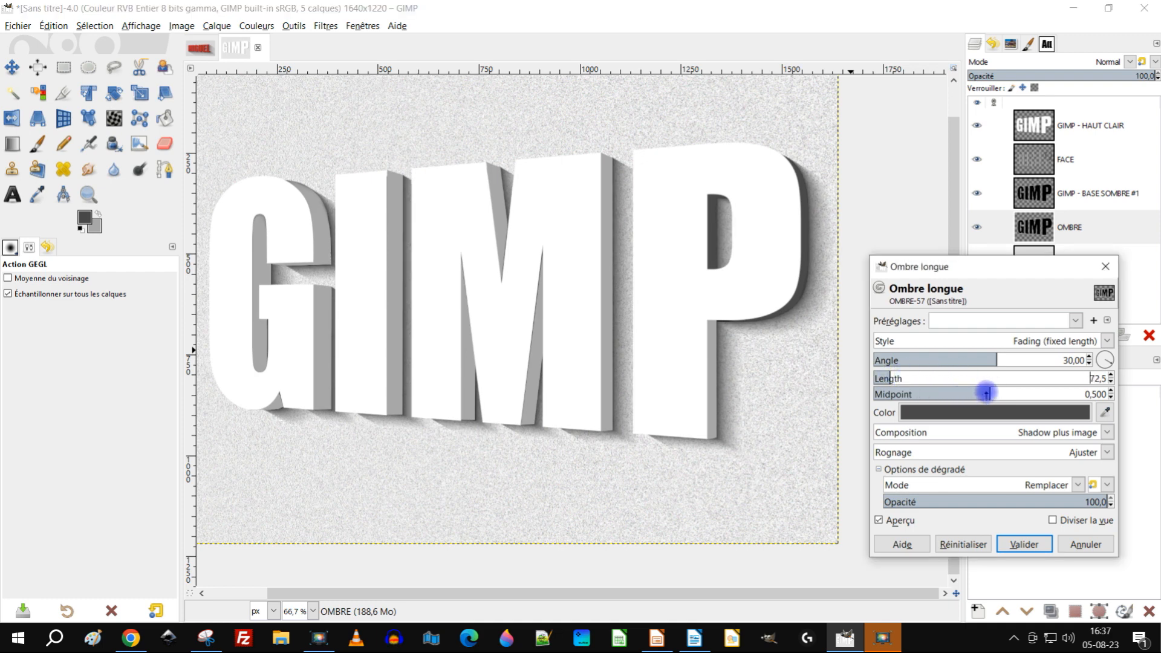
left_click_drag(988, 393, 1022, 402)
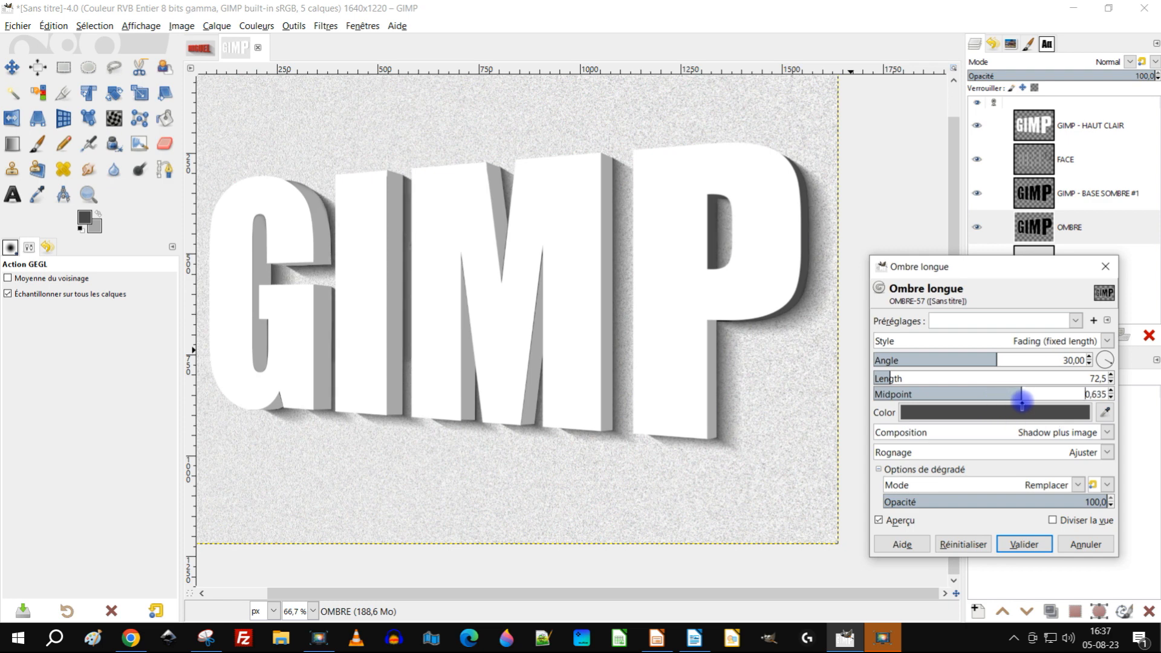
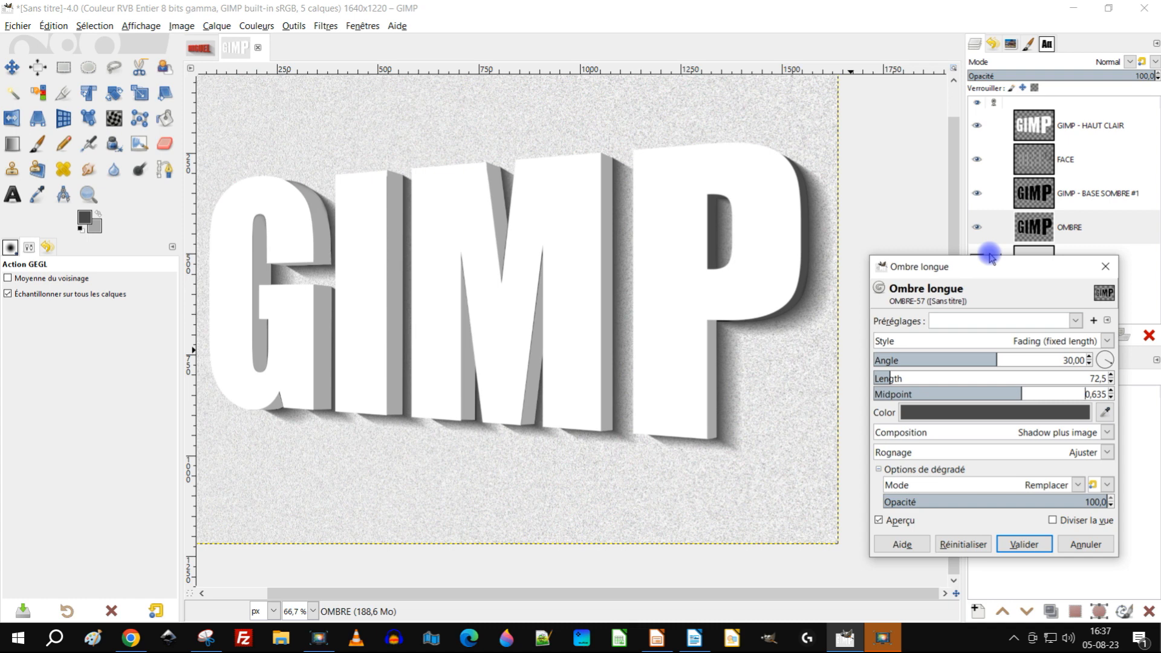
Set the long shadow's composition to Shadow only and apply the filter
left_click(1009, 434)
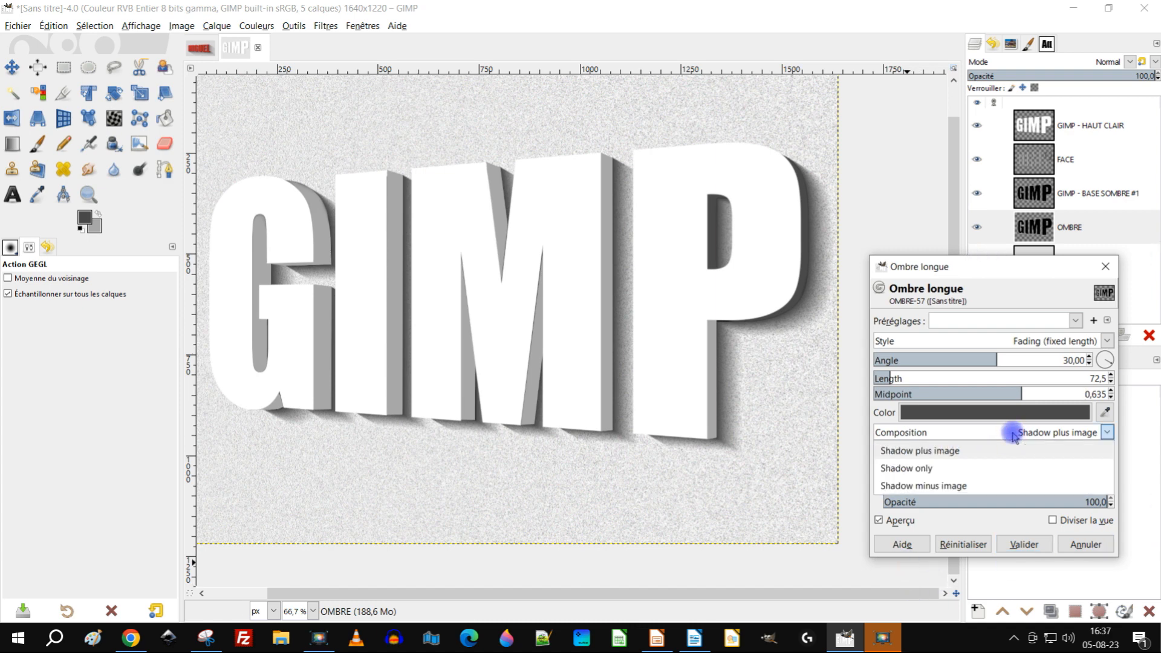
left_click(980, 471)
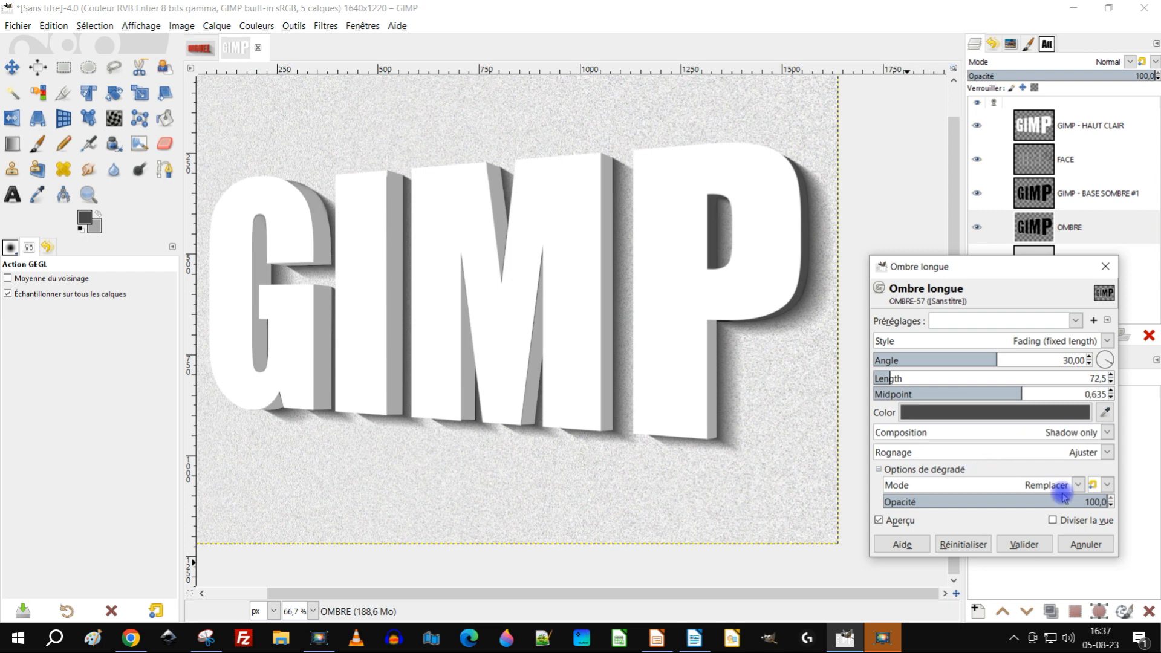
left_click(1023, 544)
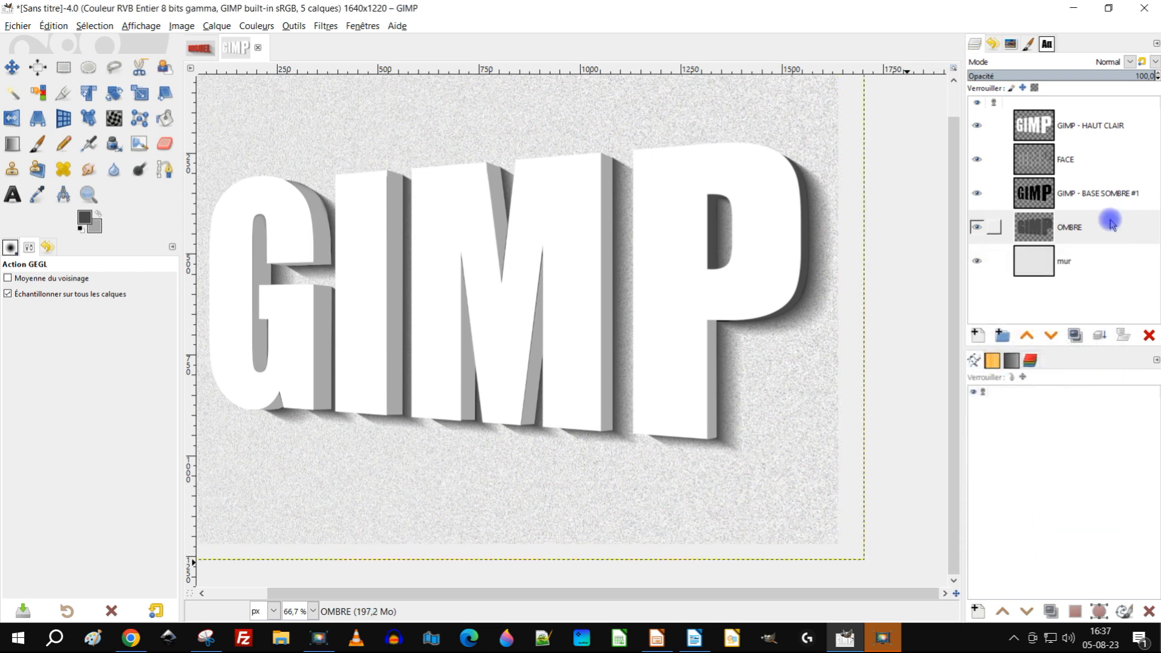
Hide the text and shadow layers, and show them again one by one from OMBRE upwards to examine the stack
left_click(977, 229, "shift")
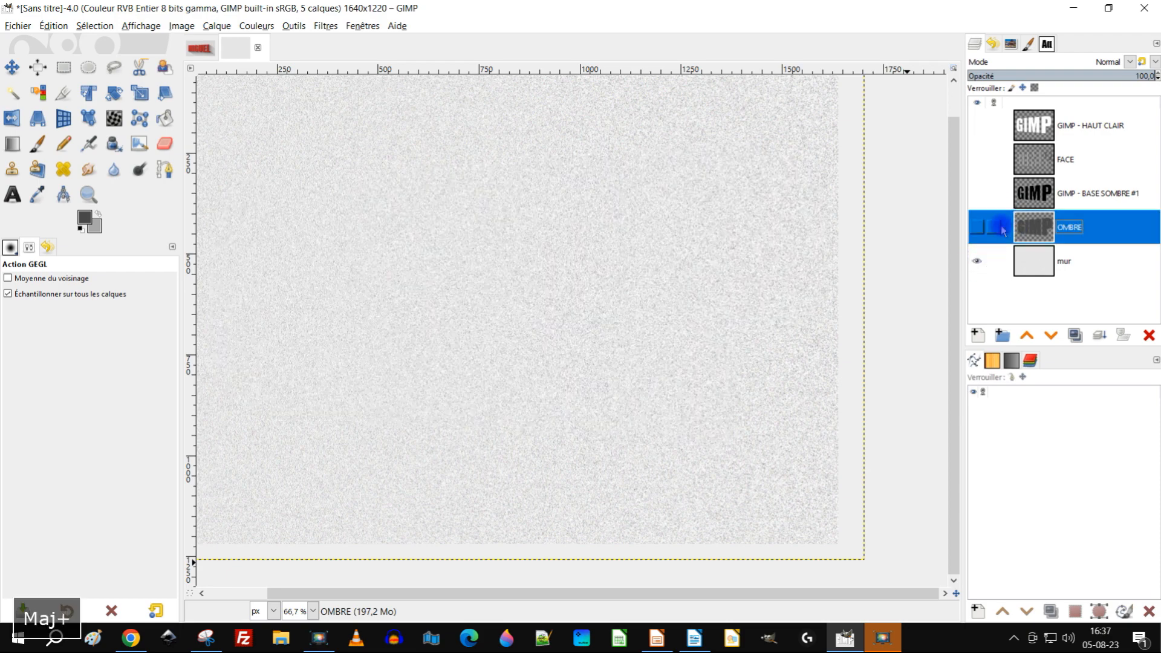
left_click(977, 228)
left_click(980, 195)
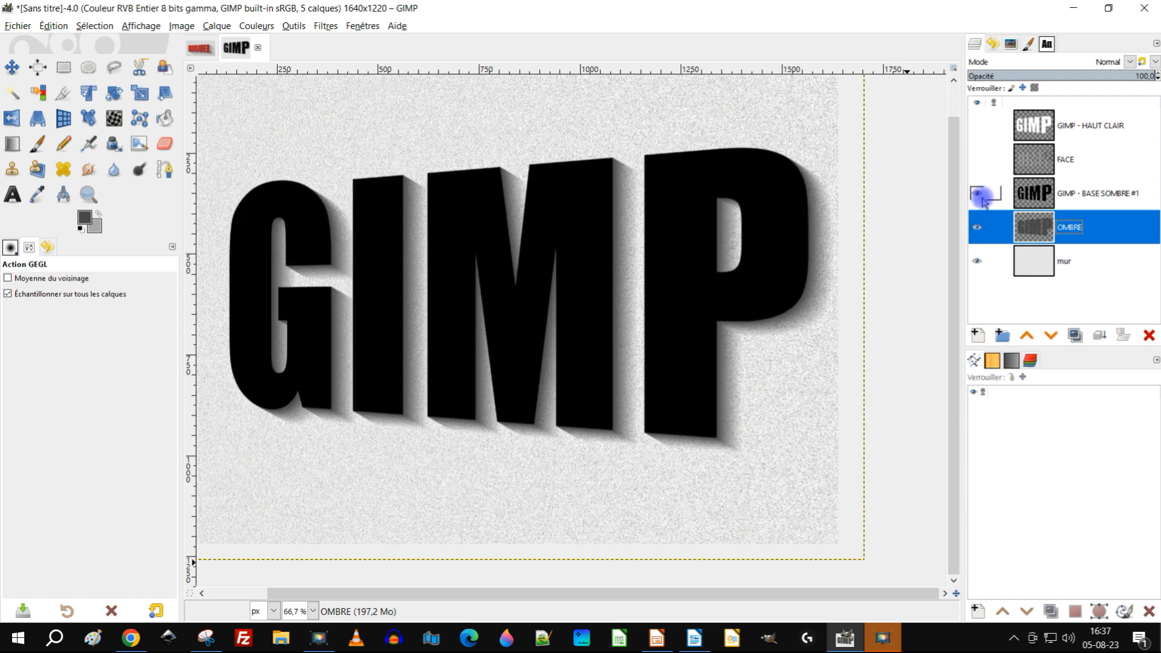
left_click(976, 159)
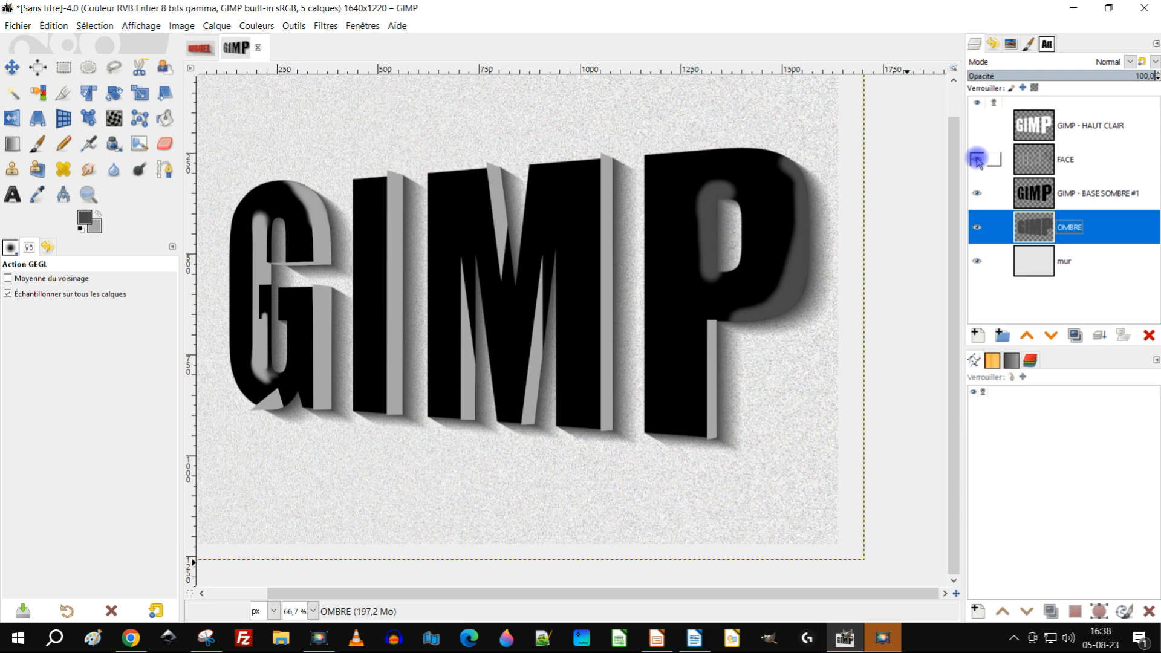
left_click(978, 126)
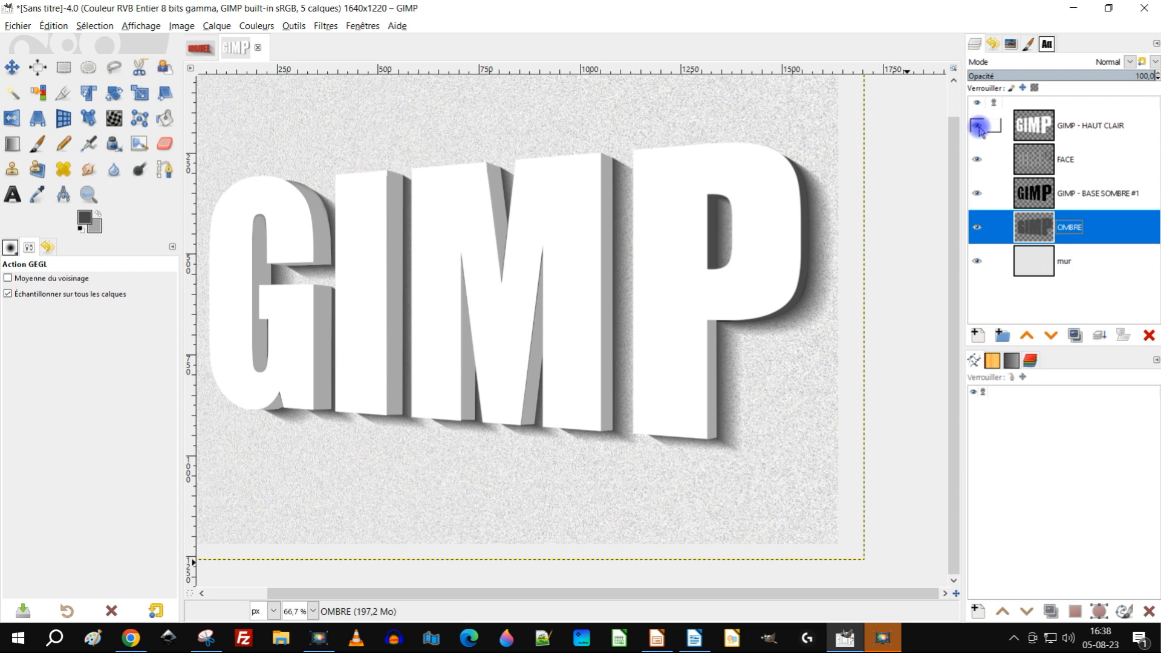
Duplicate the GIMP - HAUT CLAIR layer and rename the copy BISEAUTE
left_click(1030, 121)
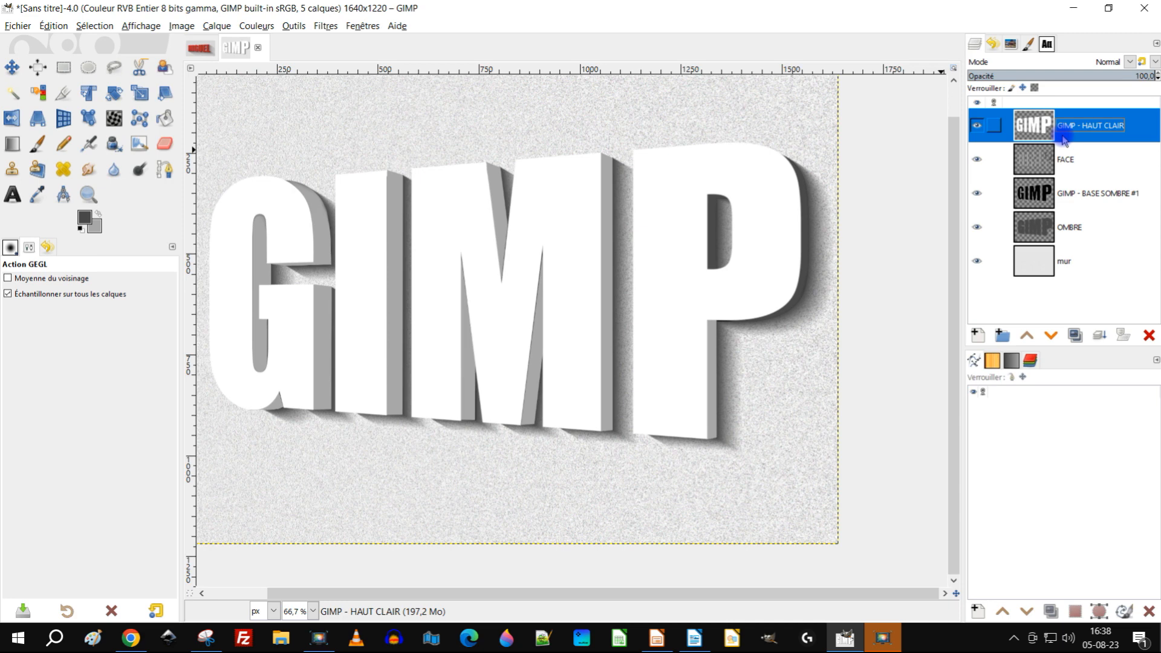
left_click(1075, 335)
double_click(1079, 125)
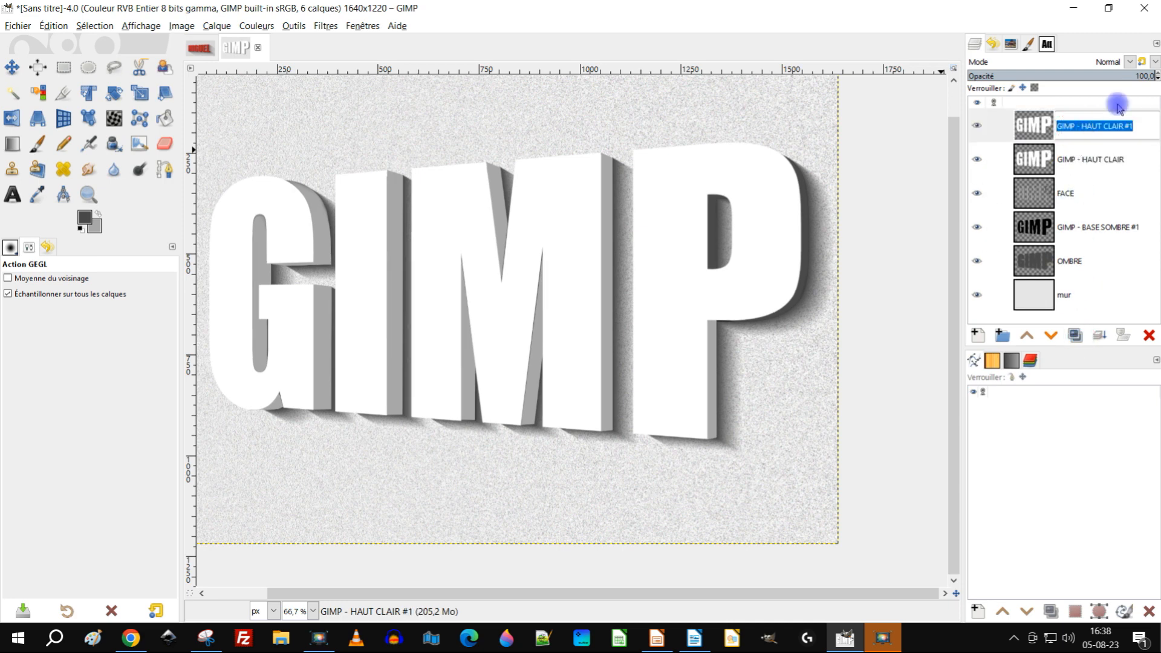
type("BIS")
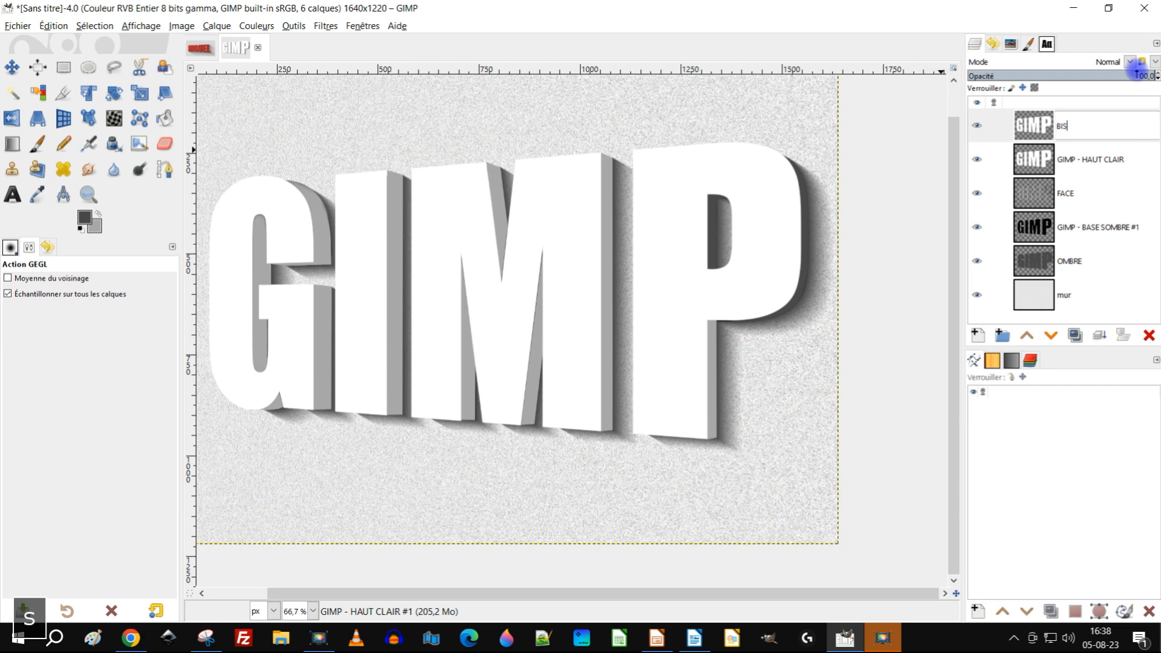
type("EAUTE")
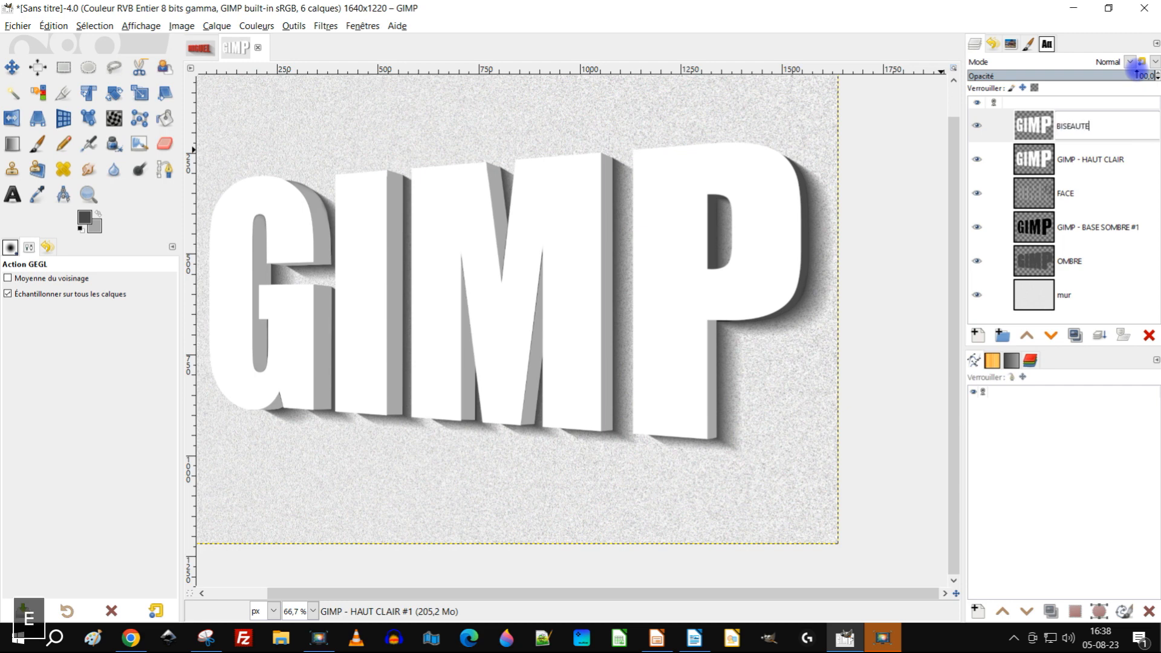
key("Return")
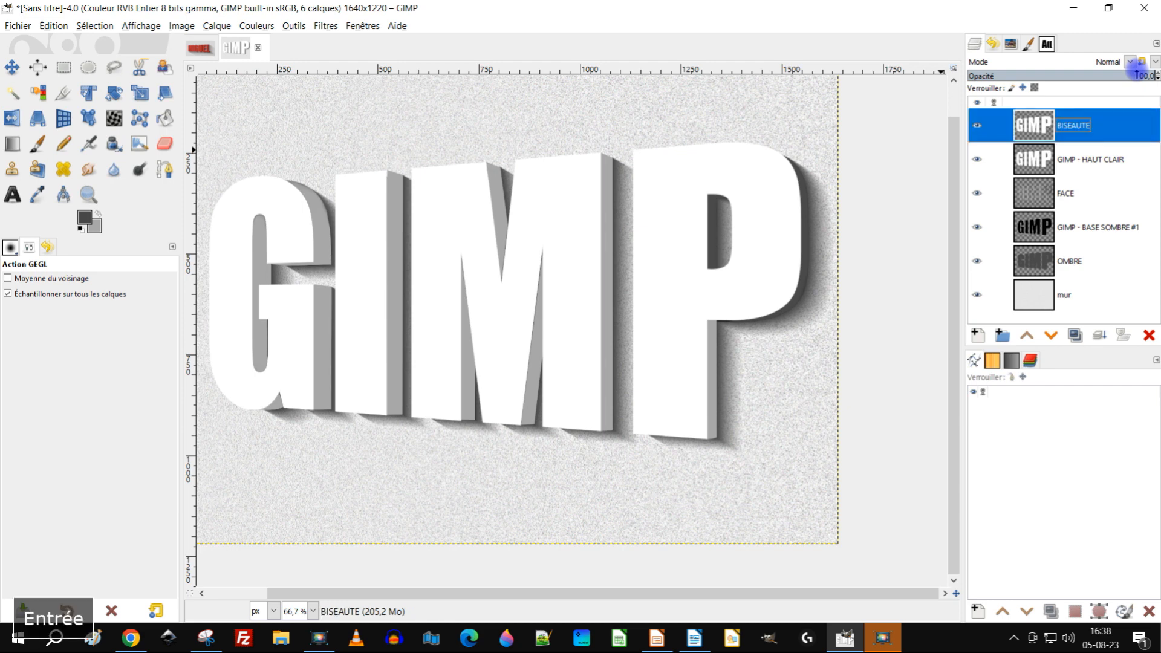
Create a selection of the letters from the BISEAUTE layer's alpha
left_click_drag(616, 351, 671, 373)
right_click(1026, 126)
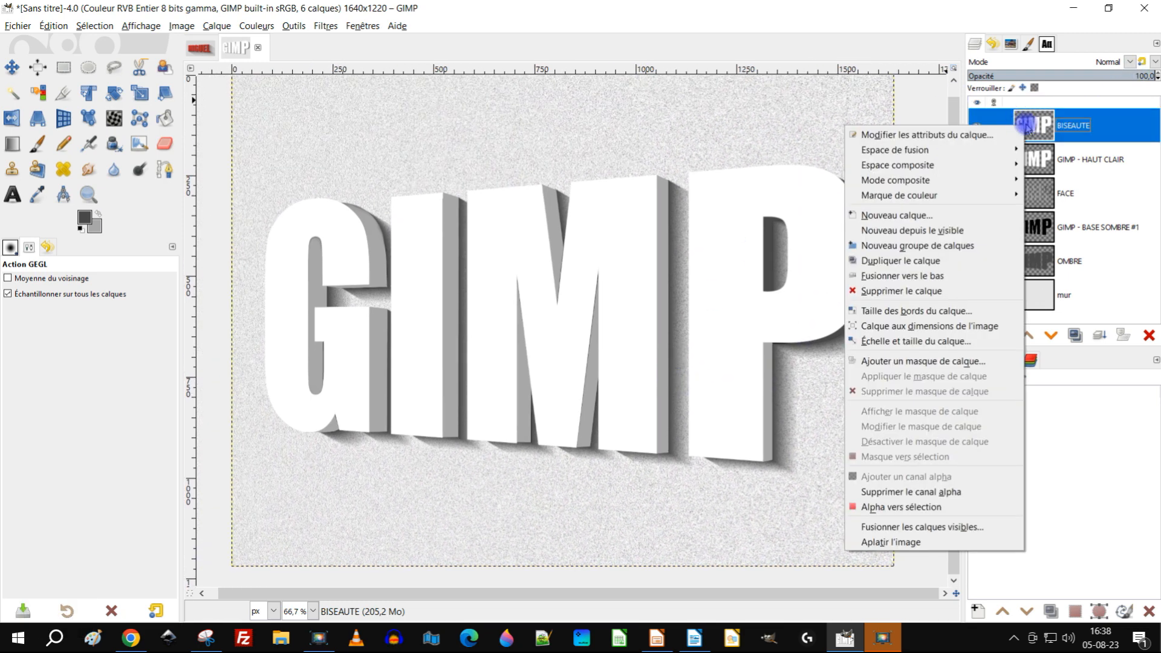
left_click(931, 507)
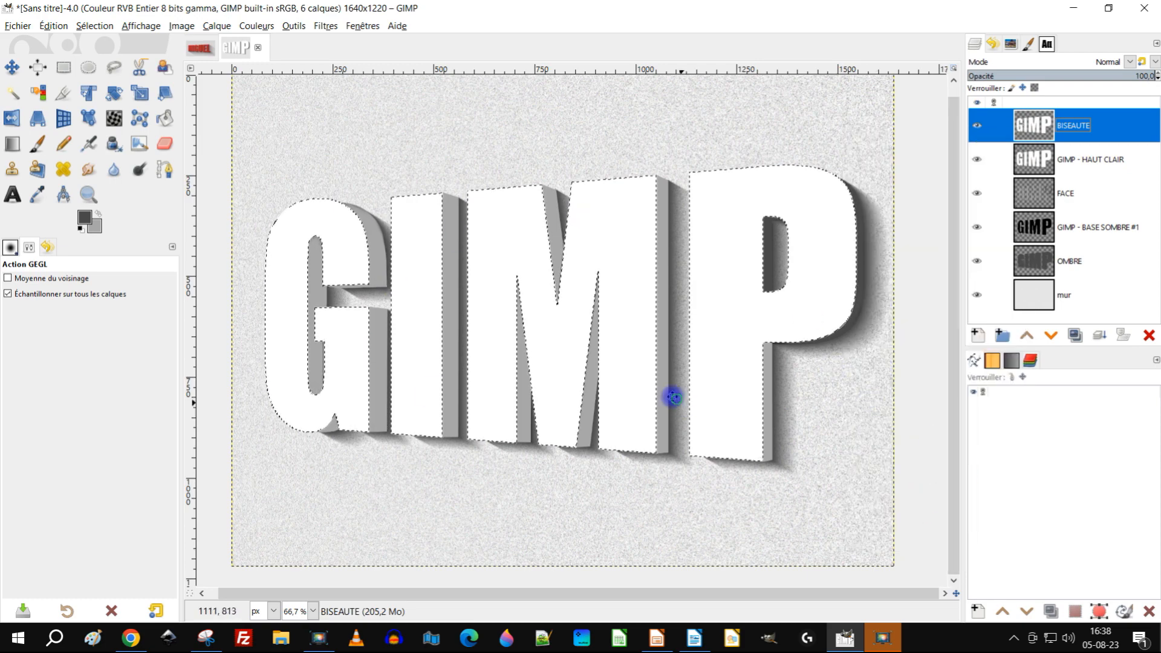
left_click_drag(673, 397, 657, 379)
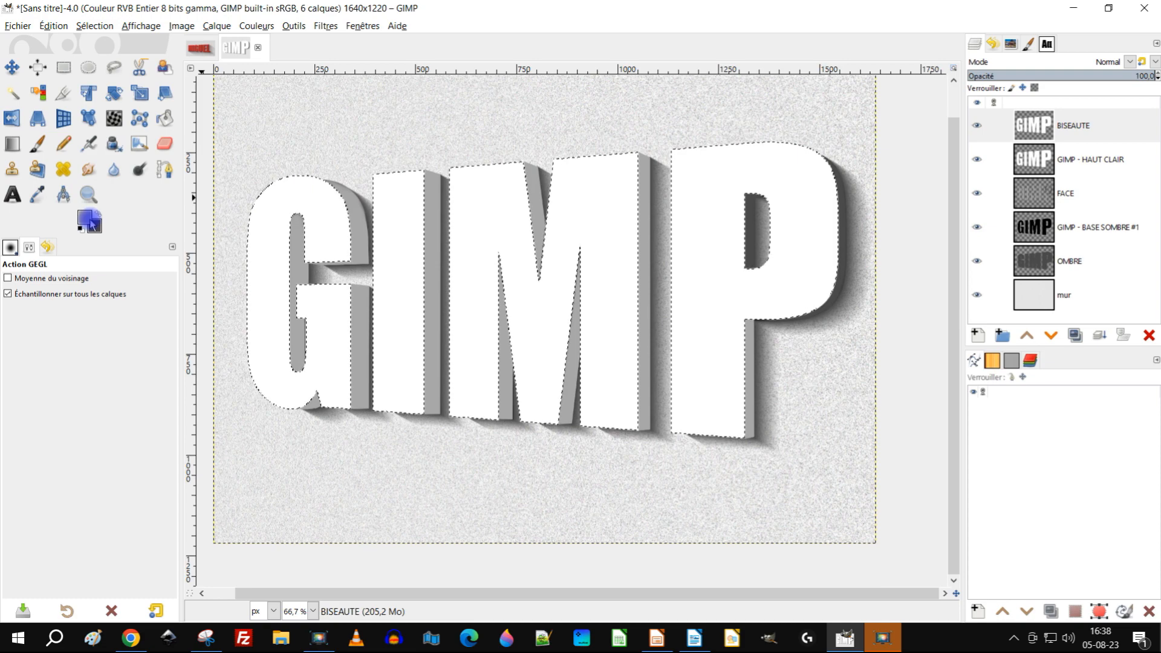
Make light grey the foreground and dark grey the background colour, and set the Gradient tool to PP vers AP (RVB)
left_click(89, 222)
left_click_drag(192, 83, 167, 67)
left_click(336, 236)
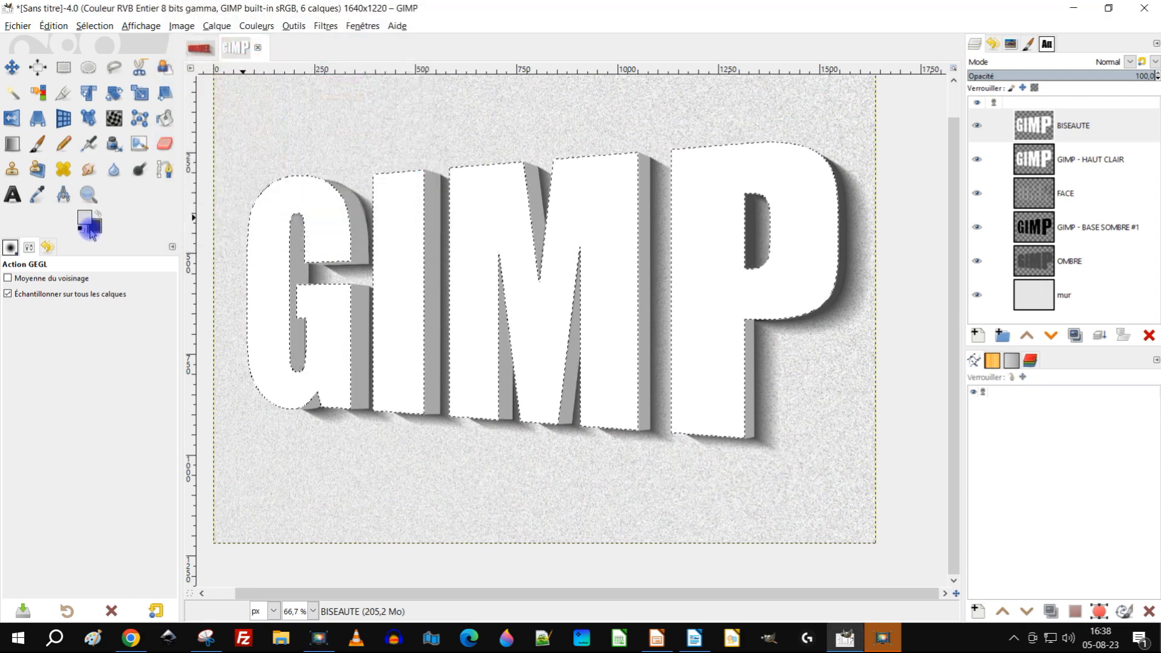
left_click(12, 146)
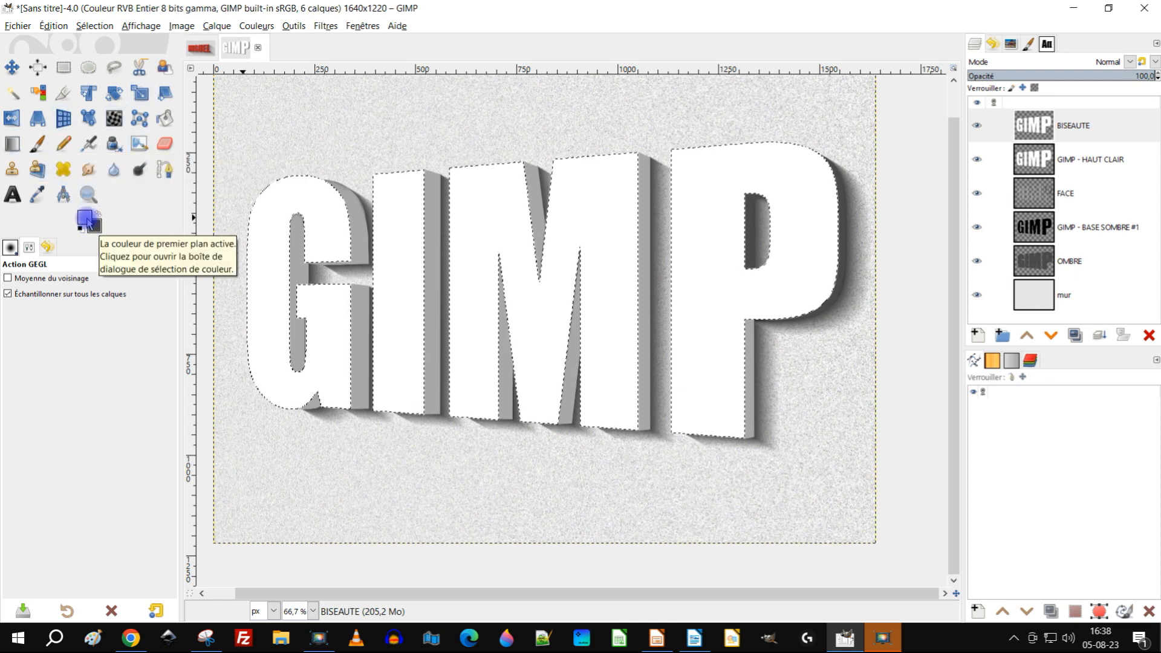
left_click(12, 144)
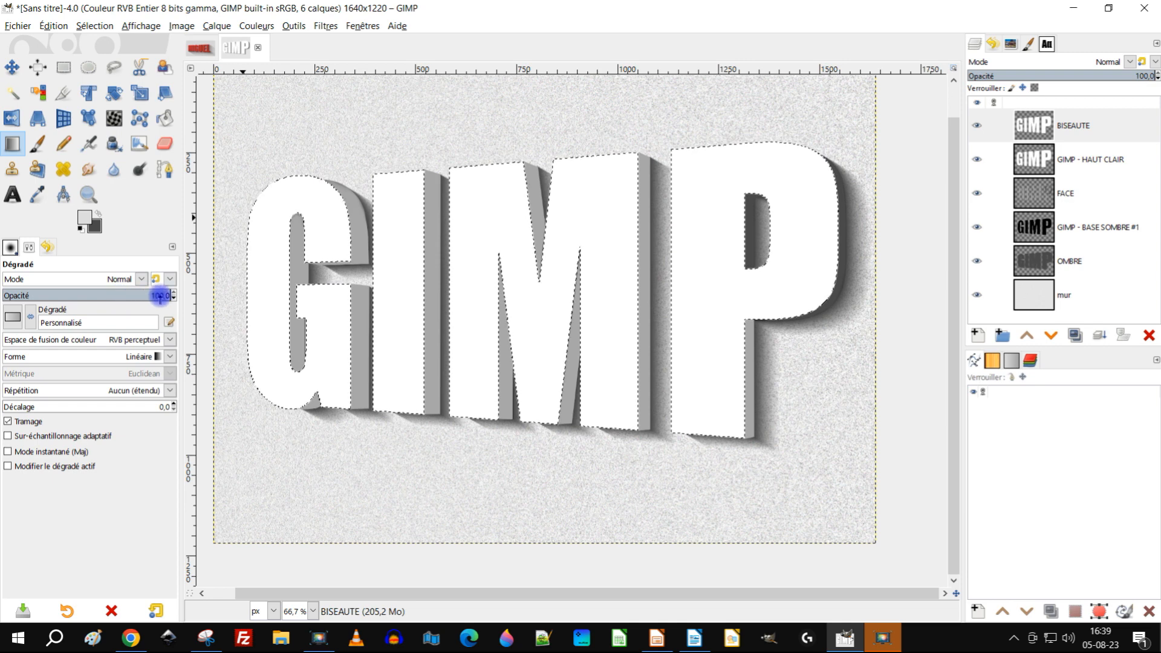
left_click(12, 315)
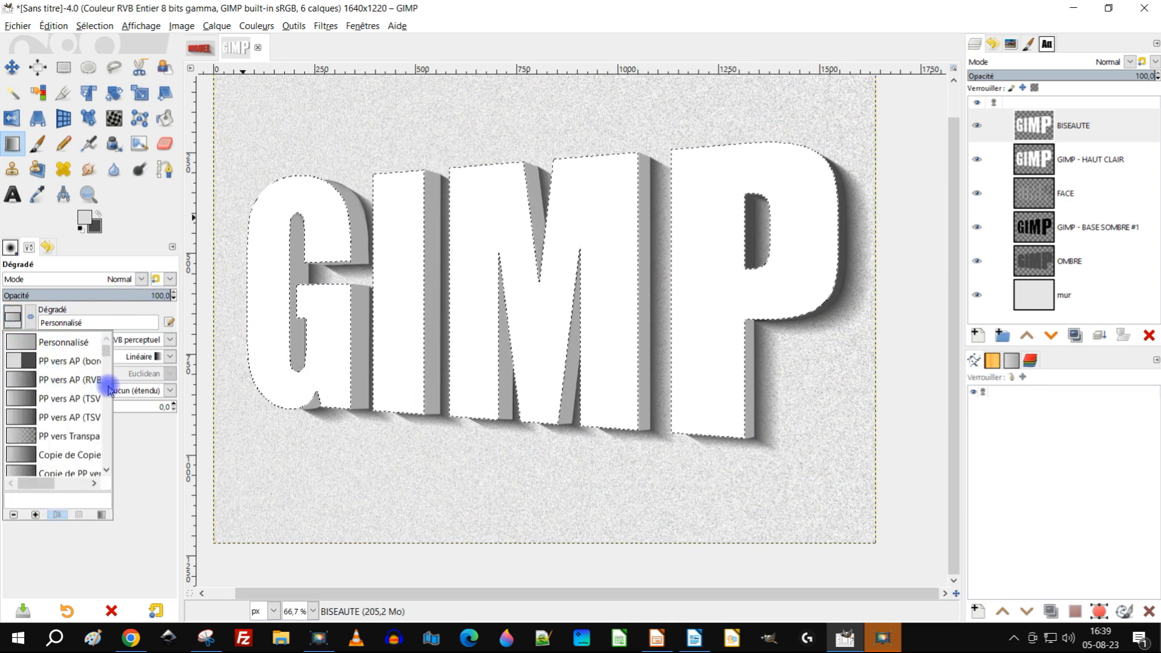
left_click_drag(53, 483, 33, 483)
double_click(36, 380)
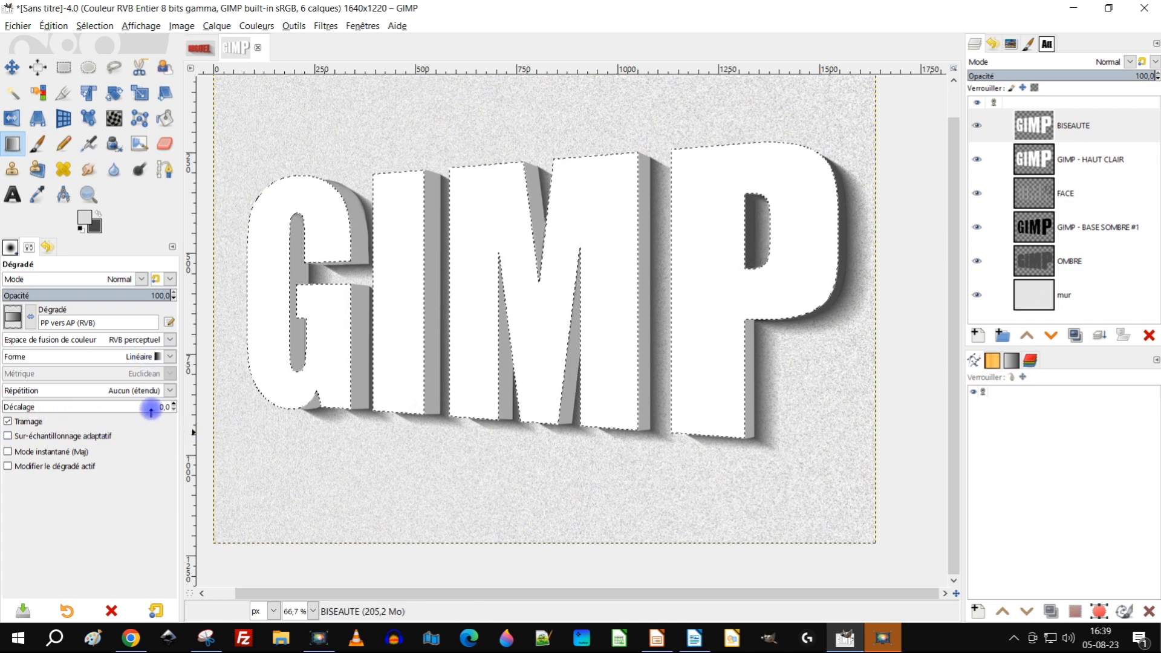
Apply a linear light-to-dark grey gradient diagonally across the selected letters, from about X 408, Y 404 to X 1557, Y 1064
left_click_drag(300, 198, 796, 513)
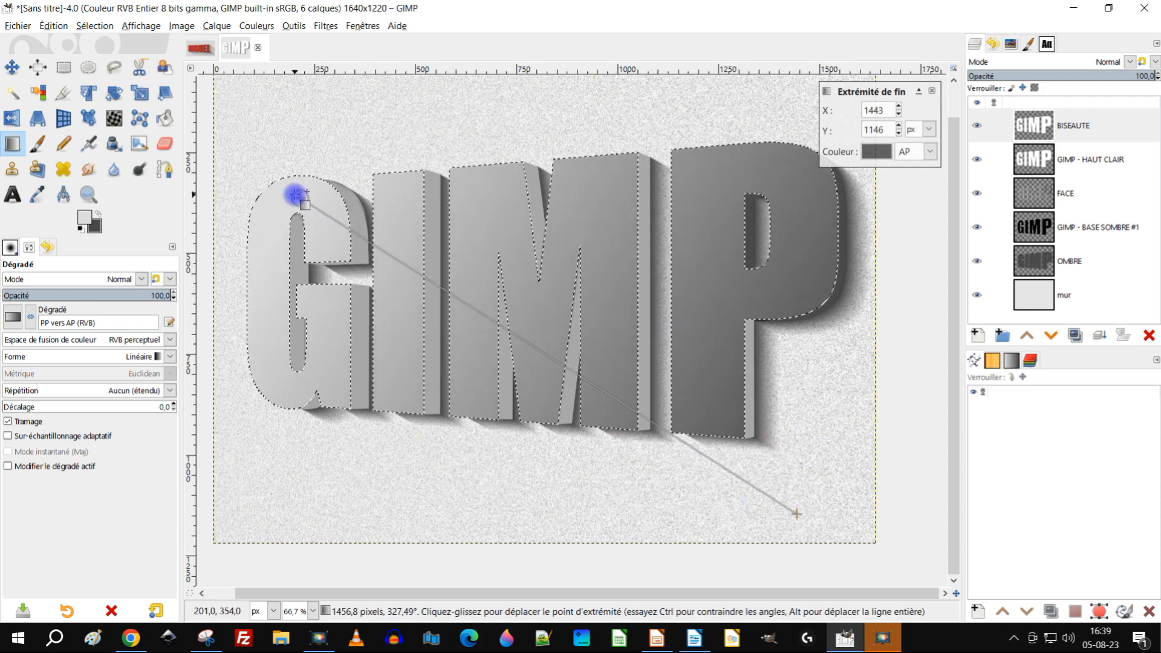
left_click_drag(289, 192, 315, 202)
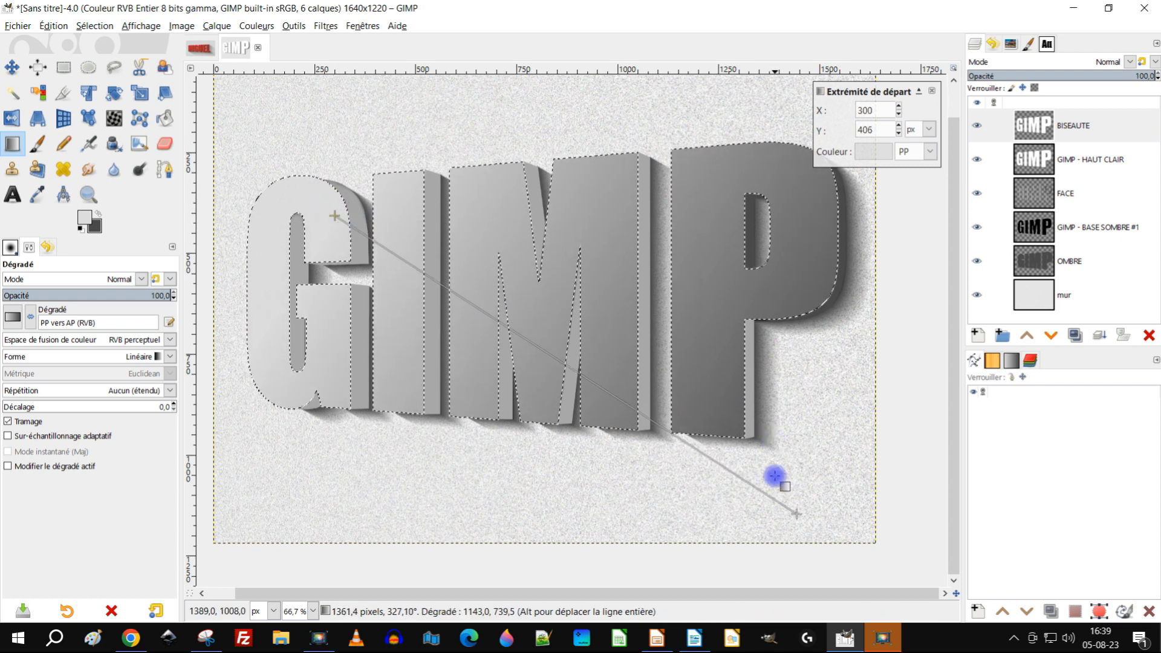
left_click_drag(798, 514, 742, 504)
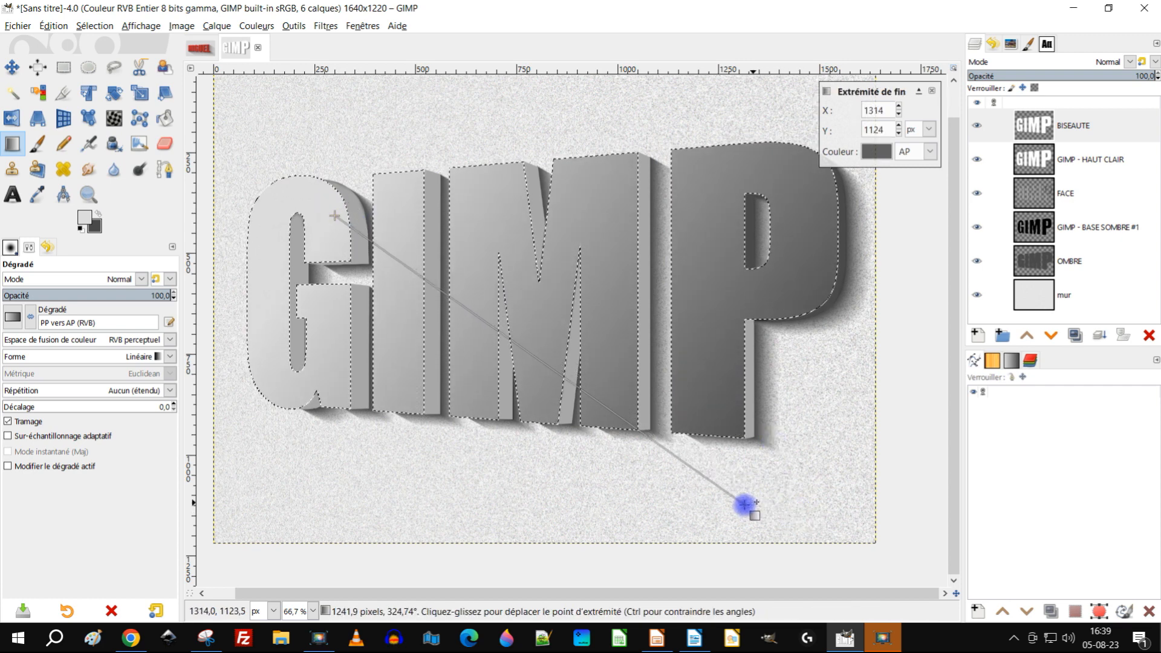
left_click_drag(334, 216, 436, 257)
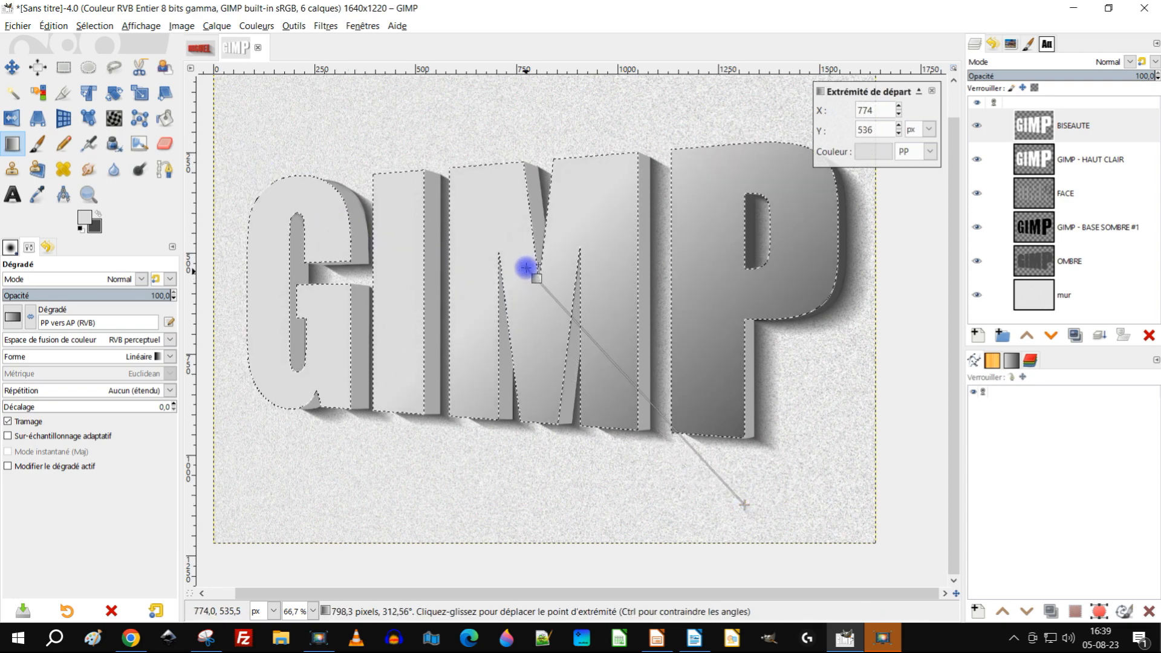
left_click_drag(436, 245, 415, 245)
left_click_drag(745, 504, 842, 481)
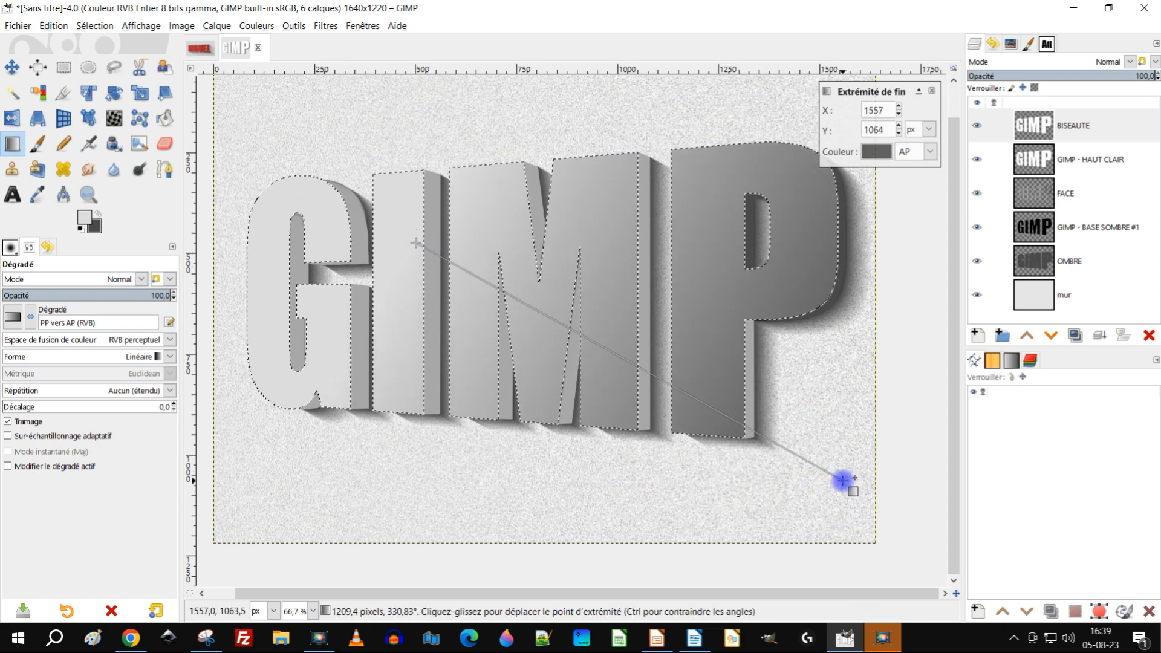
left_click_drag(413, 243, 370, 208)
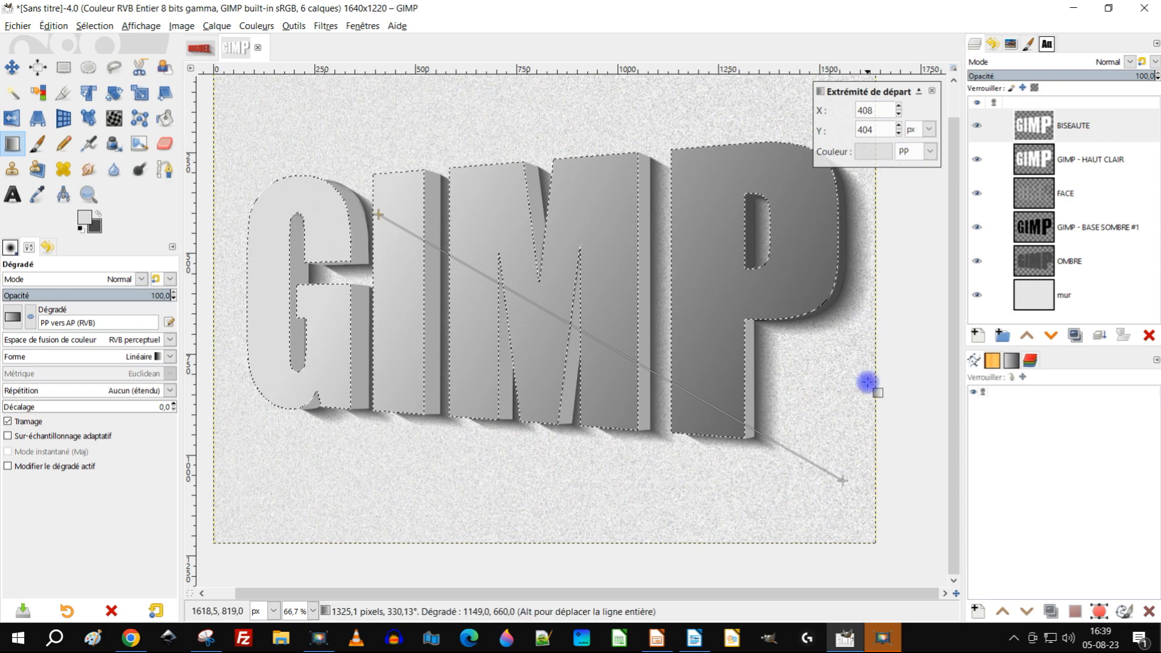
key("Return")
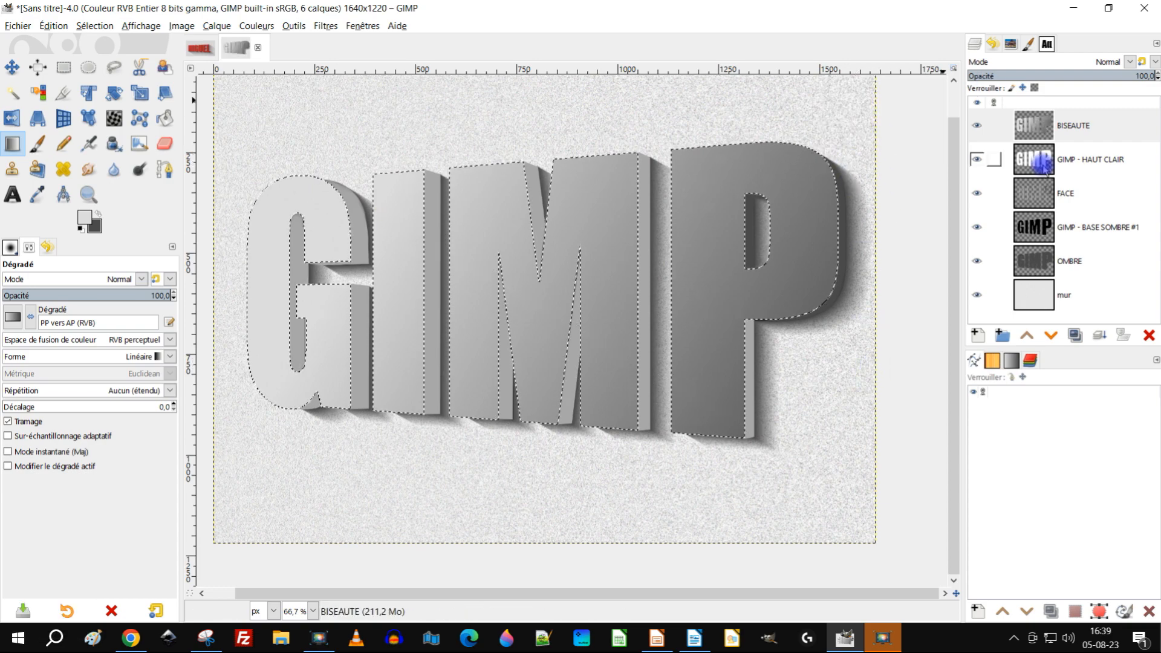
Add a bevel of thickness 19 to the BISEAUTE layer, working directly on it, and clear the selection
left_click(326, 25)
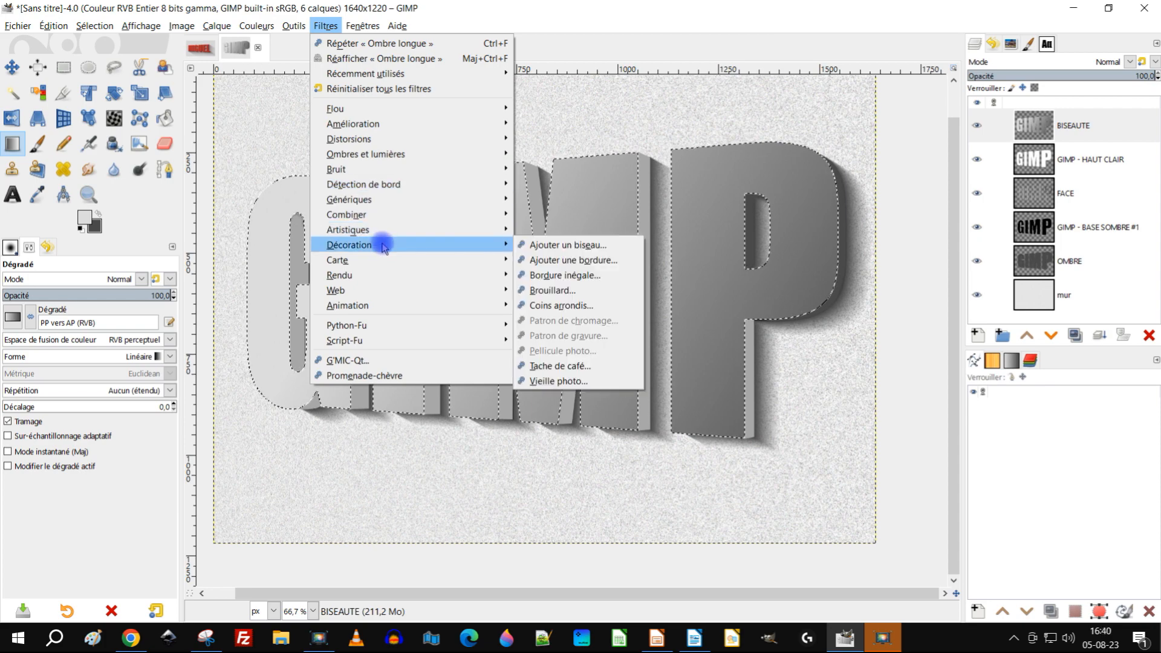
left_click(612, 250)
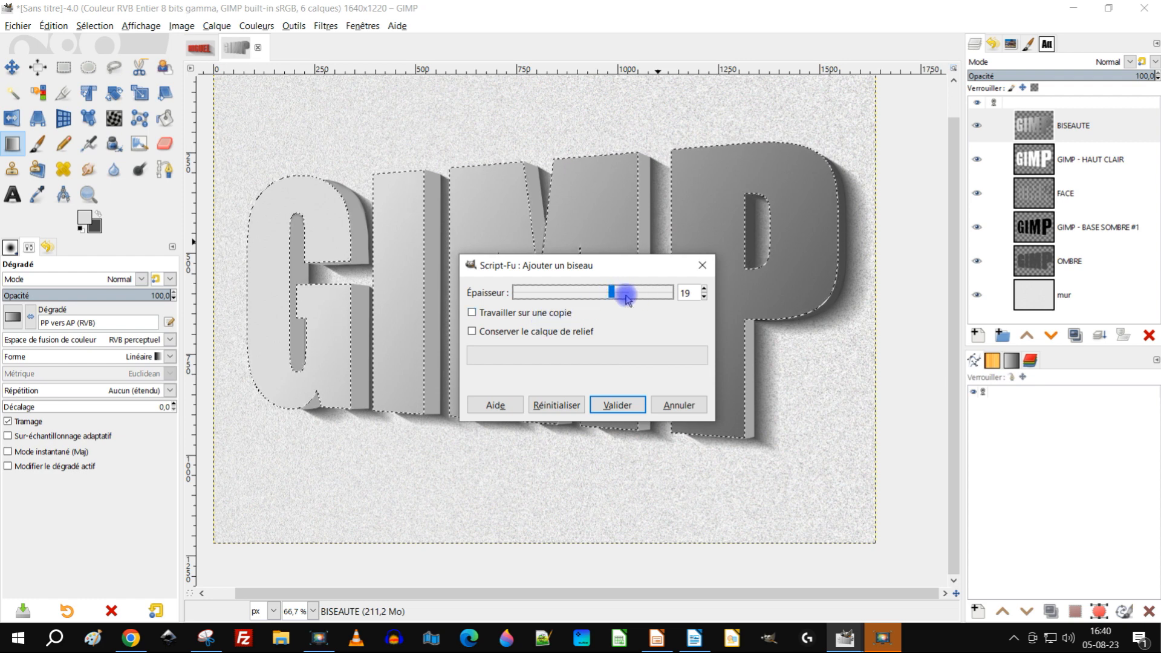
left_click(617, 405)
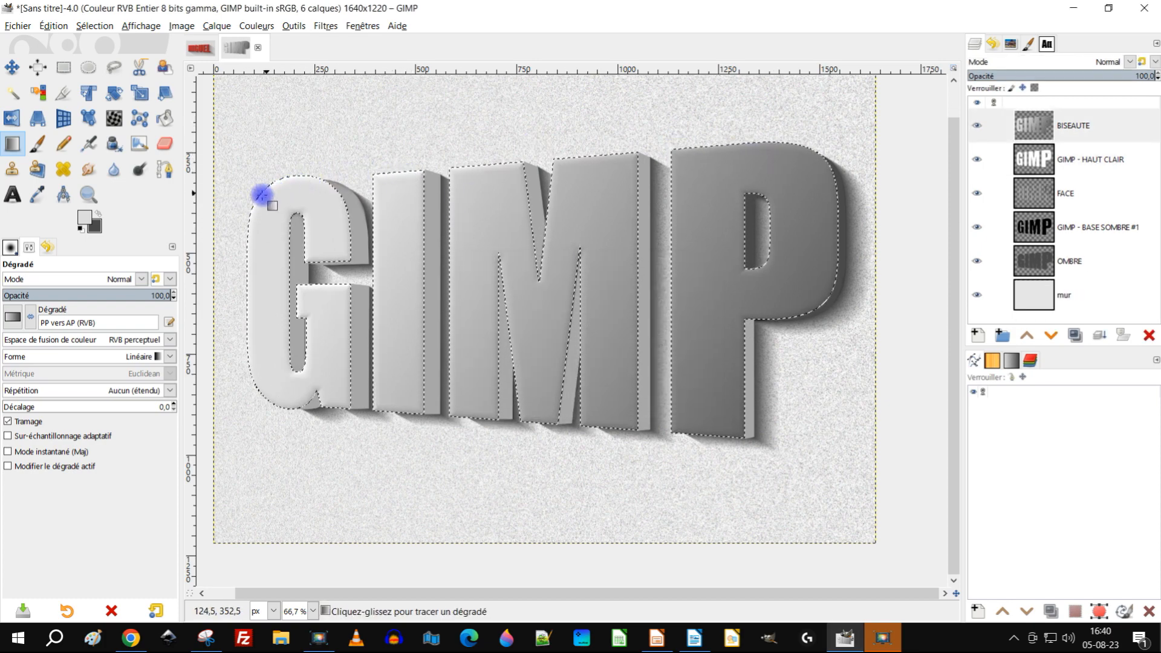
left_click(94, 25)
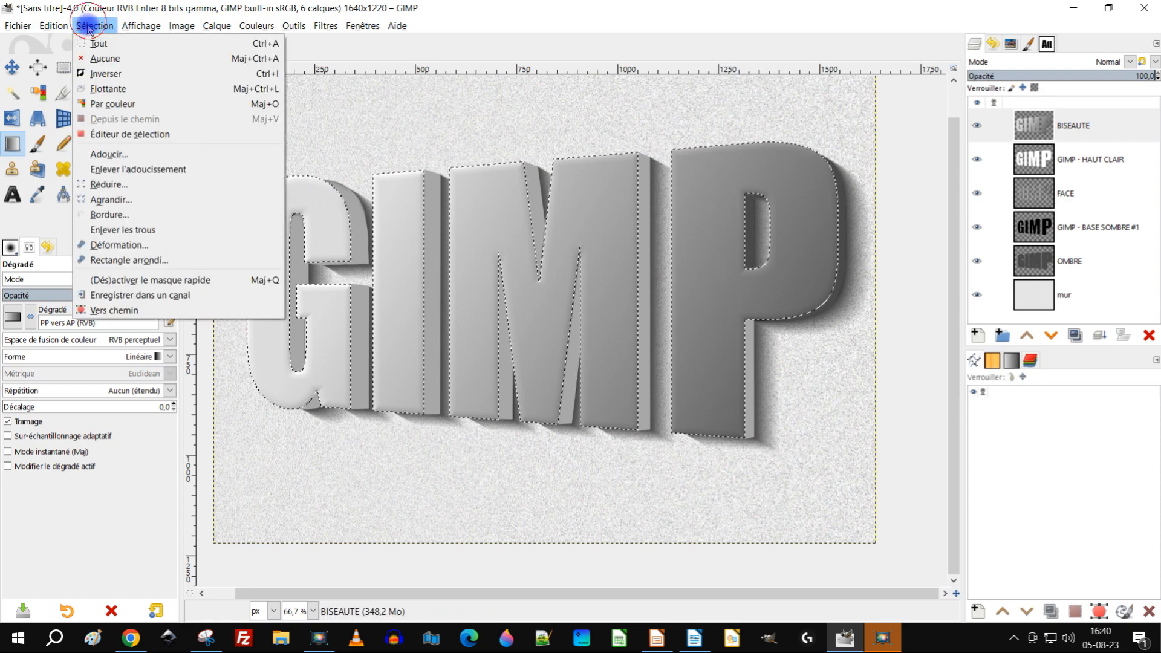
left_click(96, 61)
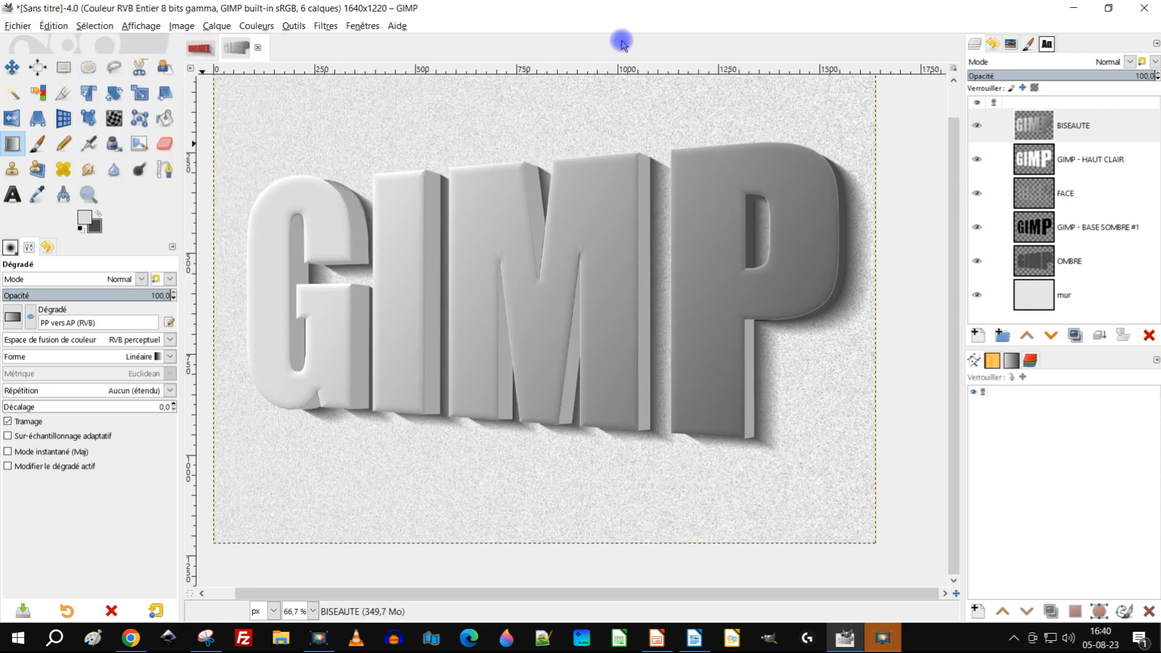
Repeat the bevel filter on the BISEAUTE layer to strengthen the letter edges
left_click(1031, 124)
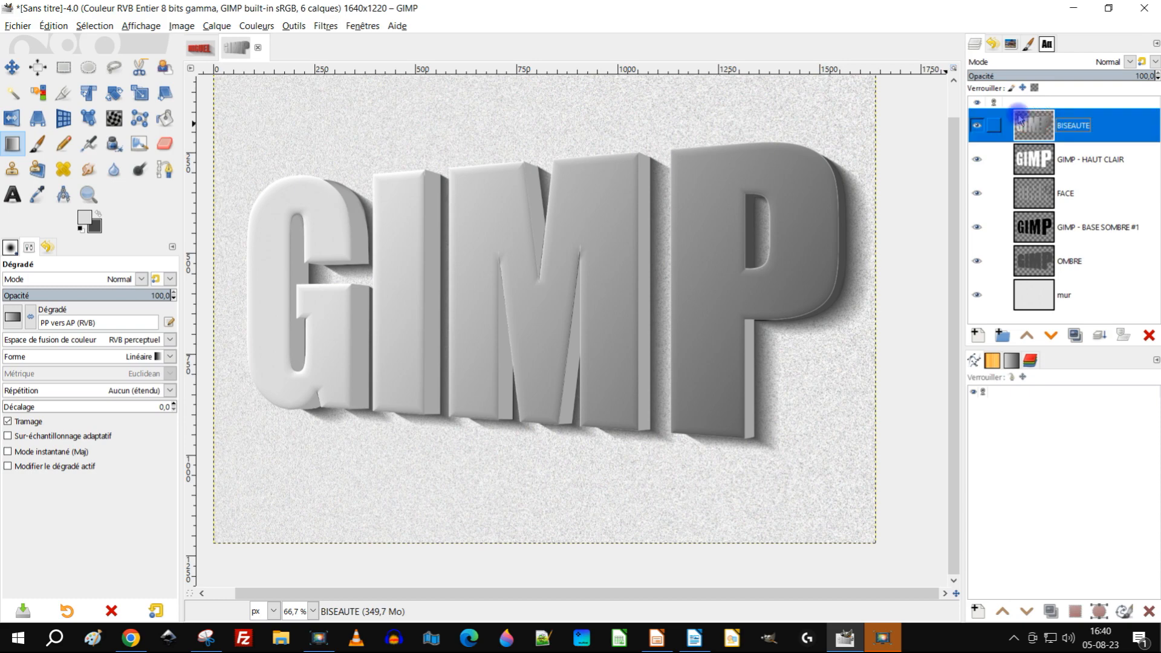
left_click(323, 27)
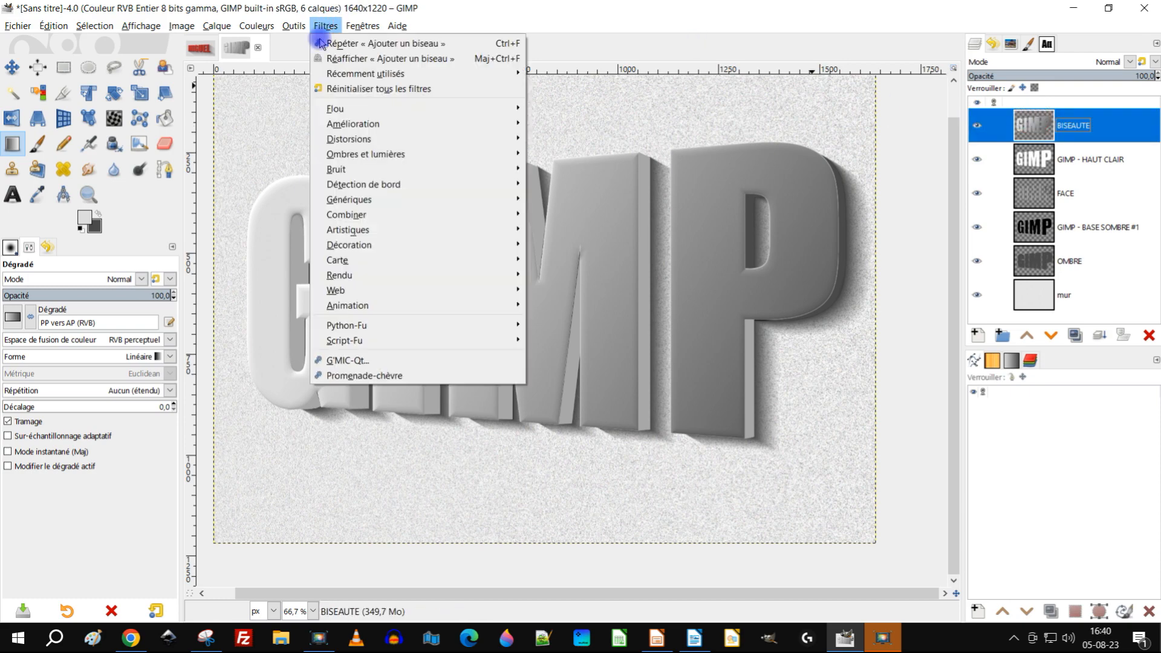
left_click(390, 48)
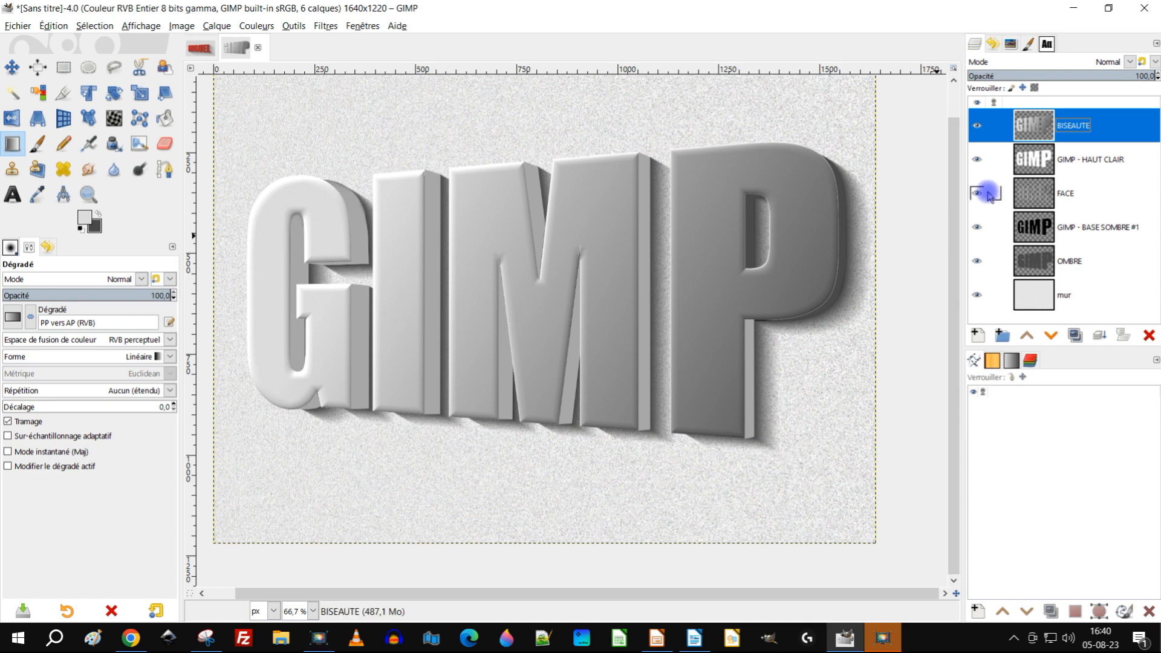
Darken the FACE layer with Levels by setting the input gamma to 0.48
left_click(1035, 197)
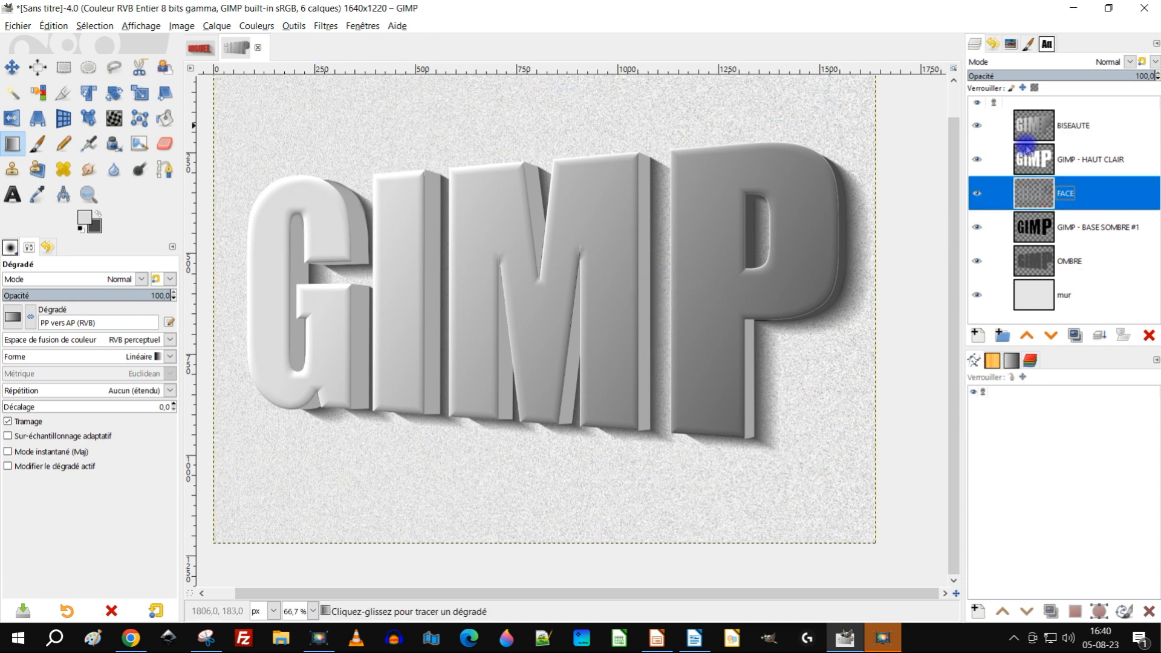
left_click(246, 26)
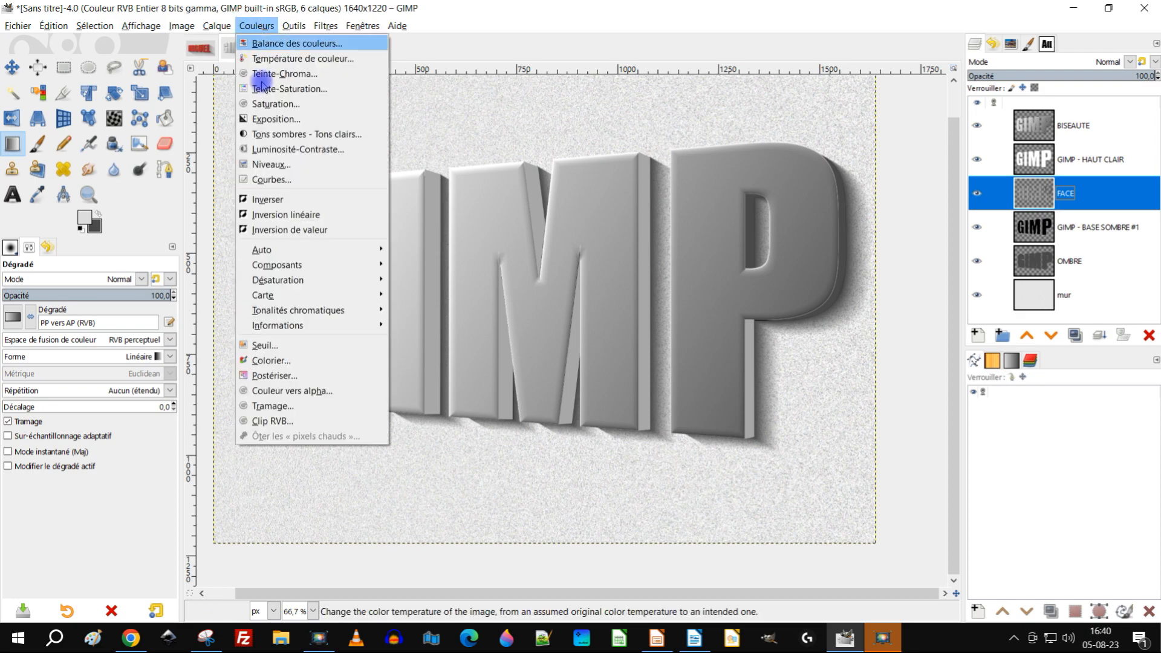
left_click(272, 161)
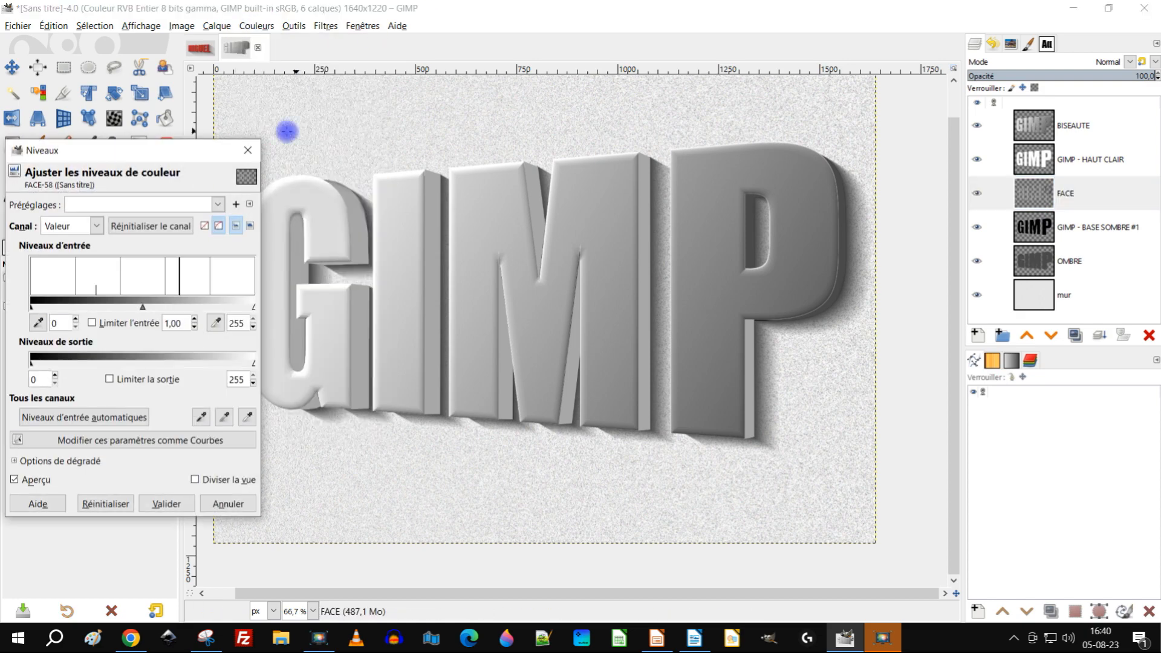
left_click_drag(142, 308, 179, 311)
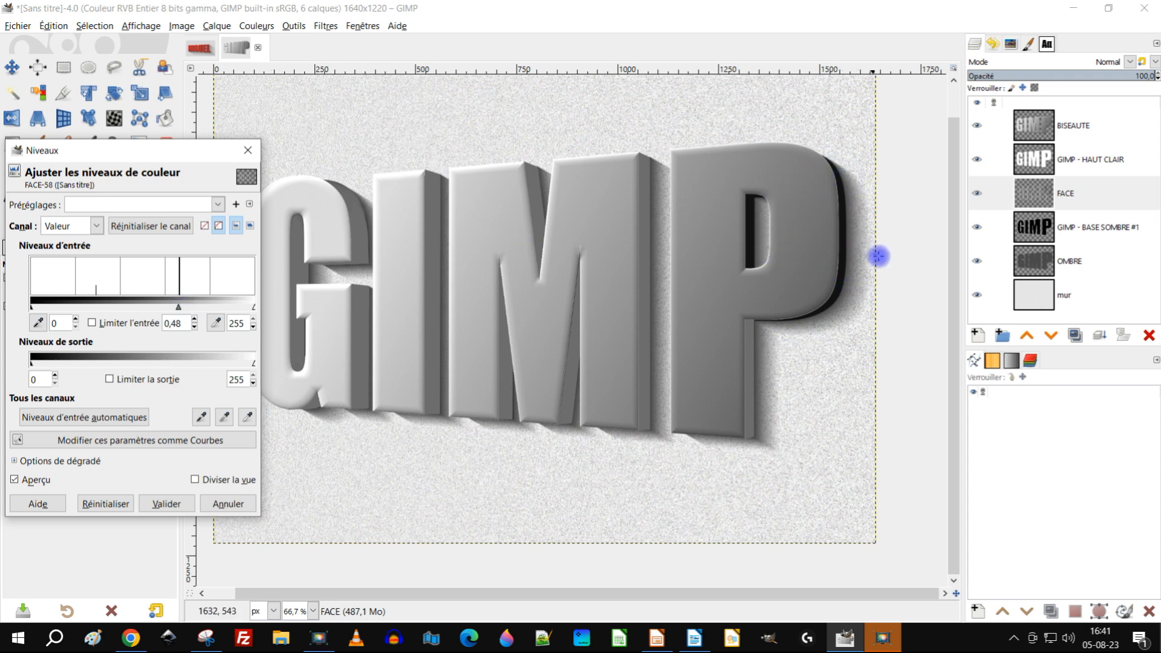
left_click(156, 504)
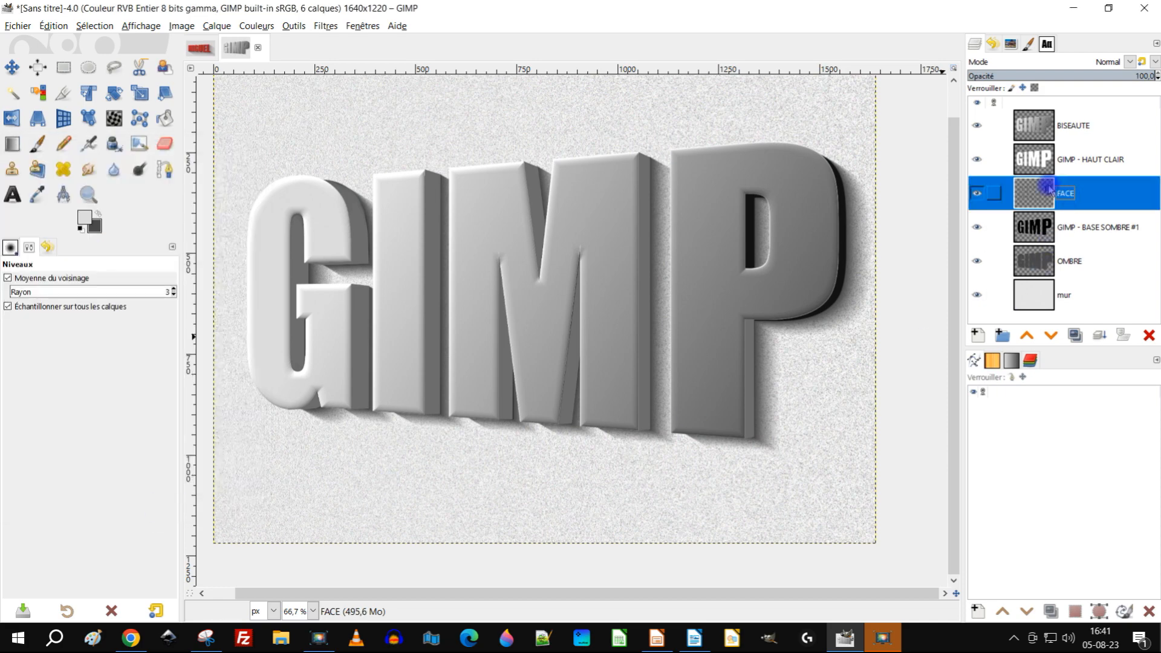
Create a selection of the side faces from the FACE layer's alpha
right_click(1049, 189)
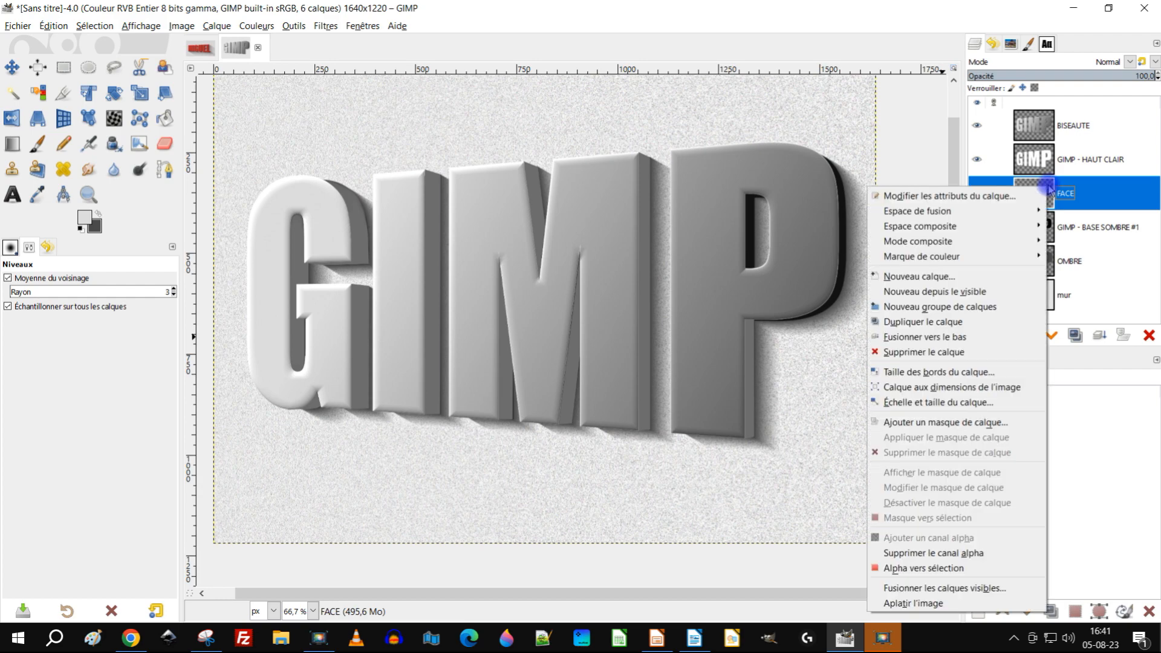
left_click(947, 569)
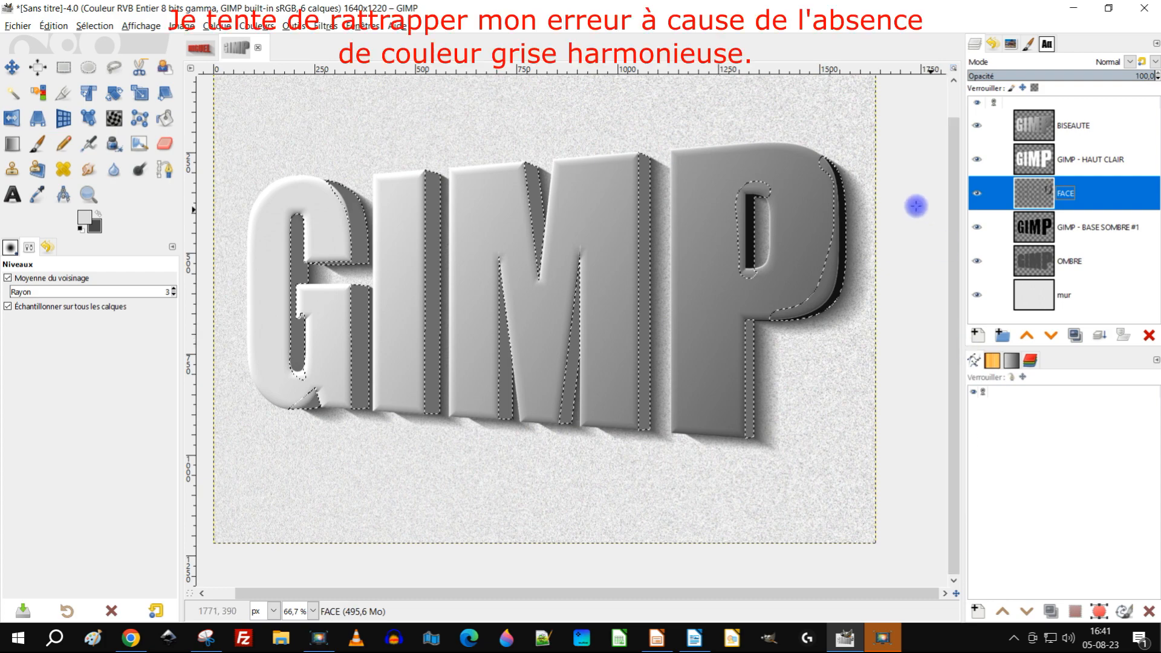
Pick the M's side-face grey as the background colour without sample averaging, and show only the FACE layer
scroll(855, 195, "up", 4)
scroll(749, 244, "down", 2)
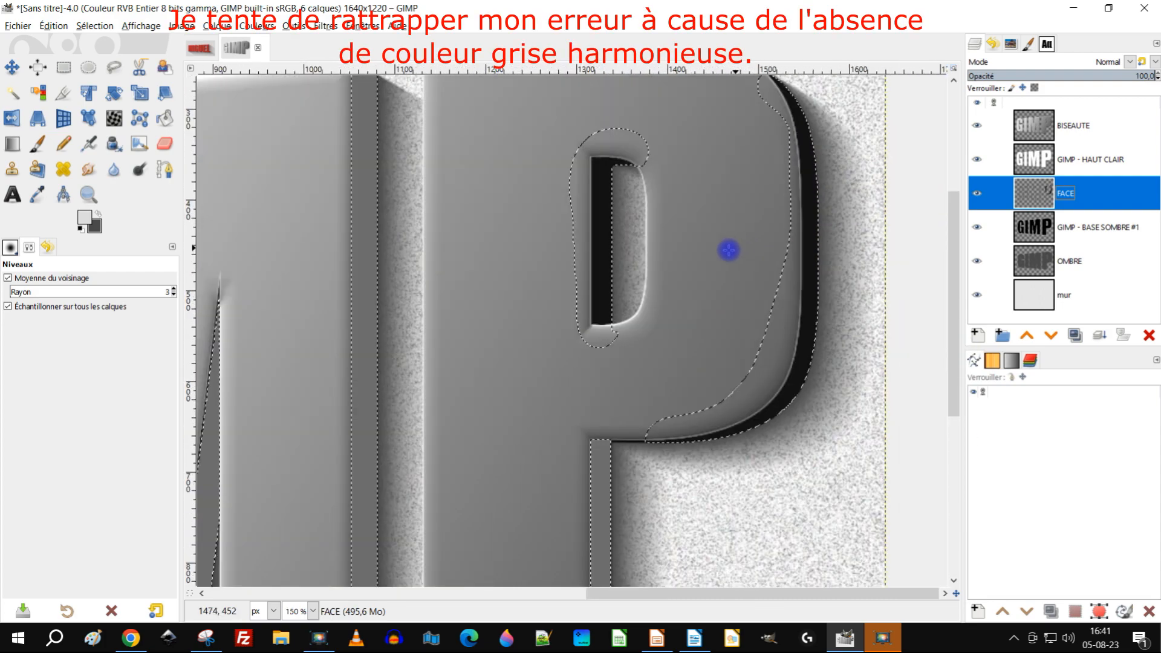
left_click(37, 194)
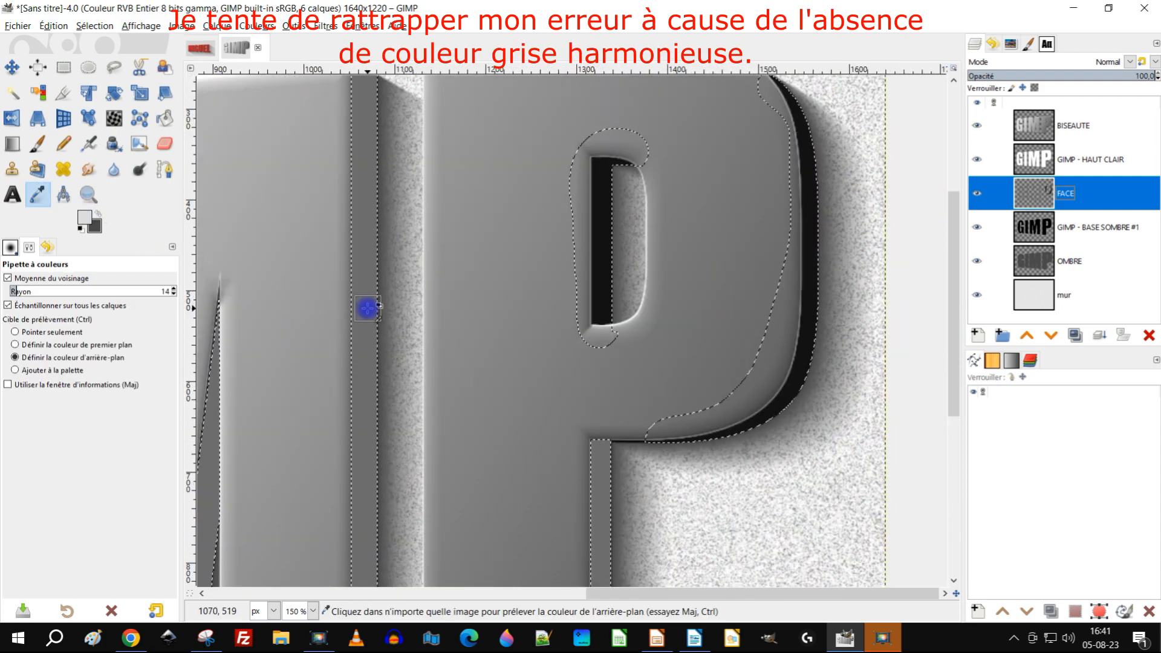
left_click(363, 308)
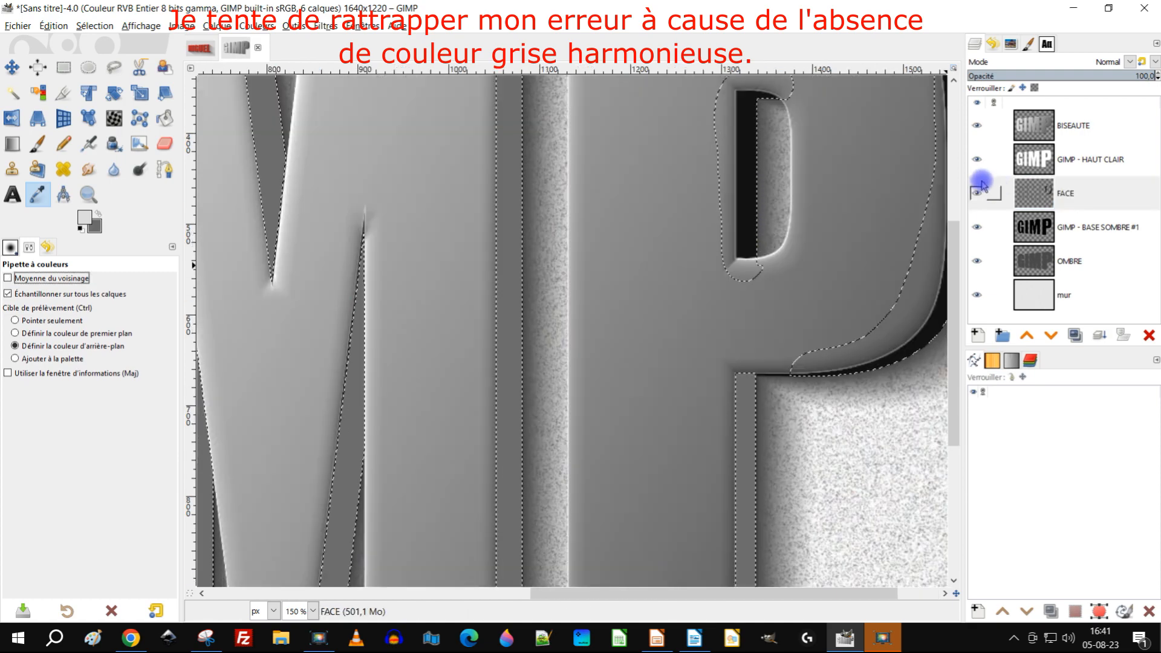
left_click(977, 193, "shift")
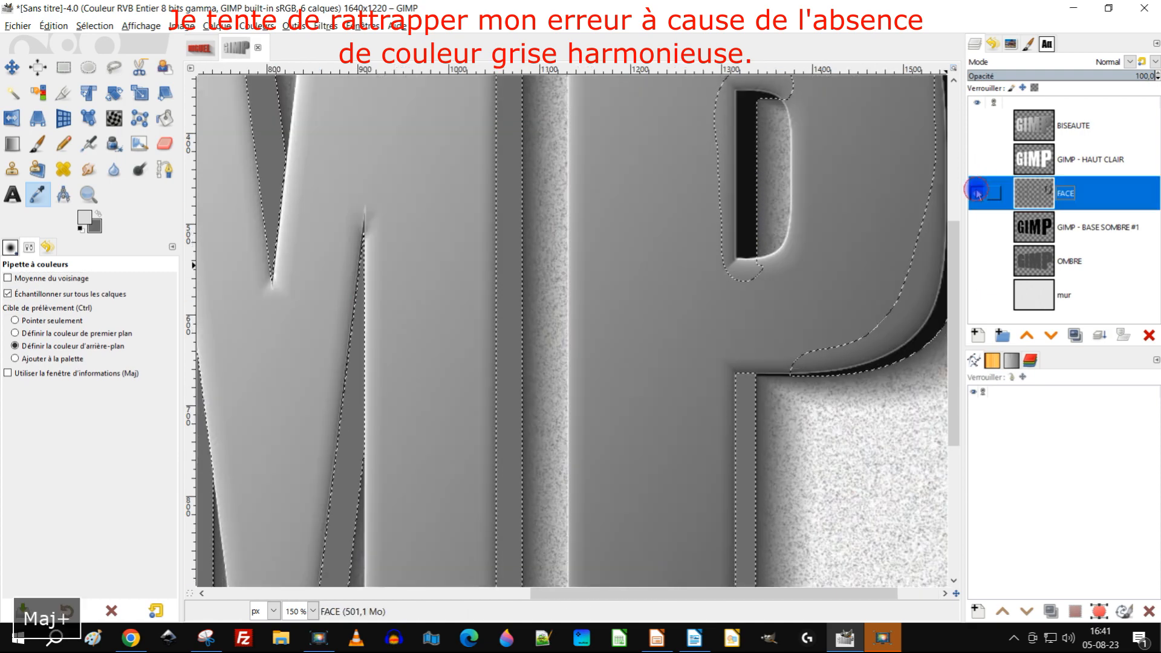
Show only the FACE layer and sample the mid-grey of the M's side face as the background colour
left_click(976, 194)
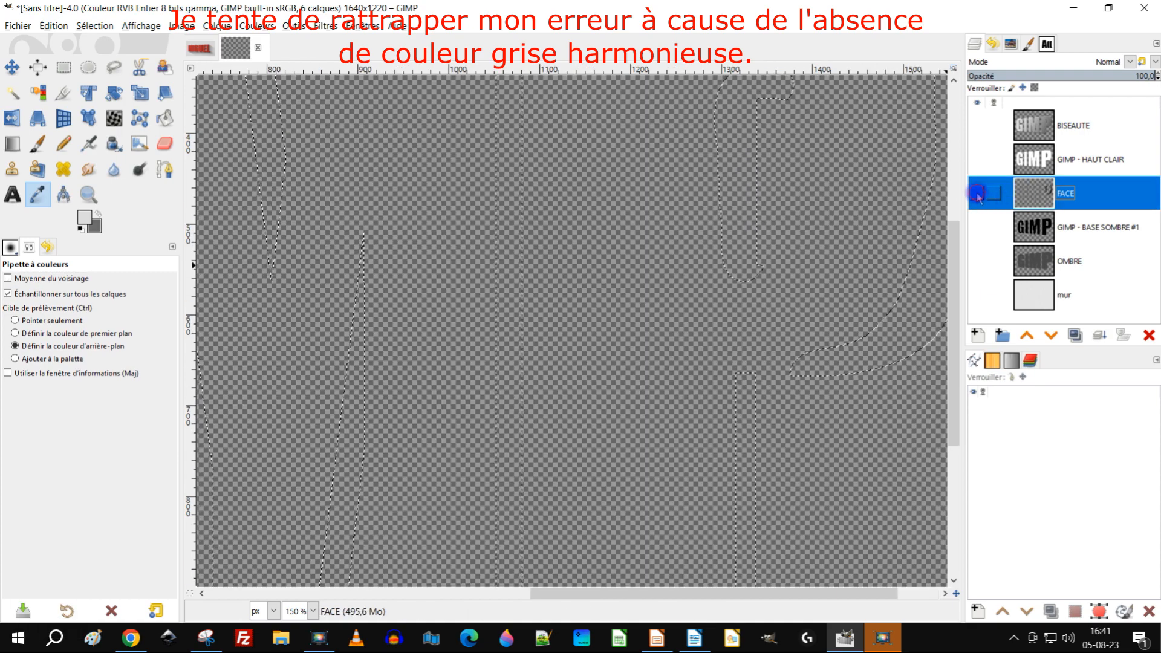
left_click(975, 193)
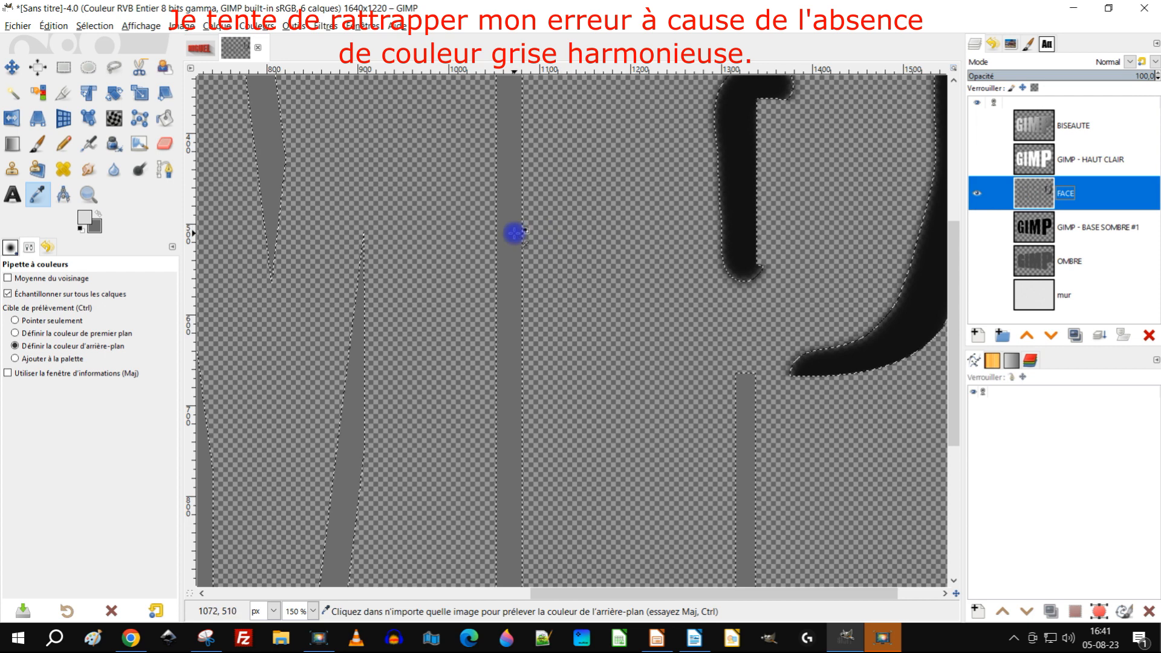
left_click(507, 233)
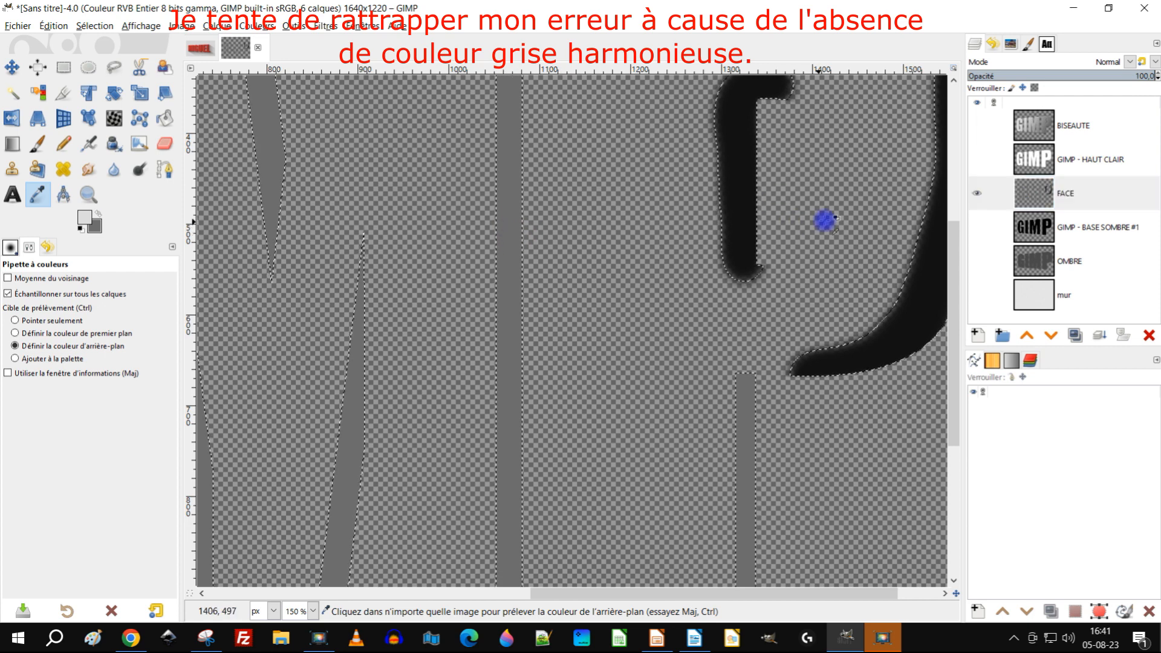
Try filling the selected side faces with the light grey foreground colour and undo the fill
left_click_drag(834, 218, 622, 254)
left_click_drag(86, 222, 618, 265)
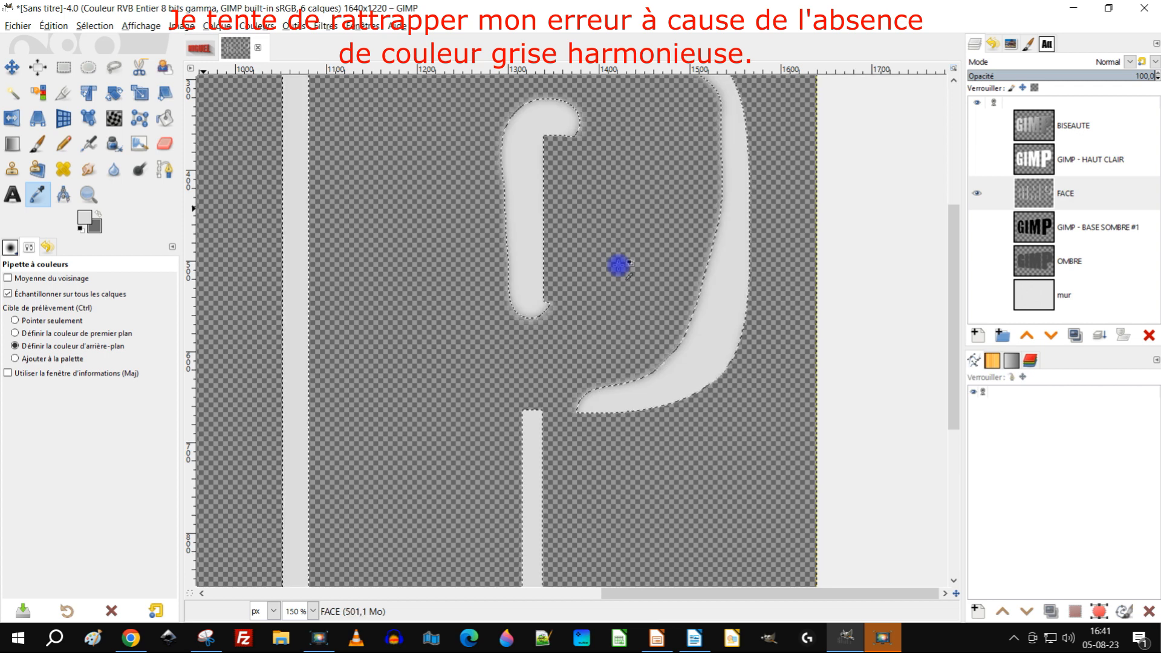
key("ctrl+z")
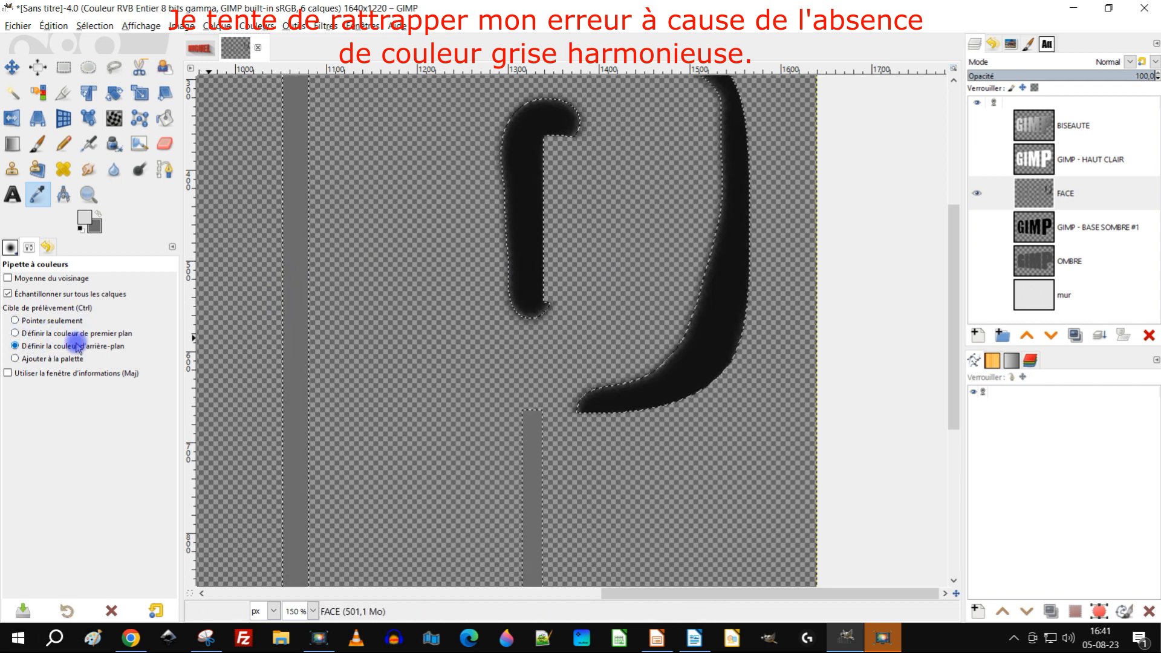
Sample the side-face mid-grey as the foreground colour and fill the selected side faces on the FACE layer with it
left_click(357, 199)
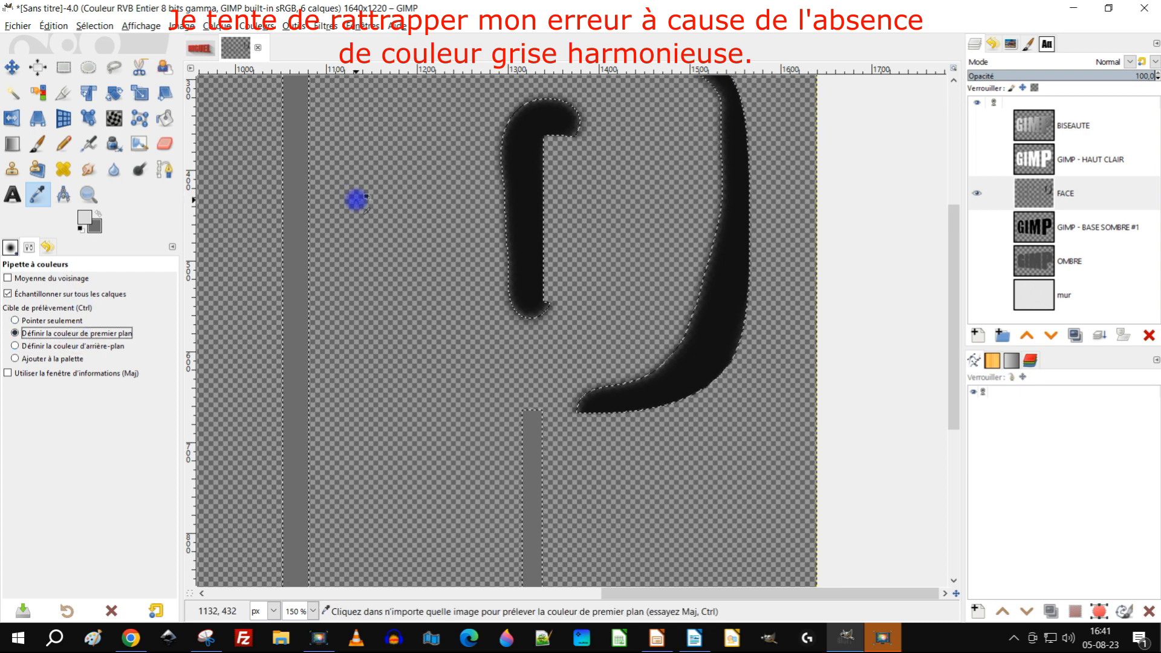
left_click(666, 246)
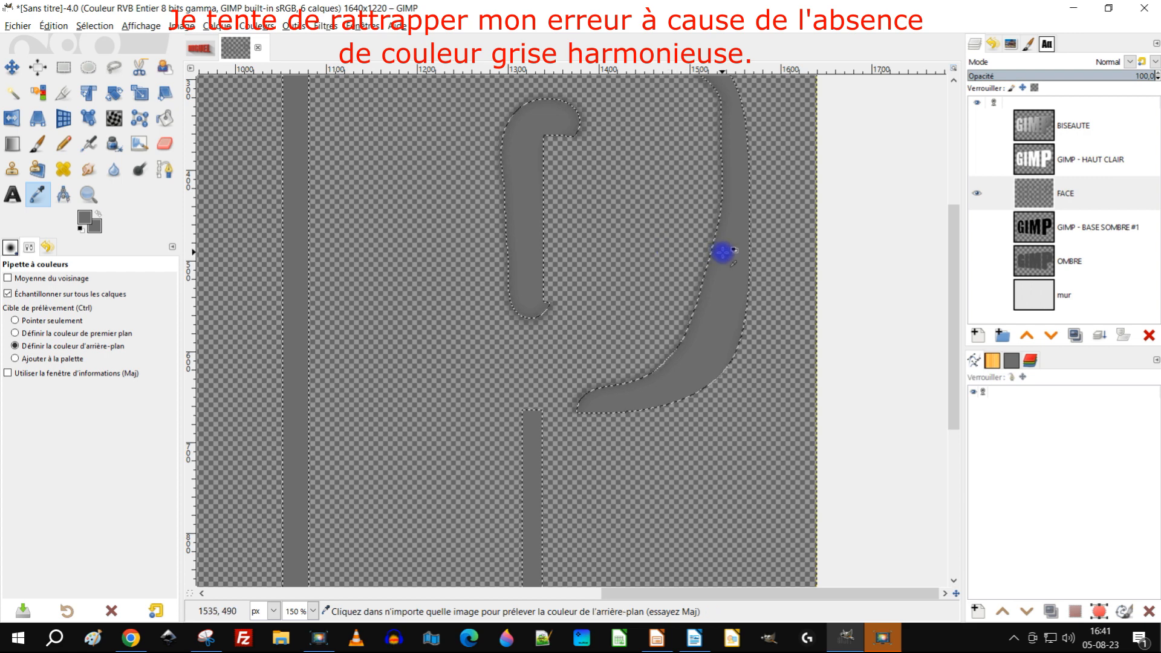
scroll(723, 252, "down", 5)
scroll(683, 236, "up", 2)
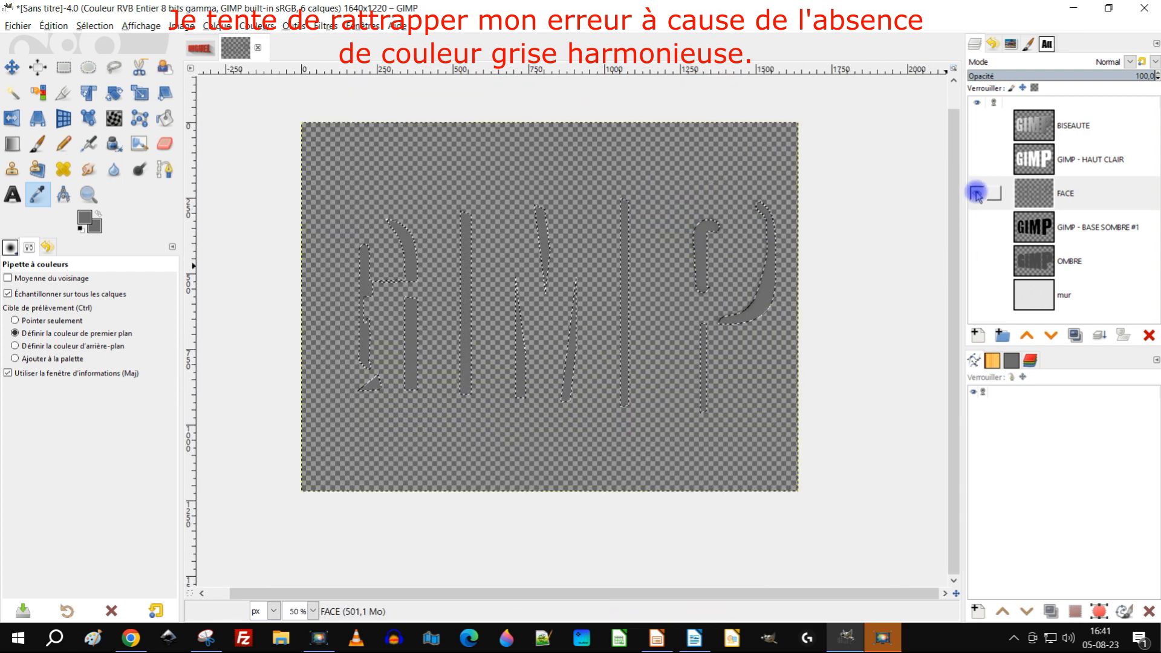
Show all layers again and clear the selection
left_click(975, 193, "shift")
left_click(83, 28)
left_click(106, 58)
Examine how the grey side faces blend with the fronts of the letters, especially around the P
scroll(786, 301, "up", 2)
scroll(786, 300, "down", 1)
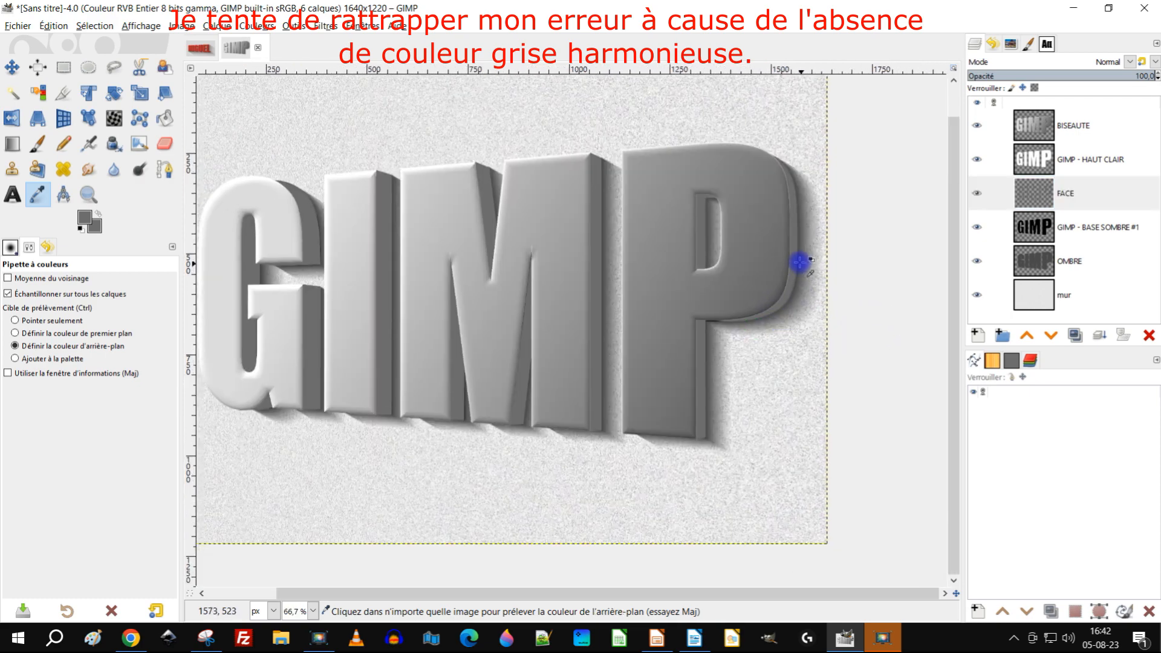
scroll(804, 260, "up", 1)
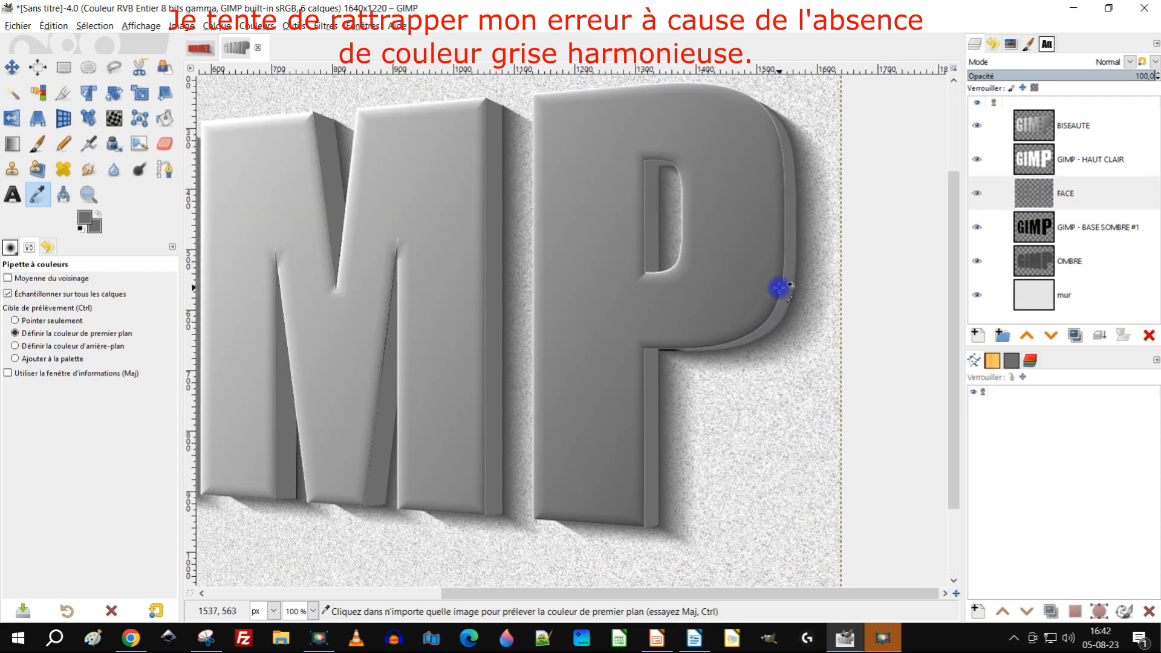
scroll(780, 287, "down", 1)
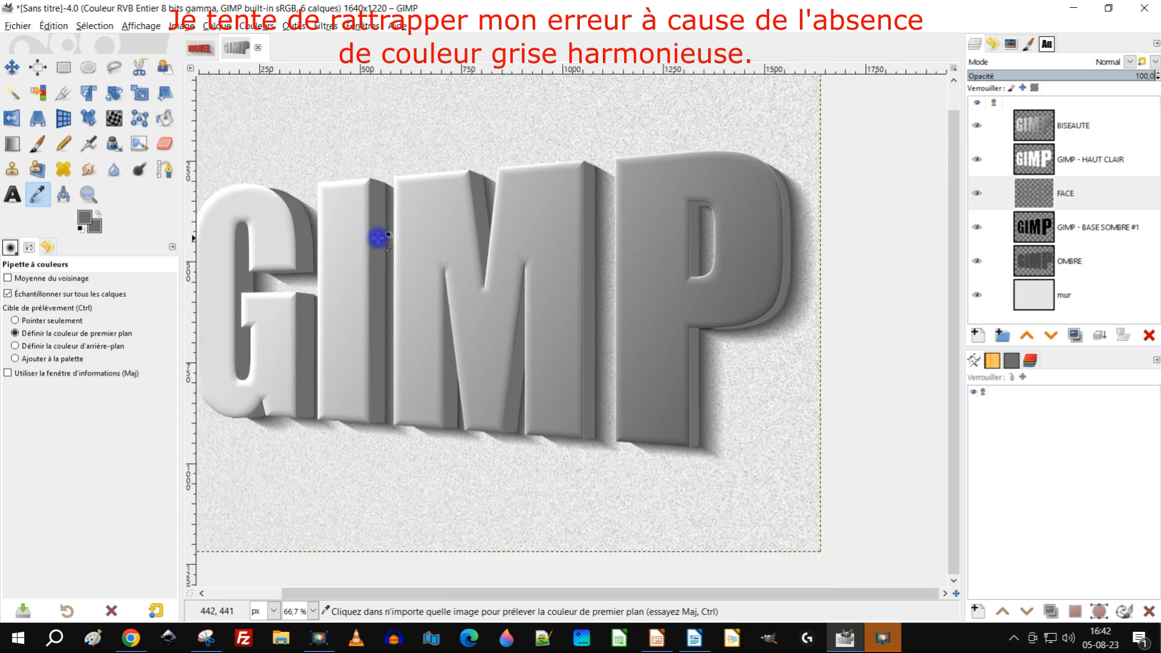
scroll(790, 250, "up", 1)
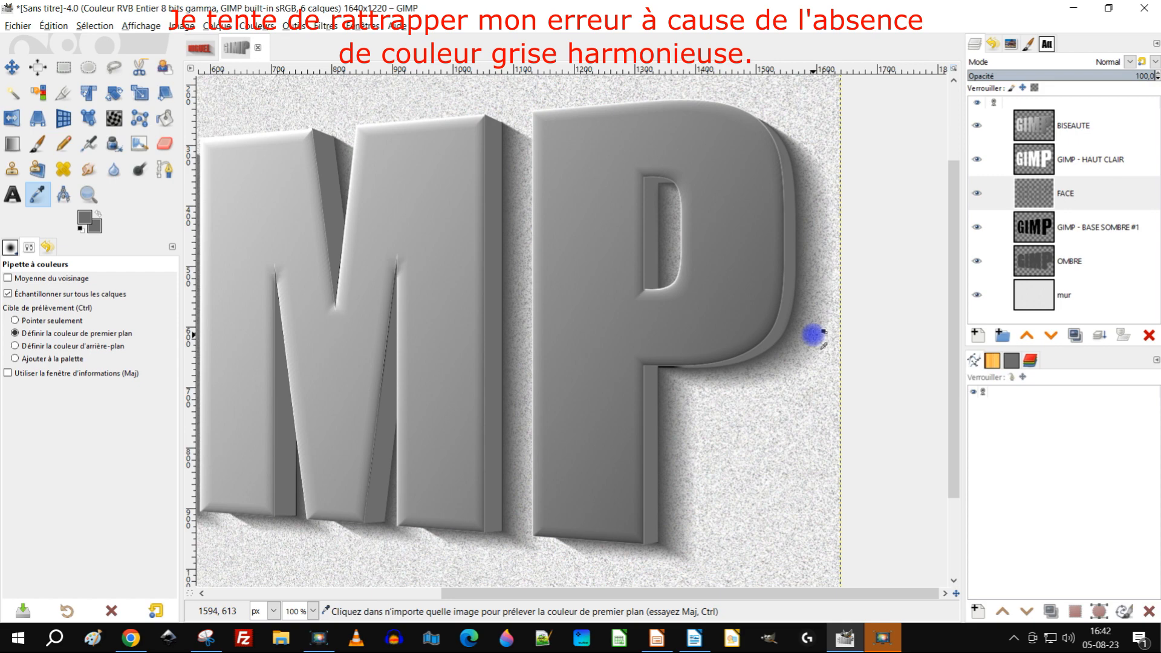
scroll(708, 461, "down", 2, "ctrl")
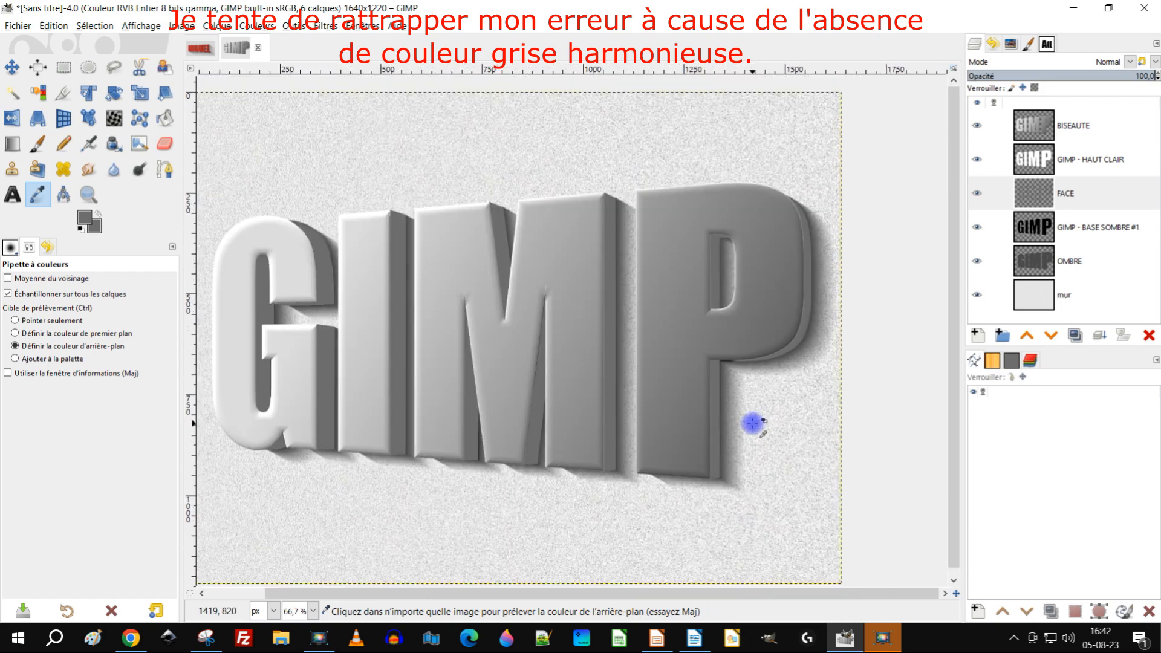
scroll(753, 423, "up", 1, "ctrl")
left_click_drag(725, 344, 653, 357)
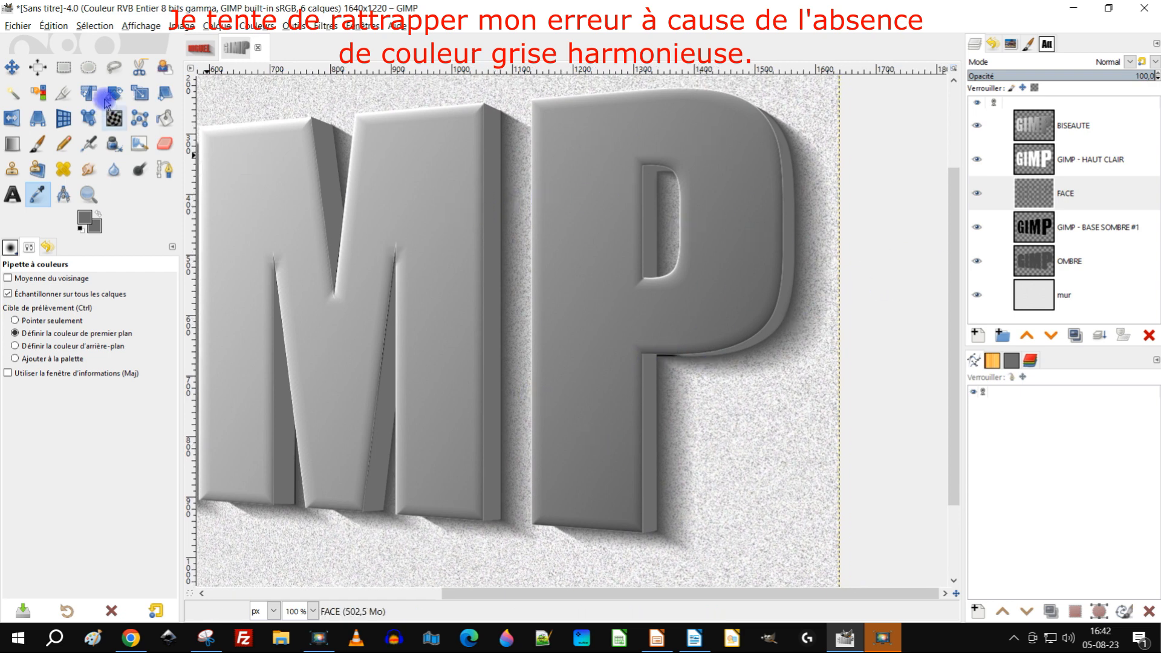
Make a rectangular selection of about 523 x 817 px around the P and activate the FACE layer
left_click(64, 67)
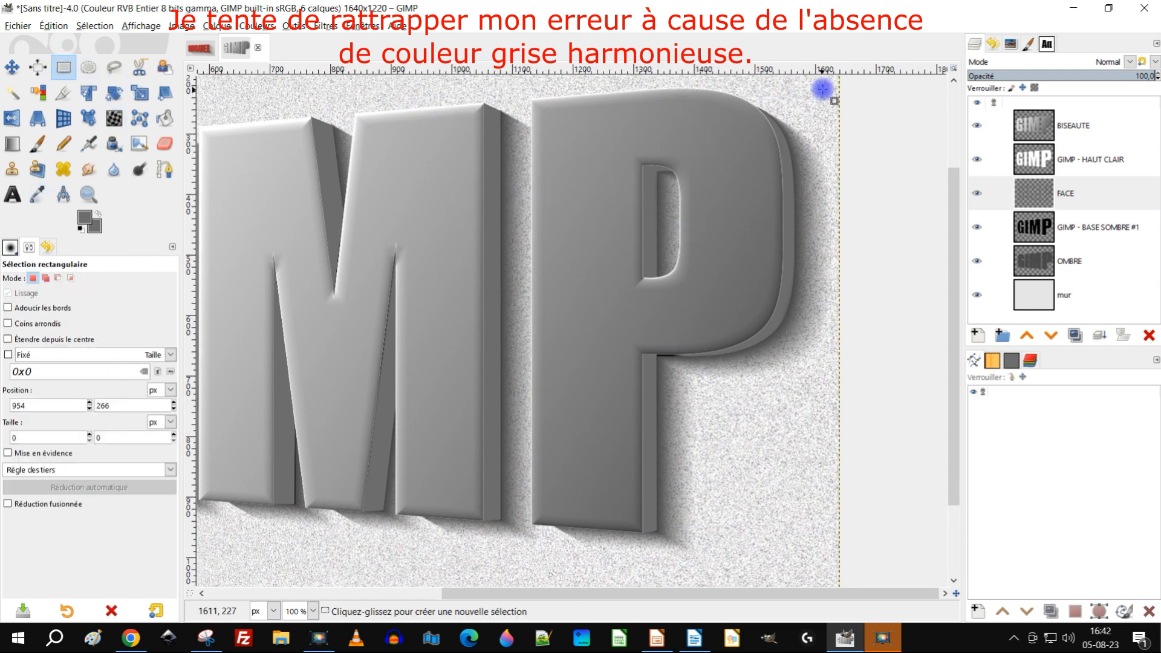
left_click_drag(828, 82, 786, 144)
left_click_drag(511, 578, 511, 577)
left_click(1044, 197)
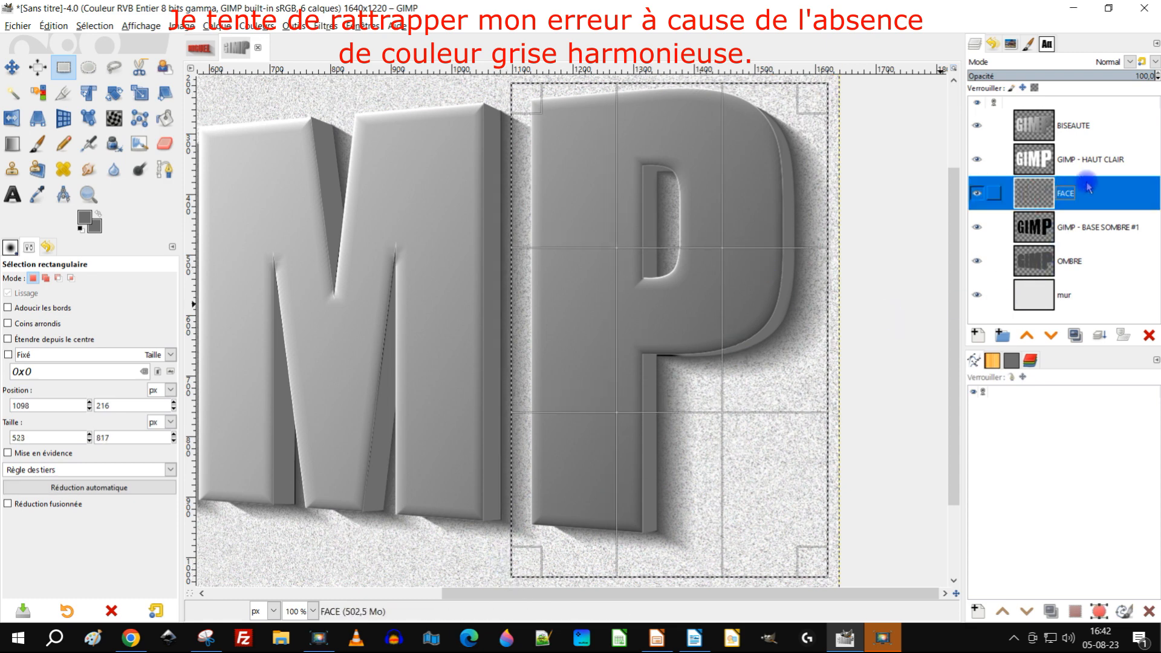
Darken the P's side faces on the FACE layer with Levels, setting the input gamma to 0,87, and clear the selection
left_click(242, 30)
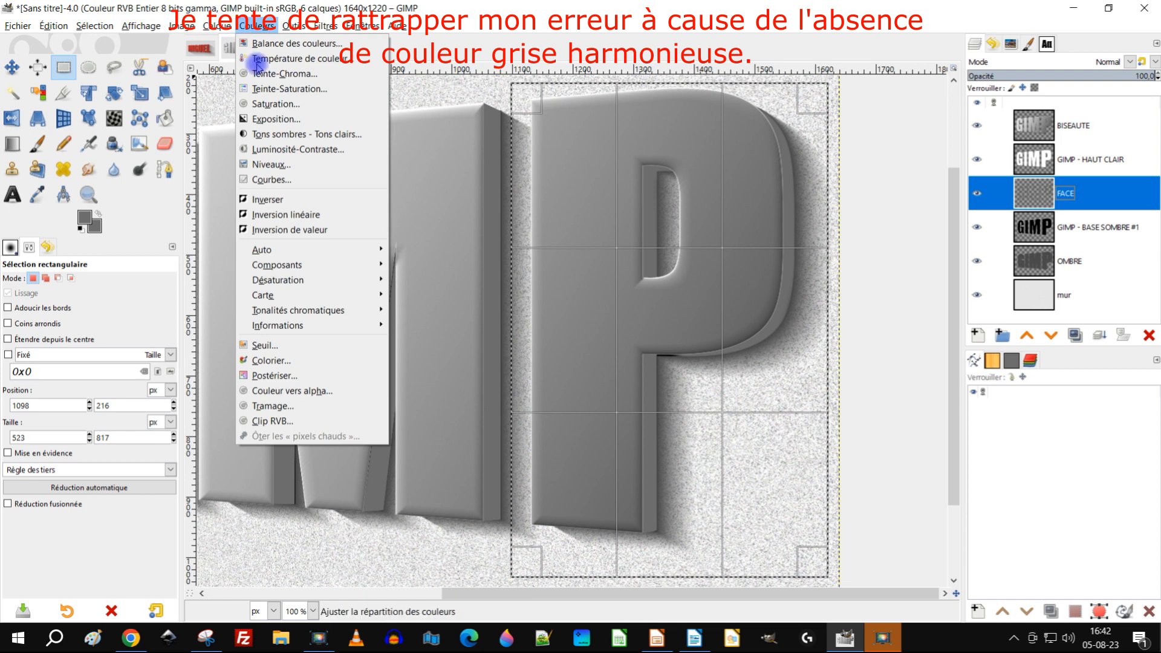
left_click(266, 161)
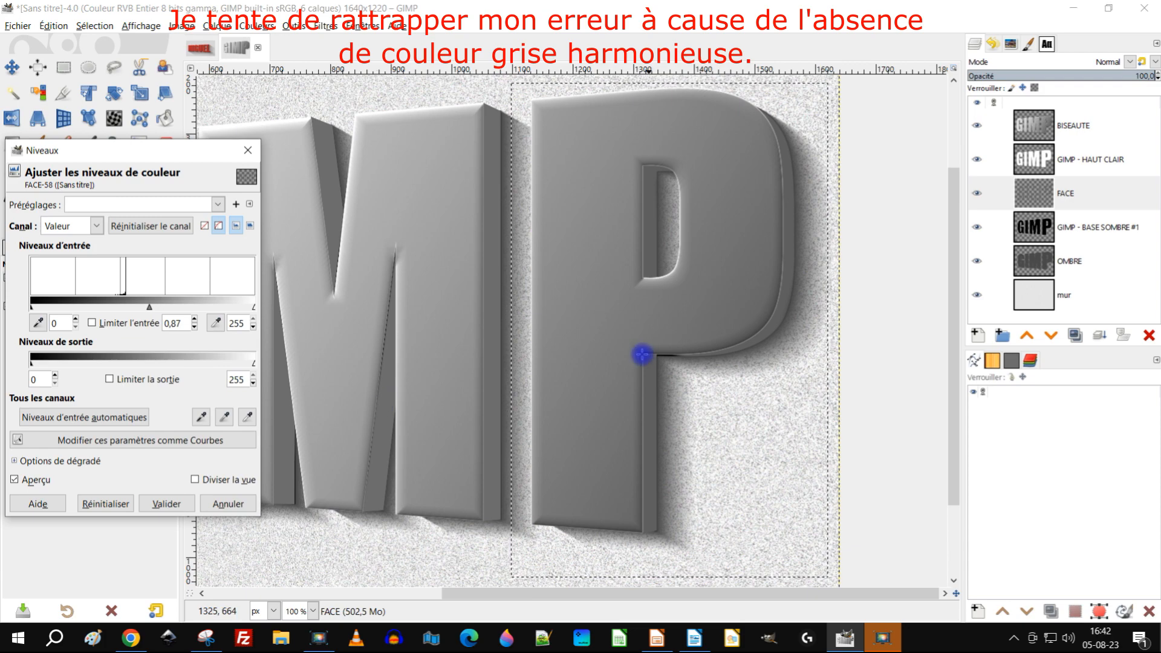
scroll(632, 355, "down", 1)
scroll(366, 380, "up", 1)
scroll(283, 400, "up", 1)
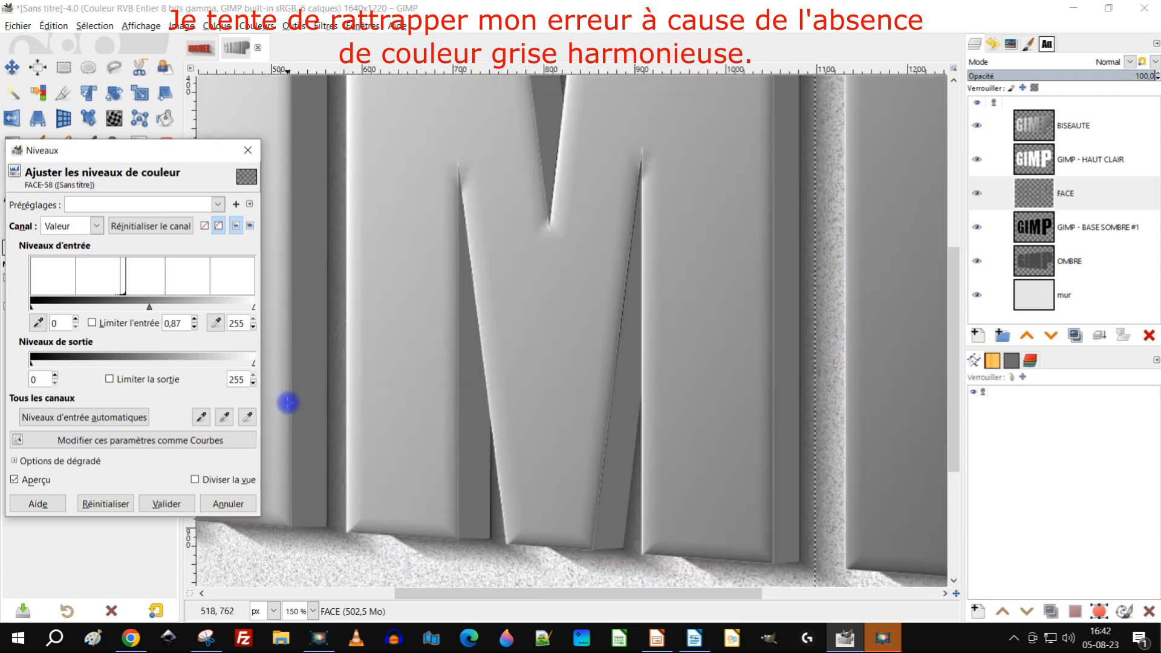
scroll(300, 402, "down", 2)
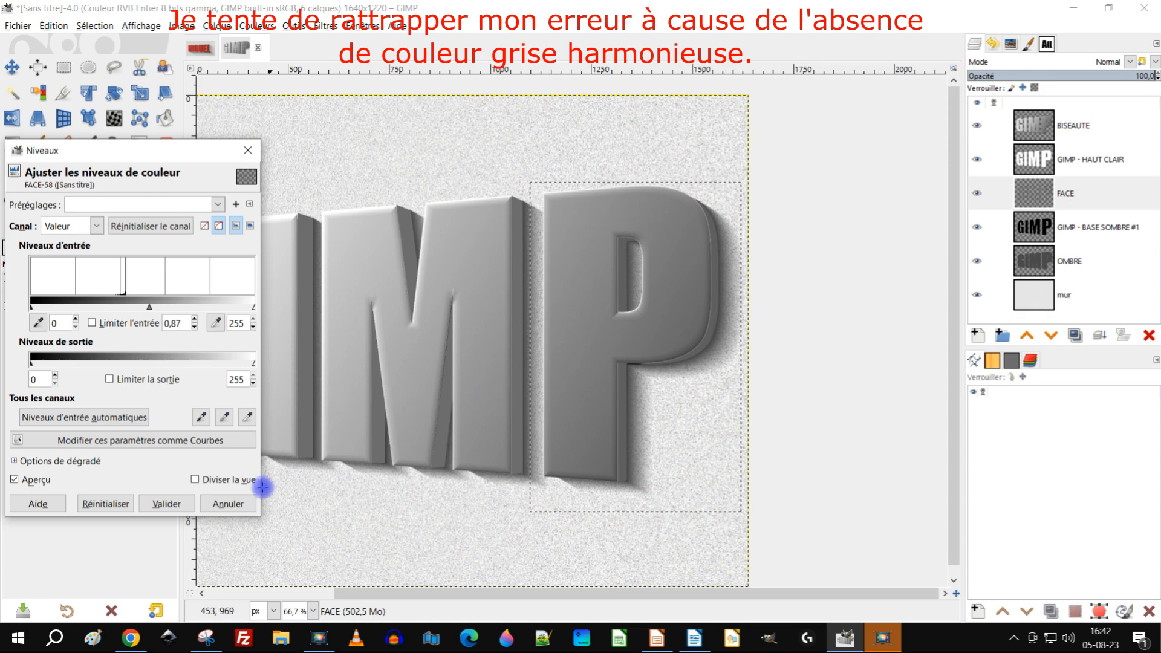
left_click(171, 504)
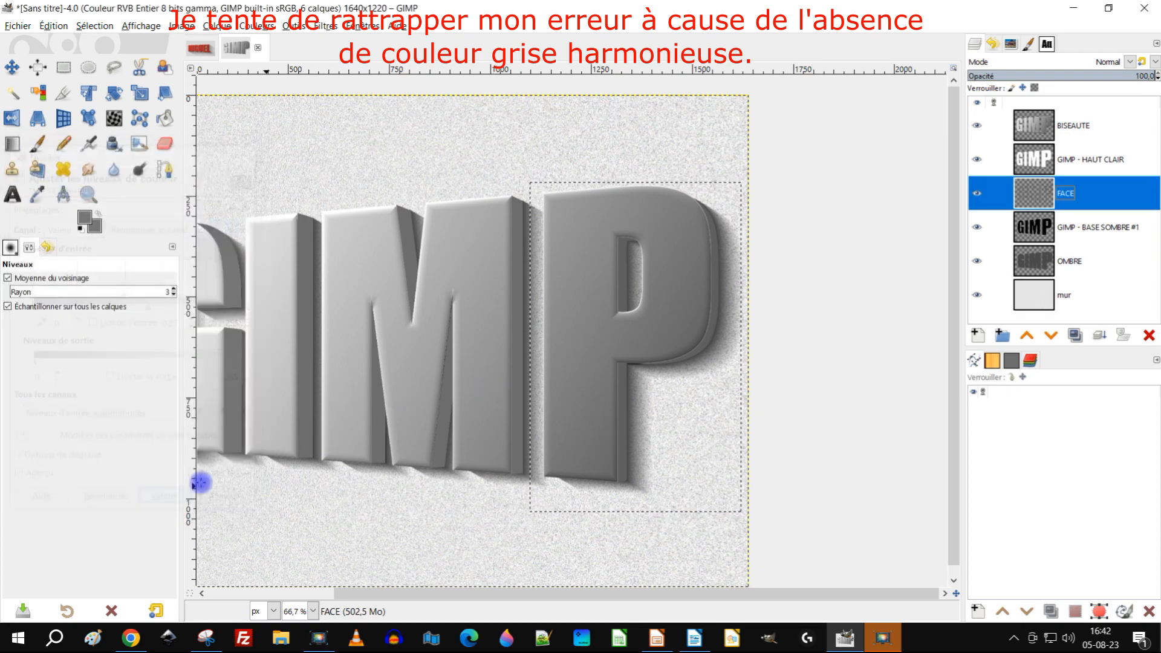
left_click(479, 127)
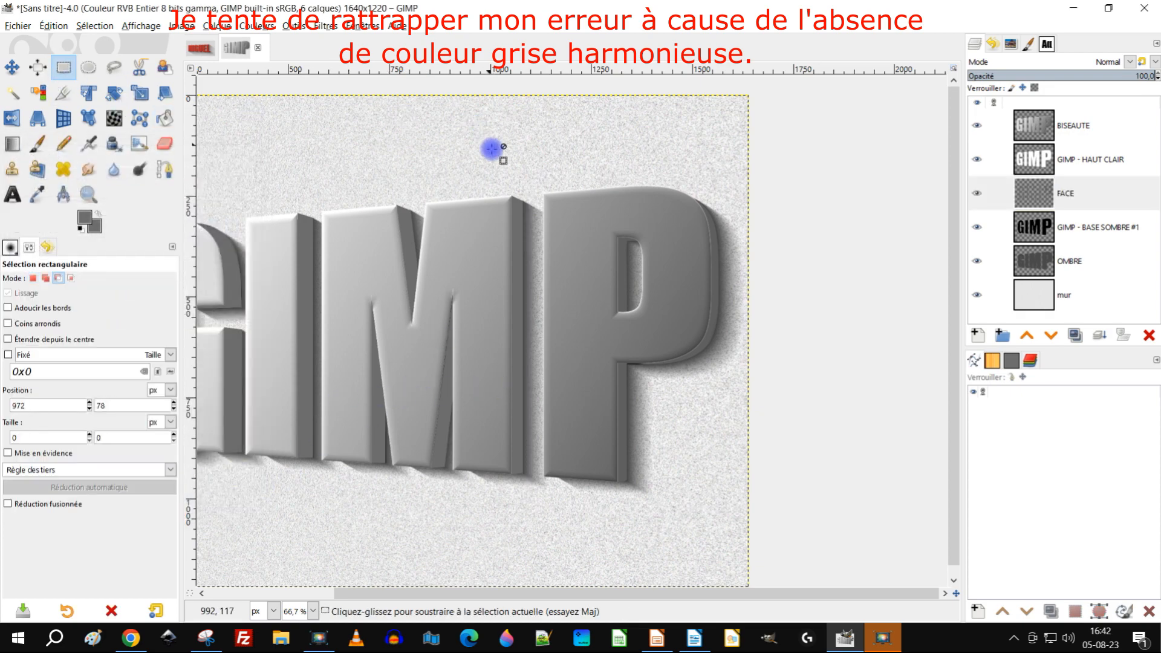
Hide the GIMP - HAUT CLAIR layer after comparing the lettering with and without it
scroll(506, 272, "down", 1)
scroll(527, 319, "up", 1)
scroll(592, 160, "up", 1)
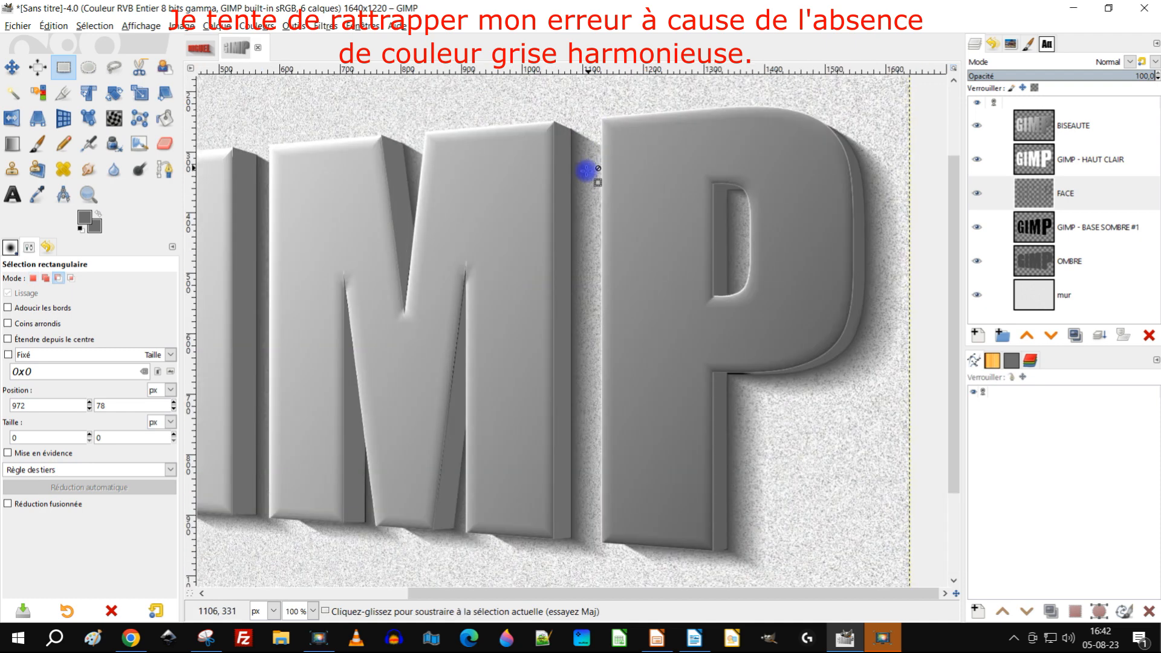
left_click(982, 159)
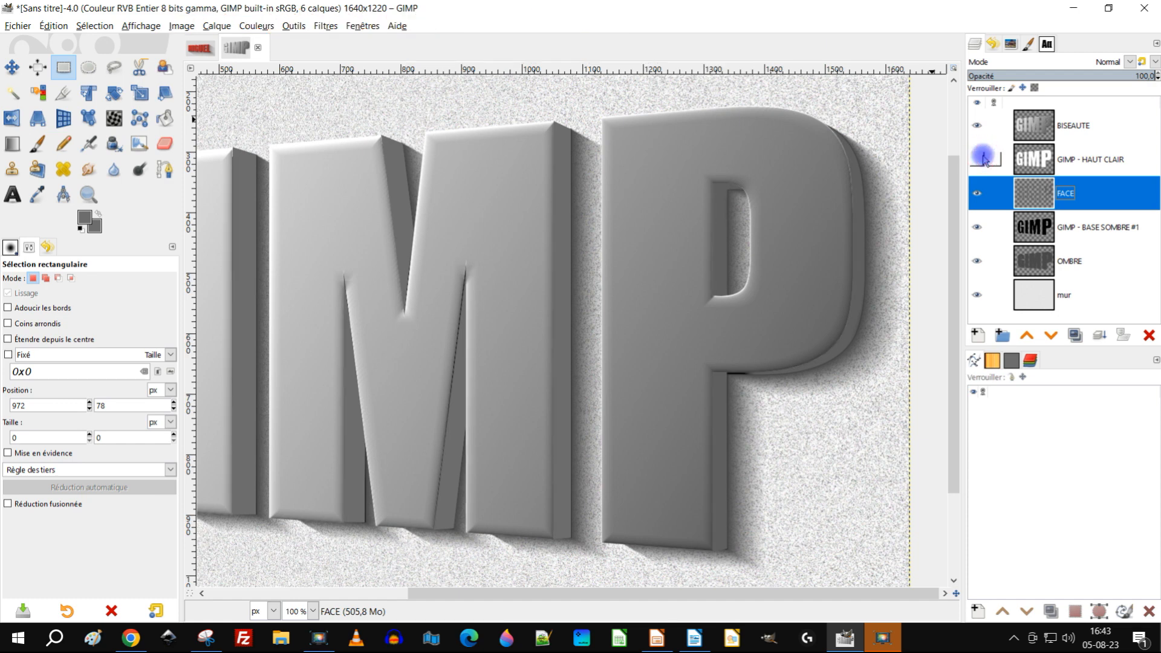
left_click(982, 158)
left_click(983, 159)
scroll(576, 330, "down", 1)
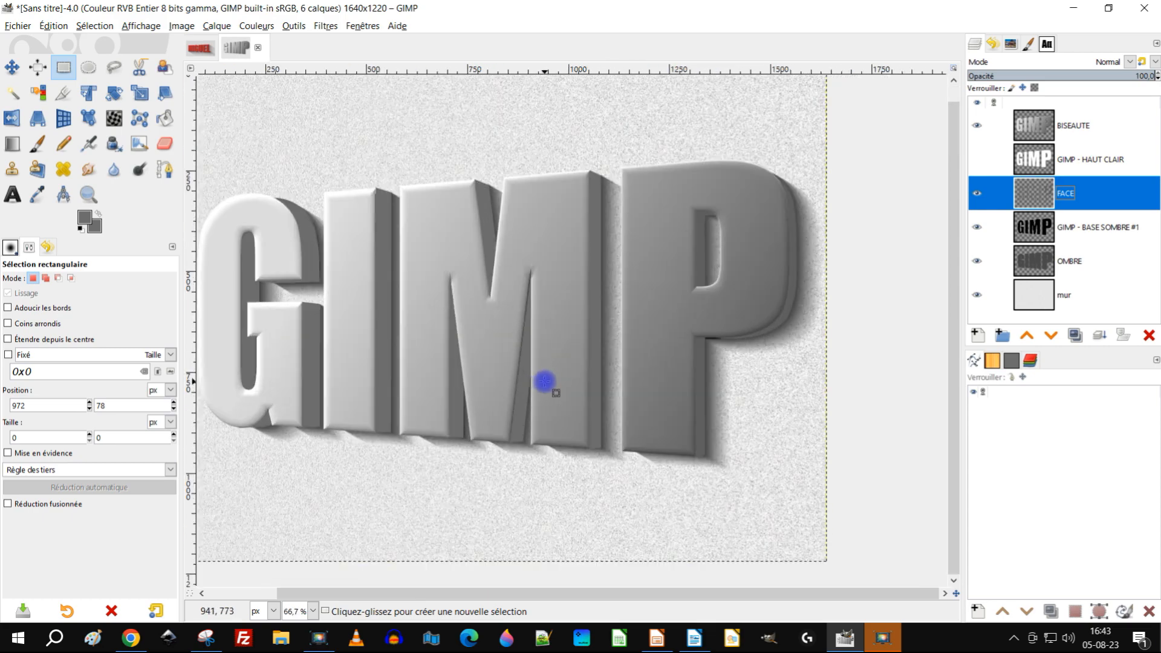
scroll(690, 343, "up", 1)
left_click_drag(746, 325, 723, 332)
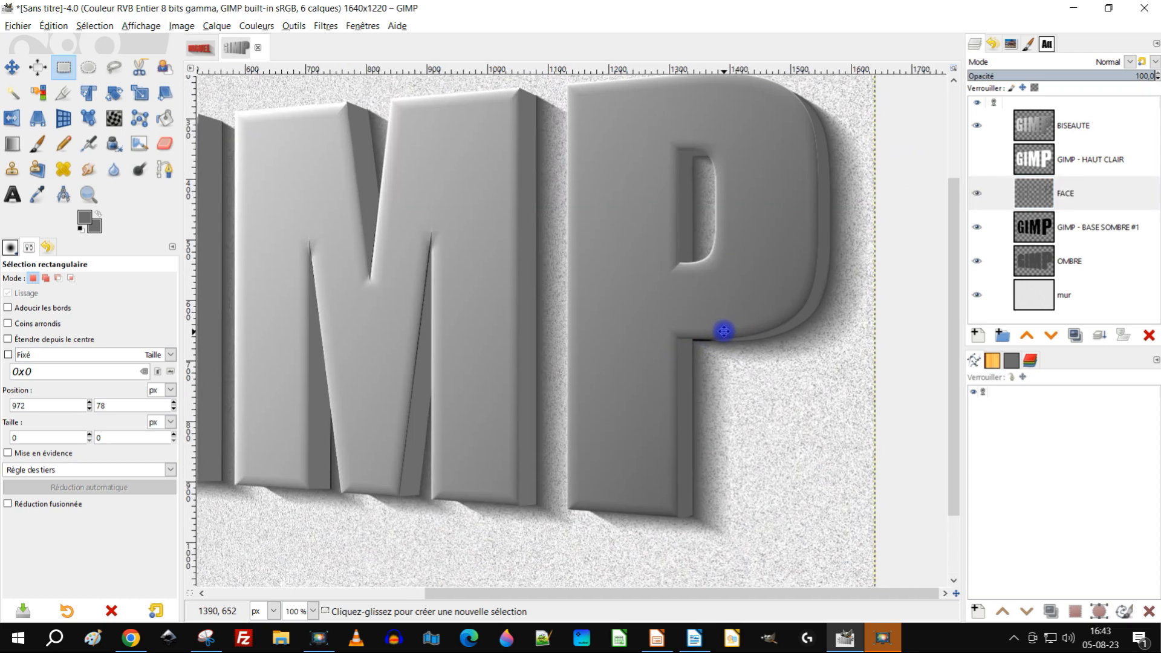
Compare the whole lettering once more with the GIMP - HAUT CLAIR layer shown and hidden
left_click(973, 160)
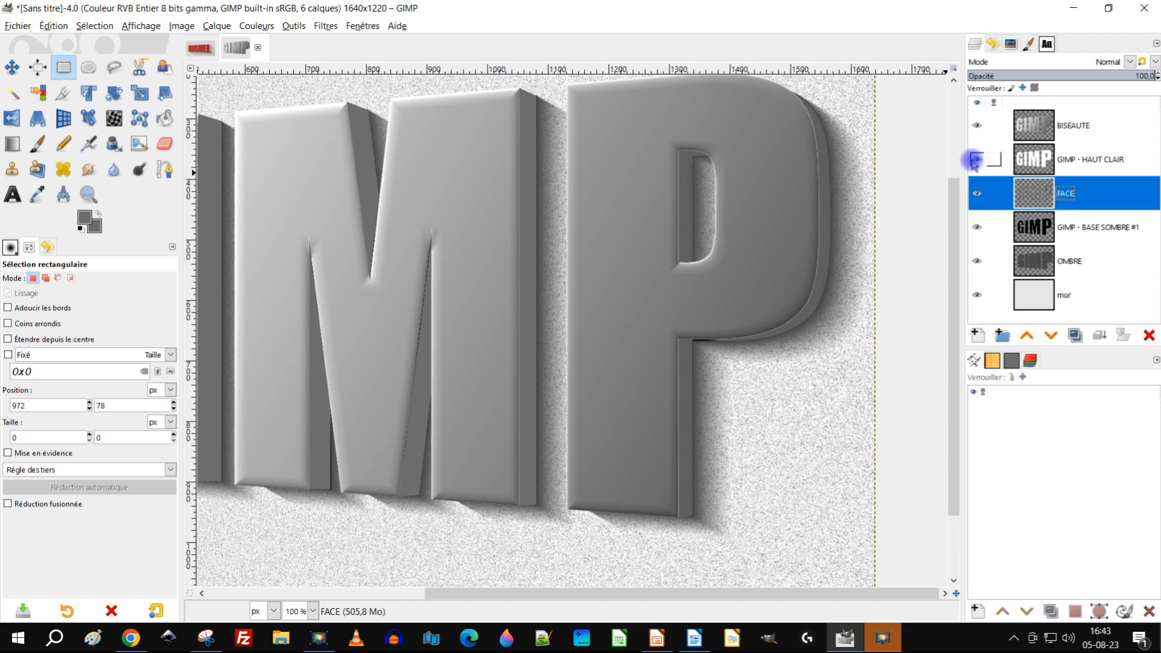
scroll(635, 384, "down", 3)
scroll(532, 396, "up", 1)
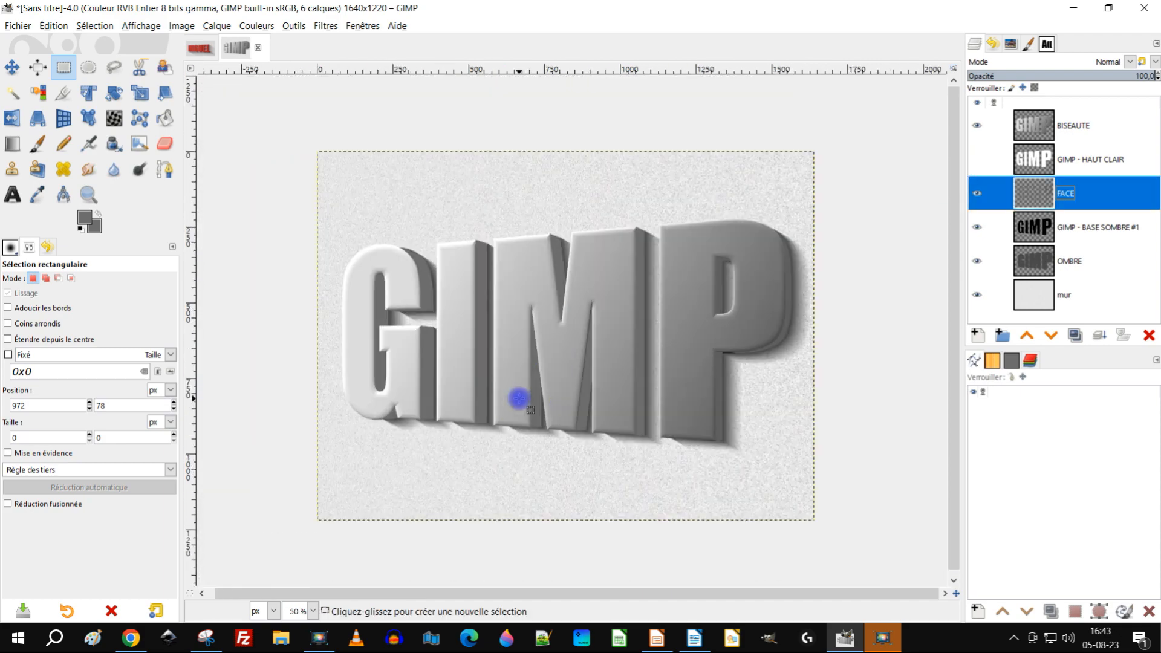
scroll(536, 388, "up", 1)
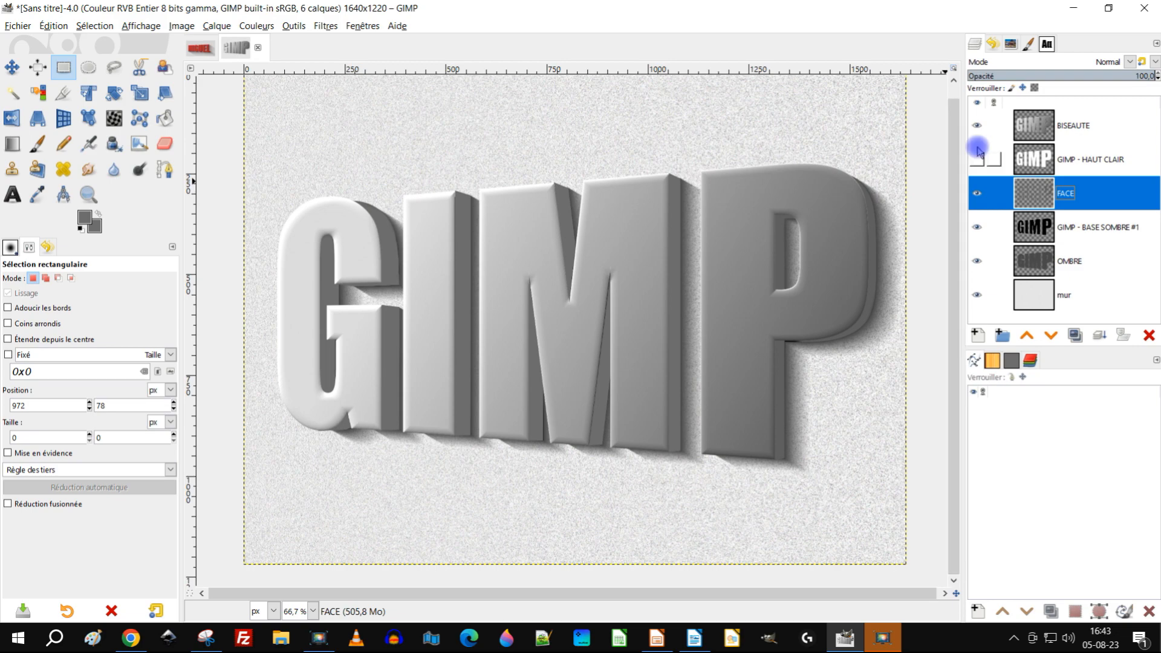
left_click_drag(775, 316, 685, 333)
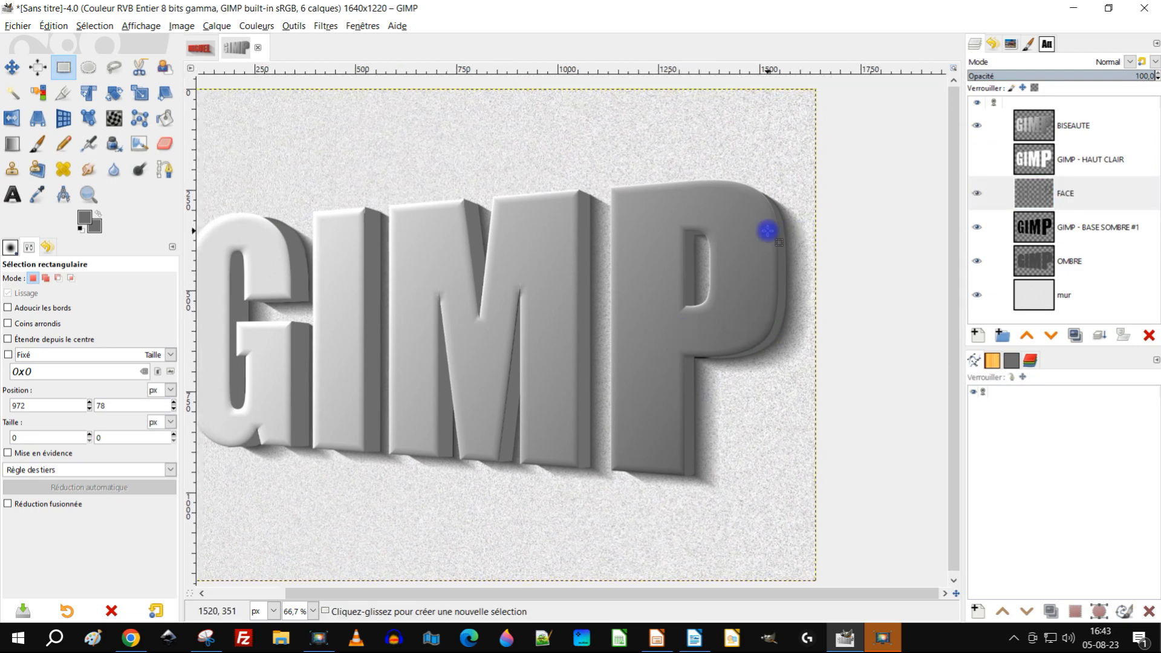
Inspect the edges and side faces of the P, M, I and G up close for remaining flaws
key("ctrl")
scroll(696, 424, "up", 2)
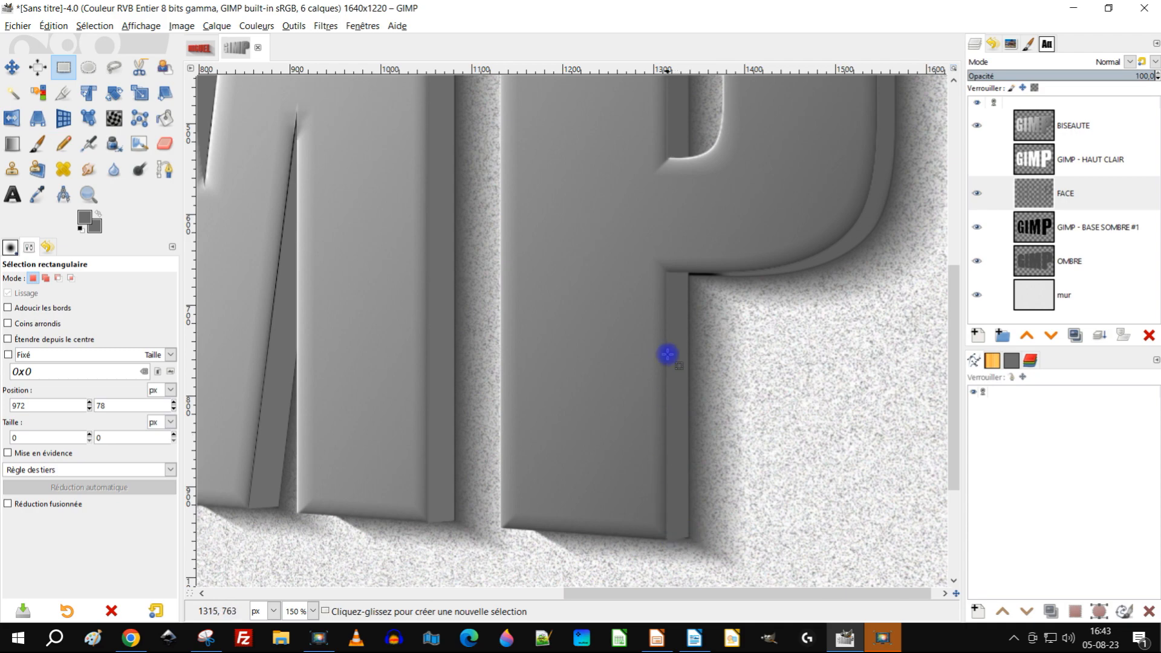
left_click_drag(866, 193, 821, 246)
scroll(695, 330, "up", 2)
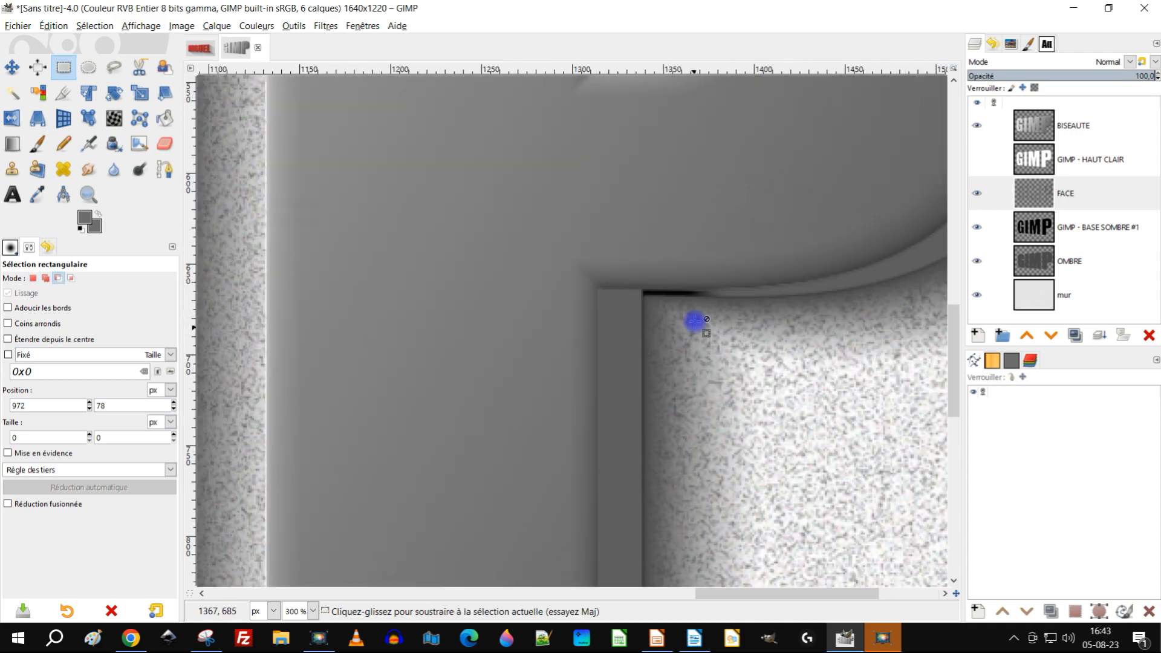
scroll(646, 295, "down", 3)
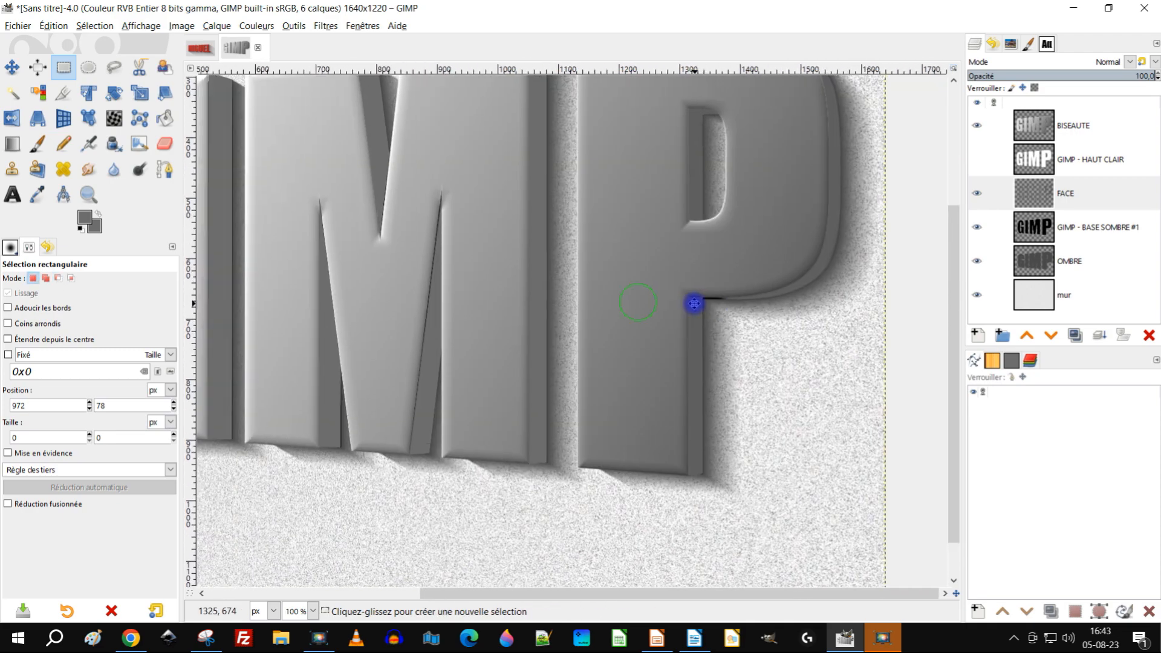
scroll(536, 324, "up", 1)
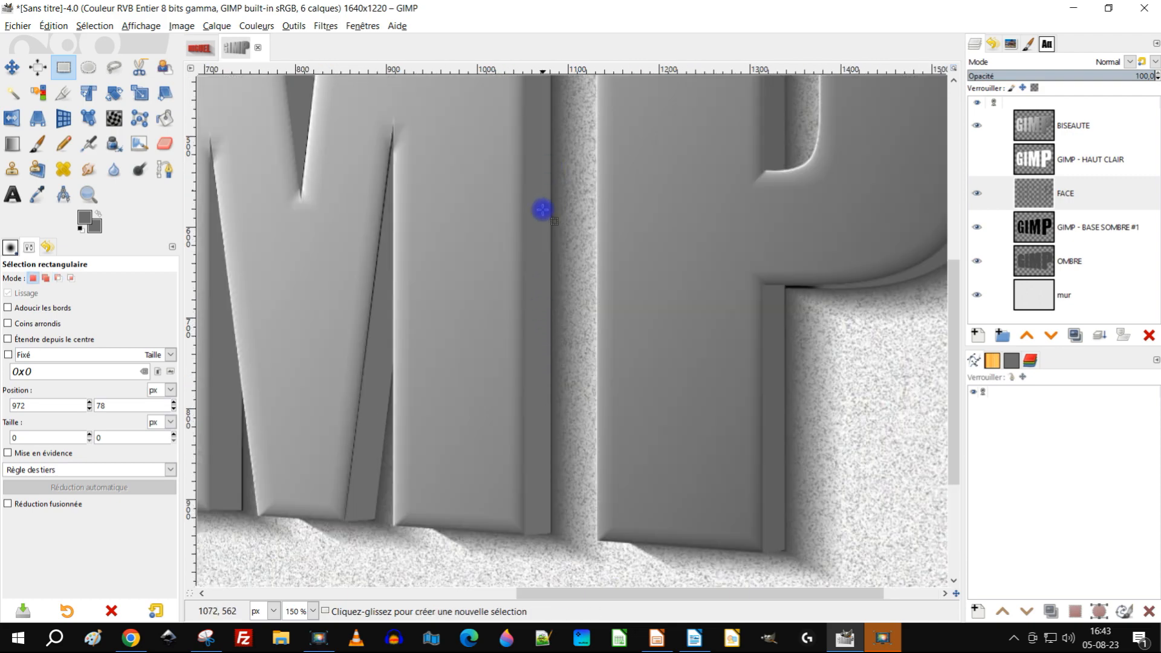
scroll(538, 230, "down", 2)
left_click_drag(327, 247, 445, 260)
left_click_drag(731, 284, 676, 296)
scroll(257, 217, "up", 3)
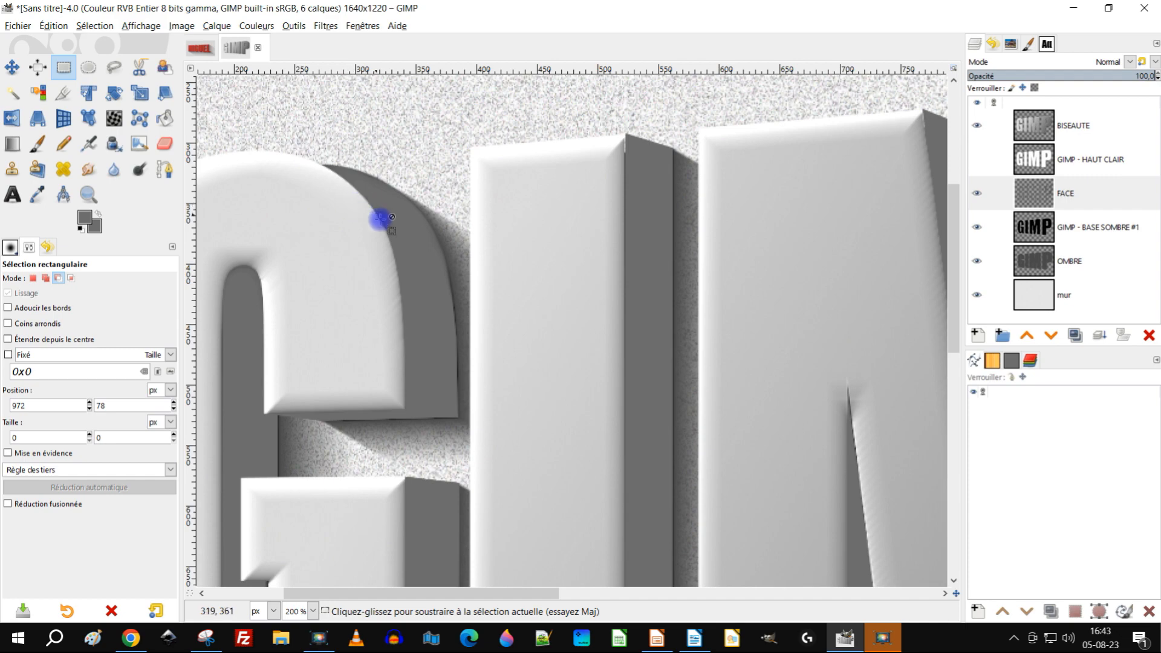
Hide the GIMP - BASE SOMBRE #1 layer to remove the dark base beneath the letters' side faces
scroll(422, 358, "down", 3)
scroll(371, 326, "up", 4)
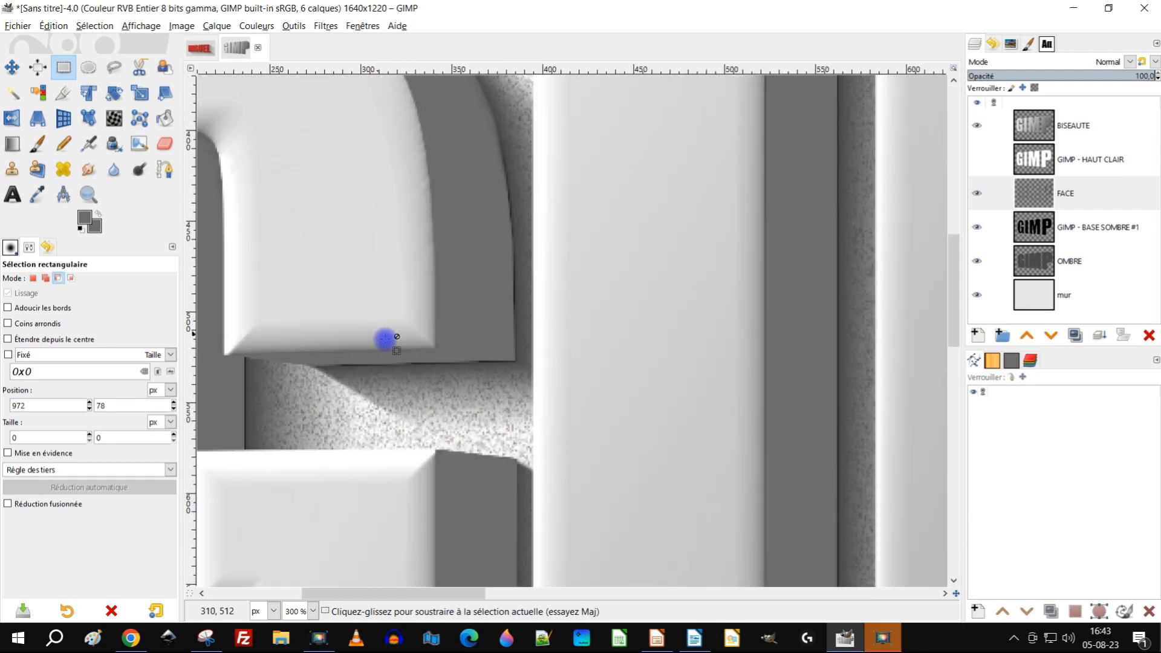
scroll(499, 358, "down", 2)
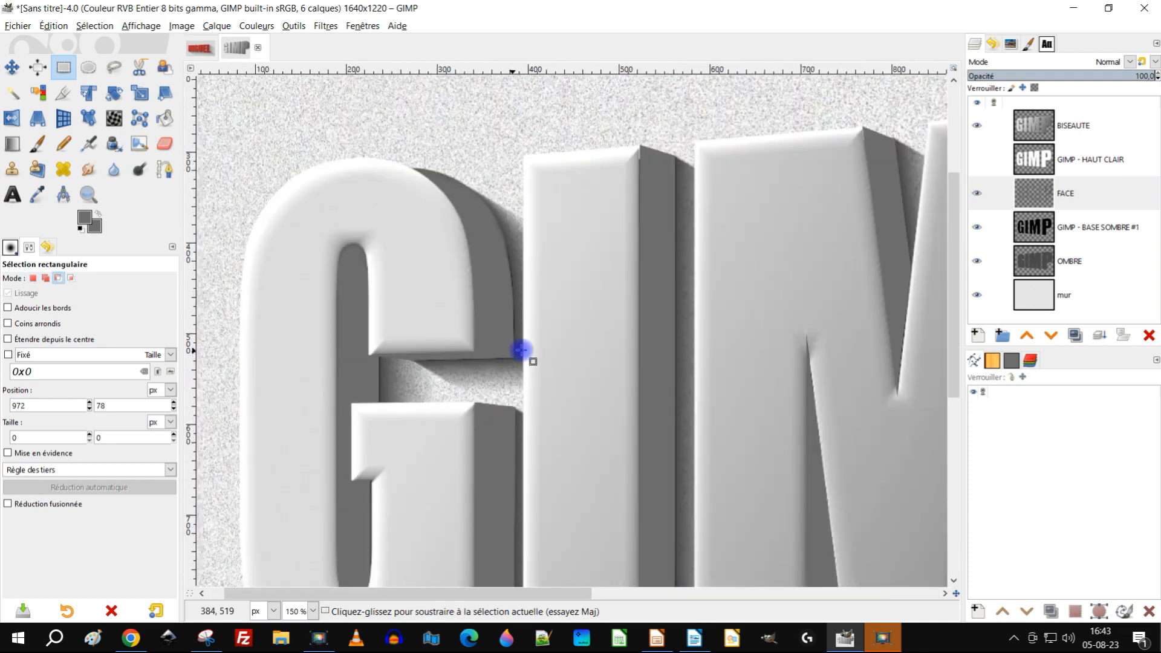
left_click(977, 228)
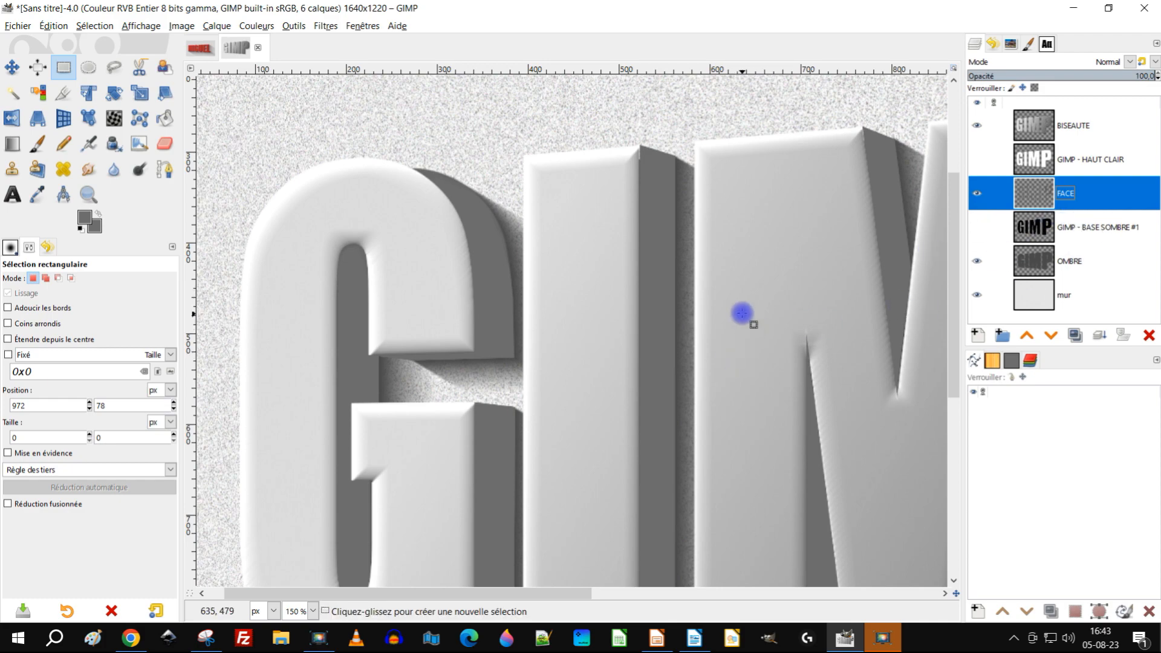
Examine the bowl and outer edge of the P up close, comparing it with the BISEAUTE layer hidden and shown
scroll(742, 312, "down", 2)
scroll(742, 300, "up", 5)
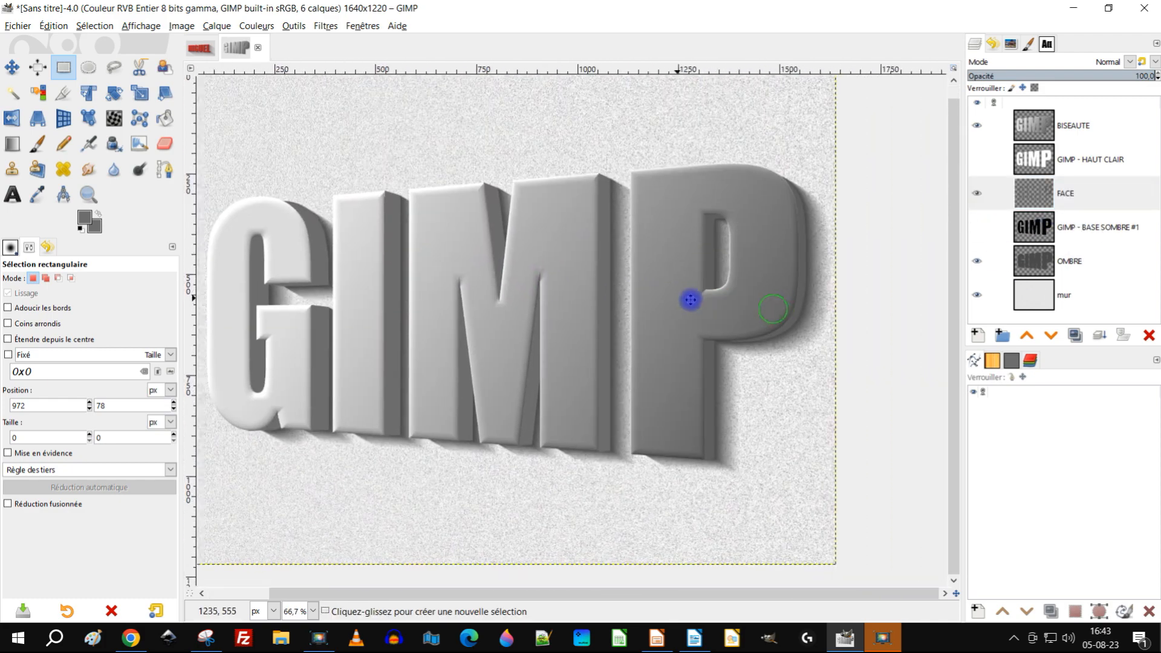
scroll(810, 321, "up", 3)
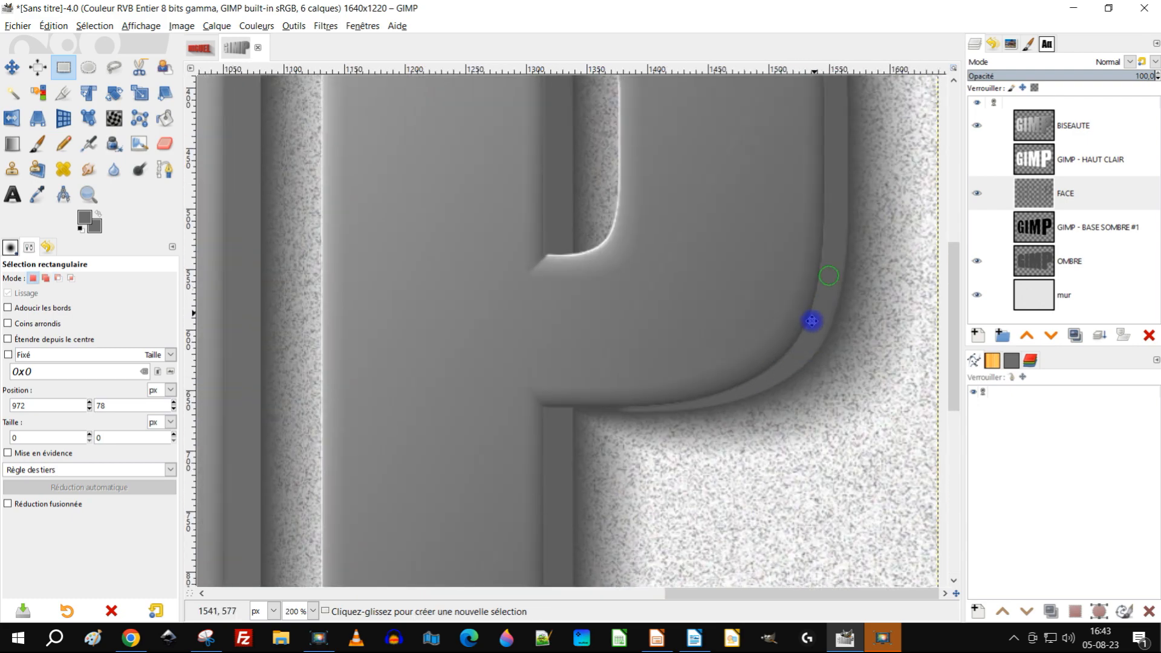
left_click_drag(809, 340, 772, 441)
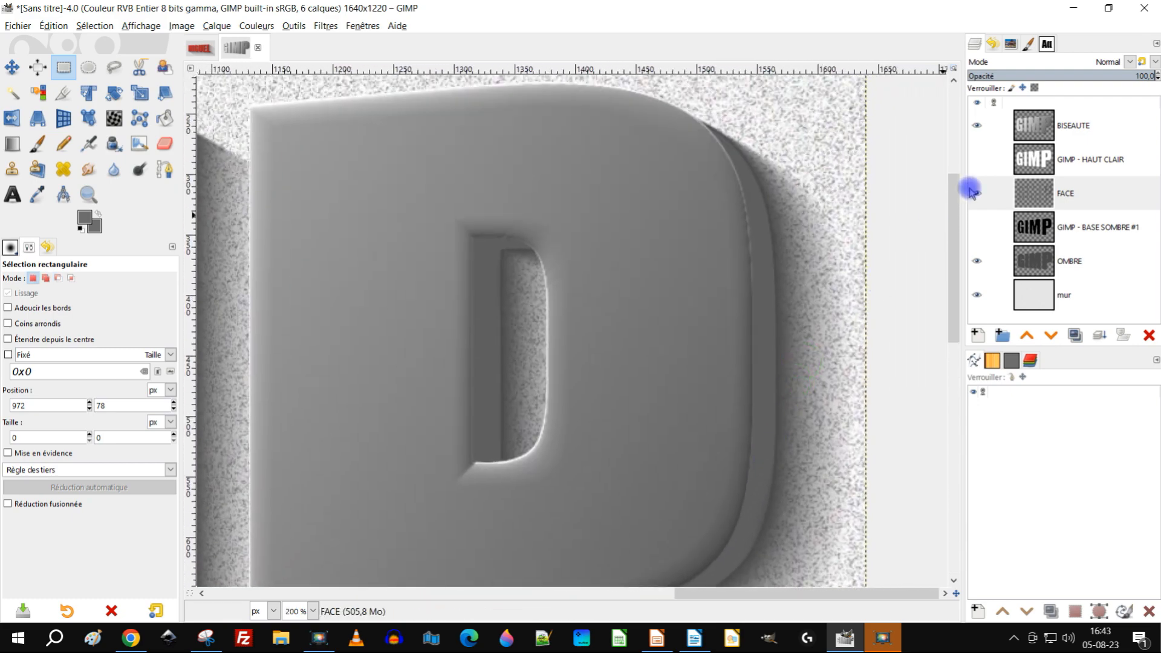
left_click(978, 125)
left_click(978, 126)
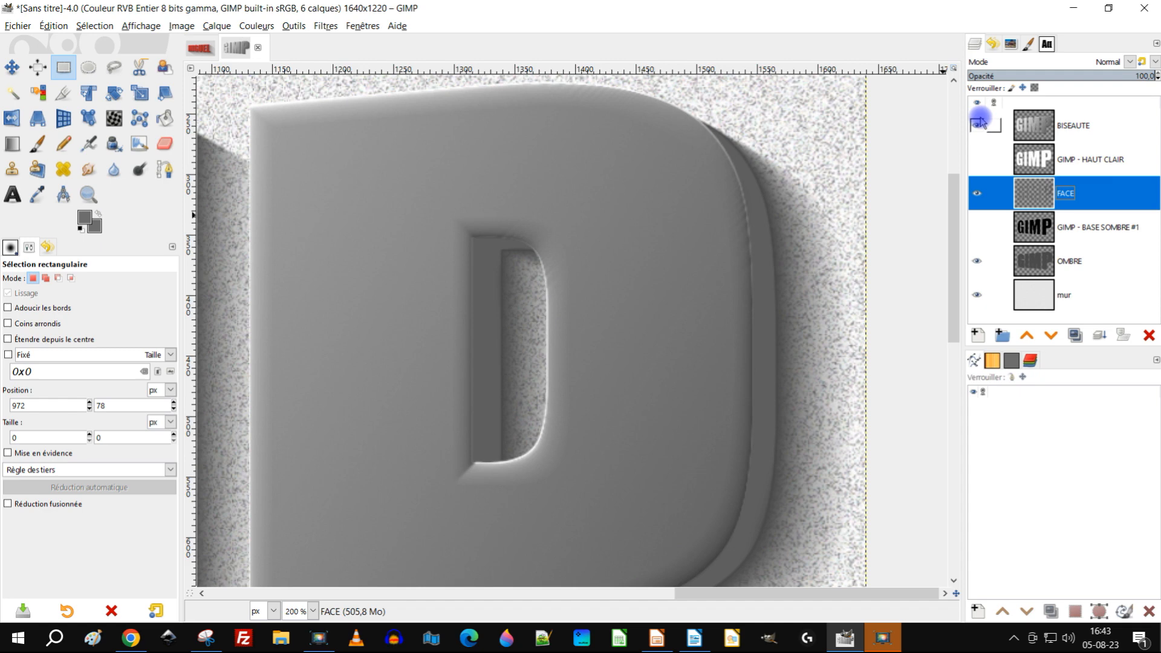
Smudge the light, jagged bevel edge along the upper outer curve of the P on the BISEAUTE layer
left_click(1040, 131)
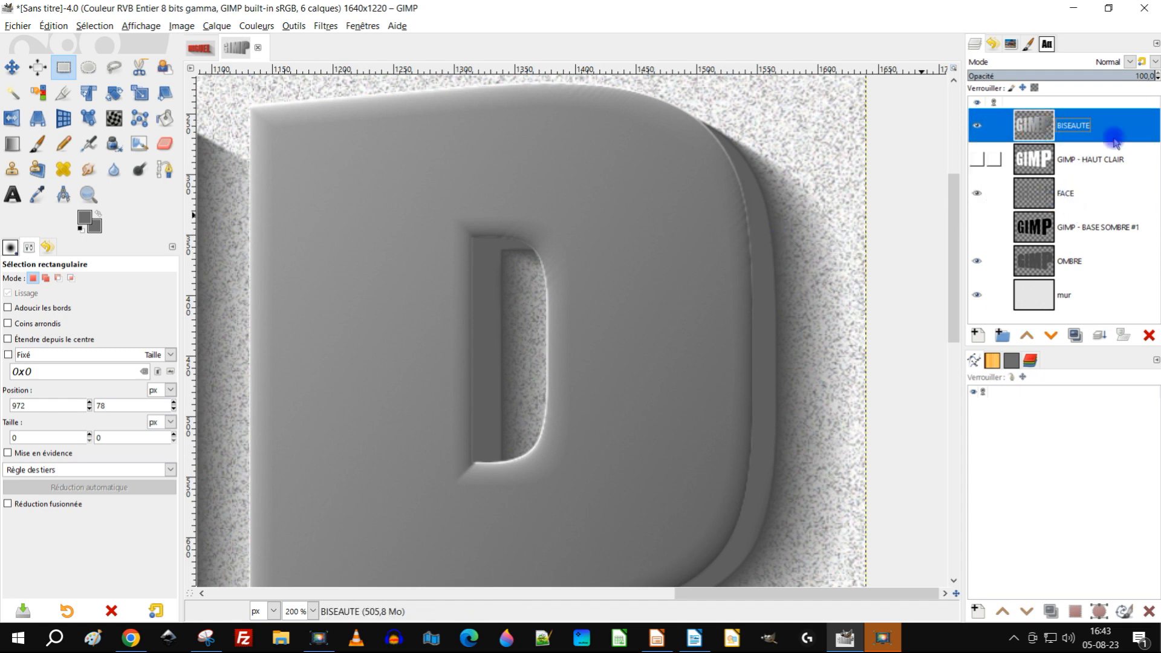
left_click(88, 169)
scroll(768, 217, "up", 2)
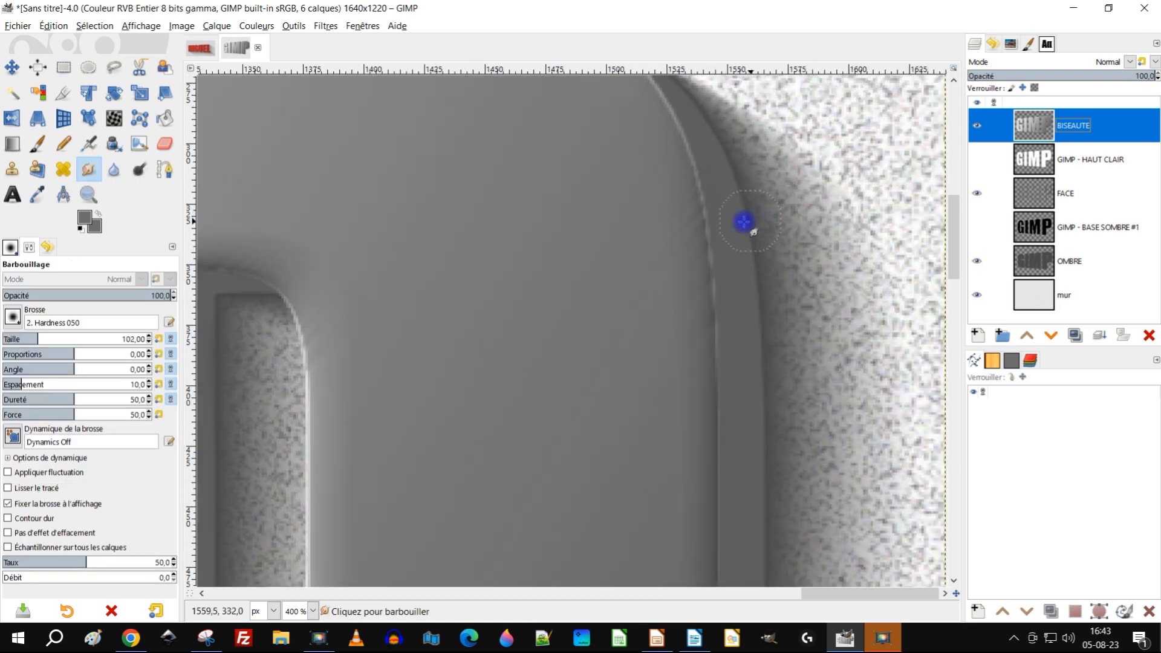
mouse_move(704, 237)
left_mouse_down()
mouse_move(708, 211)
mouse_move(687, 223)
mouse_move(695, 184)
mouse_move(693, 202)
mouse_move(678, 143)
mouse_move(686, 222)
mouse_move(711, 265)
mouse_move(707, 322)
left_mouse_up()
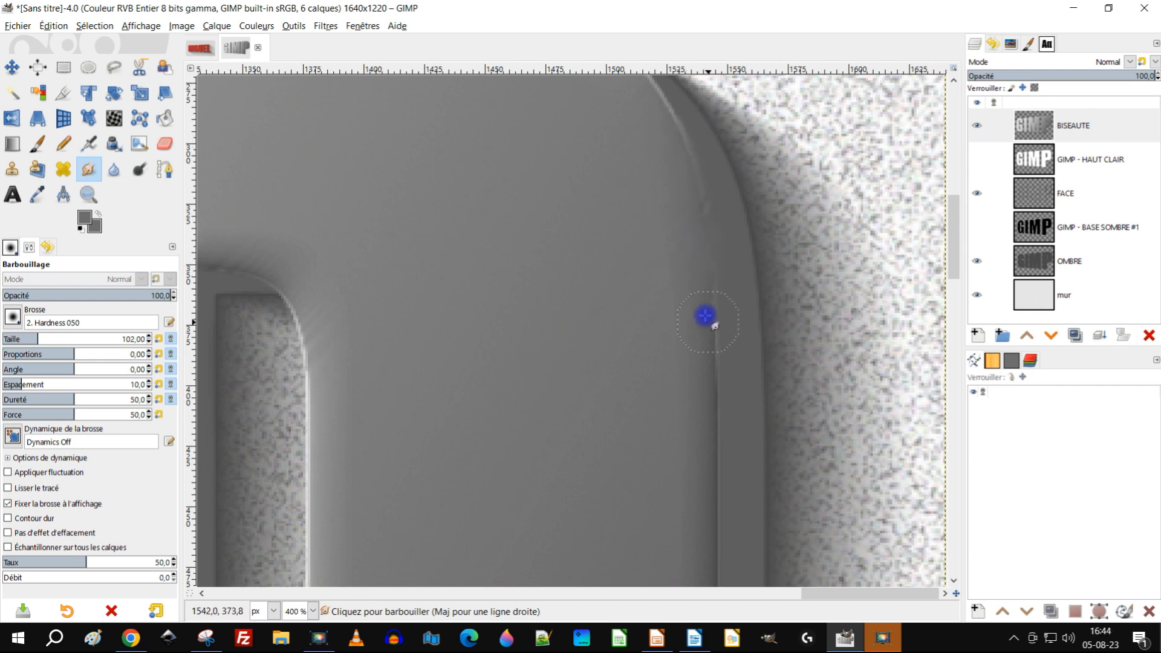
mouse_move(747, 167)
left_mouse_down()
mouse_move(792, 396)
mouse_move(718, 387)
left_mouse_up()
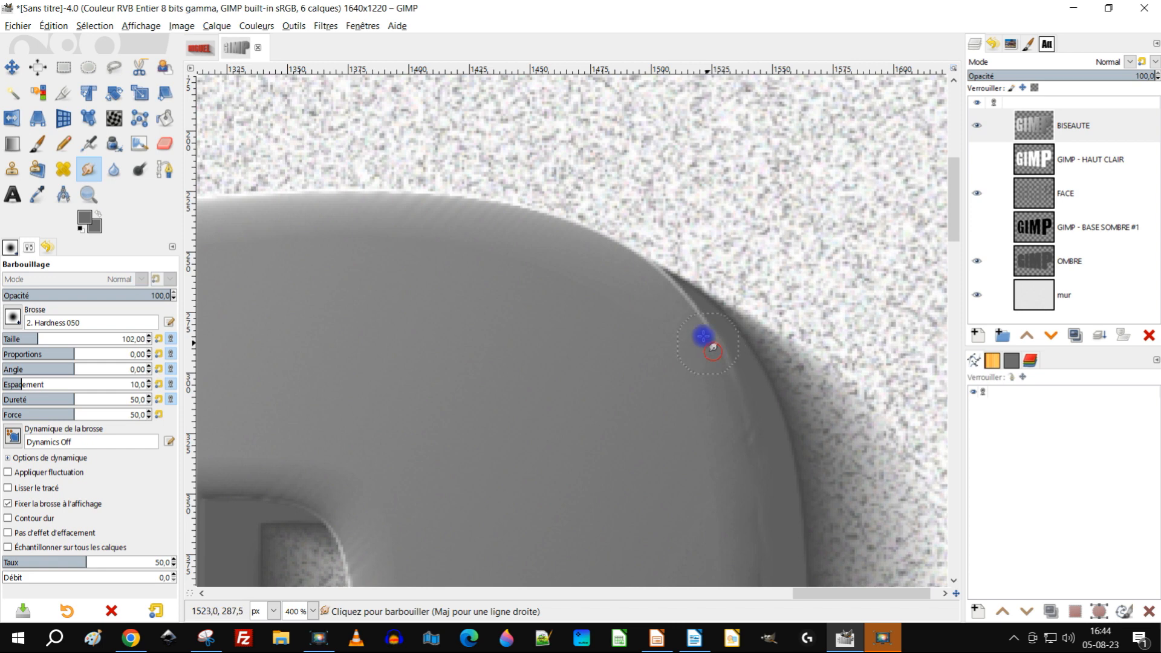
mouse_move(700, 340)
left_mouse_down()
mouse_move(691, 329)
mouse_move(713, 319)
left_mouse_up()
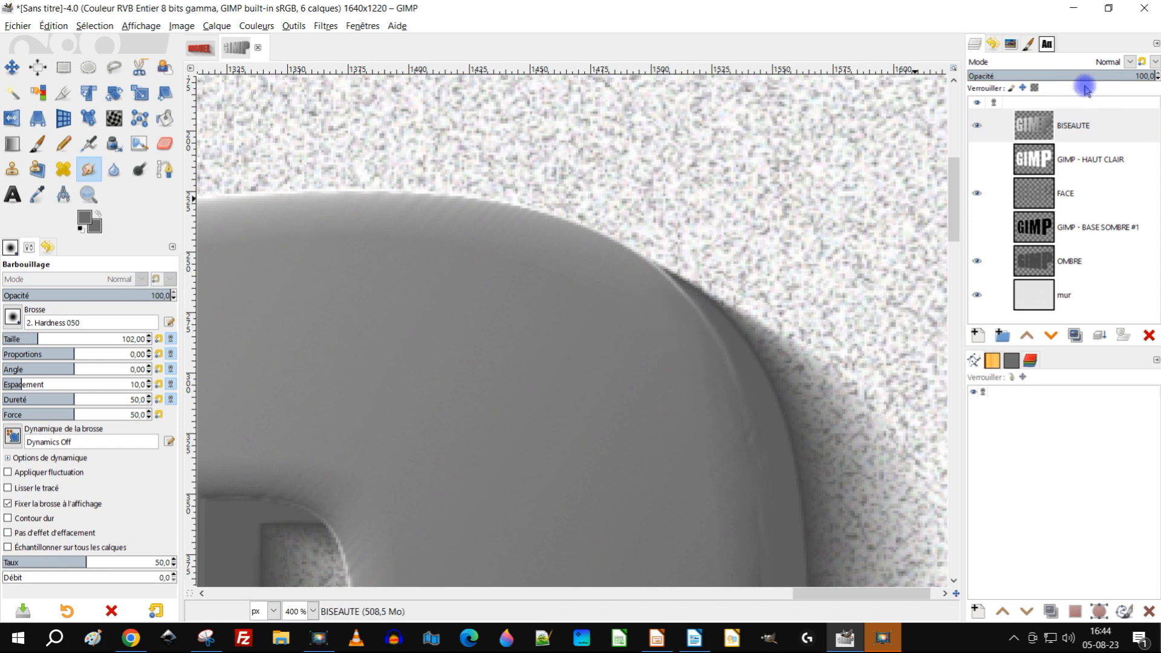
mouse_move(695, 345)
left_mouse_down()
mouse_move(673, 296)
mouse_move(648, 284)
mouse_move(699, 370)
mouse_move(704, 342)
mouse_move(677, 297)
mouse_move(713, 354)
mouse_move(737, 423)
left_mouse_up()
scroll(752, 435, "down", 5)
scroll(796, 189, "up", 3)
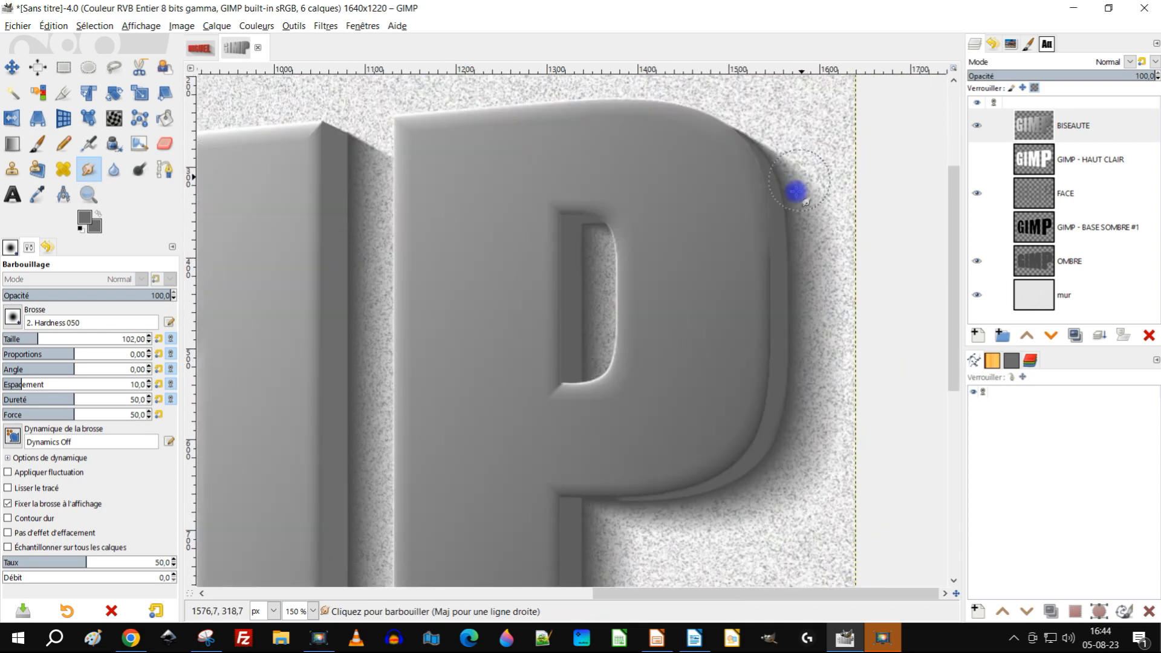
Smudge the P's bevel edge down the outer side of its bowl to blend it with the side face
left_click_drag(753, 243, 761, 295)
mouse_move(758, 344)
left_mouse_down()
mouse_move(760, 314)
mouse_move(733, 317)
mouse_move(751, 401)
mouse_move(734, 169)
mouse_move(762, 314)
mouse_move(736, 163)
mouse_move(738, 288)
mouse_move(723, 130)
mouse_move(738, 147)
mouse_move(740, 167)
mouse_move(727, 127)
mouse_move(695, 101)
mouse_move(740, 182)
left_mouse_up()
mouse_move(756, 324)
left_mouse_down()
mouse_move(776, 197)
mouse_move(765, 314)
mouse_move(749, 254)
mouse_move(767, 239)
mouse_move(769, 336)
mouse_move(744, 407)
mouse_move(726, 410)
mouse_move(749, 363)
mouse_move(774, 228)
left_mouse_up()
Smudge the dark bevel edge along the lower outer curve of the P's bowl
scroll(774, 228, "up", 2)
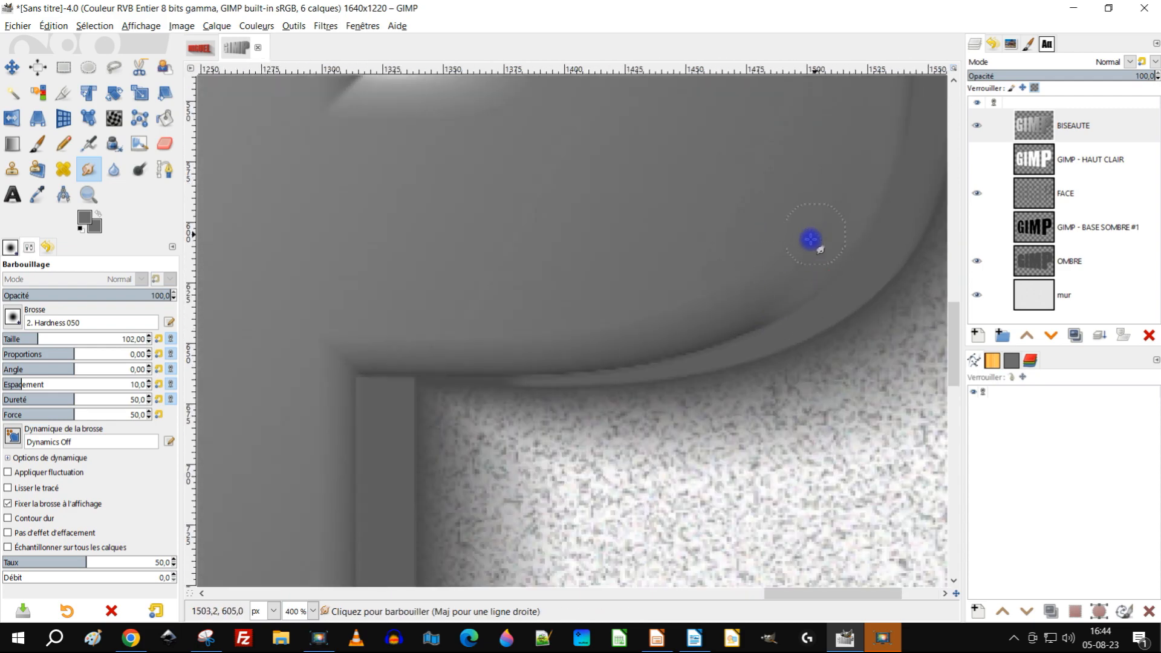
left_click_drag(764, 246, 709, 336)
left_click_drag(777, 291, 673, 350)
mouse_move(720, 277)
left_mouse_down()
mouse_move(660, 329)
mouse_move(616, 341)
mouse_move(723, 325)
mouse_move(647, 358)
mouse_move(690, 300)
mouse_move(639, 346)
mouse_move(713, 345)
left_mouse_up()
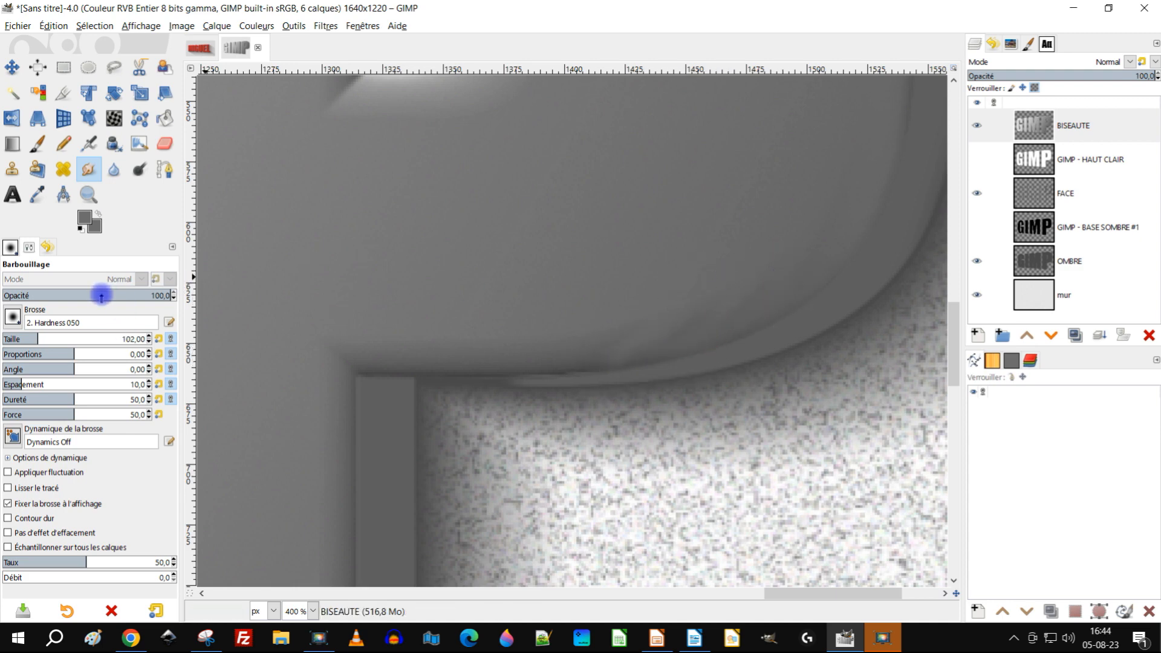
Set the smudge brush to size 240 and opacity 33,1, and soften the underside edge of the P's bowl
left_click_drag(62, 300, 57, 299)
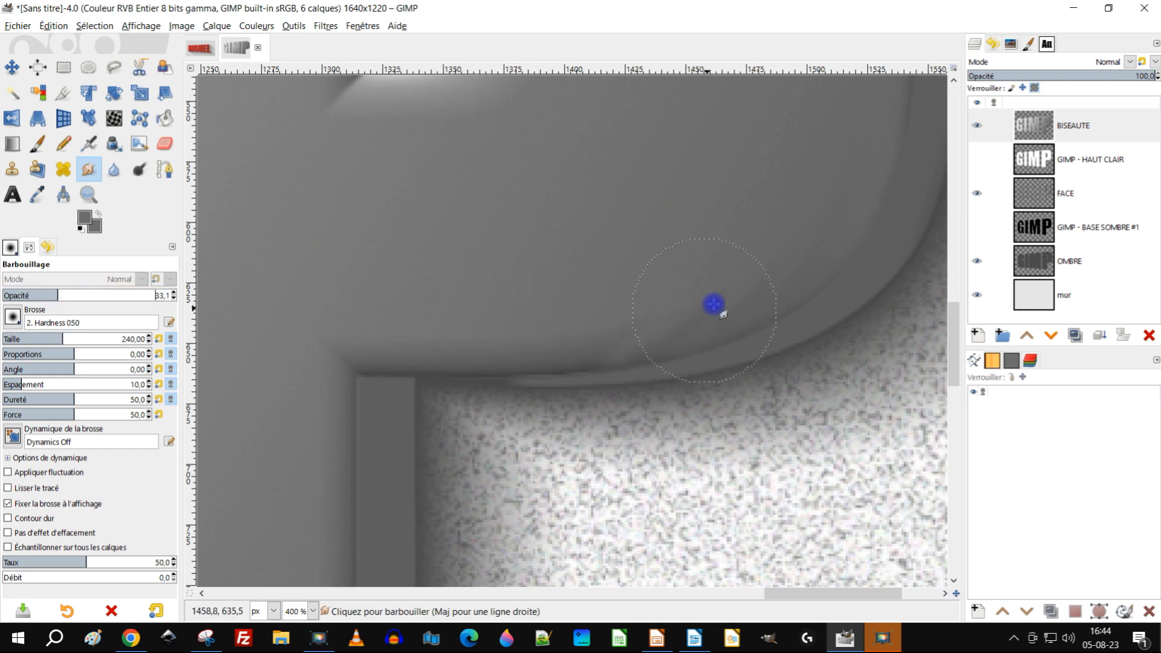
mouse_move(690, 327)
left_mouse_down()
mouse_move(780, 225)
mouse_move(723, 282)
mouse_move(796, 252)
mouse_move(644, 333)
mouse_move(676, 323)
mouse_move(512, 358)
mouse_move(595, 356)
mouse_move(415, 355)
left_mouse_up()
mouse_move(693, 286)
left_mouse_down()
mouse_move(725, 259)
mouse_move(674, 292)
mouse_move(759, 240)
left_mouse_up()
mouse_move(620, 318)
left_mouse_down()
mouse_move(616, 350)
mouse_move(750, 263)
left_mouse_up()
mouse_move(642, 334)
left_mouse_down()
mouse_move(528, 337)
mouse_move(568, 343)
mouse_move(507, 362)
mouse_move(564, 339)
mouse_move(437, 358)
mouse_move(640, 336)
left_mouse_up()
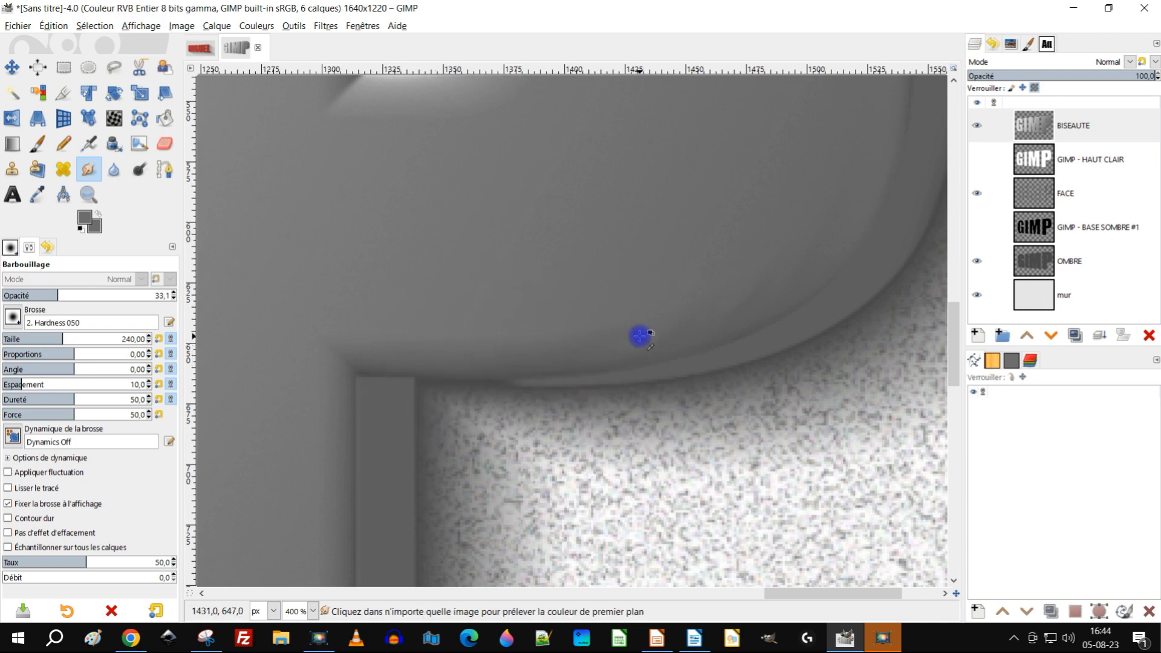
Soften the bevel along the P's outer bowl, from the lower curve up the straight side, with large smudge strokes
scroll(640, 334, "down", 4, "ctrl")
scroll(687, 332, "up", 4, "ctrl")
left_click_drag(748, 166, 753, 211)
left_click_drag(778, 137, 779, 172)
mouse_move(829, 212)
left_mouse_down()
mouse_move(771, 401)
mouse_move(711, 378)
left_mouse_up()
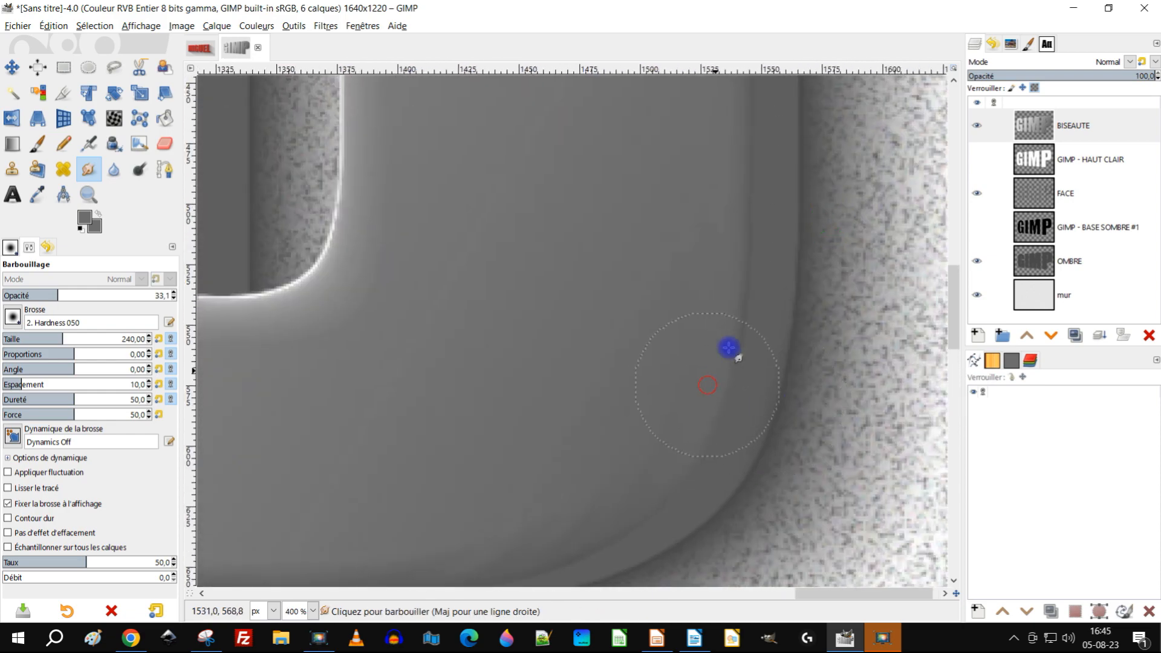
left_click_drag(723, 198, 723, 186)
left_click_drag(788, 225, 745, 440)
left_click_drag(685, 462, 694, 351)
left_click_drag(687, 287, 673, 430)
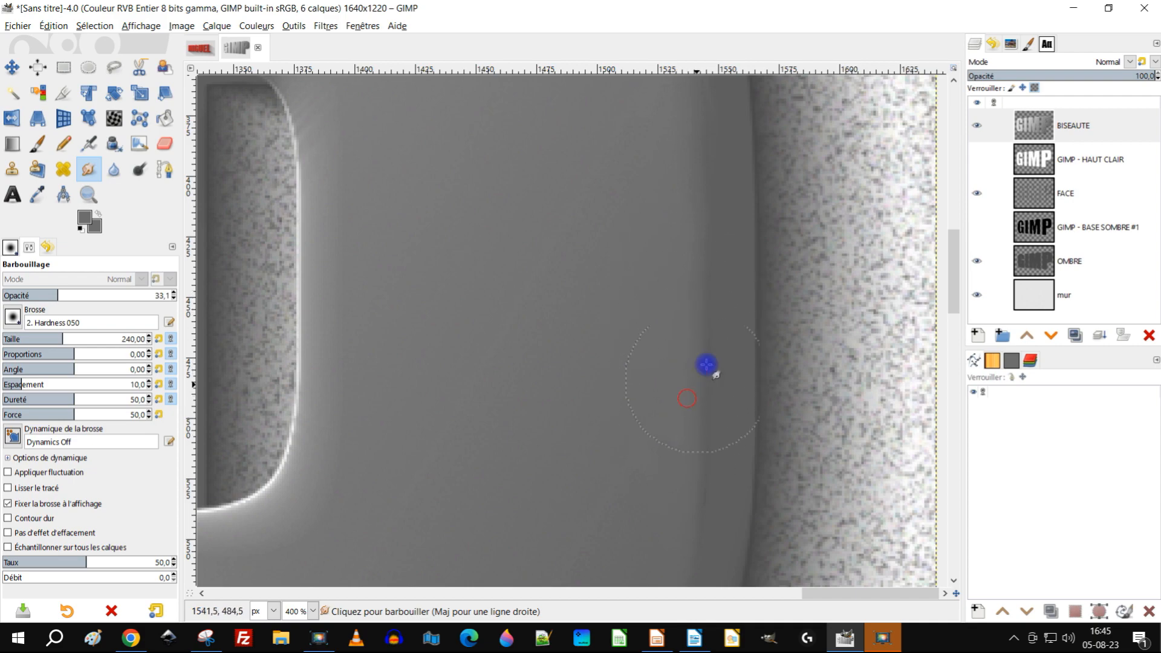
mouse_move(693, 365)
left_mouse_down()
mouse_move(665, 251)
mouse_move(668, 207)
left_mouse_up()
scroll(739, 260, "down", 5)
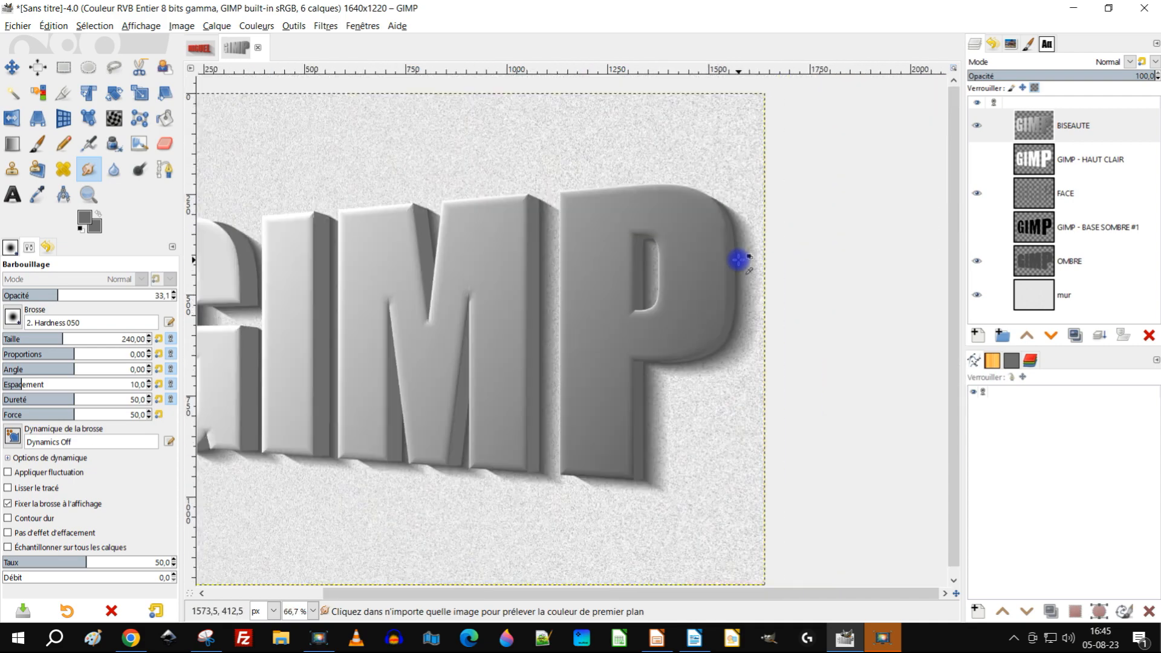
Smudge the bevel edge along the P's stem where the front meets its side face, working up from the foot
scroll(696, 343, "up", 5)
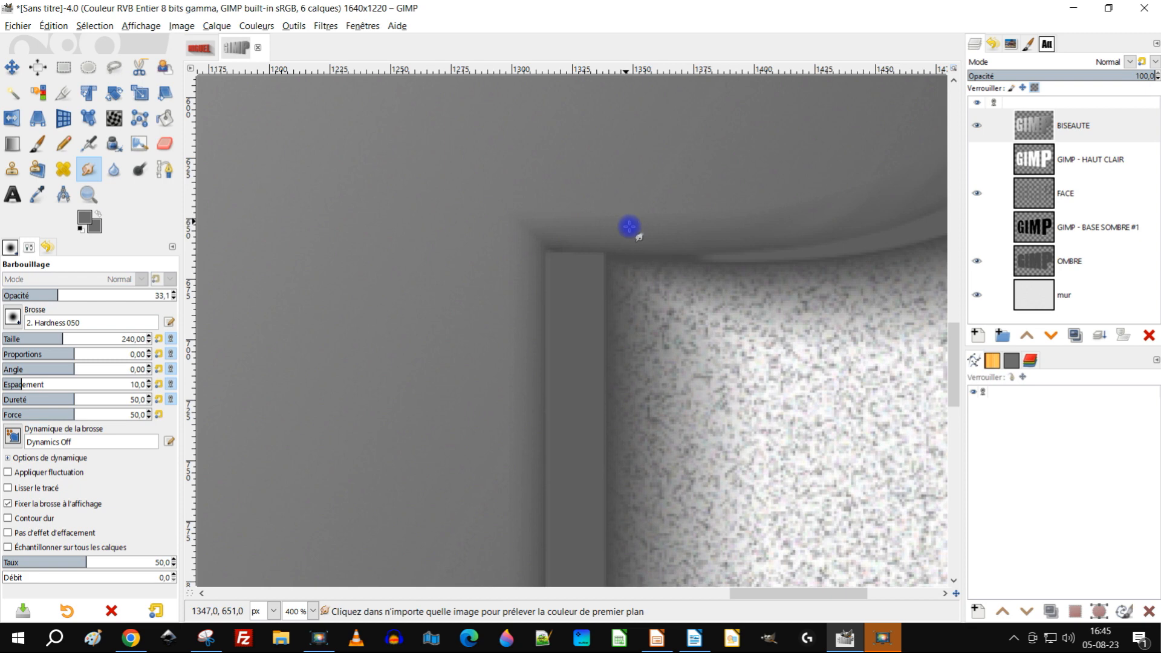
scroll(735, 232, "up", 2)
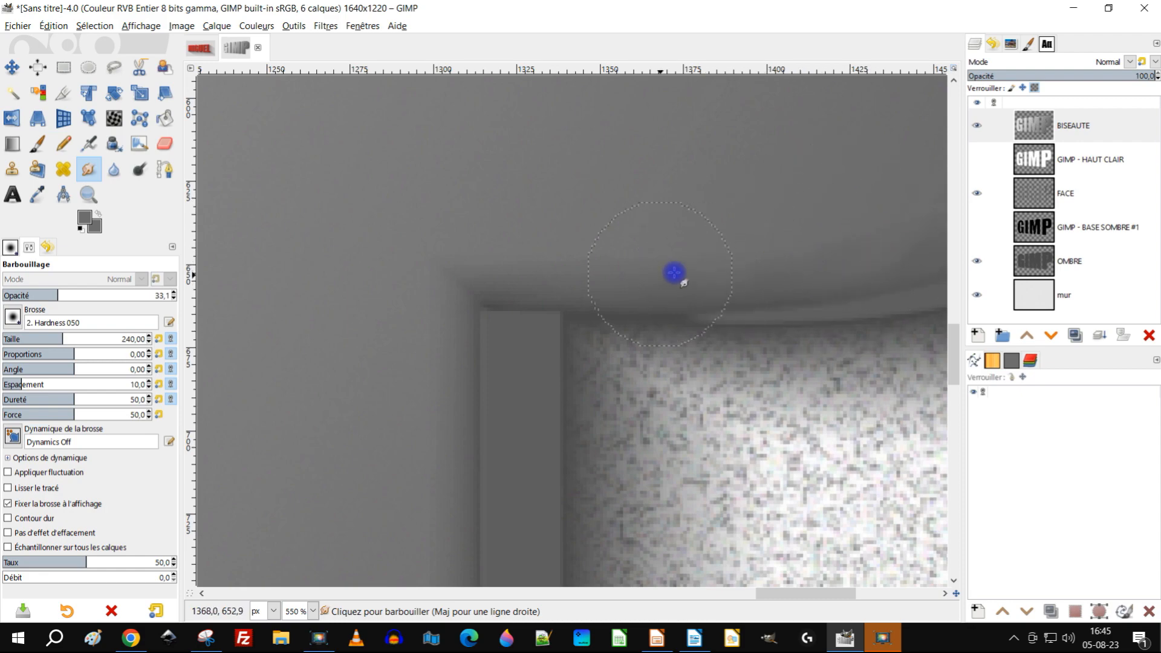
scroll(748, 307, "down", 4)
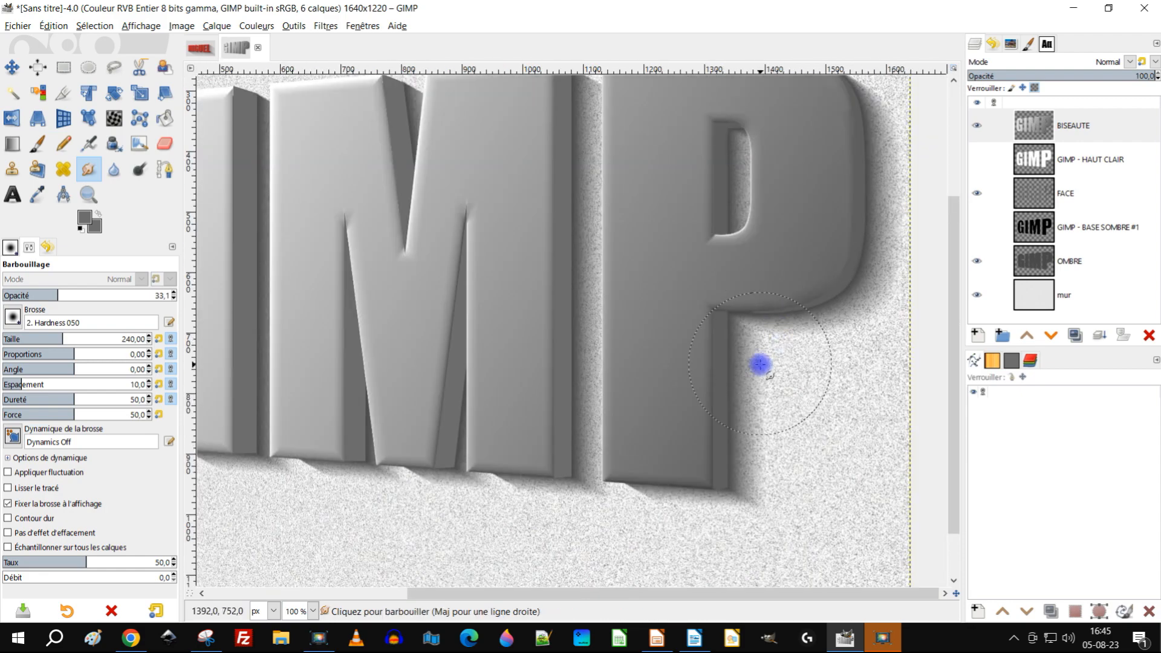
scroll(759, 363, "up", 3)
left_click_drag(719, 374, 710, 314)
scroll(688, 430, "up", 1)
left_click_drag(752, 429, 713, 339)
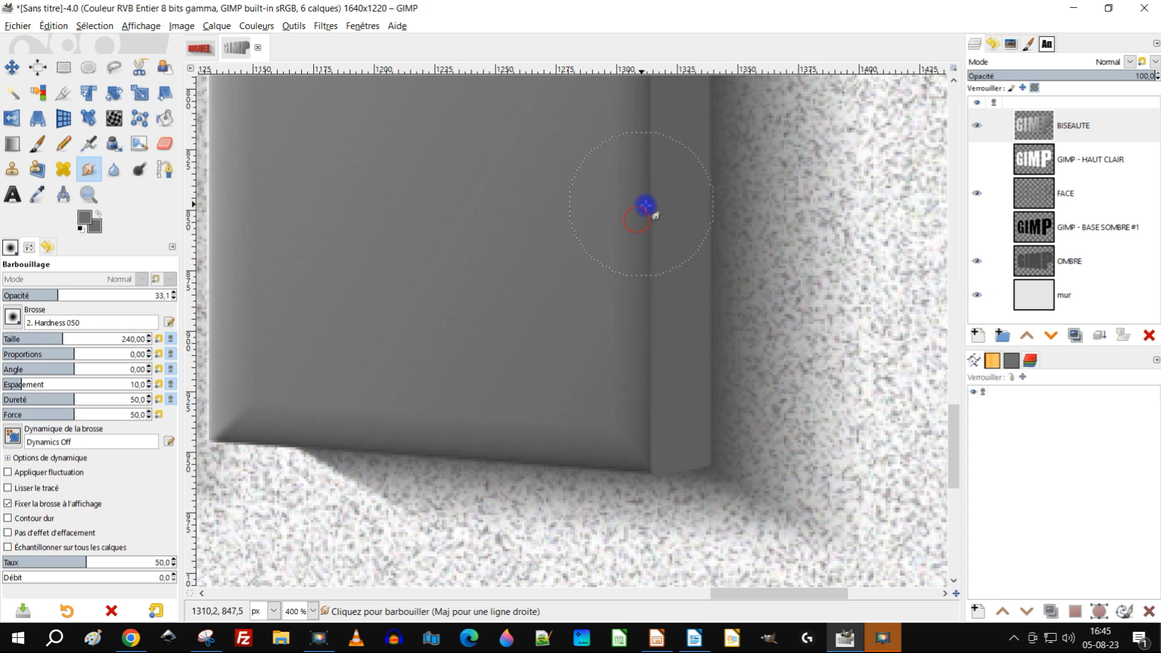
left_click_drag(706, 220, 657, 413)
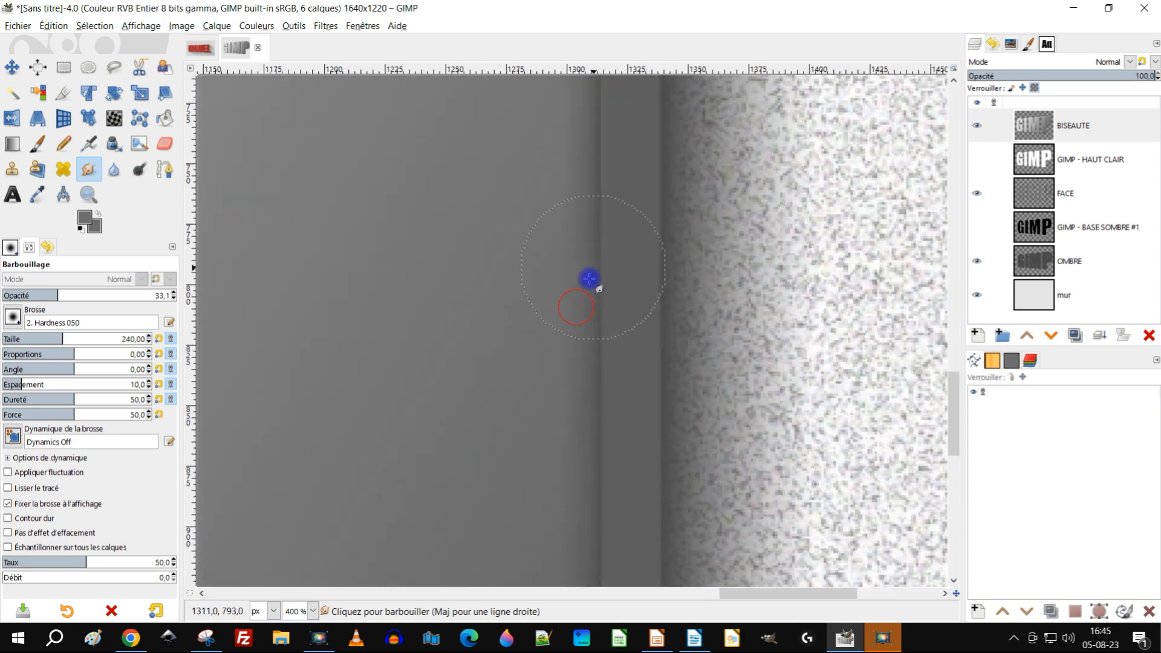
mouse_move(653, 186)
left_mouse_down()
mouse_move(589, 392)
mouse_move(552, 301)
mouse_move(567, 270)
mouse_move(571, 161)
left_mouse_up()
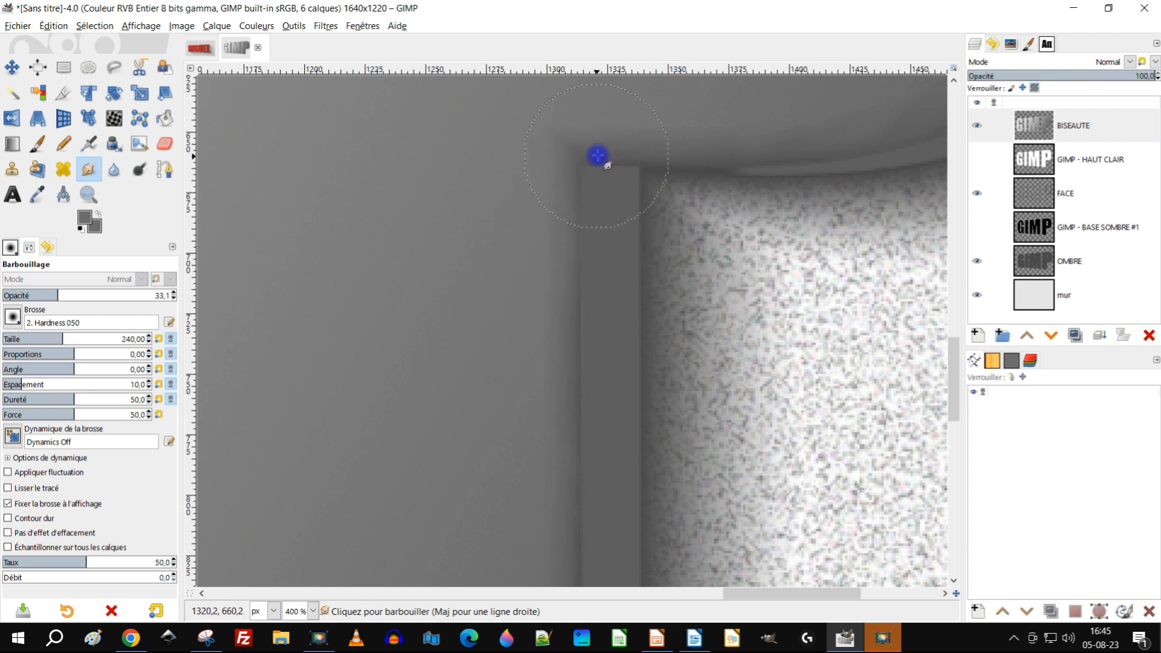
Smudge the upper part of the P's stem edge, just below the inner corner with the bowl
mouse_move(568, 325)
left_mouse_down()
mouse_move(555, 292)
mouse_move(558, 246)
mouse_move(588, 186)
left_mouse_up()
left_click_drag(547, 355, 573, 311)
left_click_drag(567, 462, 586, 448)
scroll(798, 347, "down", 2)
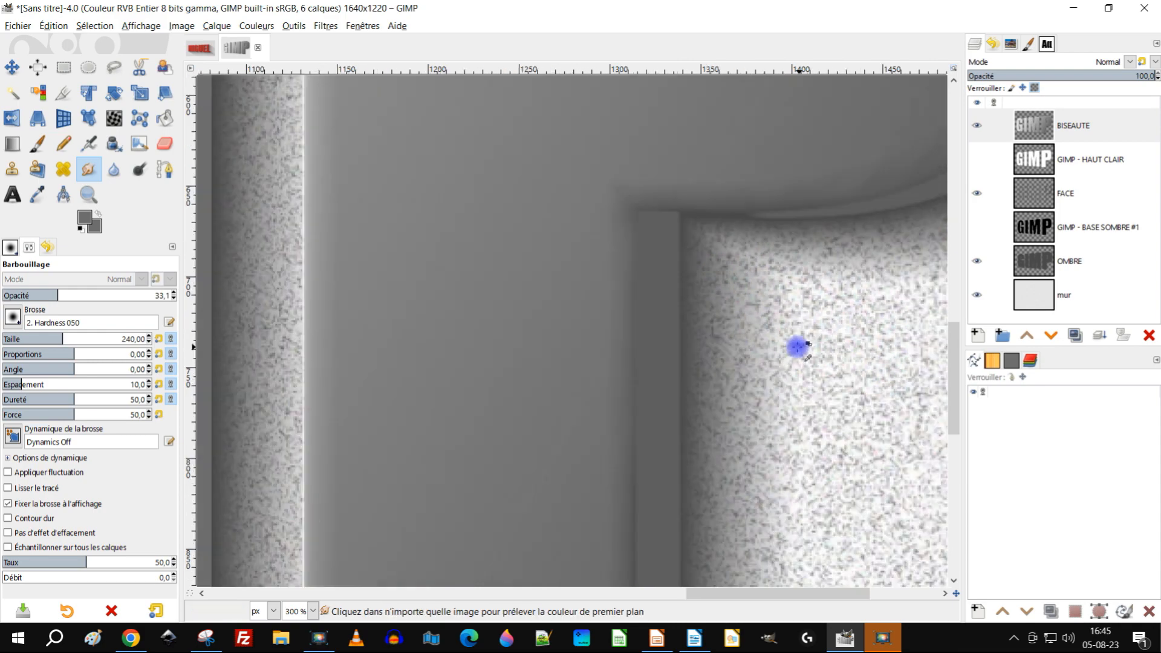
Blend the middle and lower parts of the P's stem edge into the side face with further smudge strokes
left_click_drag(751, 337, 700, 179)
scroll(632, 262, "up", 2)
mouse_move(624, 221)
left_mouse_down()
mouse_move(618, 264)
mouse_move(627, 341)
left_mouse_up()
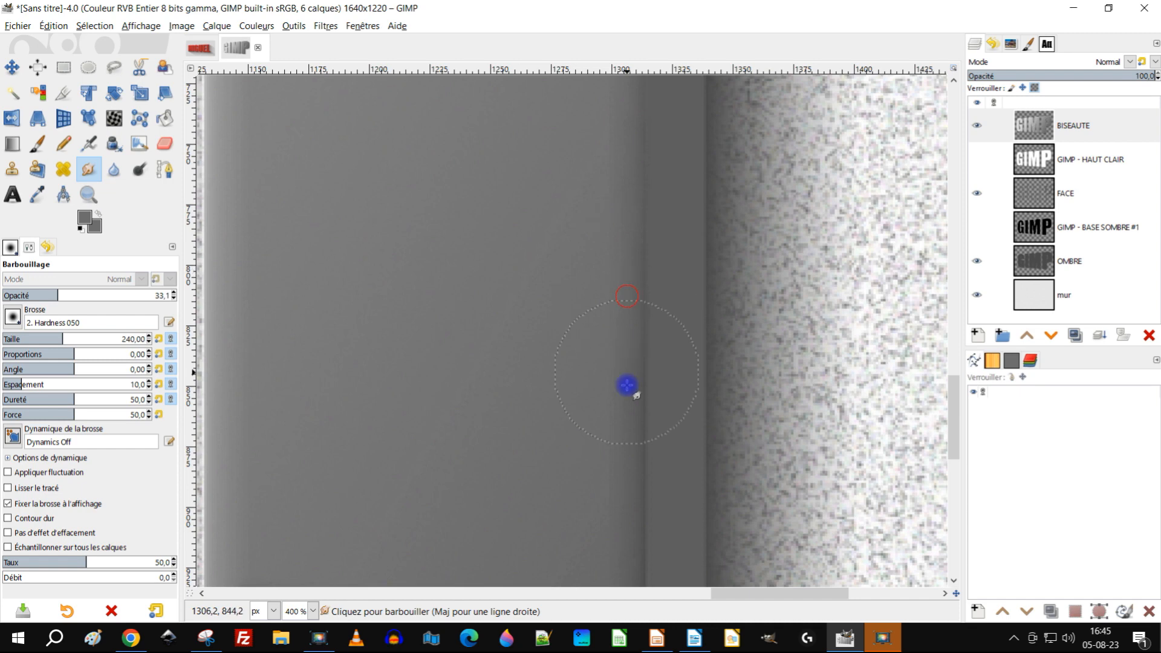
left_click_drag(639, 418, 642, 437)
left_click_drag(635, 402, 659, 481)
left_click_drag(720, 392, 705, 212)
mouse_move(604, 251)
left_mouse_down()
mouse_move(611, 349)
mouse_move(637, 401)
mouse_move(641, 450)
left_mouse_up()
Hide the mur and OMBRE layers and create a new layer from the visible lettering
scroll(636, 423, "down", 7)
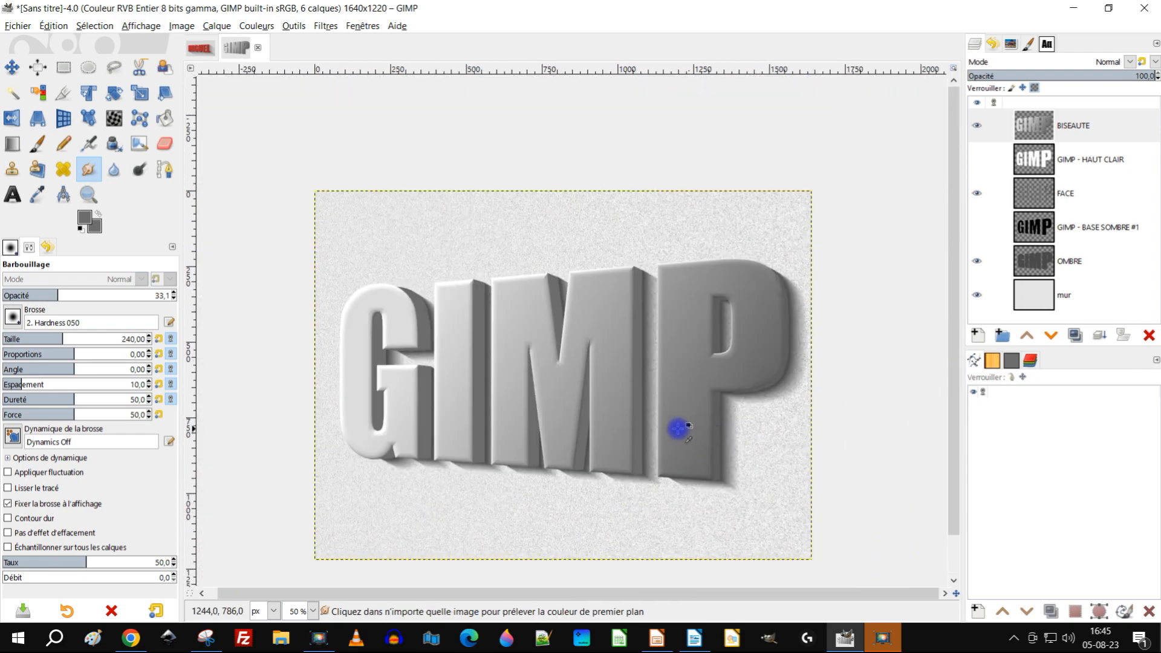
left_click_drag(656, 416, 660, 385)
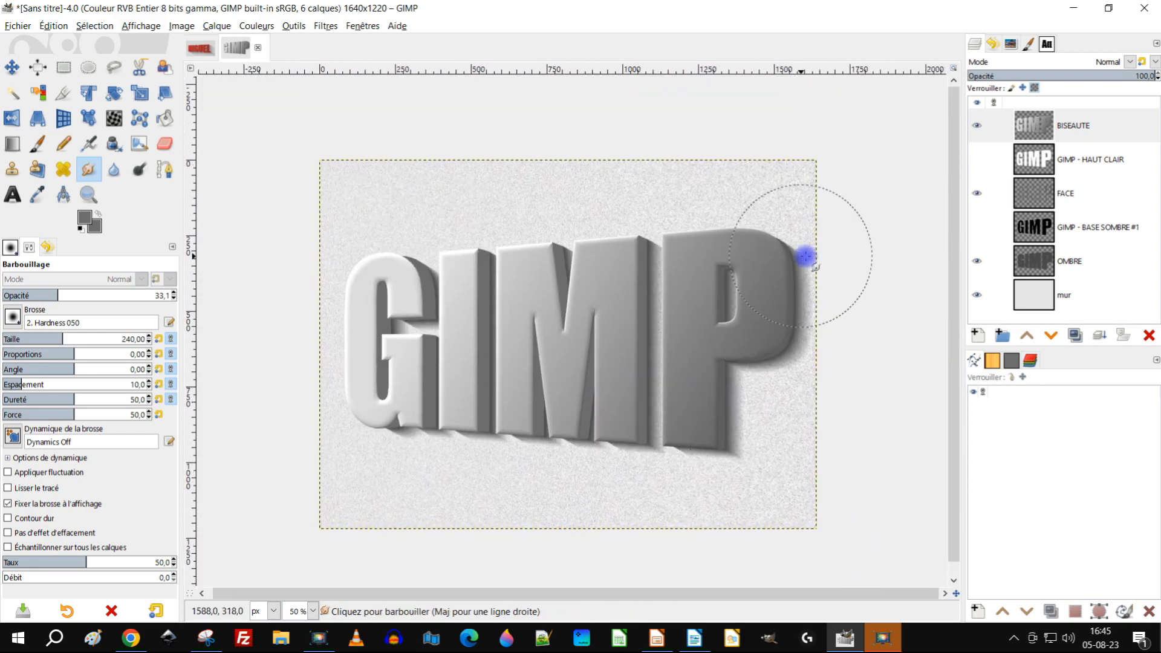
left_click_drag(838, 460, 806, 447)
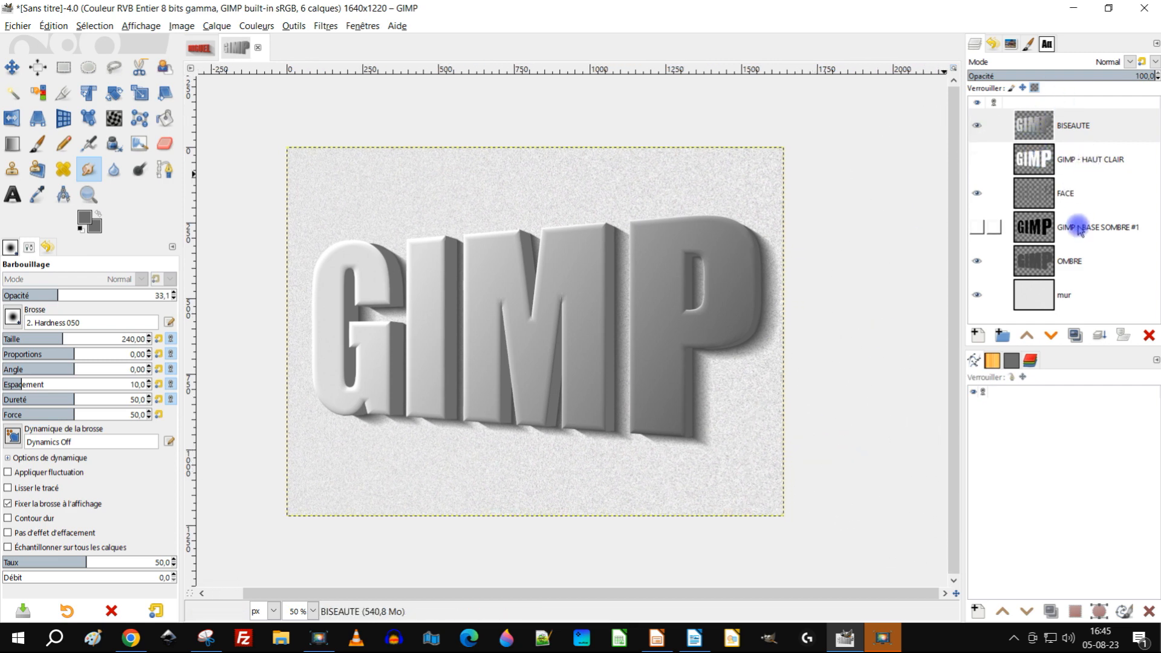
left_click(977, 296)
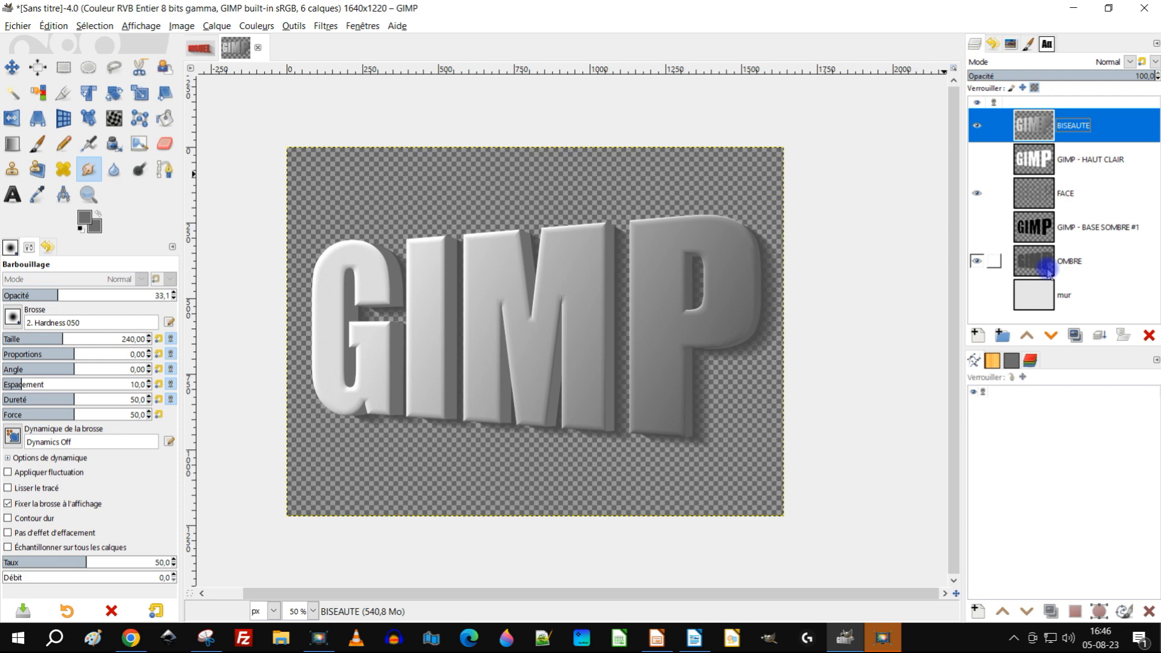
left_click(978, 262)
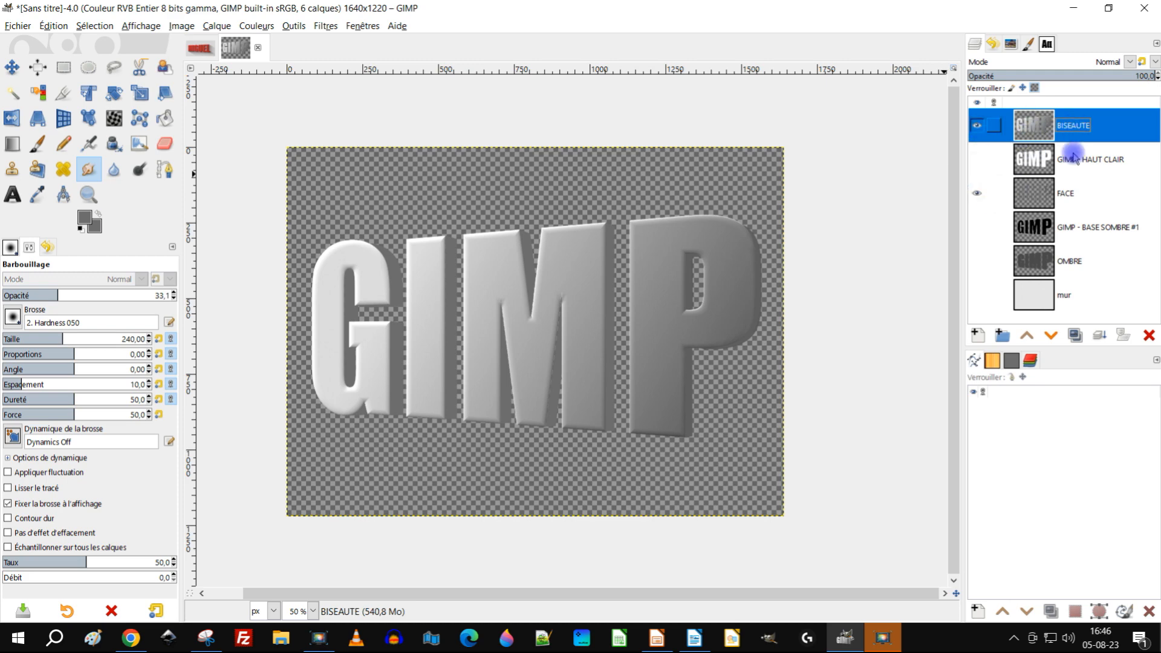
right_click(1026, 132)
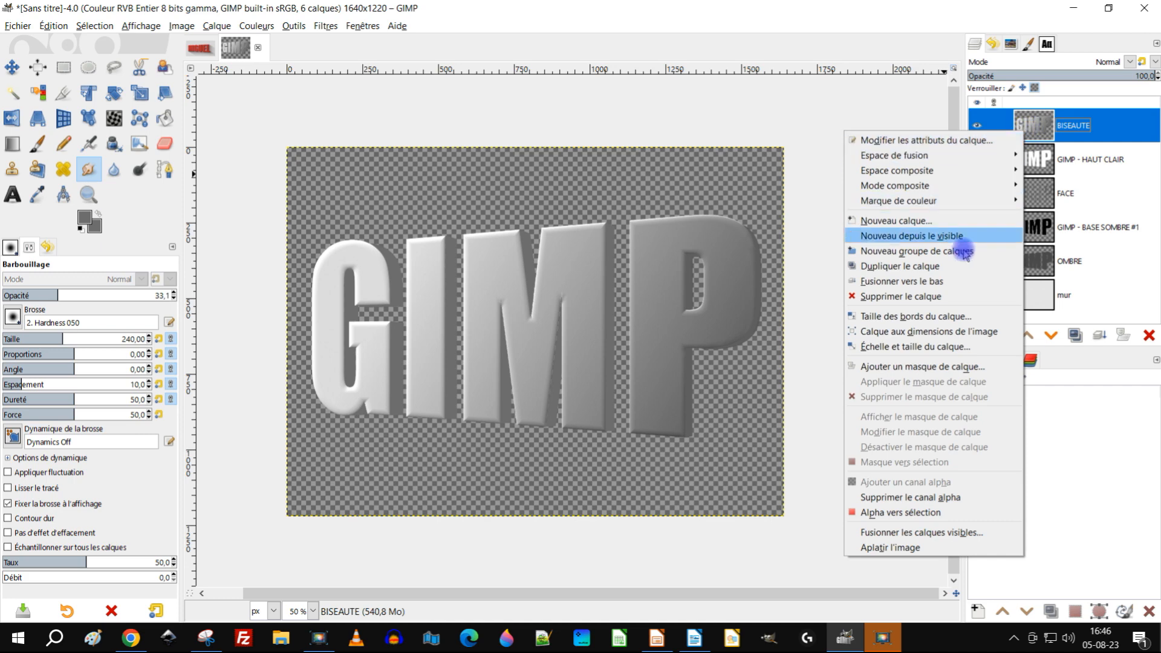
left_click(949, 236)
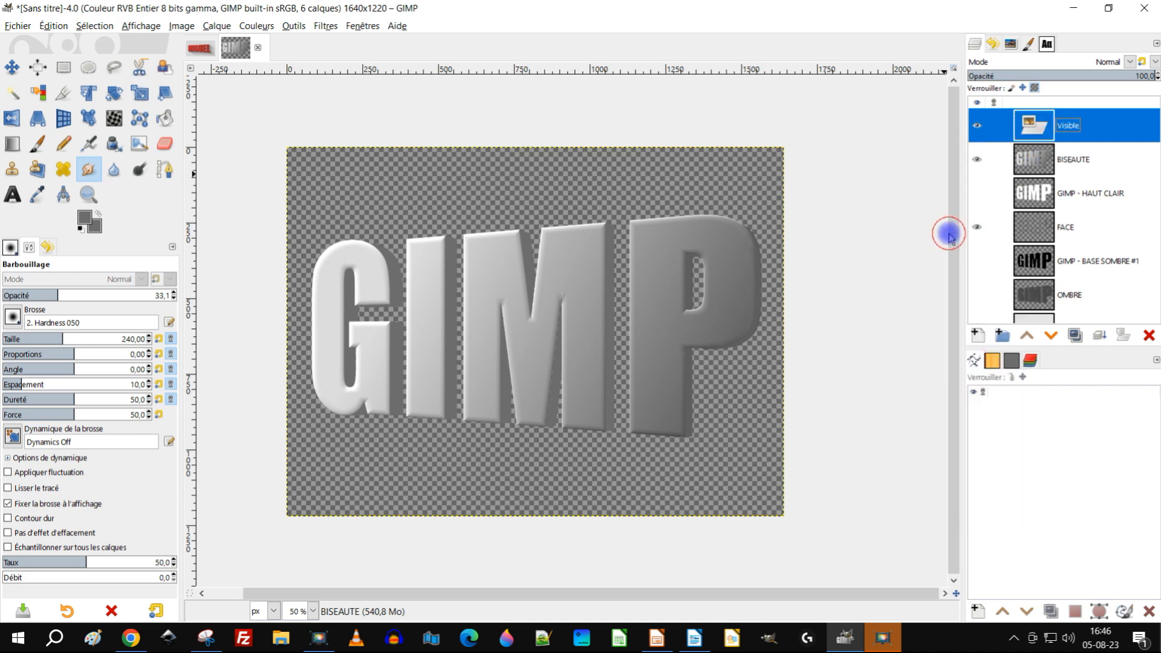
Hide the BISEAUTE and FACE layers and show the mur layer
left_click(975, 159)
left_click(978, 228)
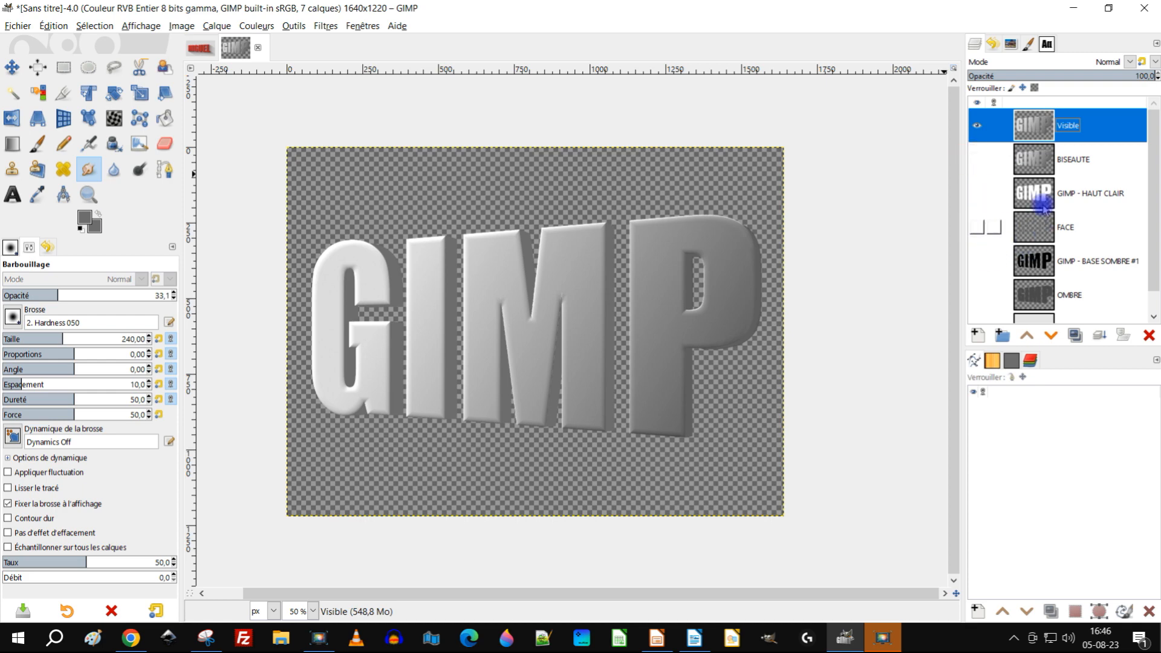
scroll(1040, 212, "down", 1)
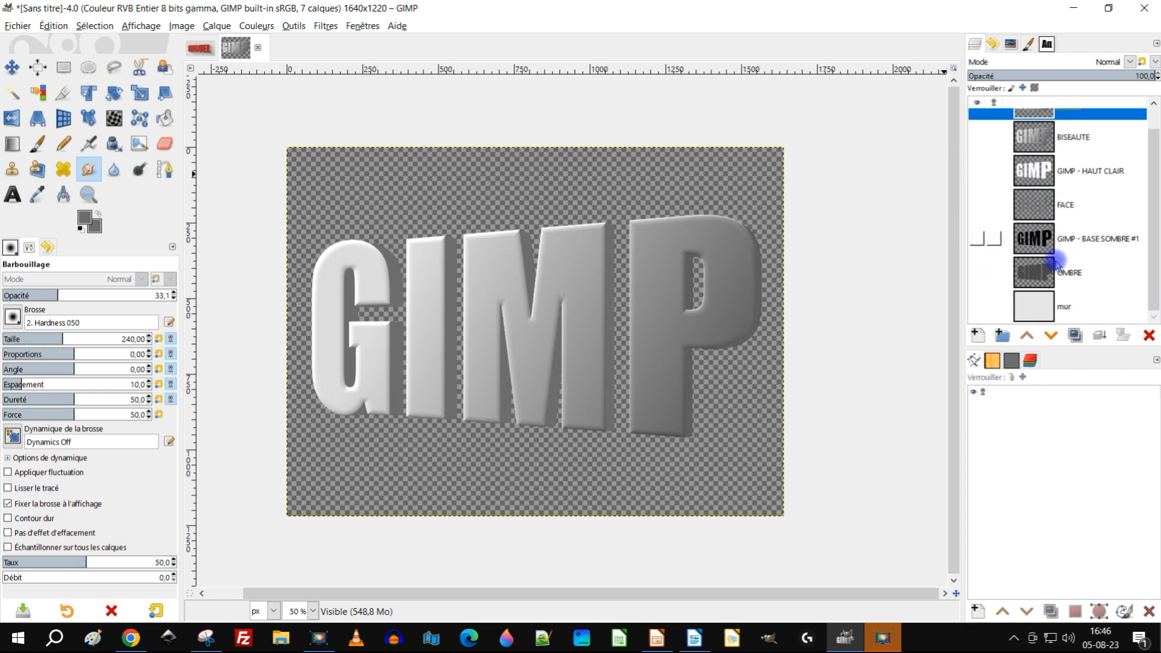
left_click(976, 307)
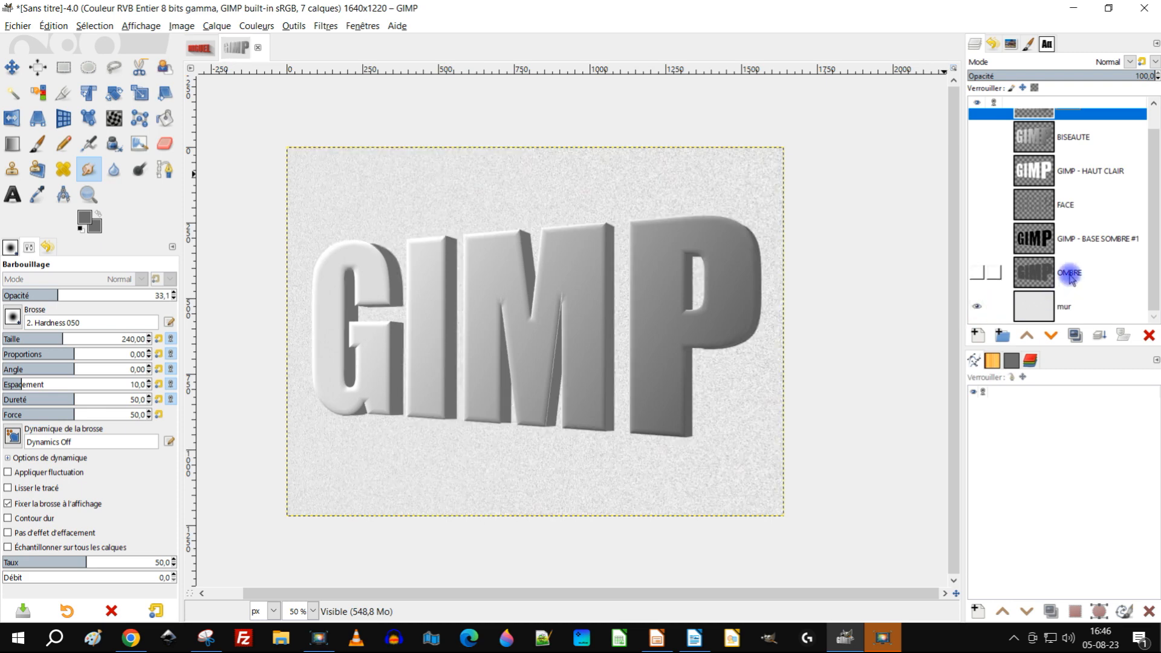
Move the mur layer up the stack to directly below the Visible layer
left_click(1057, 308)
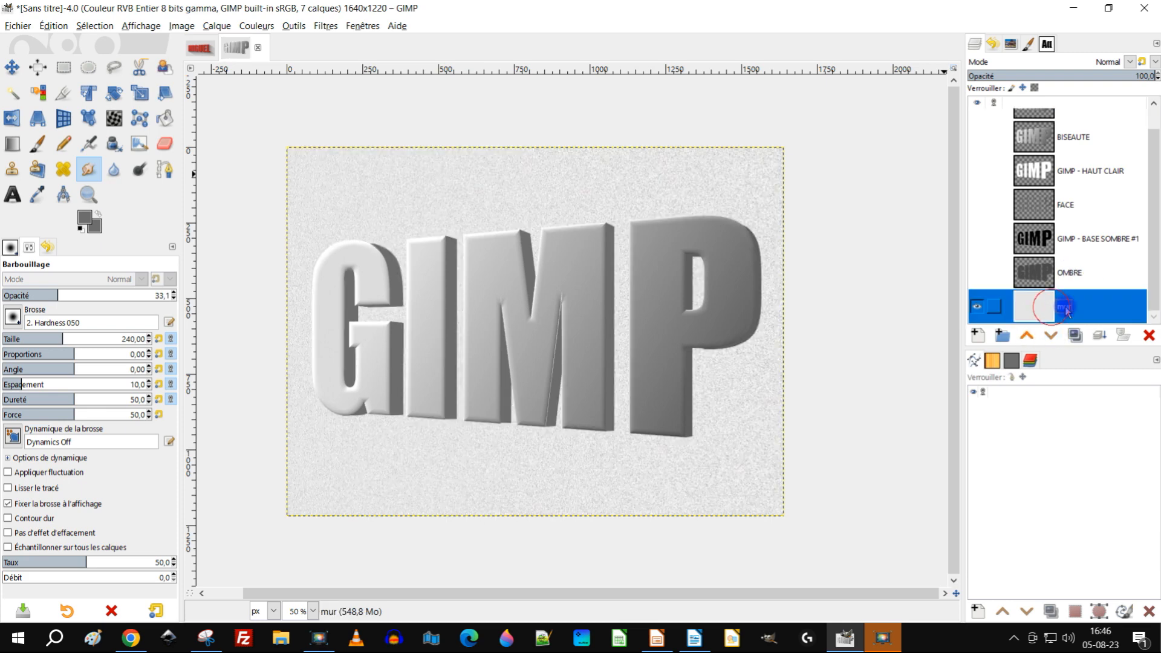
left_click(1026, 335)
left_click(1026, 335)
left_click(1026, 335)
left_click(1026, 335)
left_click(1026, 335)
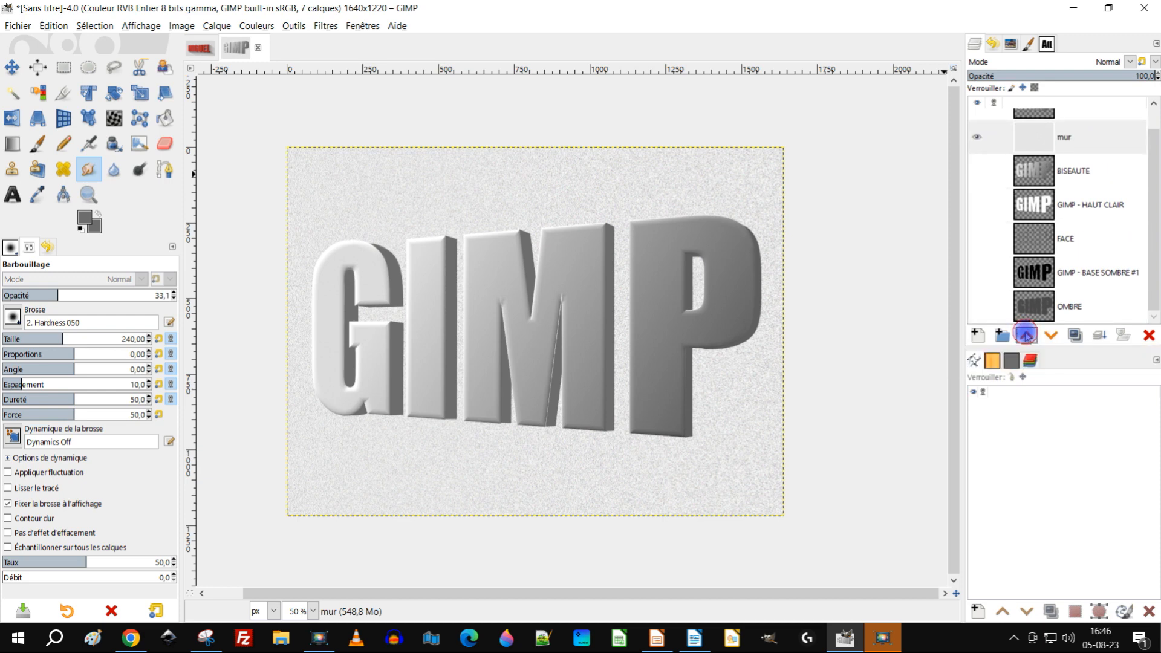
scroll(1082, 249, "up", 1)
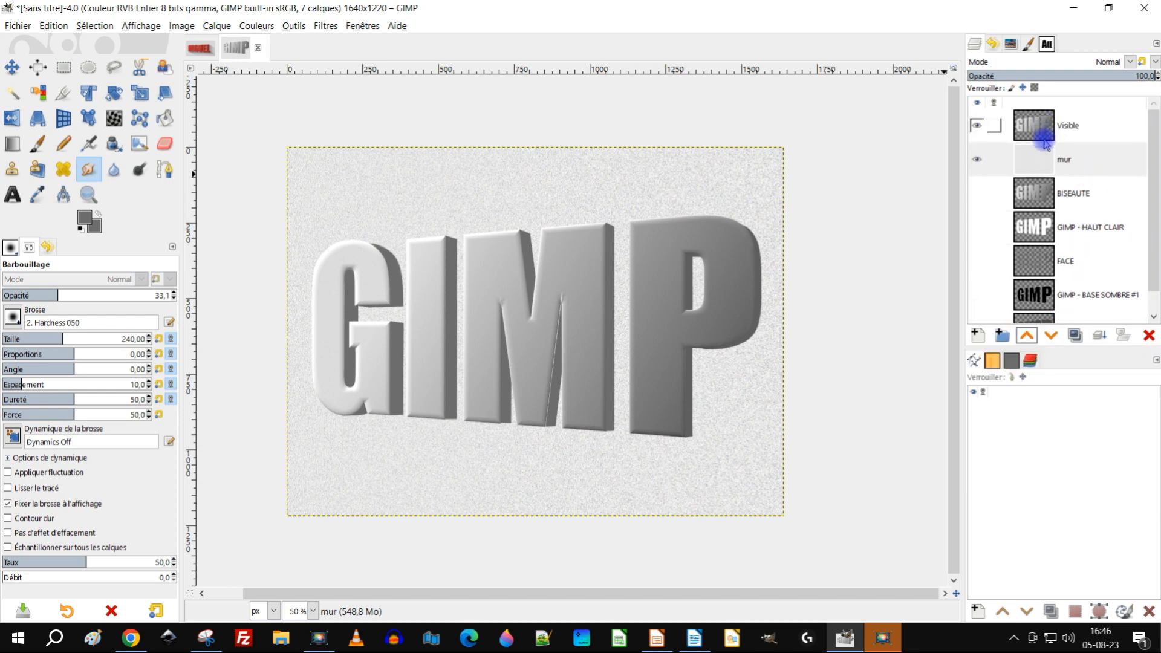
Move the OMBRE layer up between the Visible and mur layers and show it
scroll(1070, 256, "down", 1)
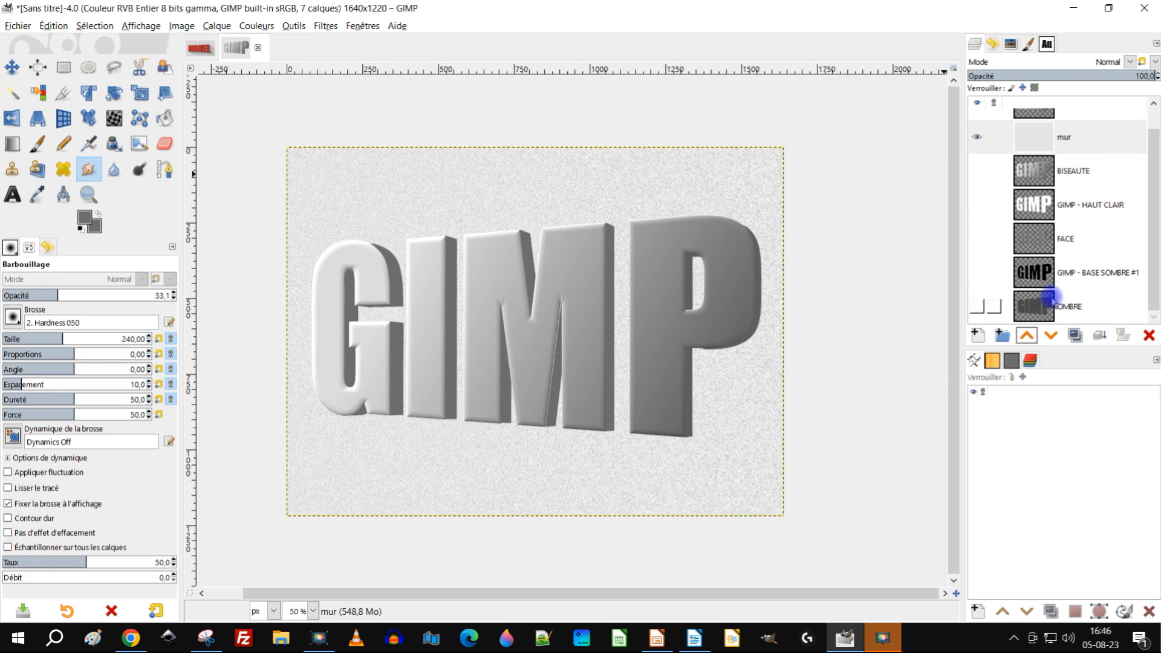
left_click(1043, 312)
left_click(1026, 334)
left_click(1026, 334)
left_click(1026, 334)
left_click(1026, 334)
left_click(1026, 334)
left_click(977, 138)
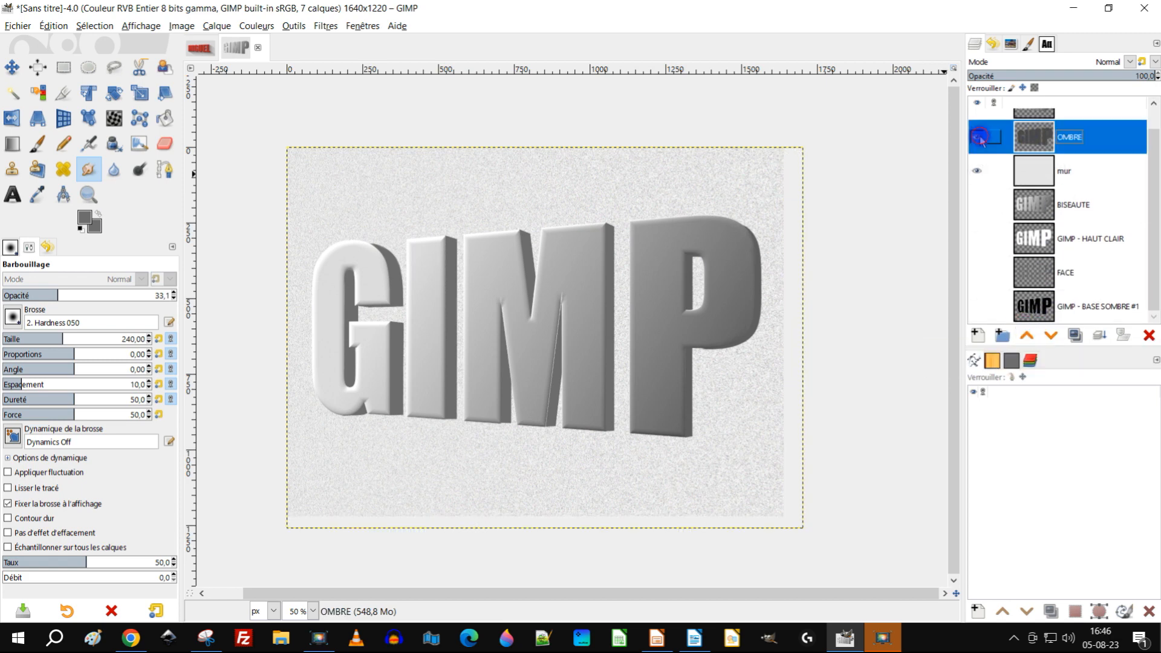
left_click_drag(828, 290, 838, 255)
scroll(1087, 165, "up", 1)
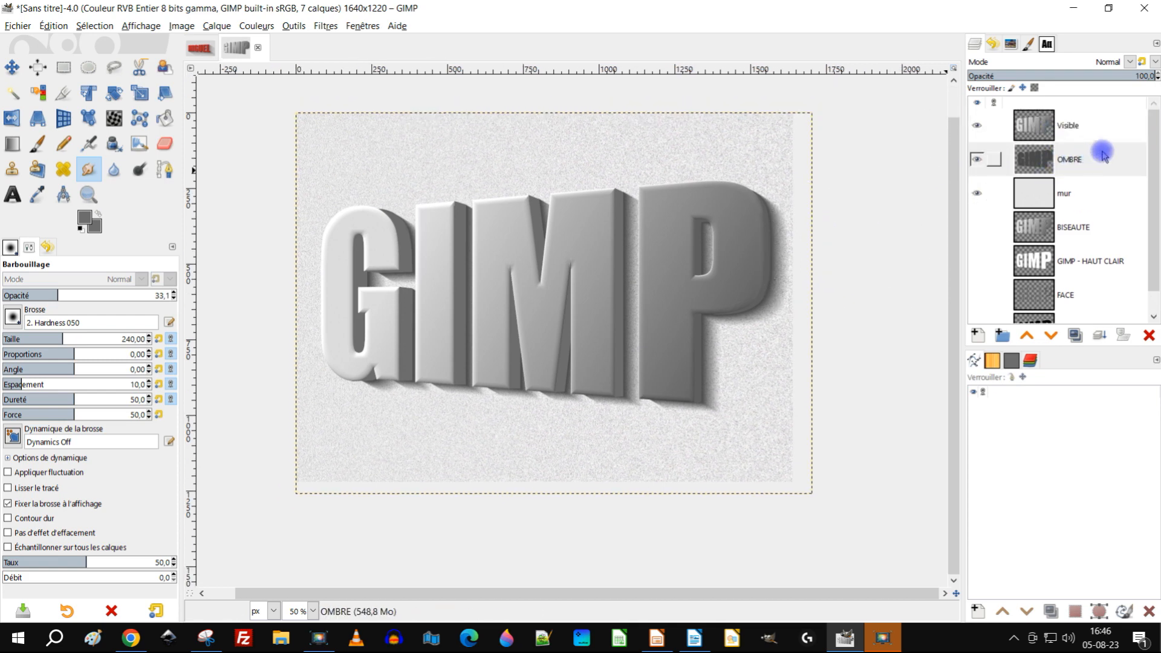
Rename the Visible layer as "GIMP assemblé"
double_click(1077, 127)
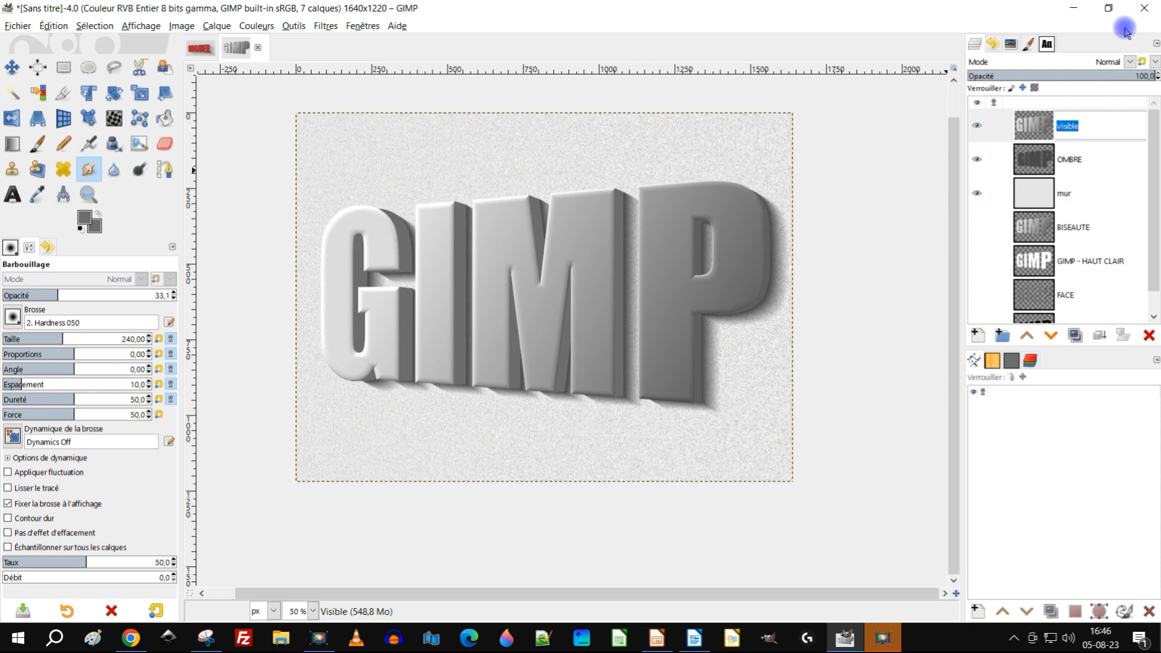
type("g")
key("BackSpace")
key("BackSpace")
key("BackSpace")
key("BackSpace")
key("Caps_Lock")
type("GIMP assemblé")
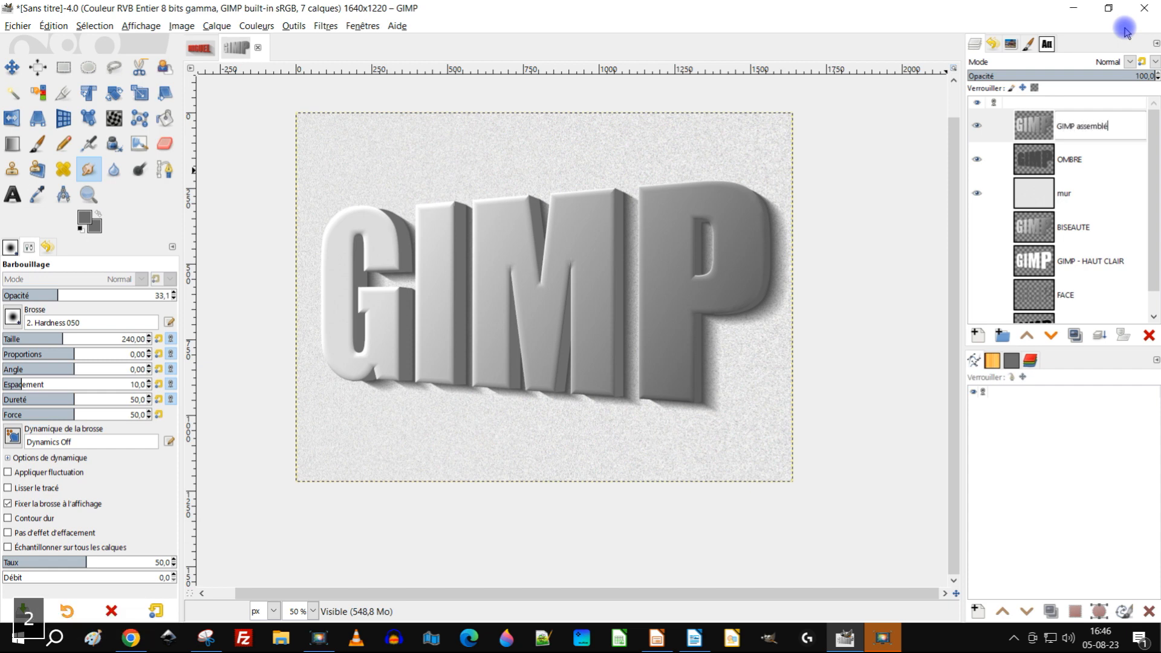
key("Return")
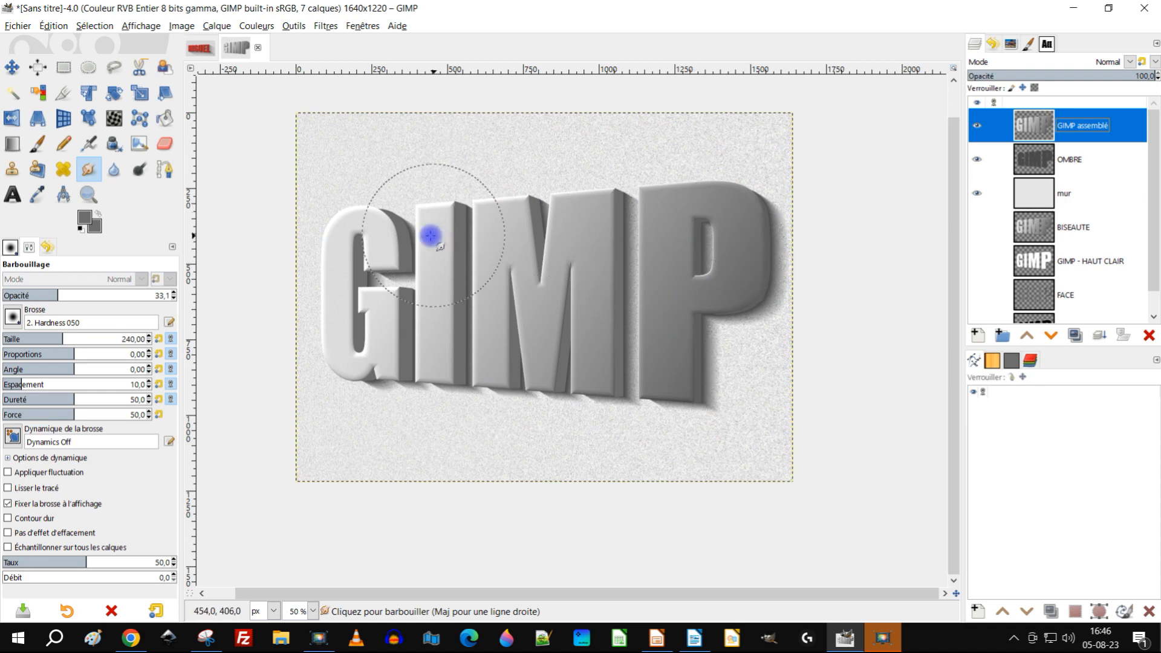
Duplicate the BISEAUTE layer and rename the copy as "flou"
left_click(1089, 229)
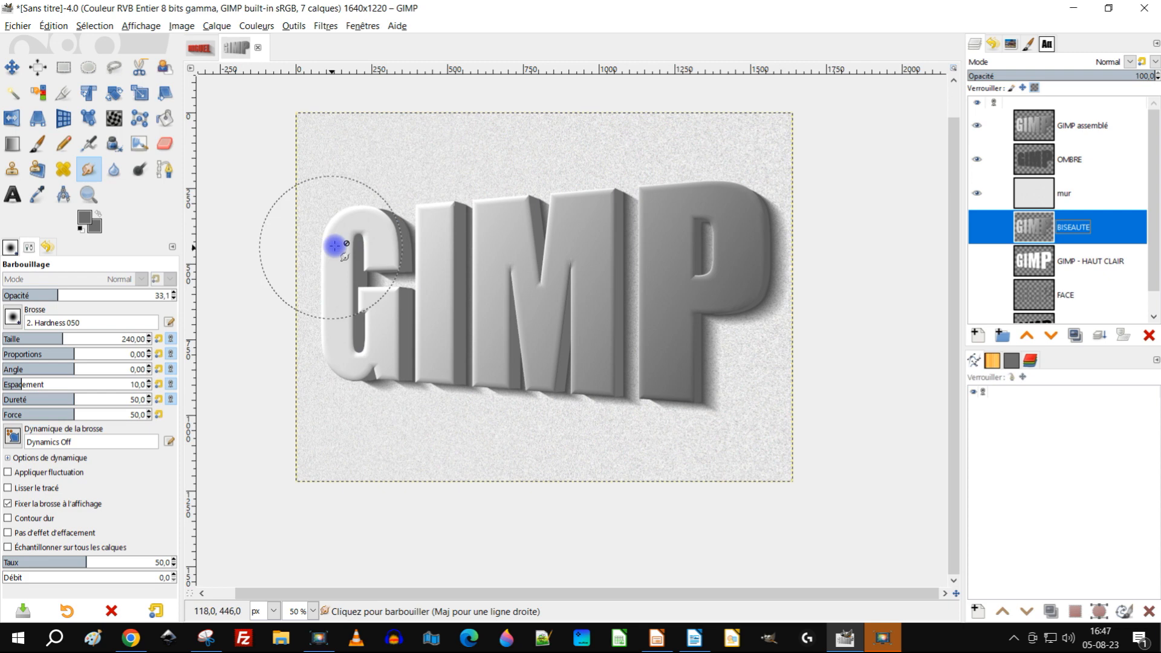
left_click(1072, 336)
double_click(1070, 226)
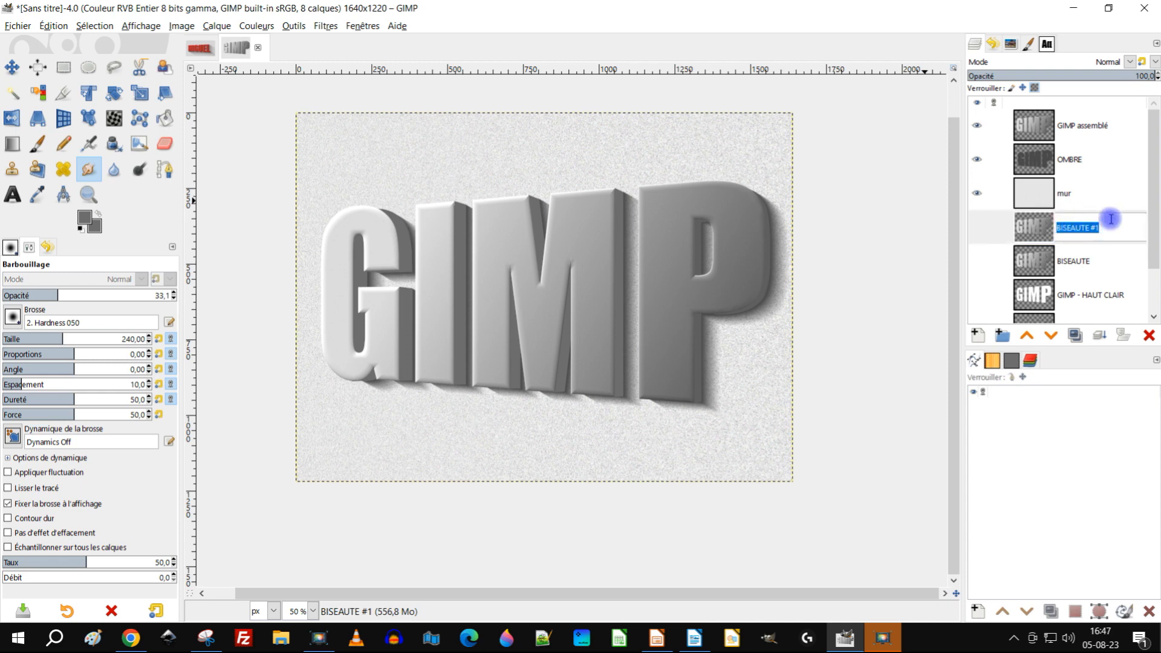
double_click(1085, 227)
type("lou")
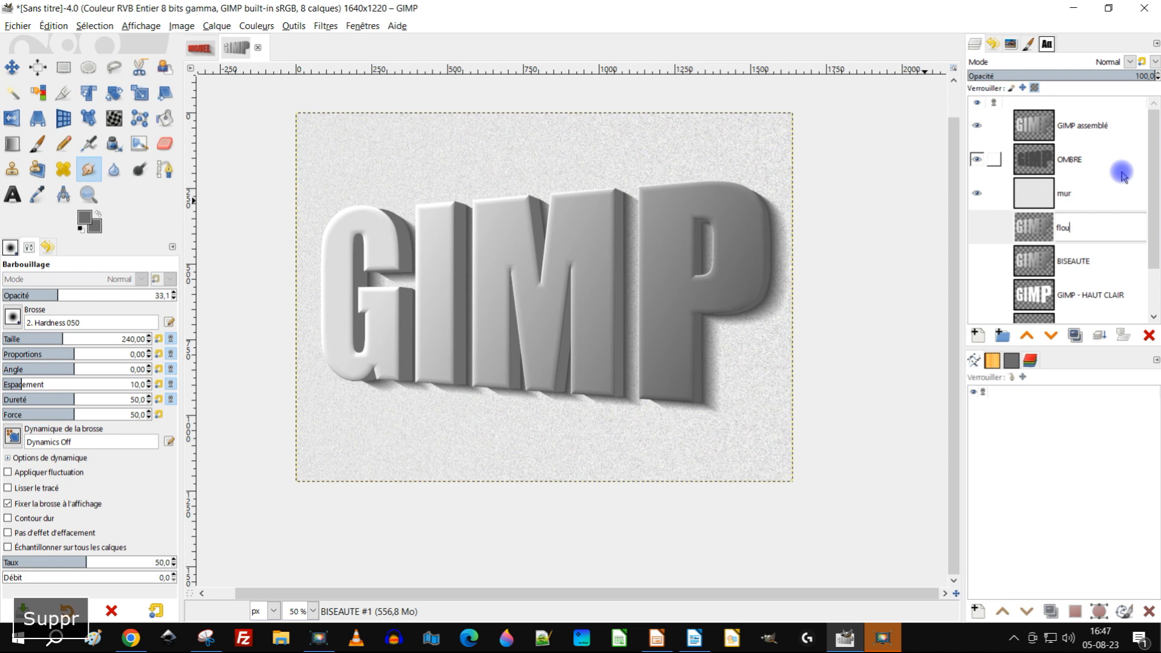
Move the flou layer up to directly below GIMP assemblé and show it
left_click(1028, 335)
left_click(1028, 335)
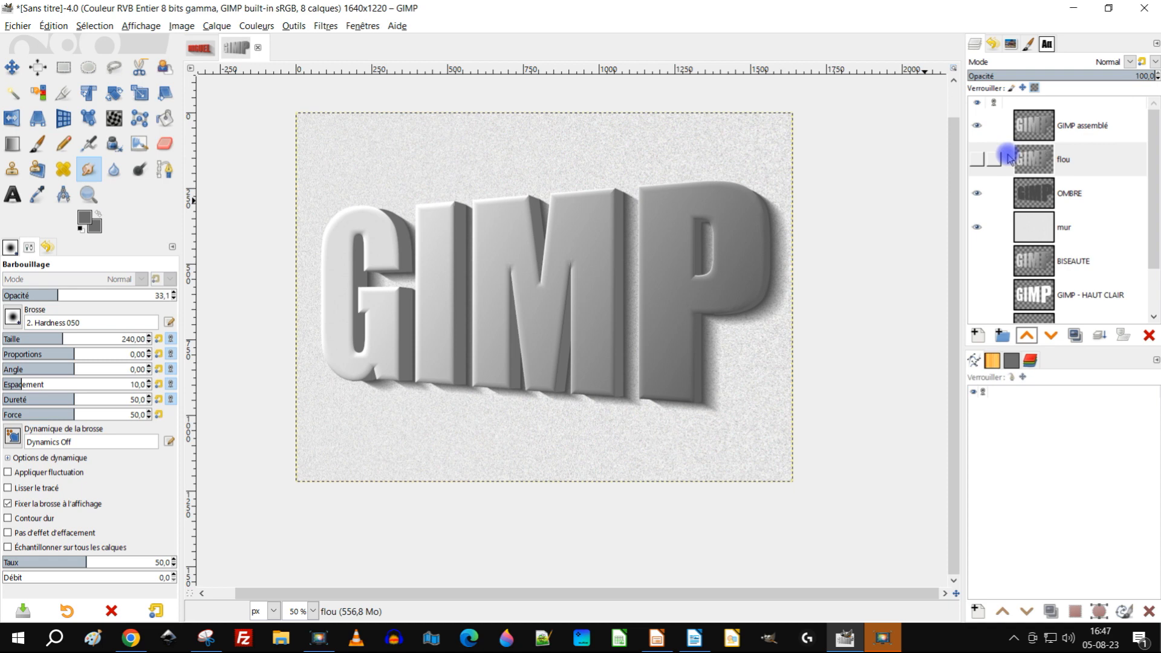
left_click(976, 160)
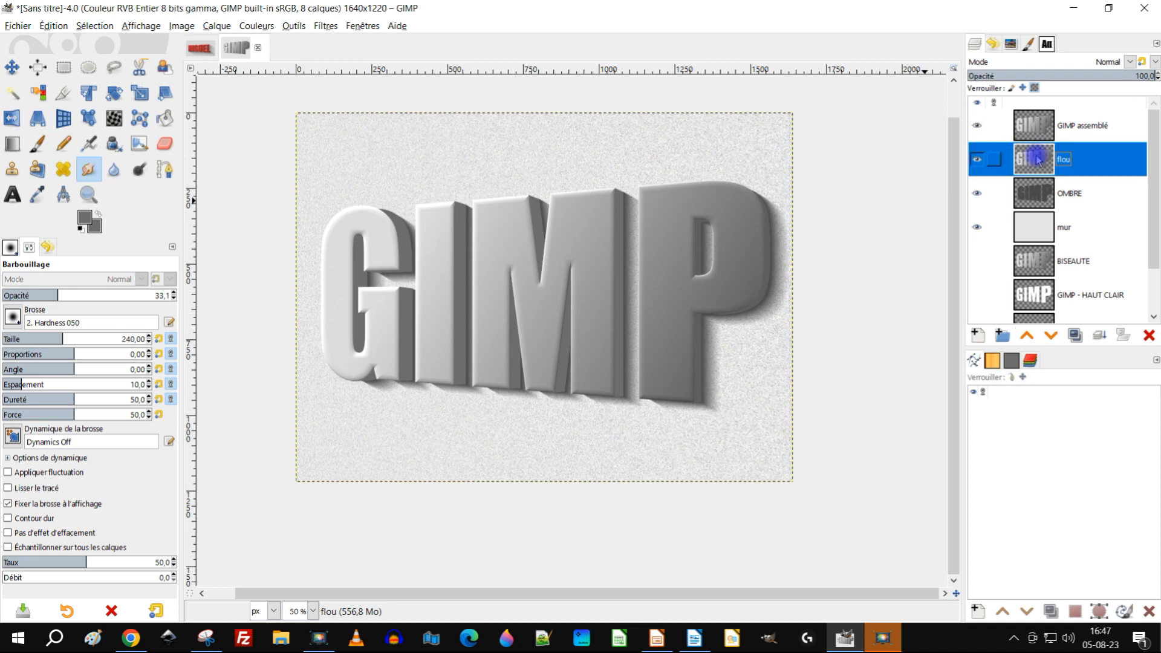
left_click(325, 26)
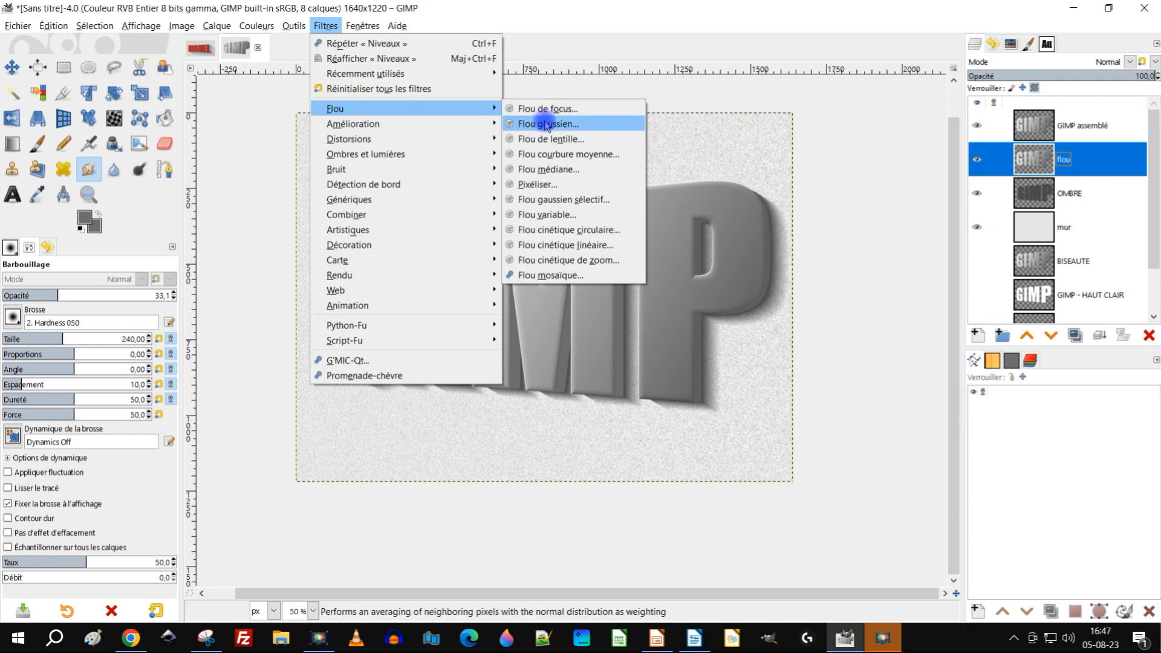
left_click(547, 121)
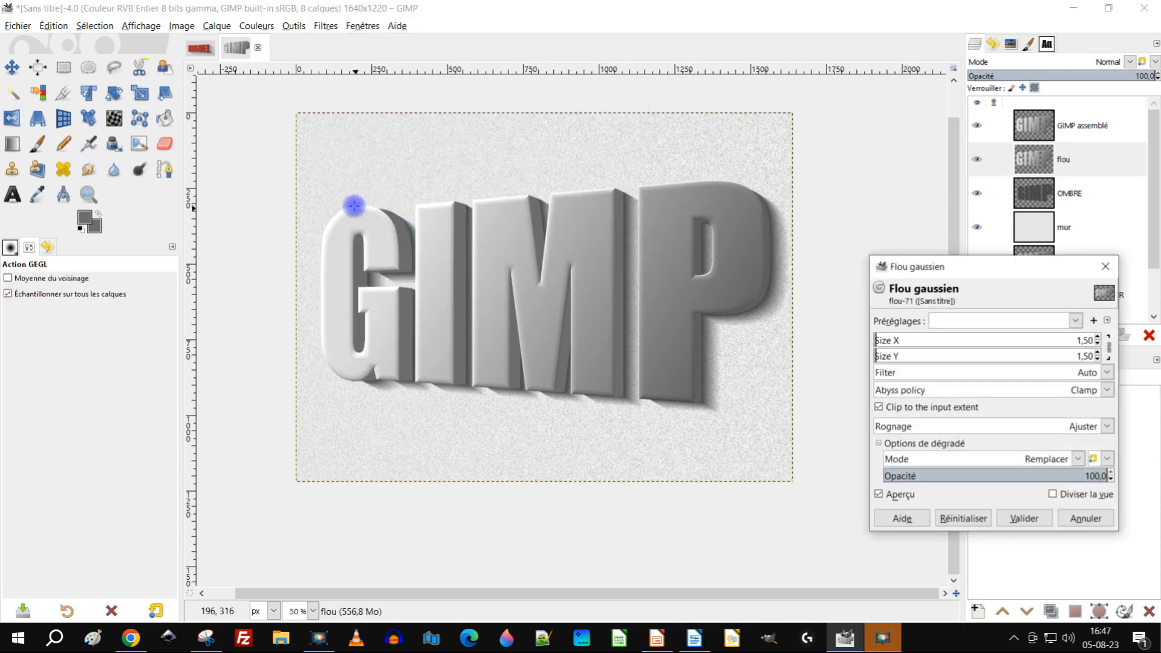
scroll(344, 203, "up", 3)
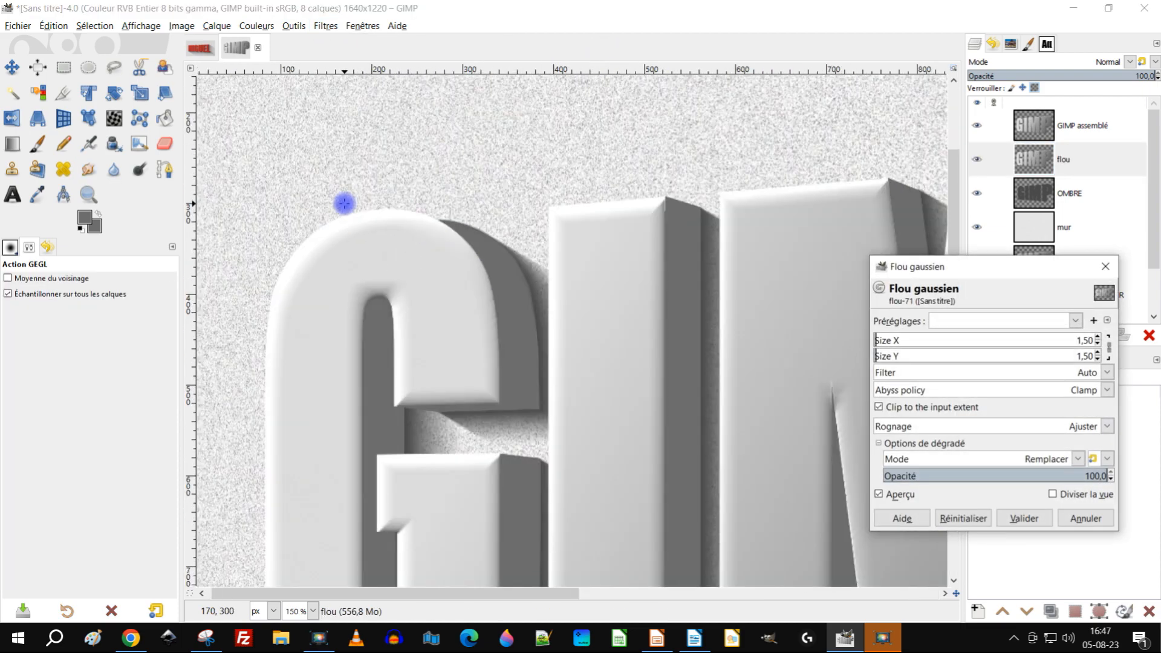
left_click(896, 338)
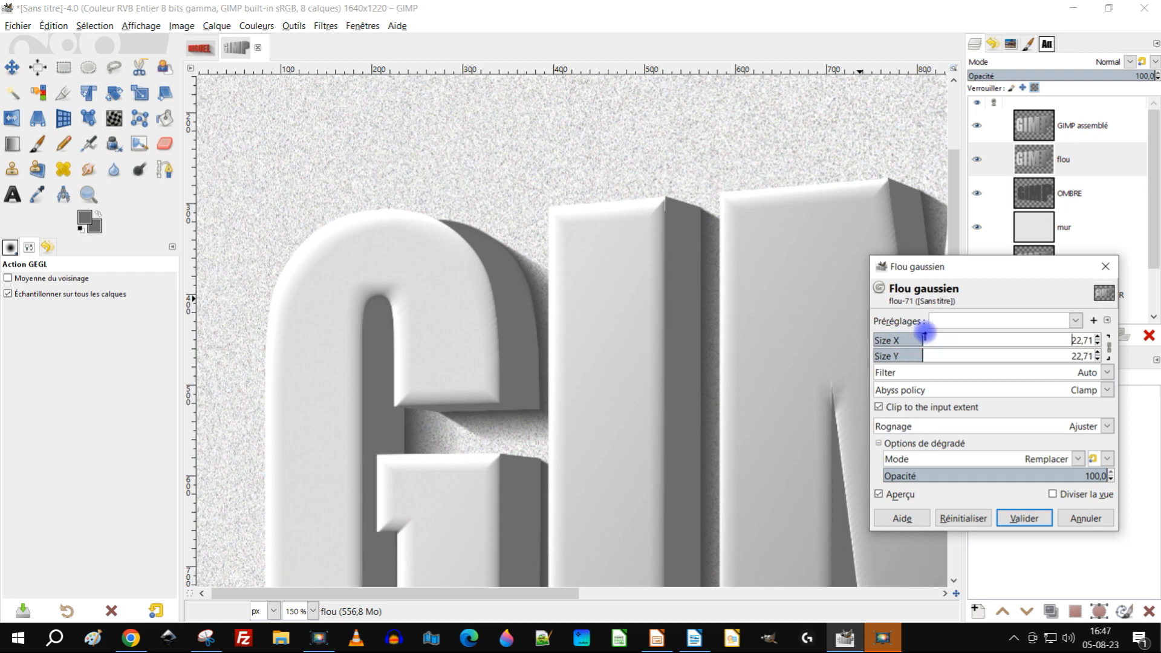
left_click_drag(879, 333, 915, 337)
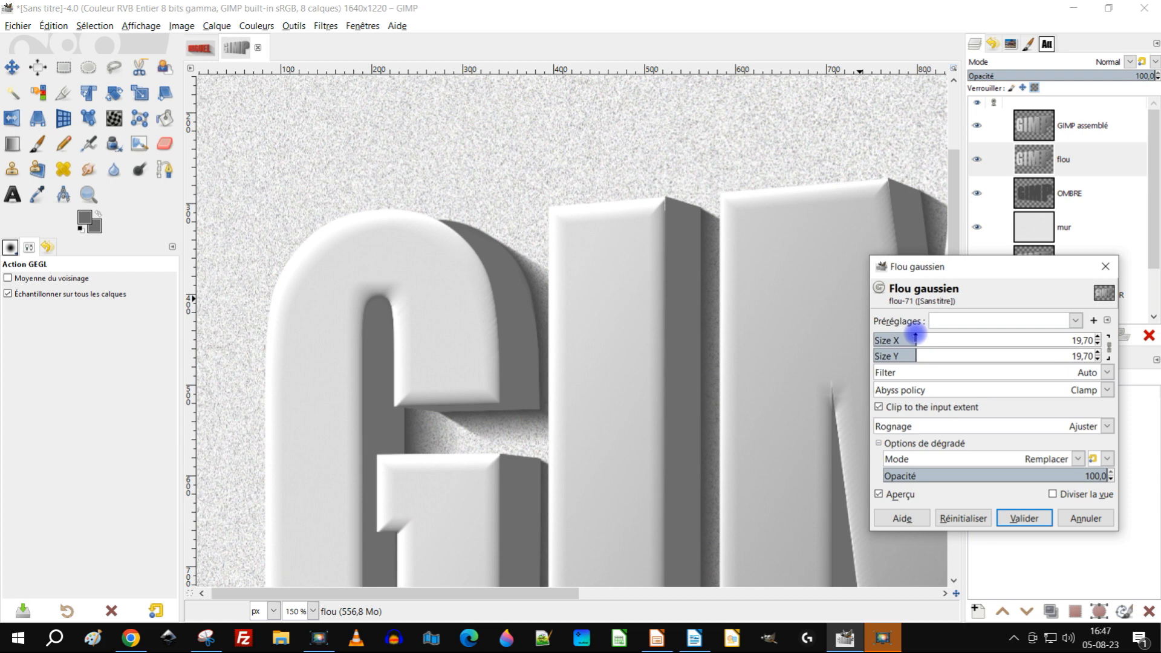
left_click(911, 495)
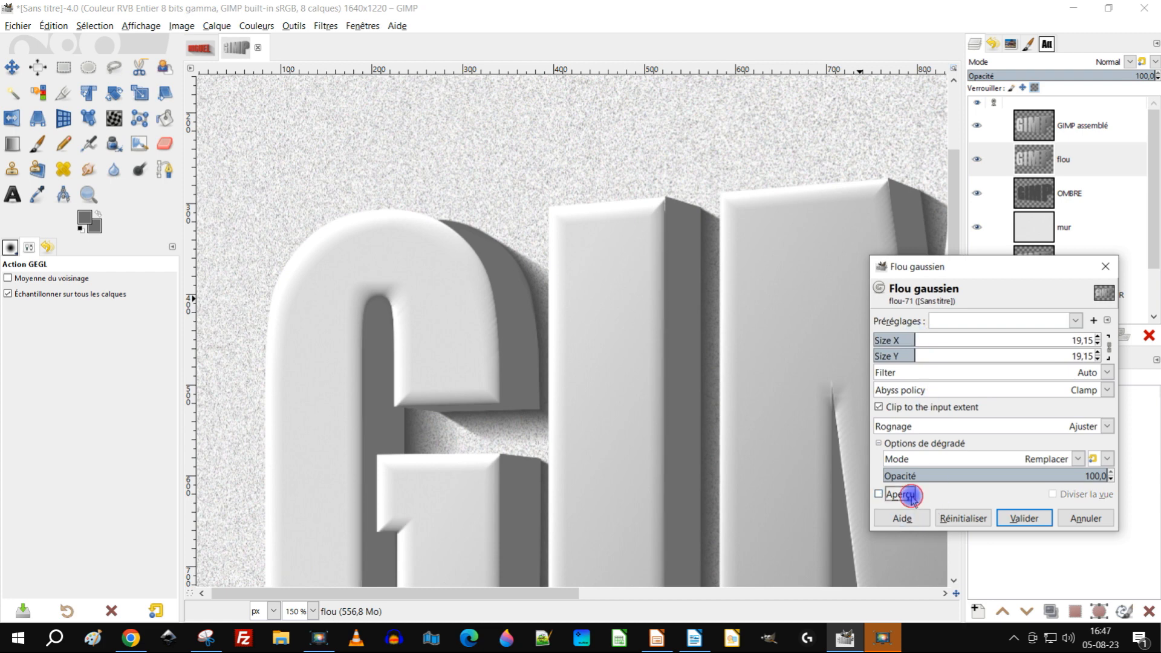
left_click(1106, 266)
Unlock the flou layer's alpha channel and keep the layer directly below GIMP assemblé
left_click(982, 160)
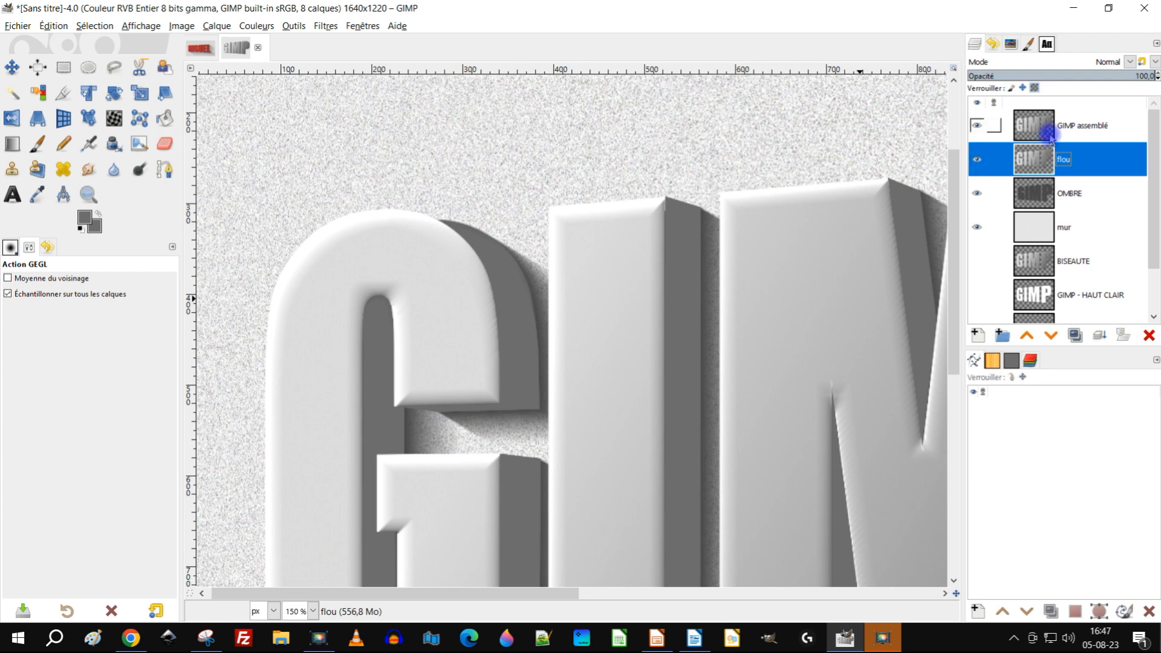
left_click(1026, 336)
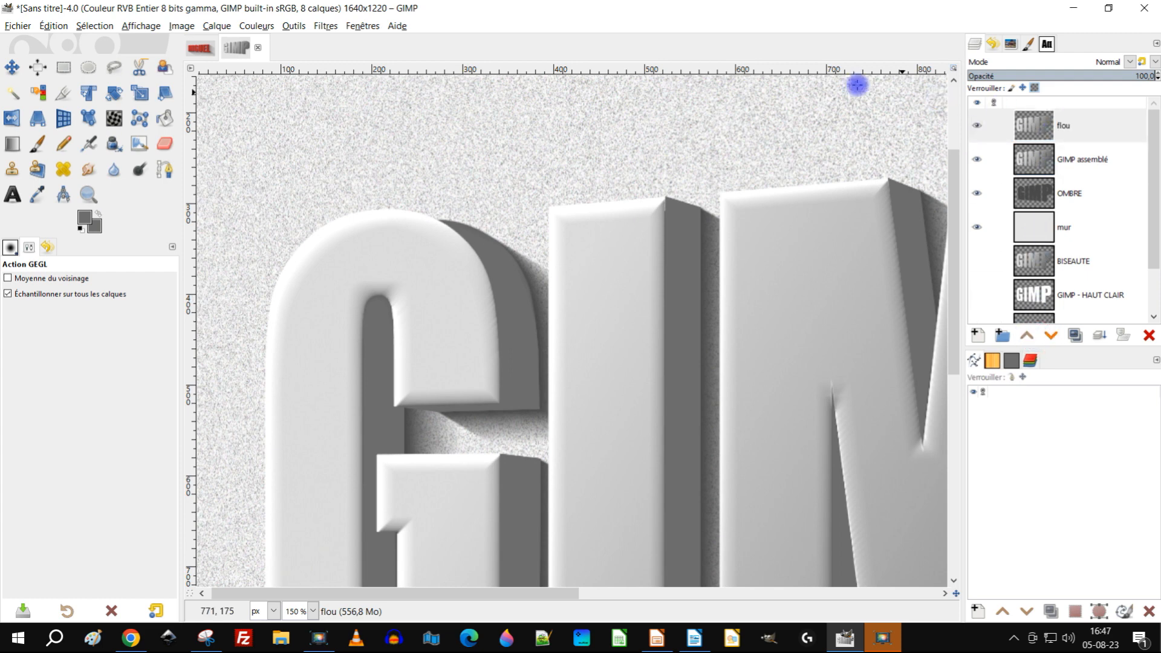
left_click(1033, 88)
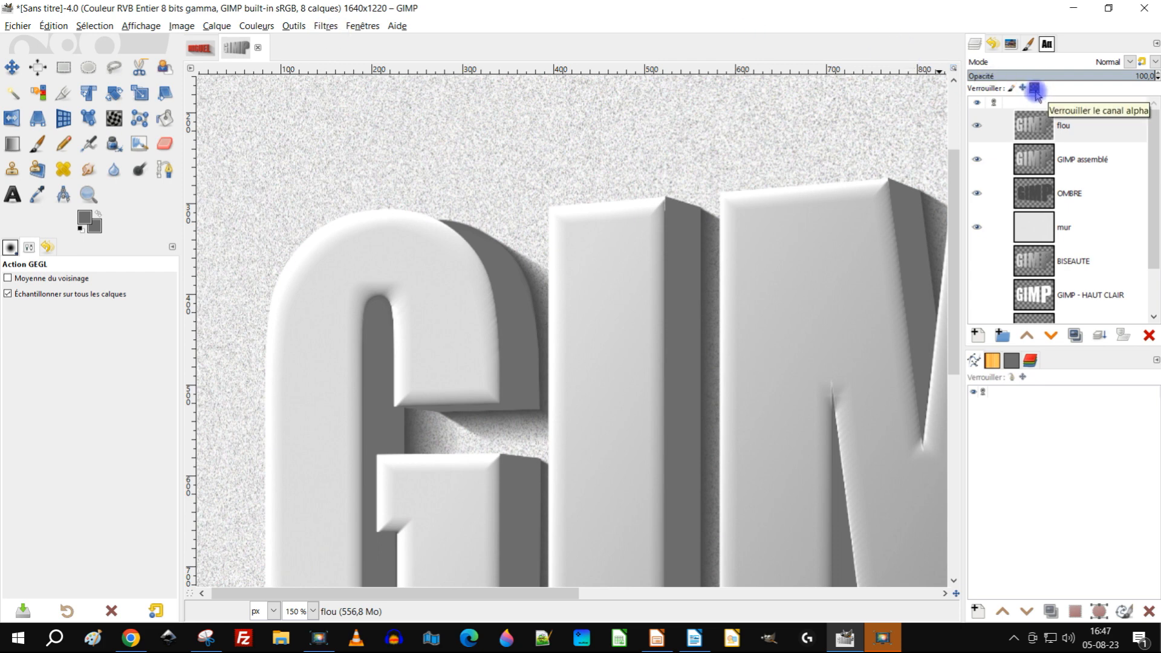
left_click(1037, 128)
left_click(1037, 159)
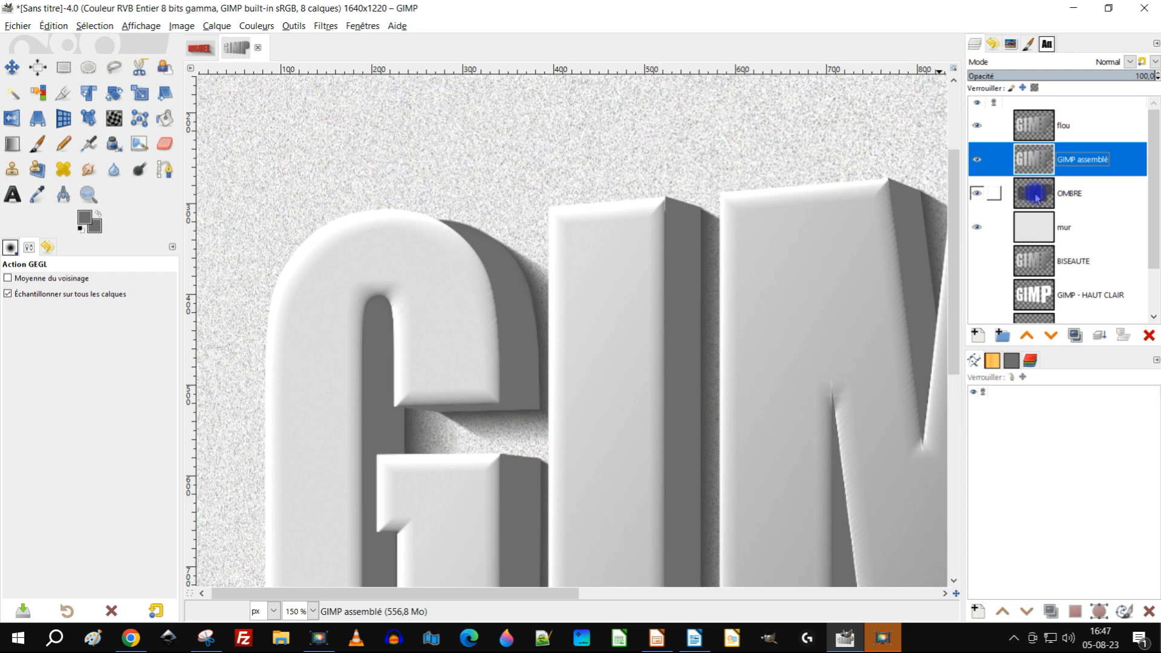
left_click(1035, 192)
left_click(1034, 218)
left_click(1038, 126)
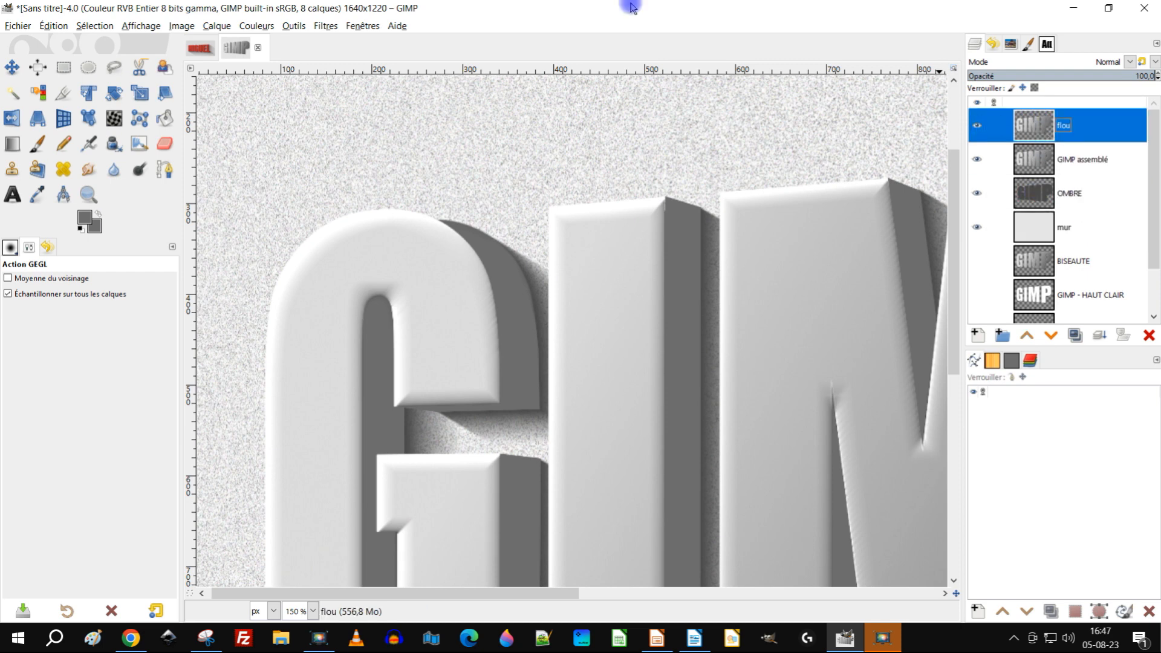
left_click(1051, 335)
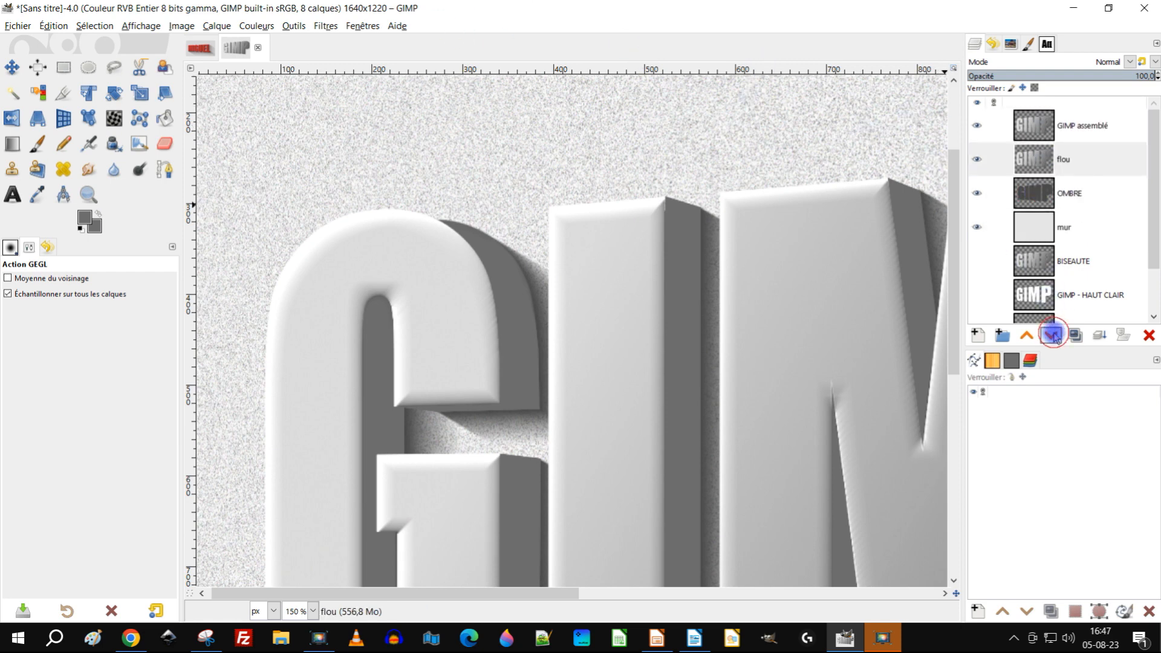
Apply a Gaussian blur to the flou layer with Size X and Size Y at 4.19
left_click(327, 26)
mouse_move(482, 104)
left_click(541, 119)
left_click(889, 340)
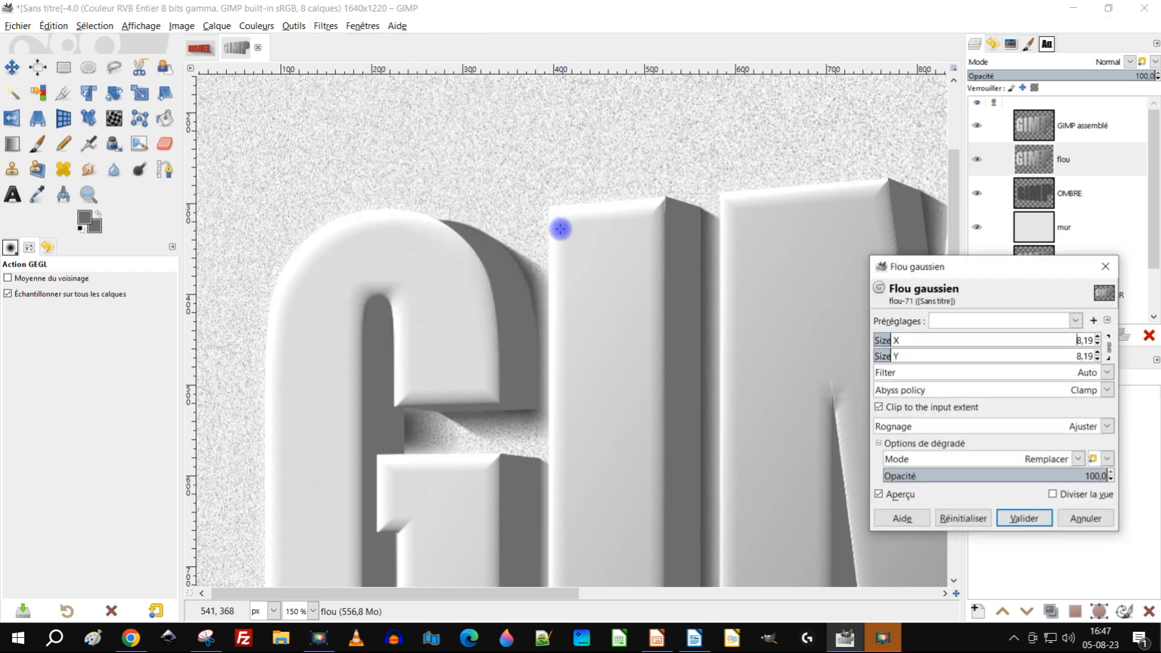
left_click(893, 494)
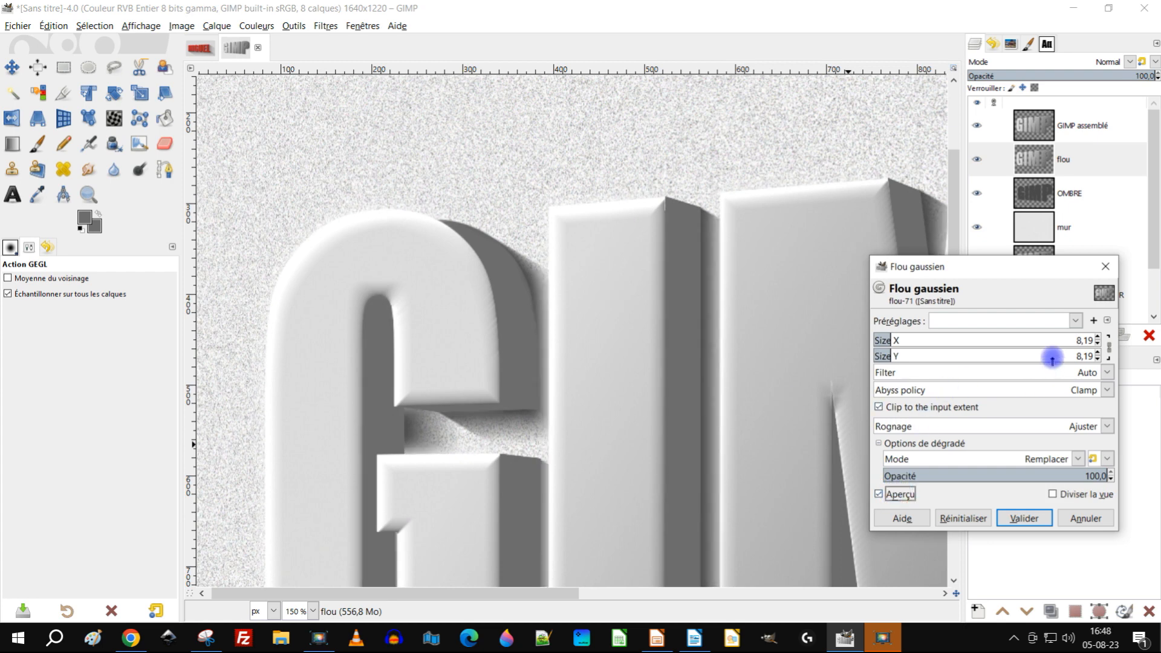
left_click(1098, 344)
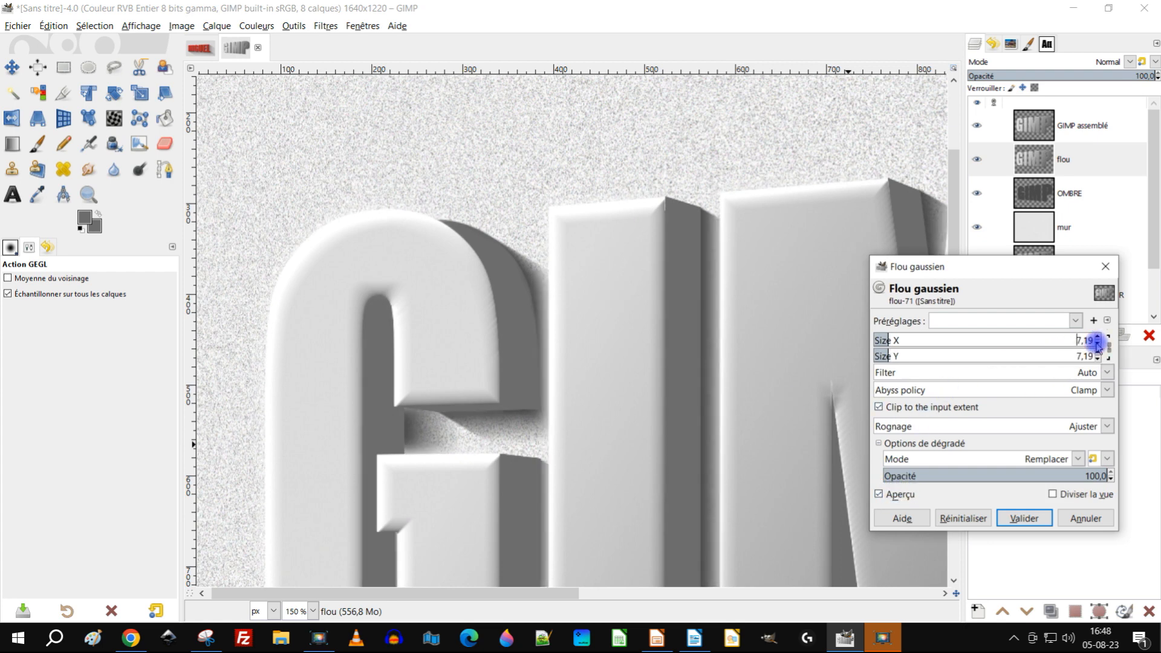
left_click(1098, 344)
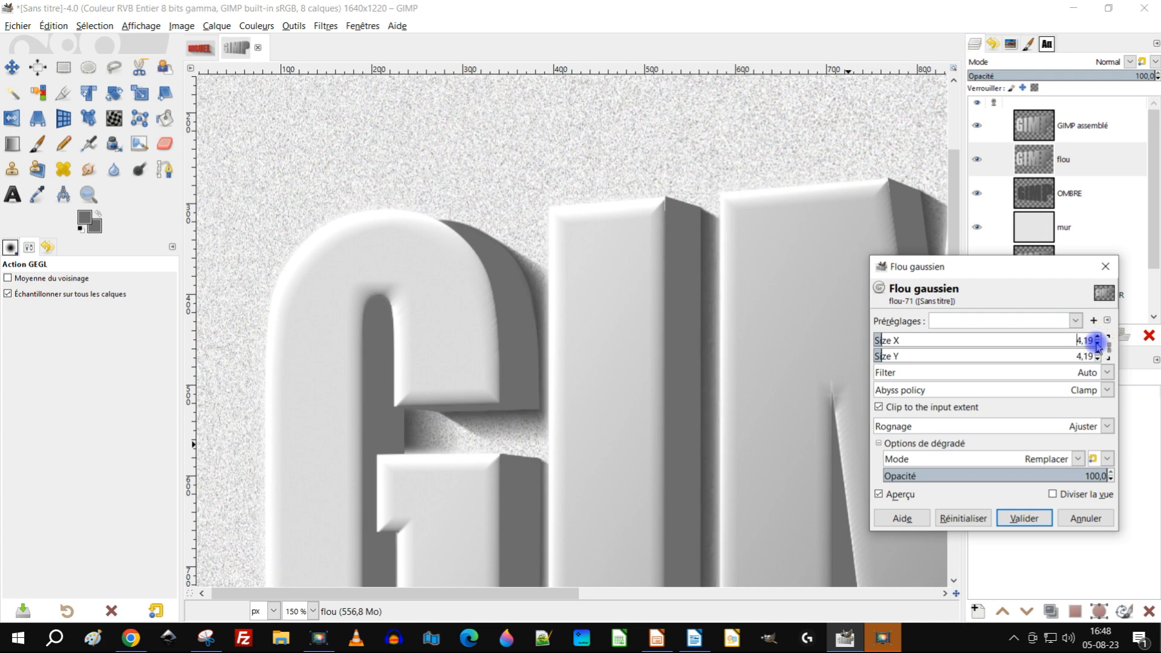
left_click(1024, 518)
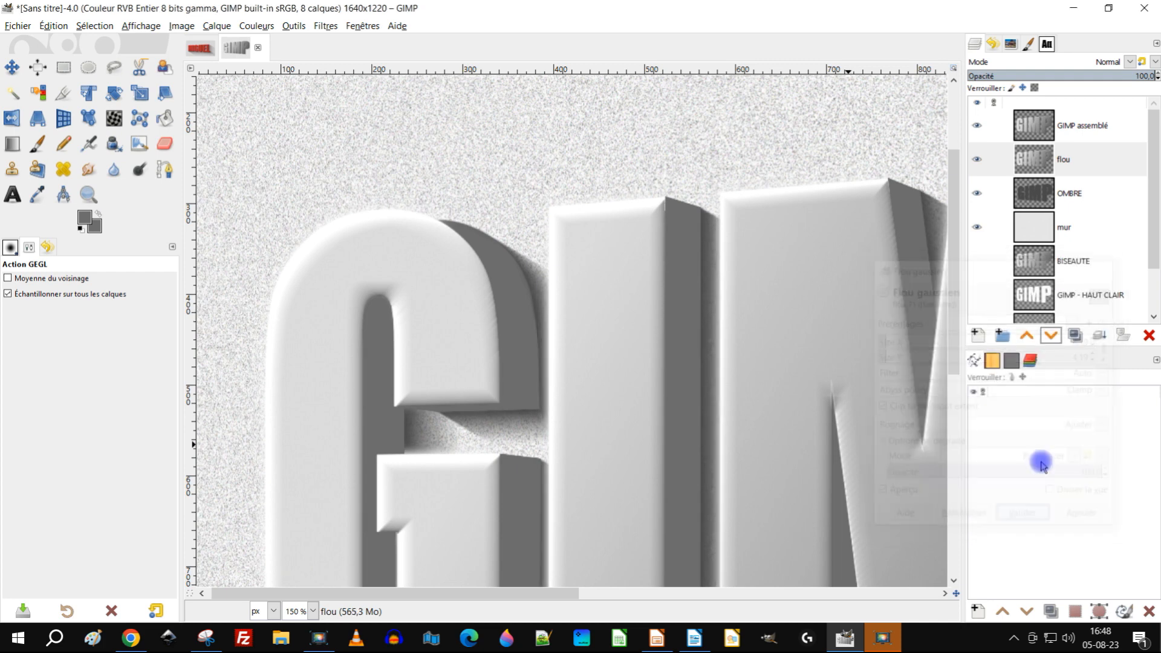
scroll(614, 308, "down", 2)
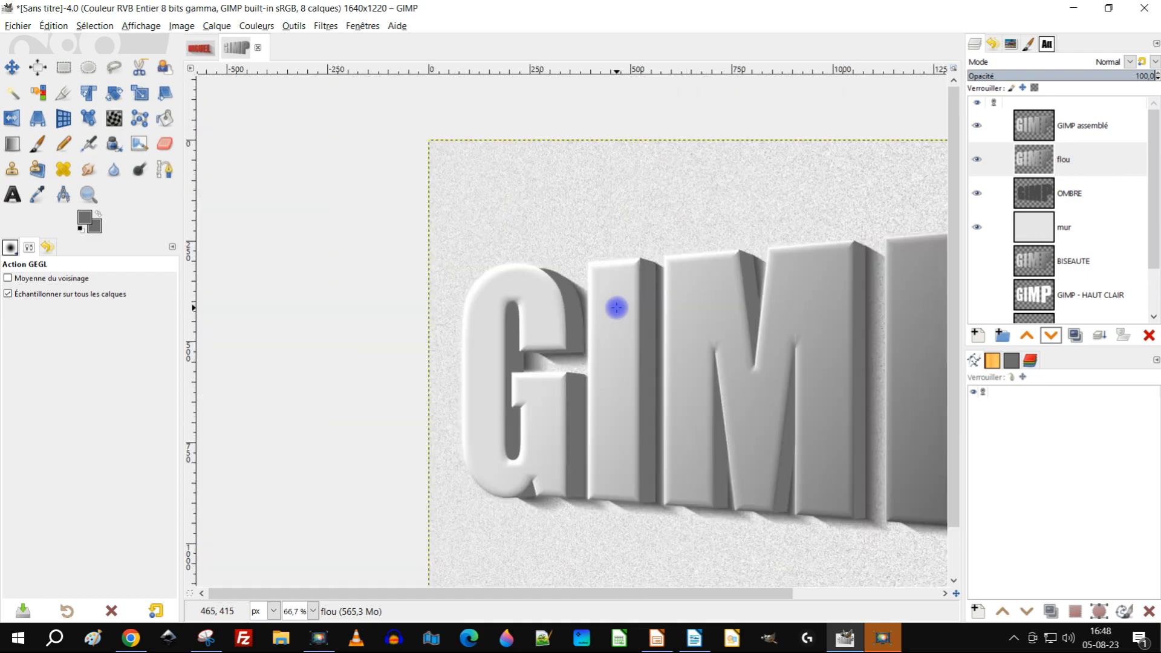
Select the mur layer and start scaling it with the Scale tool
scroll(574, 285, "down", 1)
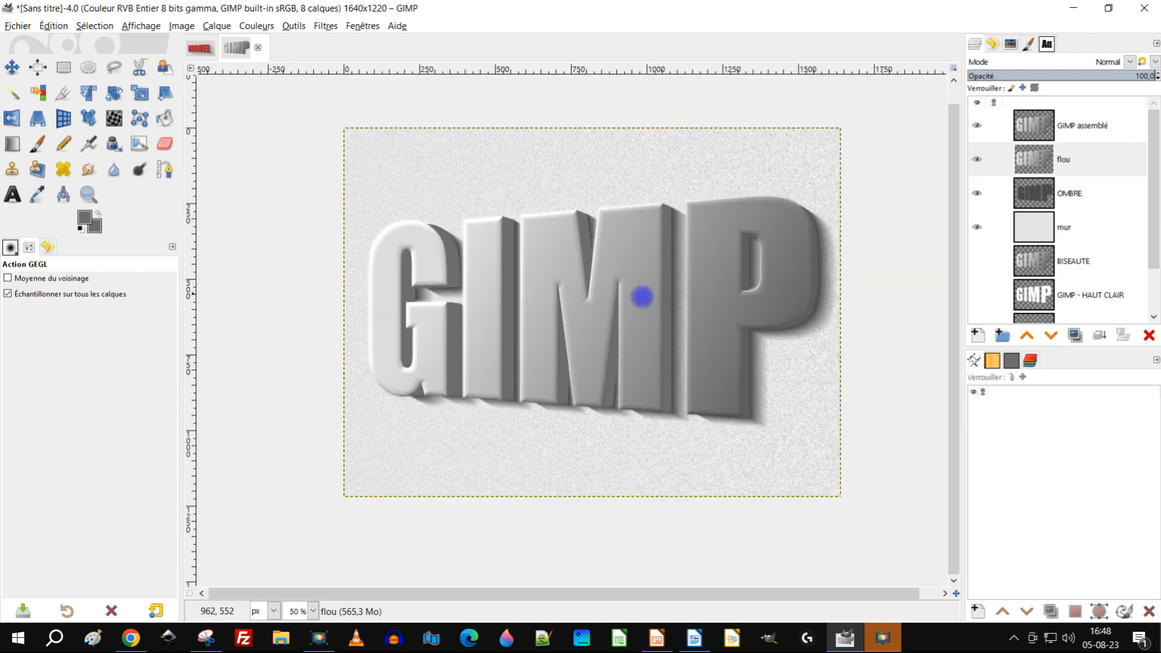
left_click_drag(701, 302, 676, 306)
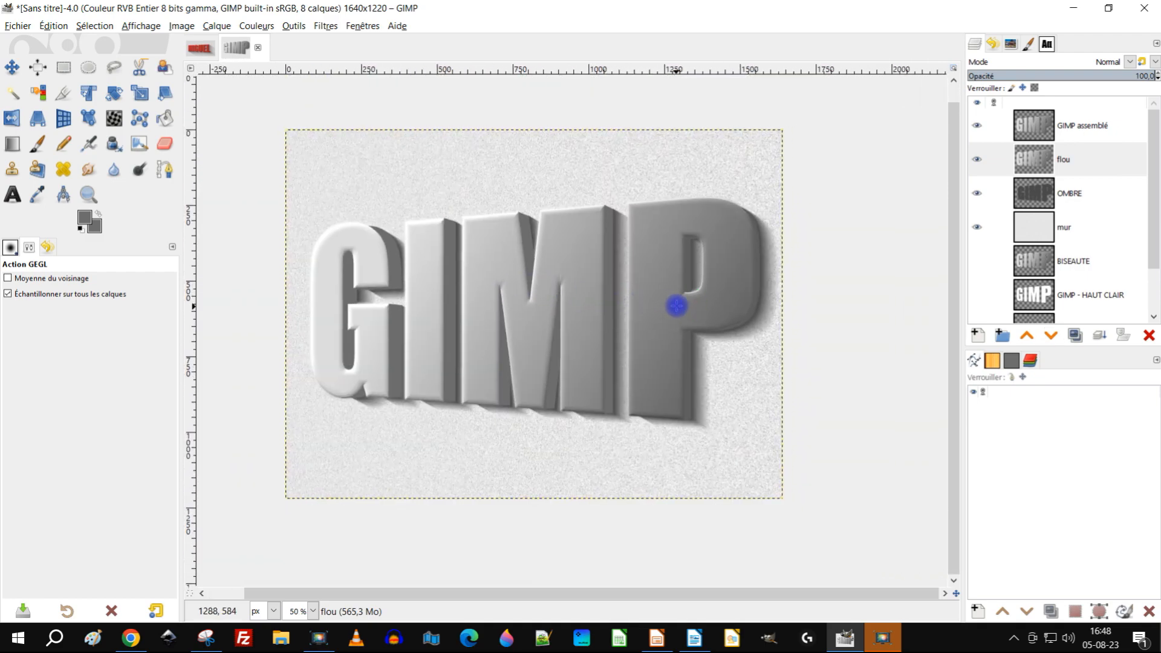
left_click(1038, 228)
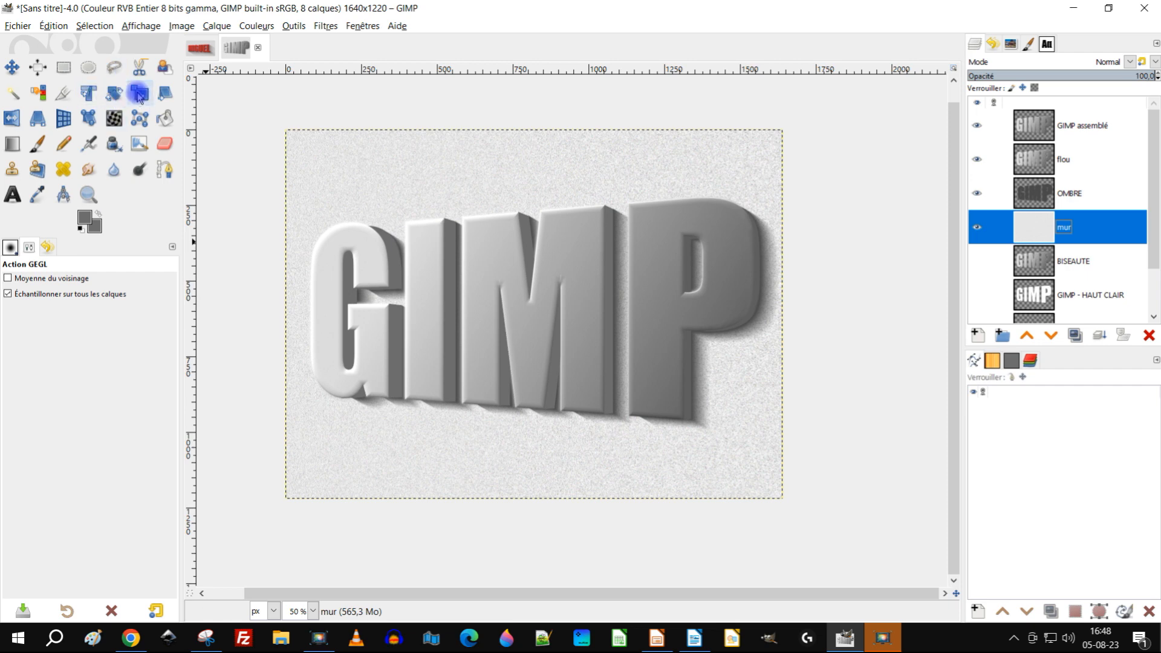
left_click(138, 95)
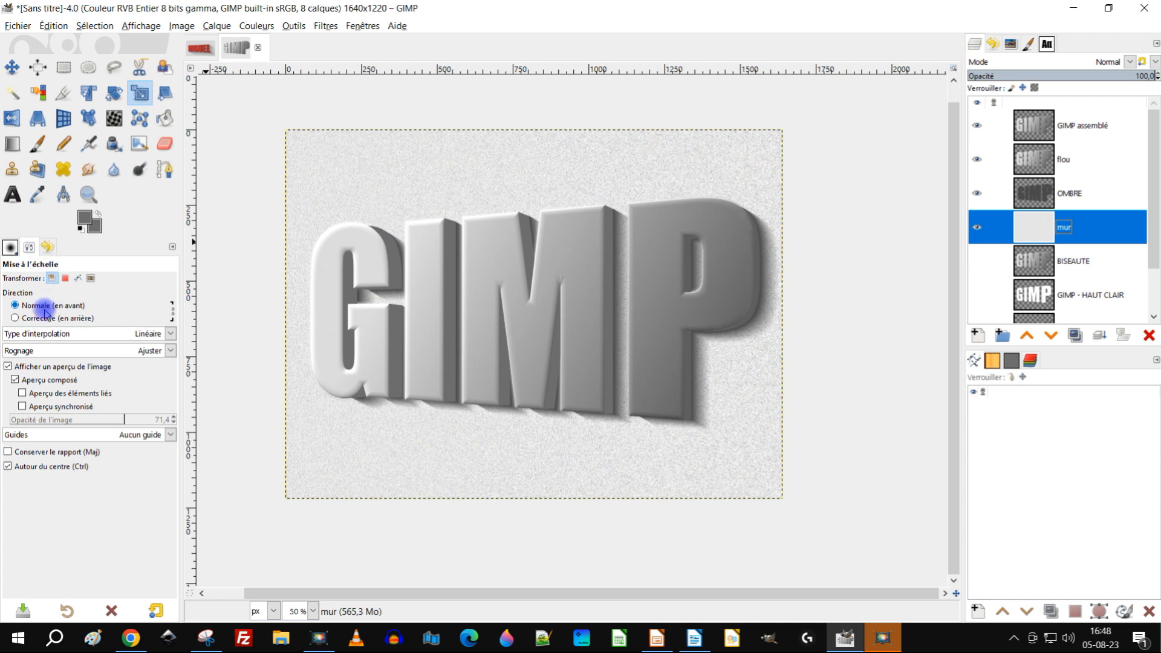
left_click(611, 454)
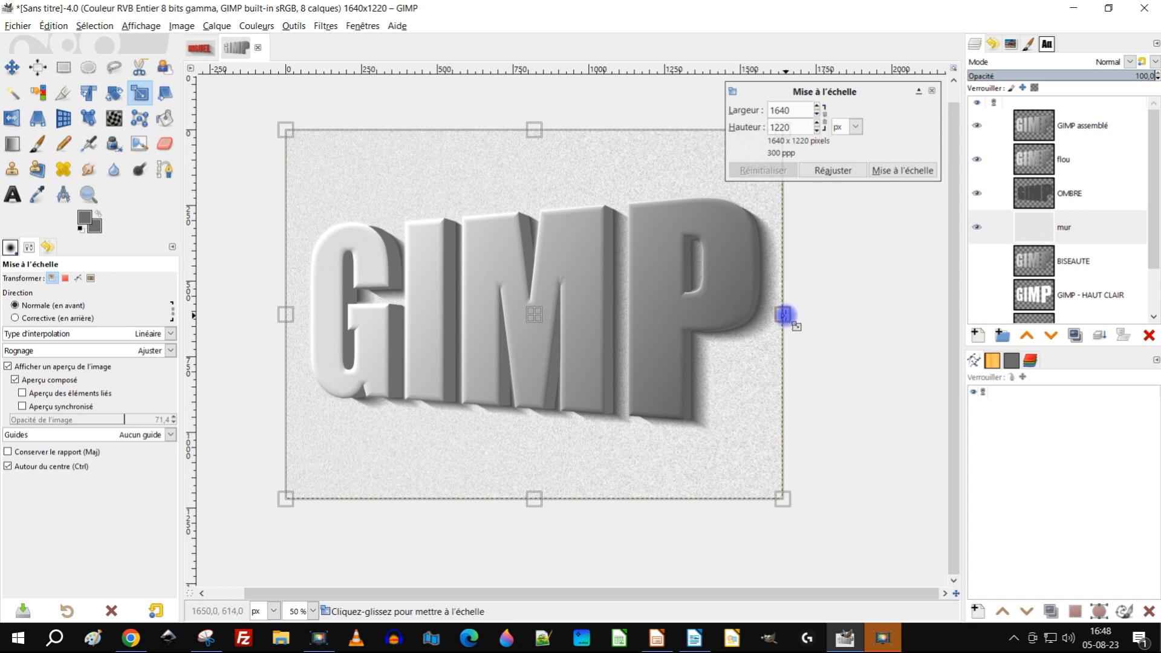
left_click_drag(784, 315, 794, 313)
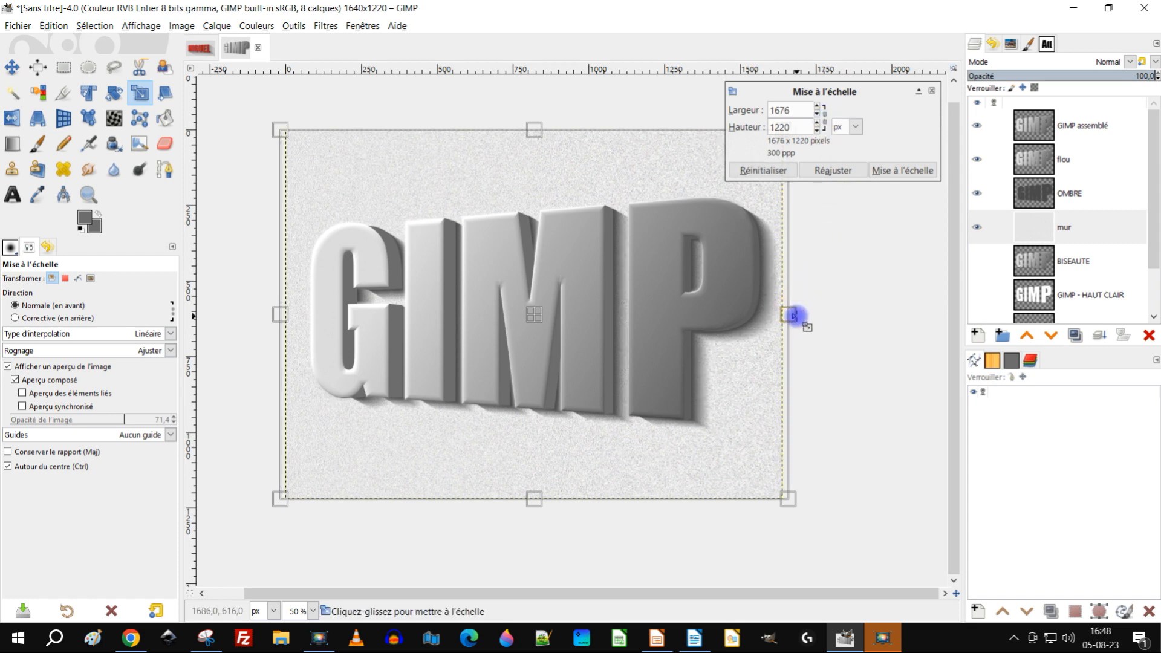
left_click(832, 170)
left_click(764, 170)
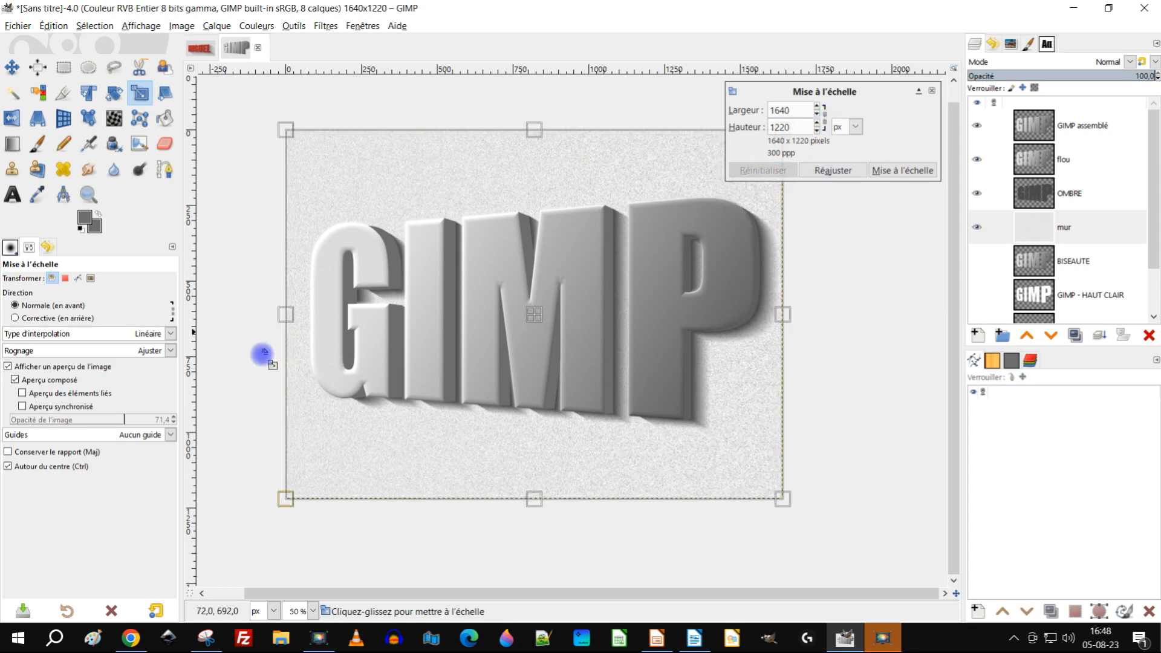
Widen the mur layer rightward to 1776 pixels with scaling around the centre off, and fit the canvas to the layers
left_click(47, 469)
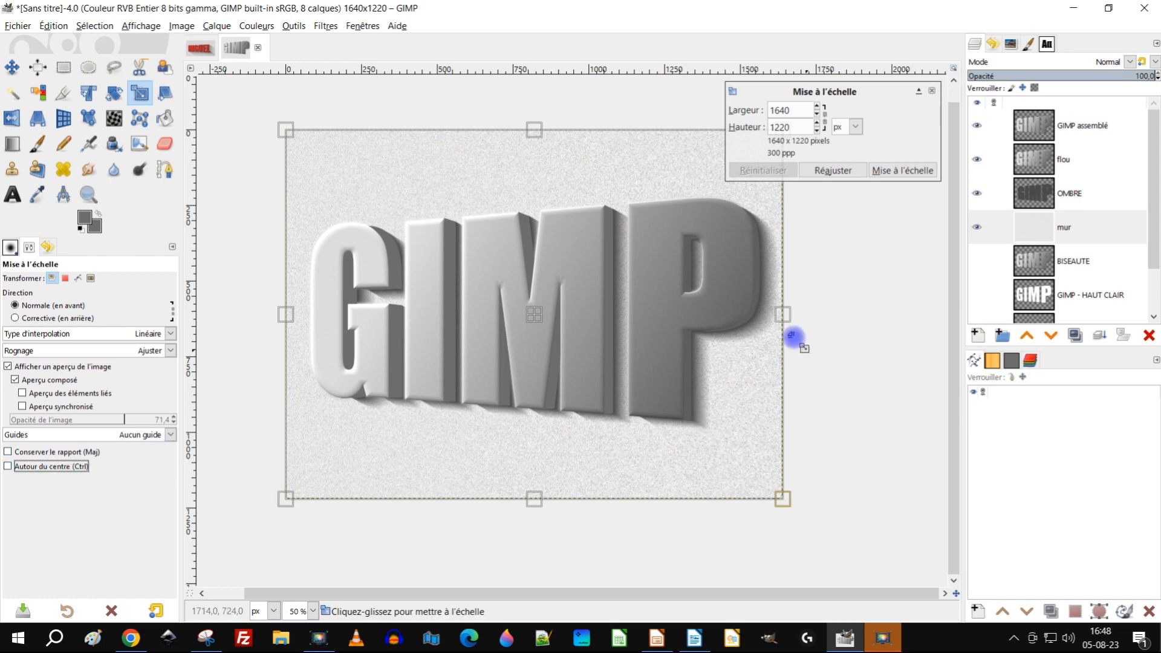
left_click_drag(784, 315, 826, 315)
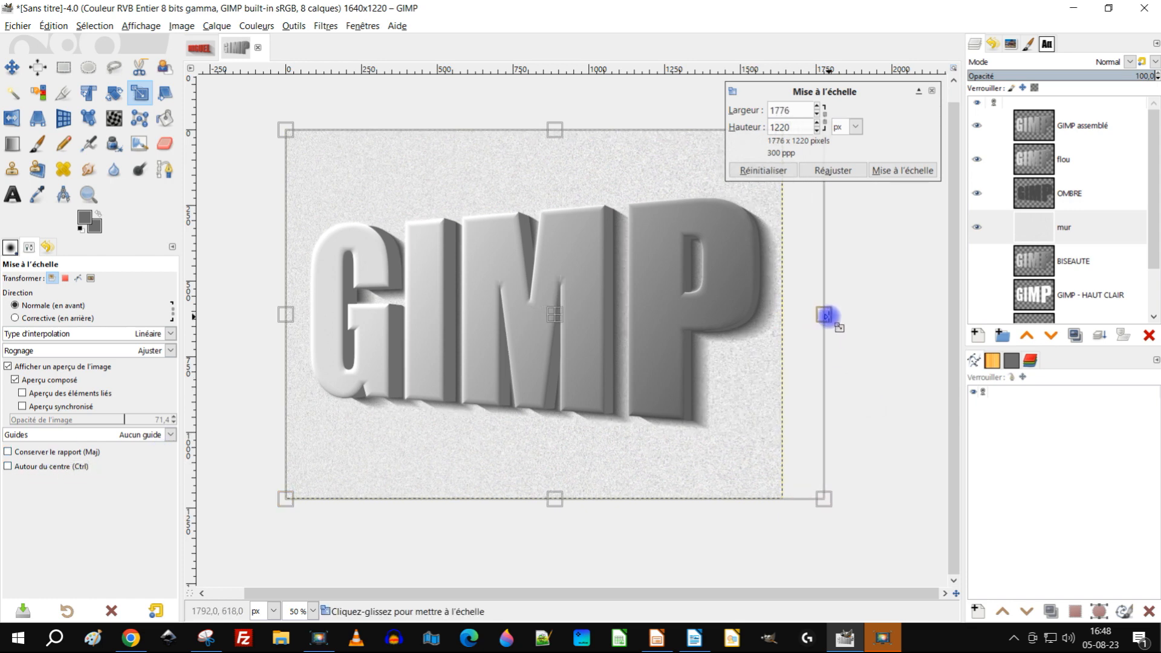
left_click(903, 169)
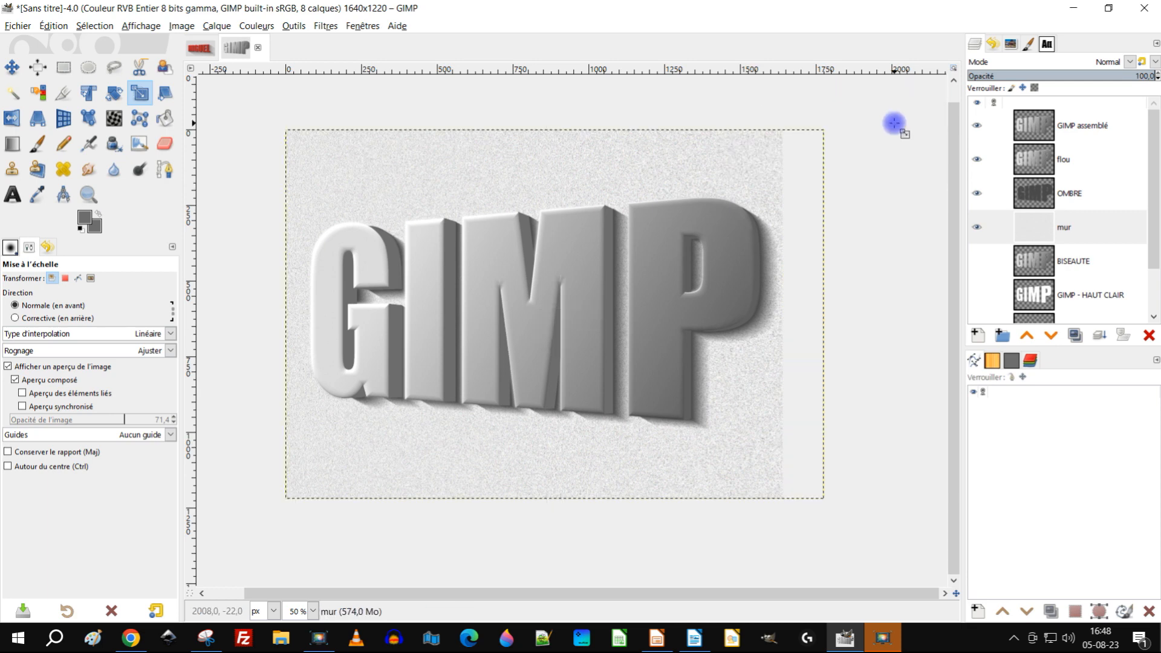
left_click(183, 26)
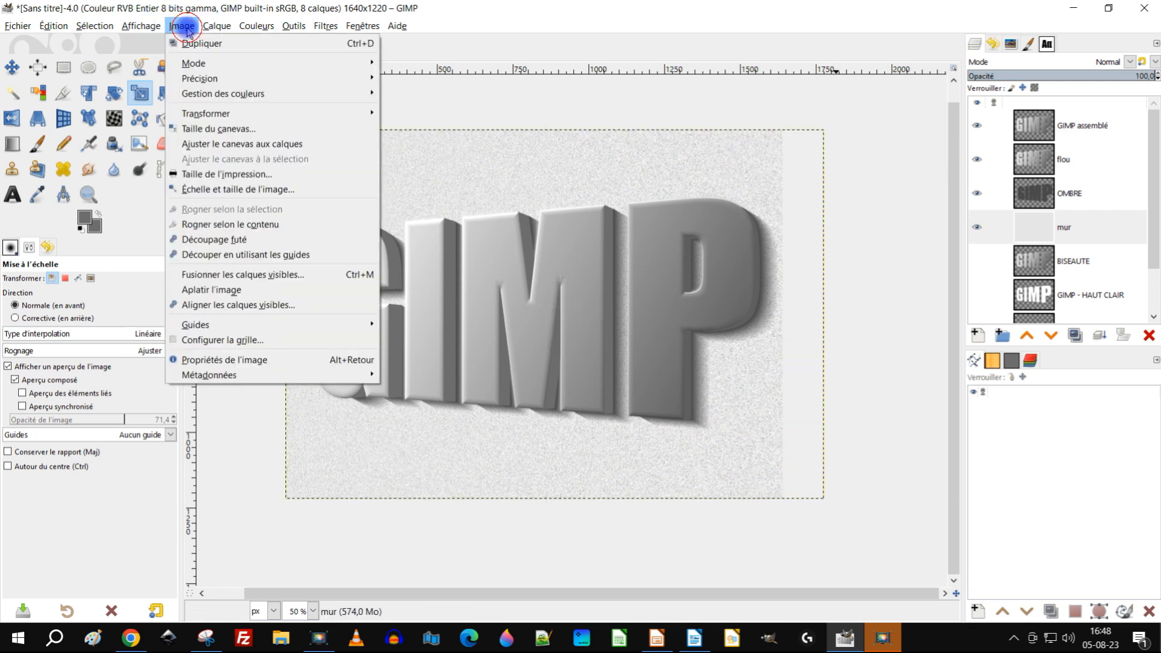
left_click(276, 145)
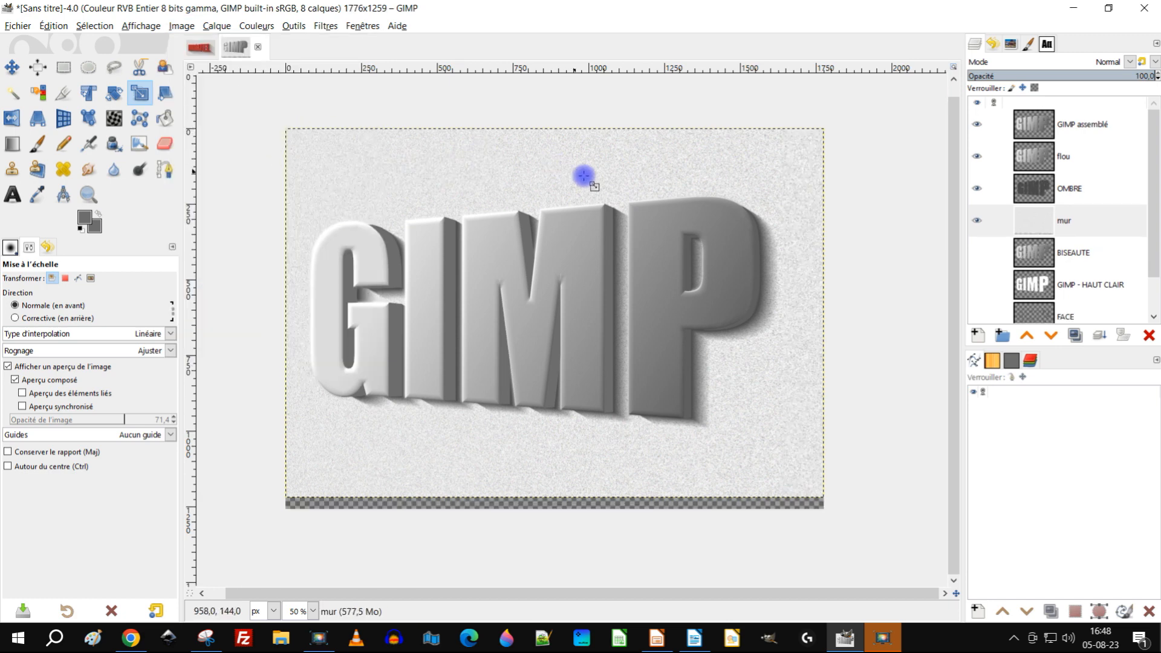
Crop the image to 1776 × 1208 pixels, trimming the transparent strip along the wall's lower edge
left_click(63, 93)
left_click_drag(279, 123, 992, 495)
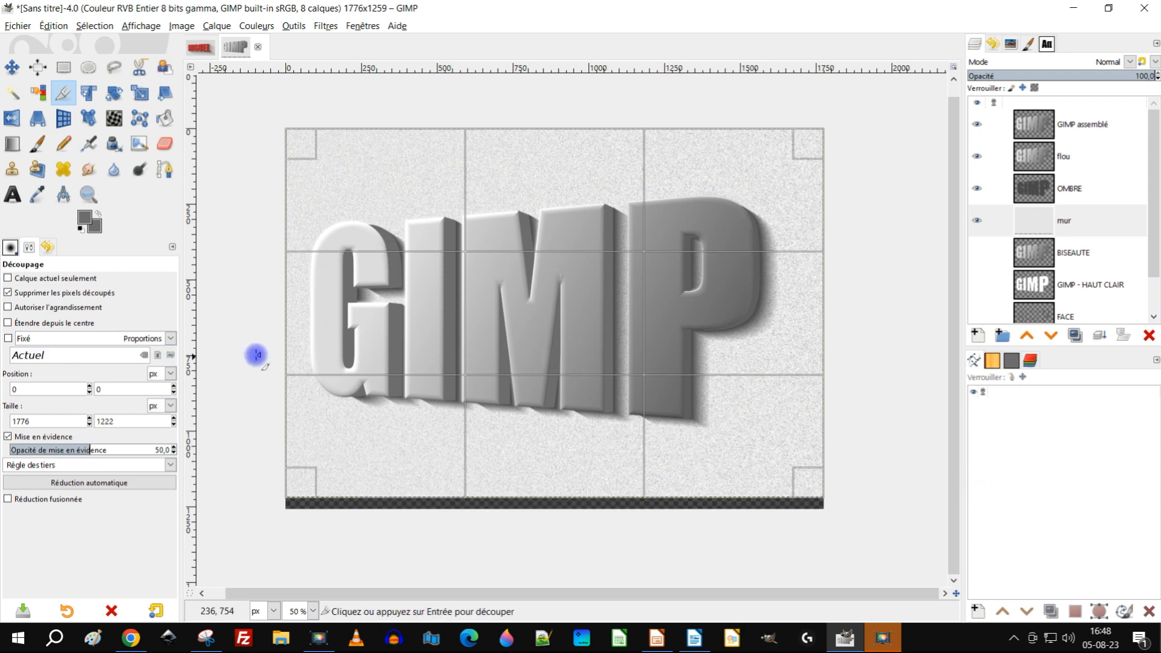
left_click(526, 228)
left_click_drag(266, 111, 1023, 520)
left_click(564, 480)
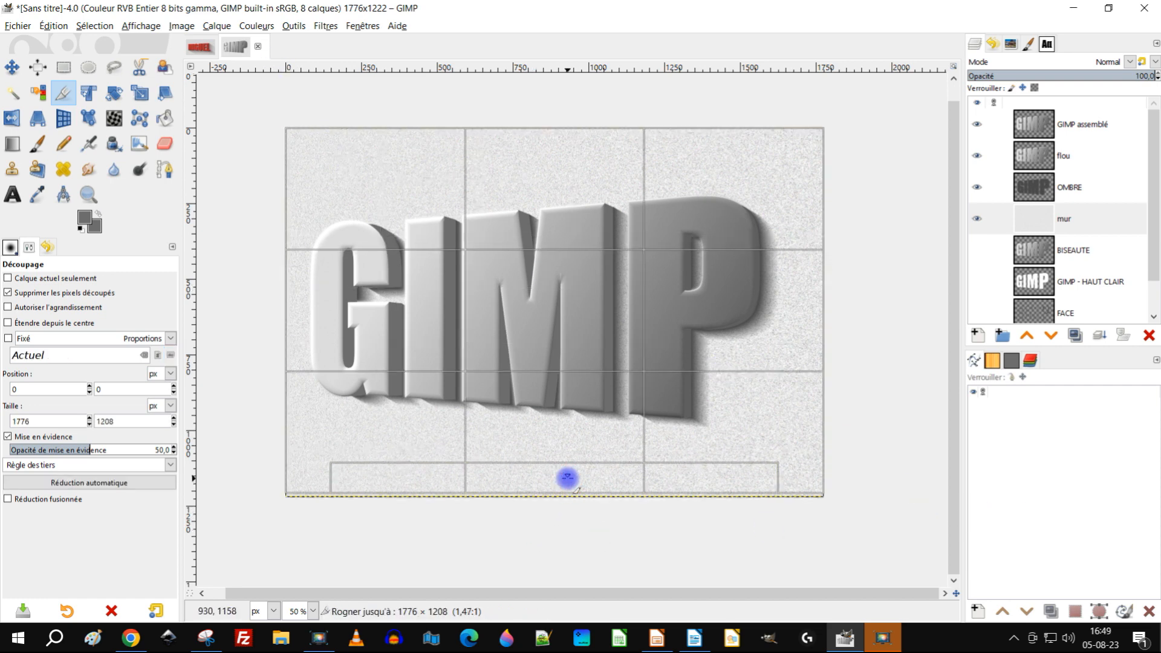
left_click_drag(260, 104, 867, 492)
left_click(626, 296)
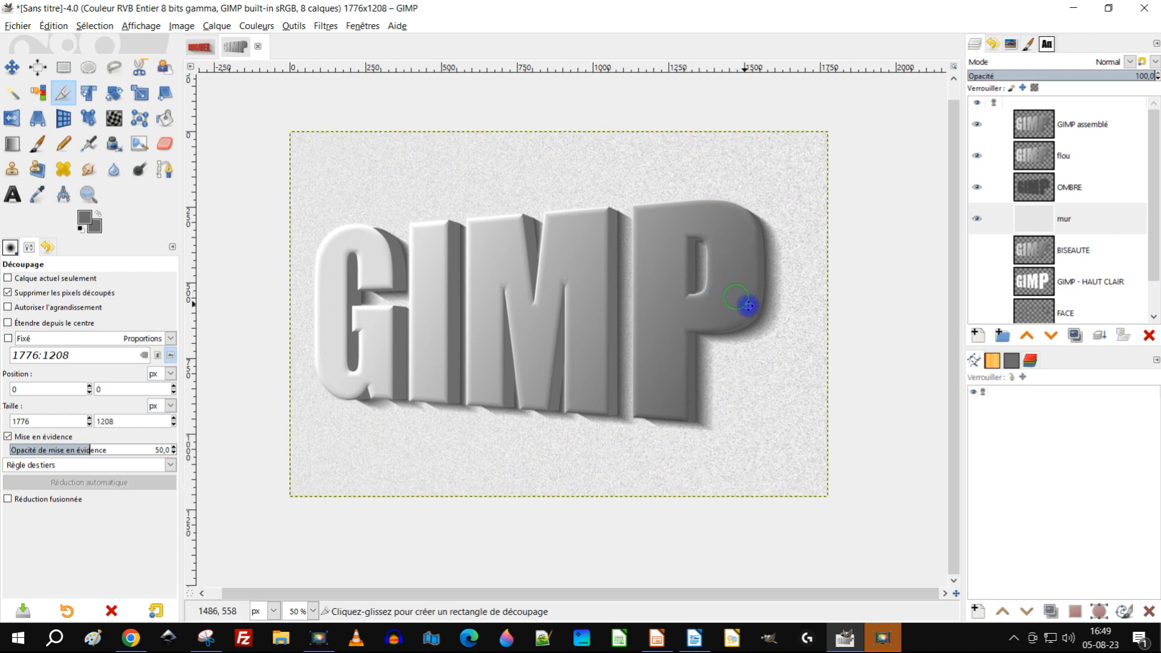
Resize the GIMP assemblé layer's boundary to the image size
left_click(1048, 127)
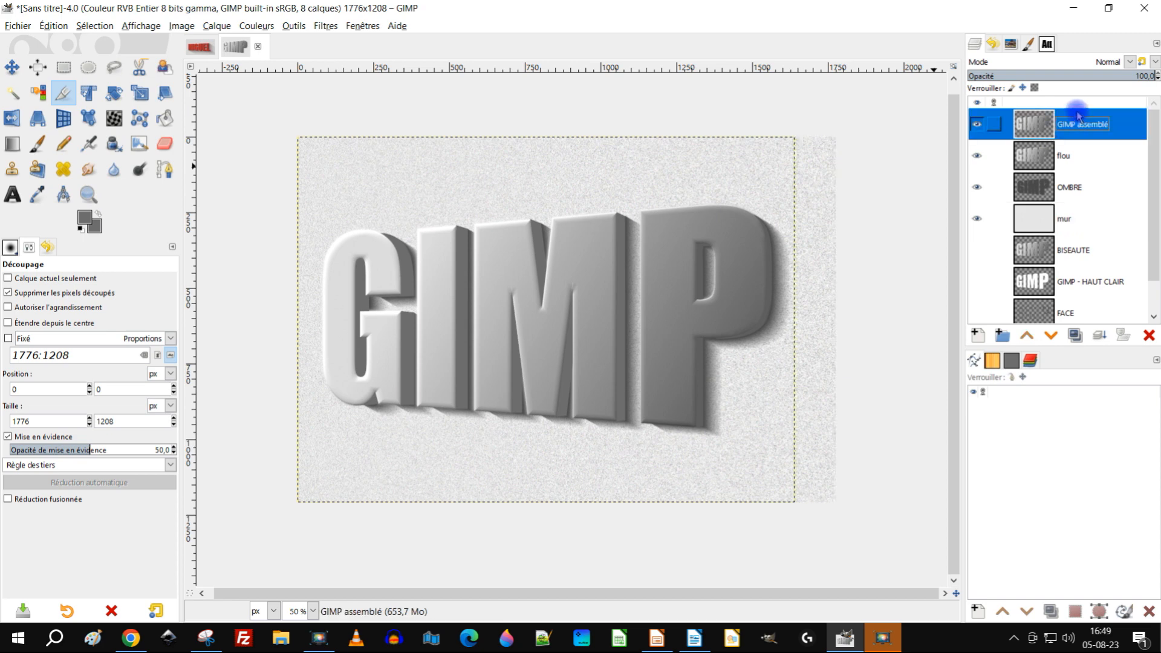
right_click(1026, 130)
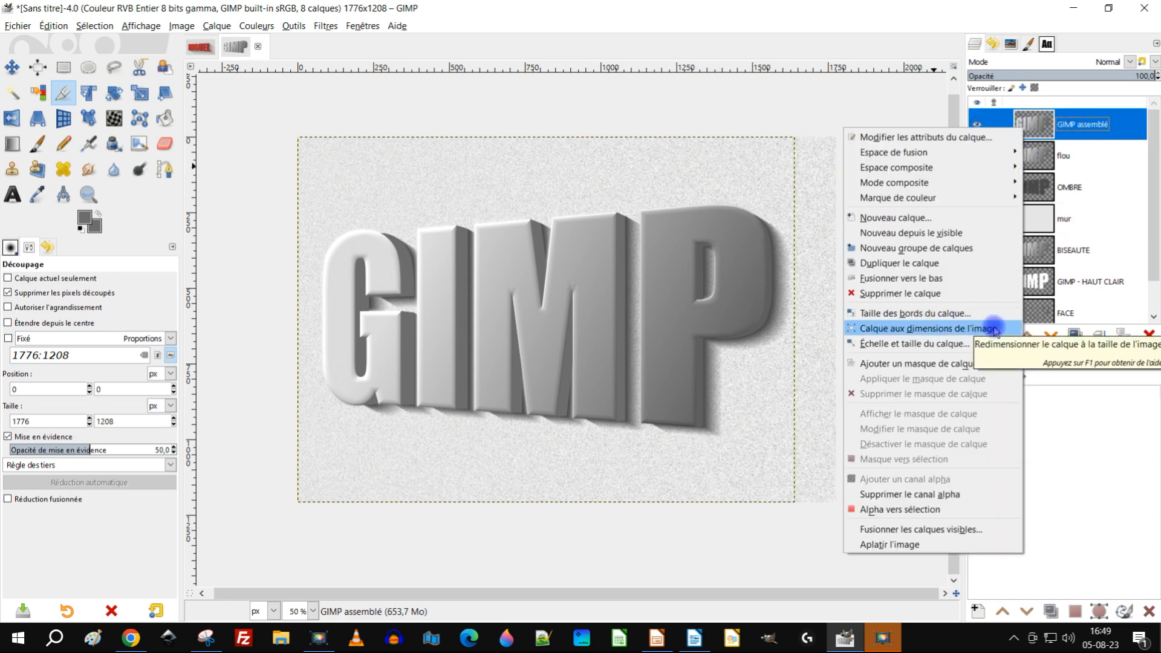
left_click(1028, 329)
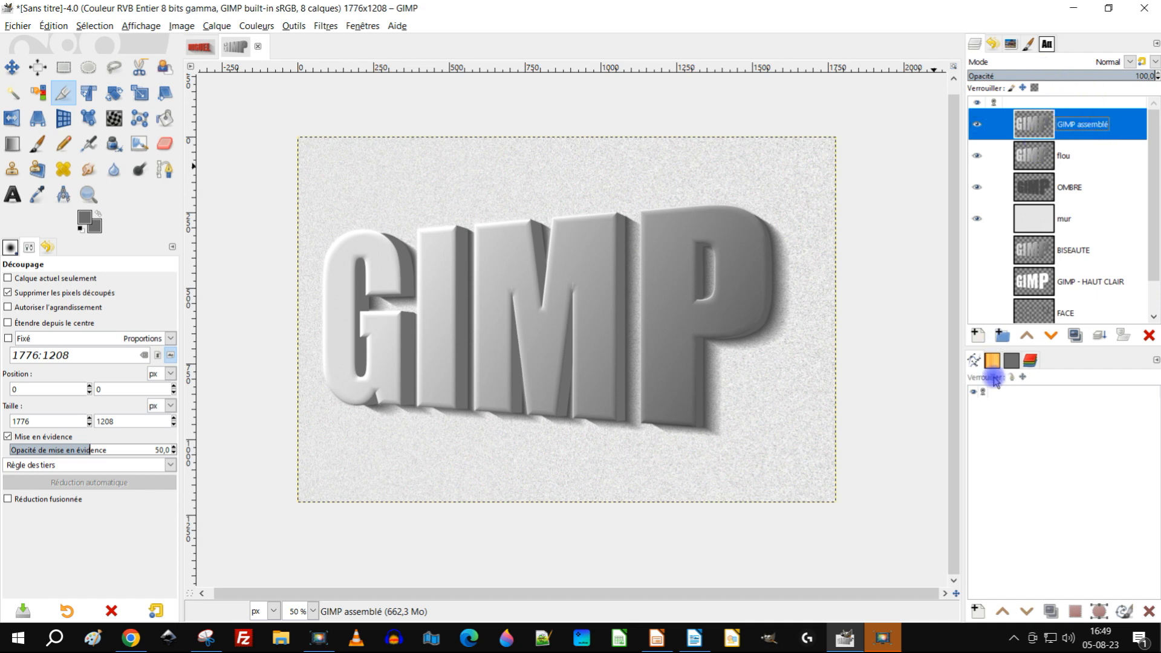
Create a layer group named "gris" and move the GIMP assemblé and flou layers into it
left_click(1002, 337)
double_click(1084, 125)
type("gris")
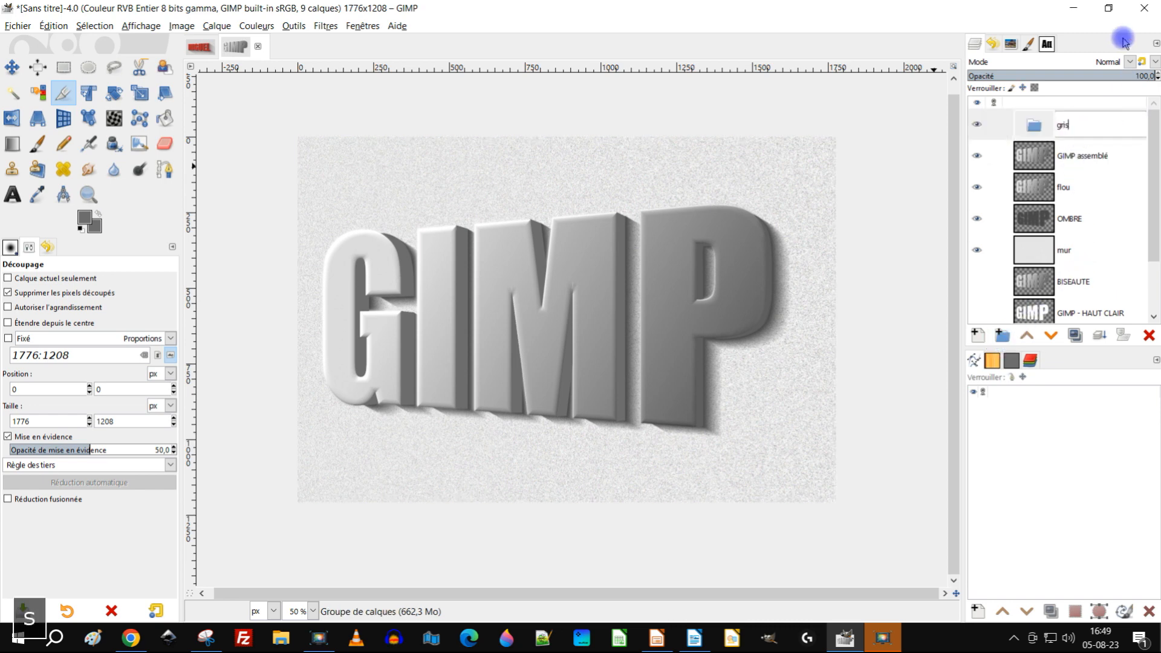
key("Return")
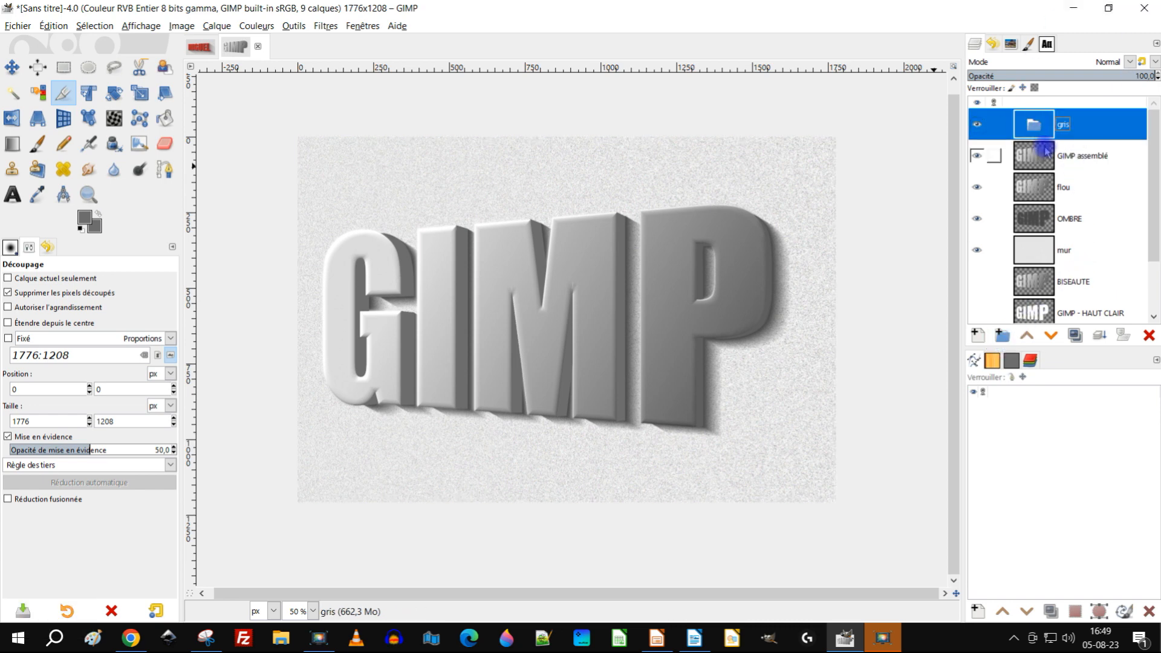
left_click_drag(1040, 161, 1035, 127)
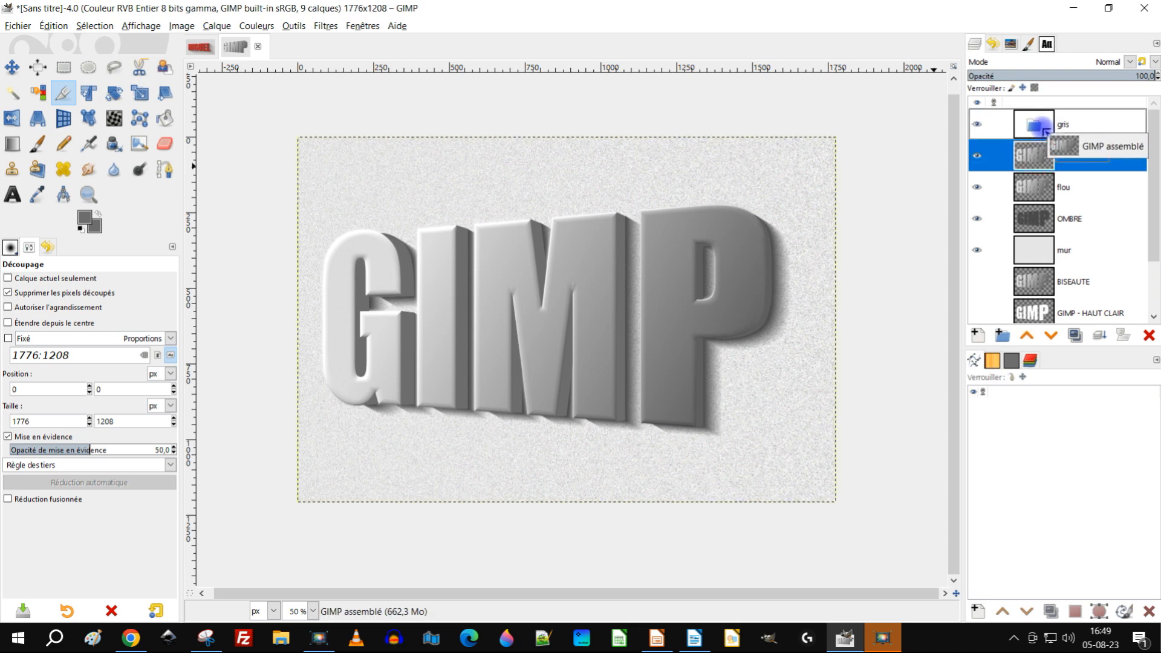
left_click_drag(1041, 189, 1036, 127)
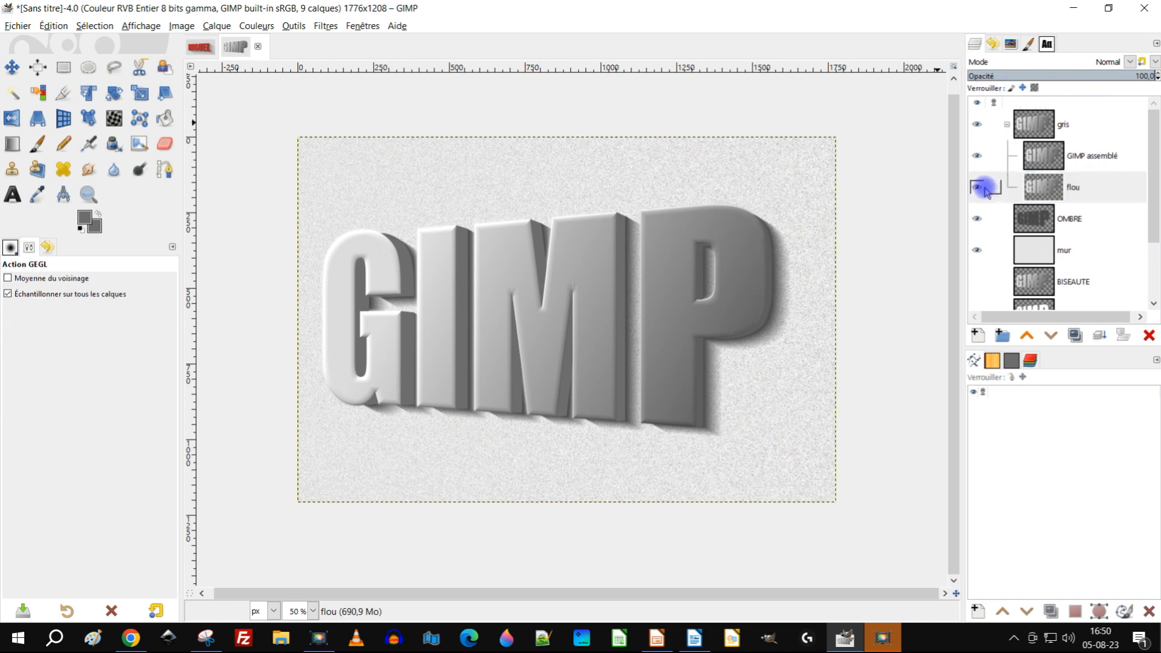
Compare the lettering's edges with the flou layer hidden, shown and at a different opacity, keeping it shown at 100
left_click(979, 189)
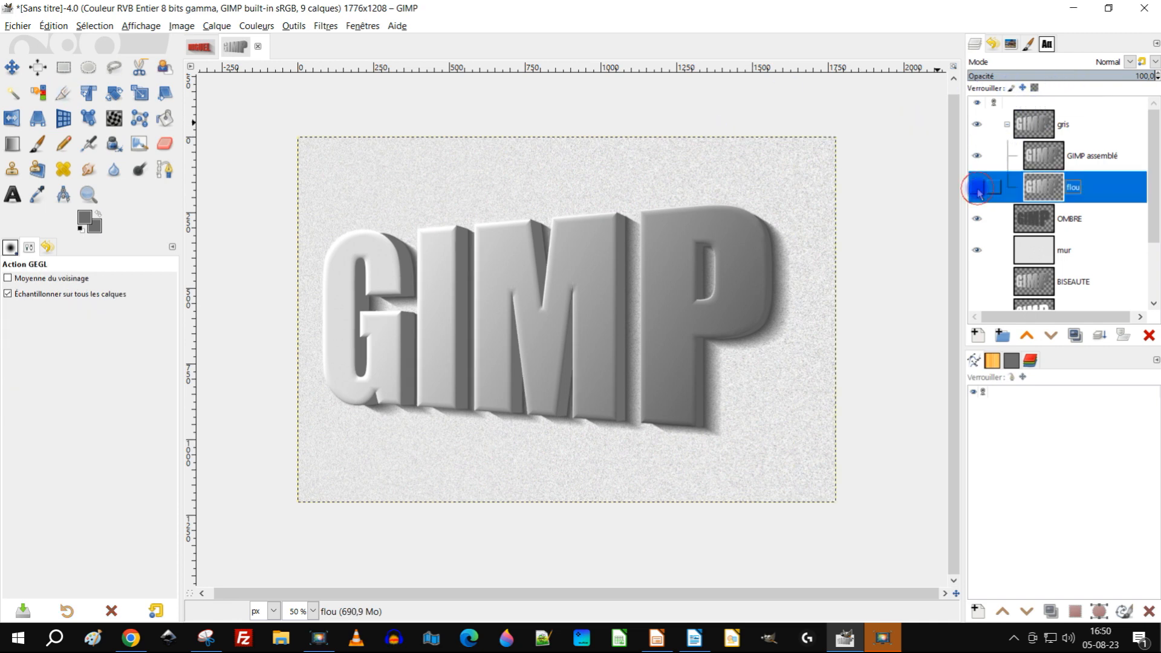
left_click(978, 188)
left_click(978, 190)
scroll(352, 265, "up", 2)
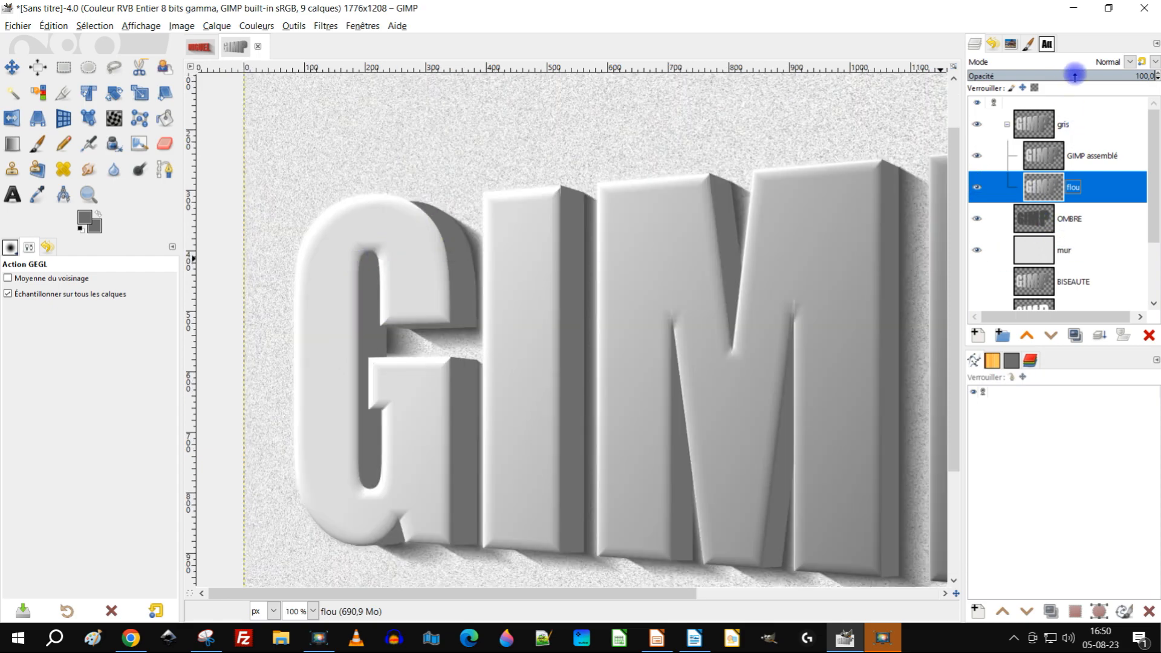
left_click_drag(1074, 76, 1051, 75)
left_click_drag(1154, 76, 1156, 76)
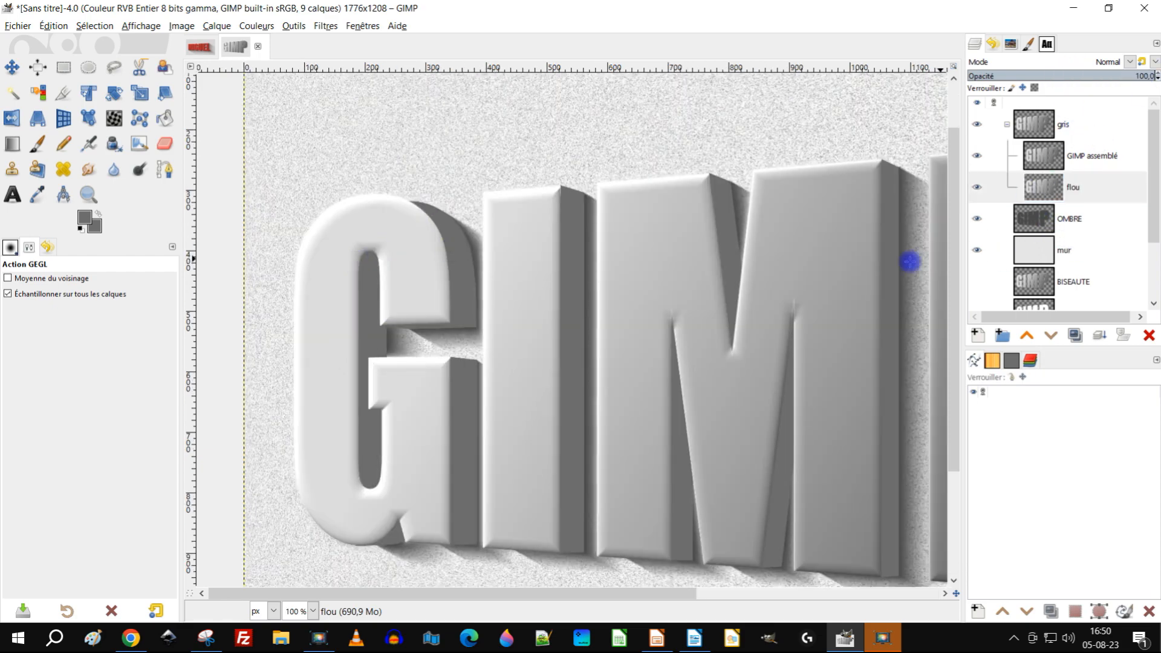
scroll(666, 324, "down", 2)
scroll(675, 329, "up", 1)
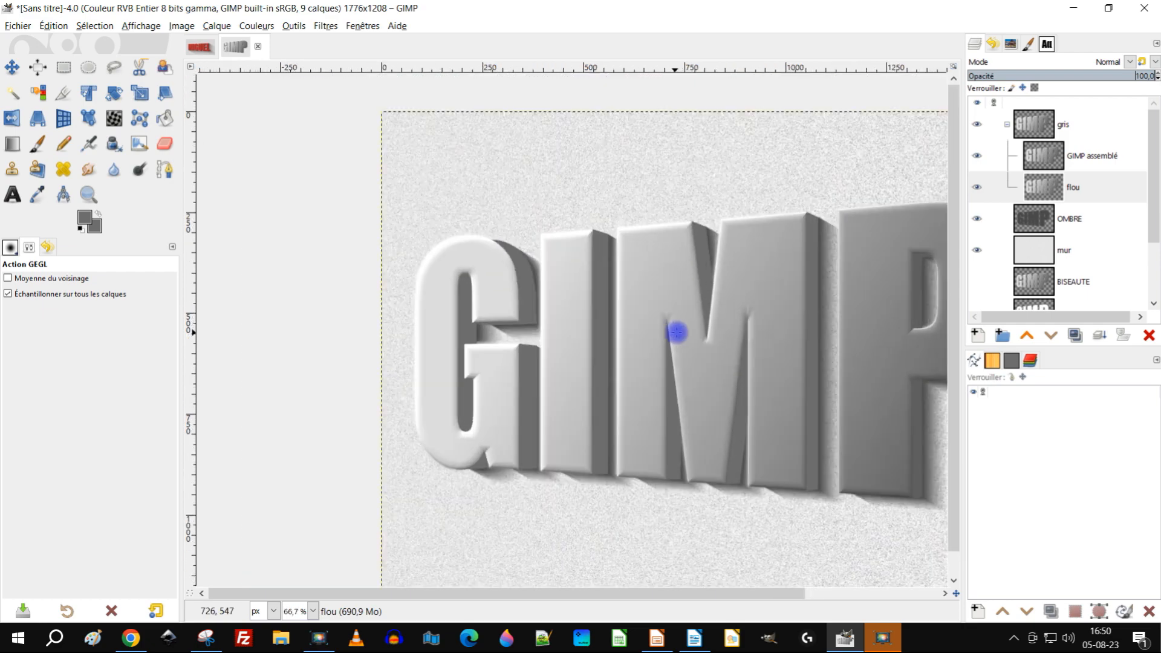
left_click(980, 188)
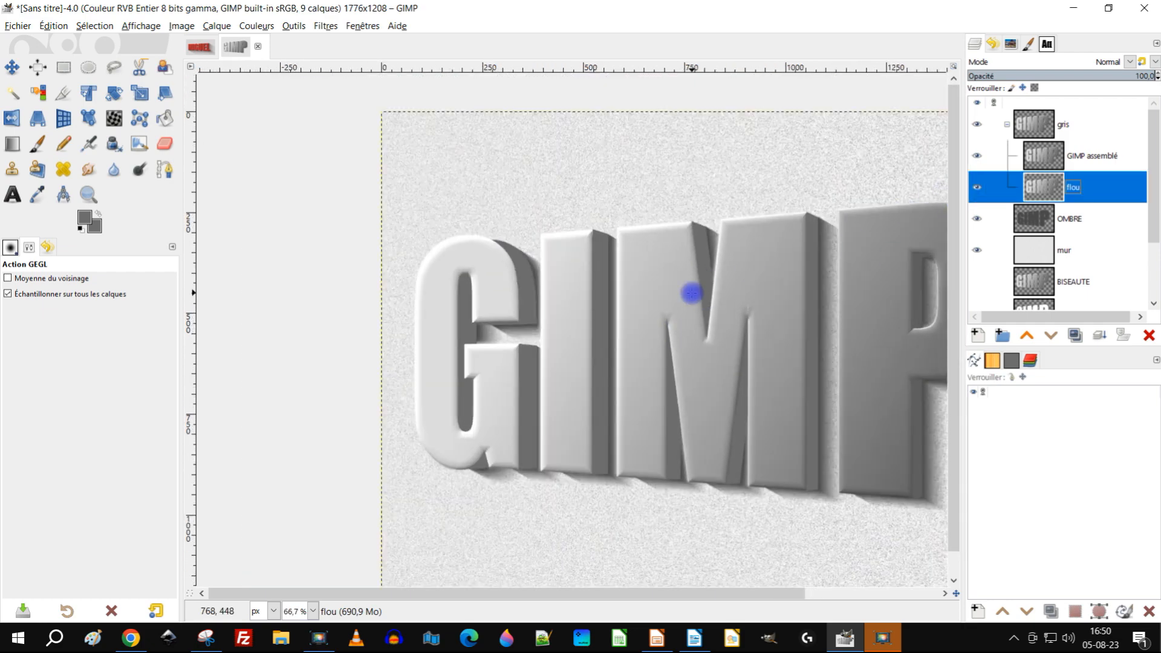
scroll(780, 299, "down", 2)
scroll(801, 297, "up", 3)
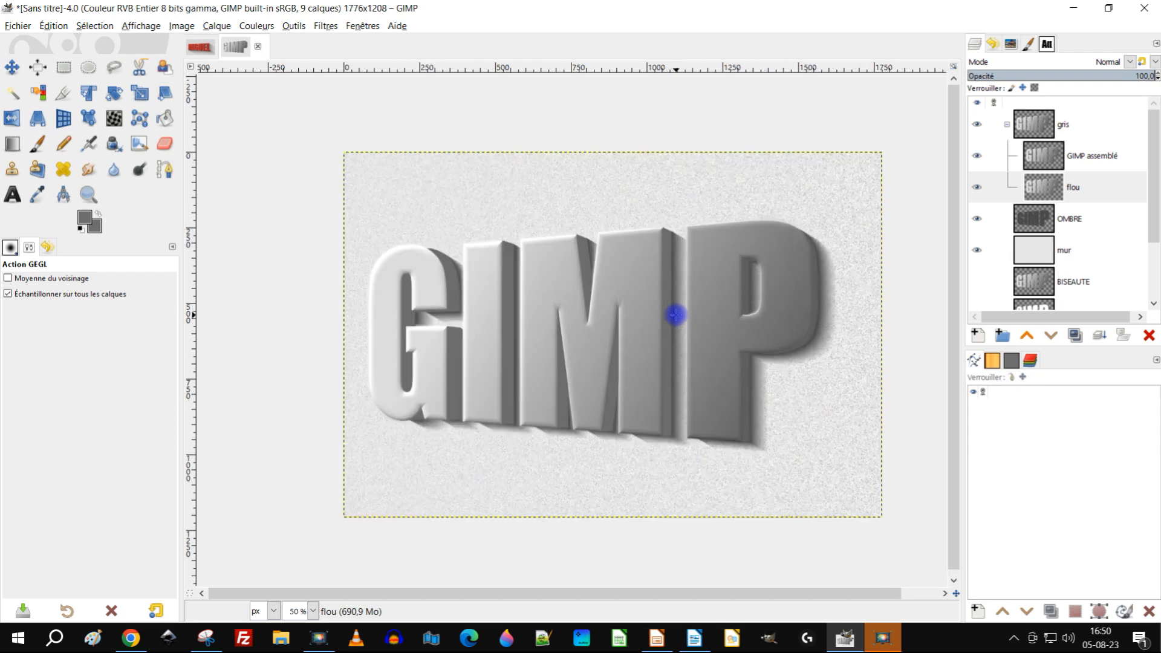
Collapse the gris group, duplicate it and rename the copy as "rouge"
left_click(1007, 124)
left_click(1039, 126)
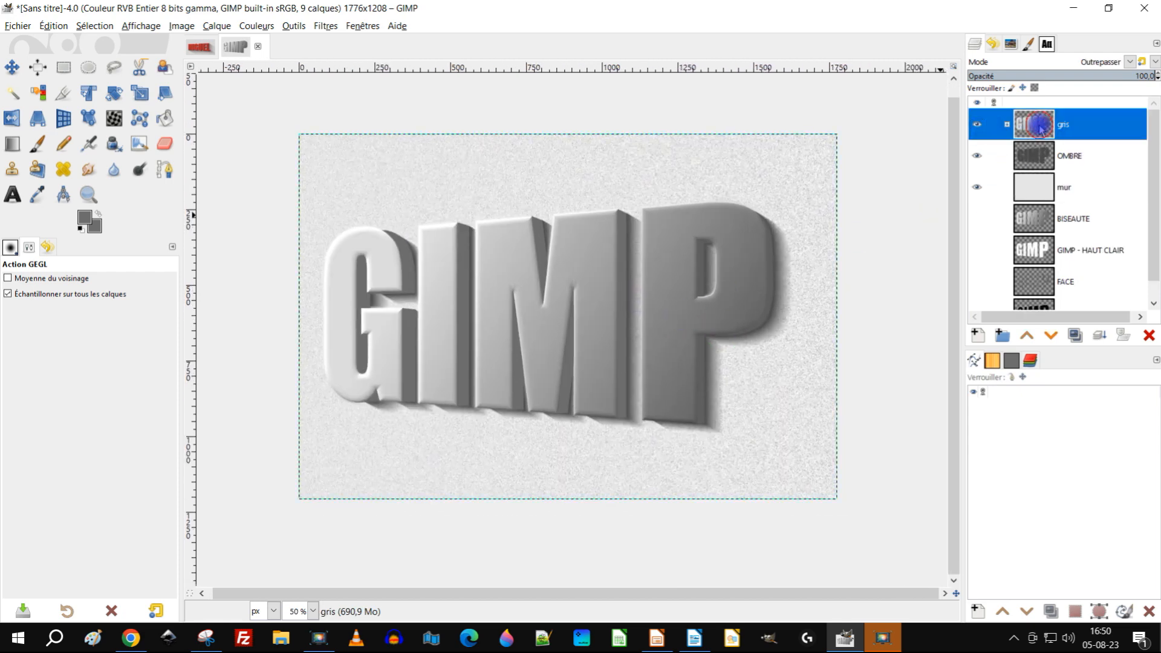
left_click(1075, 336)
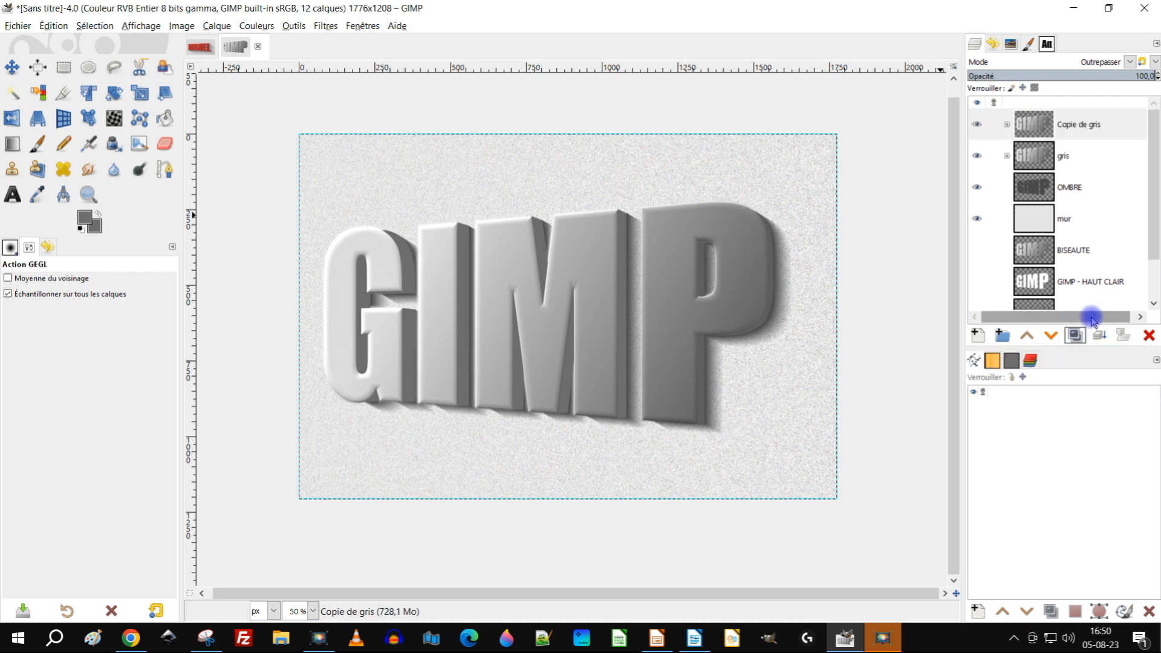
double_click(1082, 126)
type("rouge")
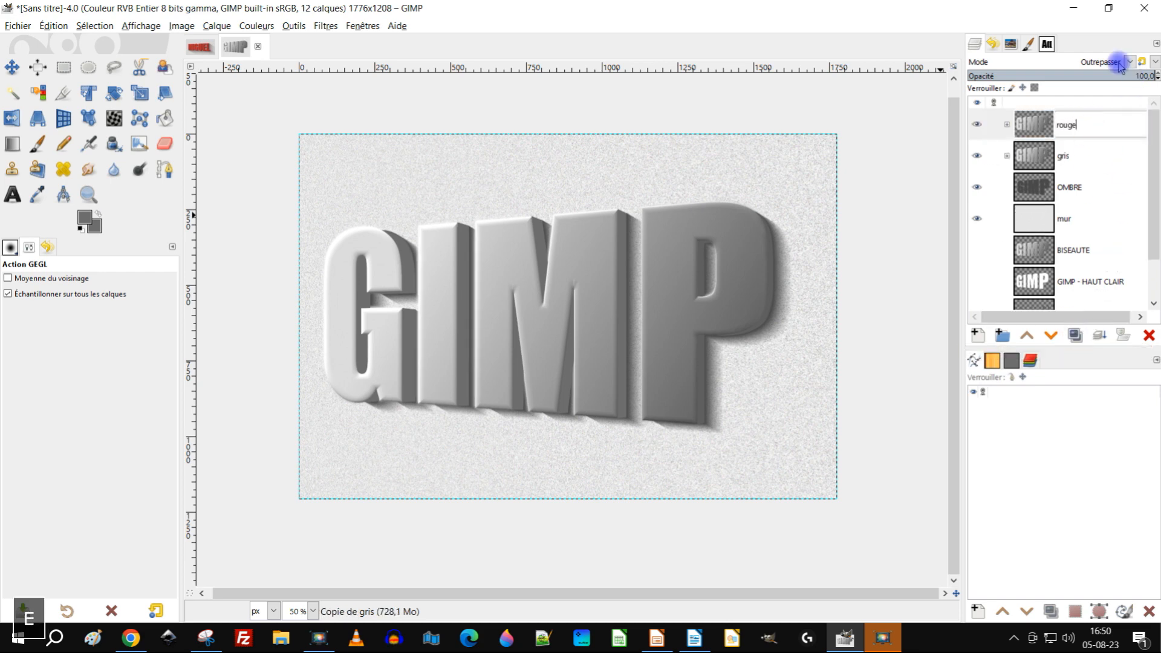
key("Return")
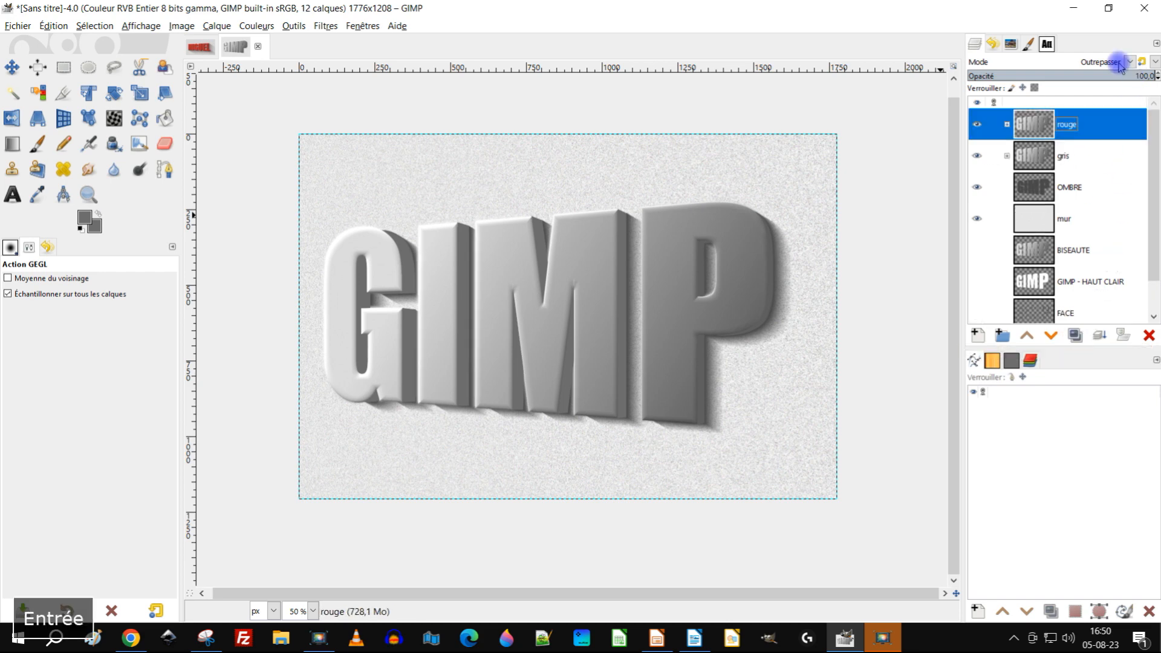
Start colorizing the GIMP assemblé #1 layer in the rouge group and adjust the hue to 0.9223
left_click(1007, 124)
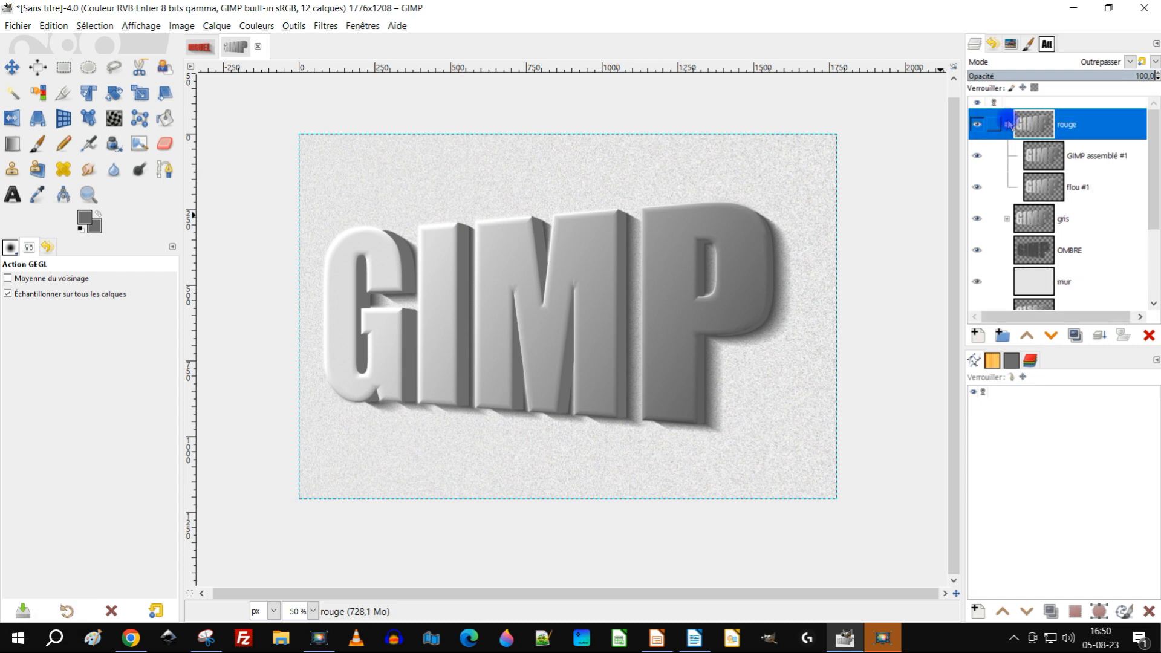
left_click(1045, 158)
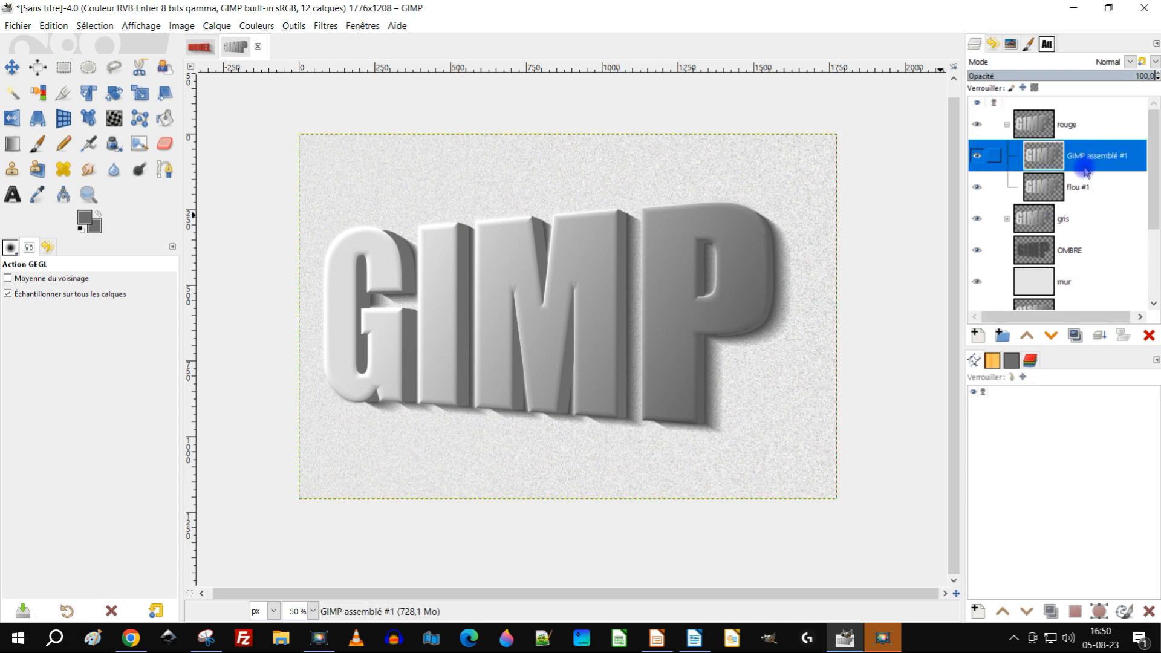
scroll(1065, 148, "down", 1)
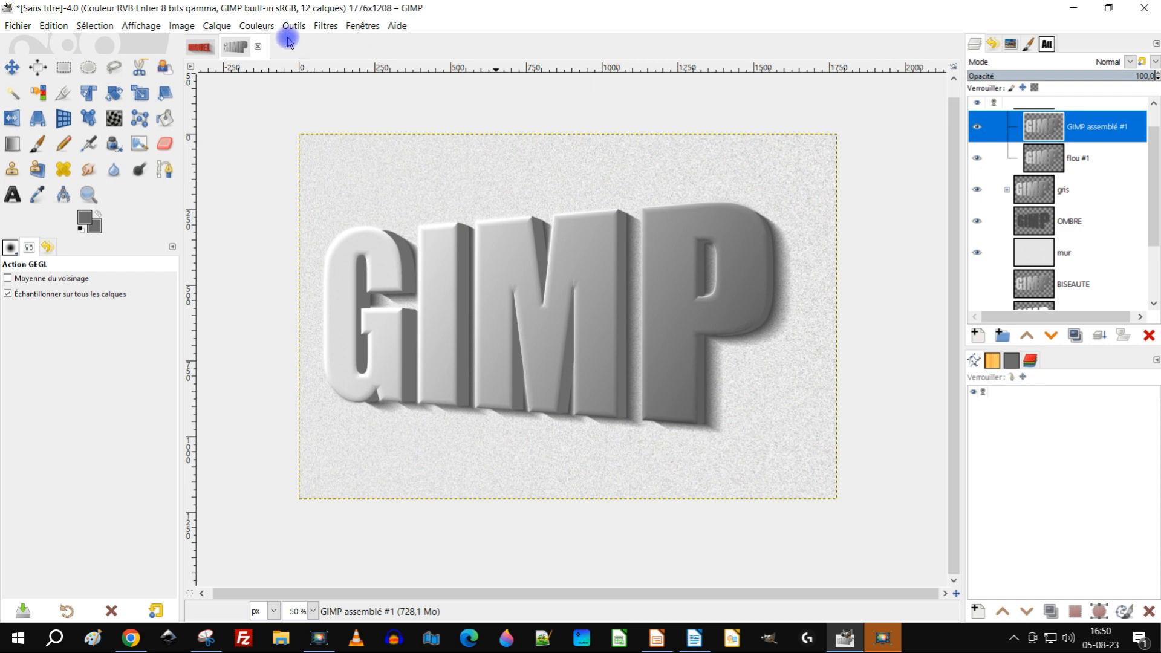
left_click(257, 25)
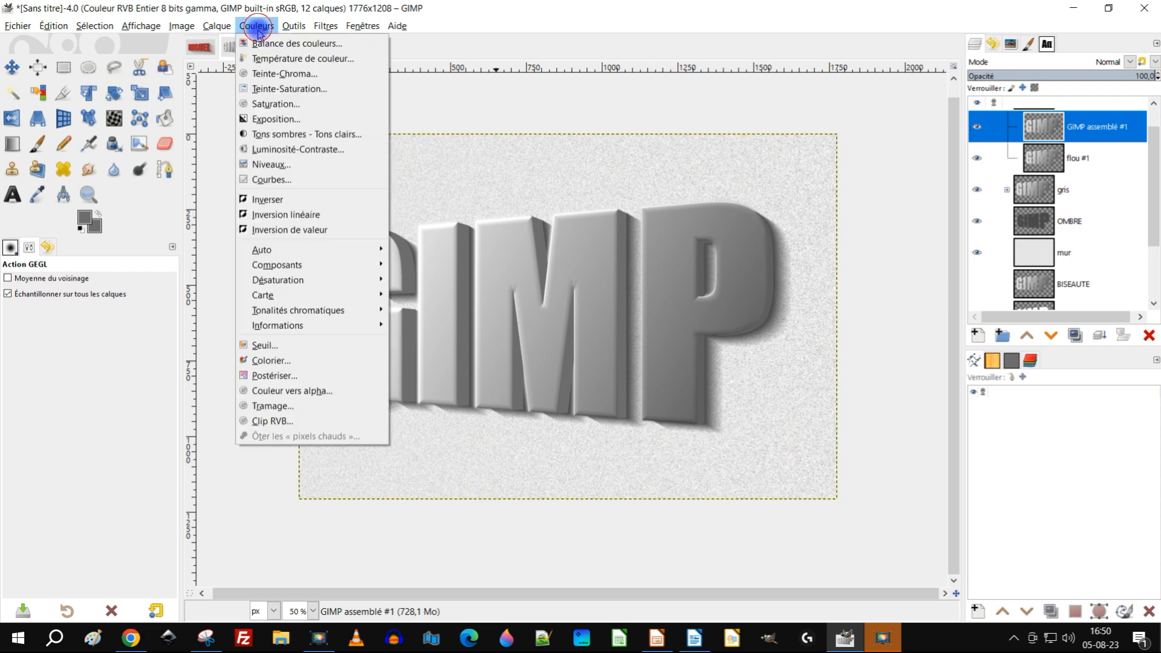
left_click(312, 365)
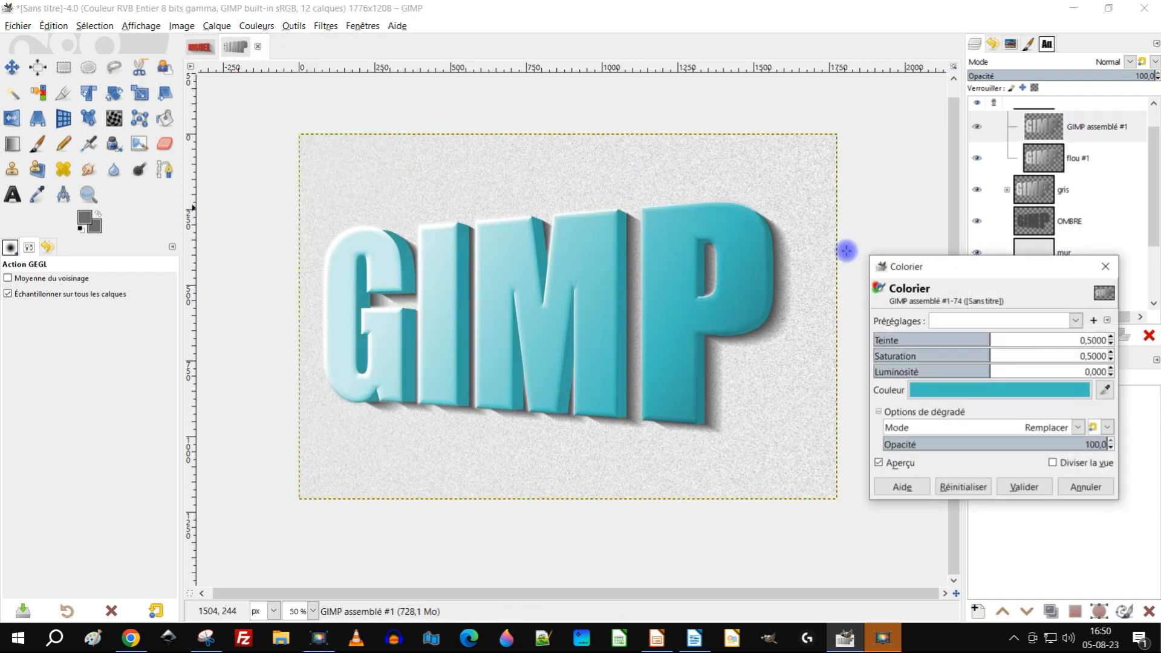
left_click_drag(992, 339, 1069, 335)
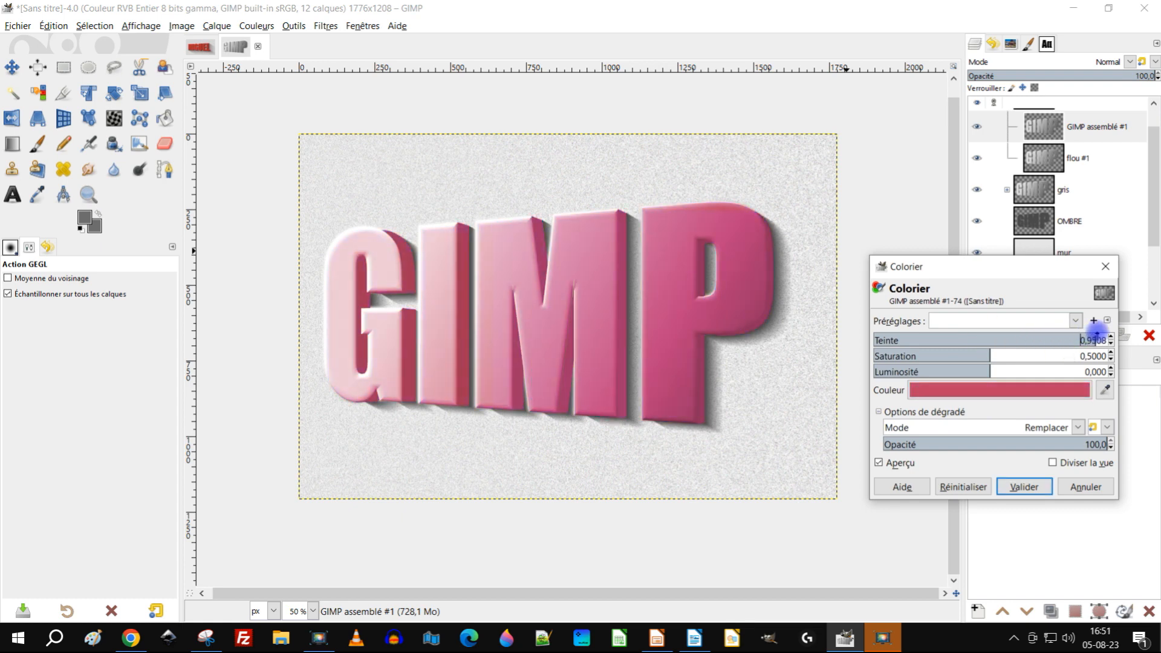
mouse_move(1095, 334)
left_mouse_down()
mouse_move(1024, 330)
mouse_move(1106, 331)
mouse_move(1074, 333)
left_mouse_up()
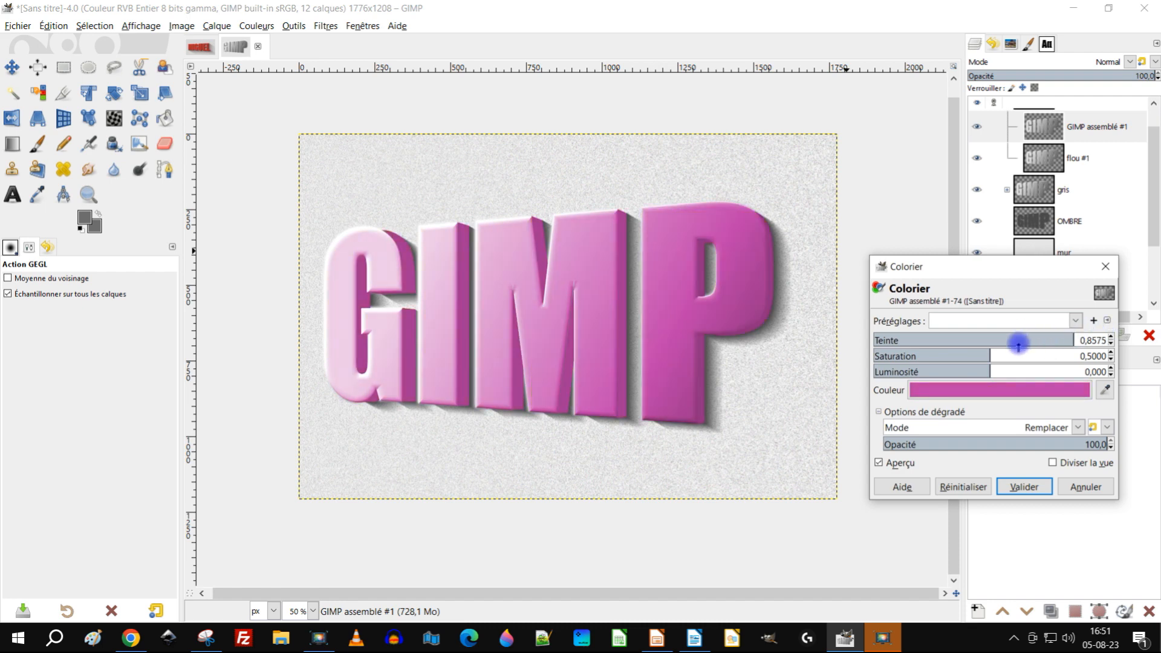
mouse_move(986, 371)
left_mouse_down()
mouse_move(960, 371)
mouse_move(996, 372)
left_mouse_up()
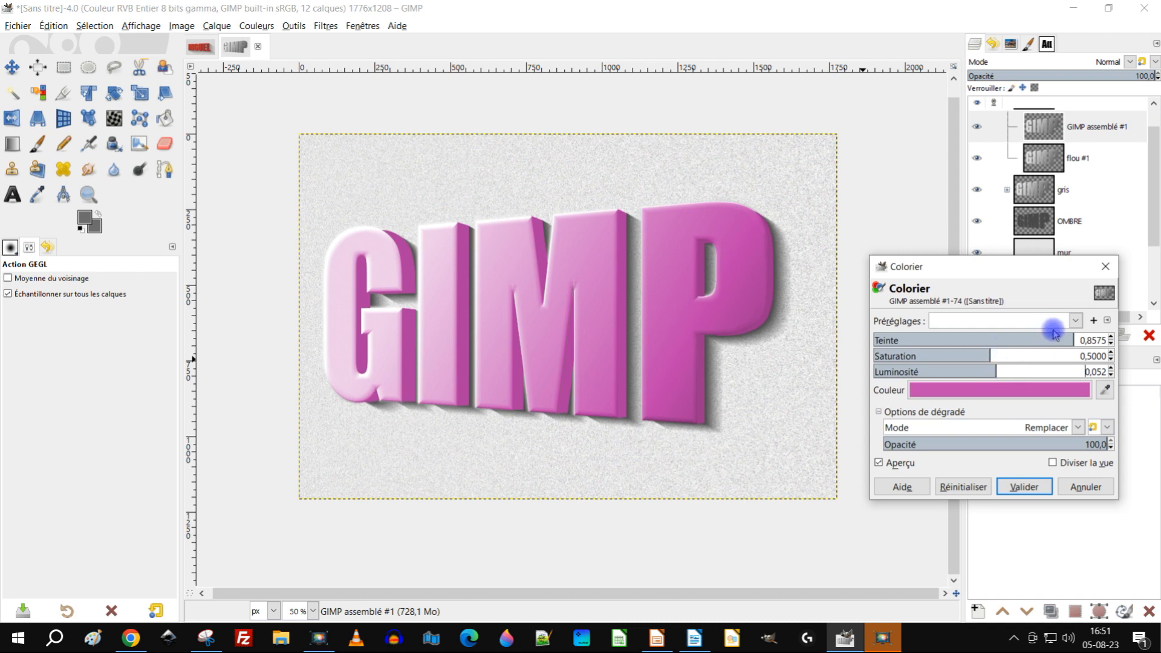
mouse_move(1090, 336)
left_mouse_down()
mouse_move(1052, 337)
mouse_move(1093, 341)
left_mouse_up()
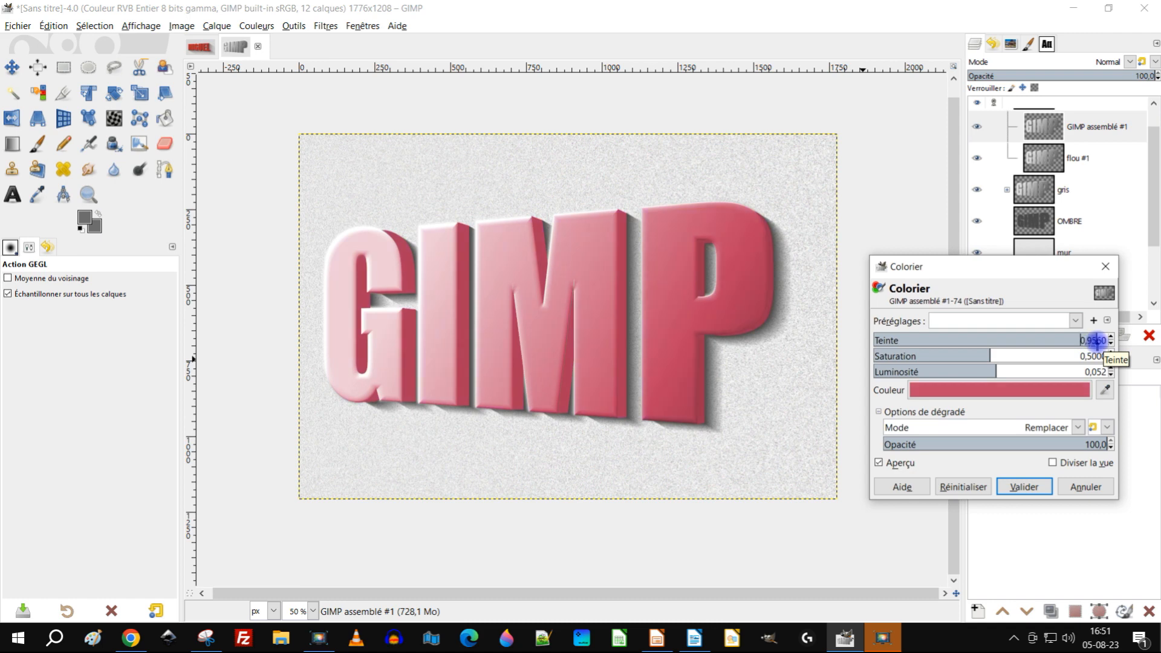
Set the colorize saturation to 0.5959 and lightness to -0.078, and apply it to the GIMP assemblé #1 layer
left_click(968, 371)
left_click_drag(968, 371, 1007, 369)
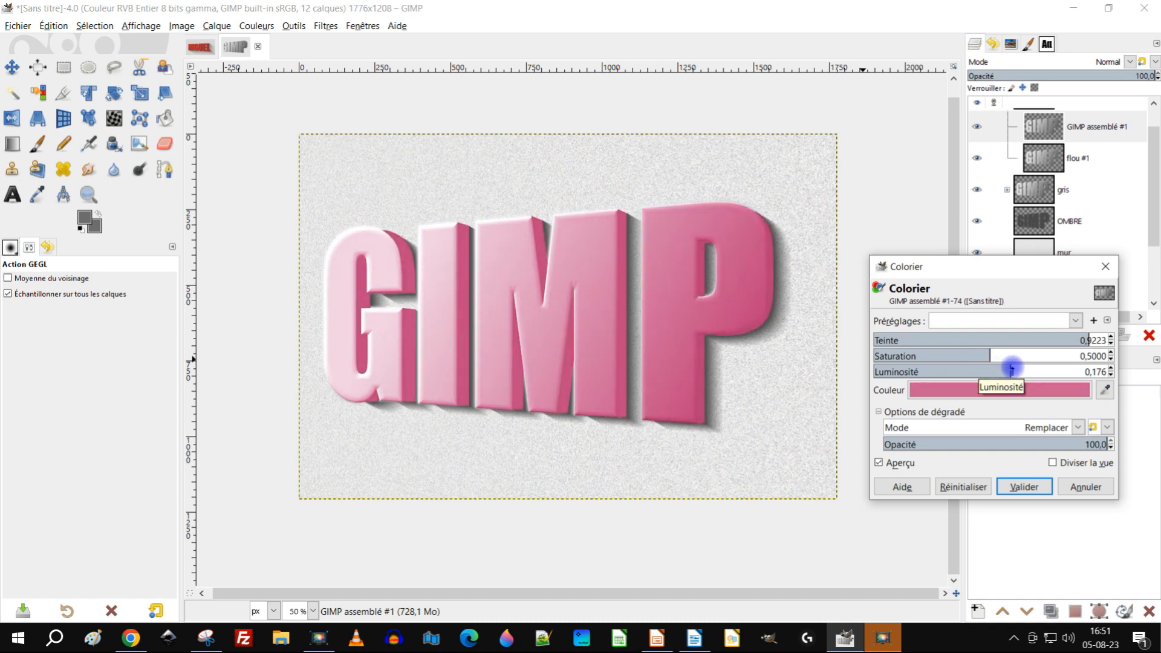
left_click_drag(1012, 368, 986, 369)
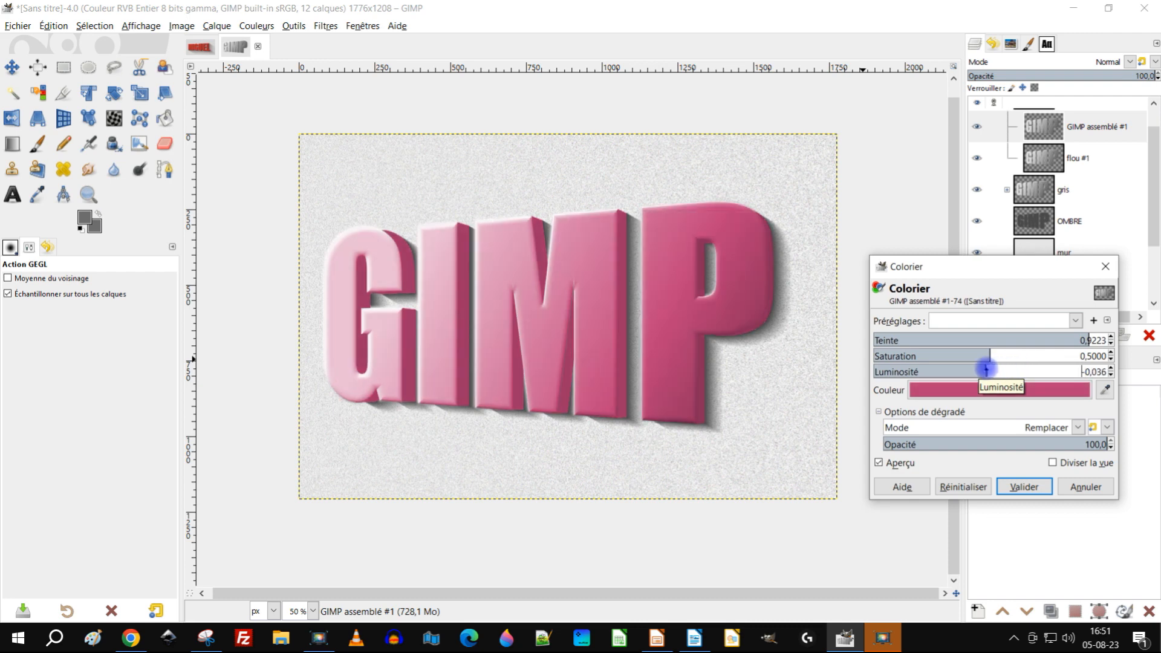
left_click(976, 354)
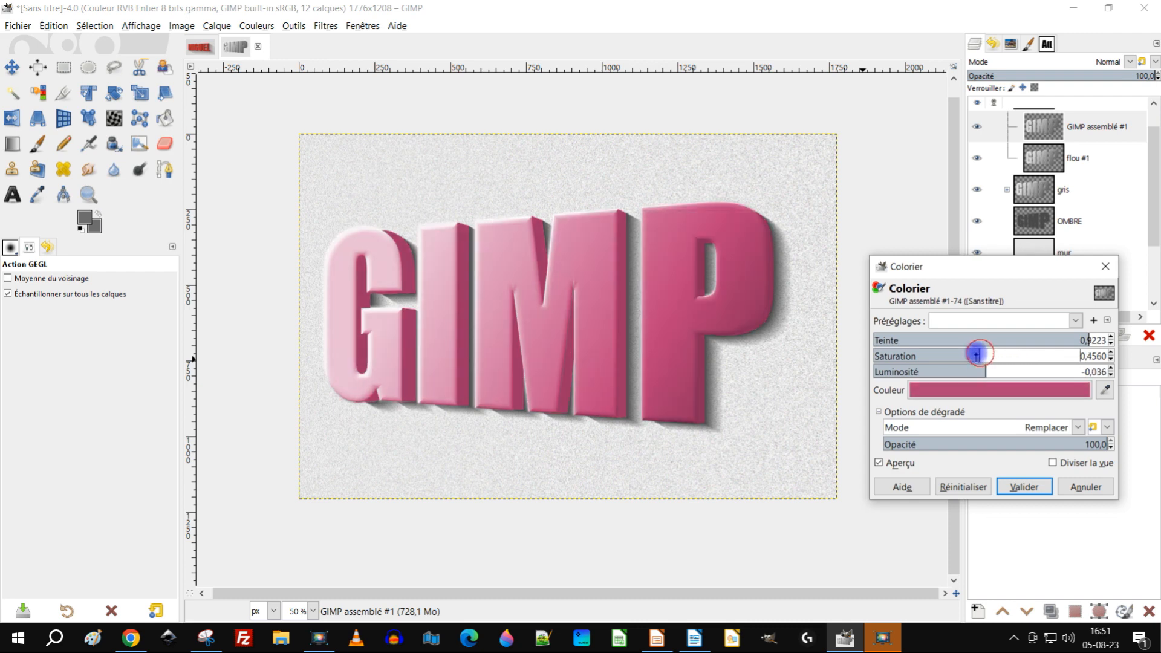
left_click_drag(969, 355, 1012, 354)
left_click(973, 371)
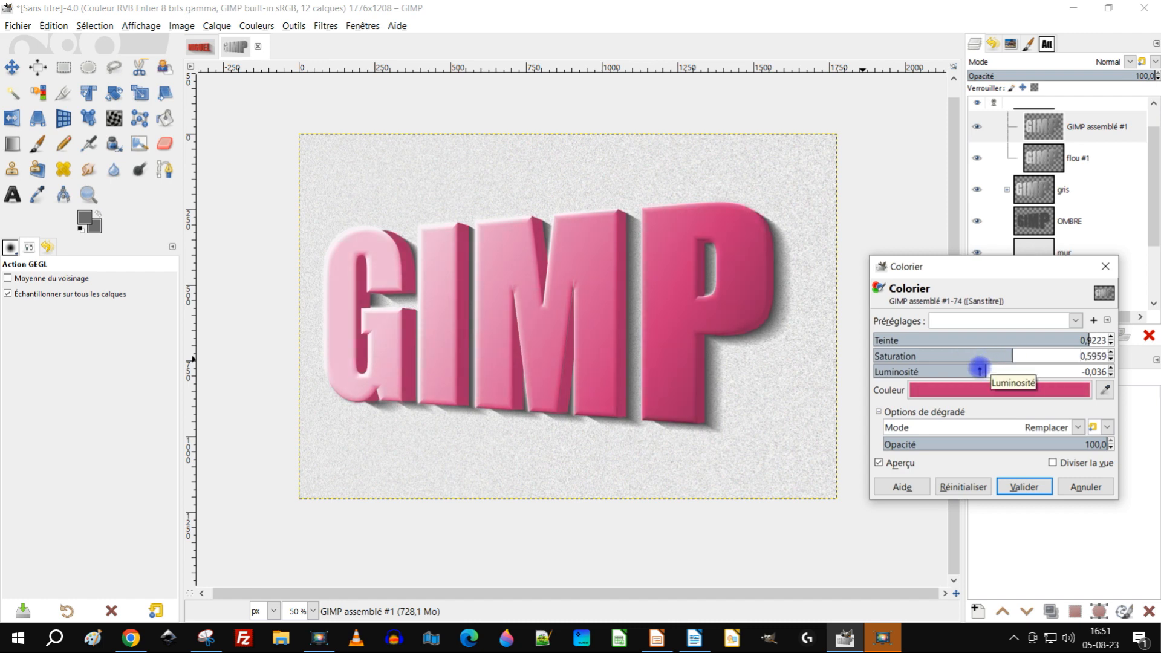
left_click_drag(972, 371, 980, 371)
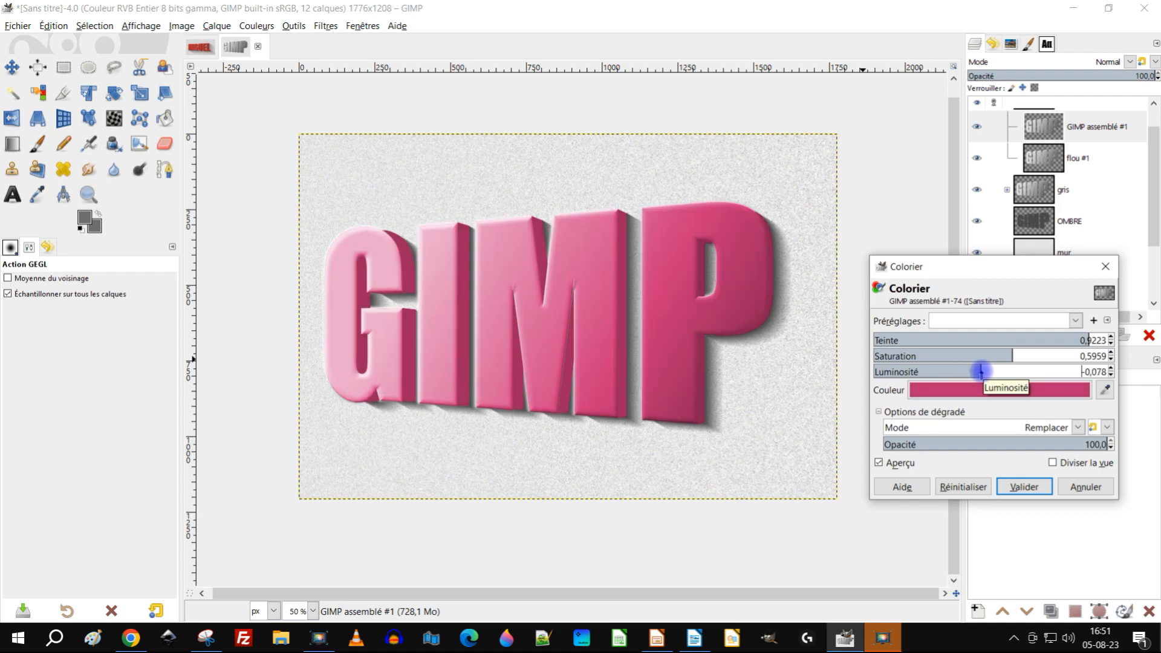
left_click(1021, 487)
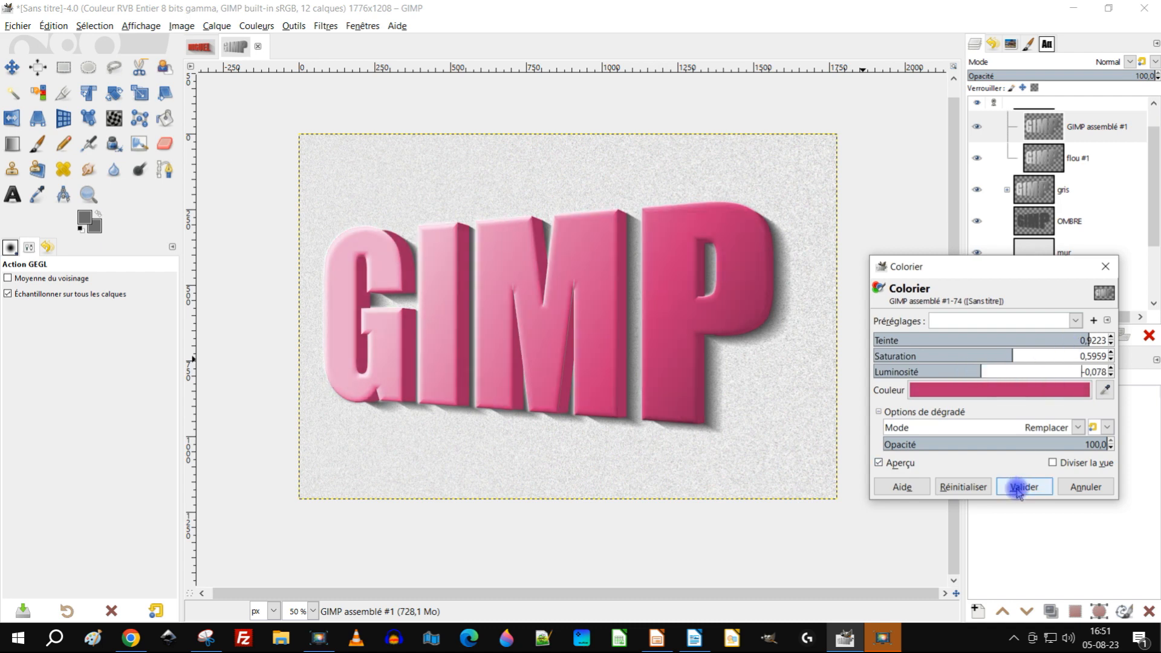
Colorize the flou #1 layer with the most recently used preset: hue 0.9223, saturation 0.5959, lightness -0.078
left_click(1048, 159)
scroll(1107, 204, "up", 1)
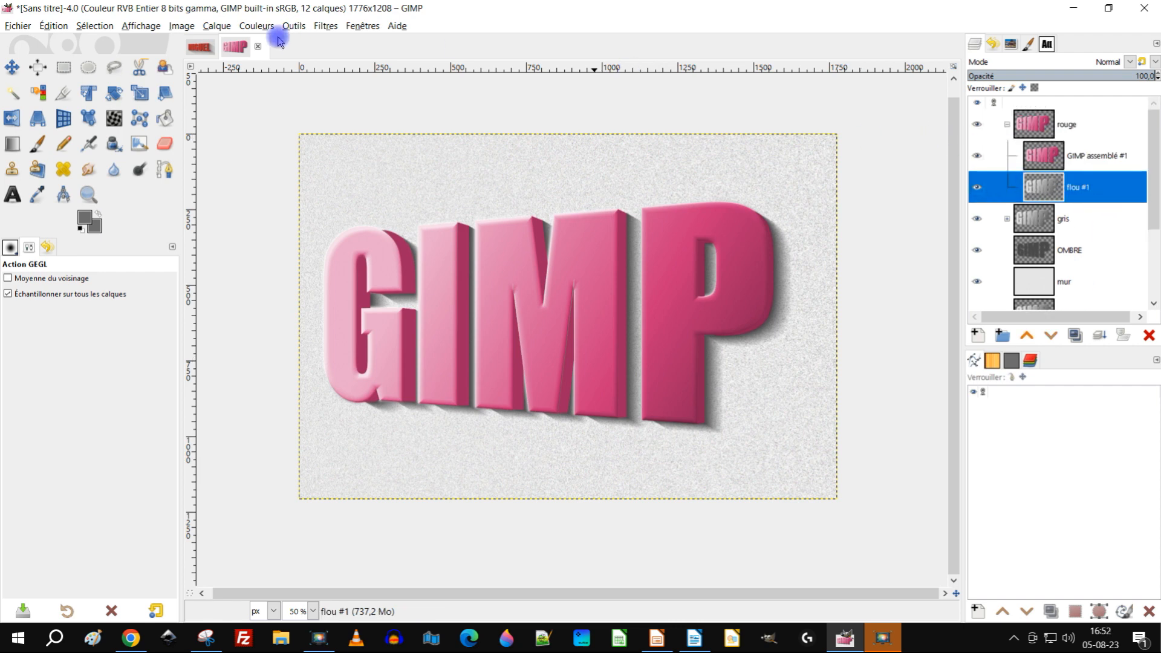
left_click(325, 27)
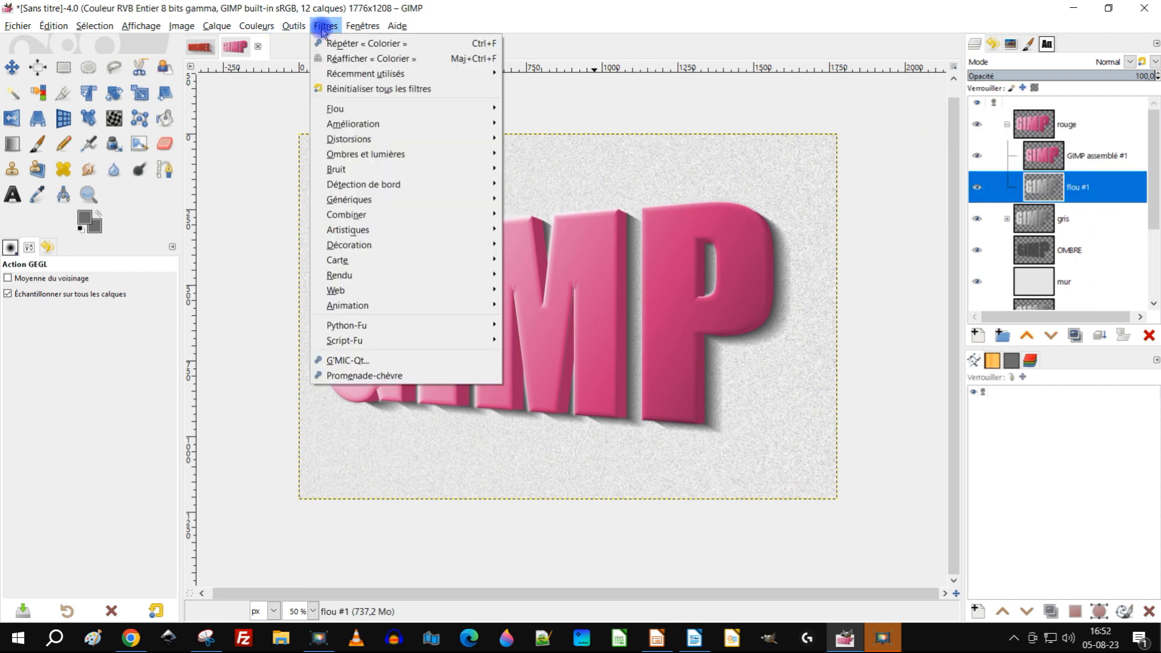
mouse_move(256, 25)
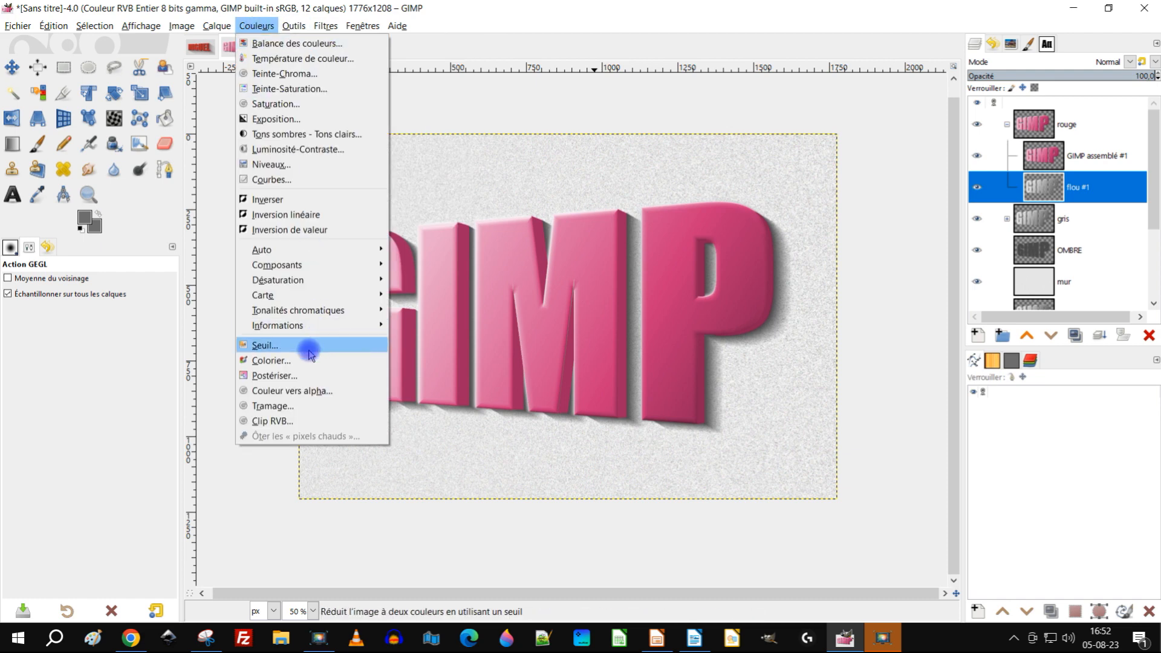
left_click(307, 359)
left_click(994, 320)
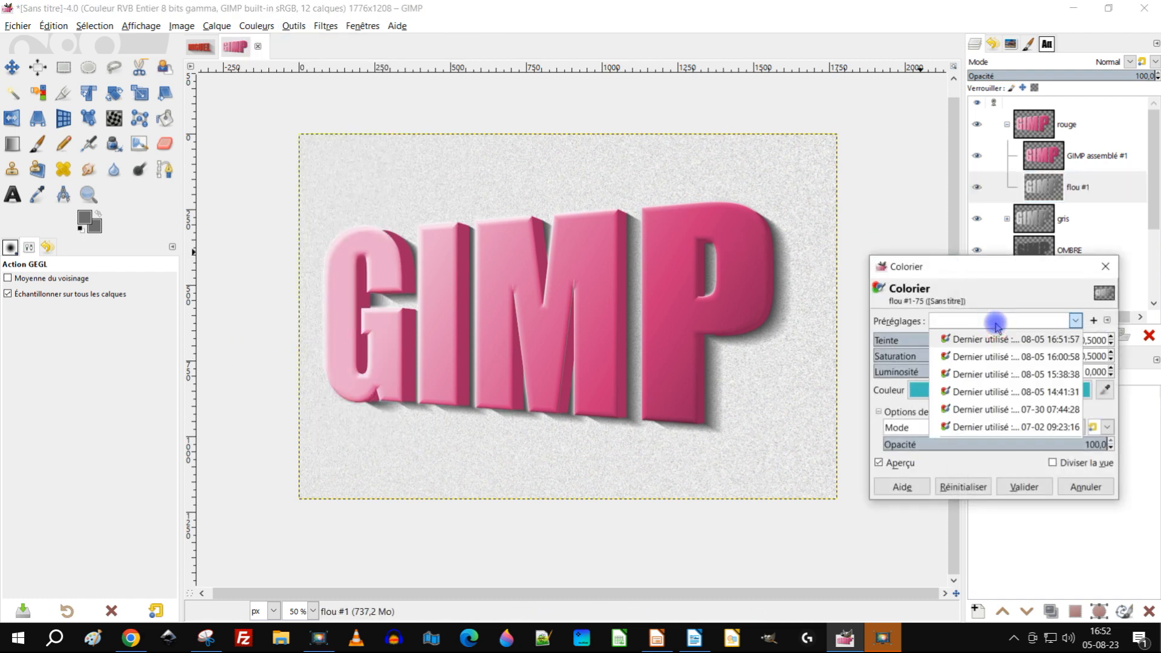
left_click(1000, 340)
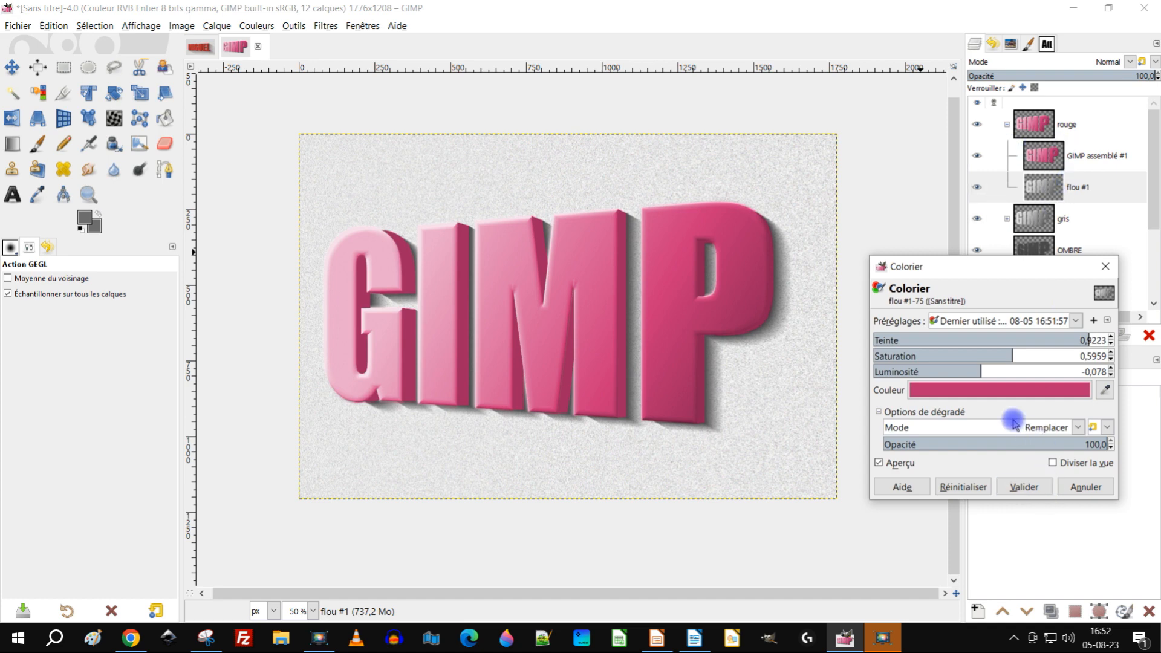
left_click(1031, 486)
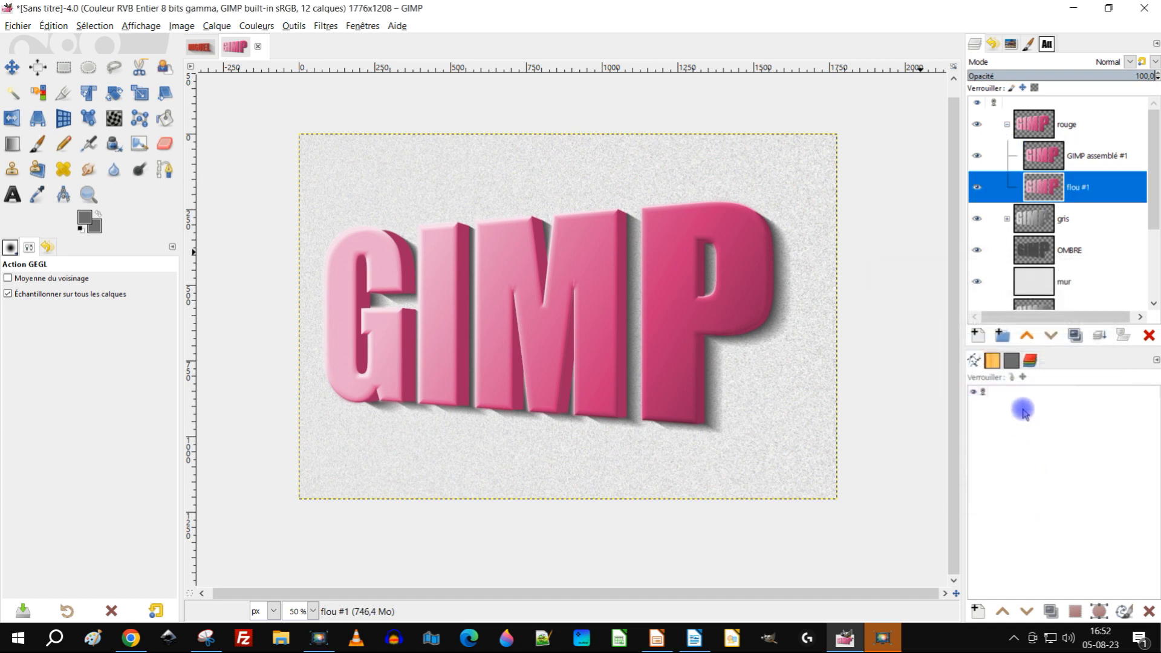
Duplicate the OMBRE layer and move the copy into the rouge group below flou #1
scroll(1066, 218, "down", 2)
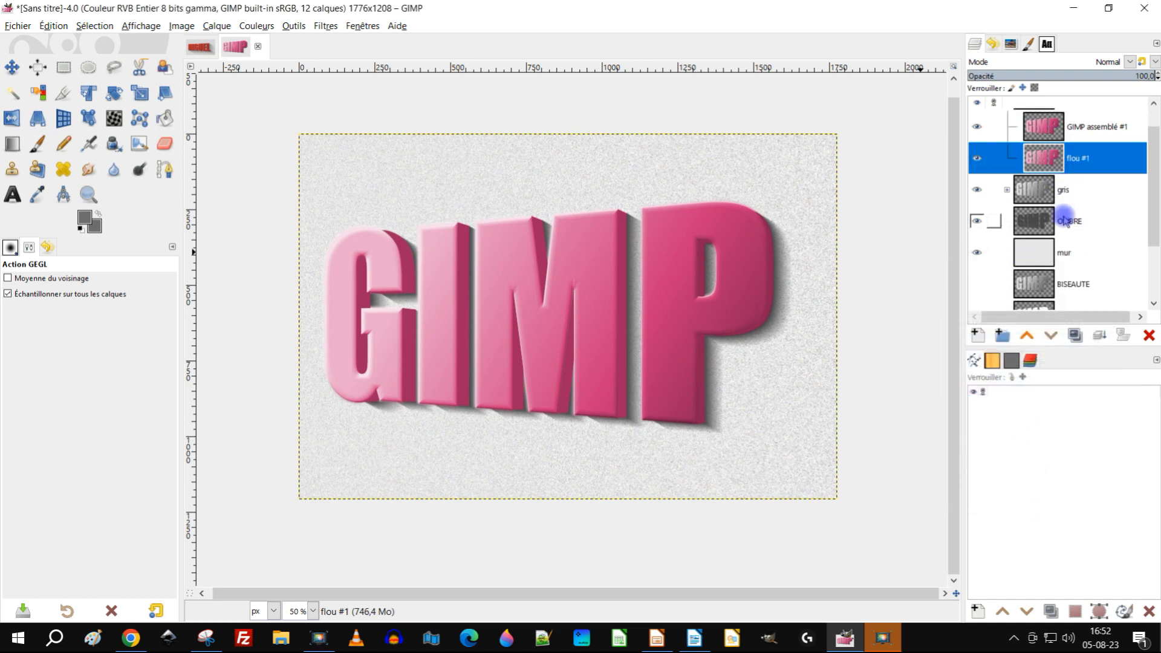
left_click(1032, 219)
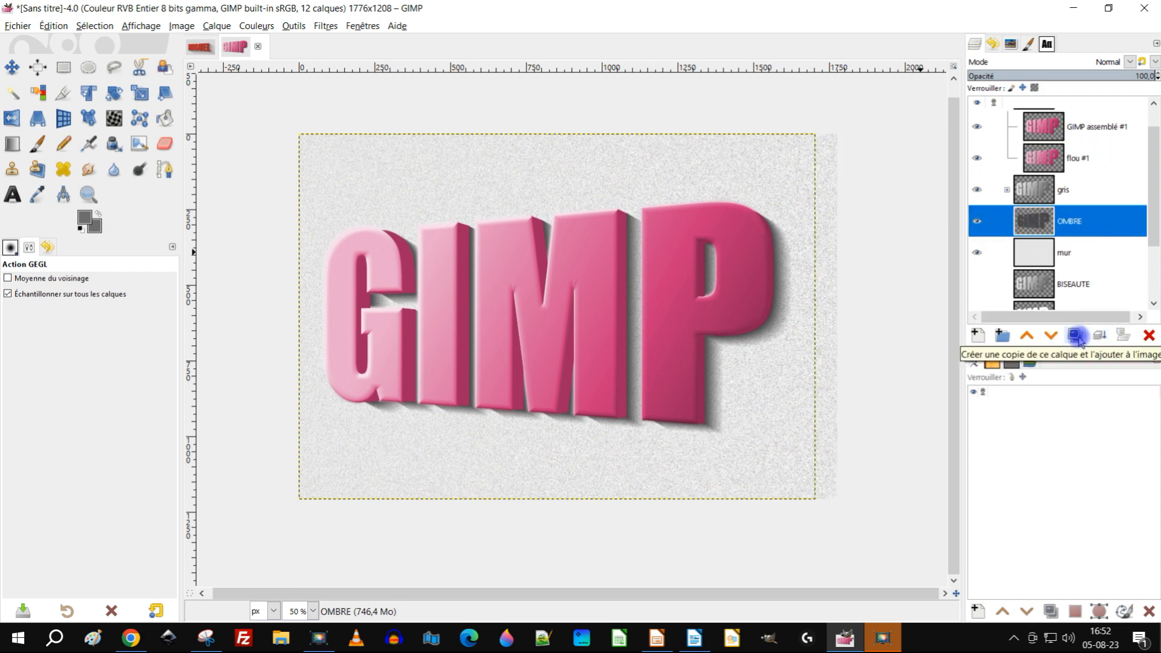
left_click(1099, 334)
left_click_drag(1044, 225, 1060, 171)
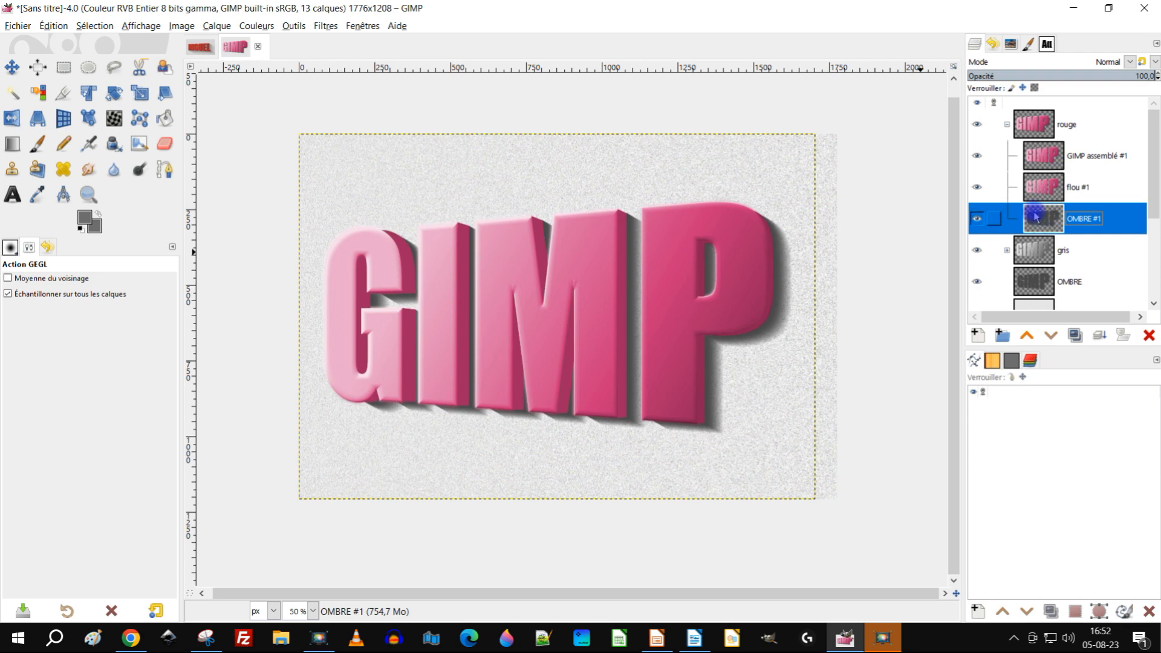
Colorize the OMBRE #1 layer with the most recently used preset, lowering the lightness to -0.109
left_click(250, 26)
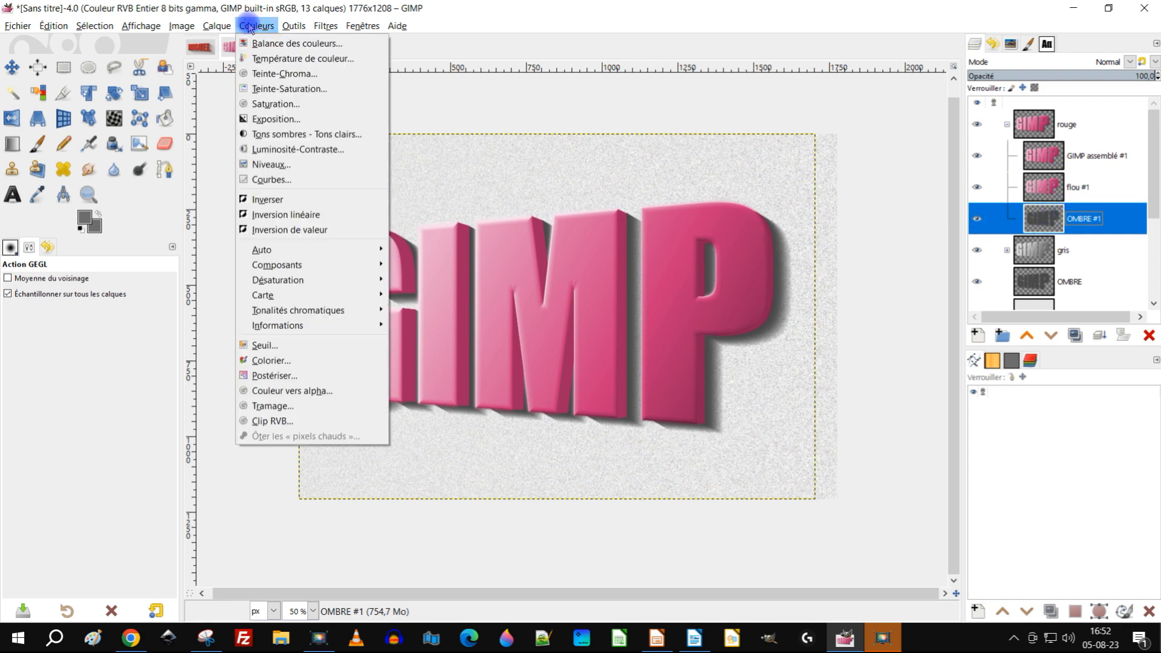
left_click(313, 361)
left_click(1055, 320)
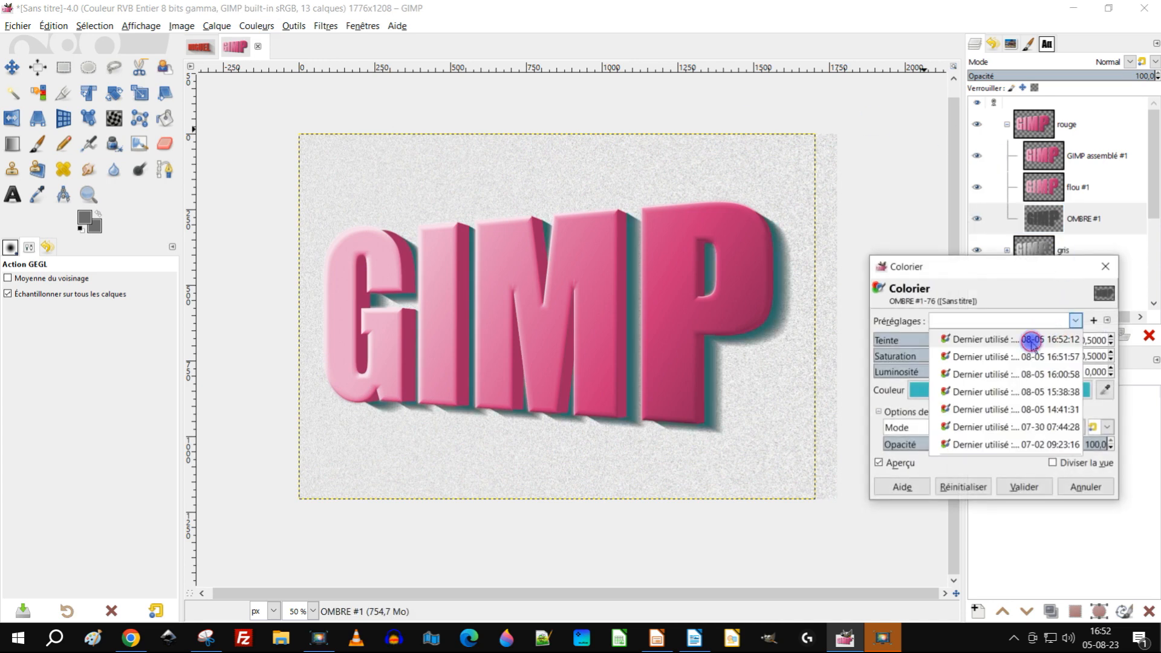
left_click(1031, 340)
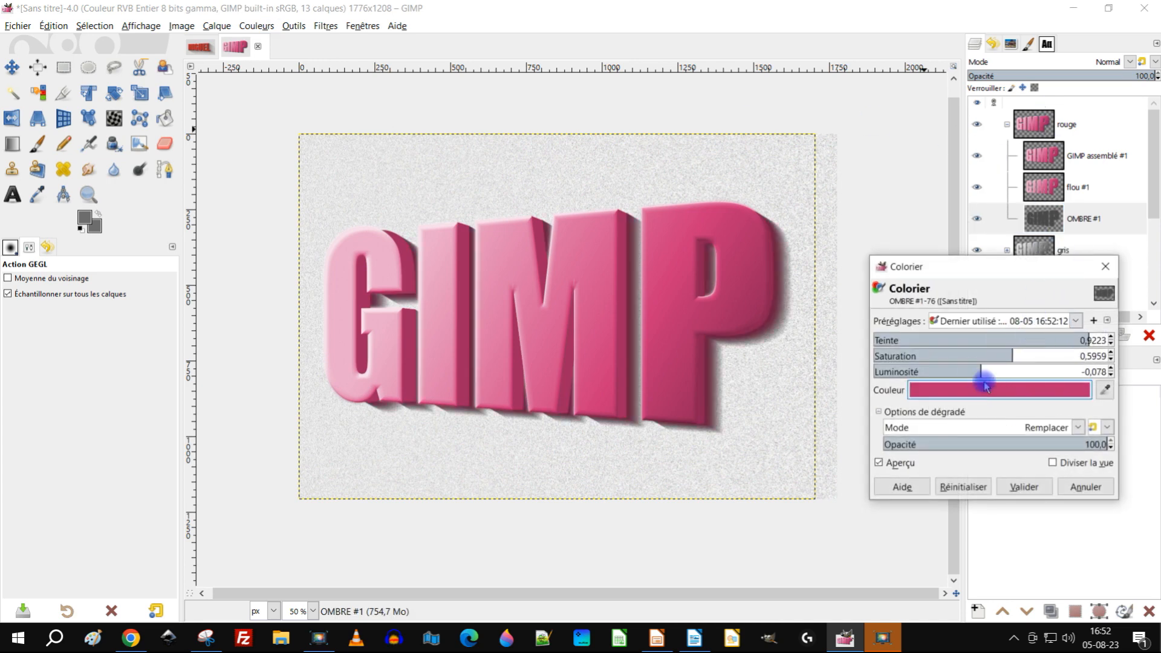
mouse_move(979, 368)
left_mouse_down()
mouse_move(967, 369)
mouse_move(996, 370)
mouse_move(956, 370)
mouse_move(977, 370)
left_mouse_up()
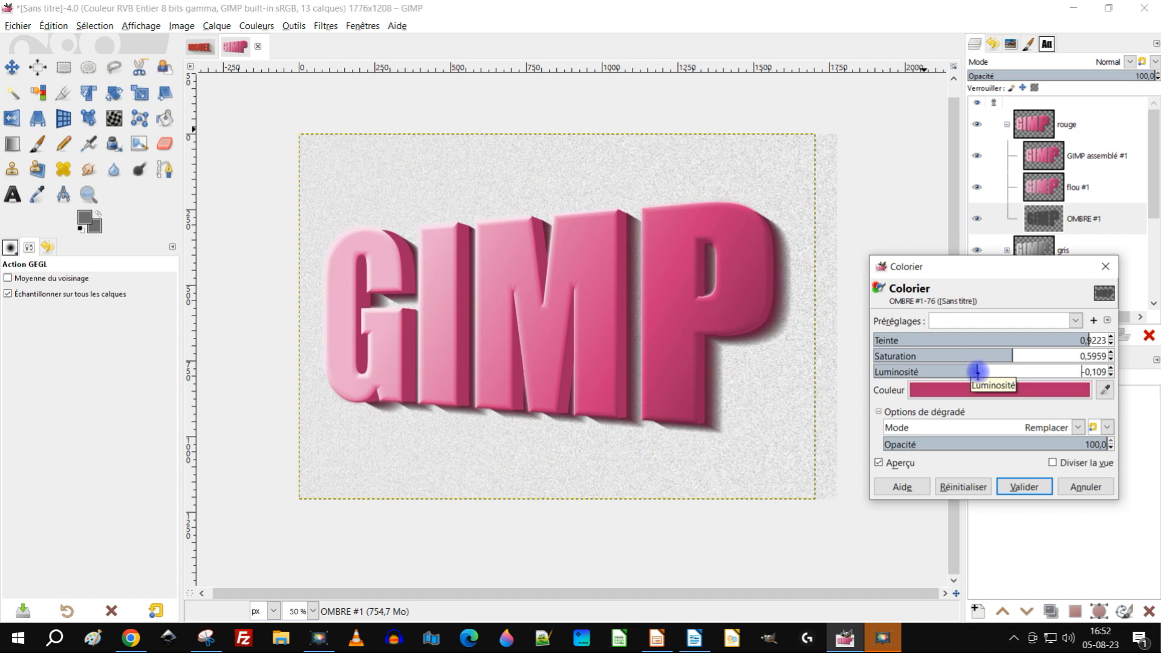
left_click(1023, 489)
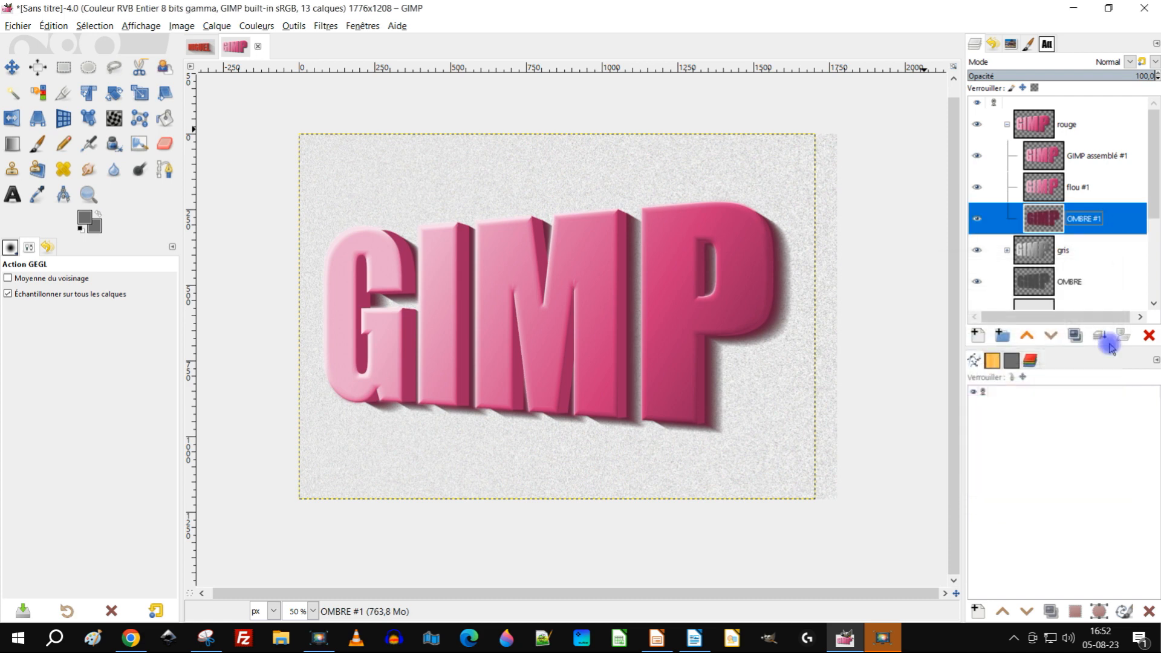
Collapse the rouge group, move the original OMBRE layer into the gris group and collapse that group too
left_click(1006, 124)
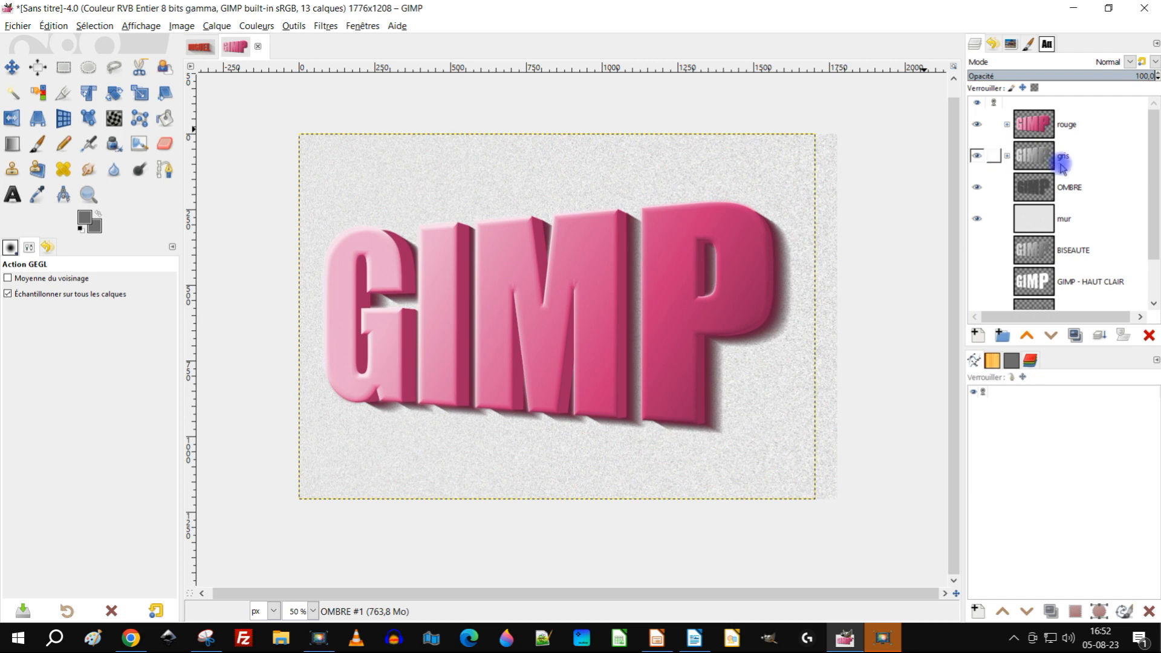
left_click(1036, 184)
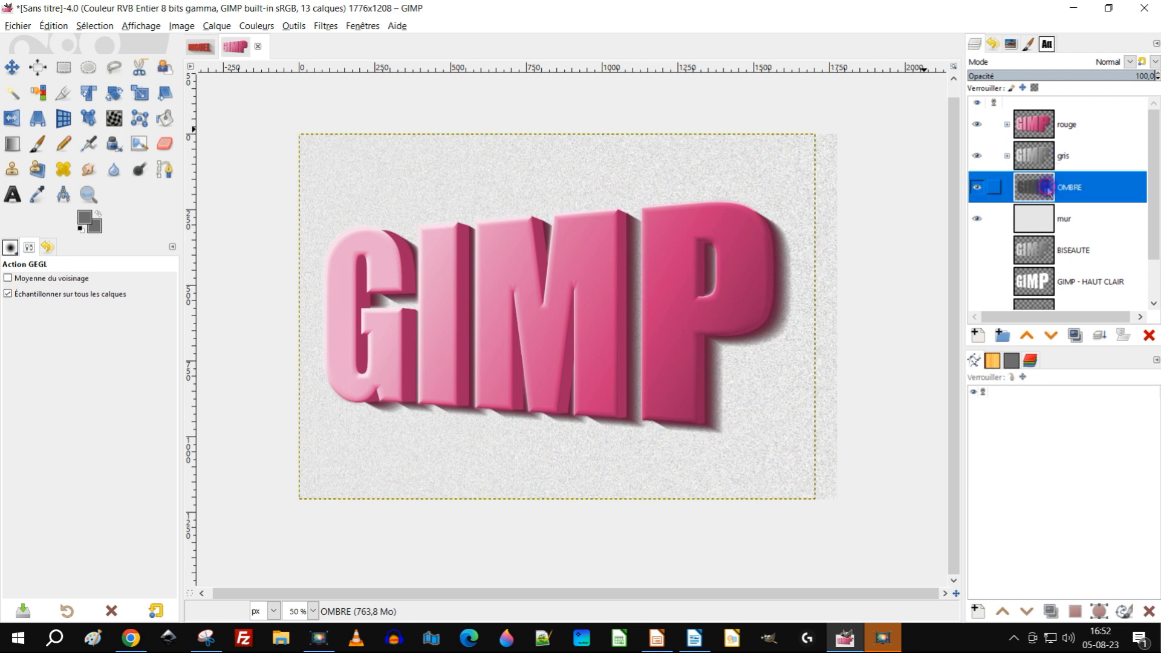
left_click(1007, 156)
left_click_drag(1035, 249, 1052, 239)
left_click(1004, 158)
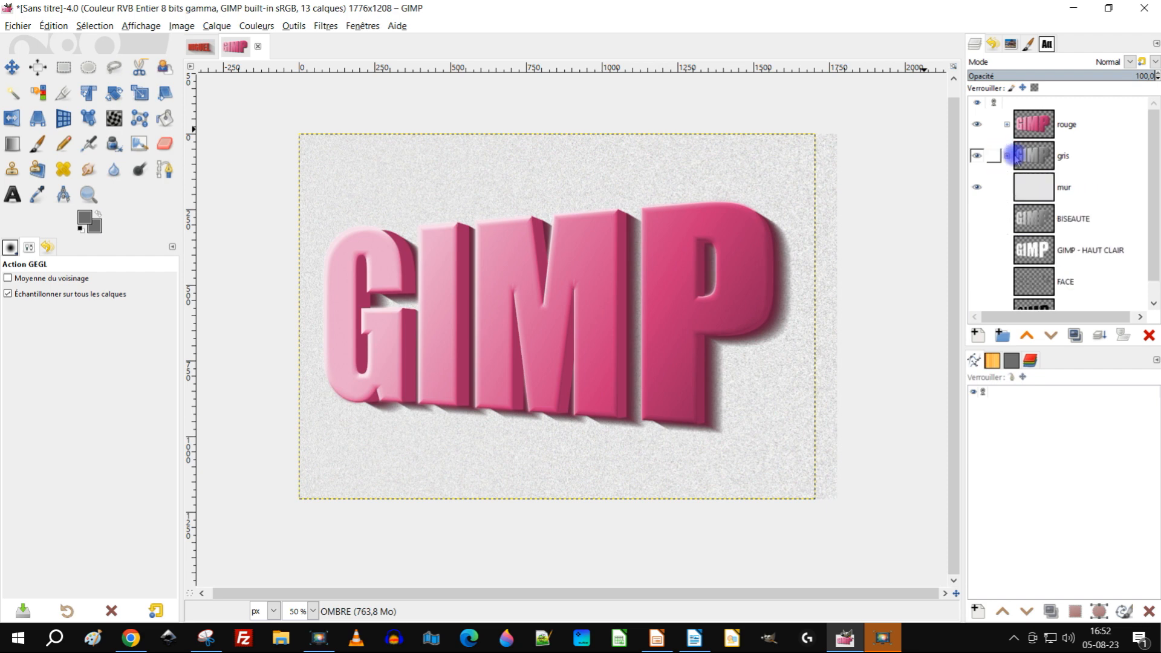
Compare the red and grey lettering by toggling the visibility of the rouge and gris groups, leaving both hidden
left_click(975, 123)
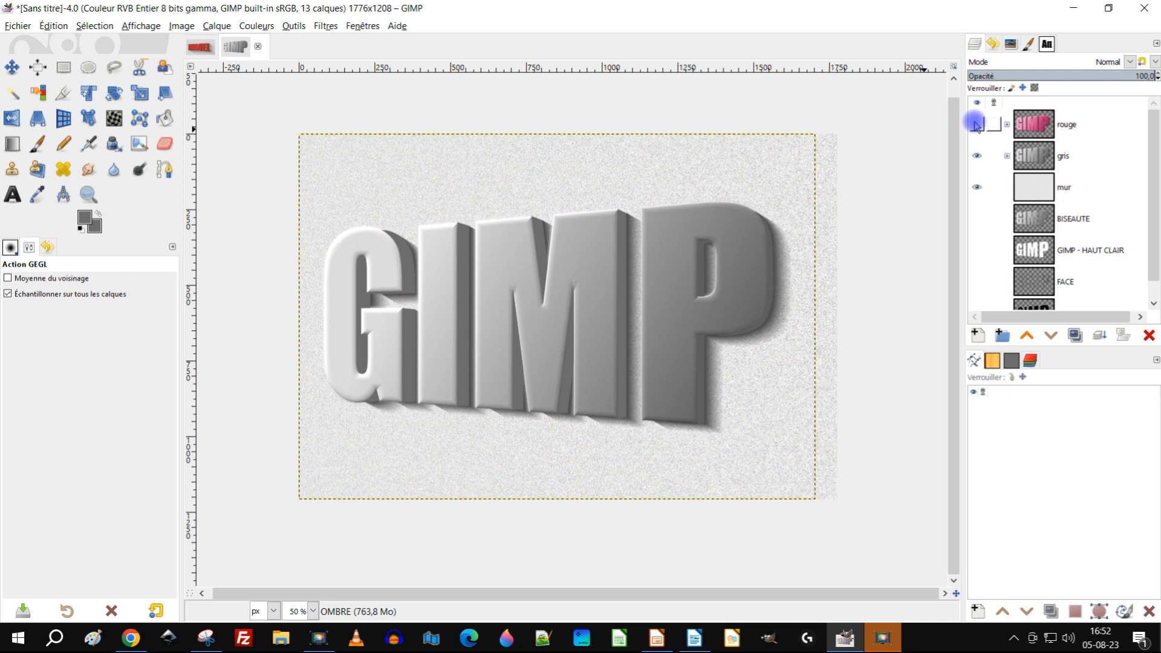
left_click(975, 124)
left_click(974, 156)
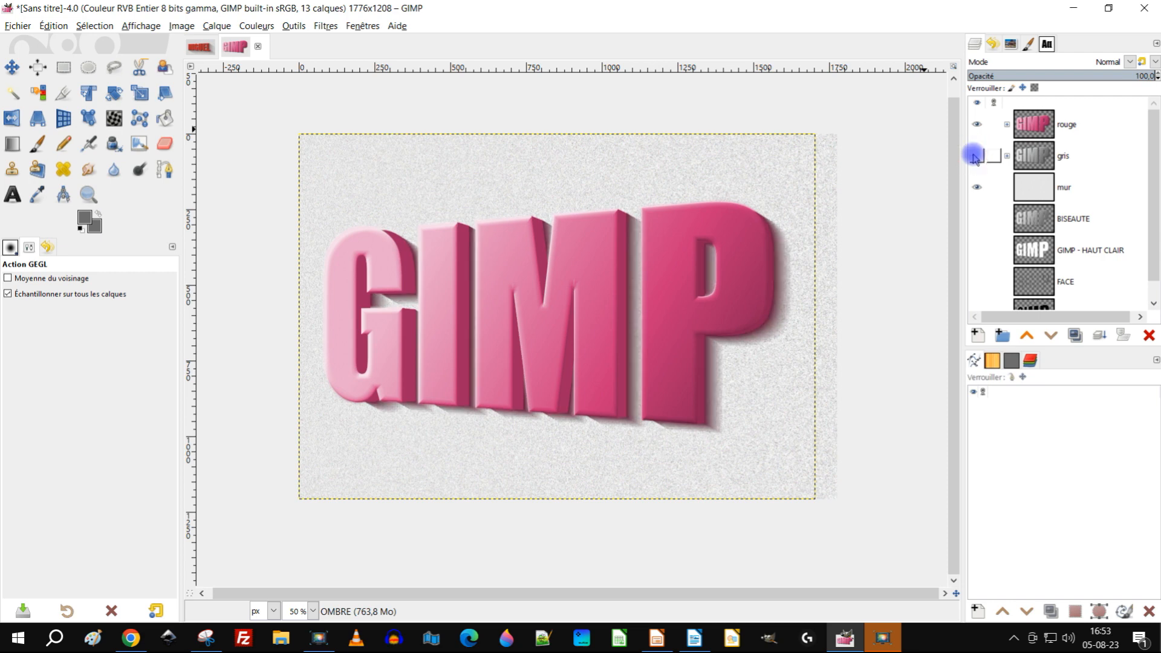
left_click(974, 124)
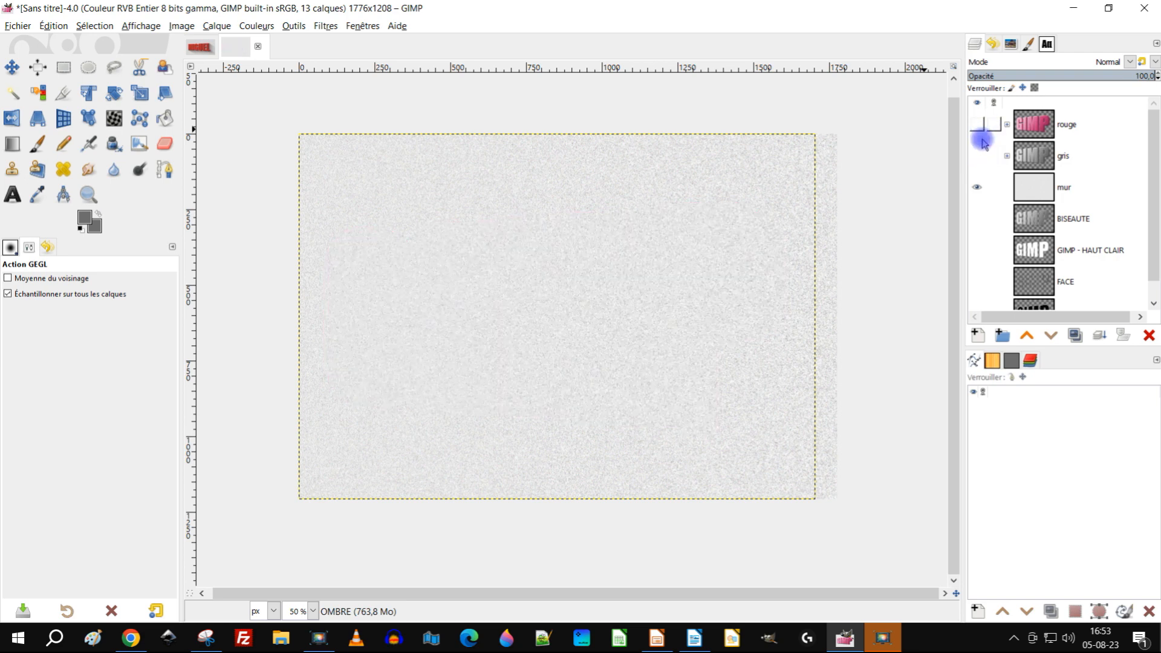
Preview the grey lettering, hide the gris group again and make the rouge group visible
left_click(977, 156)
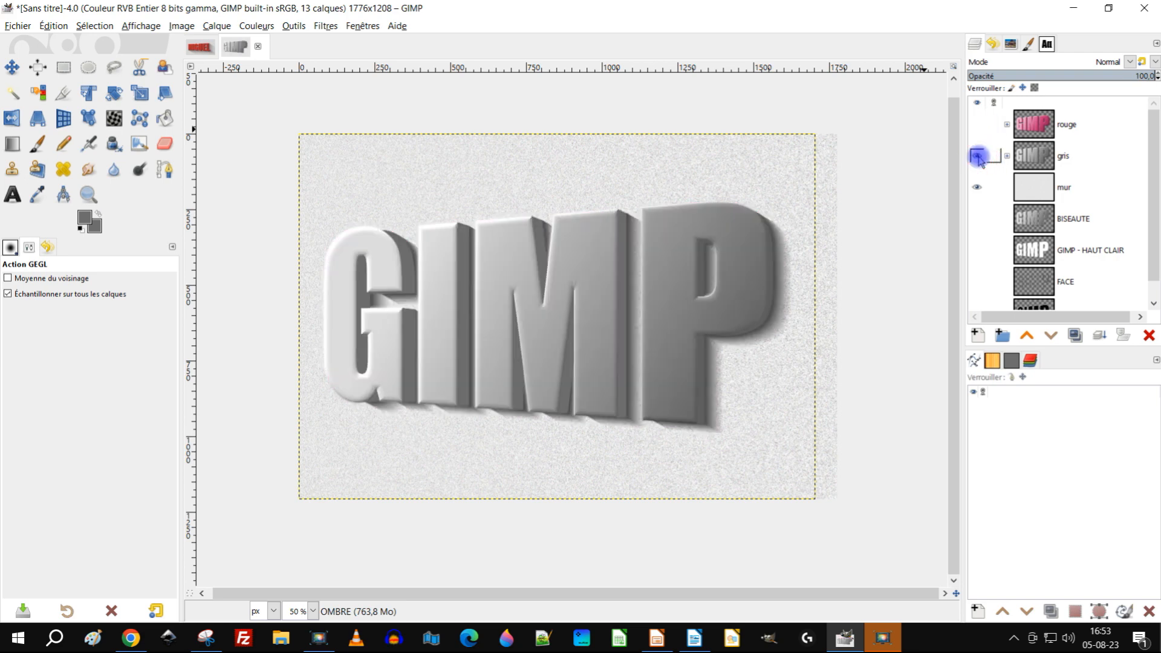
left_click(978, 157)
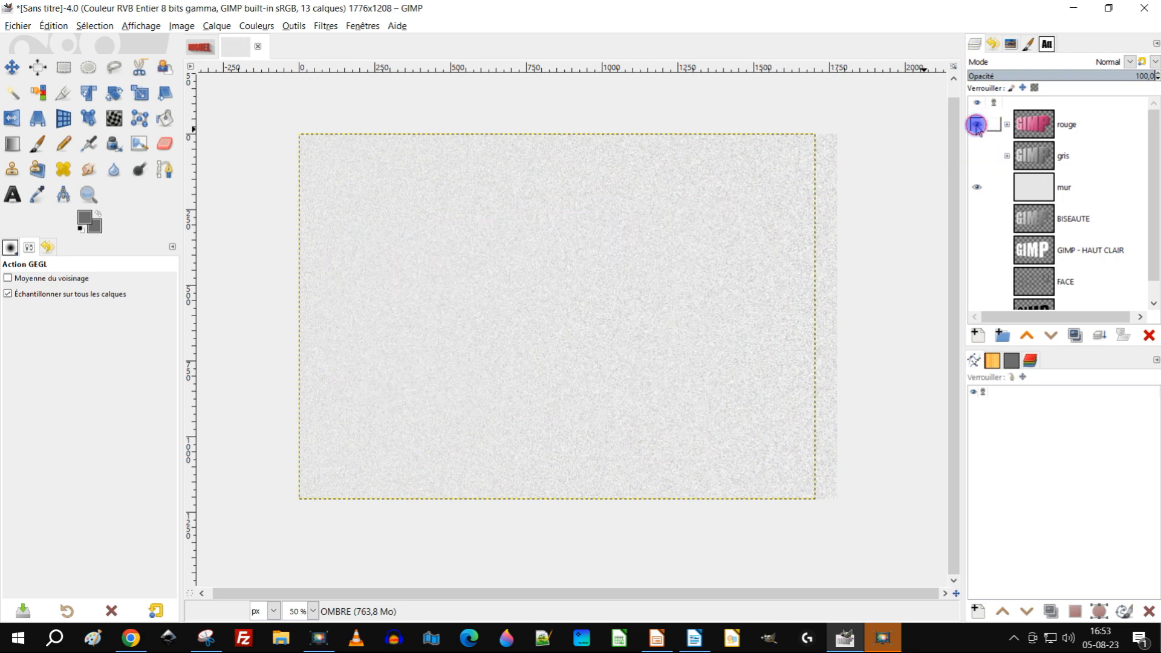
left_click(976, 124)
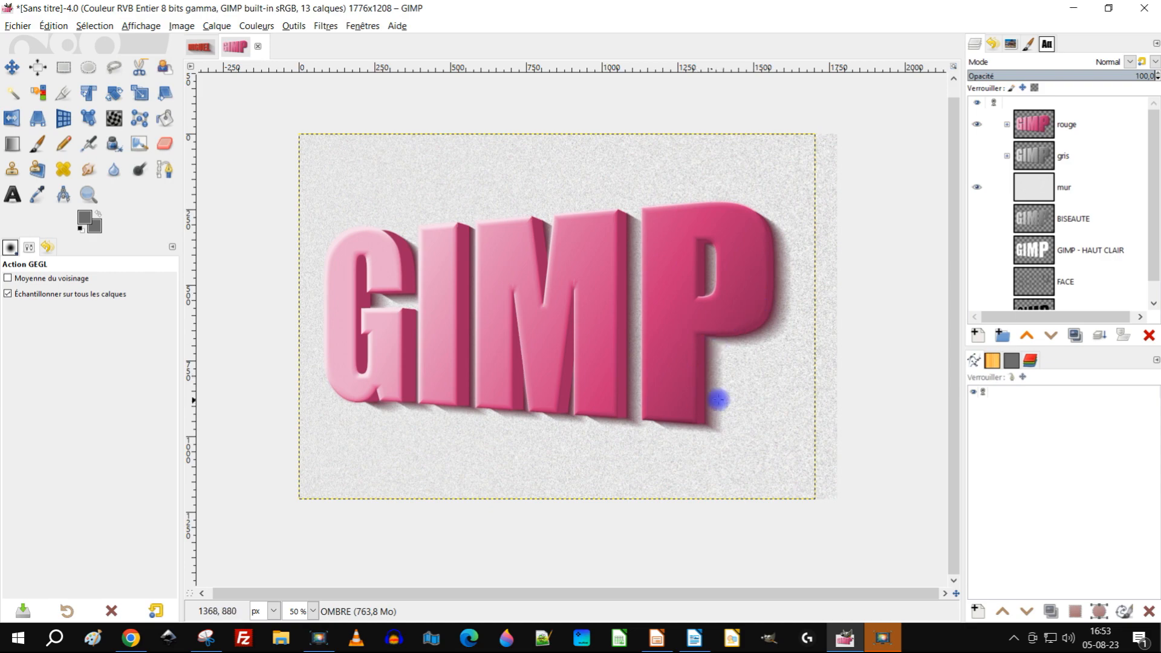
Resize the rouge layer group to the image dimensions
scroll(780, 381, "up", 1)
right_click(1037, 124)
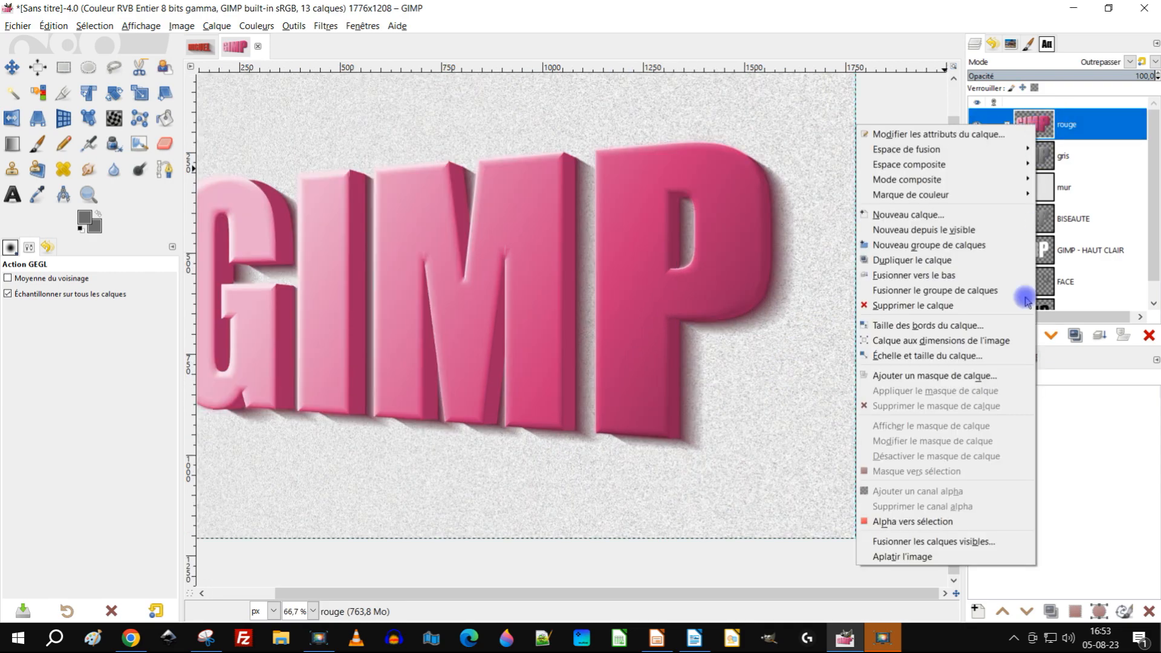
left_click(943, 340)
scroll(665, 247, "down", 1)
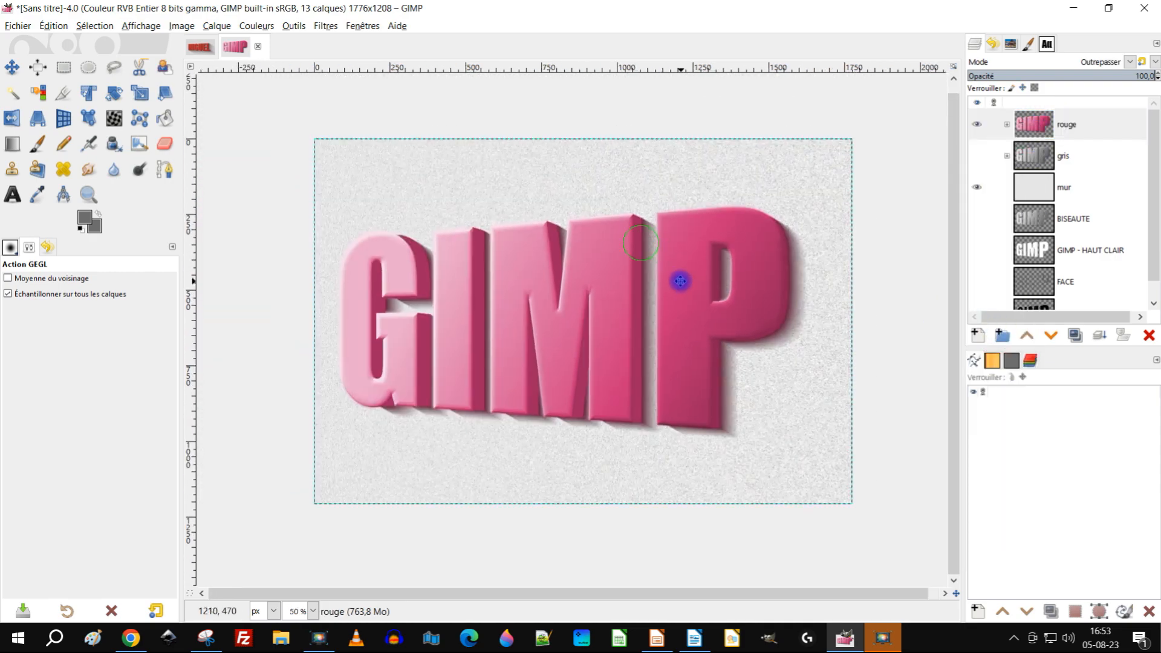
scroll(668, 267, "up", 1)
scroll(776, 248, "down", 1)
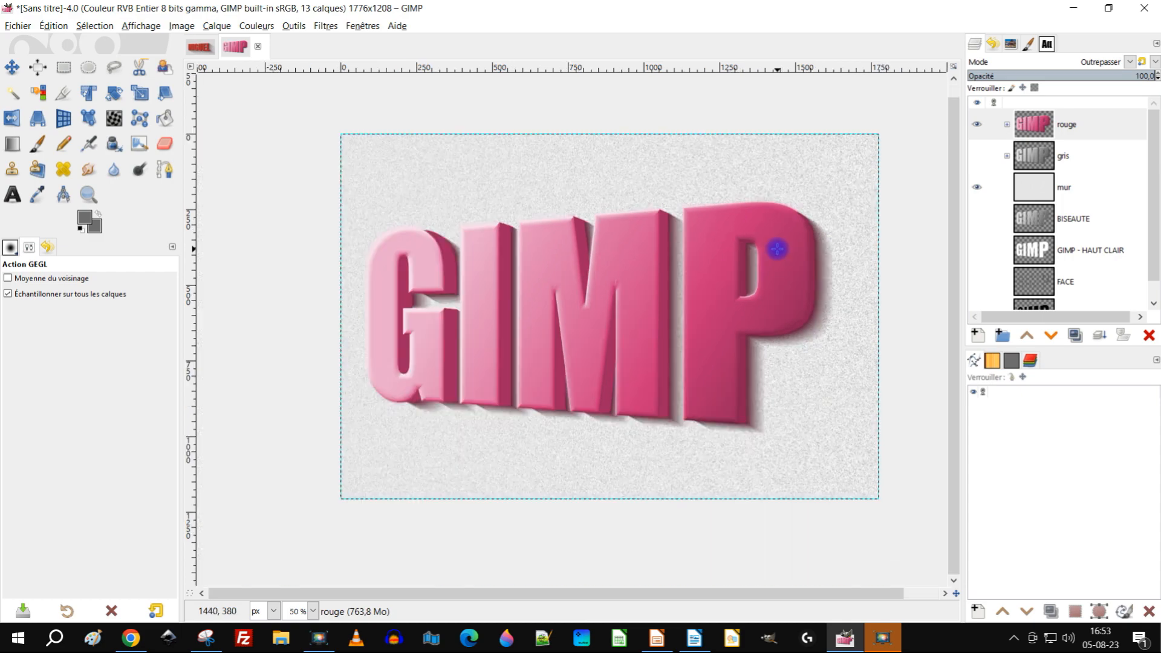
left_click_drag(813, 261, 800, 259)
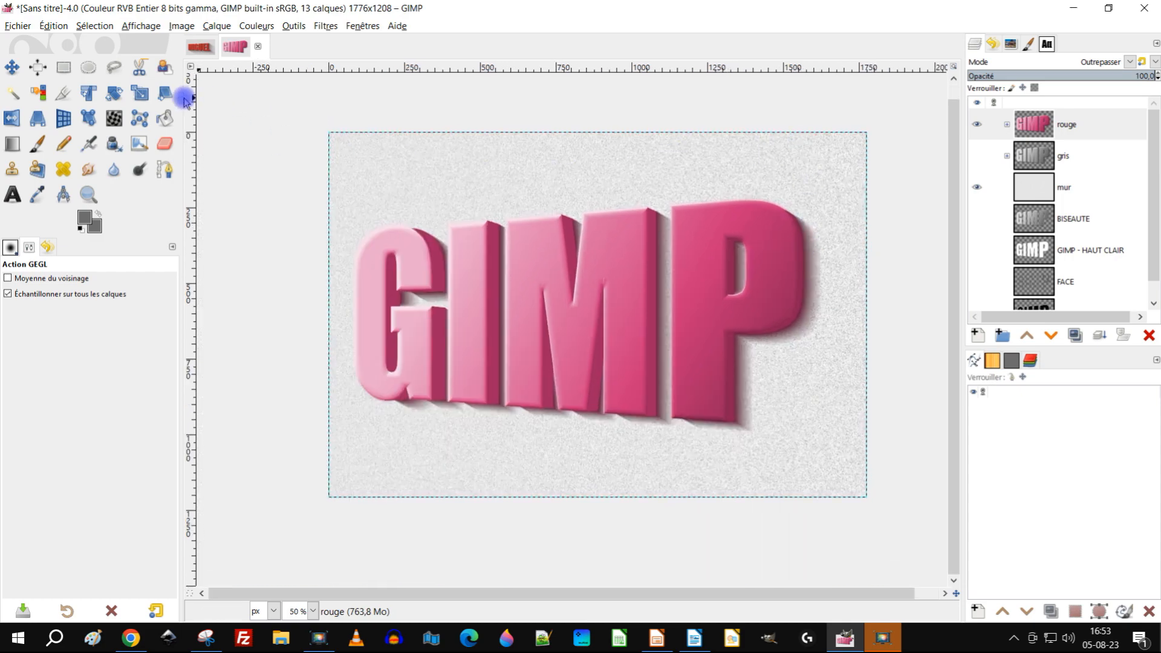
left_click(89, 193)
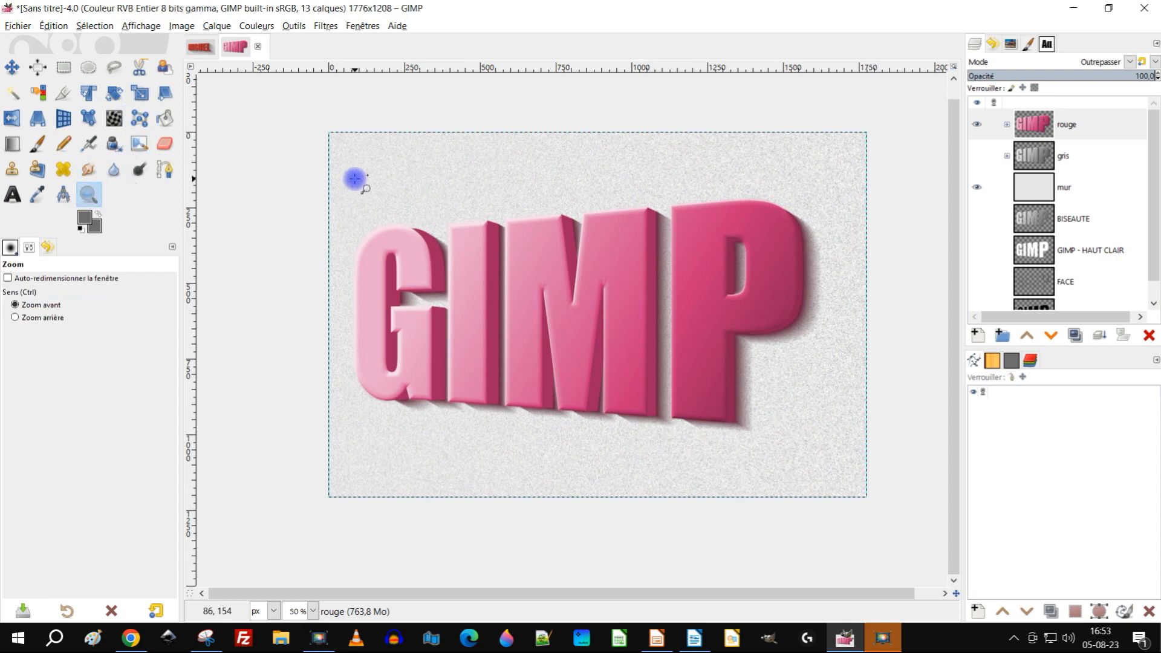
left_click_drag(325, 130, 875, 508)
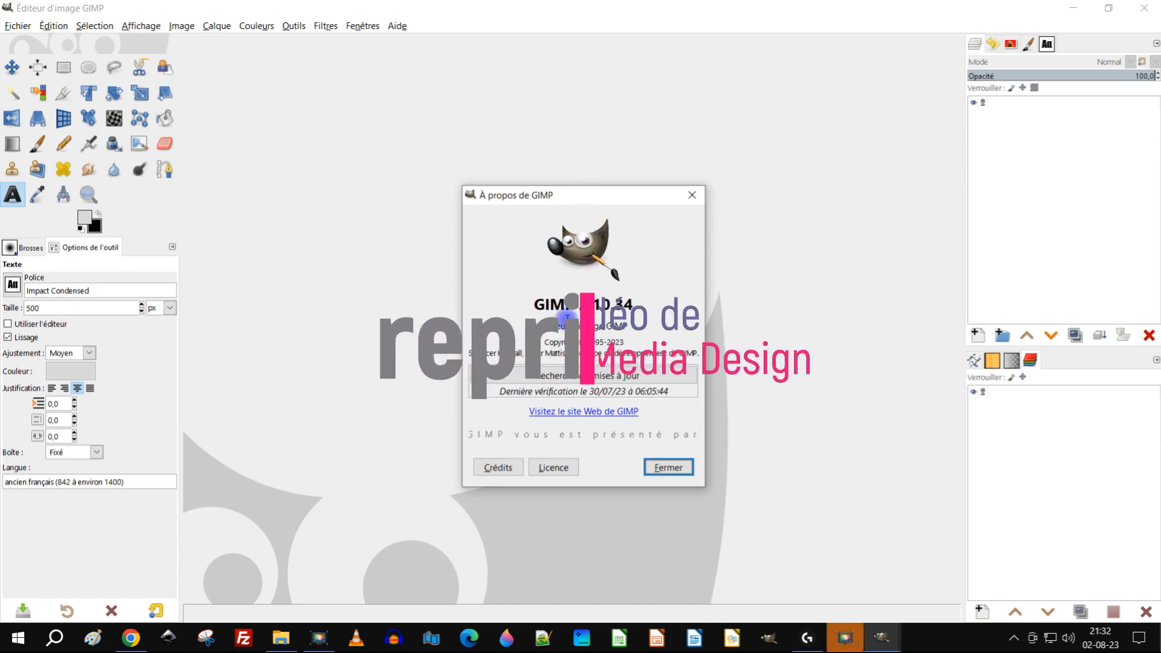
Check the version in the About GIMP dialog, close it and bring up the reference video in Chrome
left_click_drag(527, 304, 670, 304)
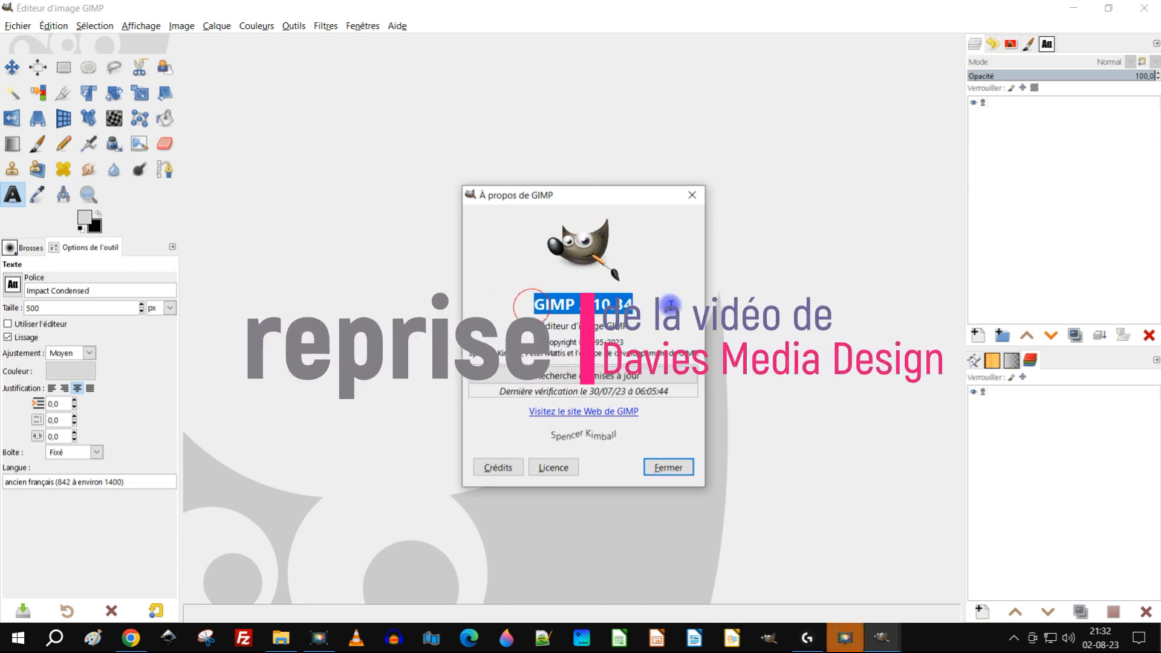
left_click(690, 194)
left_click(1067, 8)
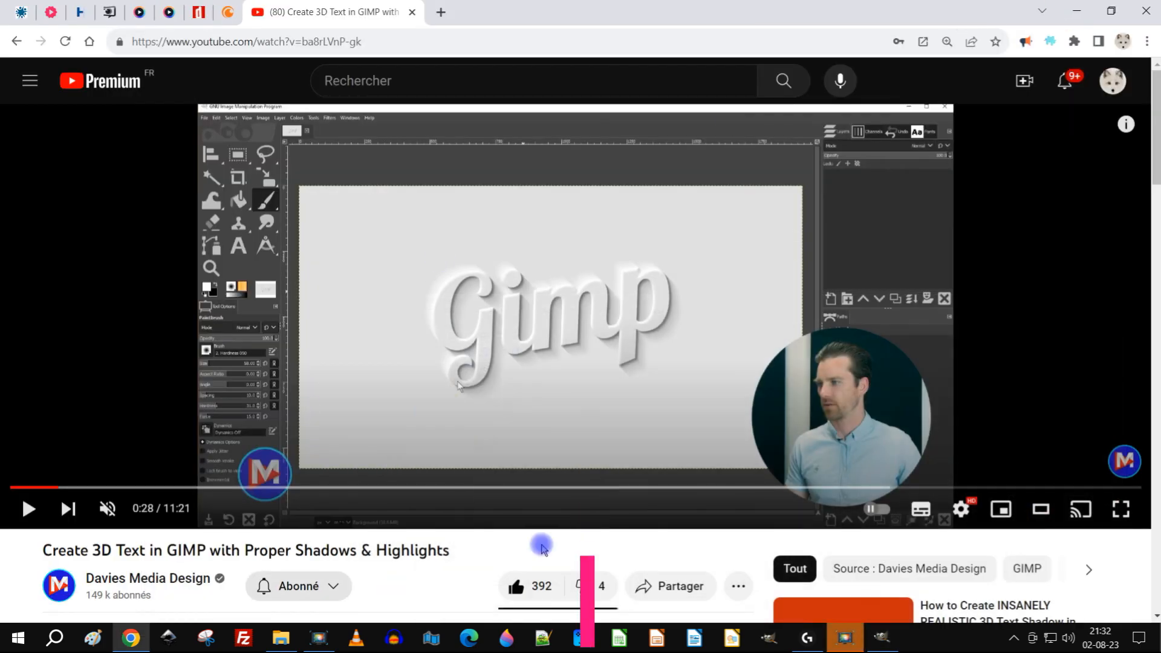
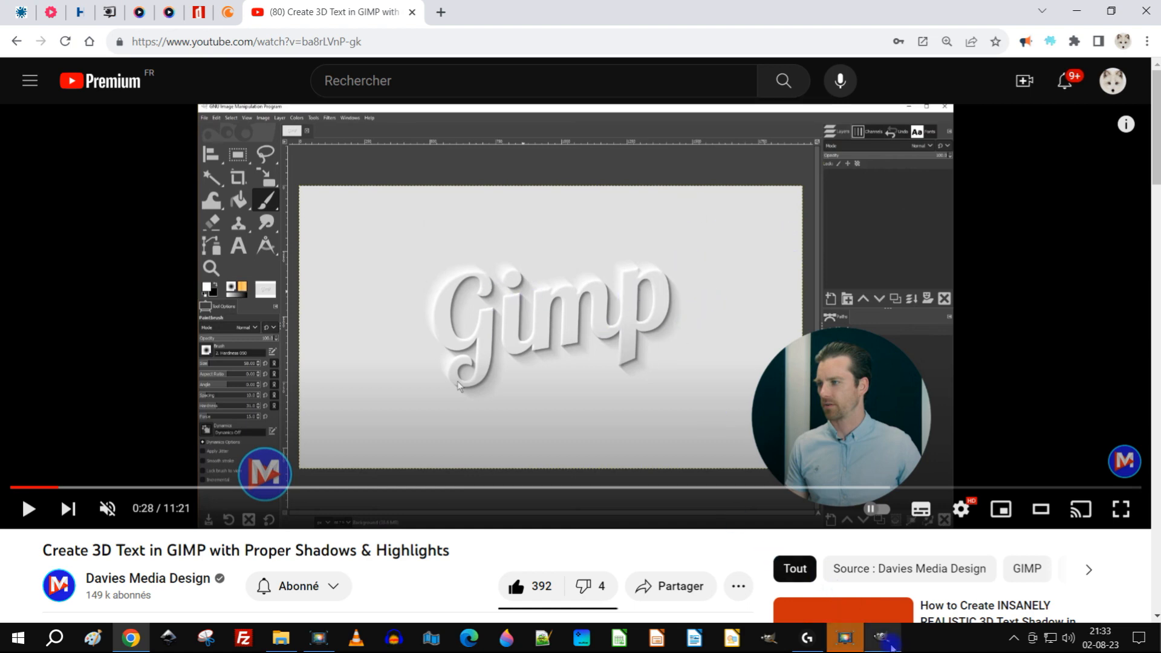
Switch back to GIMP and set up a new 1920 × 1080 px image filled with the foreground colour
mouse_move(888, 645)
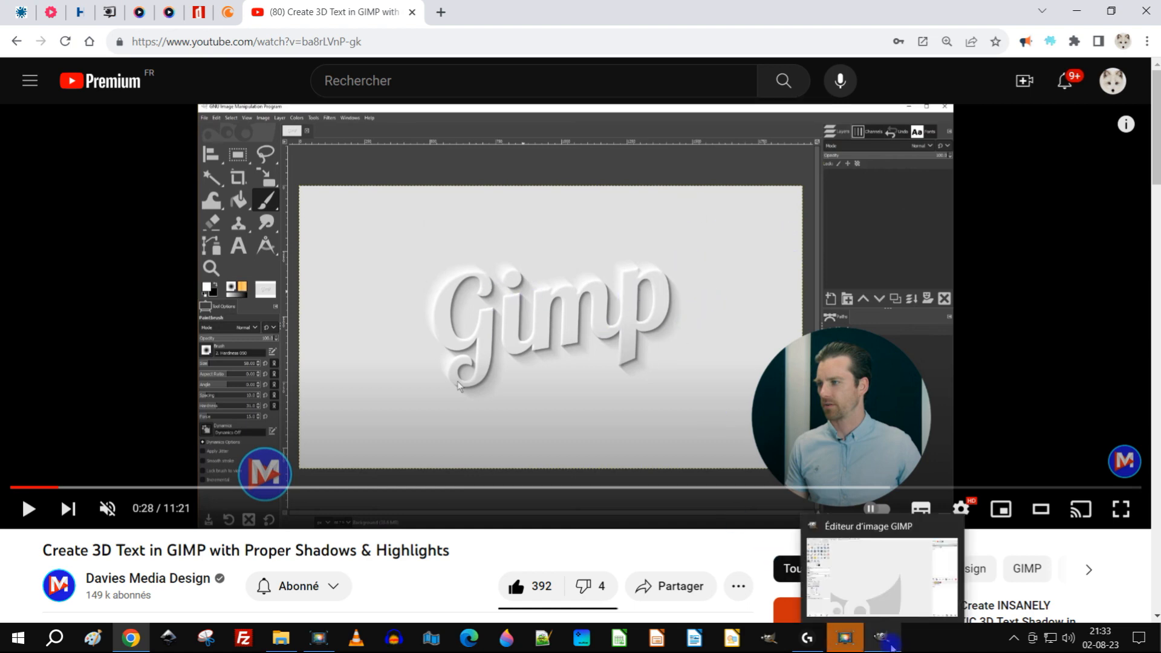
left_click(889, 644)
left_click(14, 27)
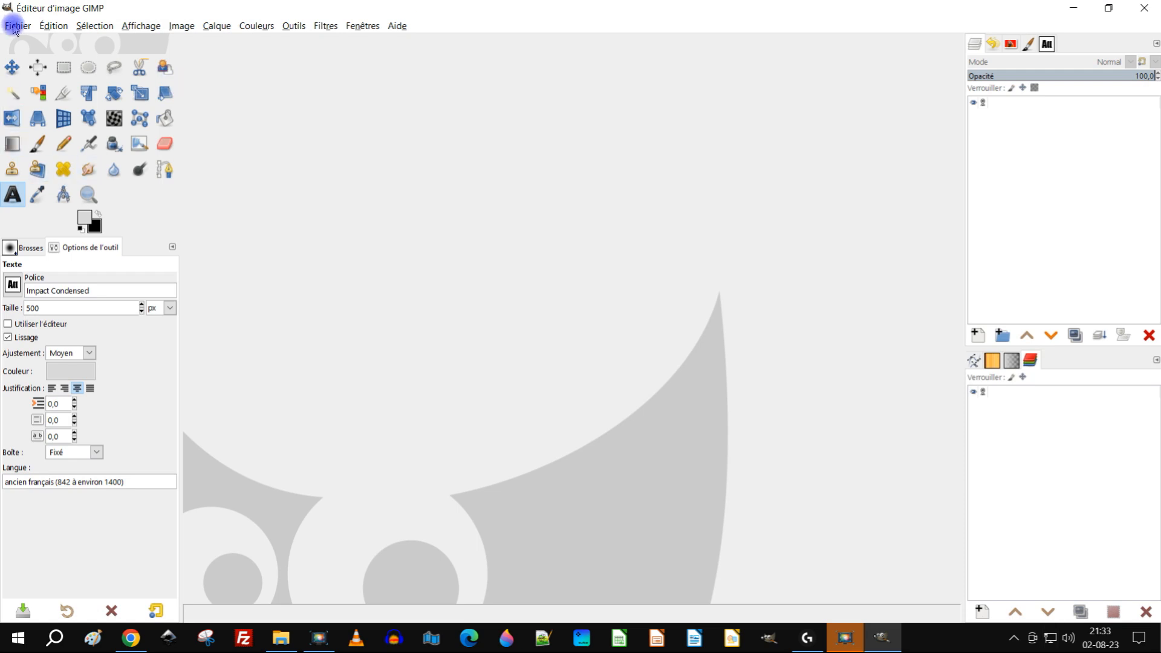
left_click(21, 44)
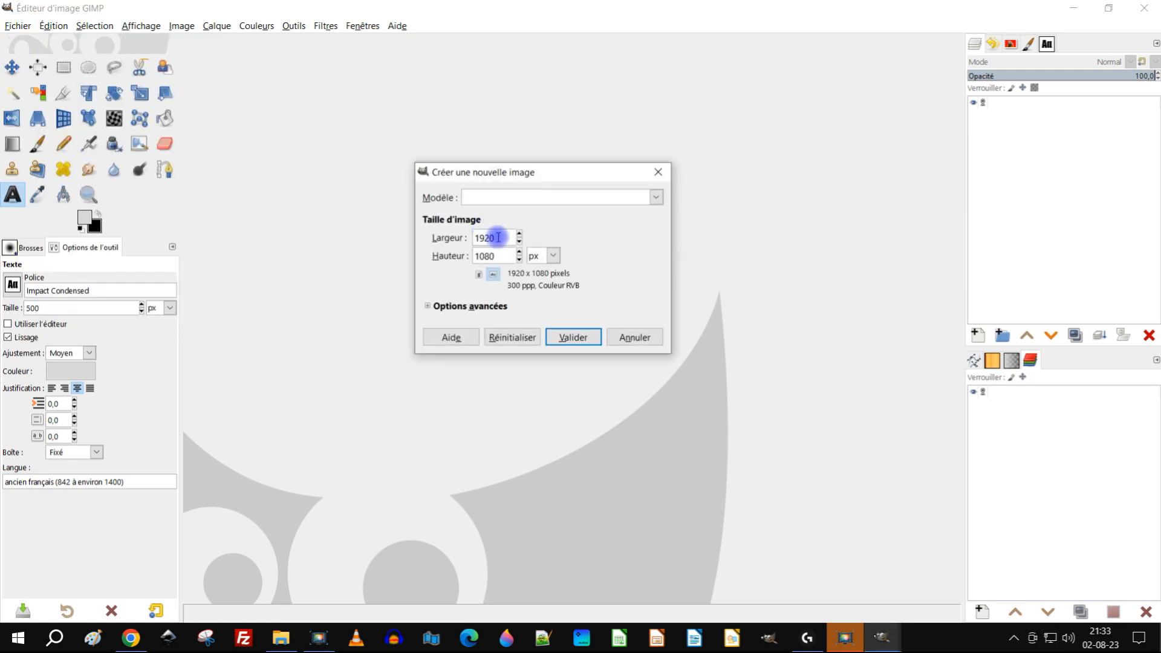
double_click(485, 260)
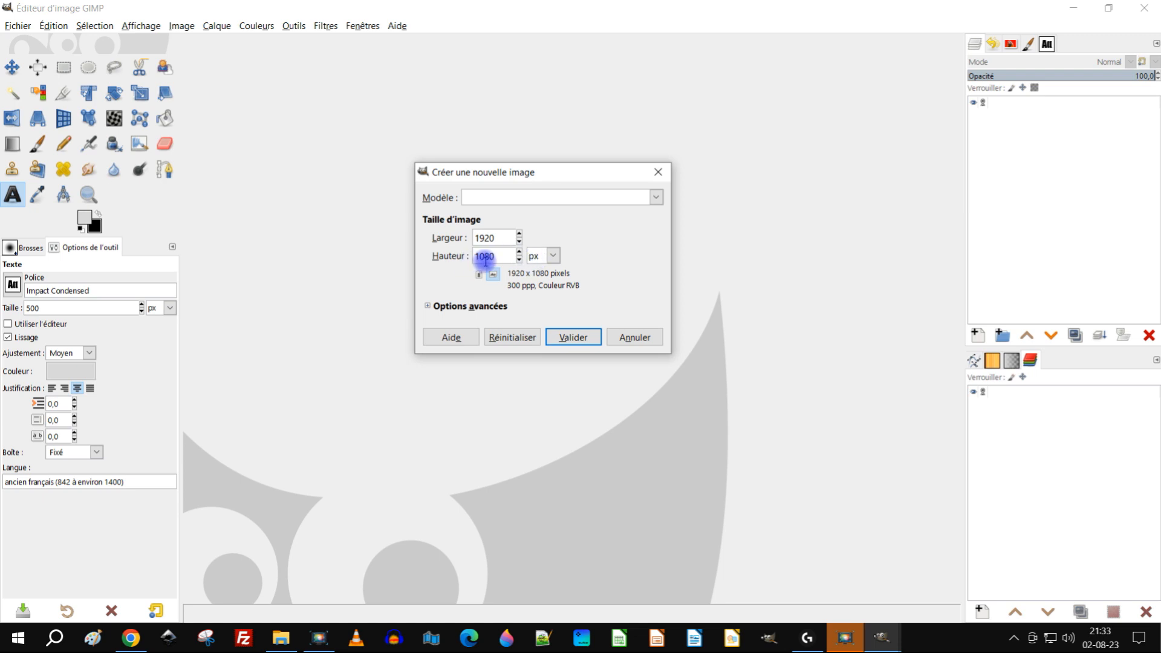
left_click(429, 307)
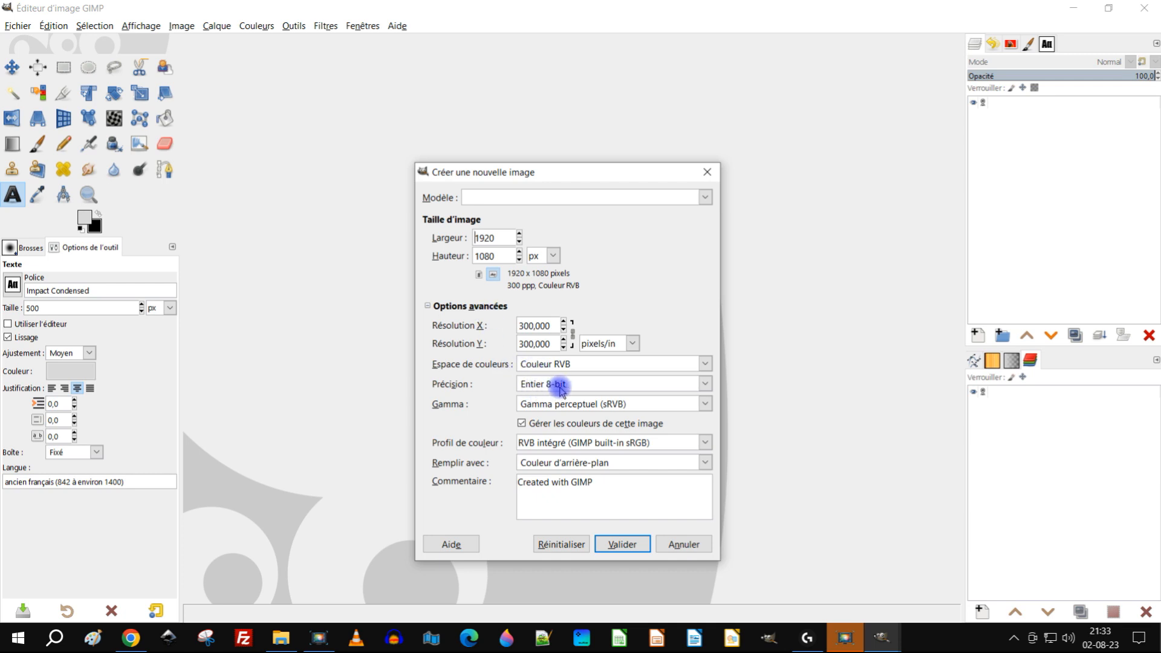
left_click(605, 463)
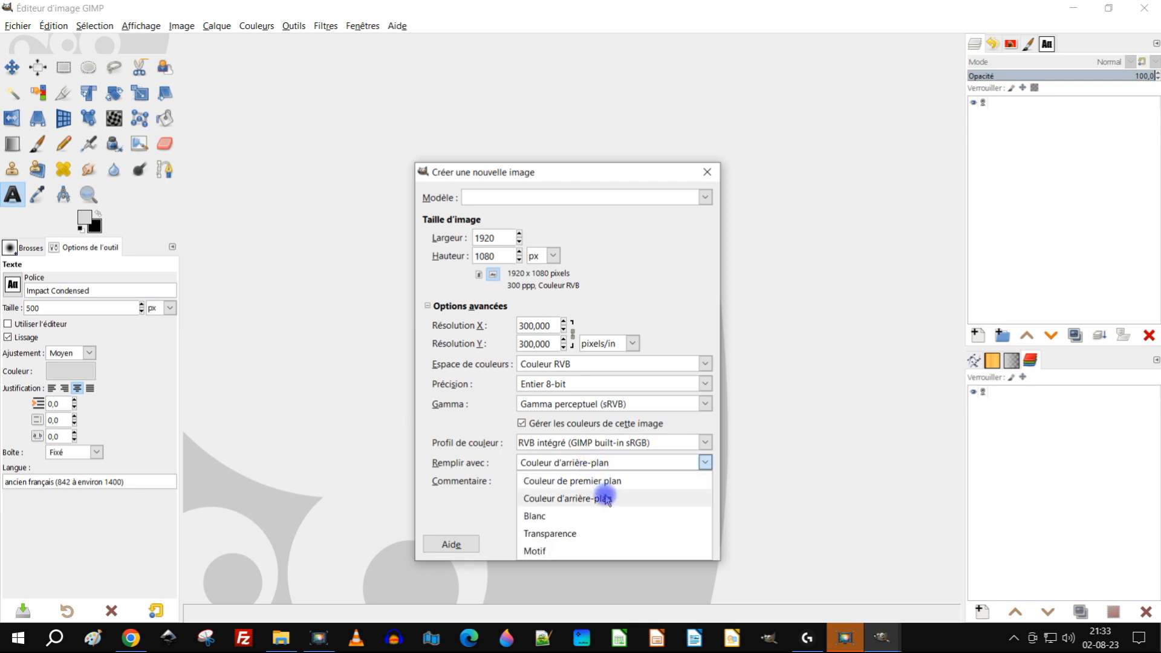
left_click(604, 482)
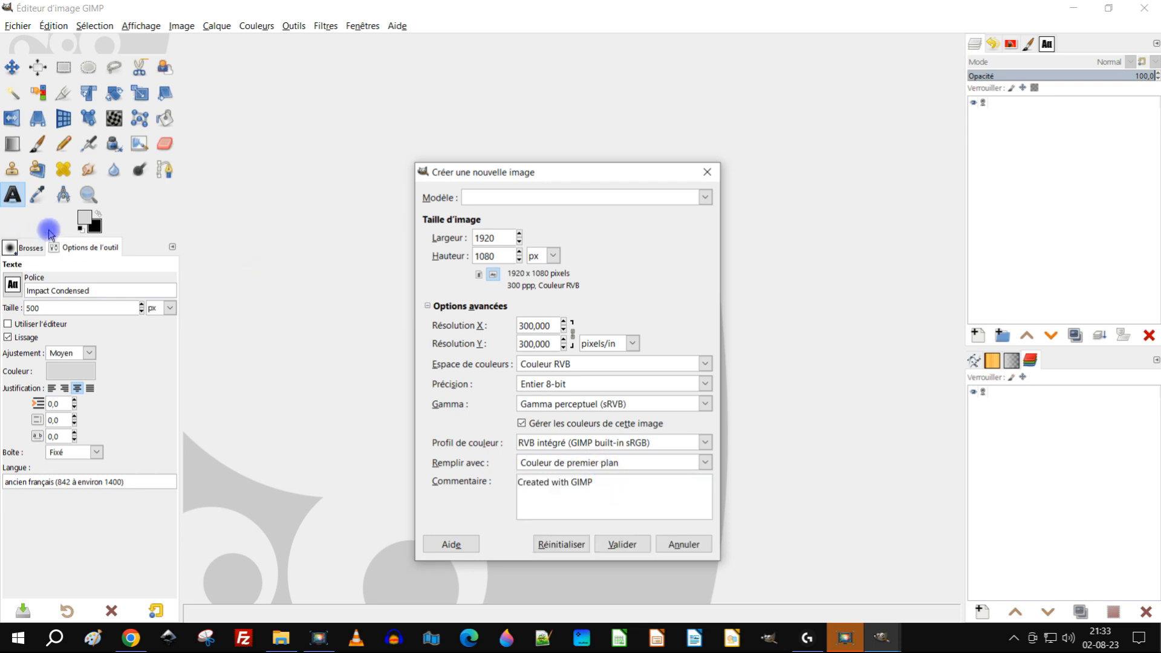
Confirm d9d9d9 as the foreground colour and create the new image
left_click(84, 219)
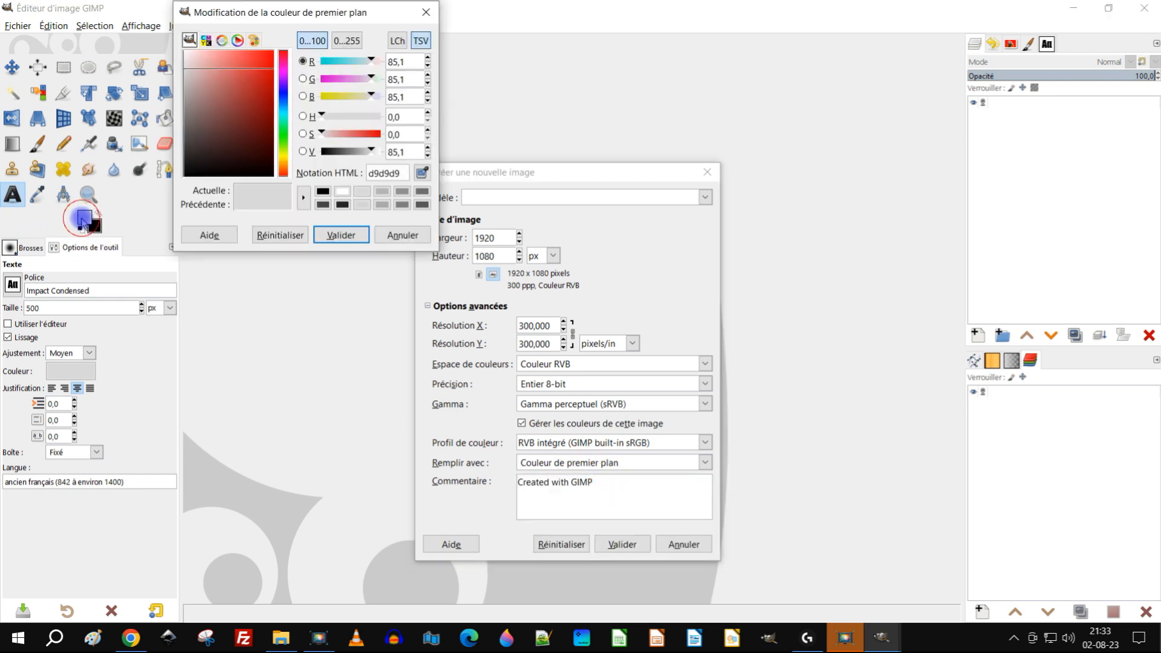
double_click(391, 174)
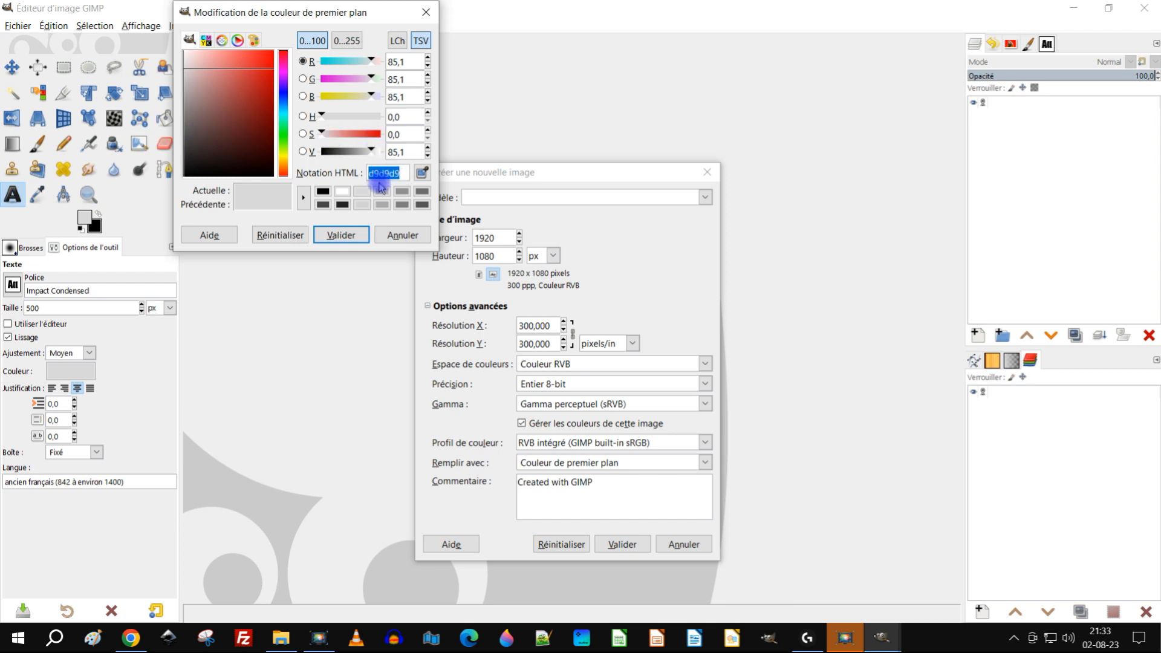
left_click(342, 236)
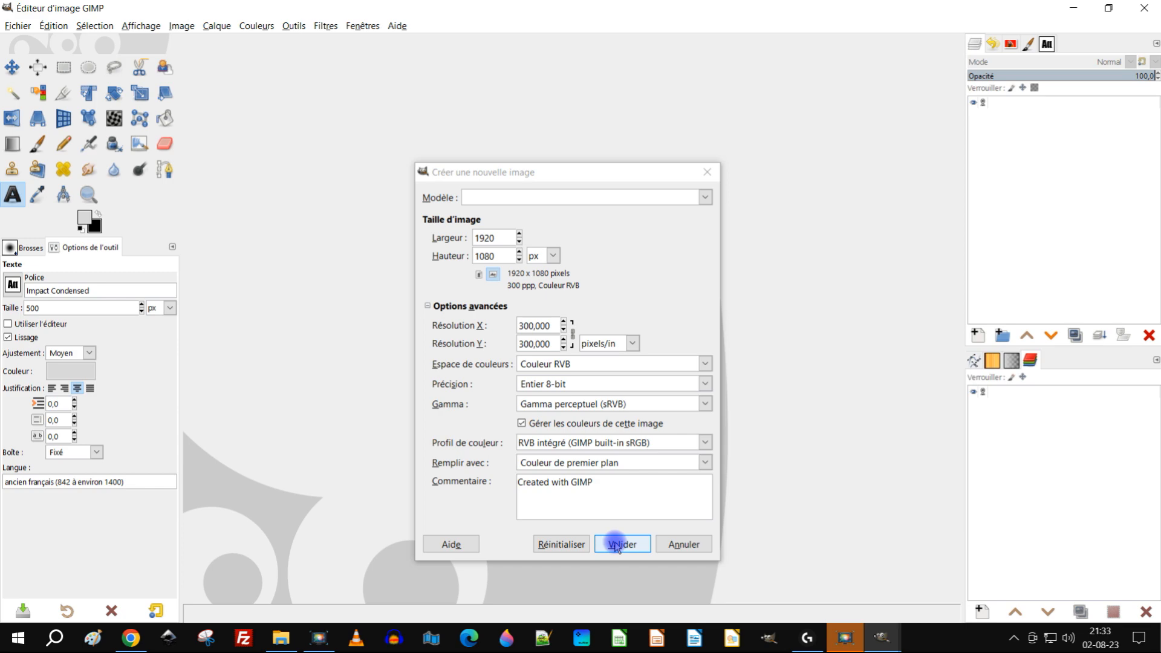
left_click(615, 545)
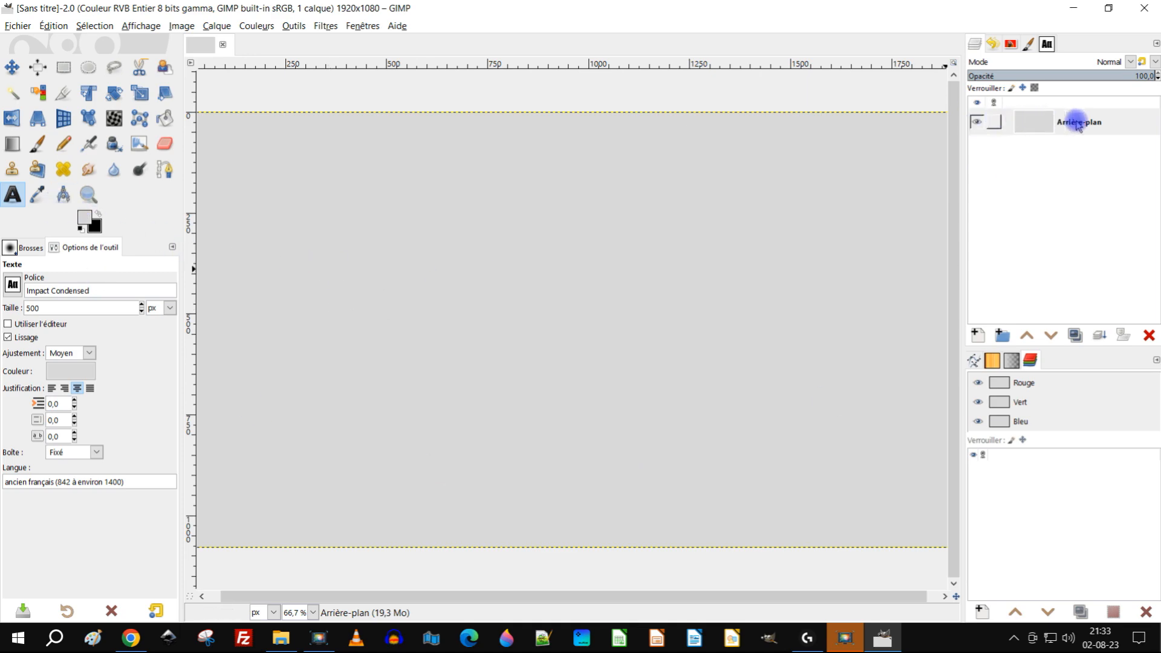
Hide the Arrière-plan layer and keep Impact Condensed as the Text tool's font
left_click(974, 123)
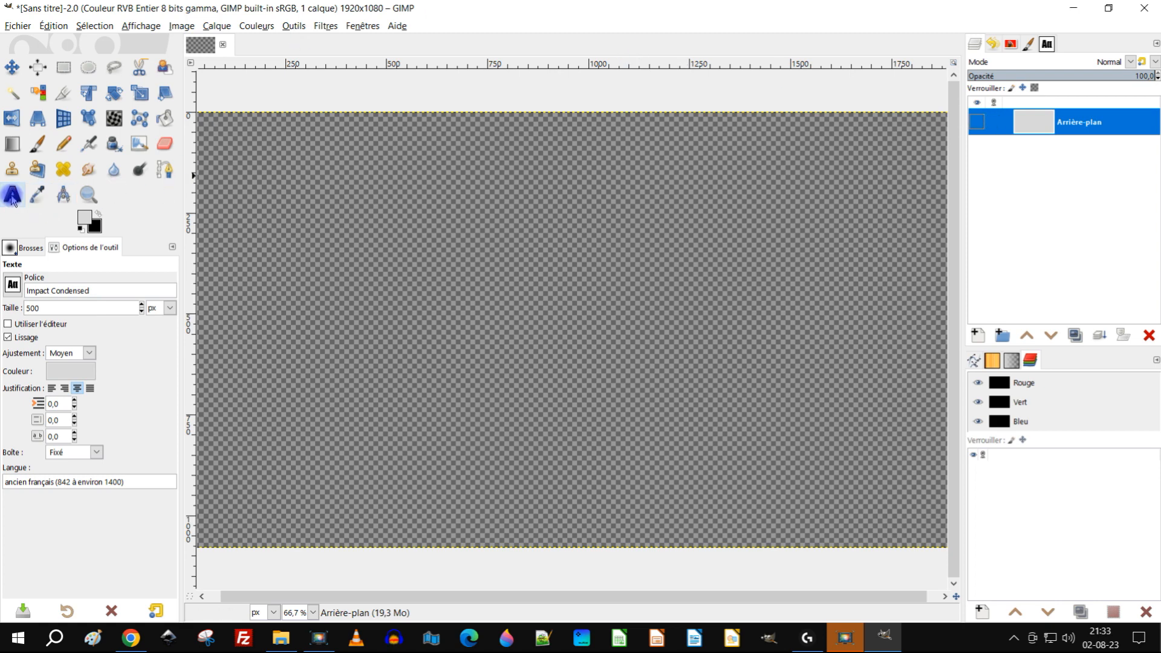
left_click(83, 217)
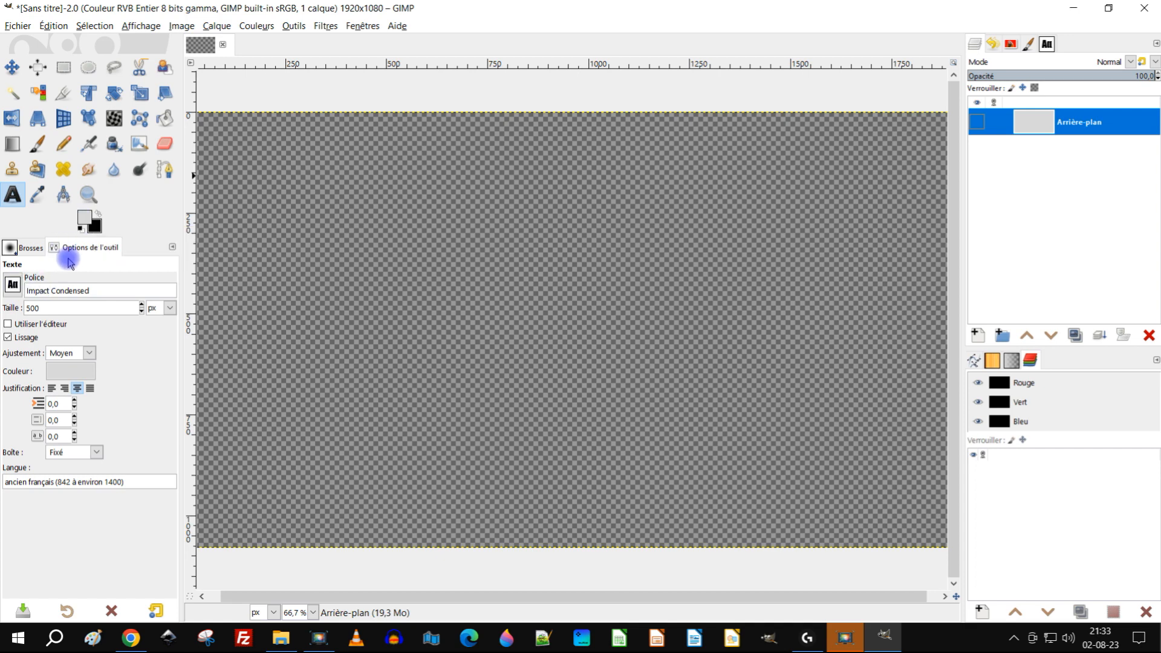
left_click(13, 284)
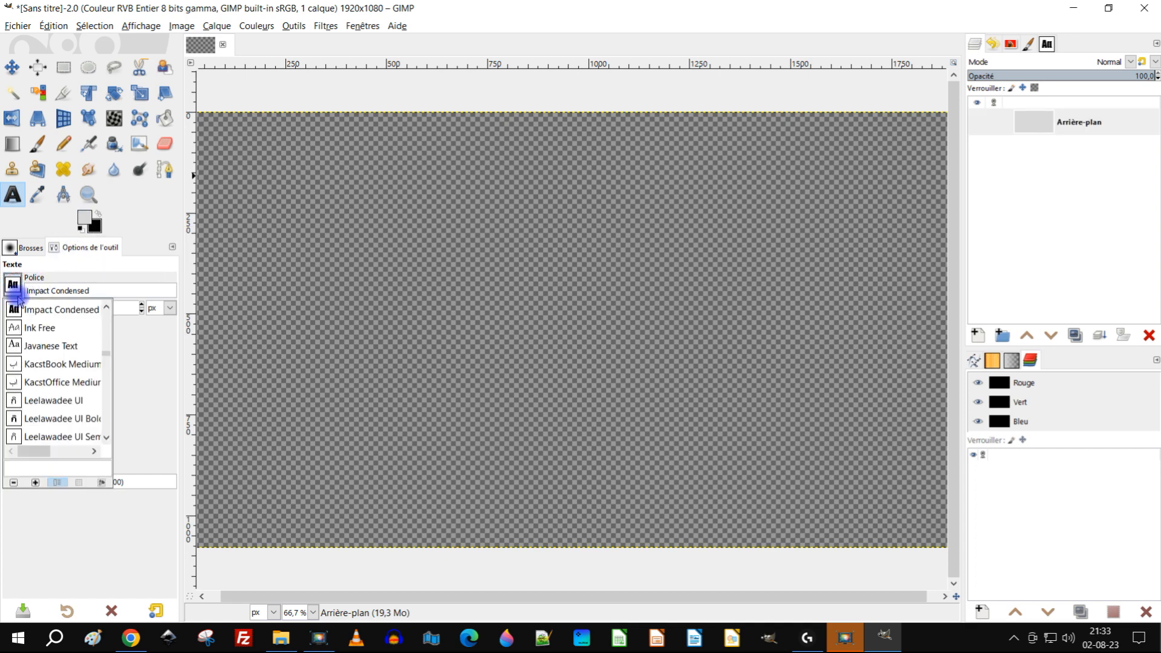
left_click(147, 211)
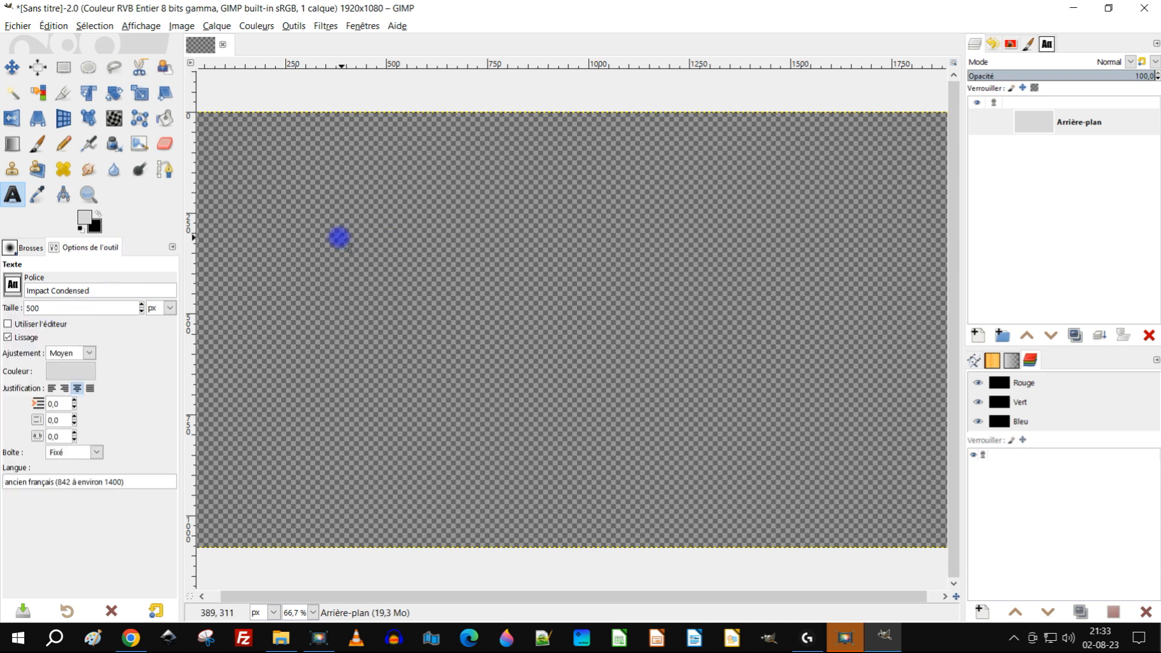
Add the text GIMP in Impact Condensed at 500 px, enlarging its text box until all the letters fit
scroll(406, 284, "down", 1)
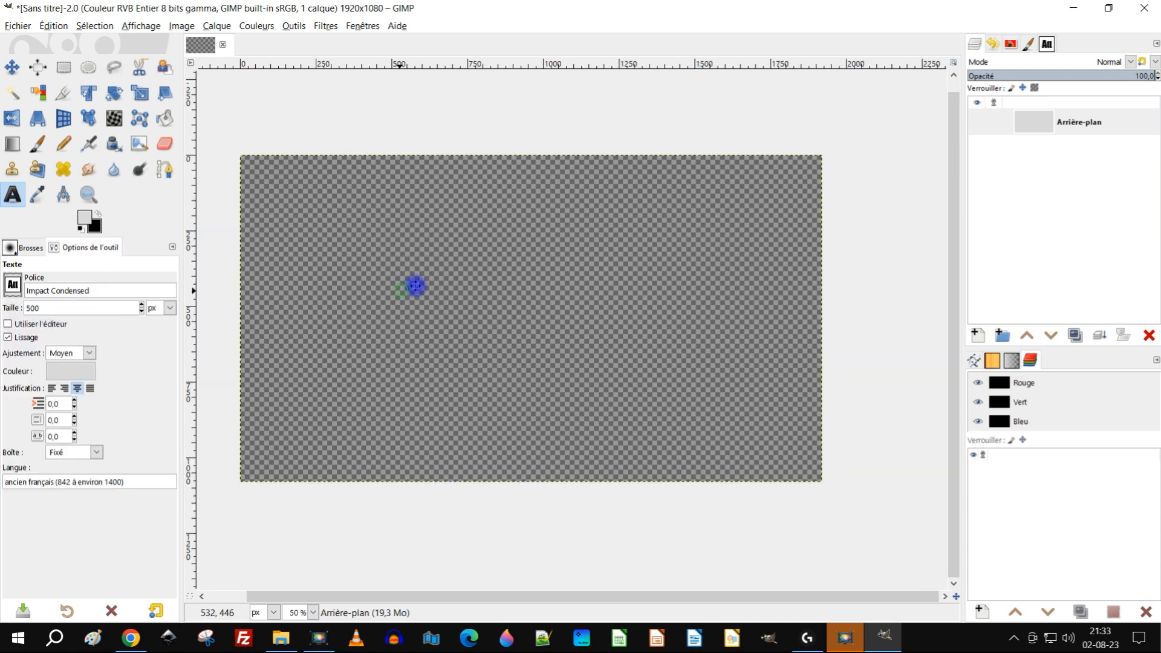
left_click_drag(399, 290, 435, 257)
left_click_drag(430, 216, 705, 340)
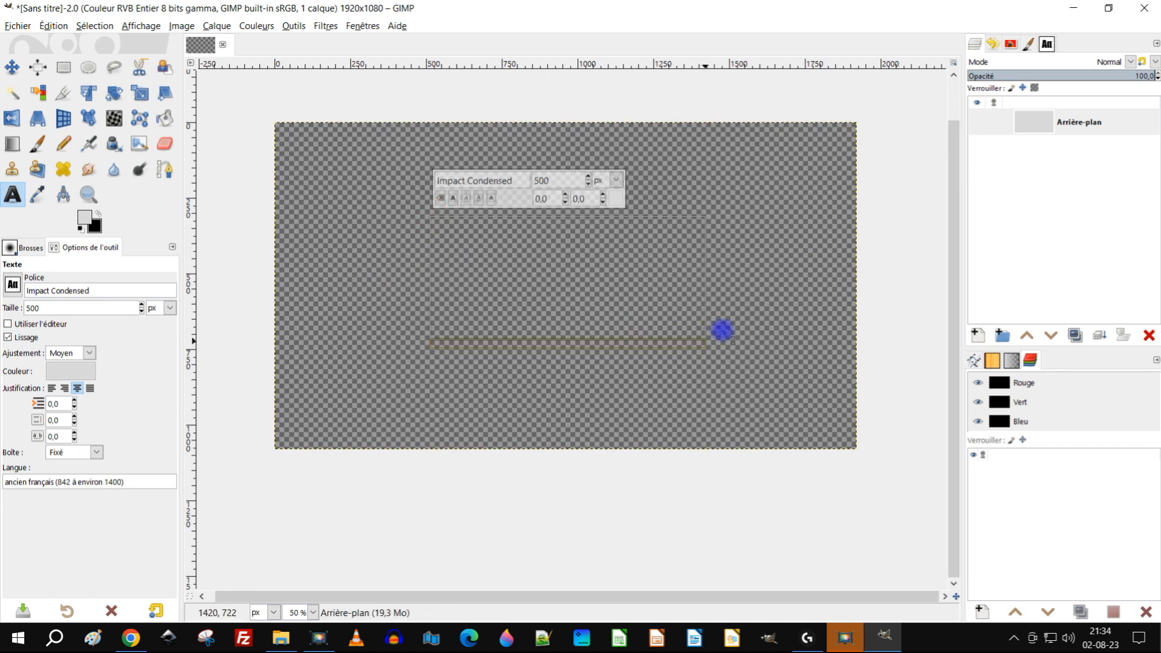
type("g")
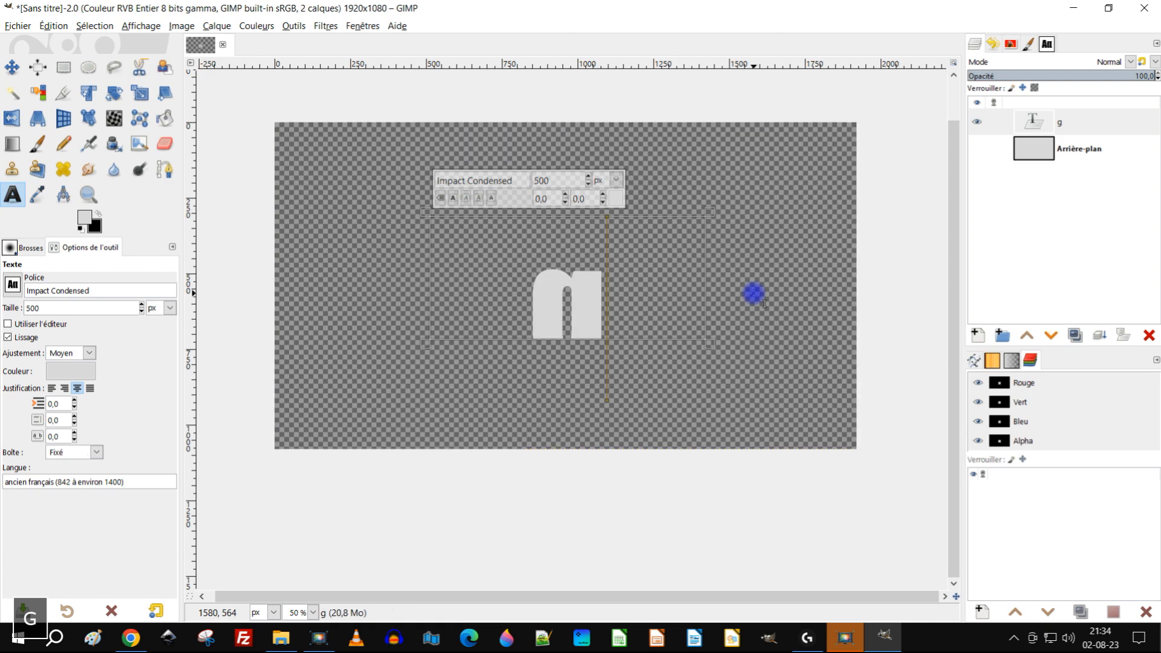
key("BackSpace")
key("Caps_Lock")
type("GIMP")
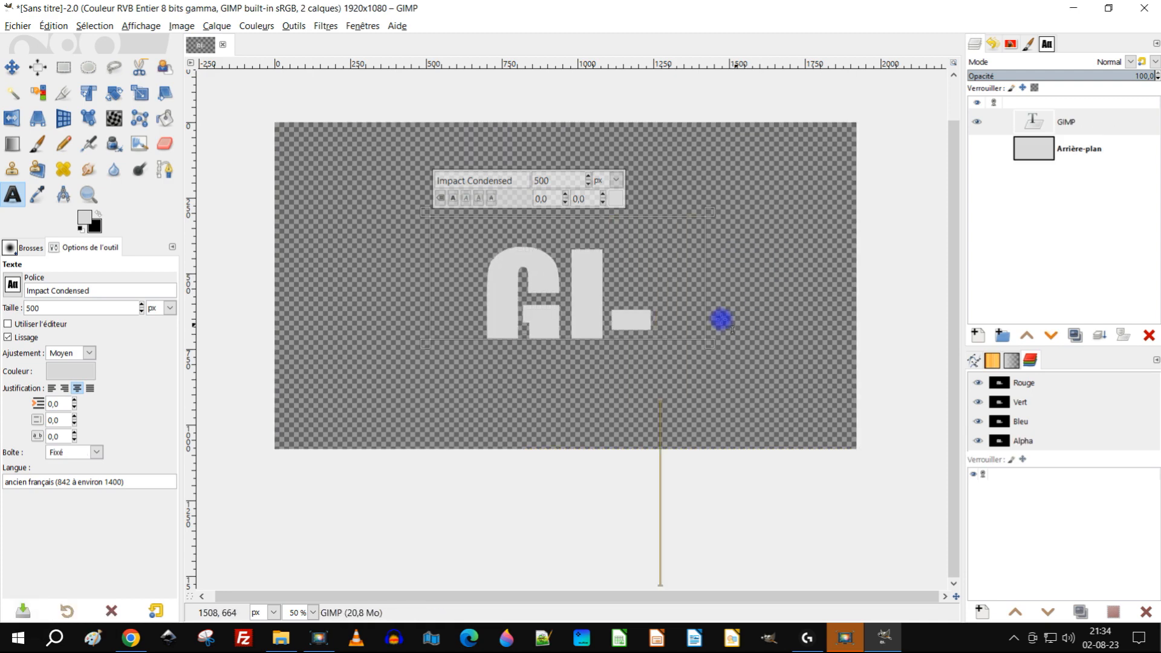
left_click_drag(708, 281, 799, 286)
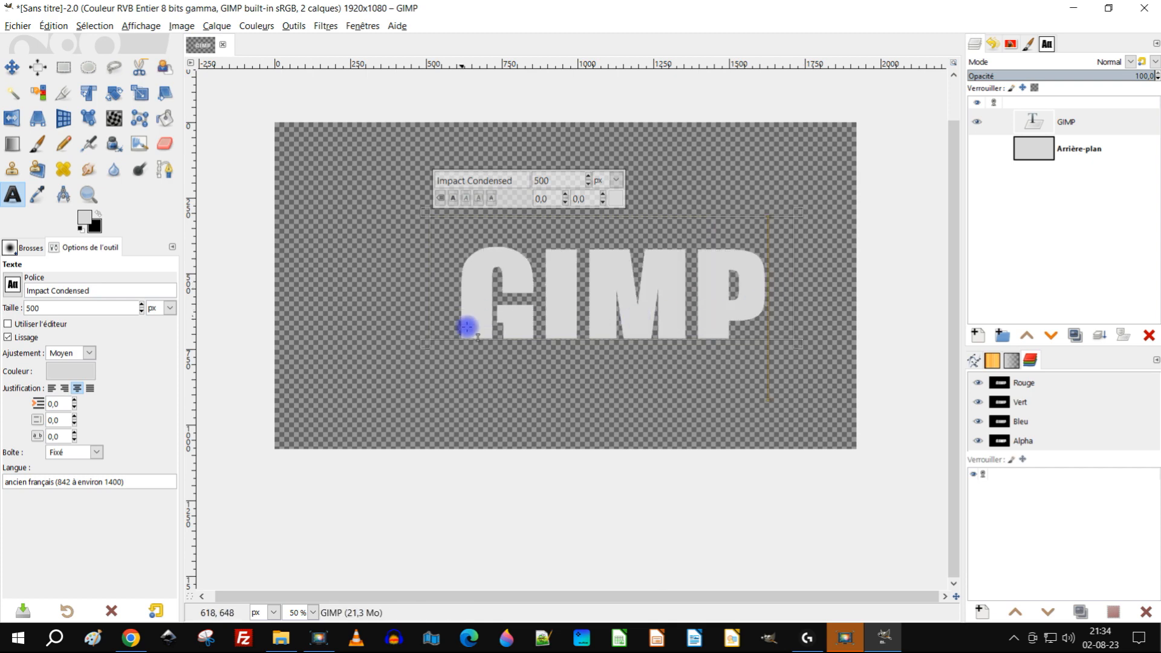
left_click_drag(502, 347, 510, 397)
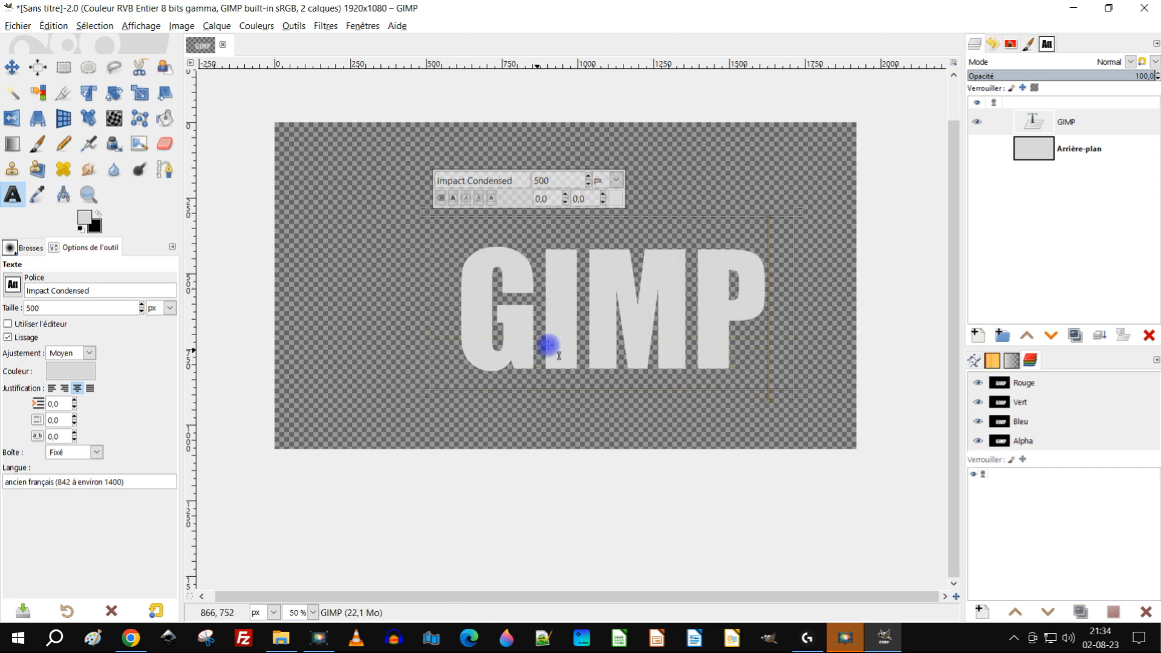
Centre the GIMP text layer horizontally and vertically relative to the image with the Align tool
left_click(38, 71)
left_click(566, 288)
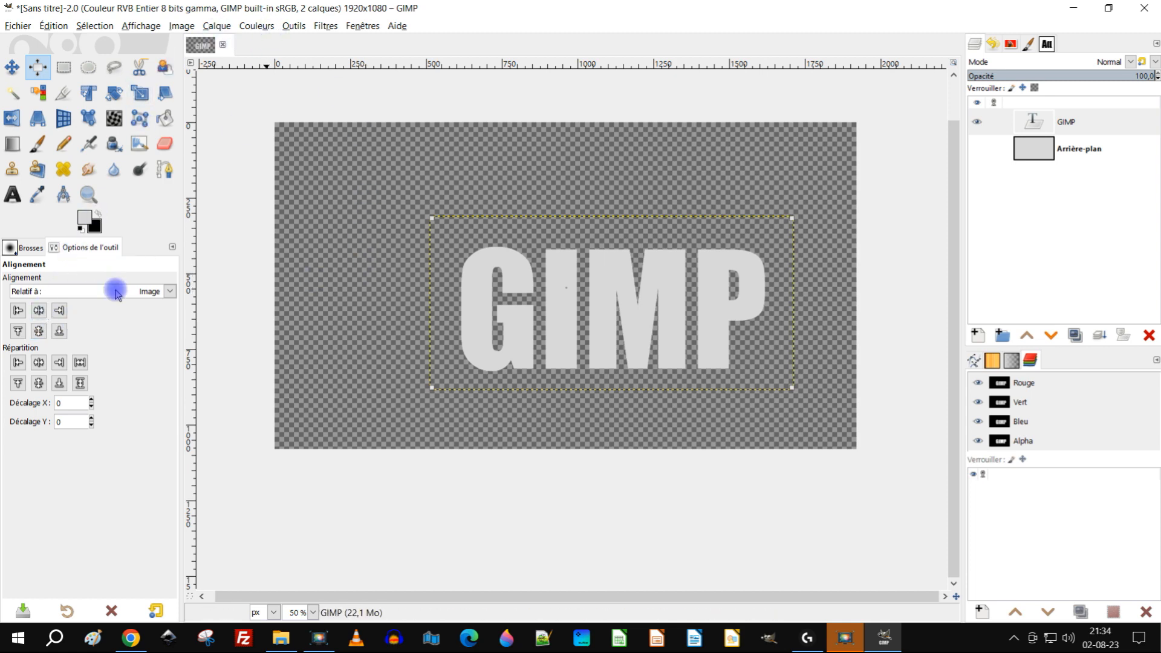
left_click(38, 331)
left_click(37, 332)
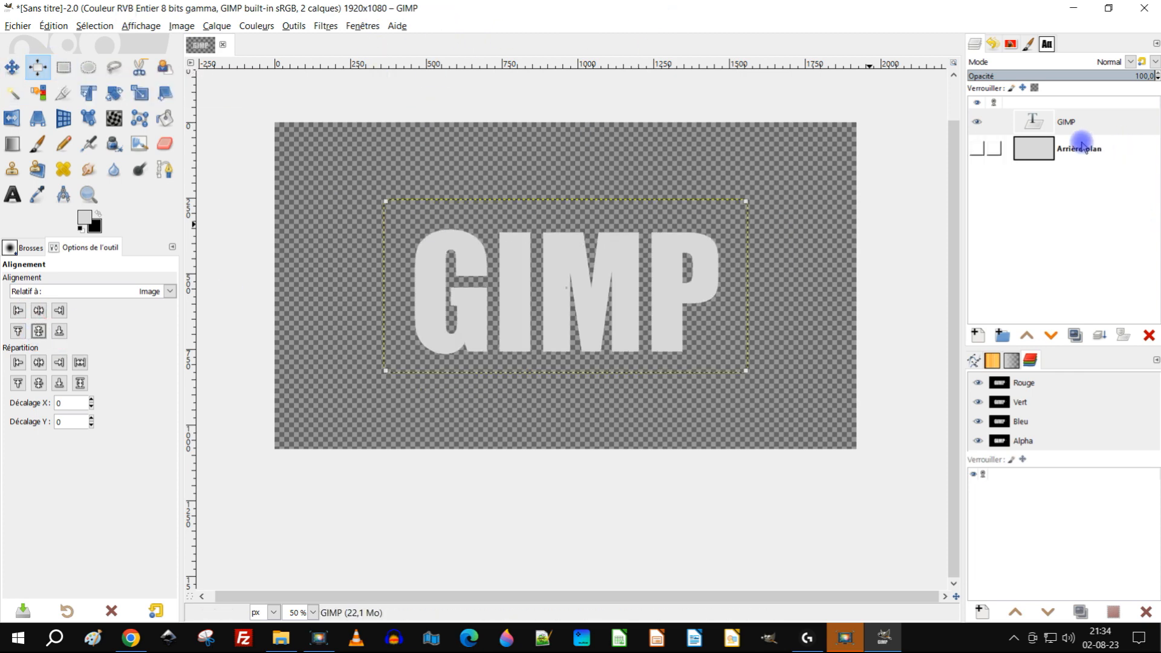
Rotate the GIMP text layer by -10° about its centre and fit the layer to the image size
left_click(114, 95)
left_click(593, 299)
left_click_drag(841, 106, 721, 102)
type("-10")
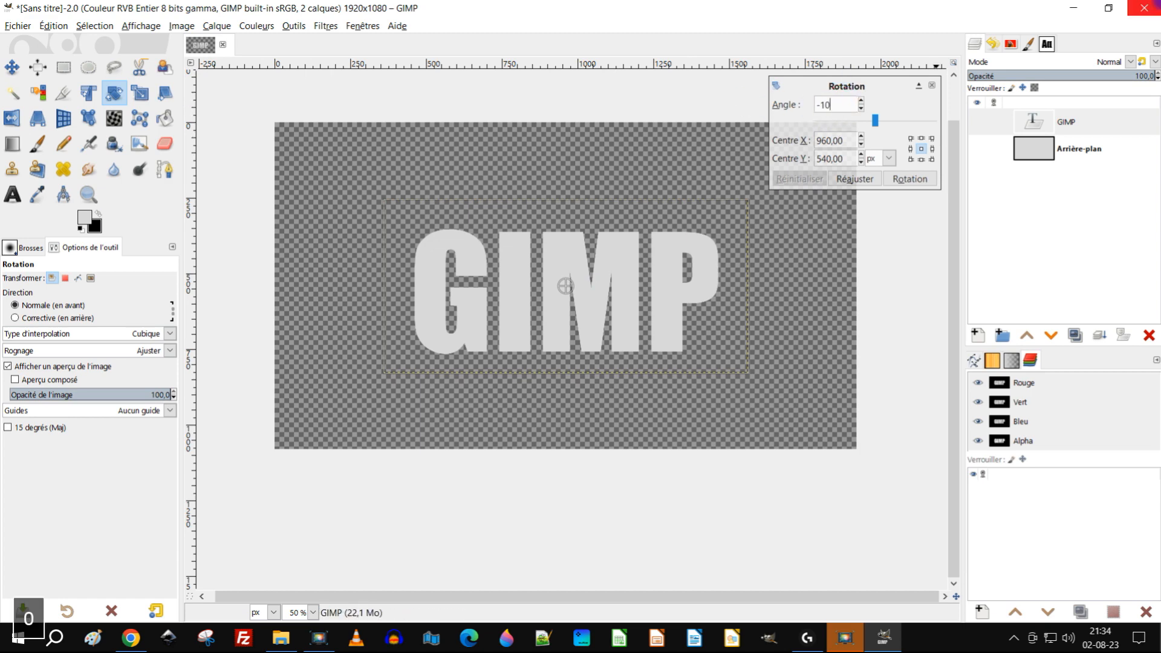
left_click(909, 179)
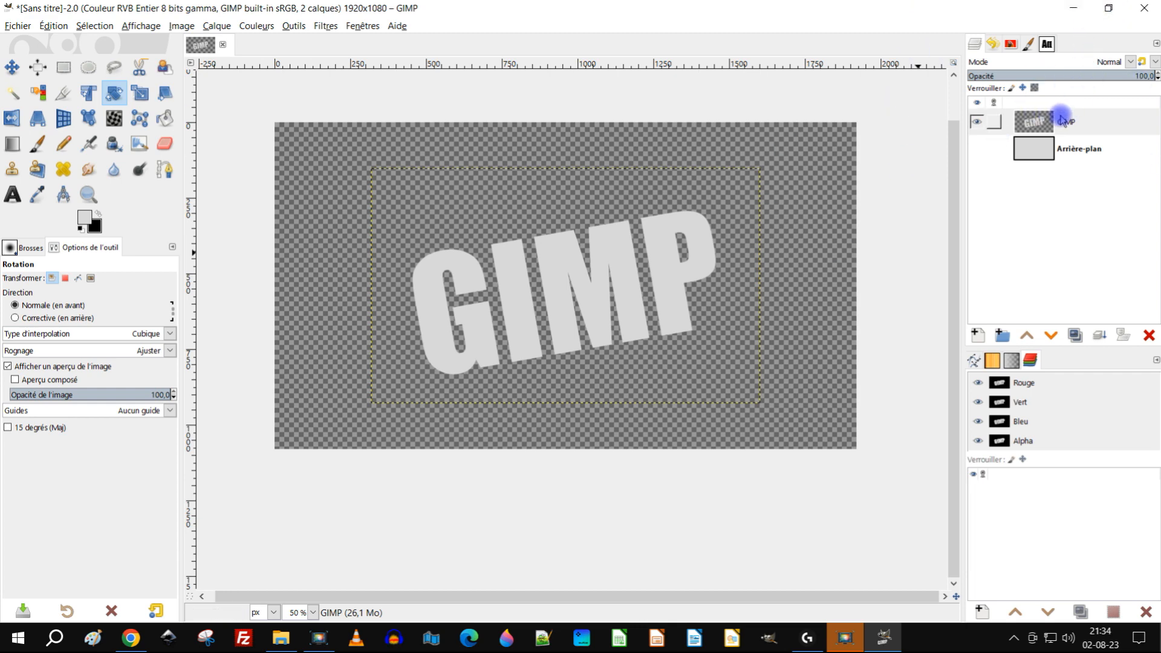
right_click(1036, 126)
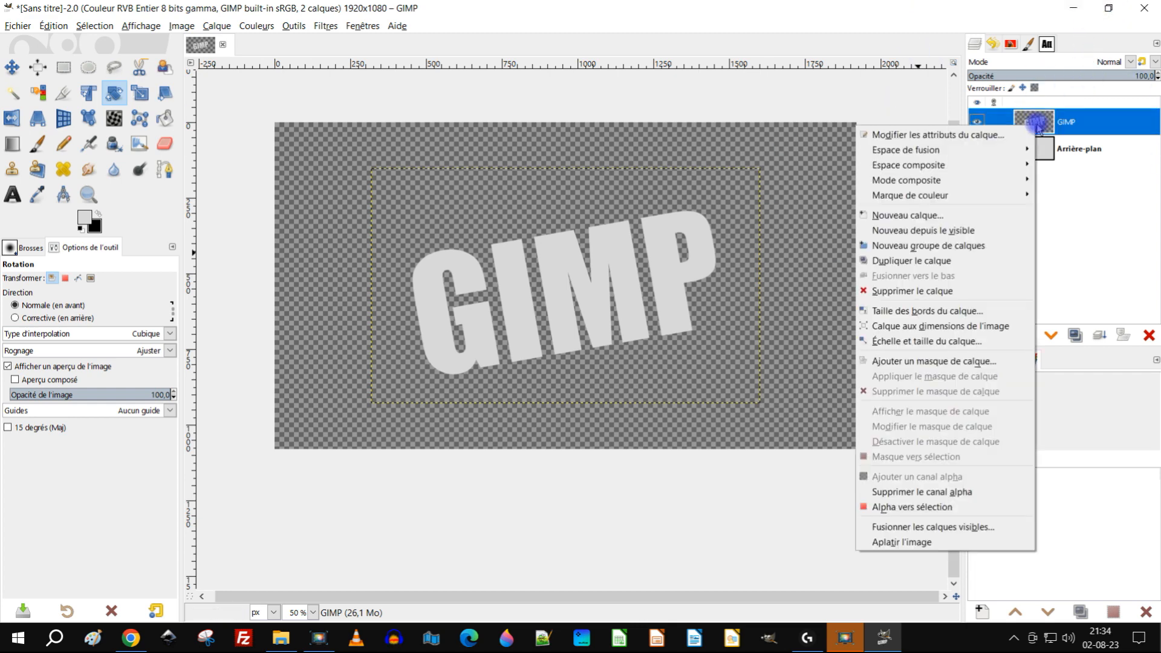
left_click(958, 327)
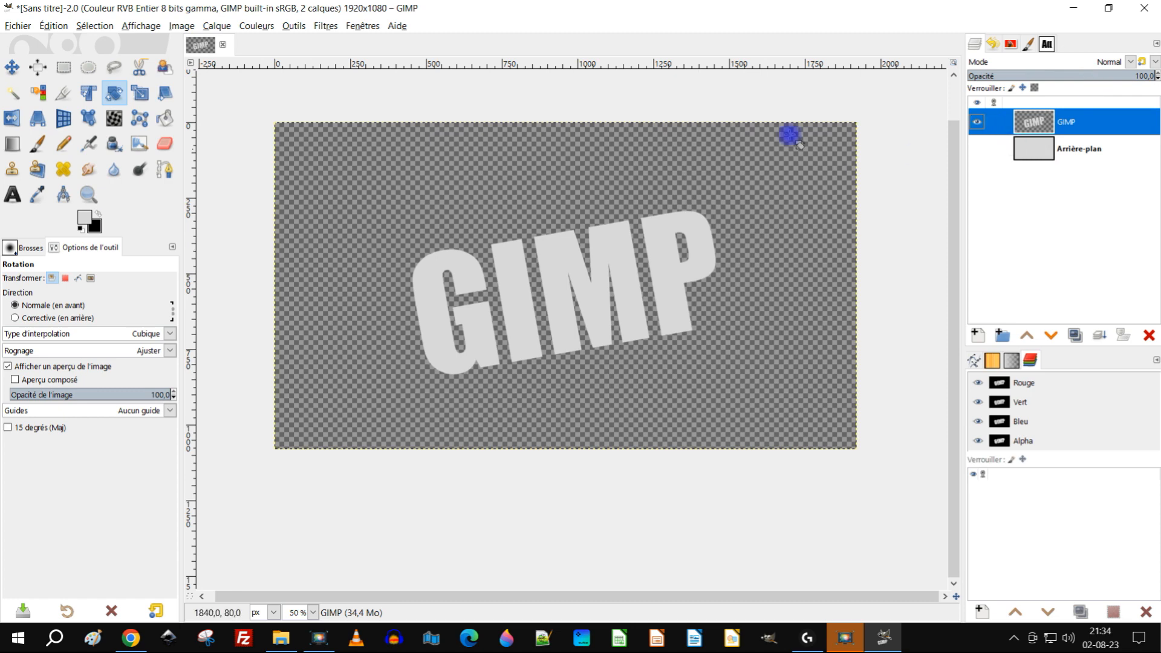
Duplicate the rotated GIMP layer
left_click(1066, 122)
left_click(1031, 125)
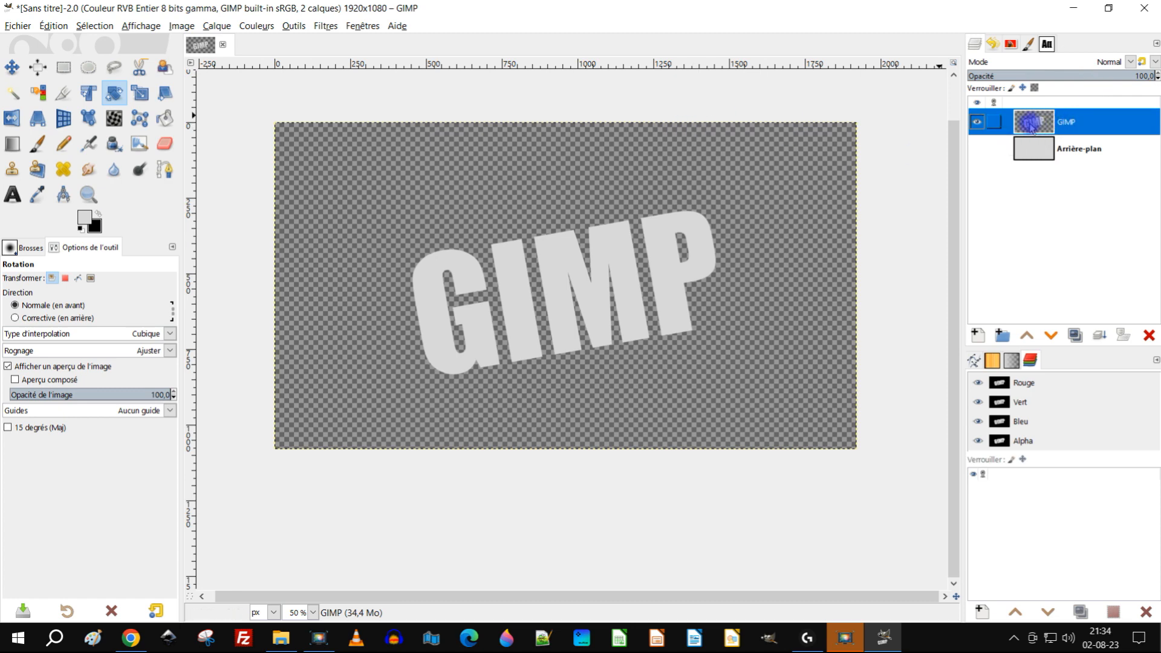
left_click(1067, 123)
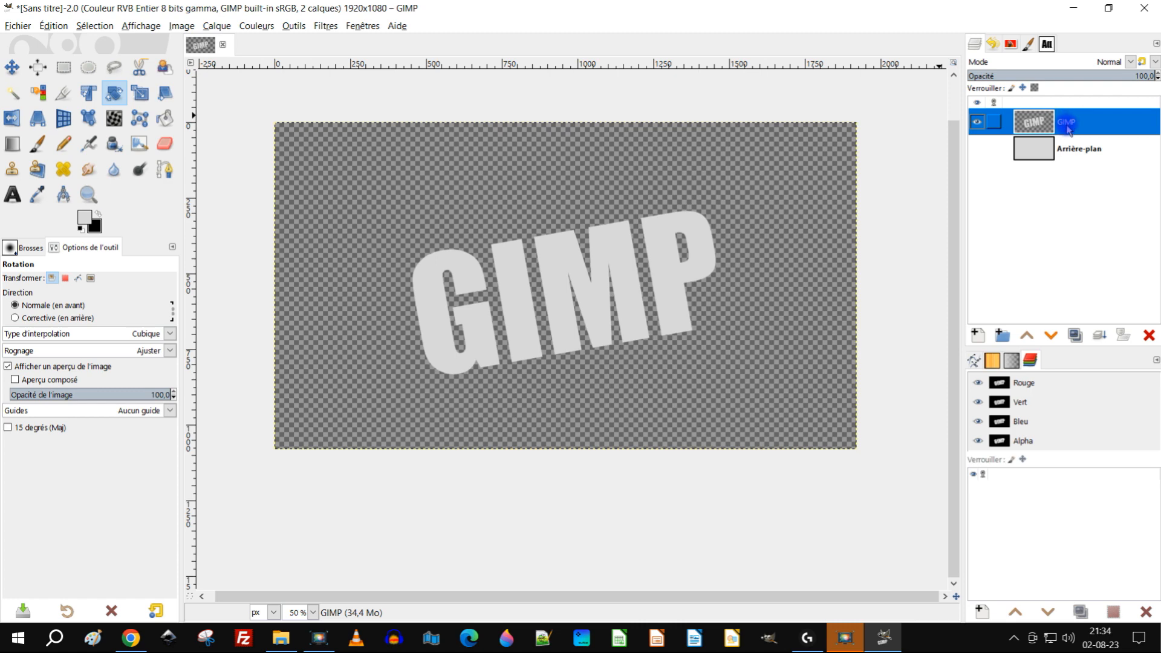
left_click(319, 27)
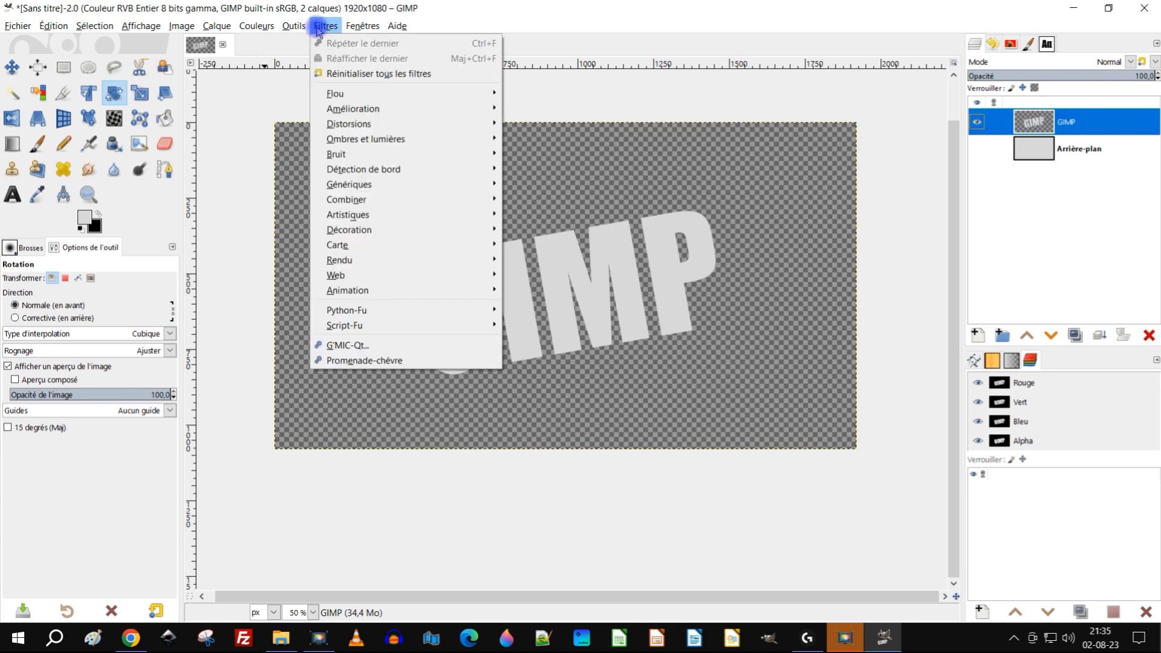
left_click(526, 21)
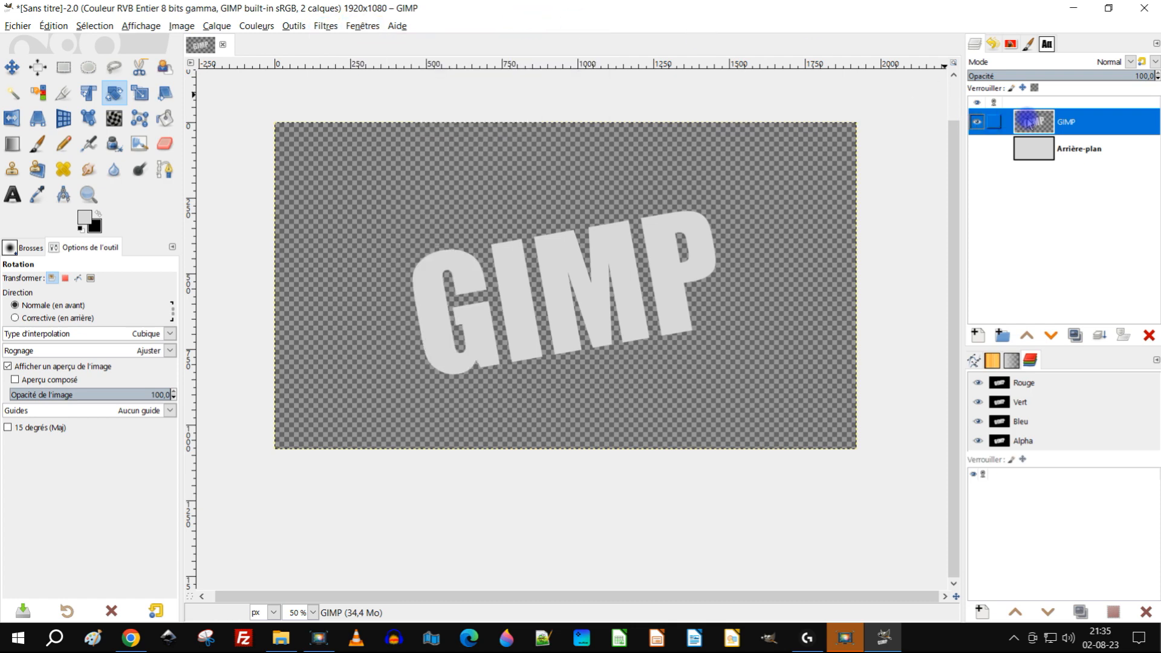
left_click(1077, 337)
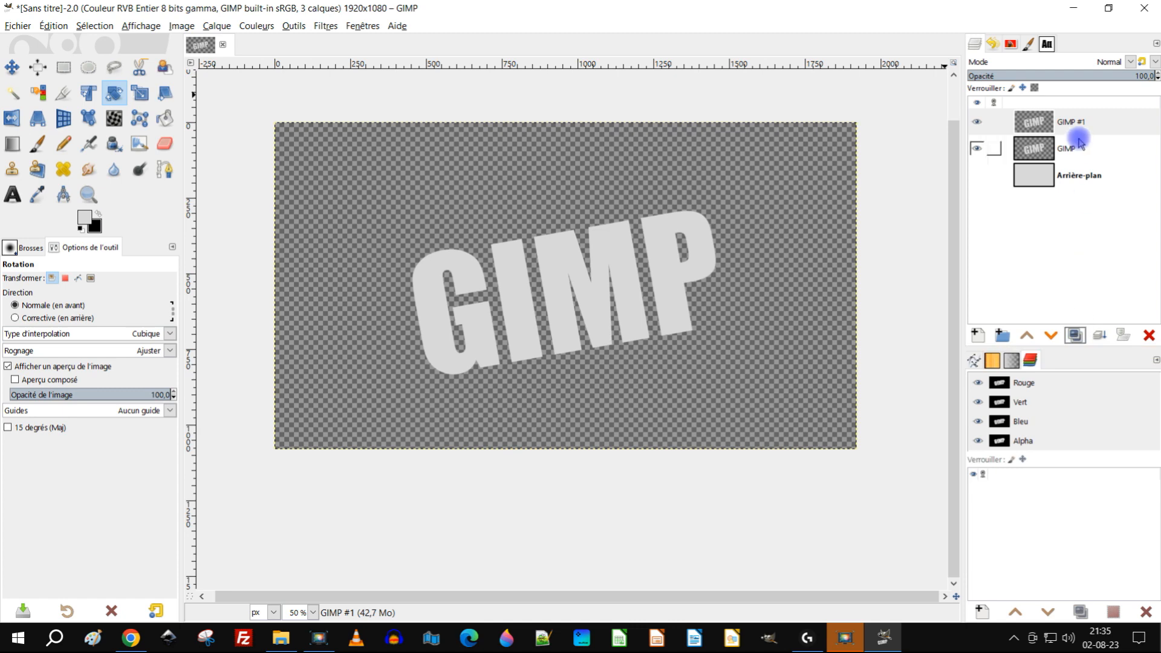
Open the Ombre longue filter on the GIMP #1 layer with style Fading (fixed length) and length 75
left_click(324, 26)
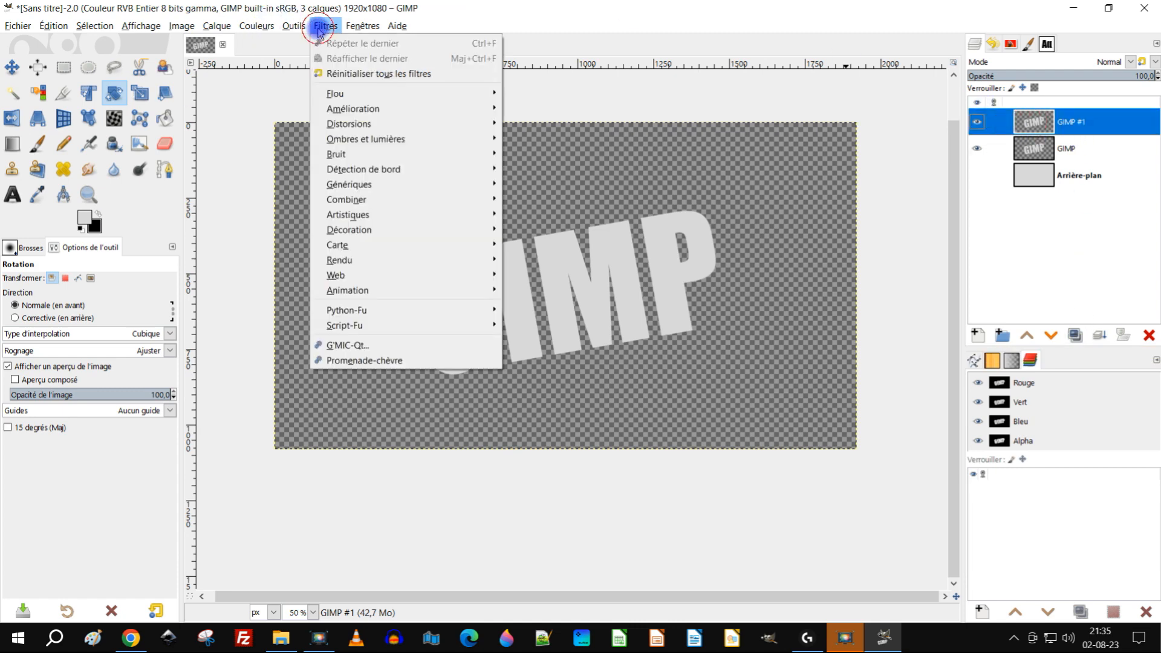
mouse_move(411, 139)
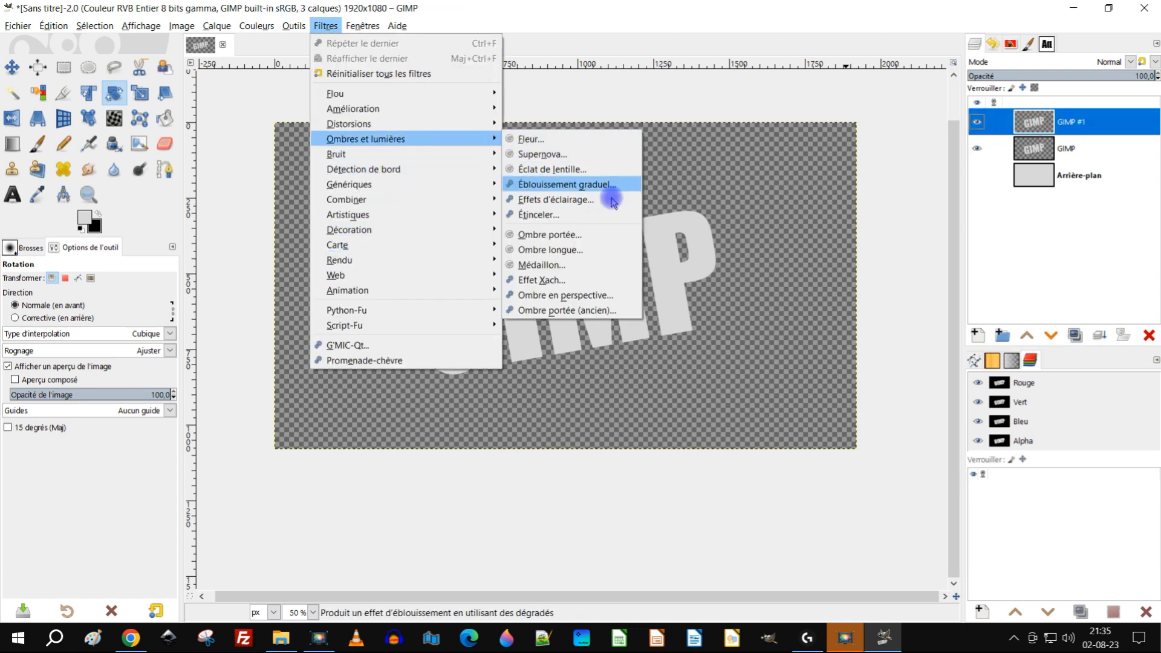
left_click(588, 251)
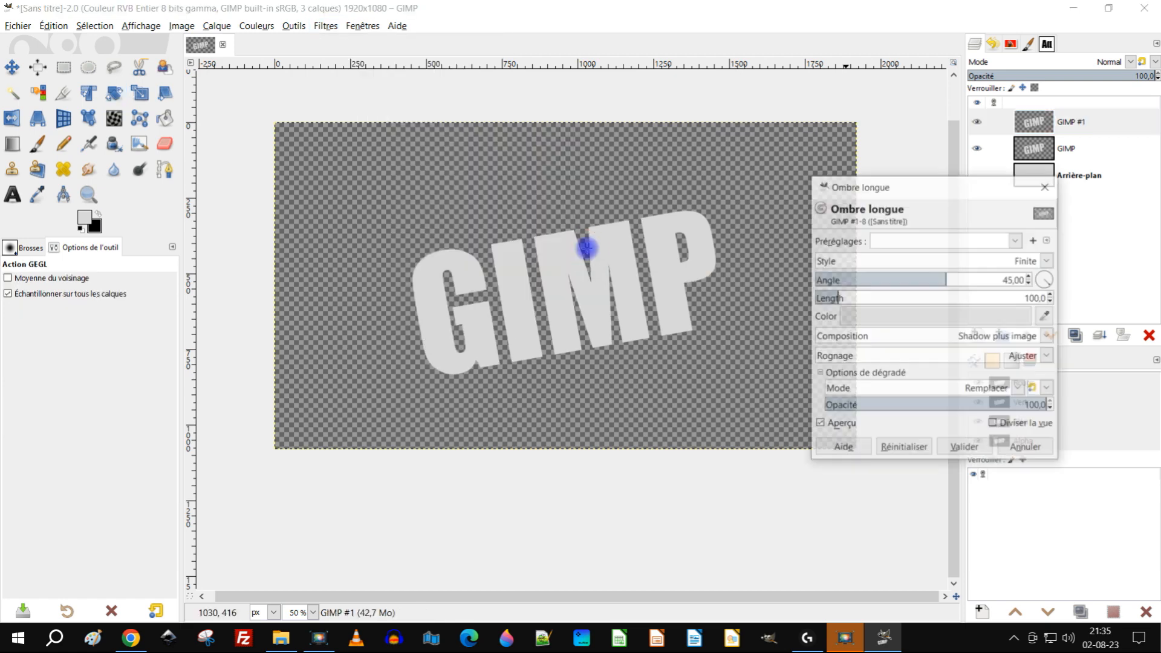
left_click(1013, 261)
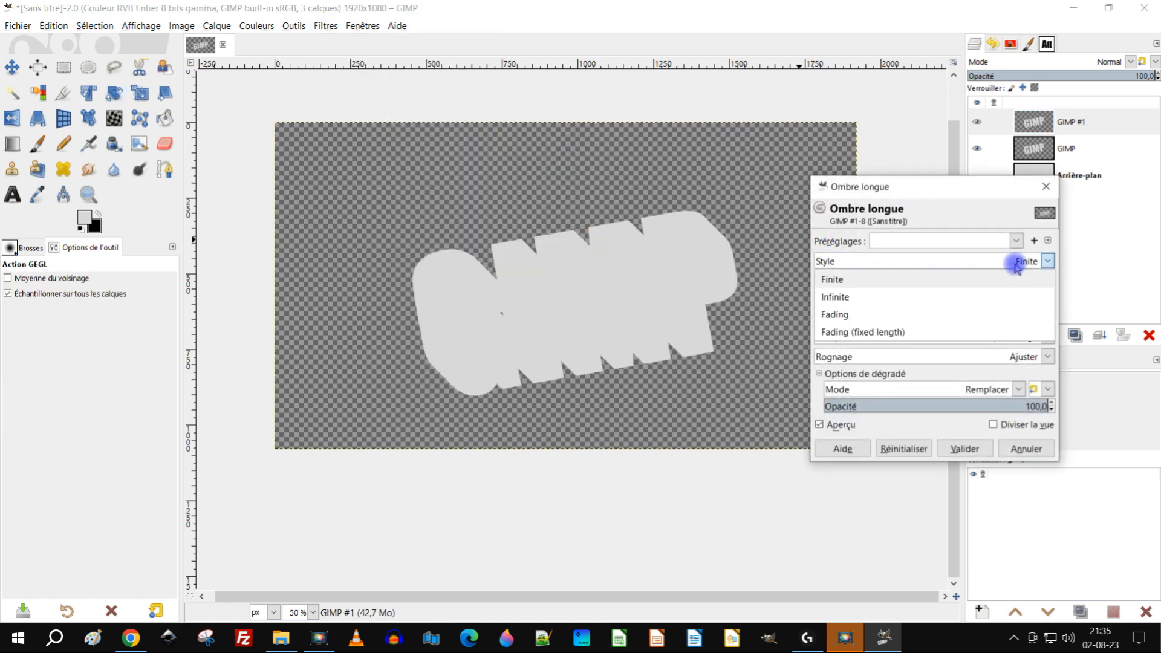
left_click(919, 332)
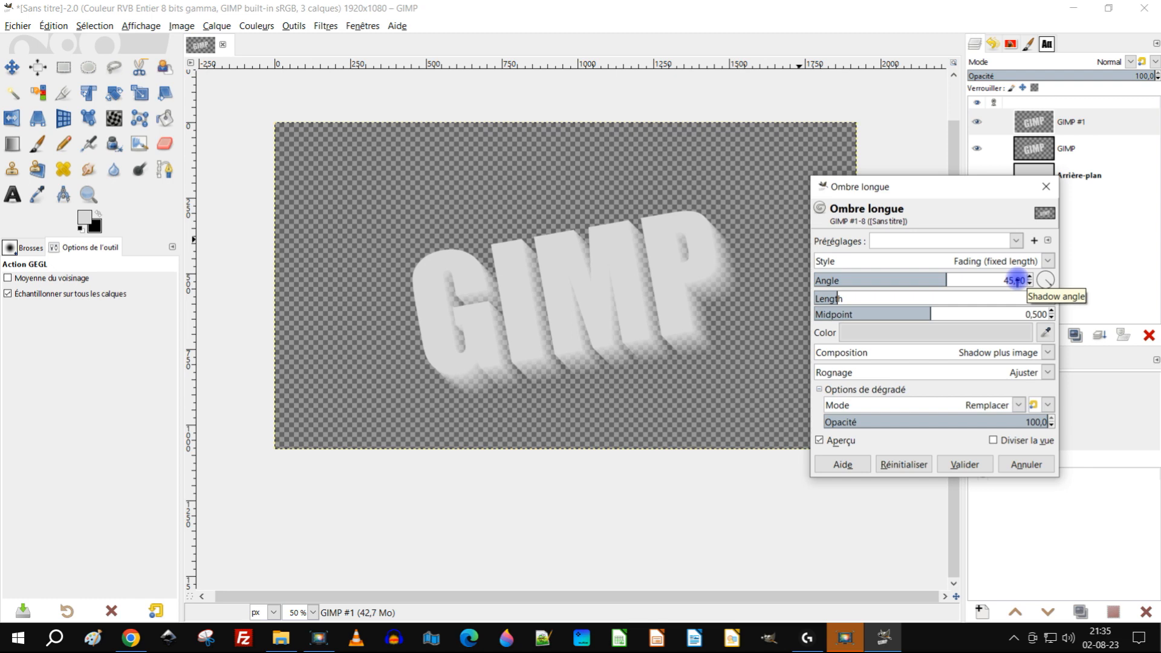
left_click(1052, 302)
left_click(1051, 302)
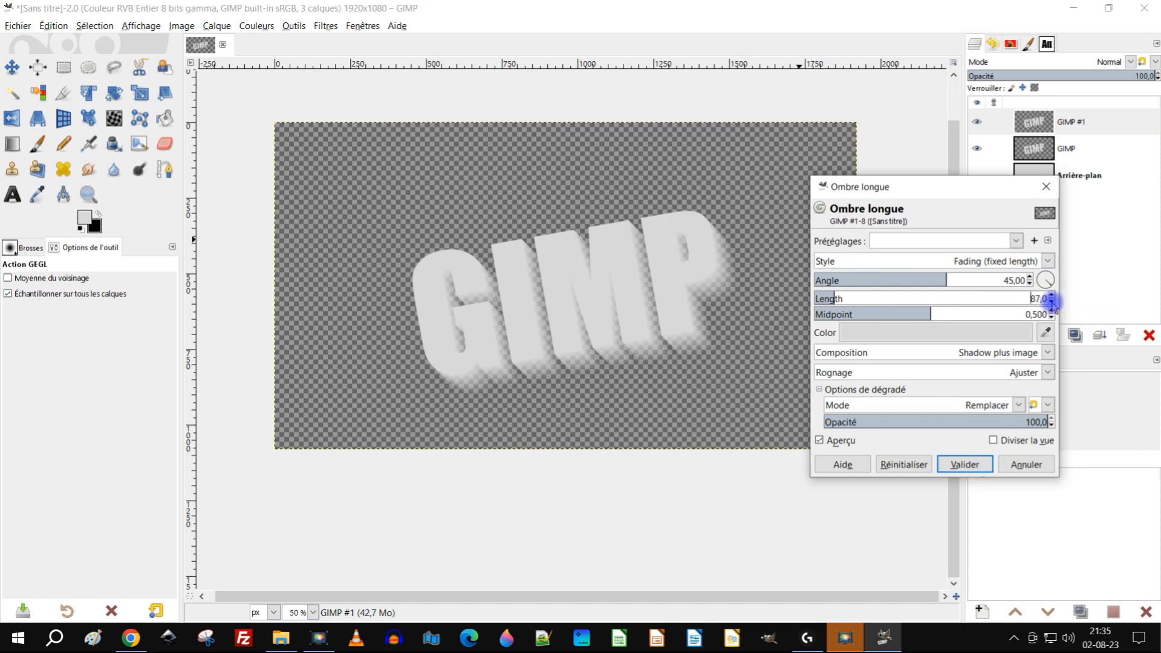
left_click(1052, 302)
left_click(1051, 302)
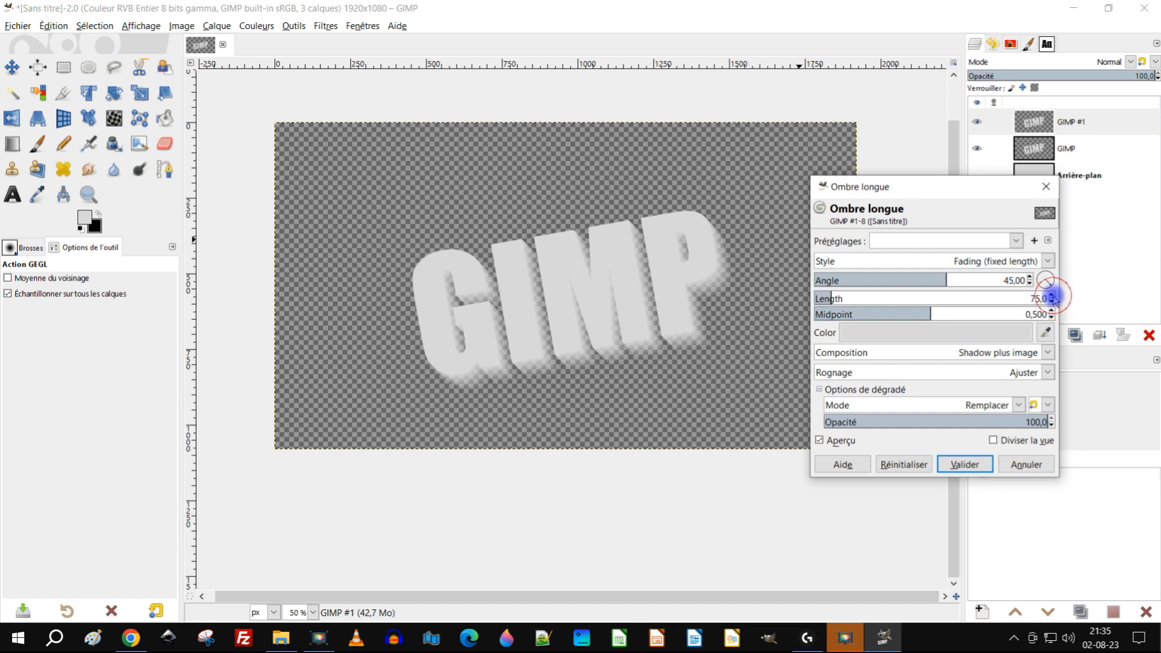
Set the long shadow's colour to black (000000) and its midpoint to 0.448, and apply the filter
left_click(996, 338)
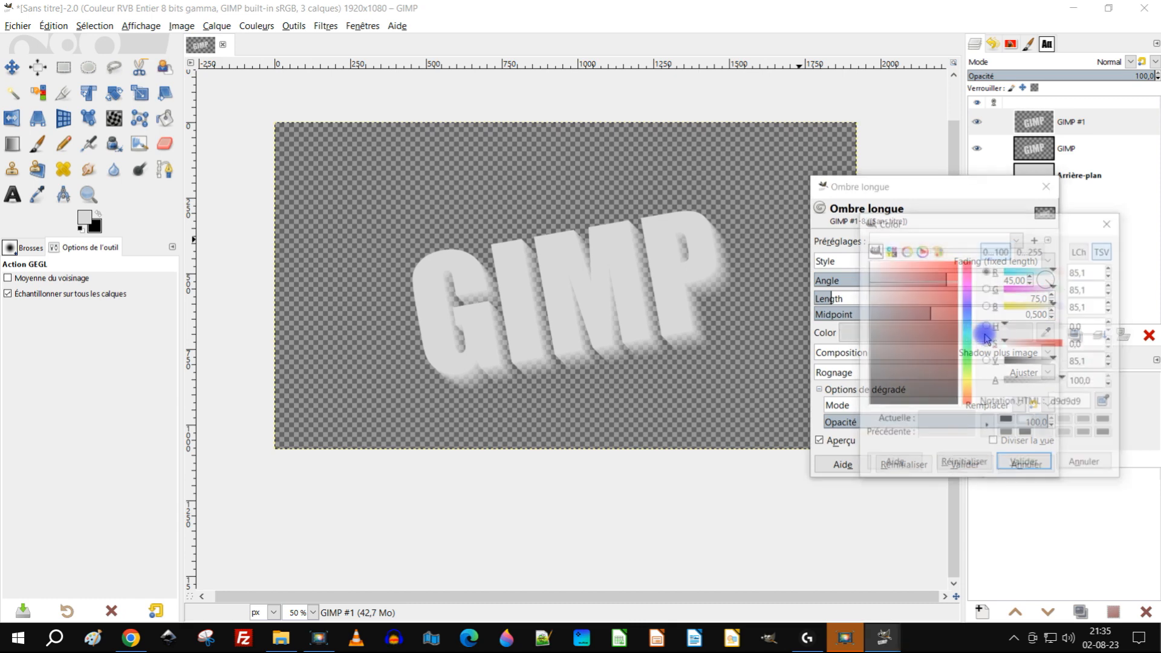
left_click_drag(904, 298, 844, 429)
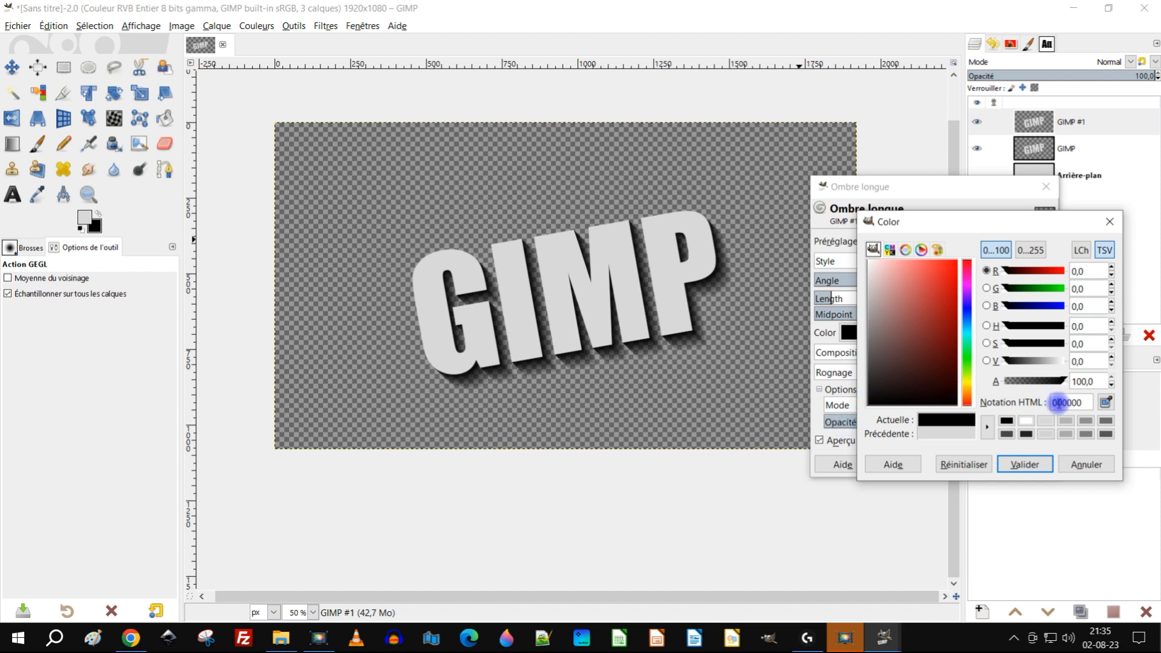
left_click(1031, 466)
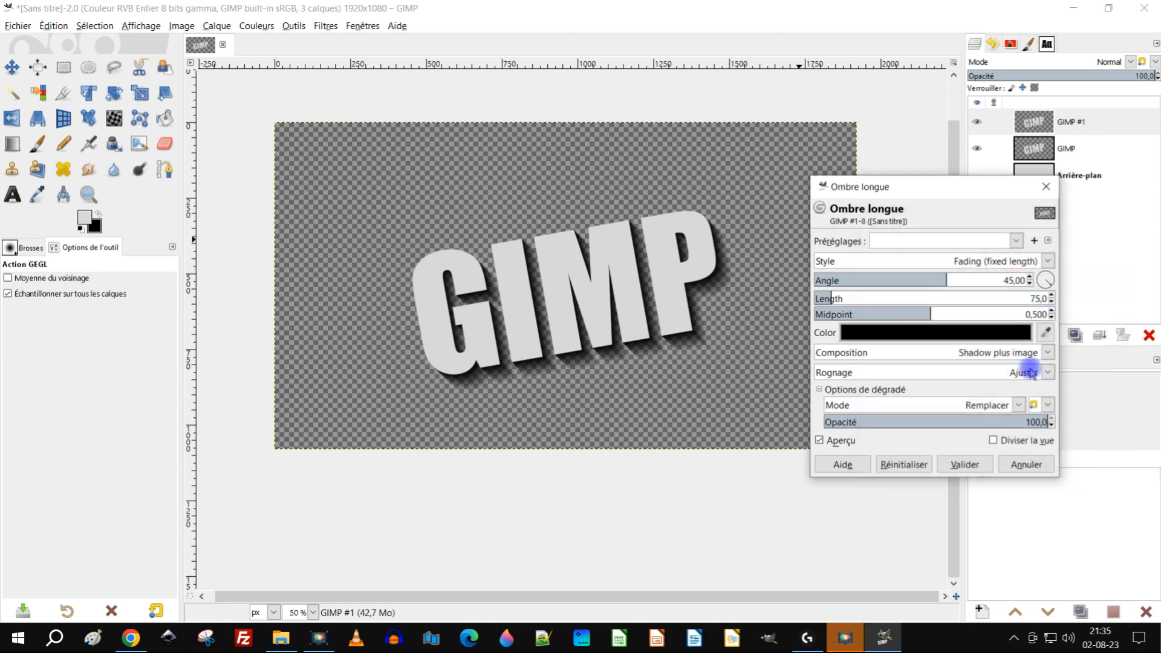
left_click(1051, 317)
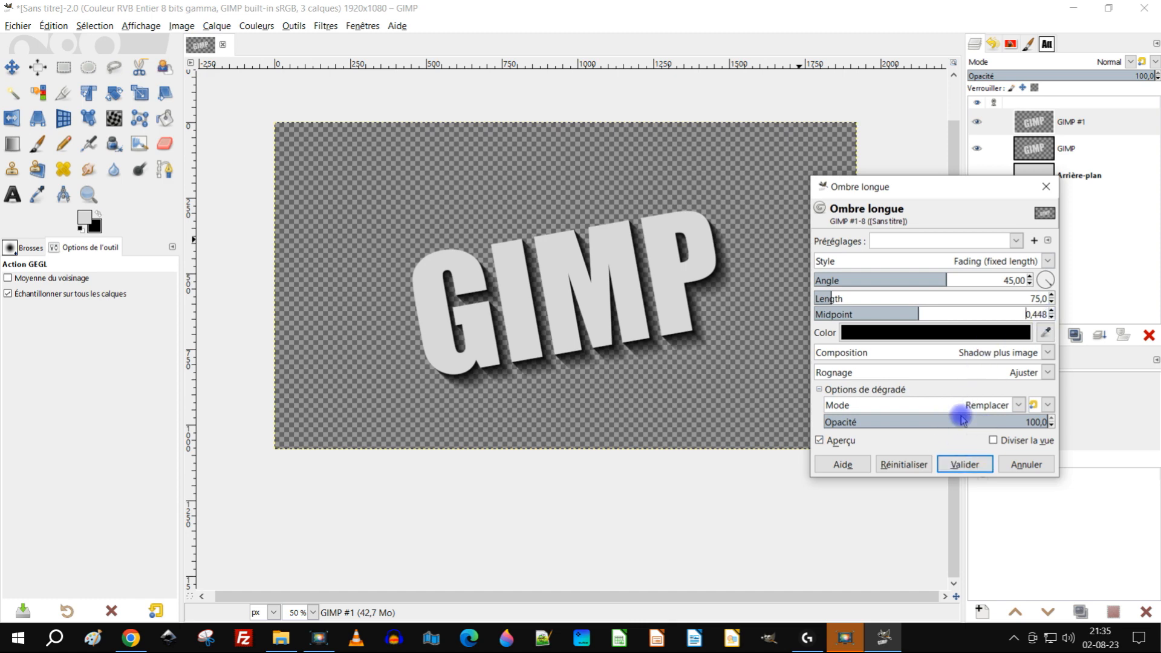
left_click(963, 464)
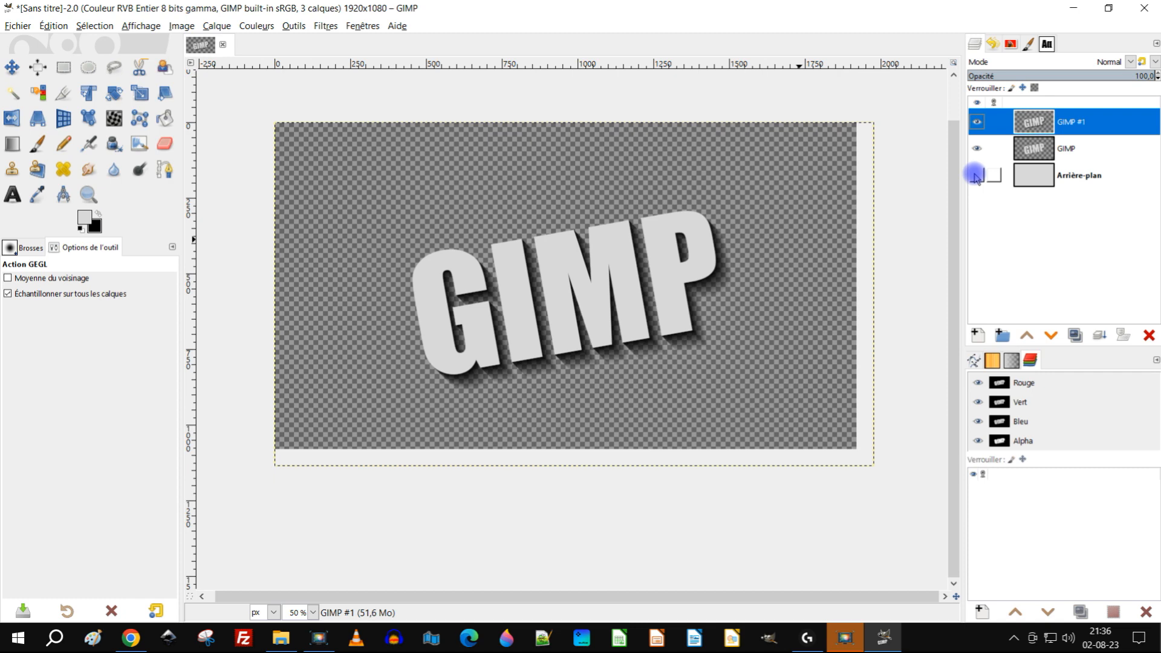
Show the Arrière-plan layer and place a duplicate of the GIMP layer at the top of the layer stack
left_click(975, 175)
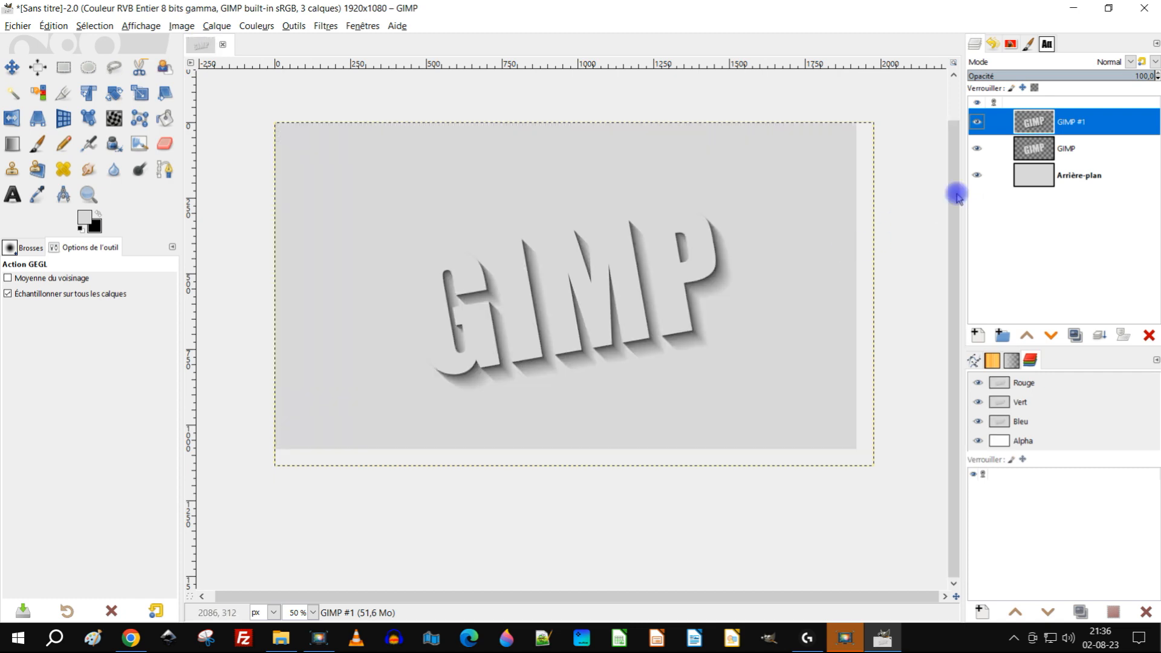
left_click(1041, 156)
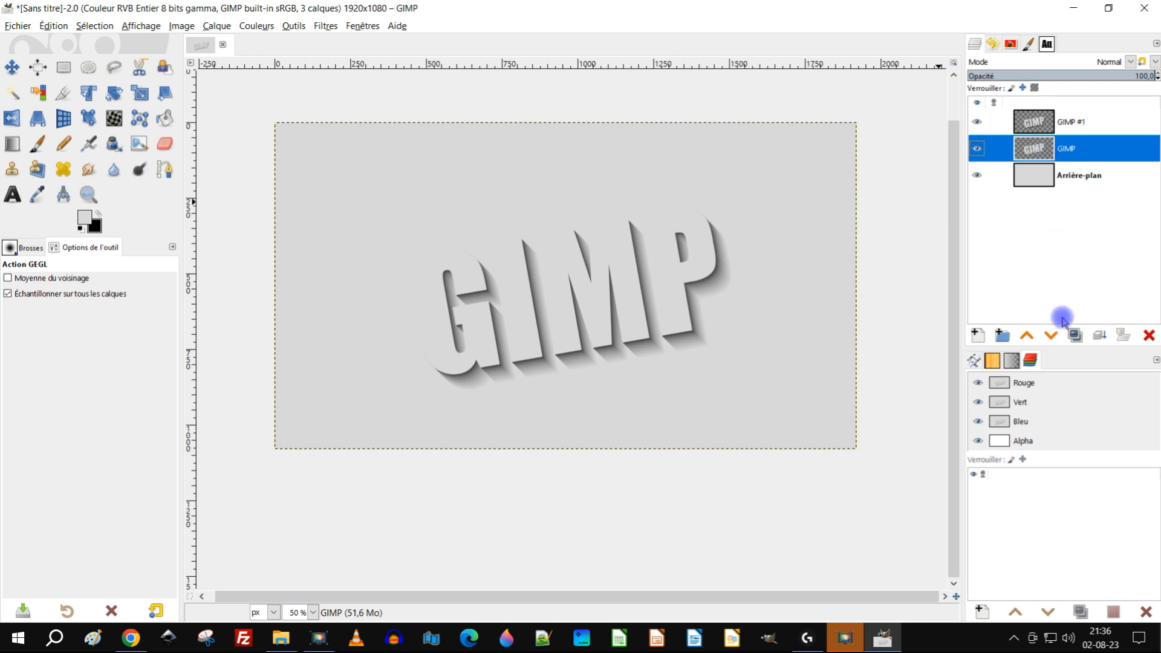
left_click(1075, 336)
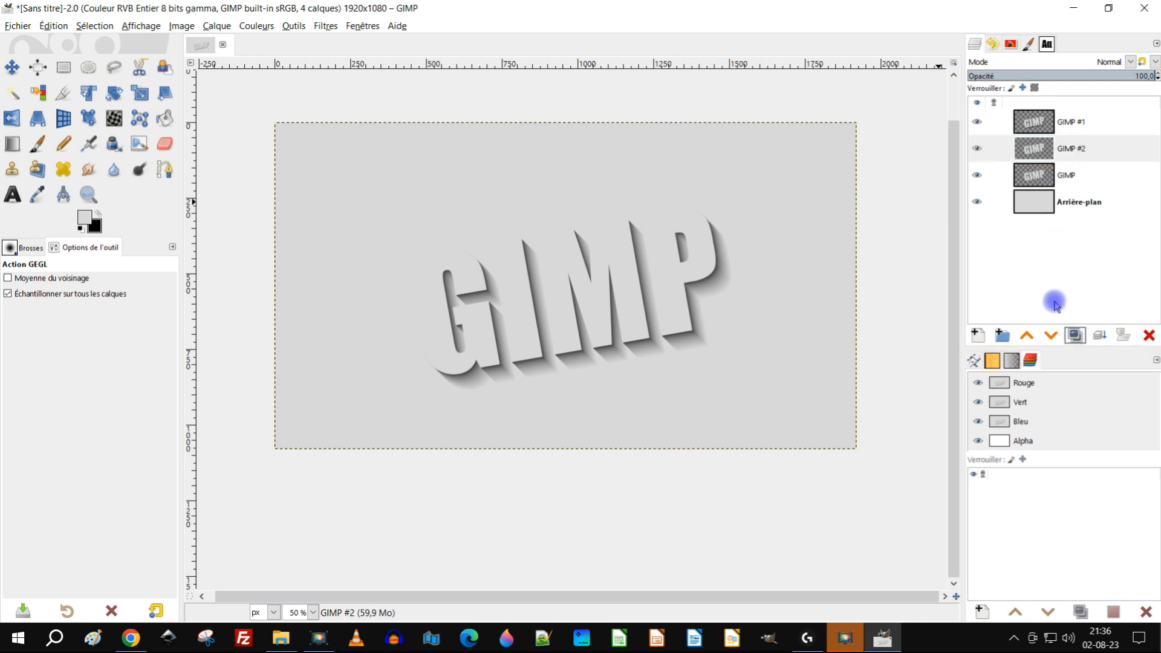
left_click(1026, 335)
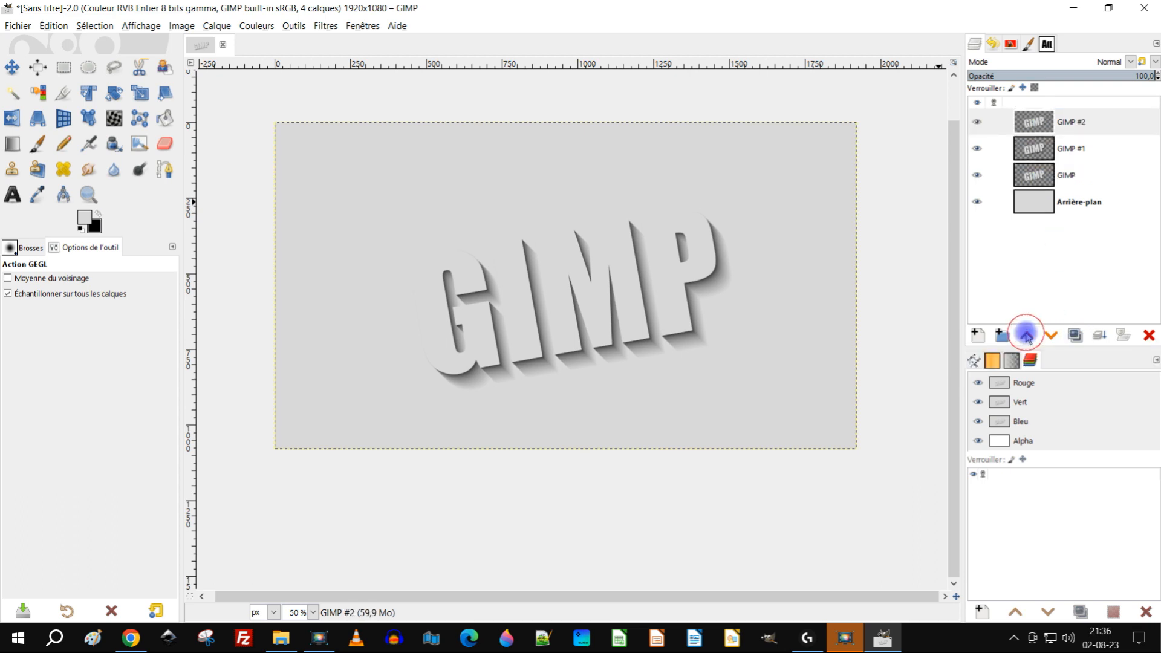
Rename the shadow layer as "GIMP #1 ombre" and the topmost copy as "GIMP #2 REFLET"
double_click(1095, 148)
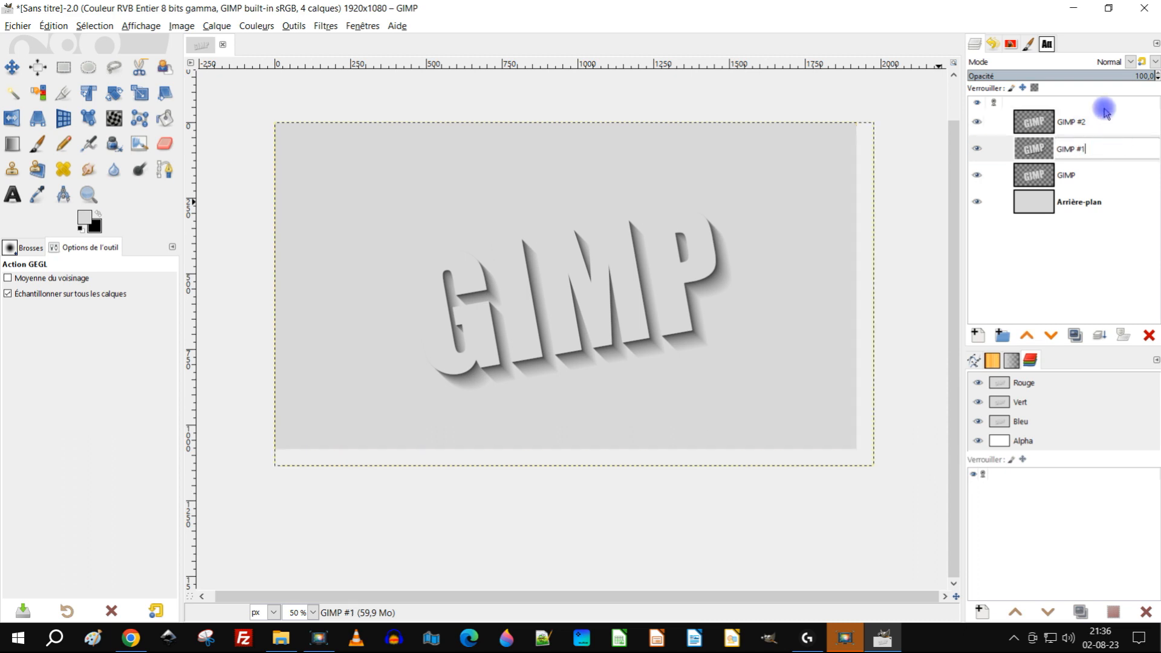
type("OMbre")
key("Return")
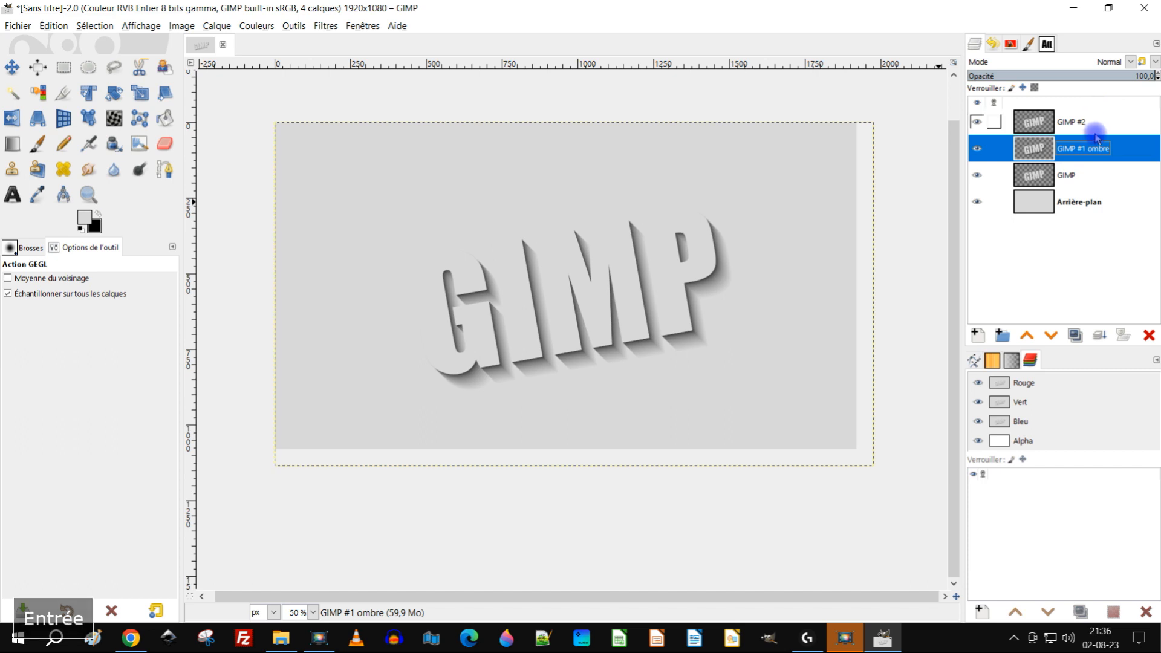
double_click(1104, 121)
type("REFLET")
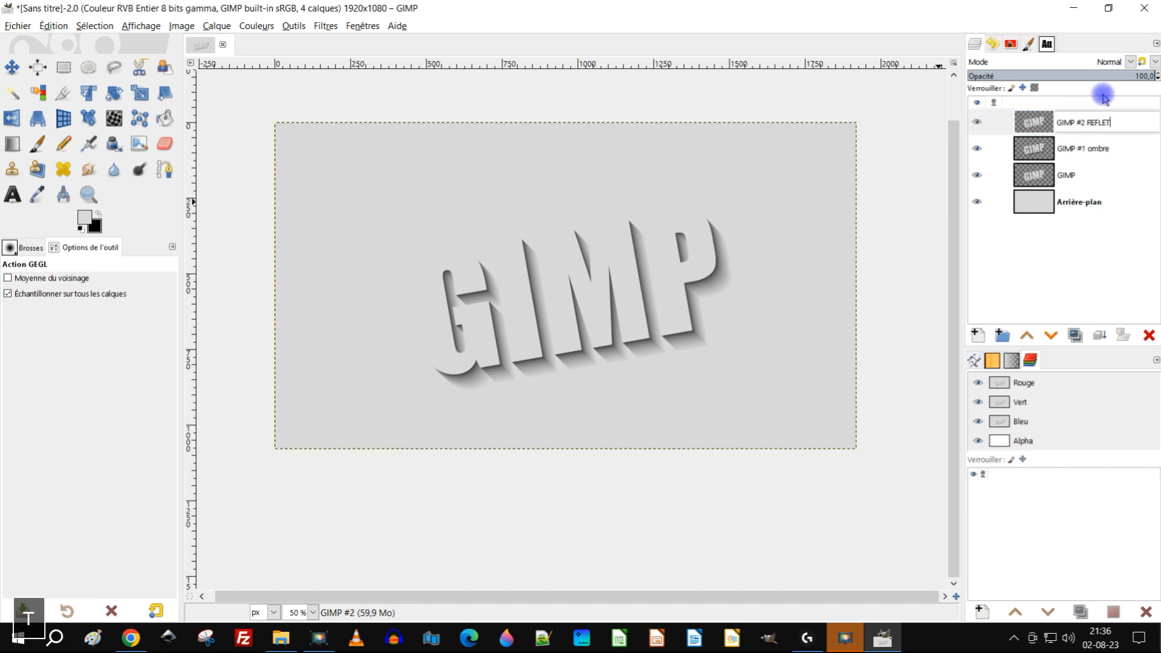
key("Return")
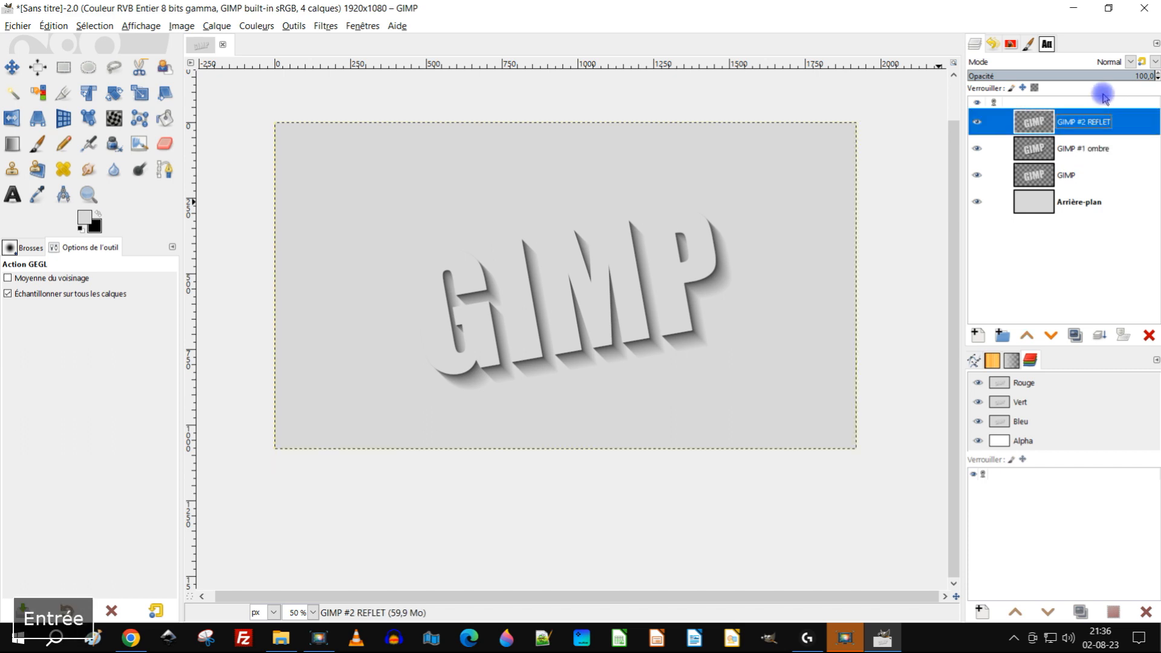
Open the Ombre longue filter on the GIMP #2 REFLET layer with style Fading (fixed length) and angle -135
left_click(329, 27)
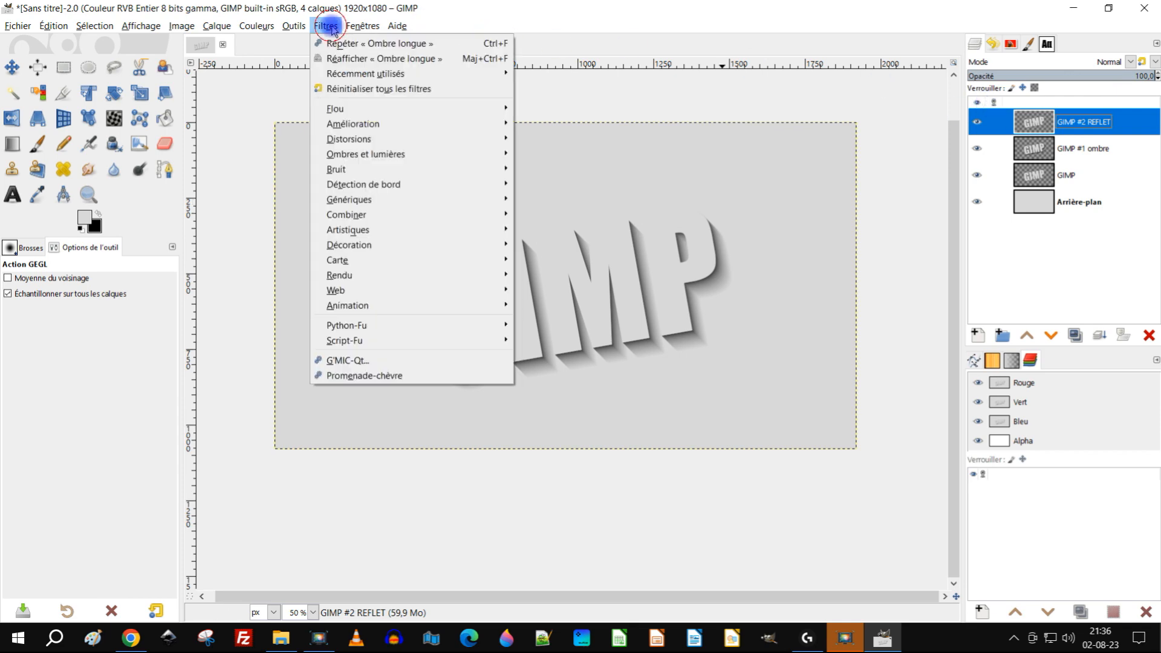
mouse_move(420, 155)
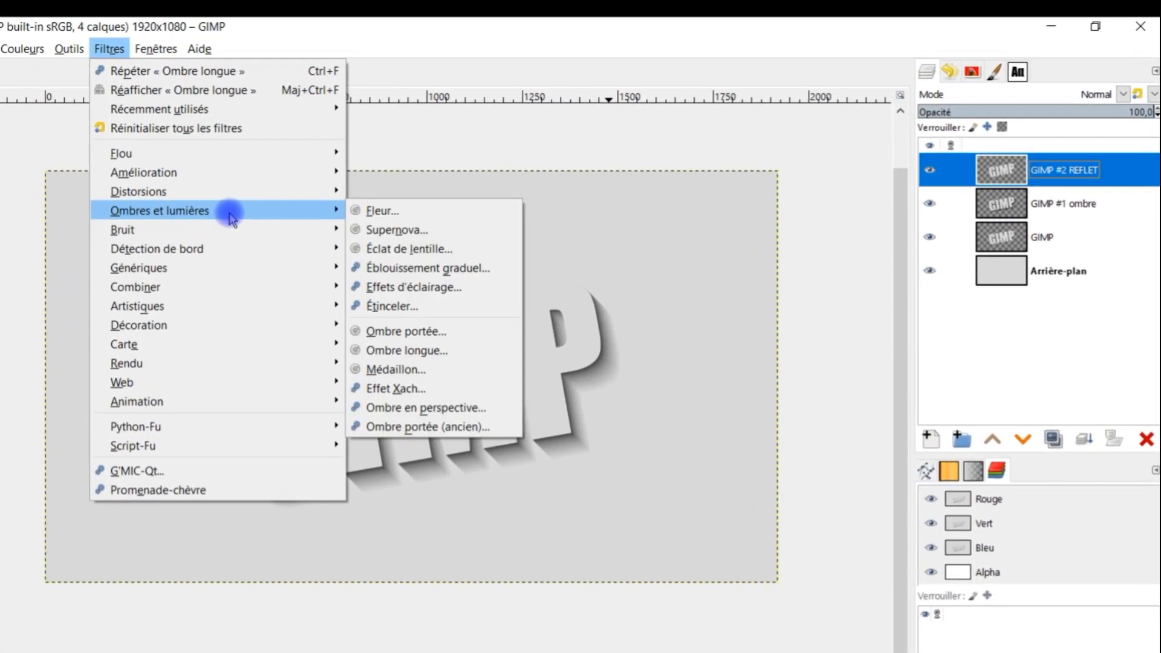
left_click(406, 350)
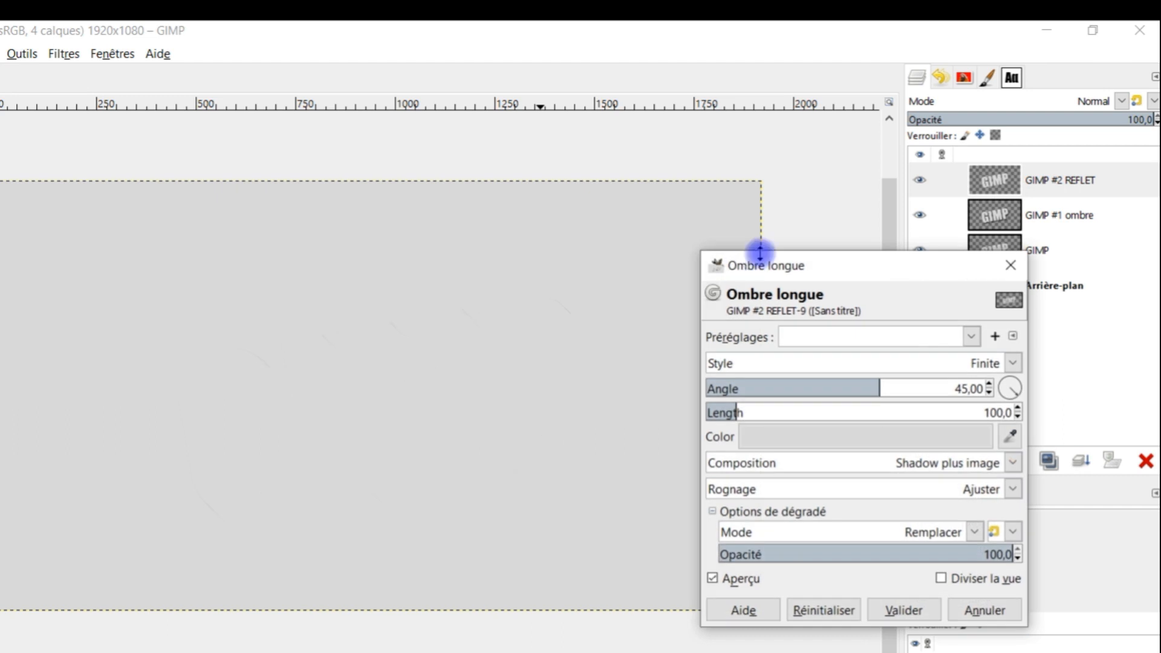
left_click(956, 365)
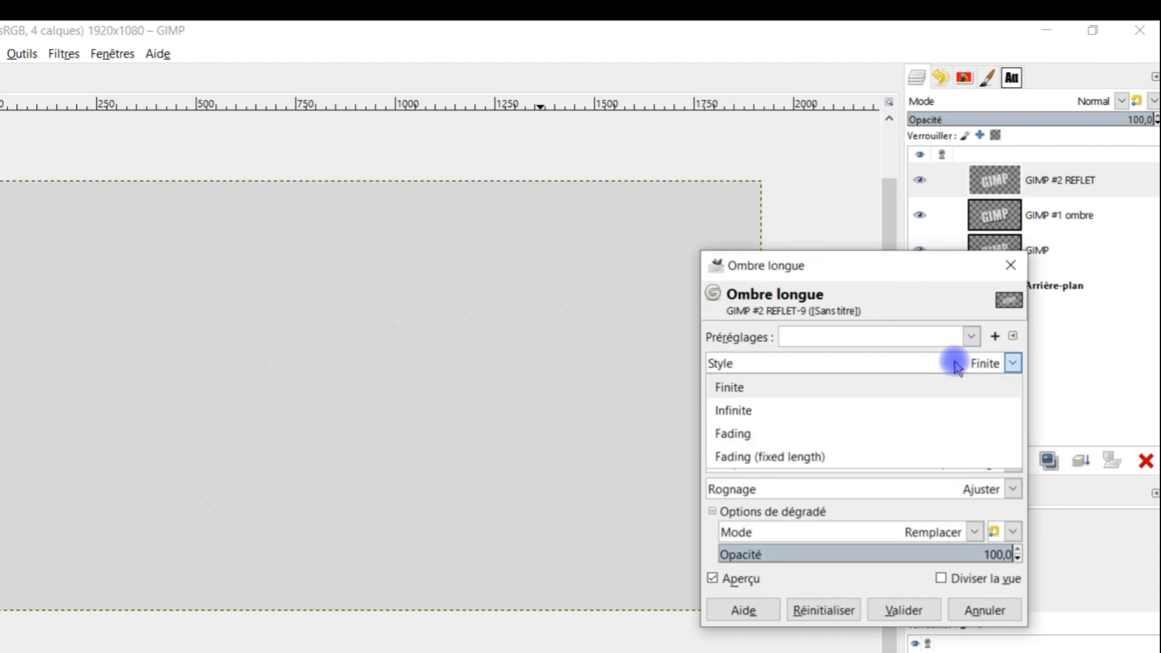
left_click(856, 457)
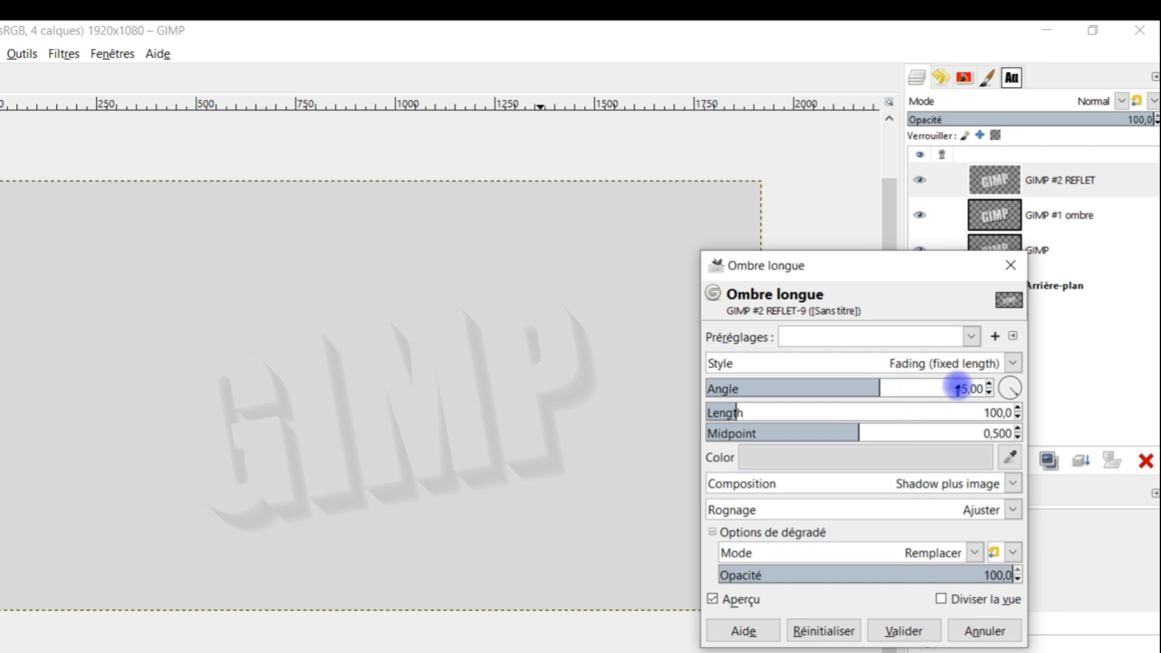
left_click_drag(870, 383, 754, 383)
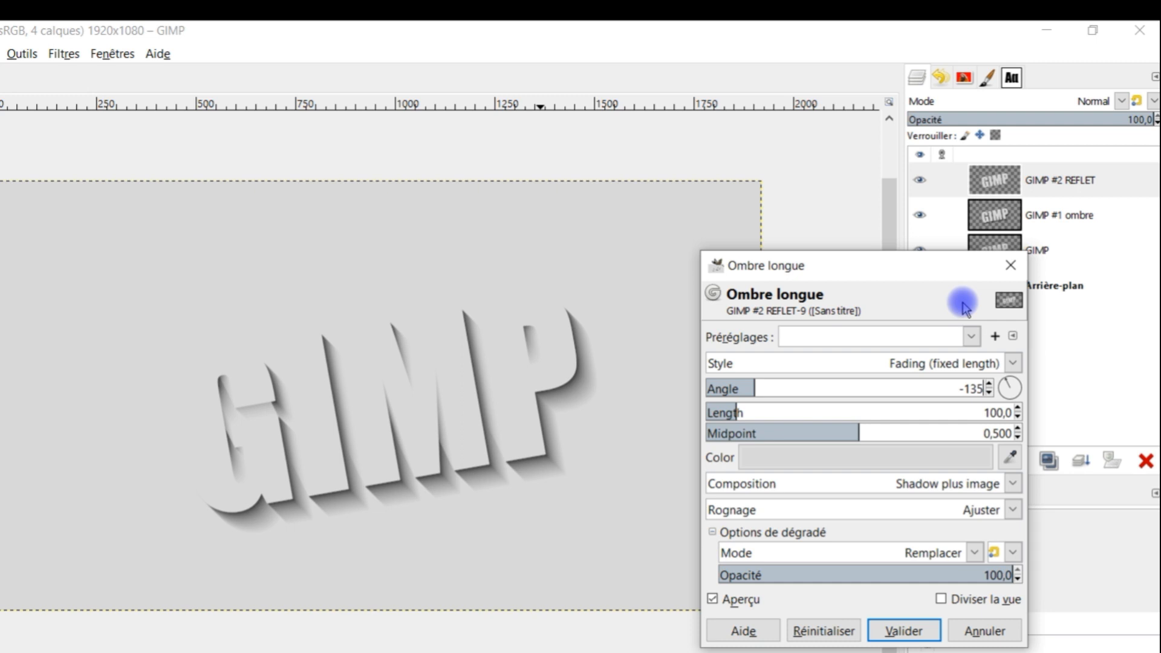
Set the long shadow's length to 35, midpoint to 0.4 and colour to white (ffffff), and apply the filter
key("Tab")
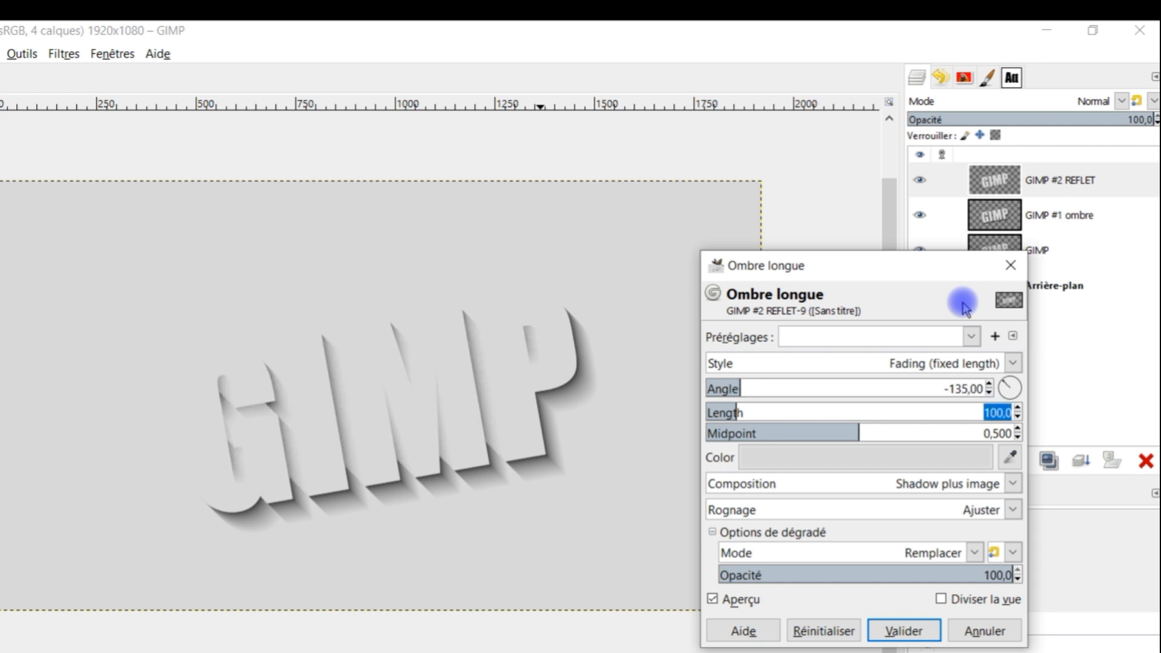
type("35")
key("Tab")
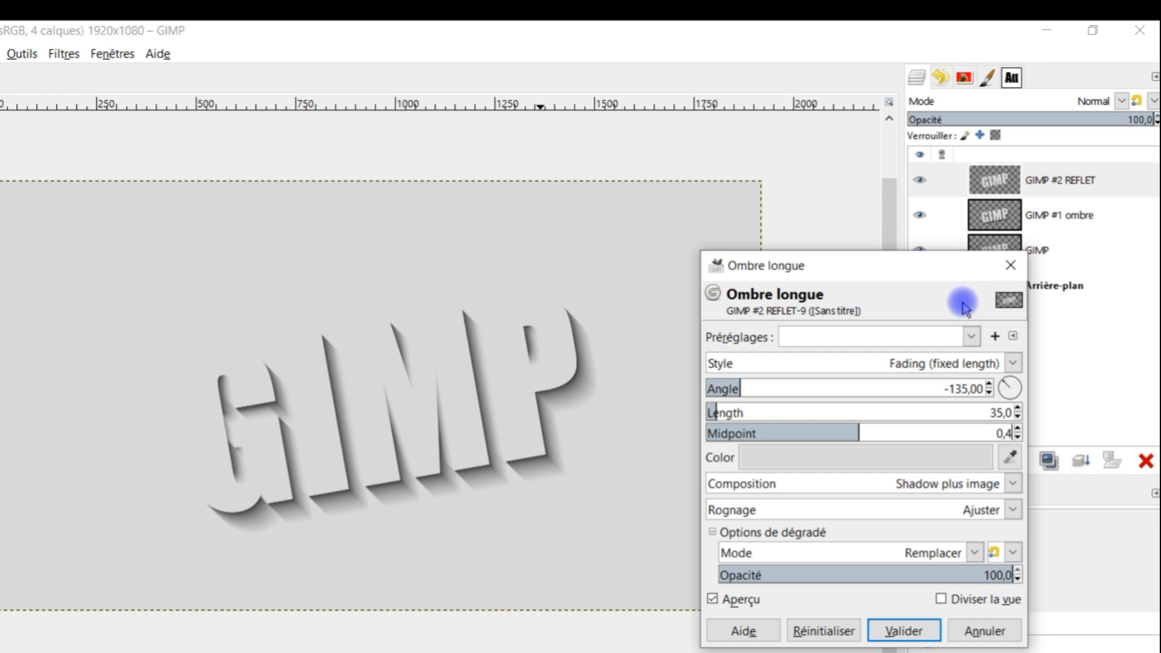
left_click(855, 457)
left_click_drag(760, 375, 687, 348)
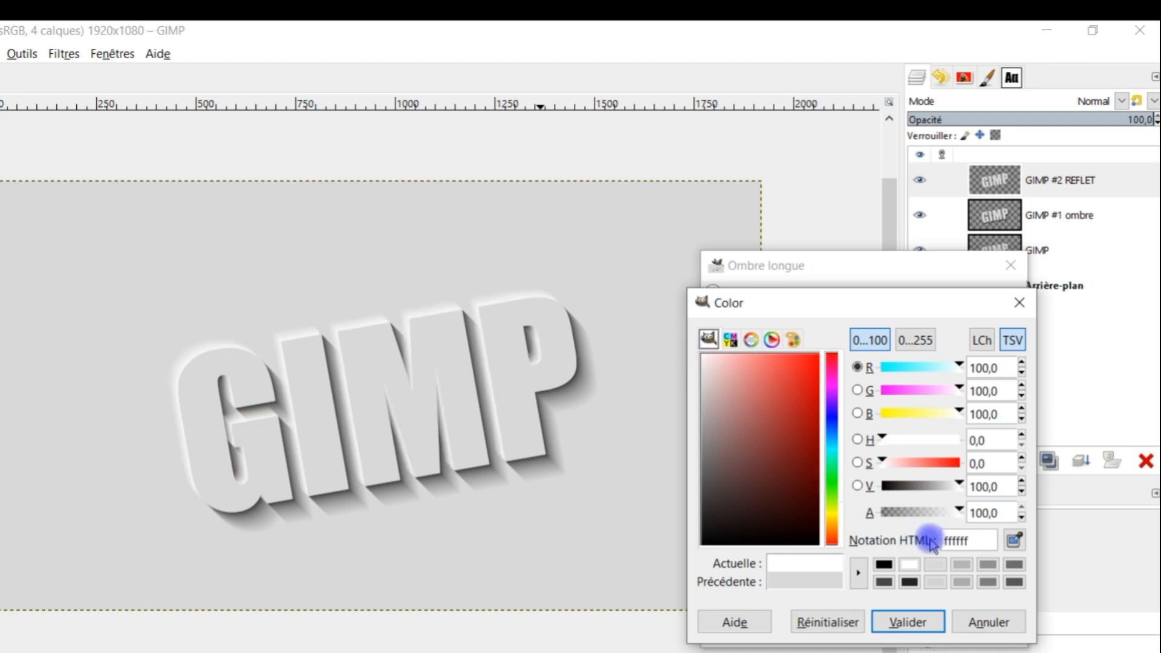
left_click(909, 623)
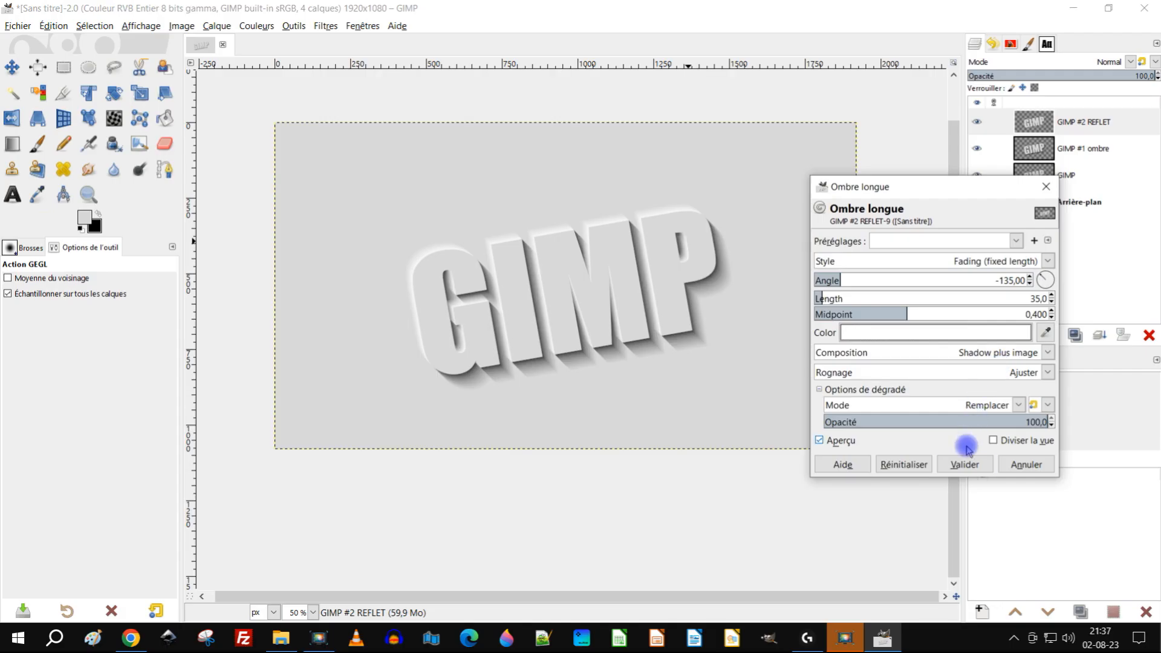
left_click(965, 464)
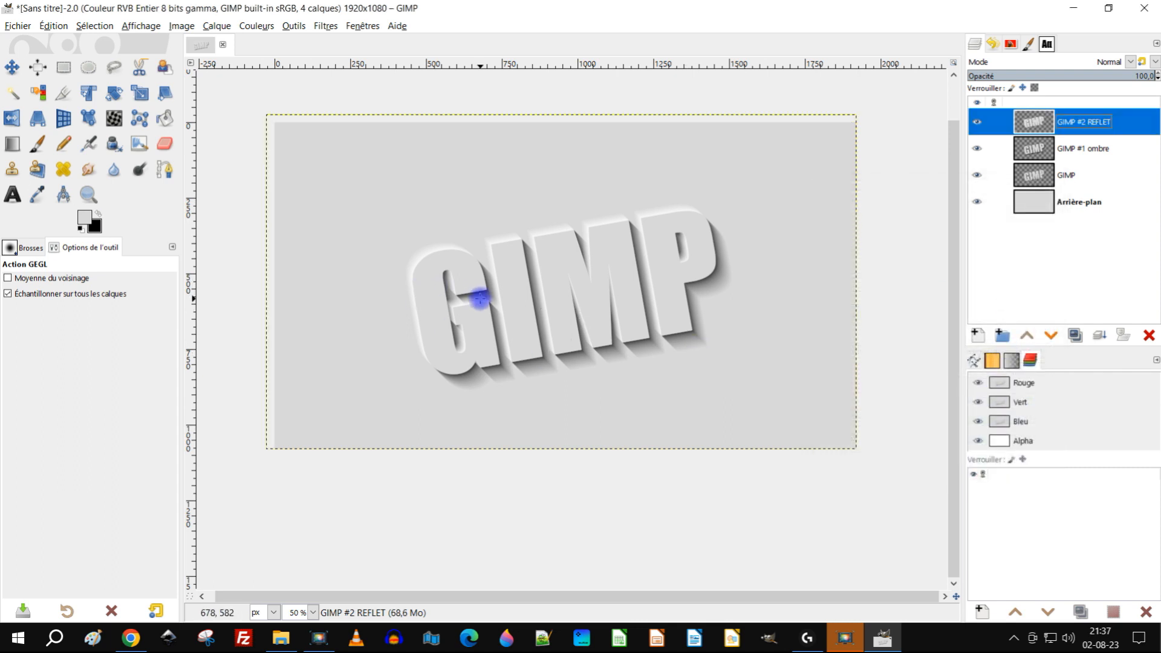
Add a layer mask initialised to Blanc (opacité complète) to the GIMP #2 REFLET layer
scroll(479, 298, "up", 1)
scroll(518, 295, "up", 1)
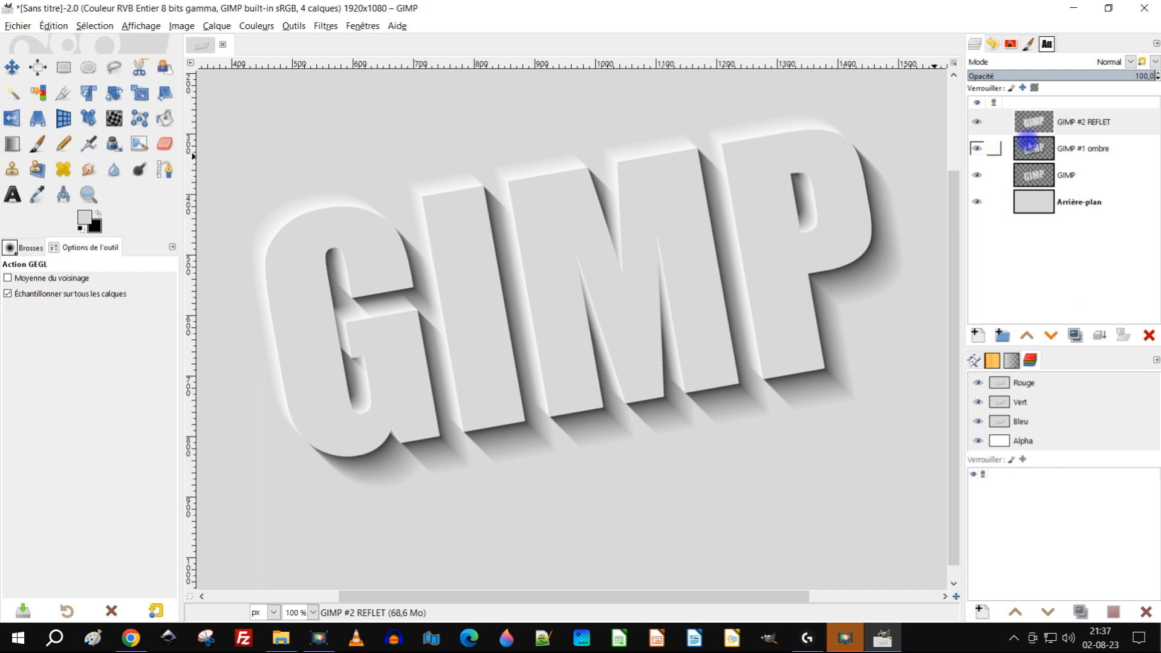
right_click(1041, 125)
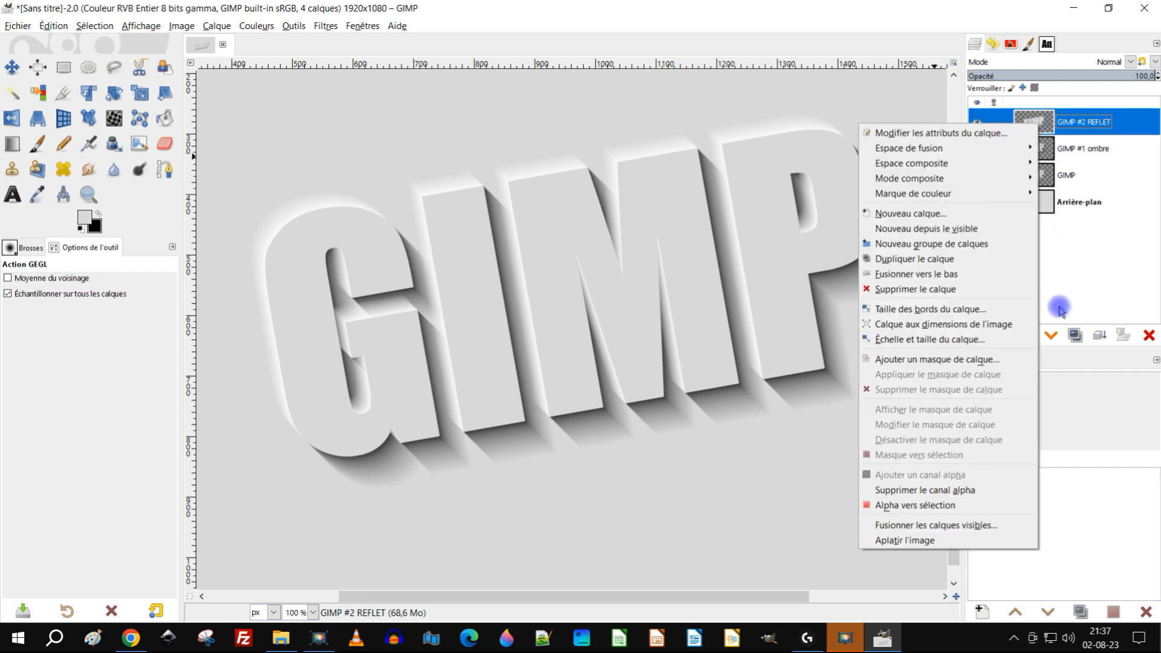
left_click(964, 361)
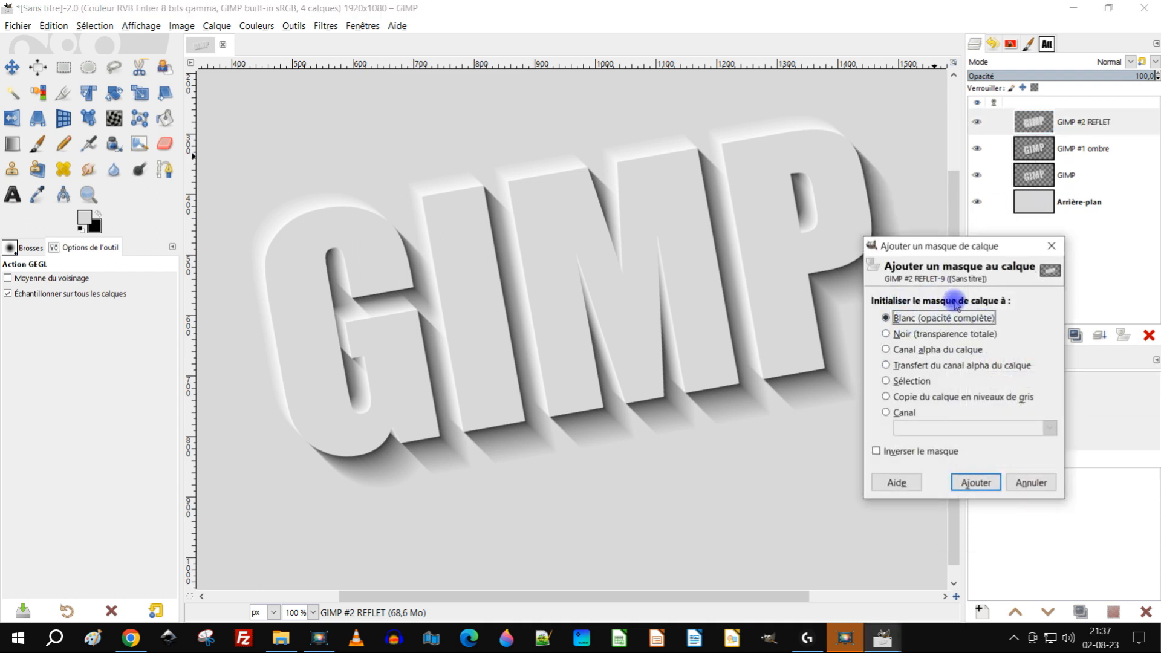
left_click(976, 482)
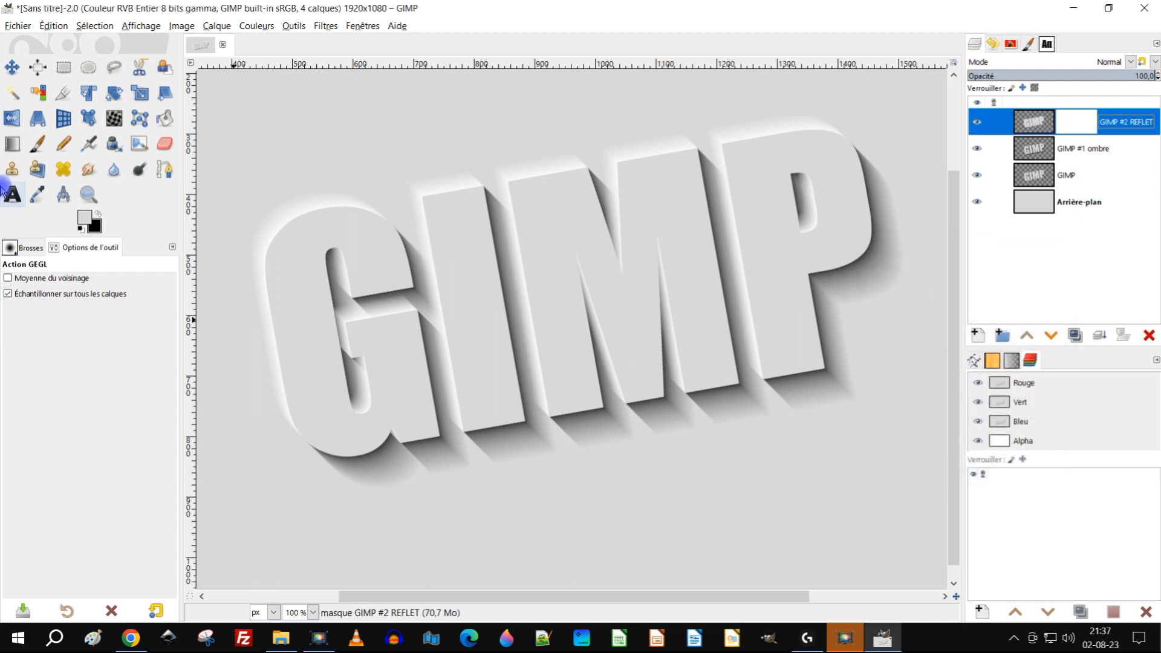
Set up the Paintbrush with black as foreground colour, 100 % opacity and the 2. Hardness 050 brush
left_click(31, 148)
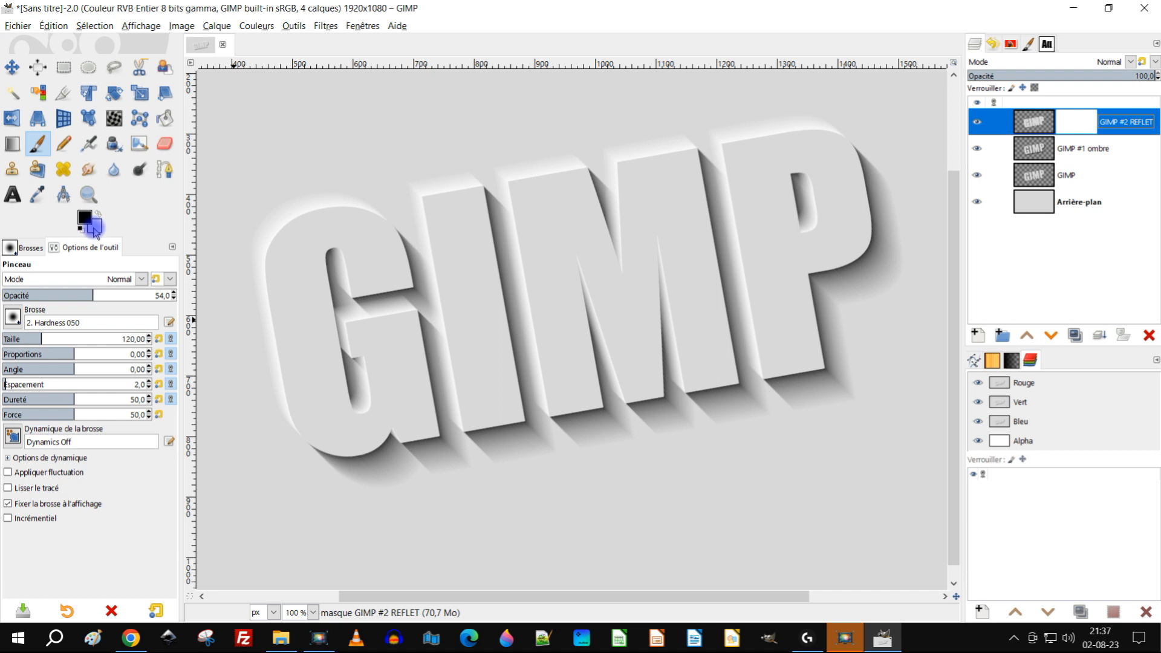
left_click(81, 229)
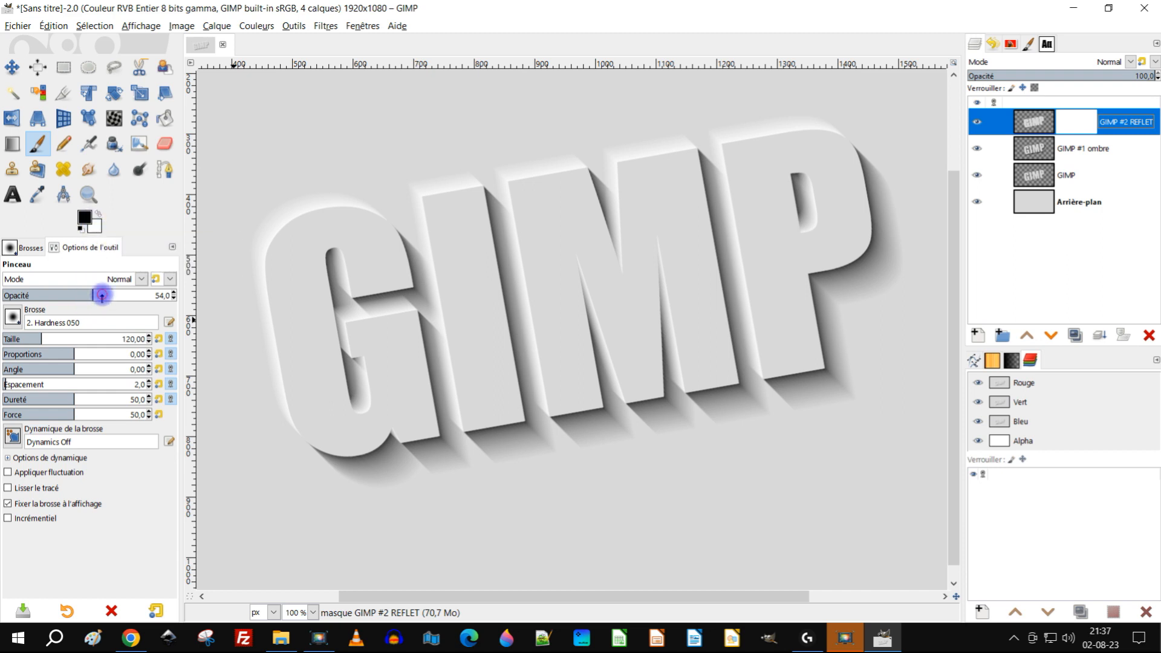
left_click_drag(102, 296, 244, 295)
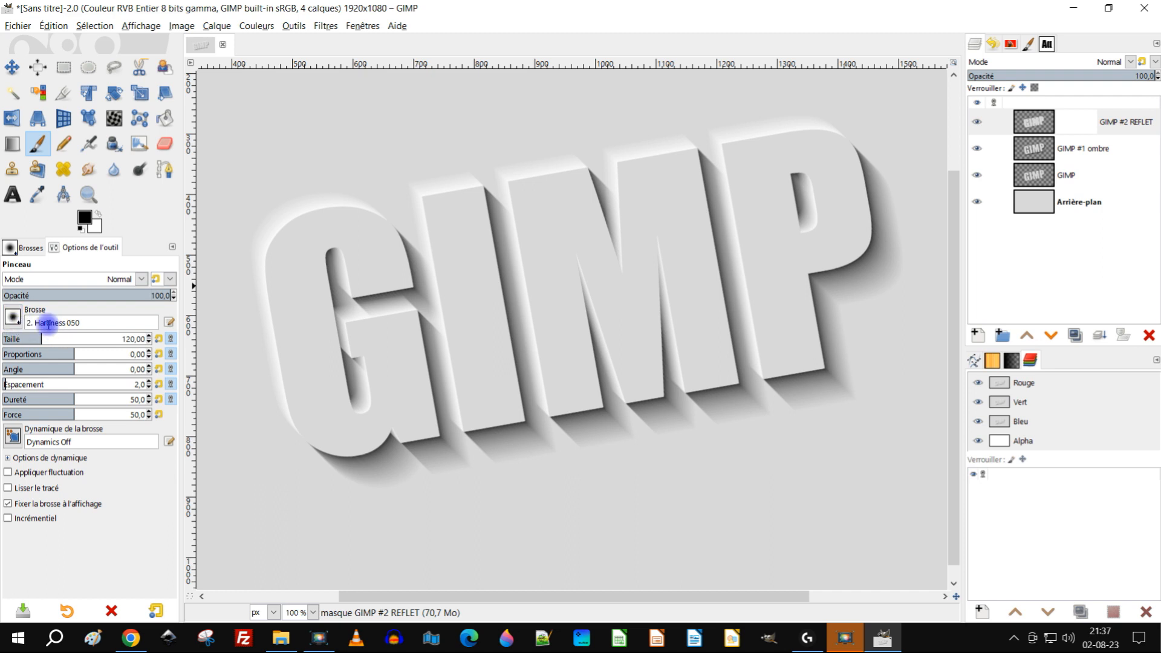
left_click(13, 318)
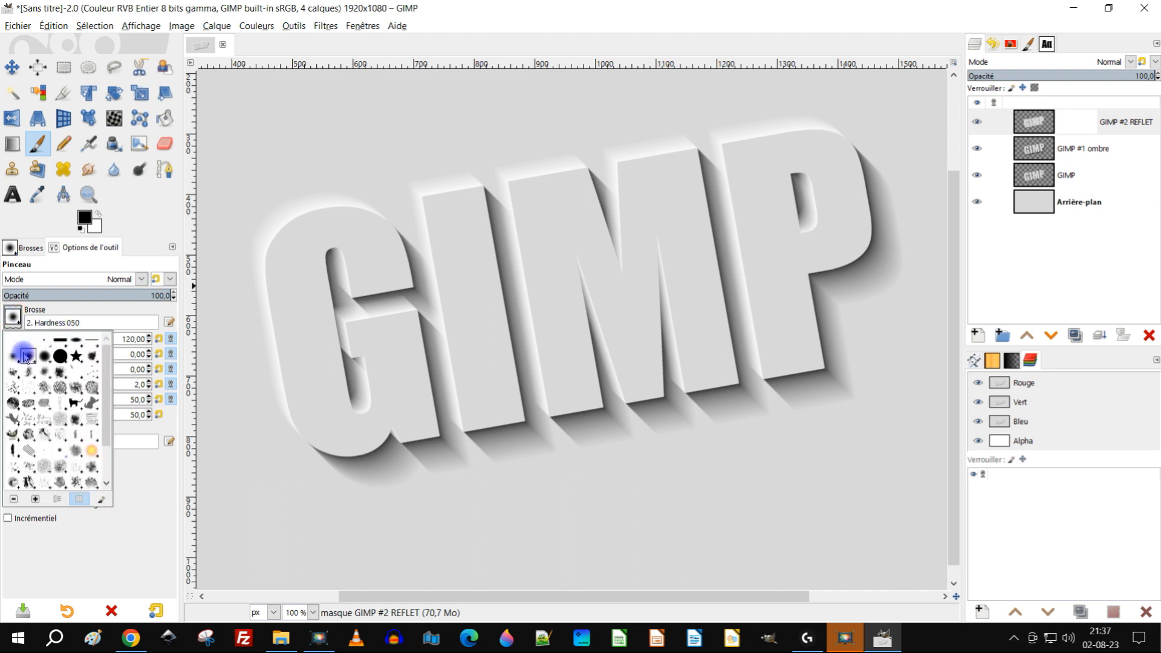
left_click(140, 232)
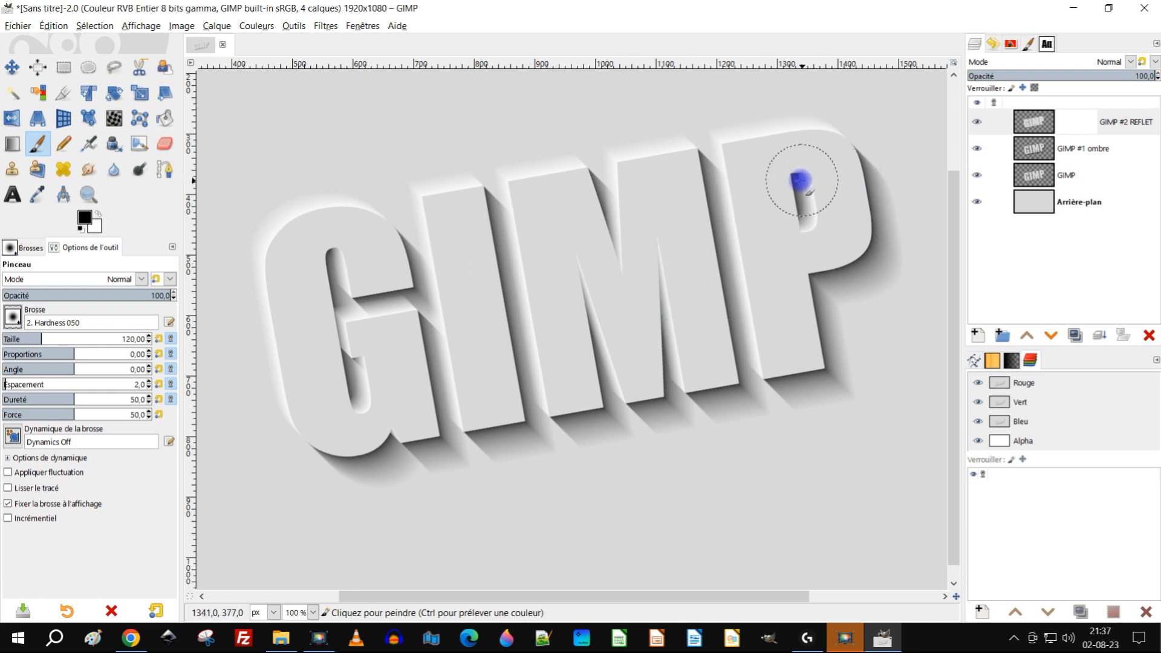
Paint black on the mask to hide the highlight inside the P, along its stem and between the strokes of the M
mouse_move(798, 186)
left_mouse_down()
mouse_move(792, 221)
mouse_move(804, 165)
mouse_move(800, 218)
mouse_move(816, 182)
left_mouse_up()
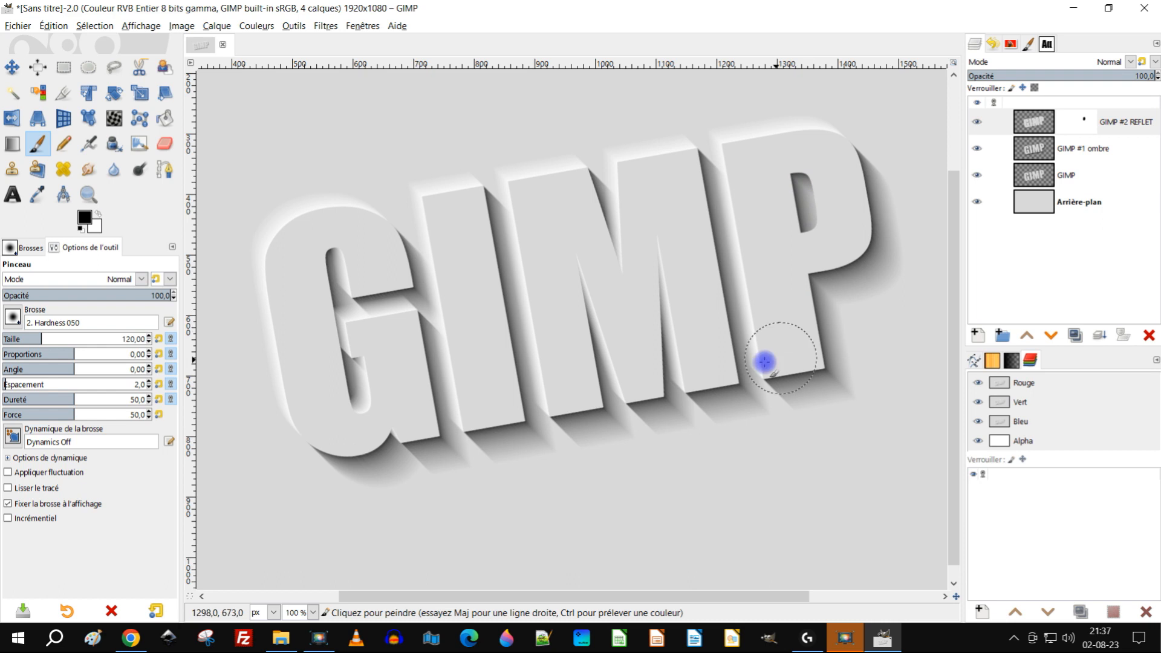
mouse_move(765, 361)
left_mouse_down()
mouse_move(771, 274)
mouse_move(751, 224)
mouse_move(760, 293)
mouse_move(748, 325)
mouse_move(726, 220)
mouse_move(708, 200)
mouse_move(780, 349)
left_mouse_up()
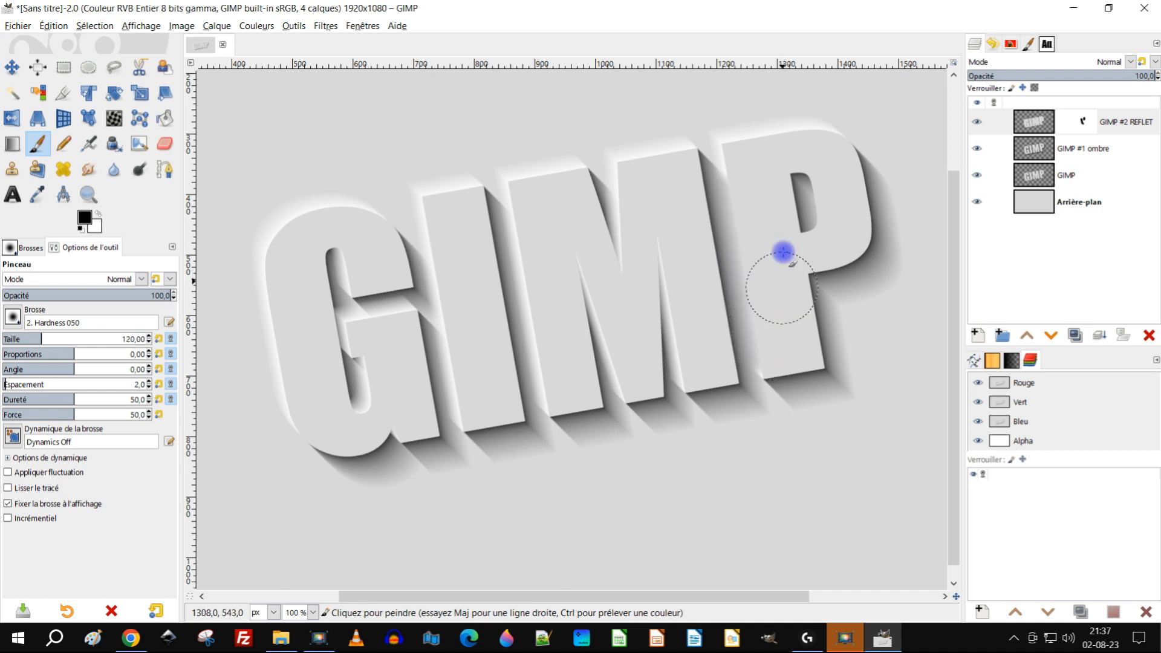
mouse_move(682, 285)
left_mouse_down()
mouse_move(682, 360)
mouse_move(685, 255)
mouse_move(677, 312)
mouse_move(624, 322)
mouse_move(598, 298)
mouse_move(597, 313)
mouse_move(587, 213)
mouse_move(604, 238)
mouse_move(600, 226)
mouse_move(578, 338)
mouse_move(641, 375)
left_mouse_up()
mouse_move(508, 241)
left_mouse_down()
mouse_move(535, 284)
mouse_move(550, 324)
mouse_move(525, 295)
mouse_move(562, 390)
left_mouse_up()
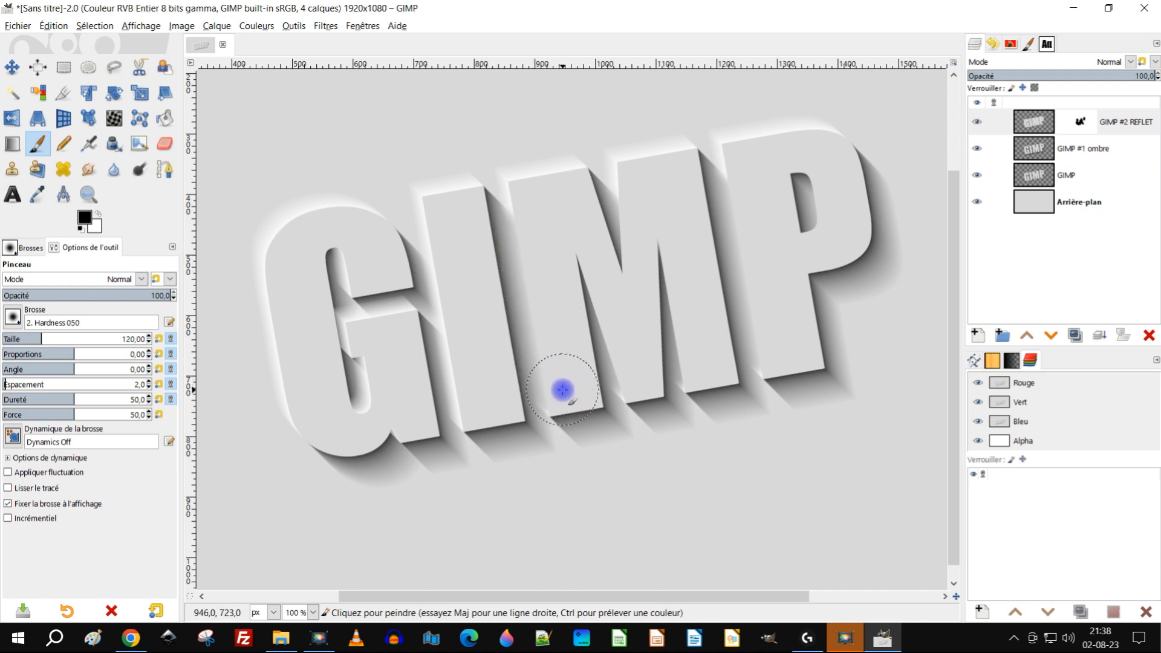
mouse_move(590, 276)
left_mouse_down()
mouse_move(597, 322)
mouse_move(630, 366)
left_mouse_up()
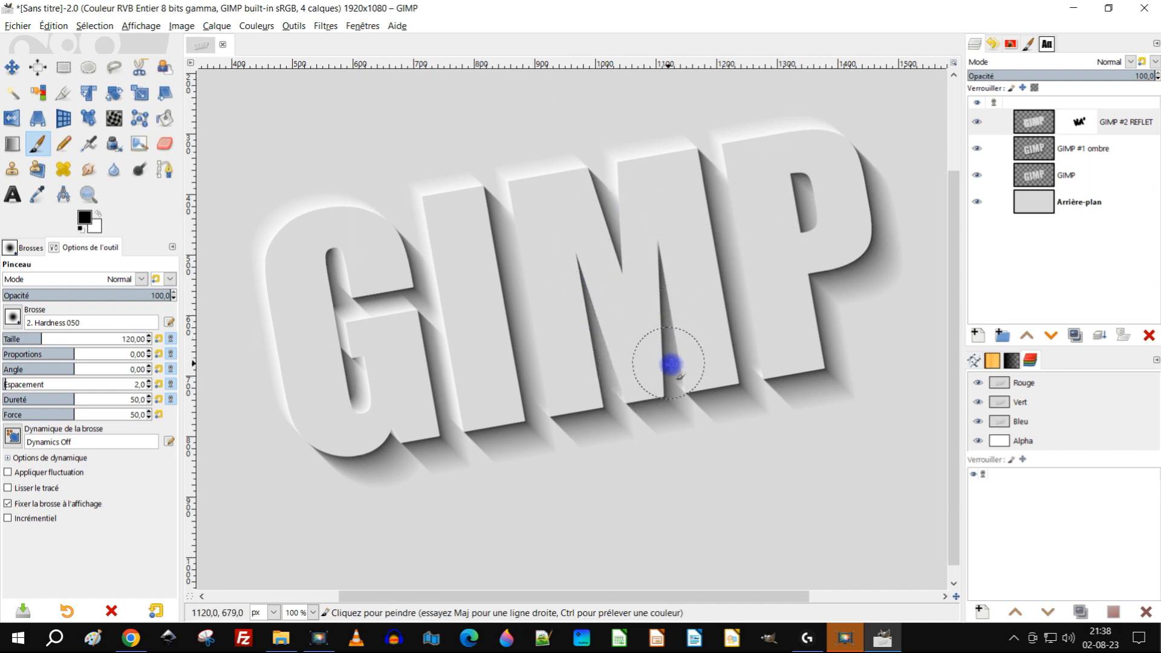
scroll(673, 373, "up", 3)
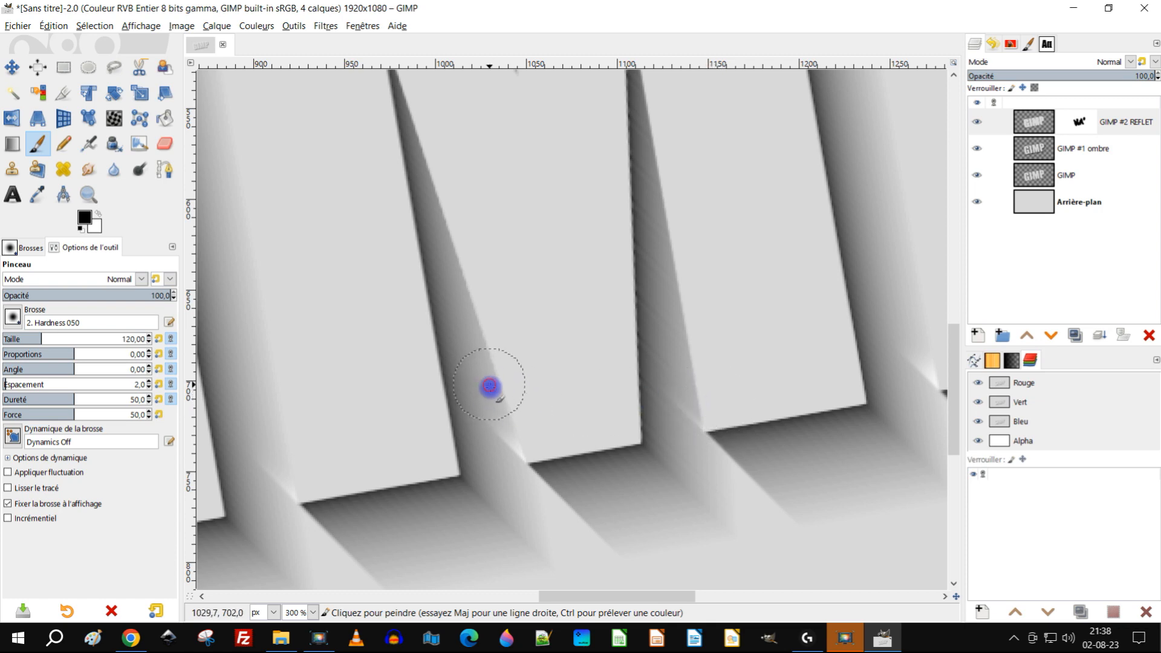
Paint black on the mask to hide the unwanted highlight inside the G and along the left side of the I
scroll(804, 327, "down", 2, "ctrl")
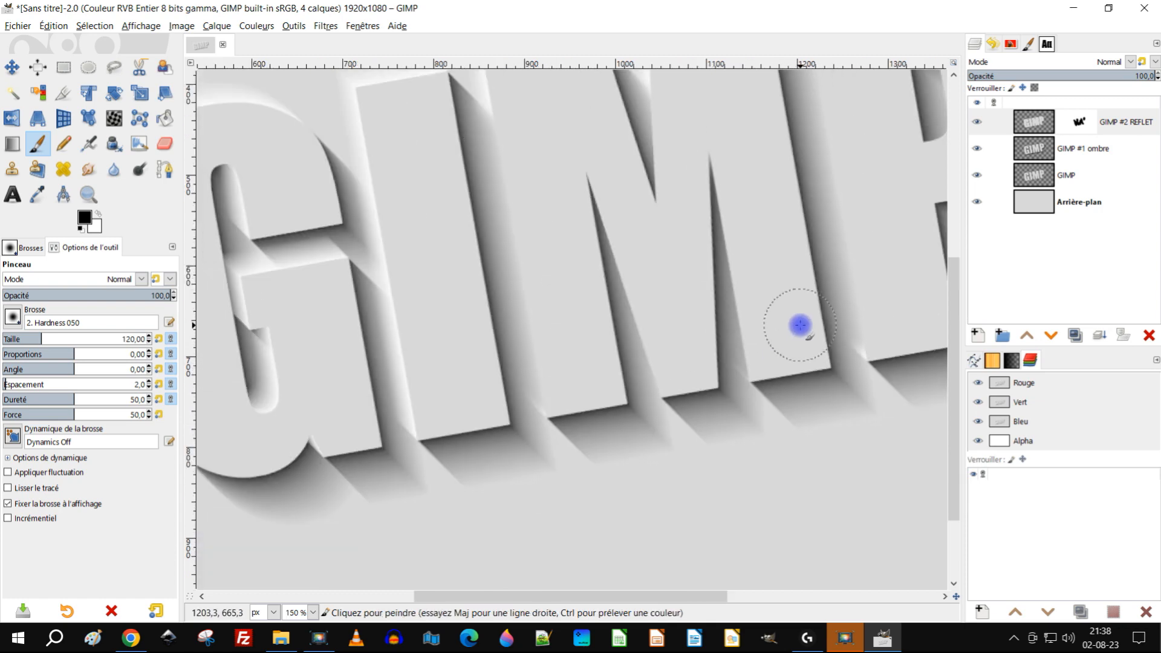
scroll(411, 315, "left", 2)
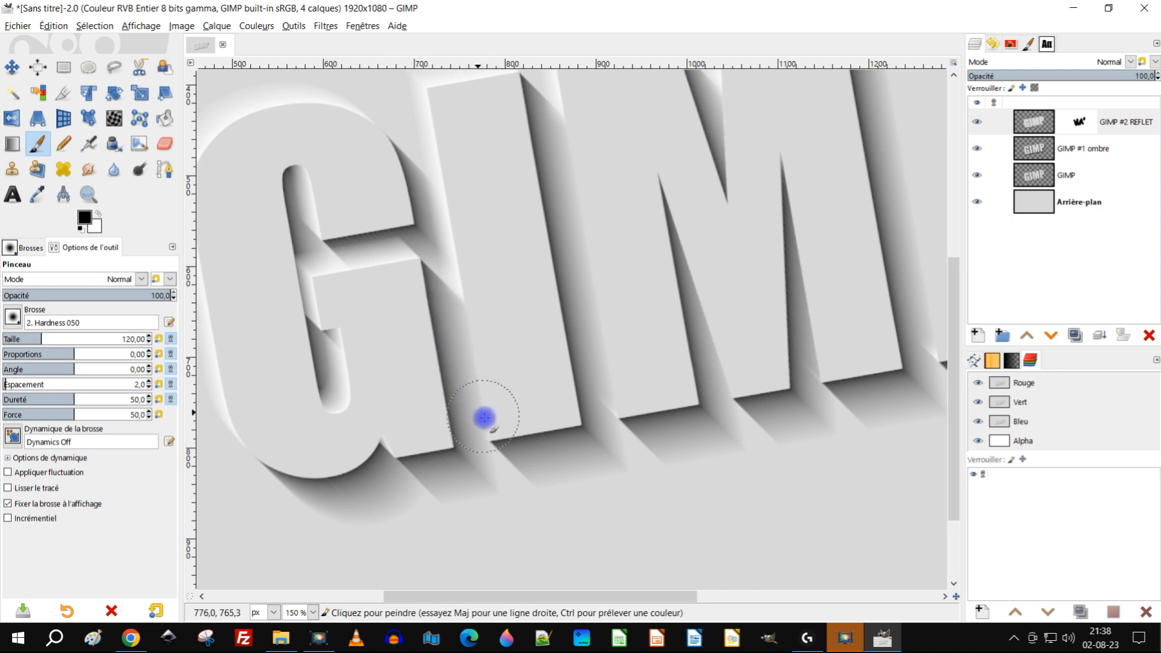
mouse_move(319, 389)
left_mouse_down()
mouse_move(336, 407)
mouse_move(339, 355)
mouse_move(327, 396)
mouse_move(349, 399)
left_mouse_up()
left_click_drag(430, 396, 482, 295)
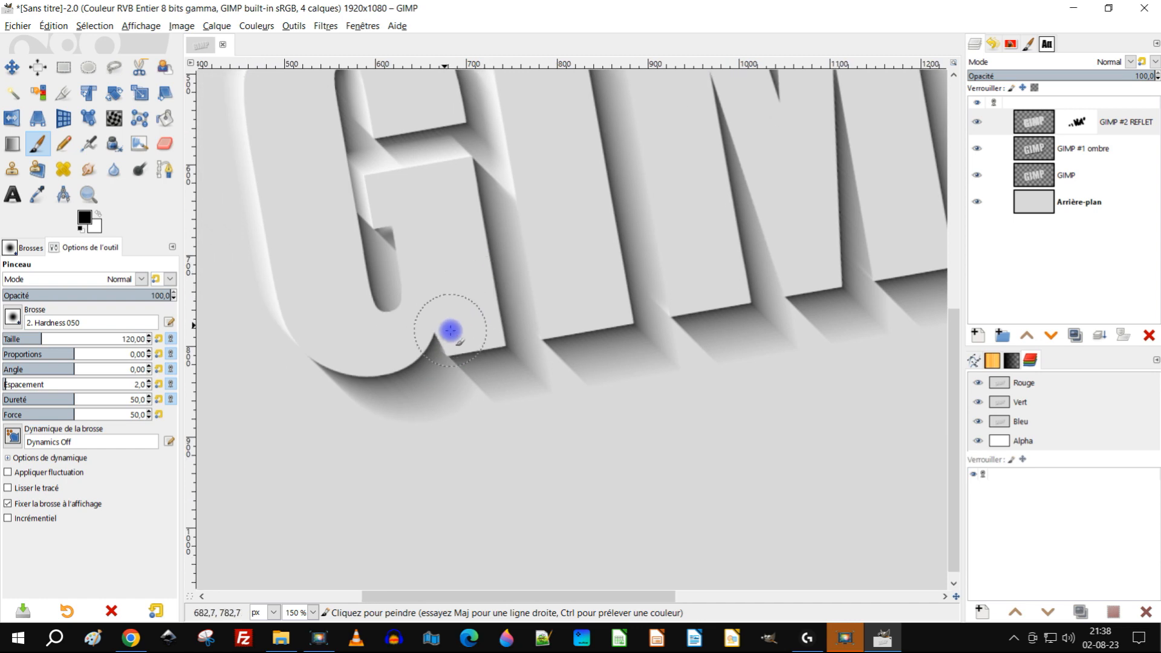
mouse_move(350, 256)
left_mouse_down()
mouse_move(331, 423)
mouse_move(341, 240)
mouse_move(358, 263)
left_mouse_up()
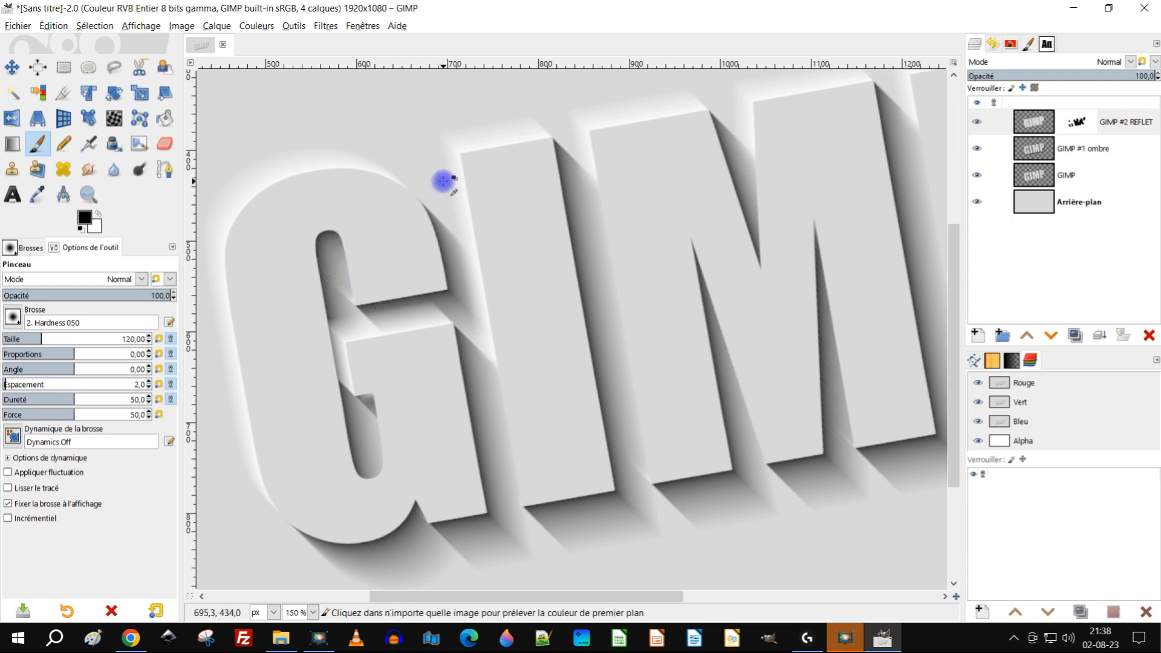
scroll(448, 181, "down", 1)
scroll(454, 181, "up", 2)
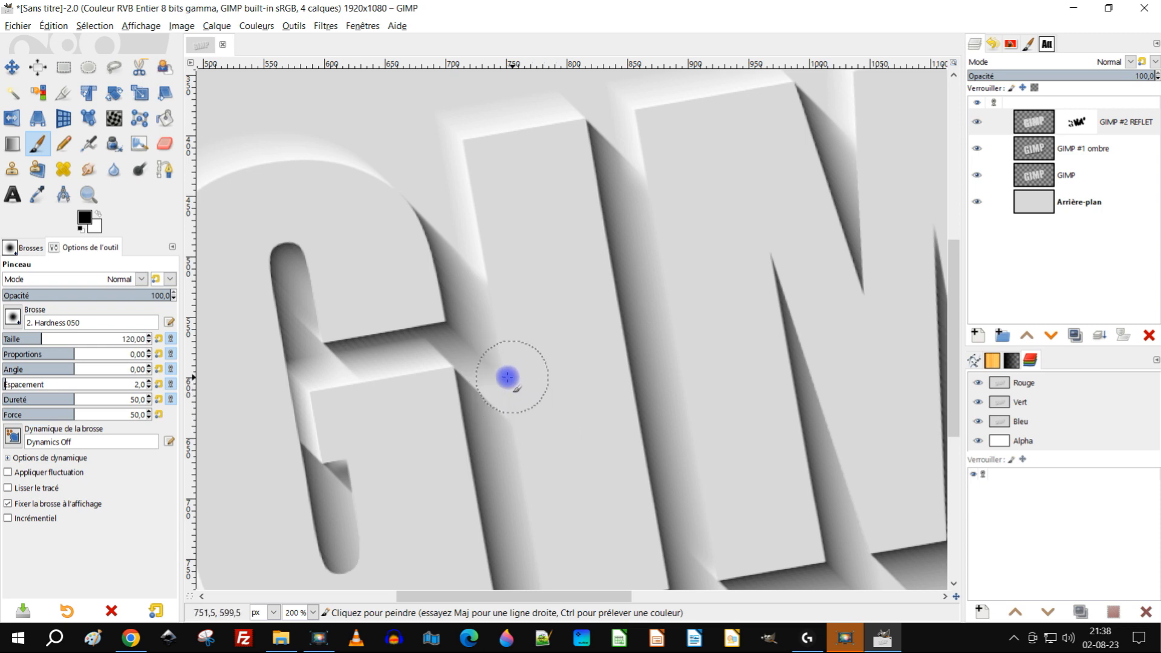
scroll(505, 379, "down", 4)
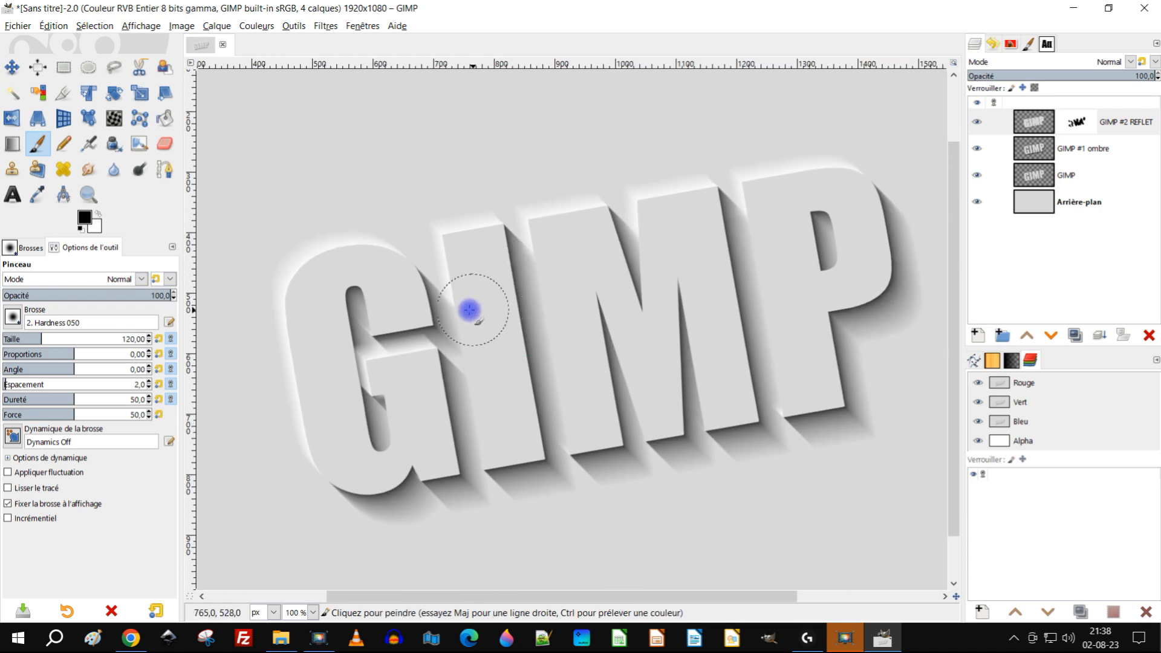
left_click_drag(472, 311, 469, 331)
left_click_drag(494, 387, 488, 324)
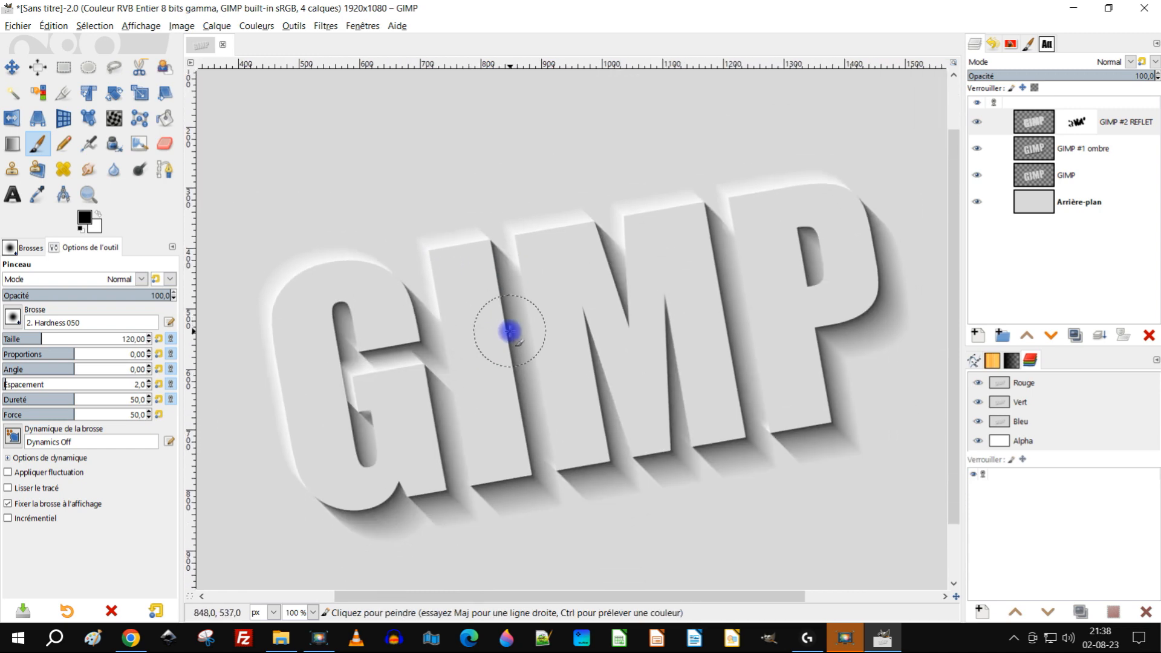
scroll(511, 329, "up", 4)
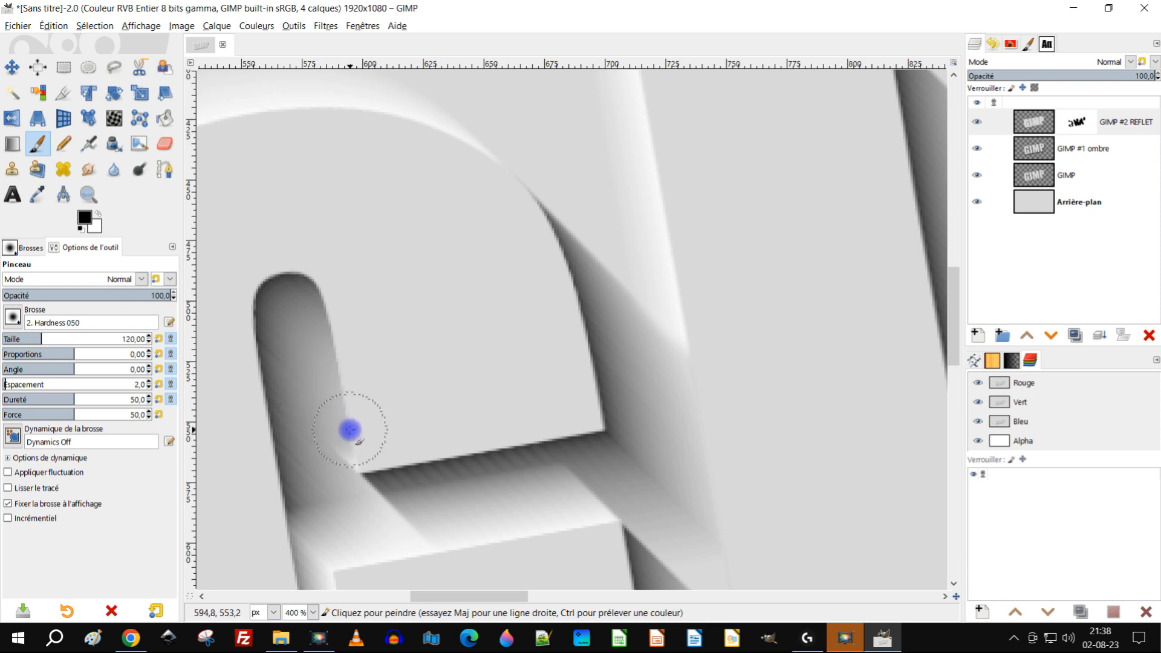
key("ctrl")
scroll(418, 377, "down", 4)
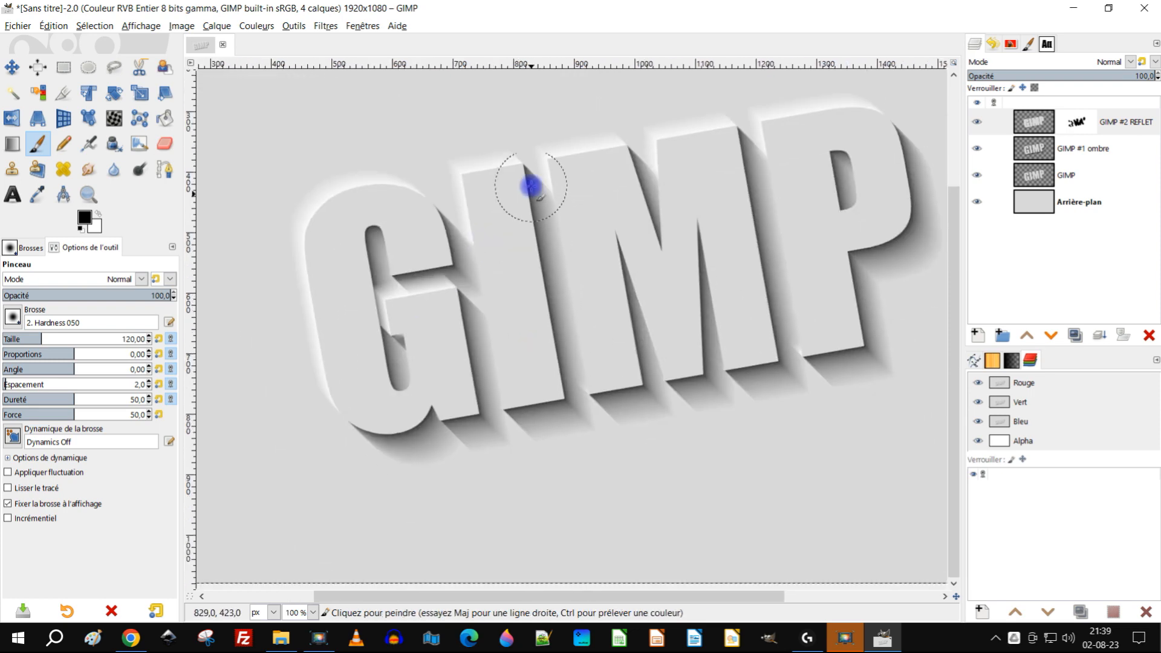
scroll(584, 268, "down", 1)
scroll(651, 254, "up", 1)
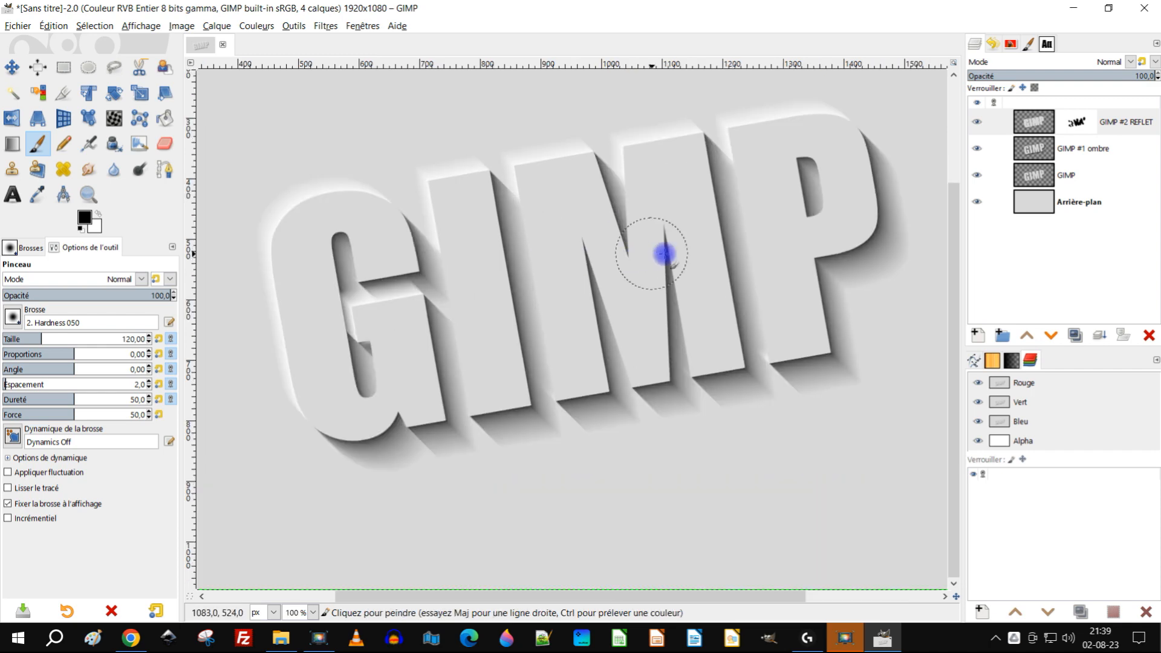
Place a duplicate of the GIMP layer, named "GIMP #1 BISEAU", at the top of the layer stack
left_click(1067, 181)
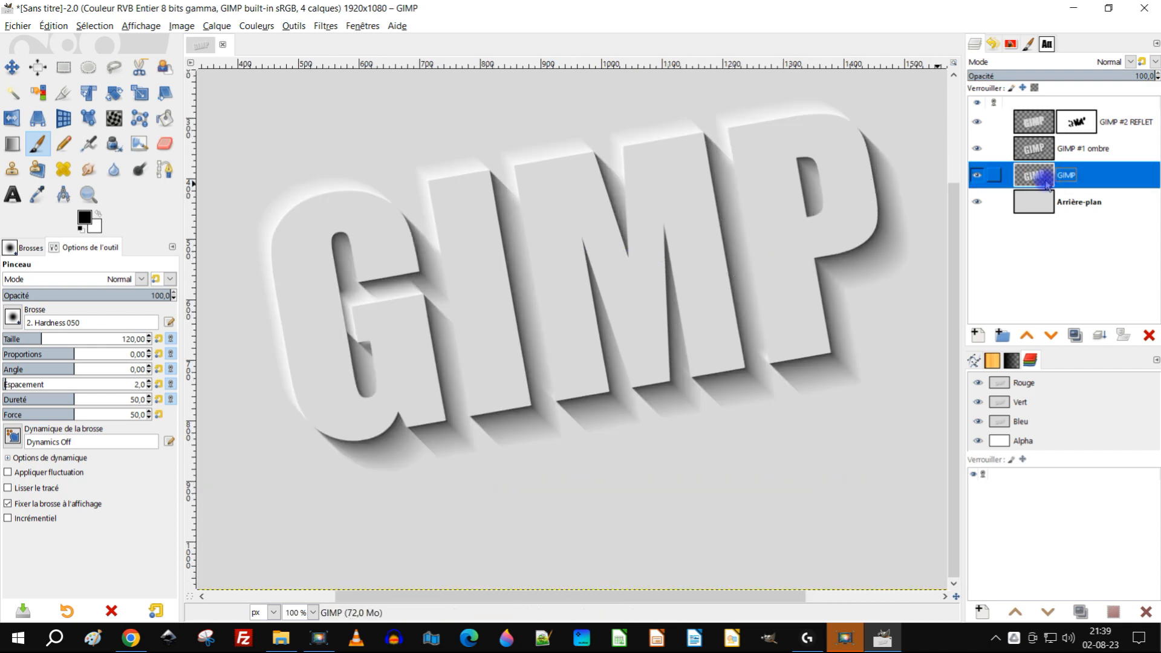
left_click(1076, 336)
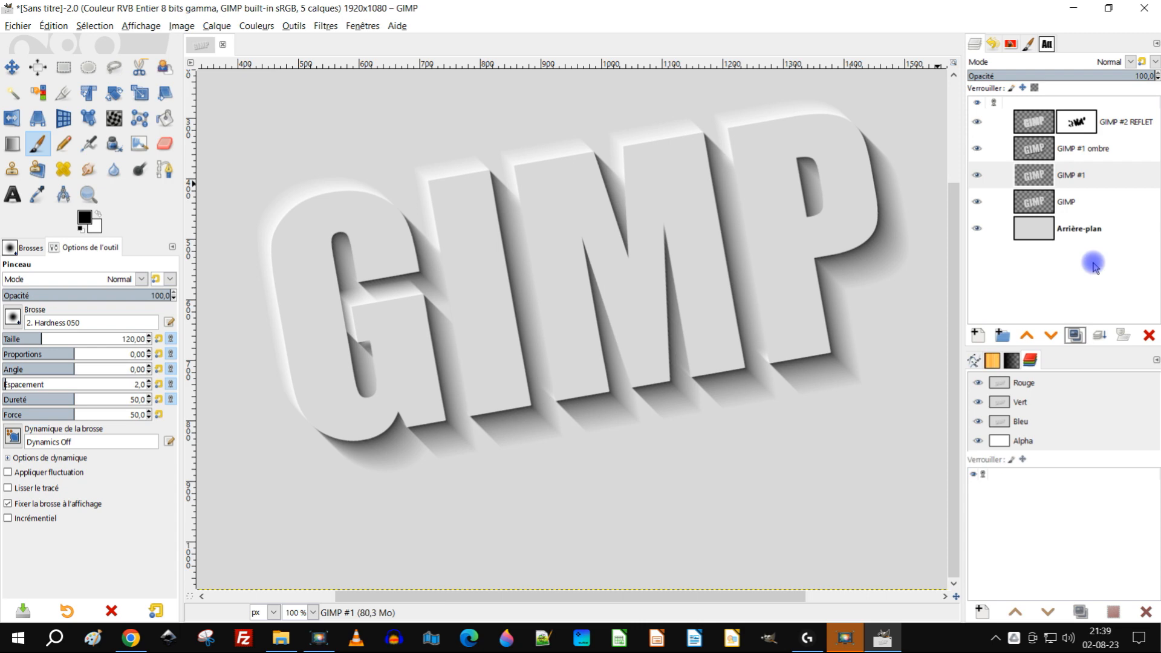
double_click(1102, 176)
left_click(1104, 176)
type("Bl")
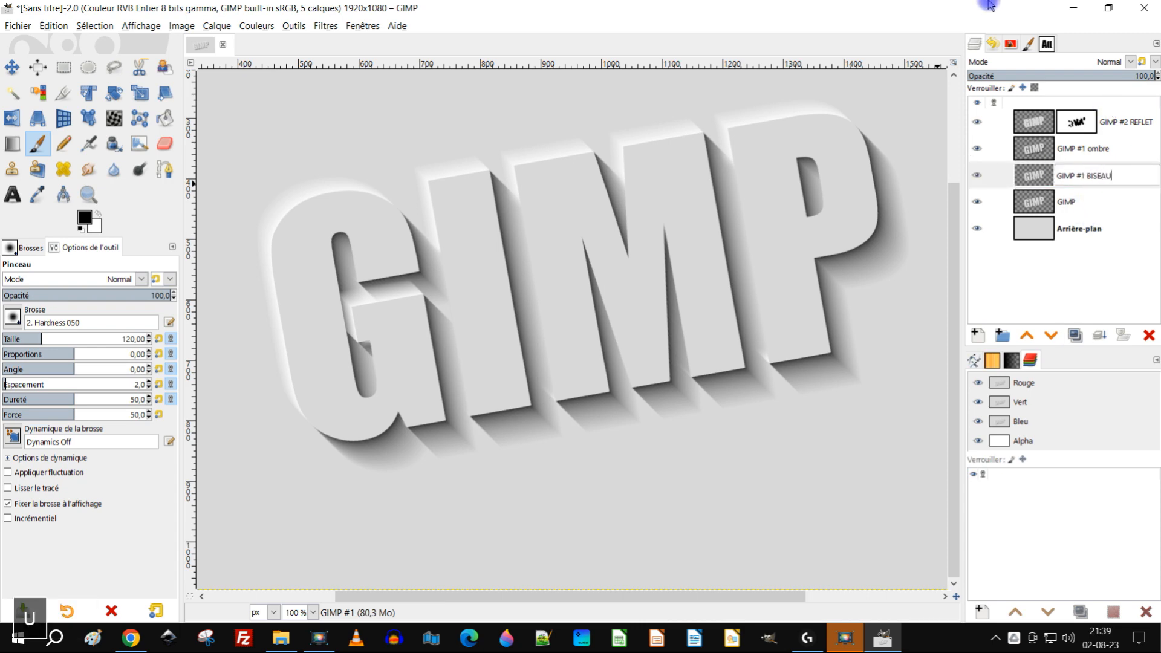
key("Return")
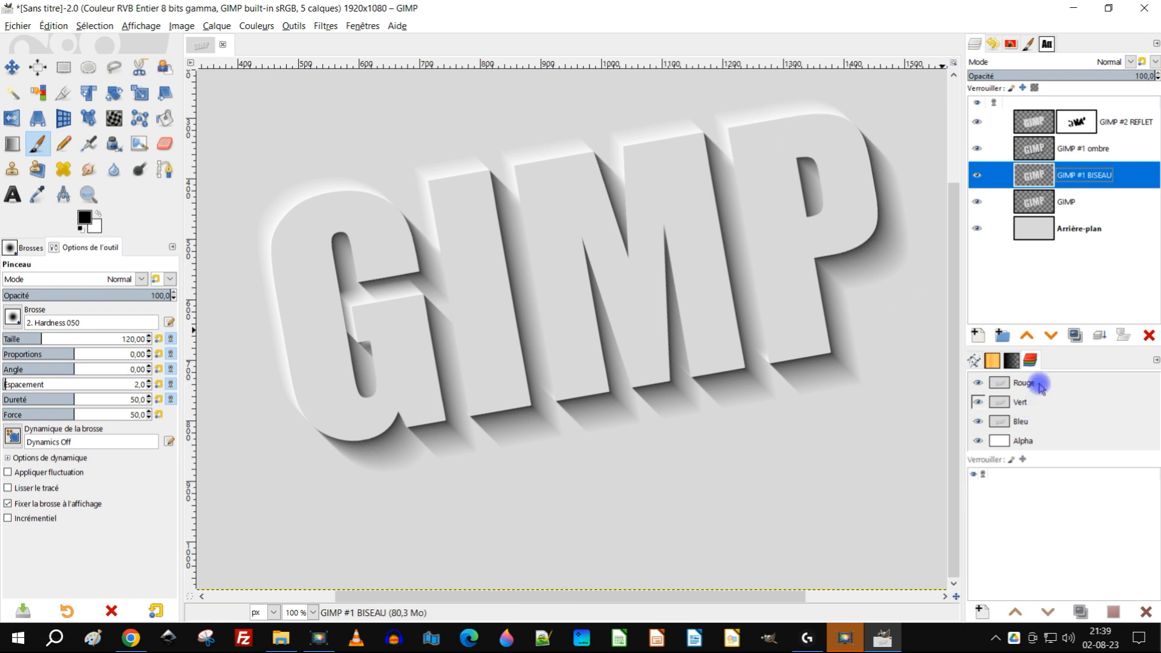
left_click(1029, 337)
left_click(1029, 337)
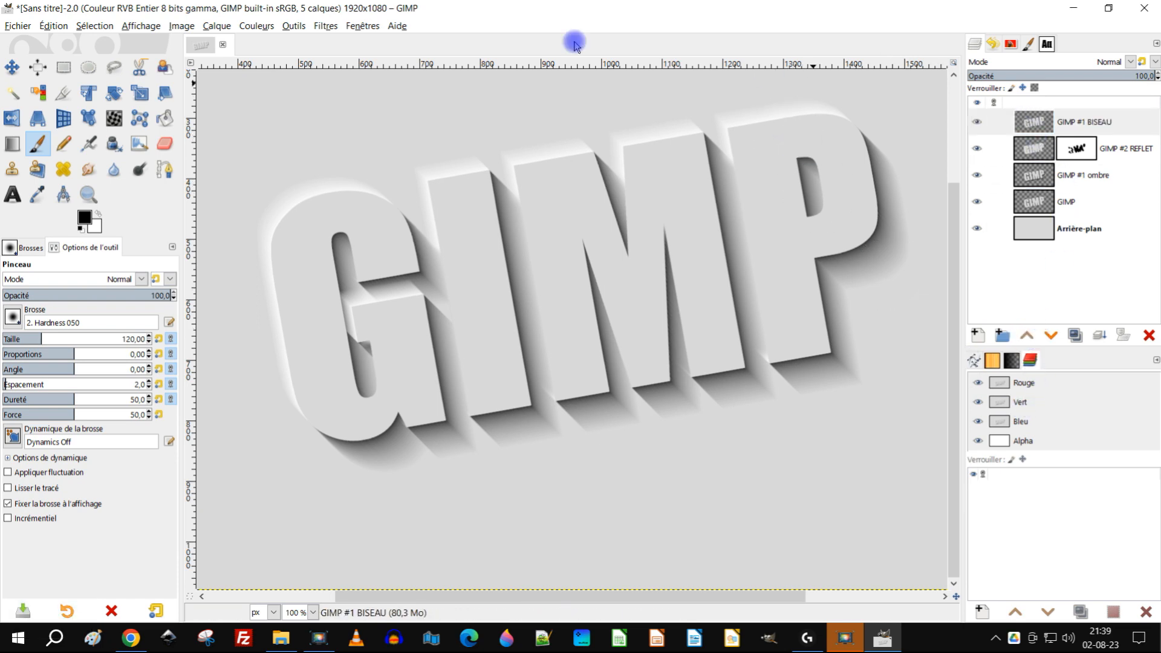
Add a bevel with a thickness of 7 directly to the "GIMP #1 BISEAU" layer, without working on a copy
left_click(327, 26)
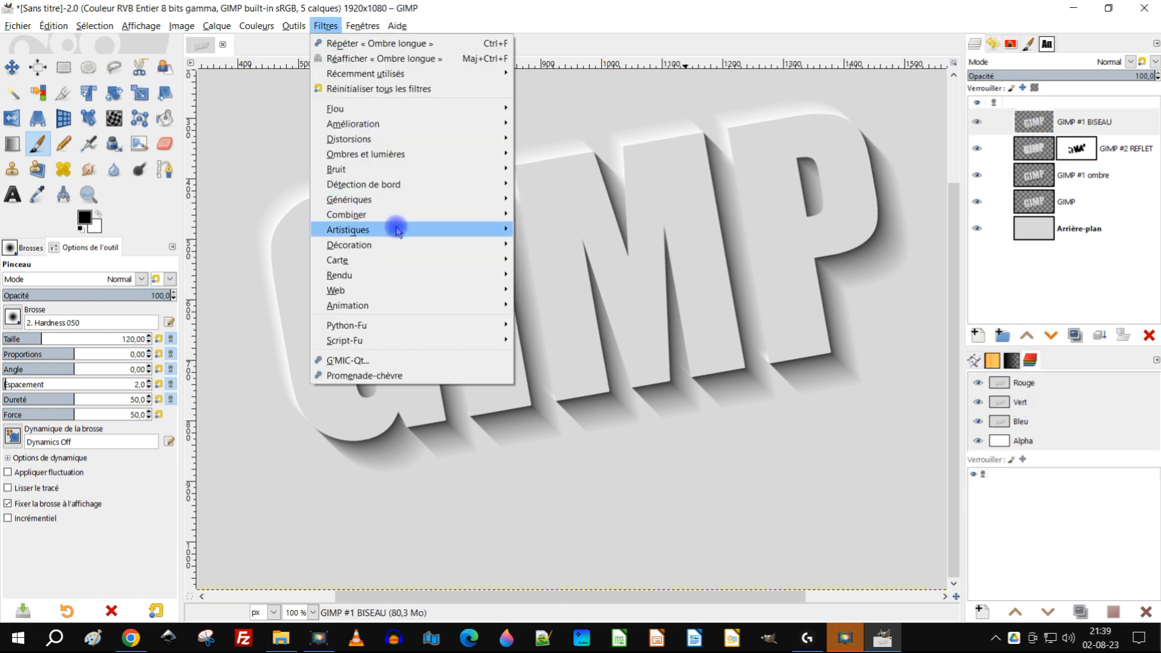
mouse_move(387, 243)
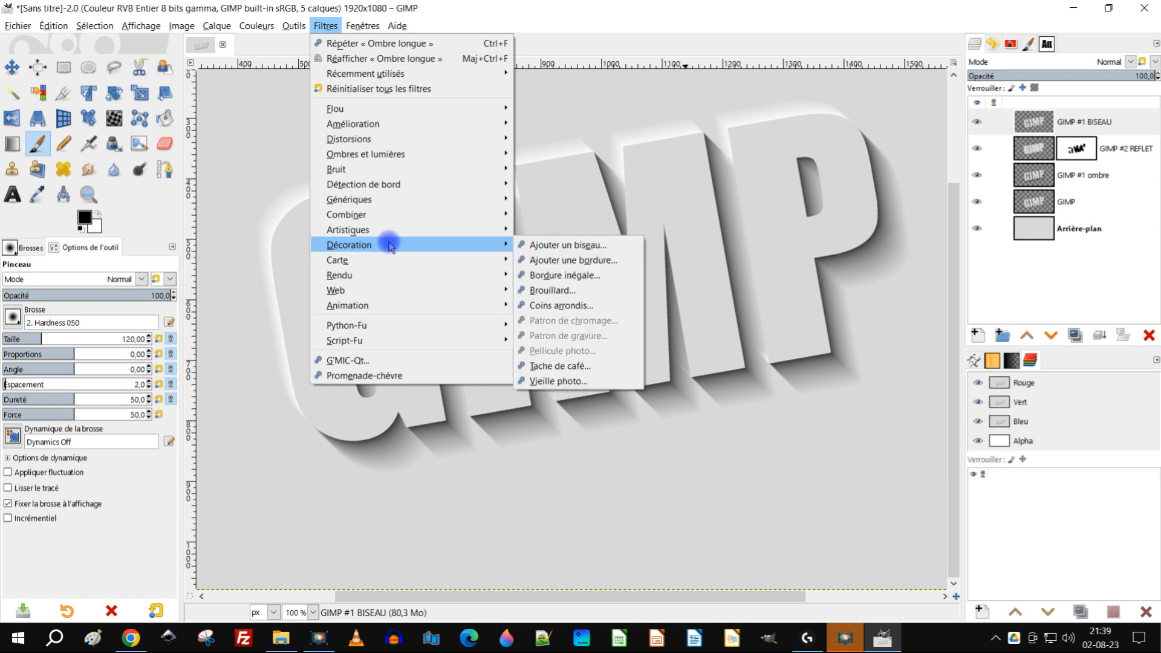
left_click(569, 247)
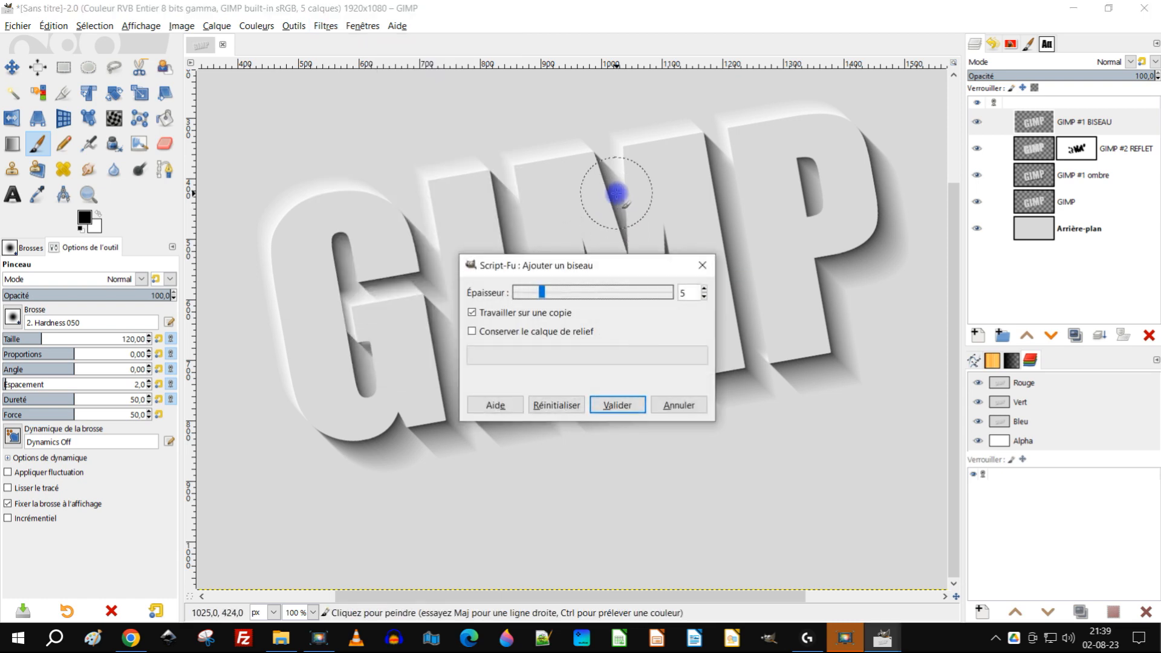
left_click(705, 289)
left_click(705, 289)
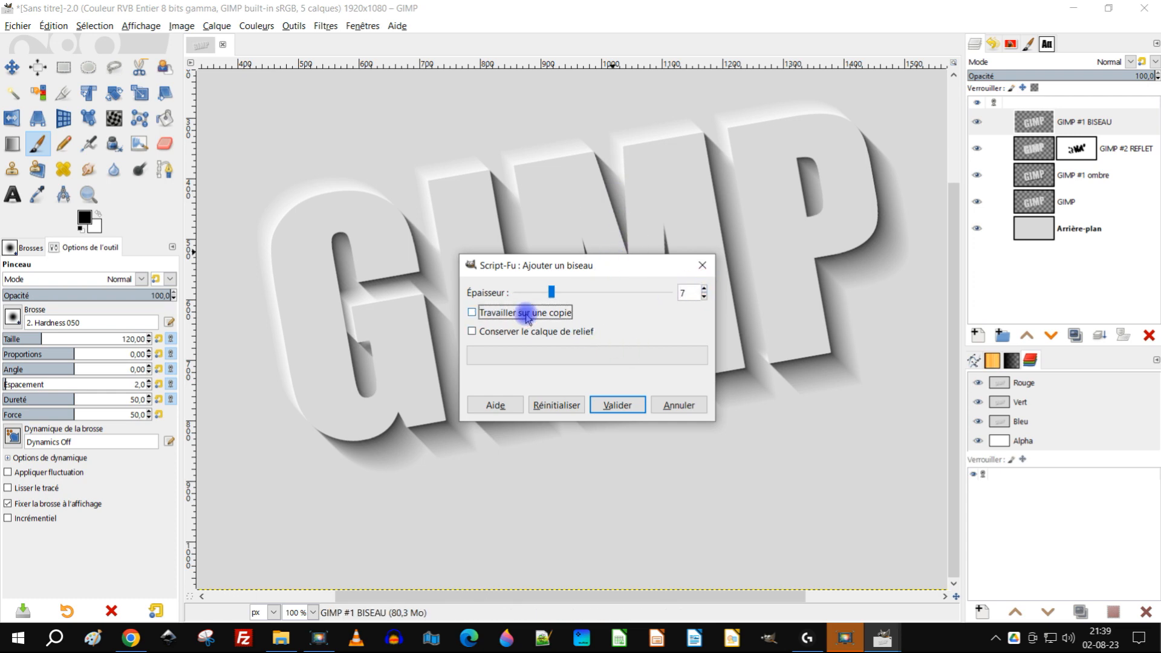
left_click(617, 404)
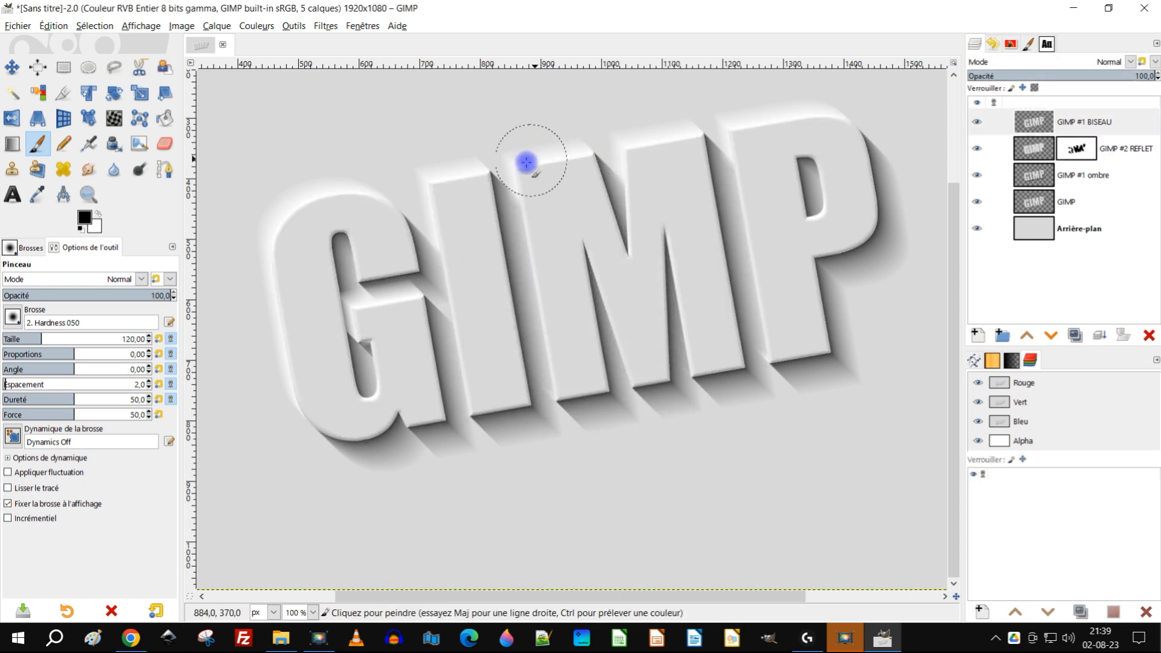
Lower the opacity of the "GIMP #1 BISEAU" layer to about 39.4 % to soften the bevel
scroll(511, 163, "up", 3)
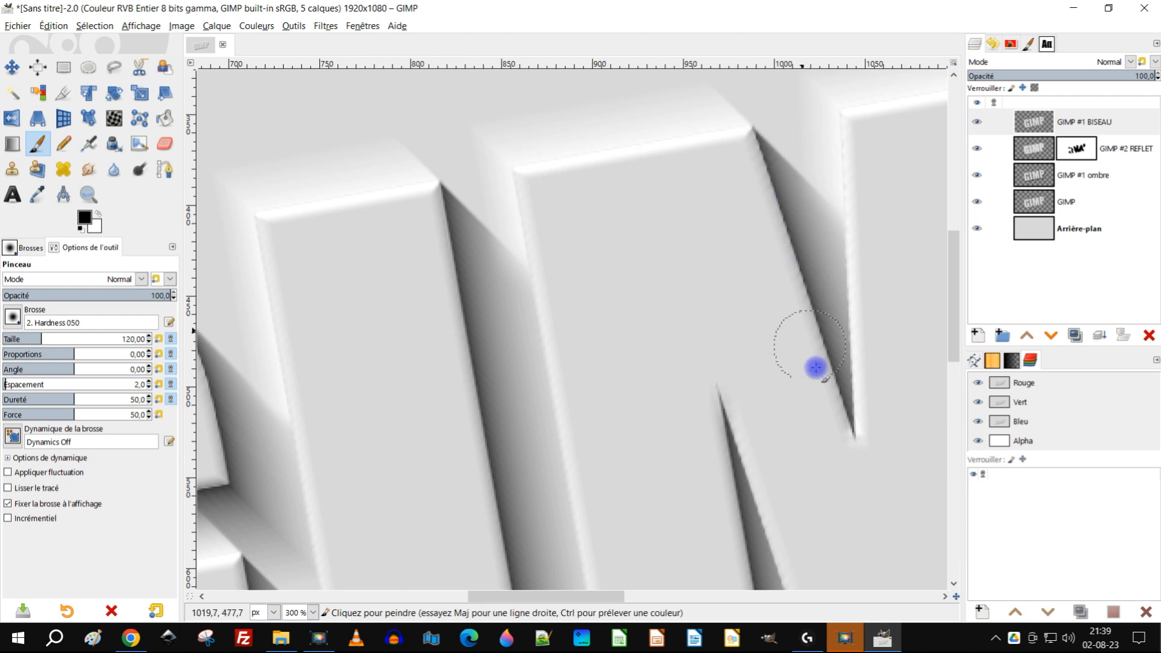
scroll(831, 402, "down", 1)
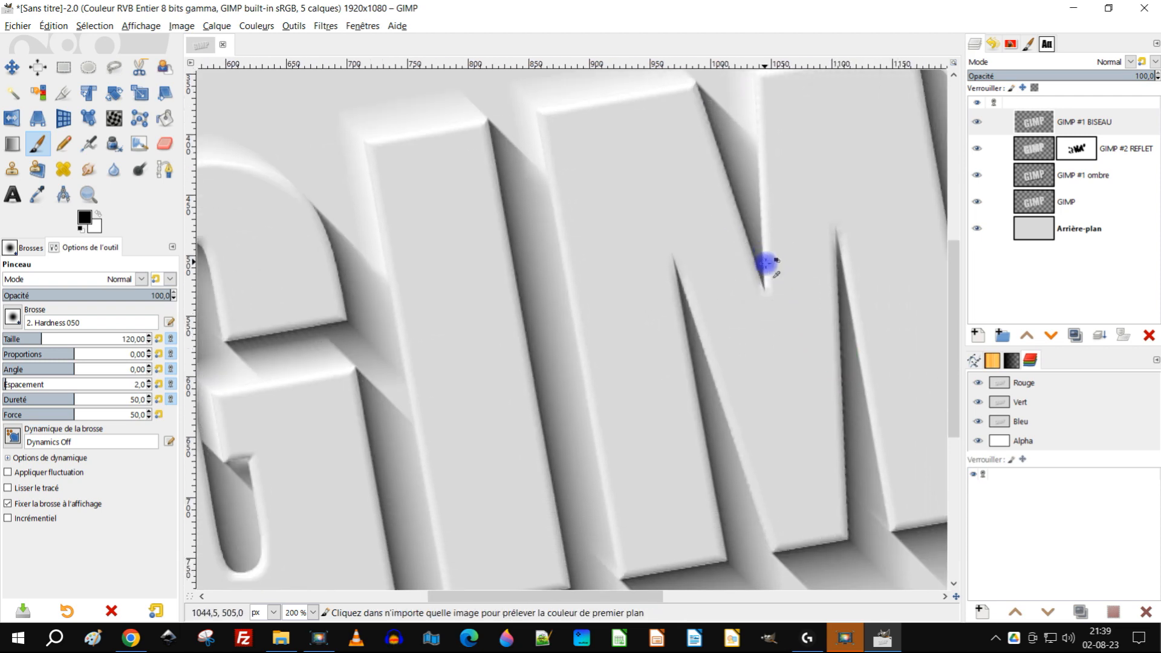
scroll(759, 267, "down", 1)
scroll(747, 251, "down", 1)
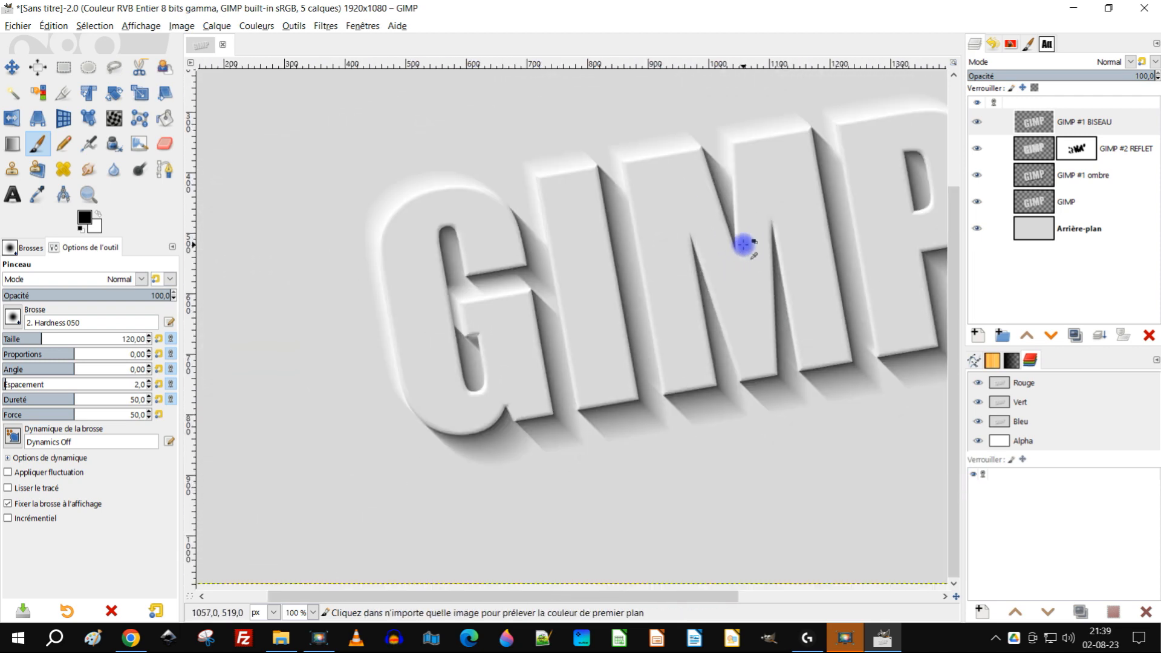
left_click_drag(773, 251, 679, 288)
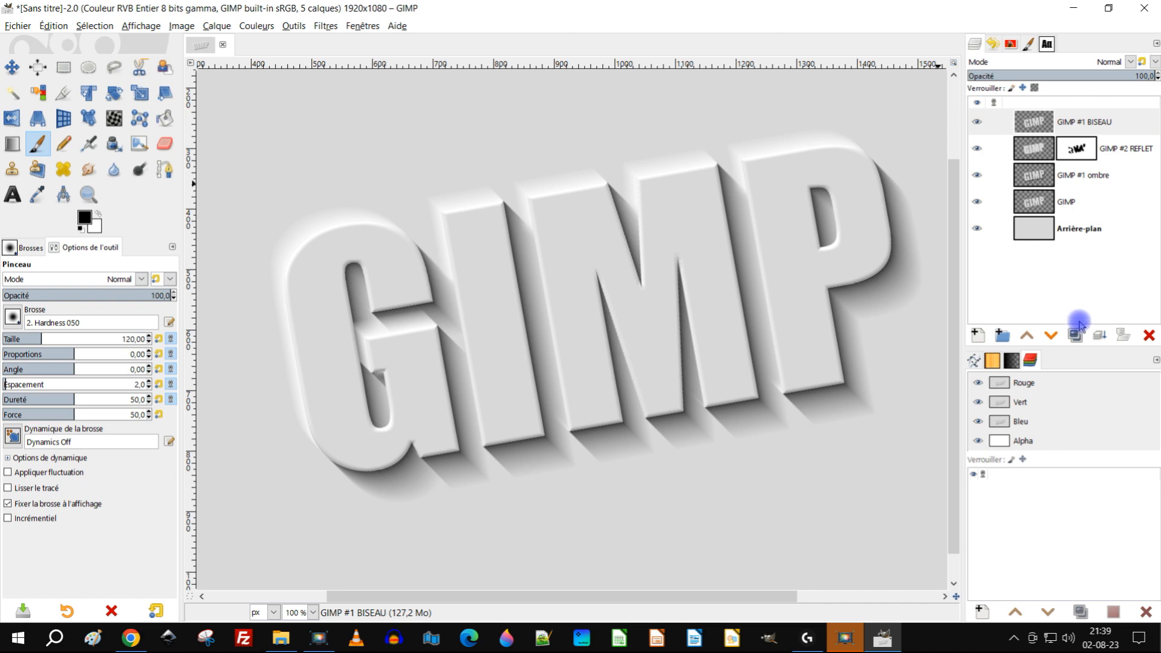
left_click(1085, 76)
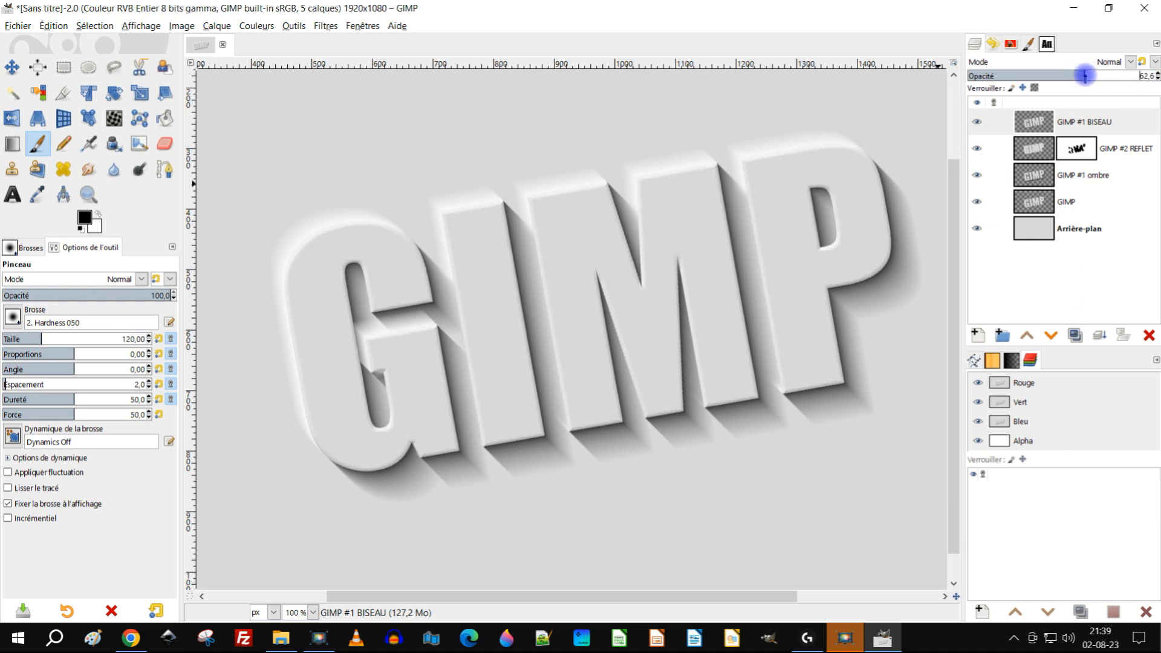
scroll(680, 162, "up", 2)
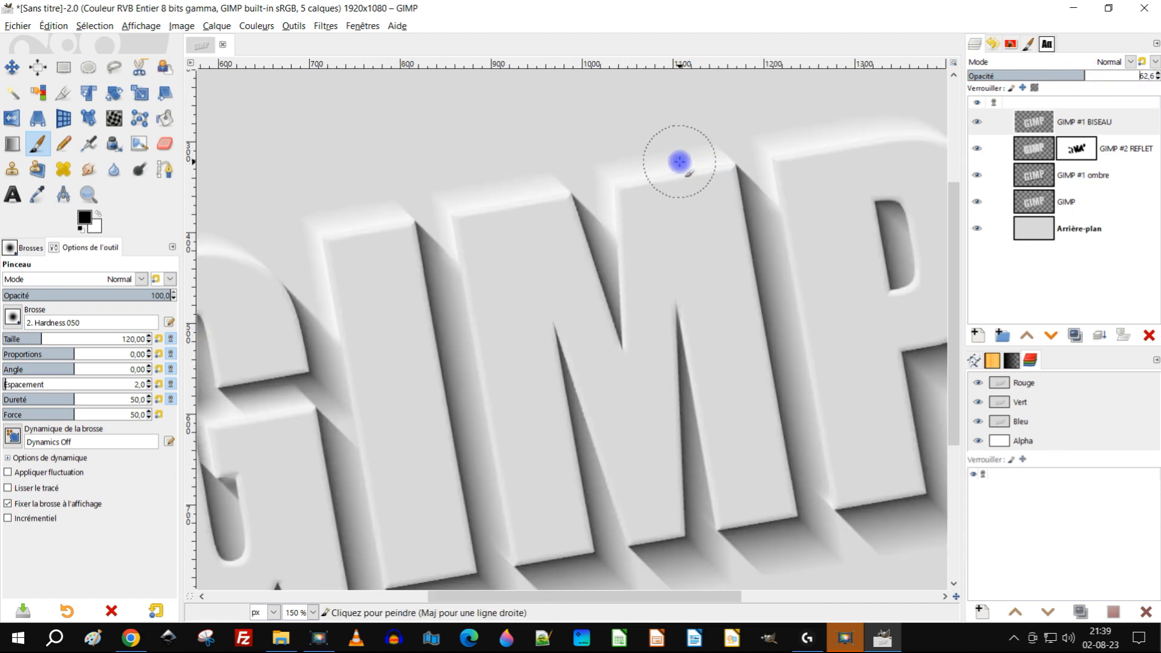
left_click_drag(1070, 75, 1038, 74)
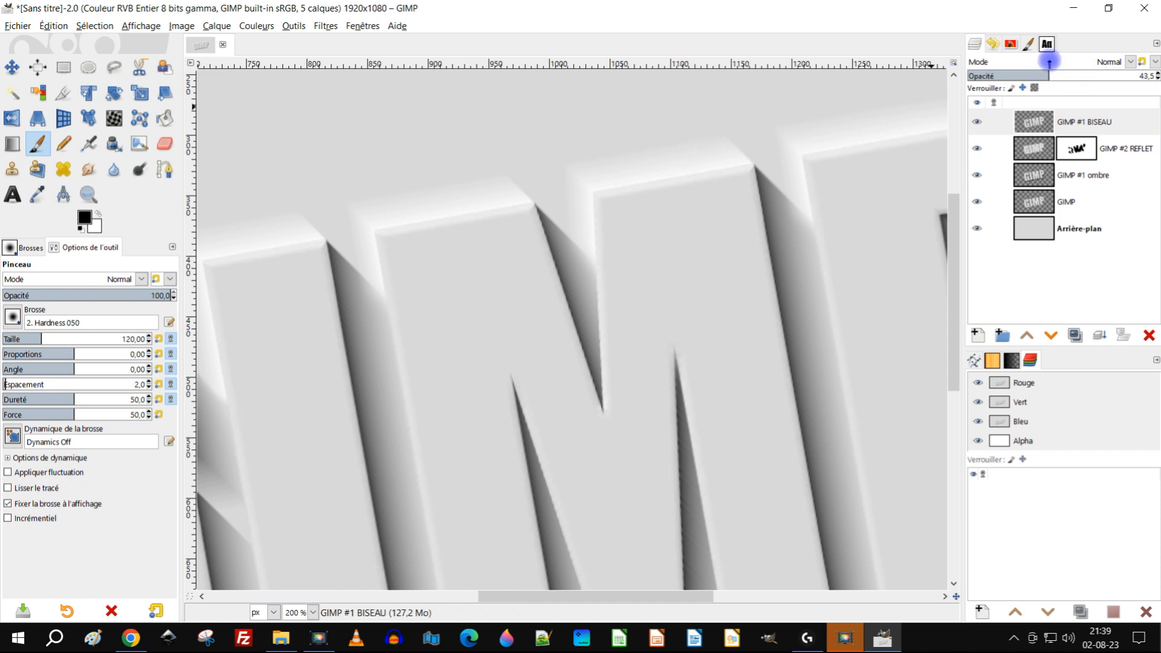
mouse_move(1015, 62)
left_mouse_down()
mouse_move(951, 61)
mouse_move(1005, 60)
left_mouse_up()
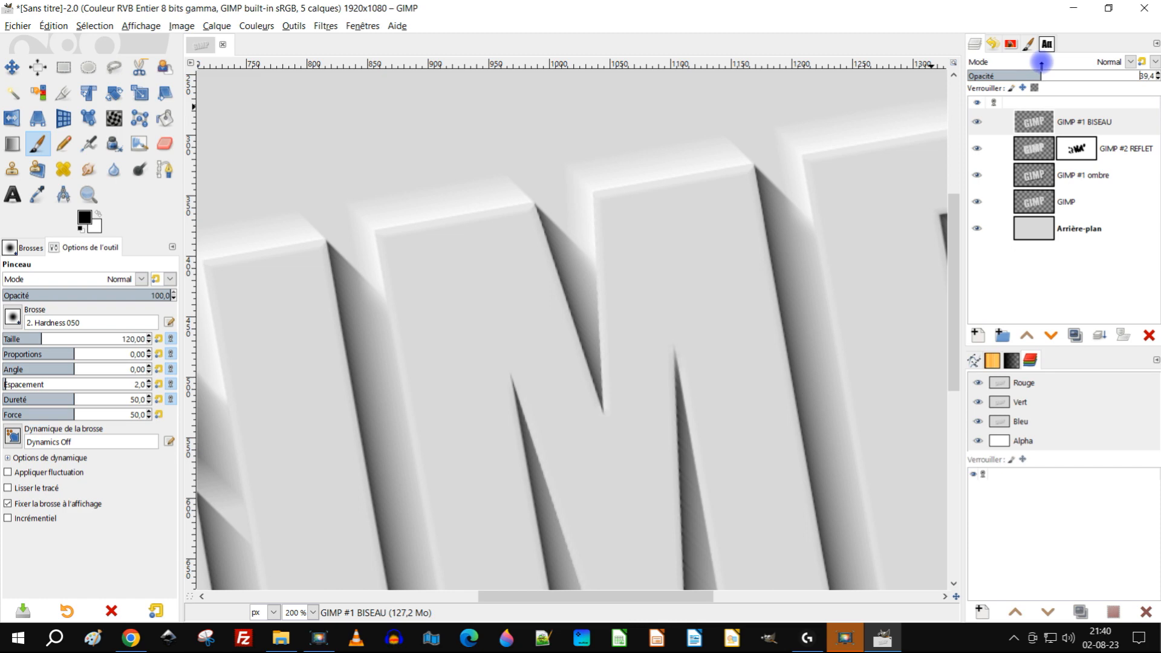
scroll(648, 349, "down", 3)
scroll(633, 368, "up", 1)
left_click_drag(667, 371, 669, 314)
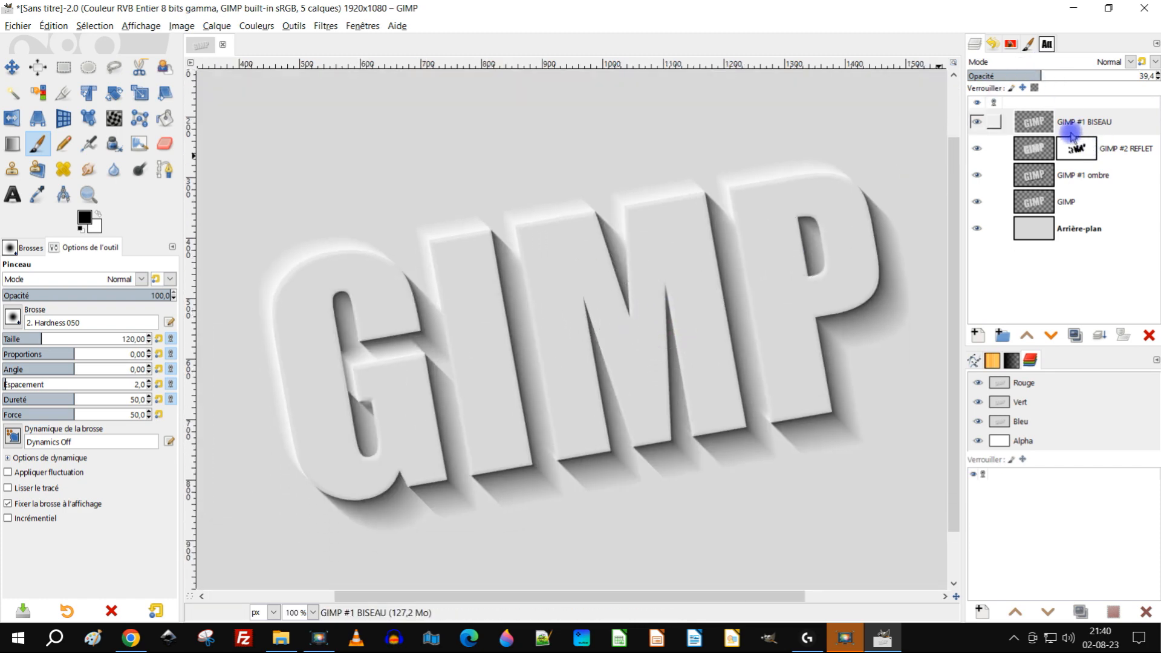
Duplicate the "GIMP #1 BISEAU" layer, set the copy's opacity to 100 % and invert its colours
left_click(1075, 334)
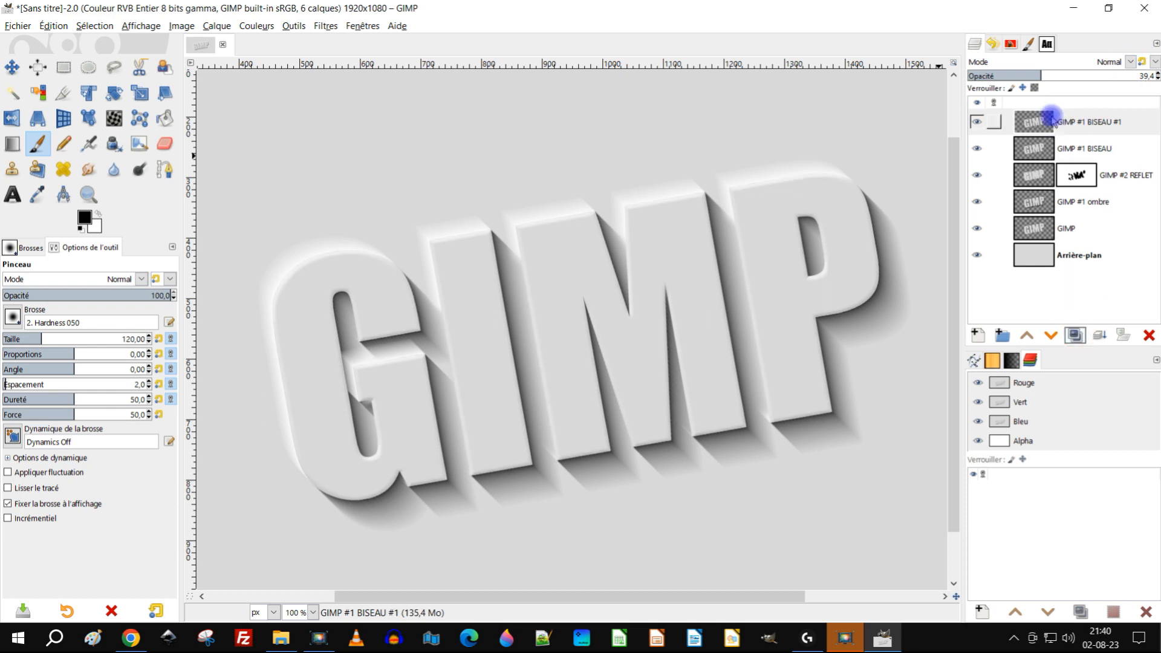
left_click_drag(1065, 75, 1158, 75)
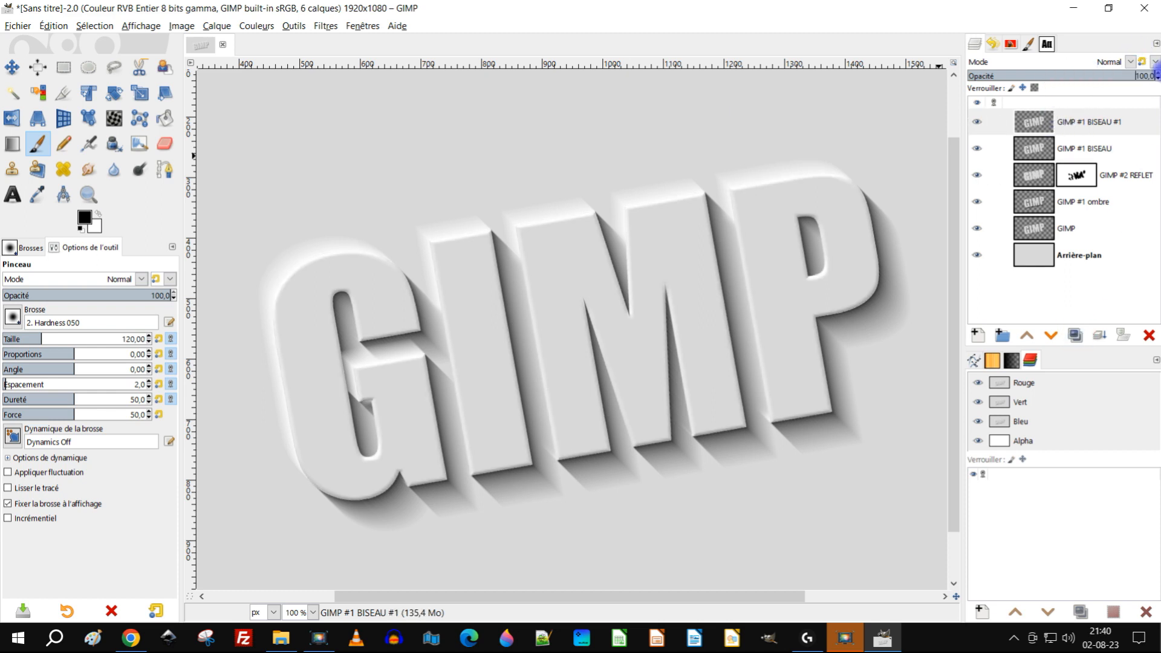
left_click(1024, 124)
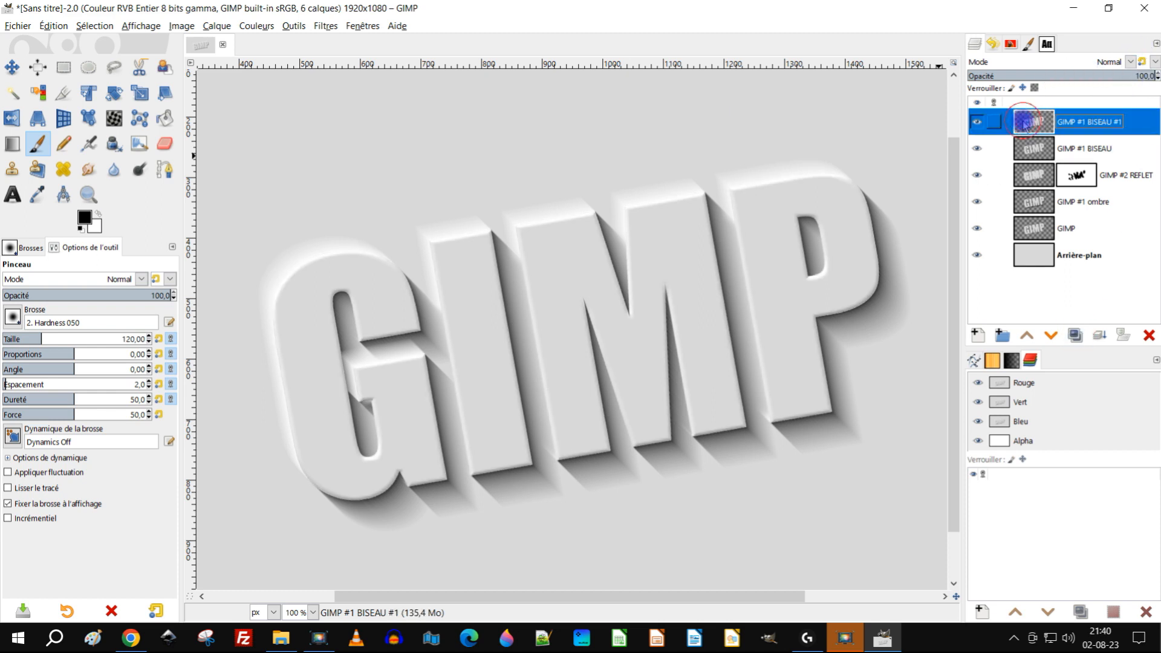
left_click(260, 27)
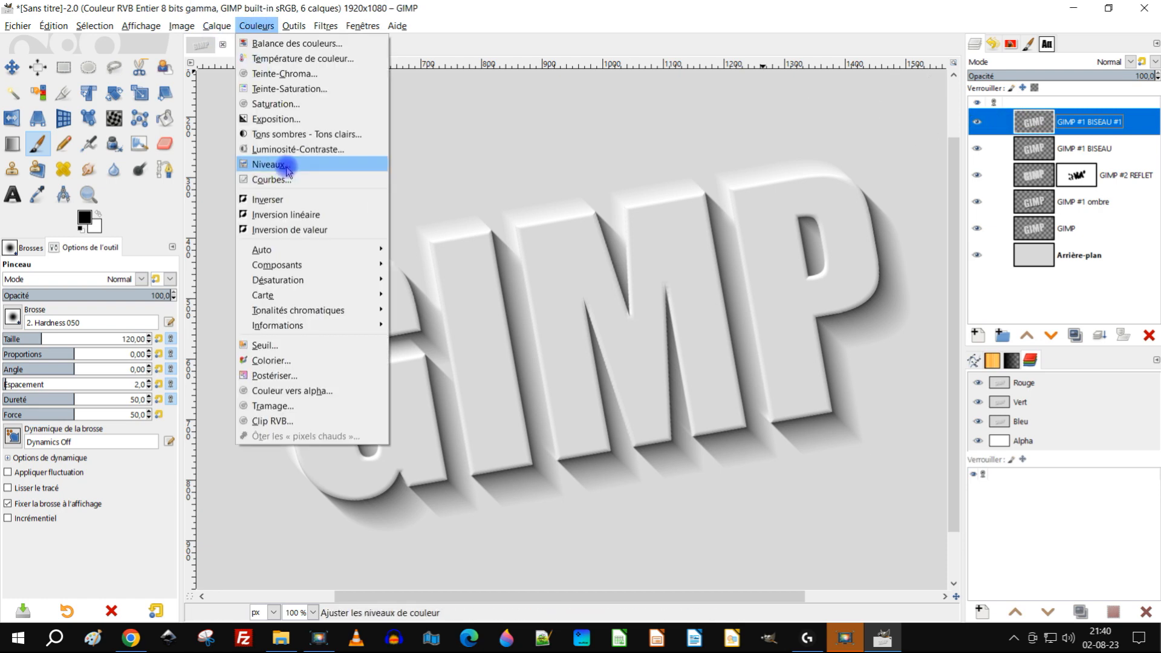
left_click(286, 202)
Place the inverted bevel copy directly above the GIMP layer and rename it "GIMP #1 BISEAU OMBRE"
left_click(1034, 133)
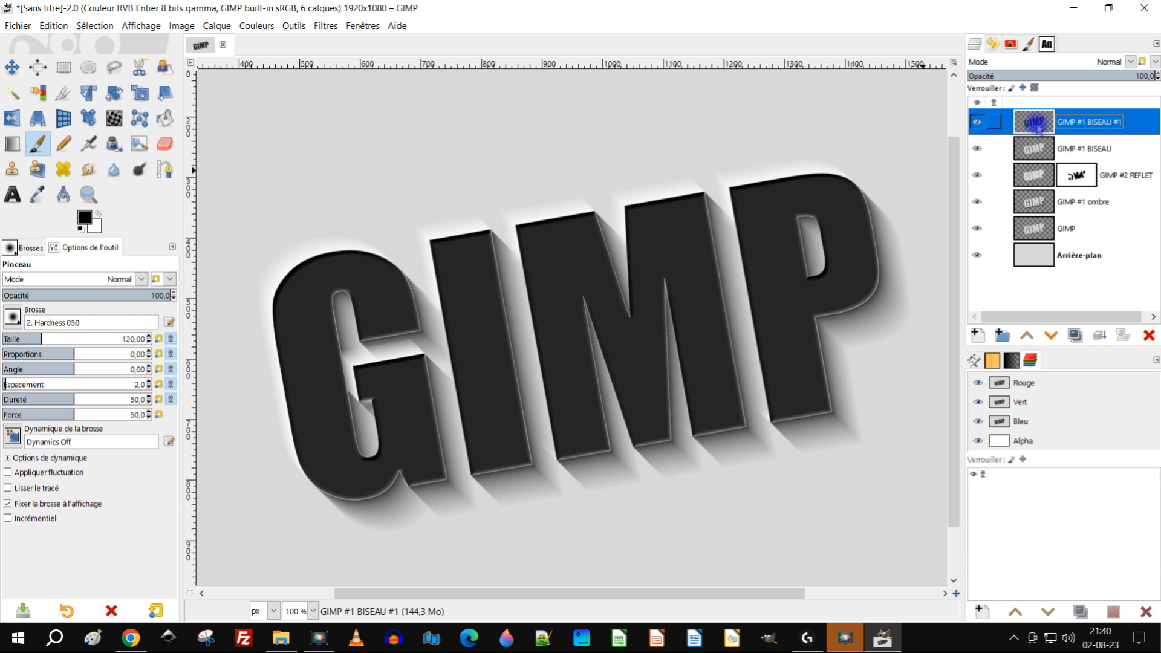
left_click_drag(1037, 127, 1065, 229)
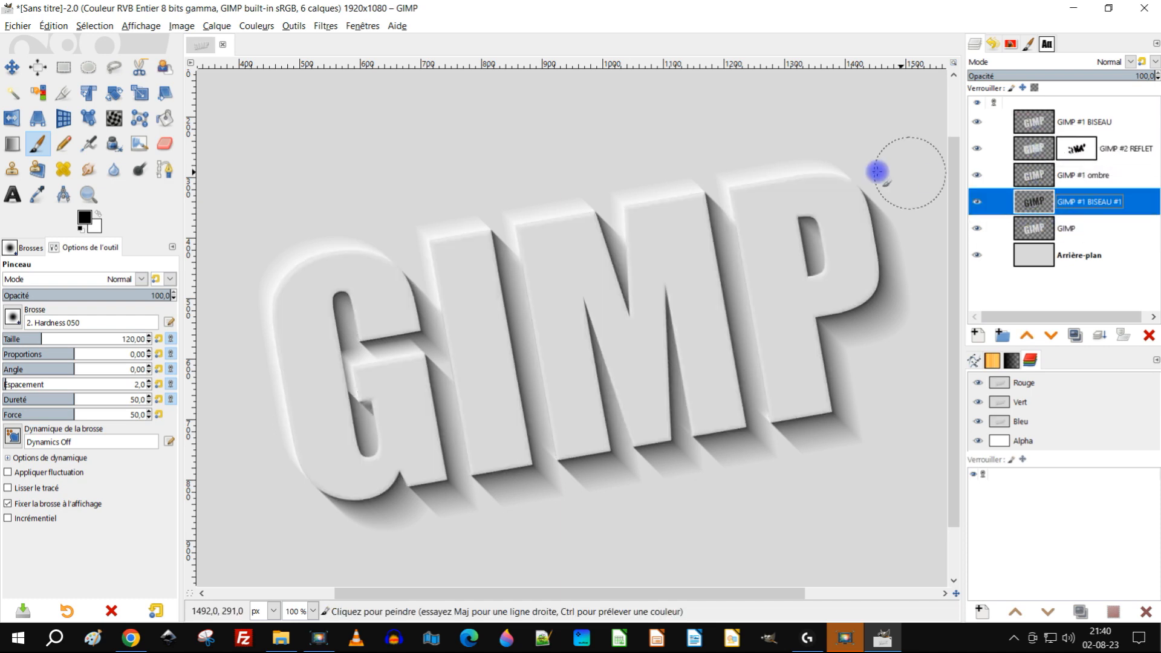
left_click(13, 68)
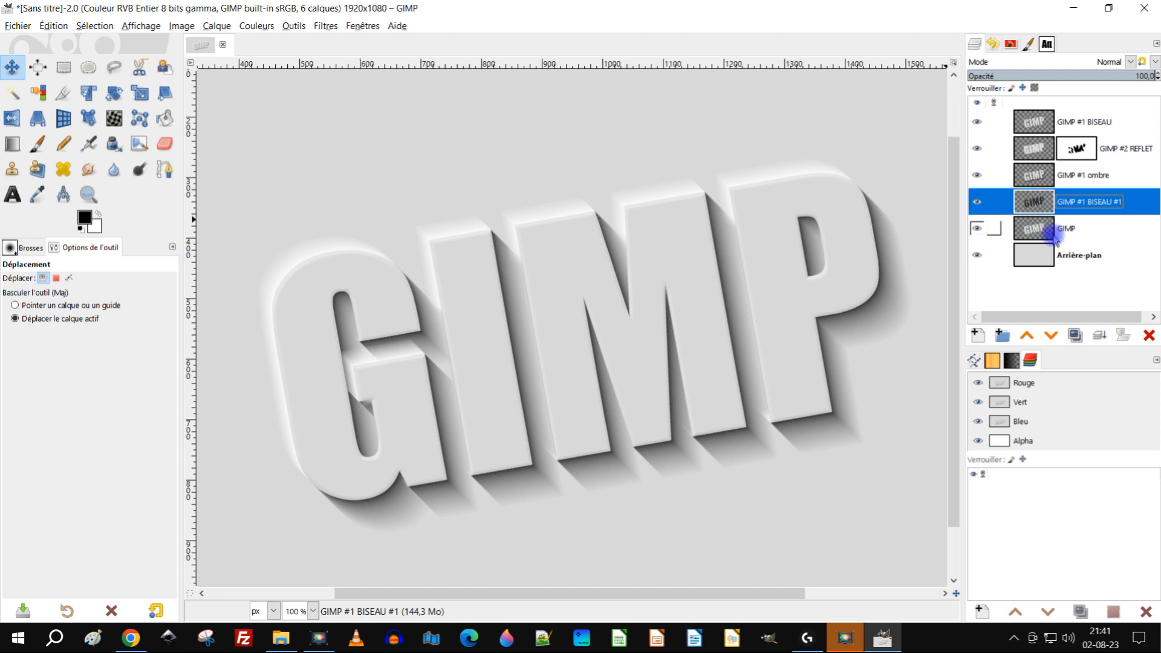
double_click(1100, 201)
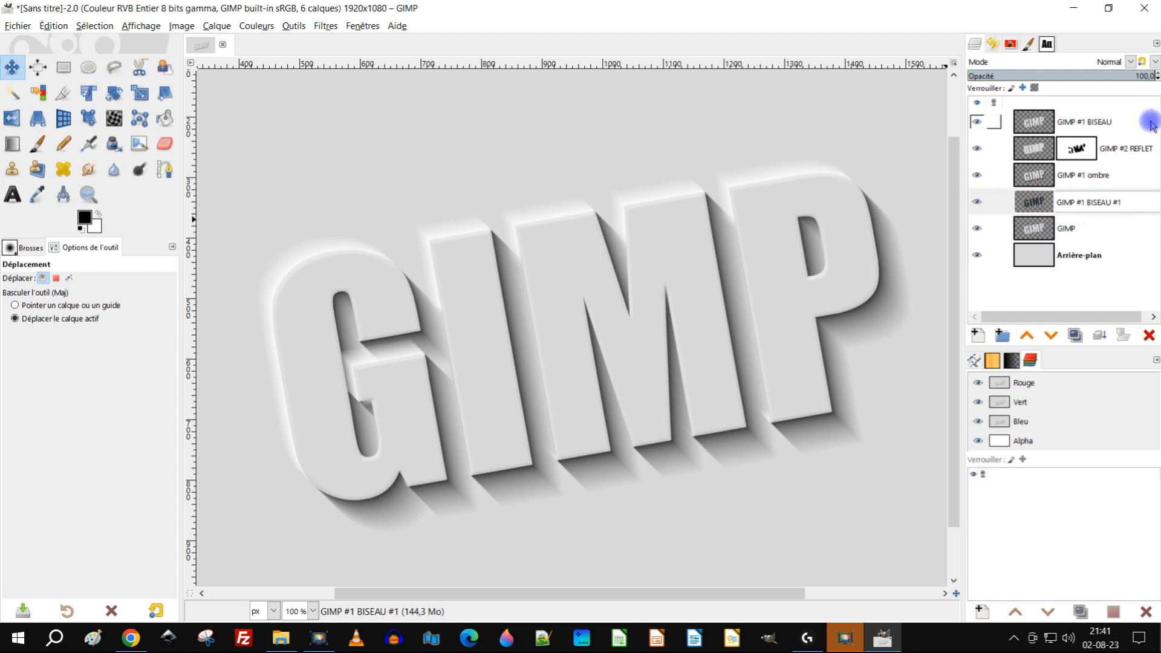
key("BackSpace")
key("BackSpace")
type("OMBRE")
key("Return")
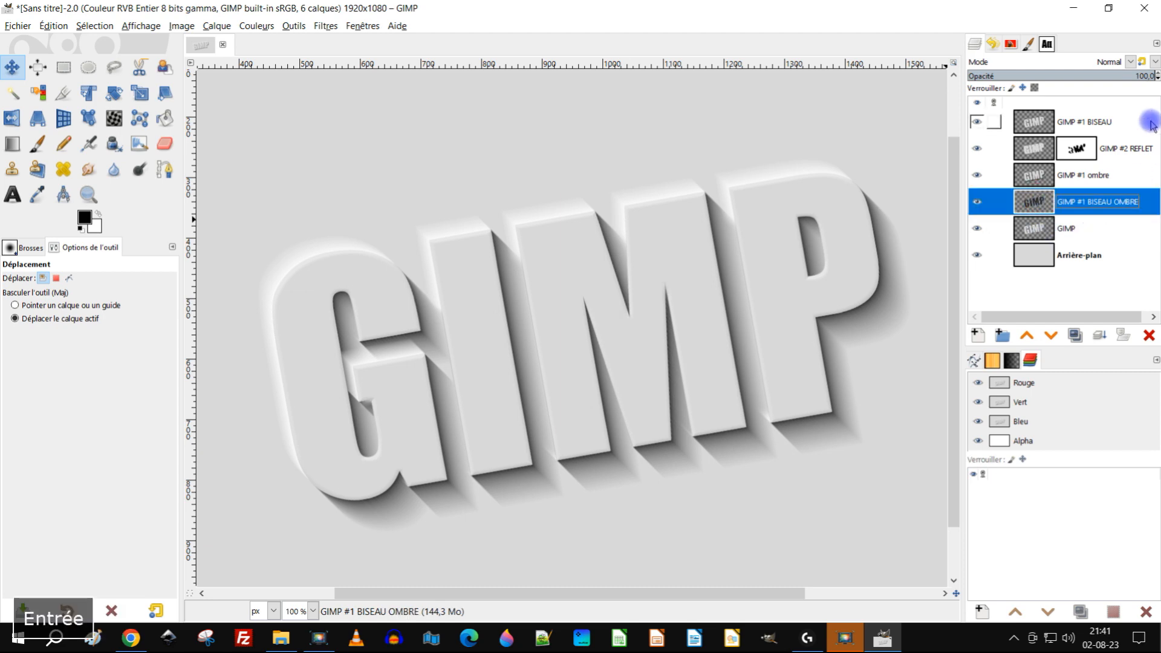
Offset the "GIMP #1 BISEAU OMBRE" layer diagonally by about 9 px horizontally and 7 px downward
left_click(613, 314)
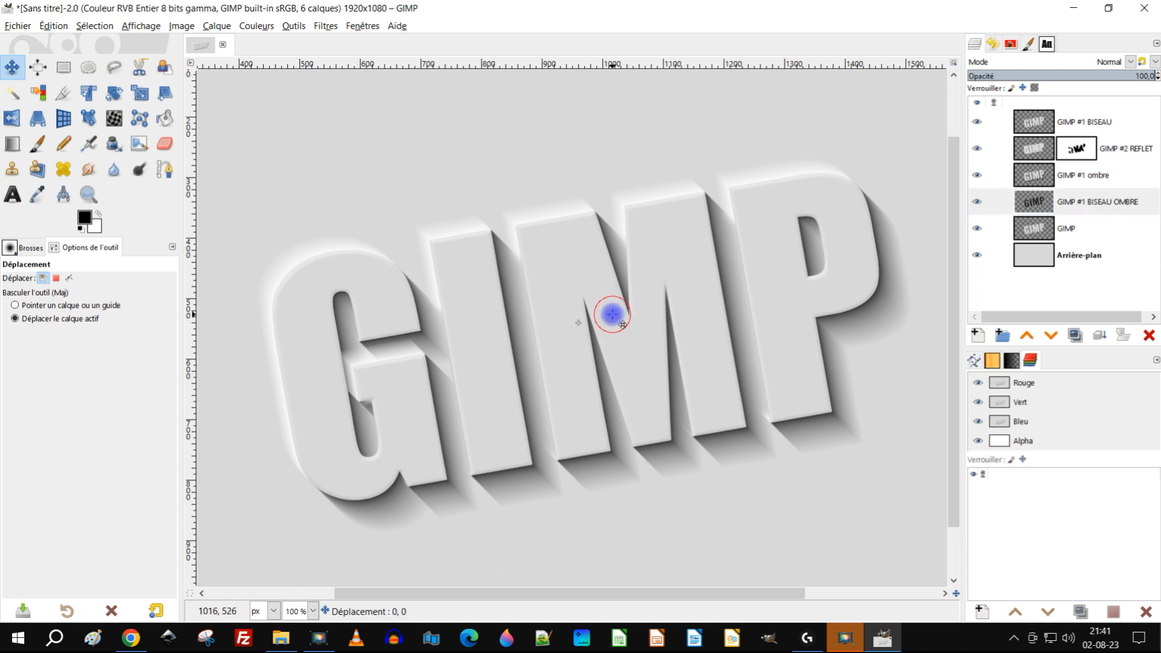
left_click_drag(615, 317, 617, 319)
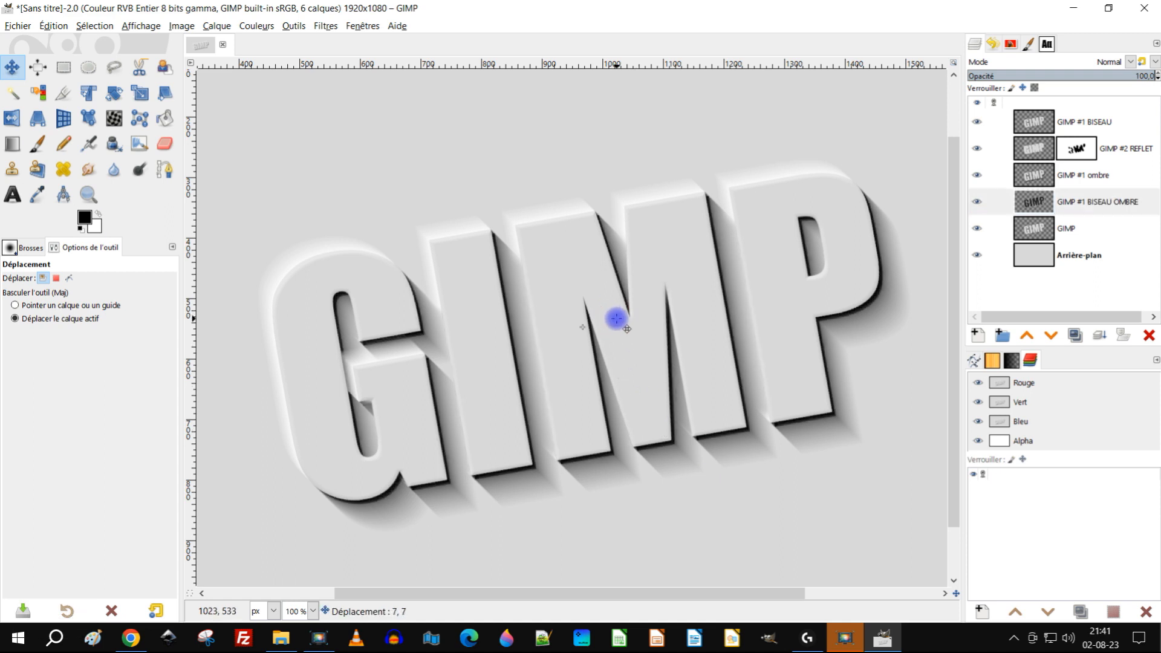
left_click_drag(617, 319, 617, 318)
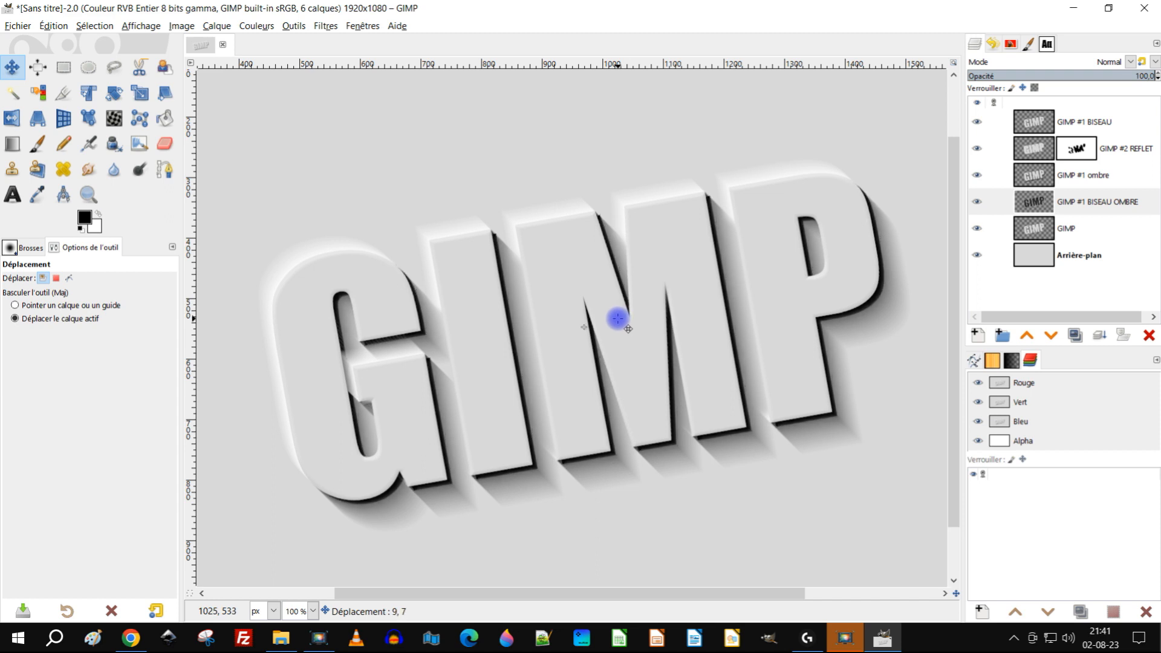
left_click_drag(617, 319, 618, 318)
Open the linear motion blur filter for the "GIMP #1 BISEAU OMBRE" layer
left_click(257, 26)
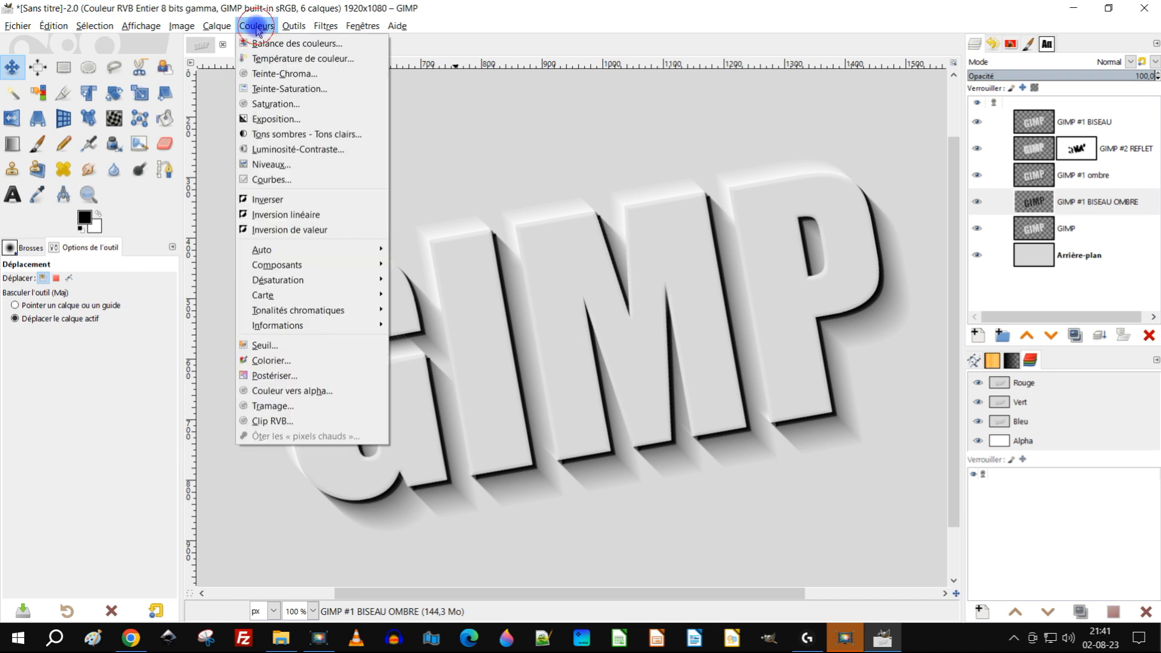
mouse_move(320, 26)
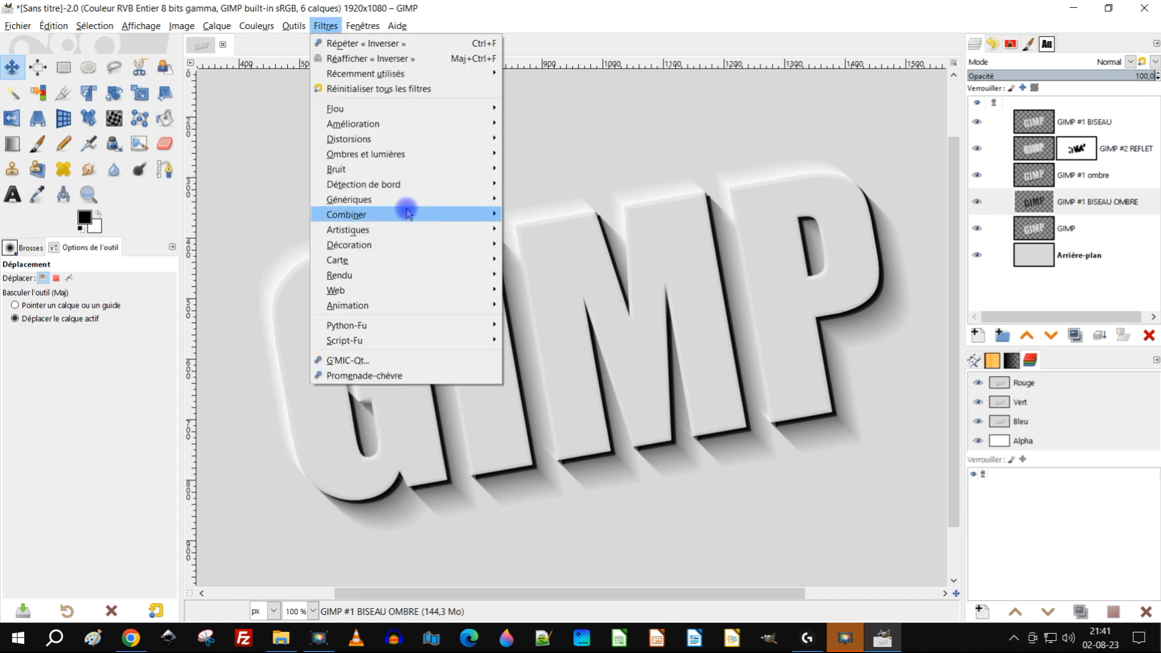
mouse_move(411, 112)
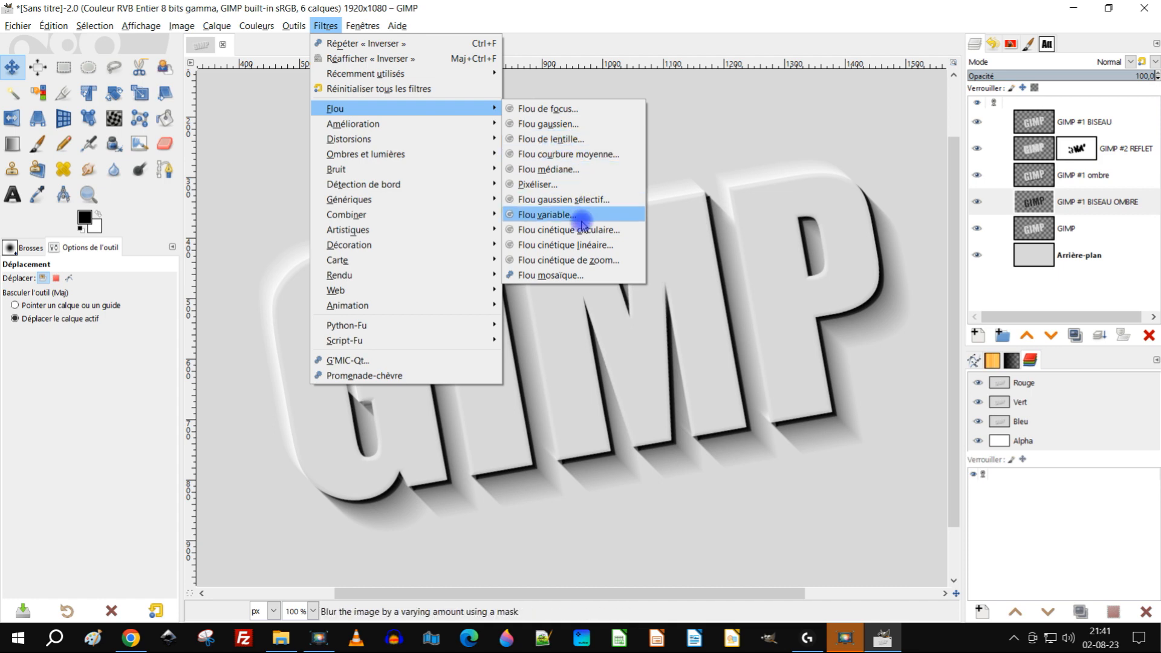
left_click(589, 247)
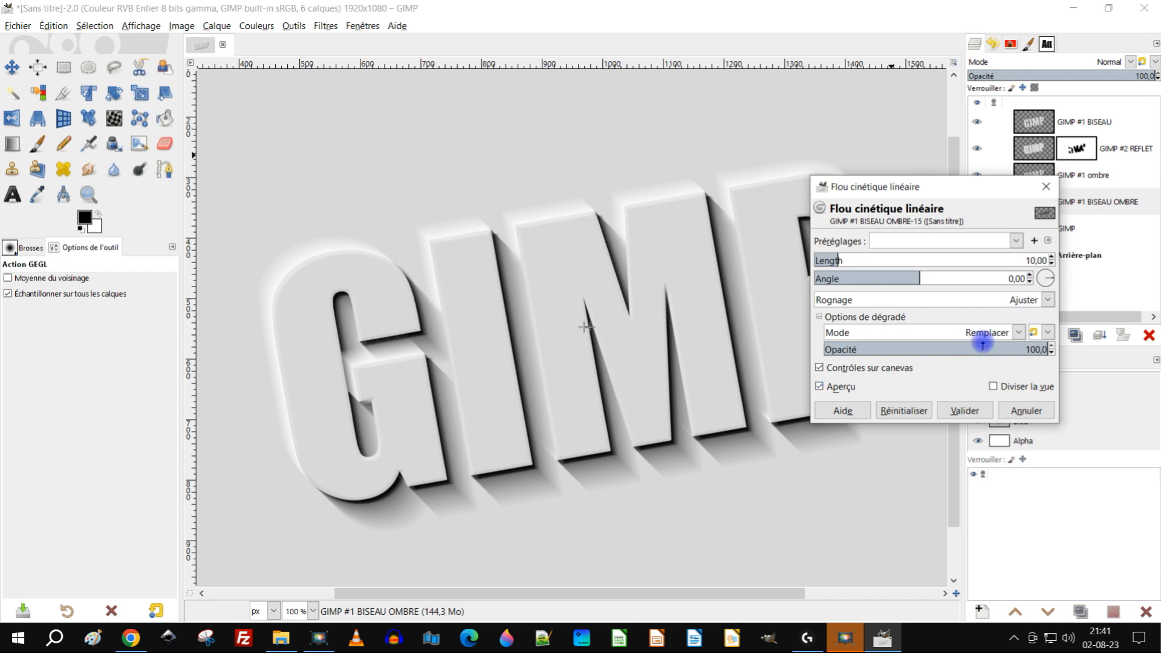
Try a linear motion blur angle of -45
left_click_drag(1053, 276, 893, 278)
key("shift+Right")
key("shift+Right")
key("shift+Right")
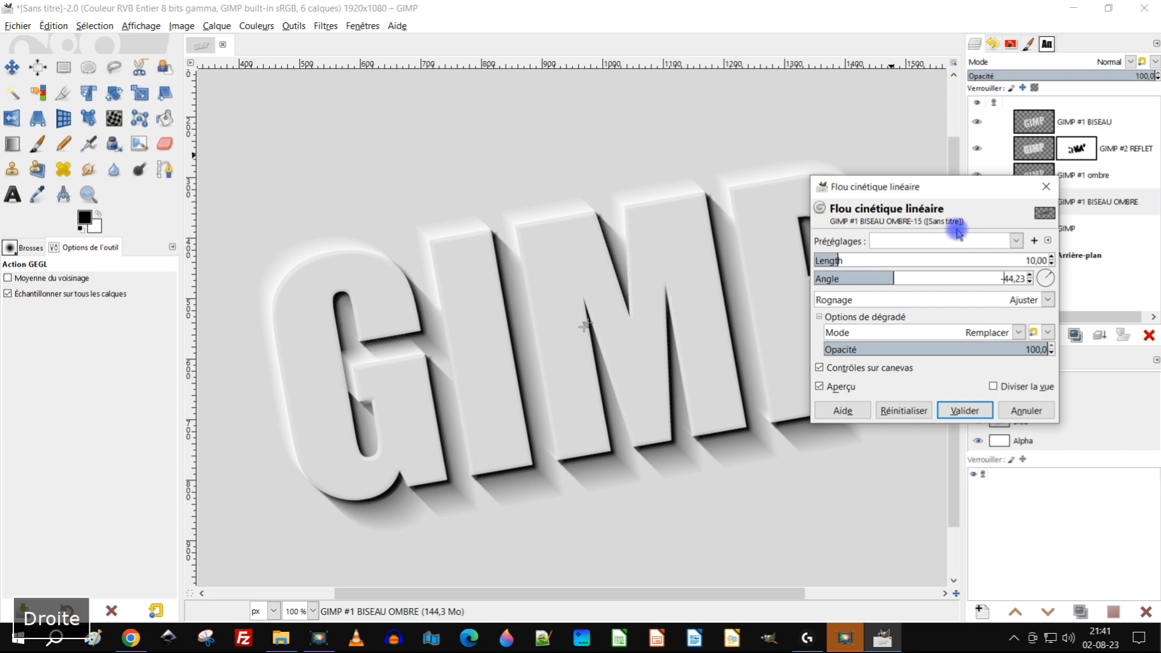
type("45")
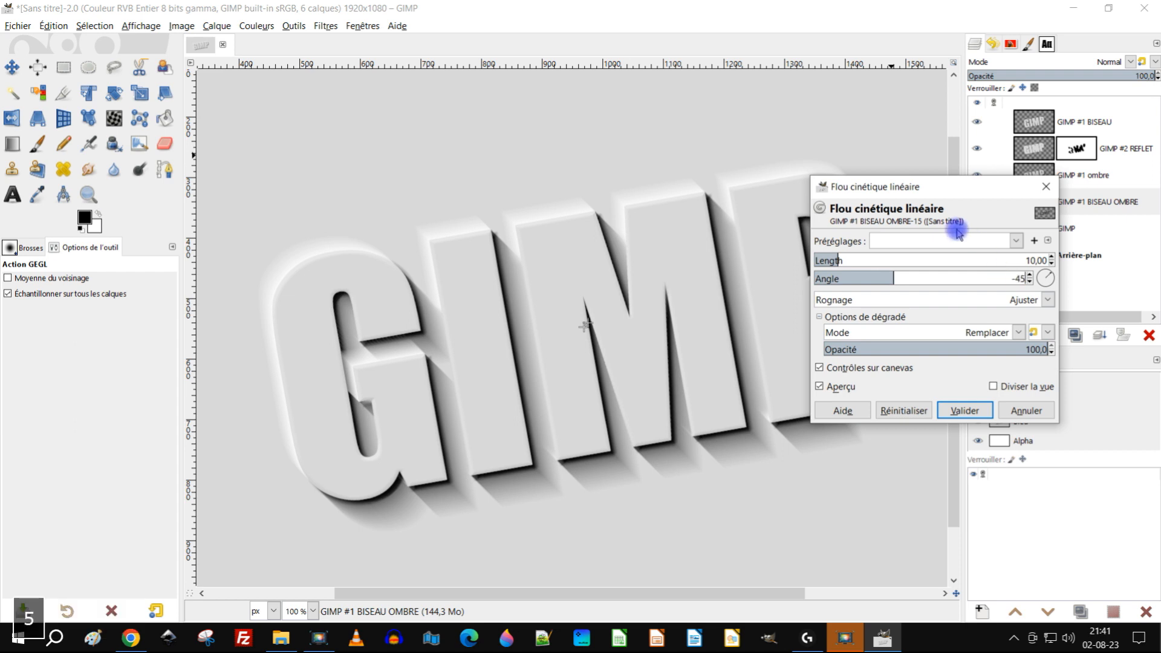
Set the linear motion blur to length 35 and angle 45, and apply it to the "GIMP #1 BISEAU OMBRE" layer
key("BackSpace")
key("BackSpace")
key("BackSpace")
type("45")
key("shift+Tab")
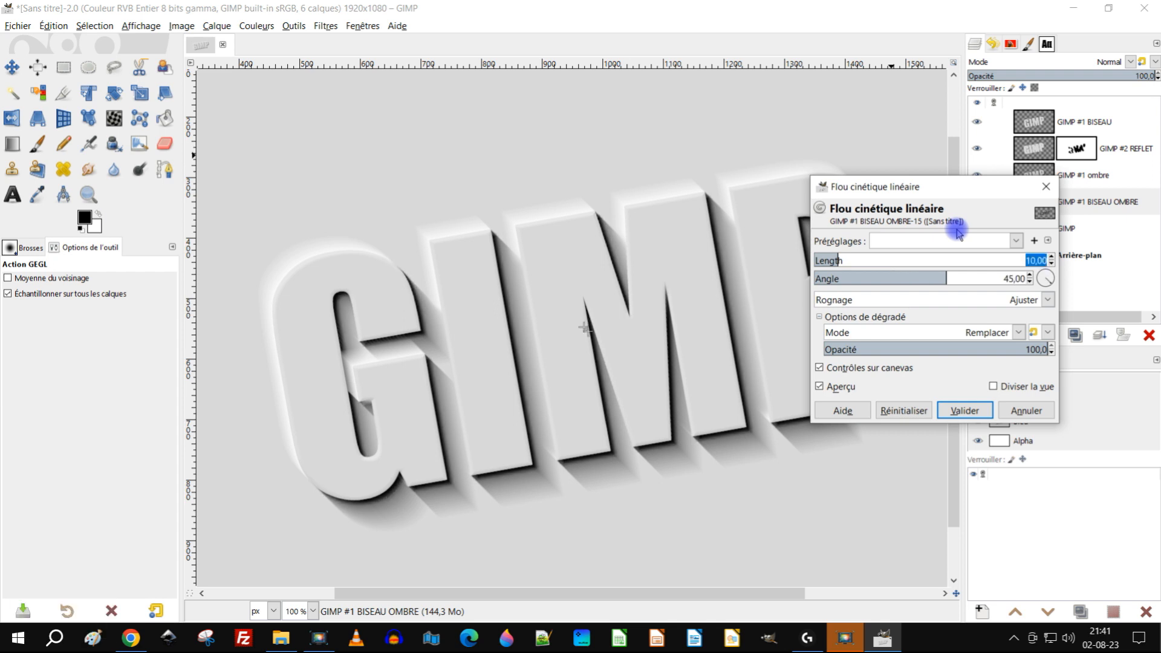
type("35")
key("Tab")
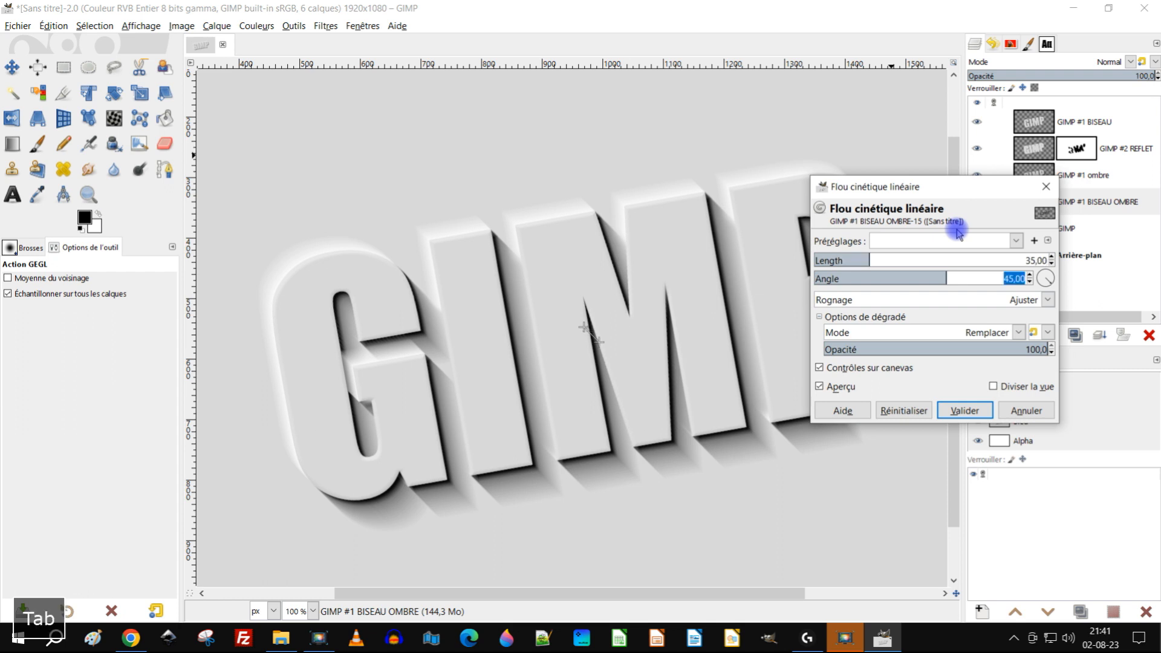
left_click(828, 388)
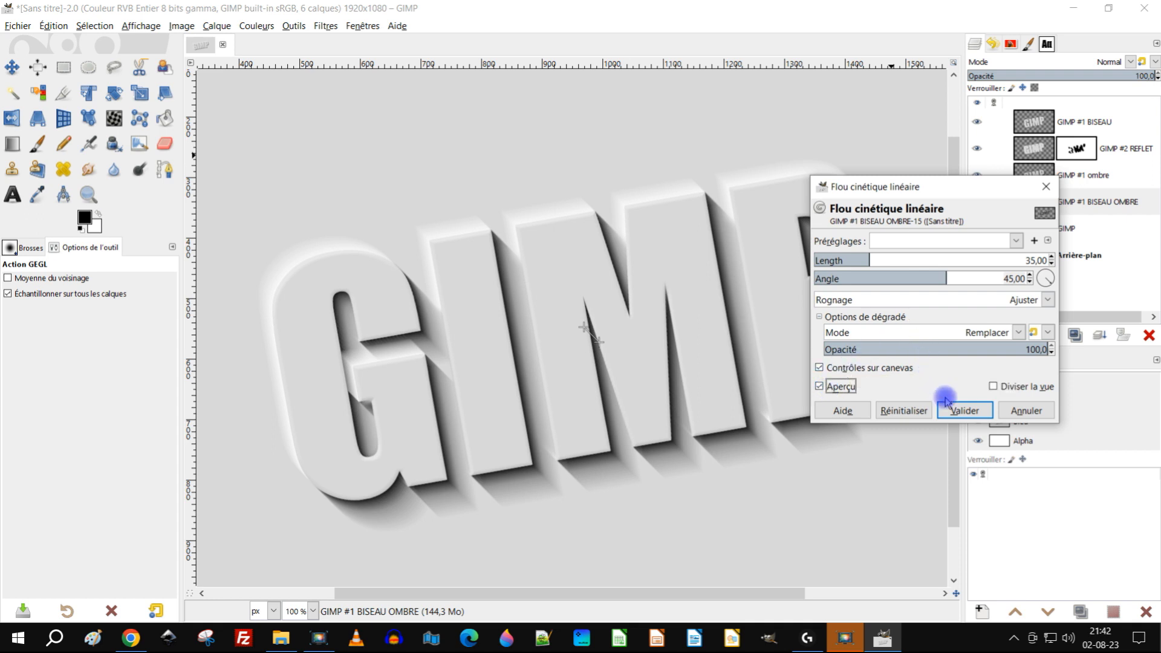
left_click(966, 409)
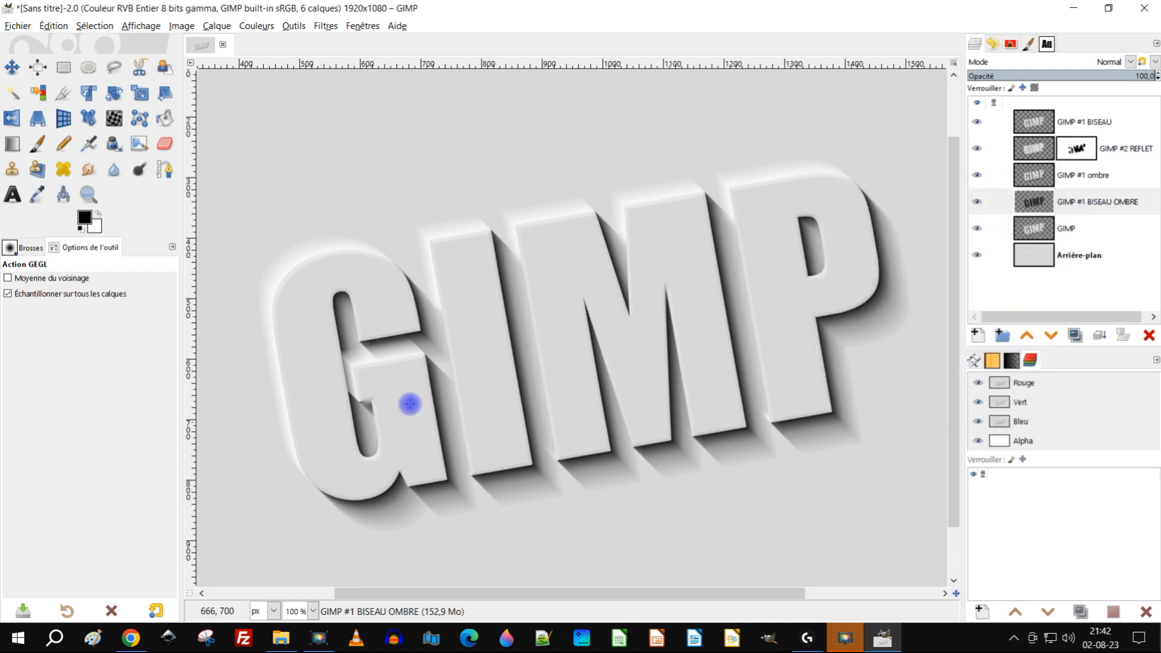
Duplicate the GIMP layer and raise the copy to the top of the layer stack
left_click(1044, 236)
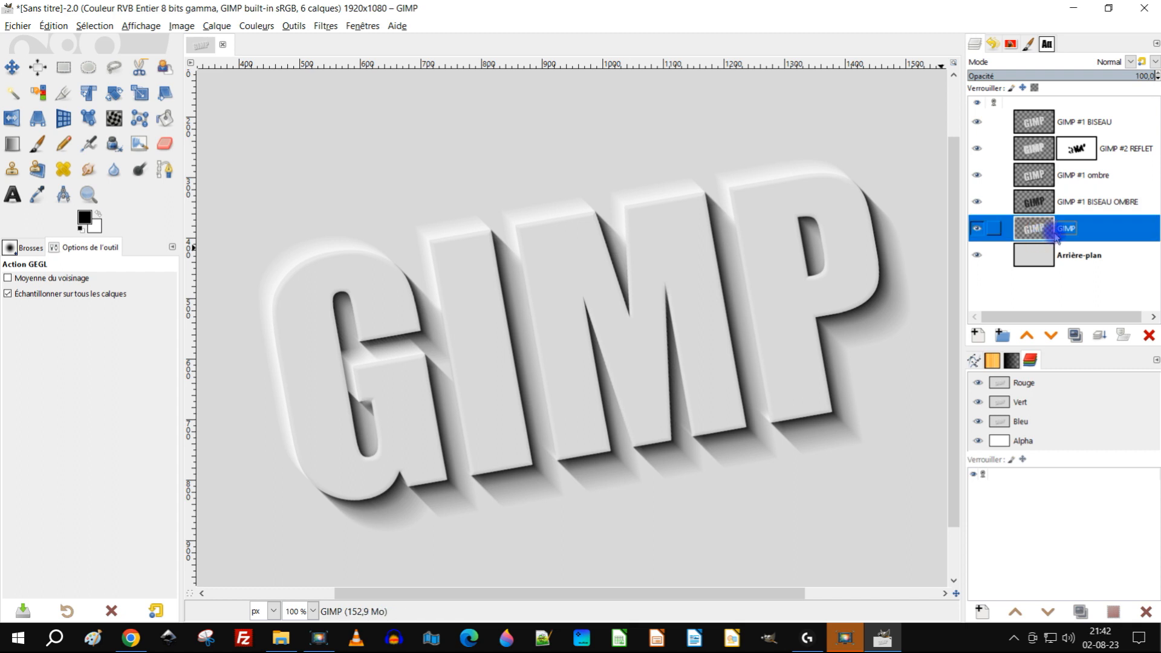
left_click(1076, 333)
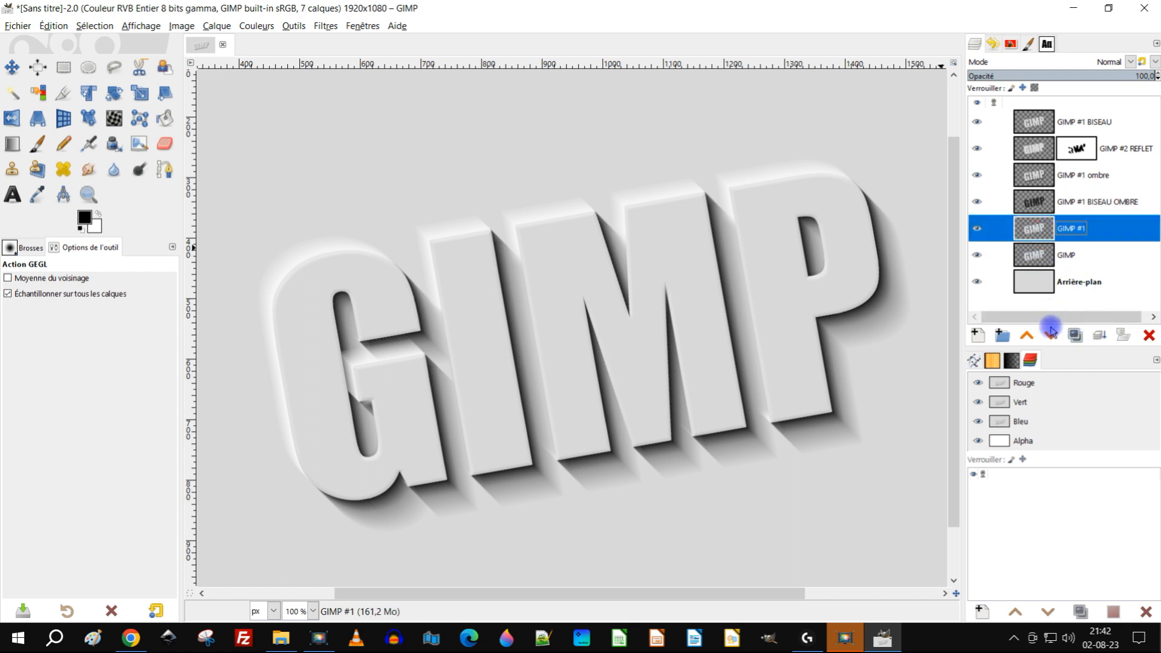
left_click(1028, 337)
left_click(1028, 336)
left_click(1028, 336)
left_click(1028, 336)
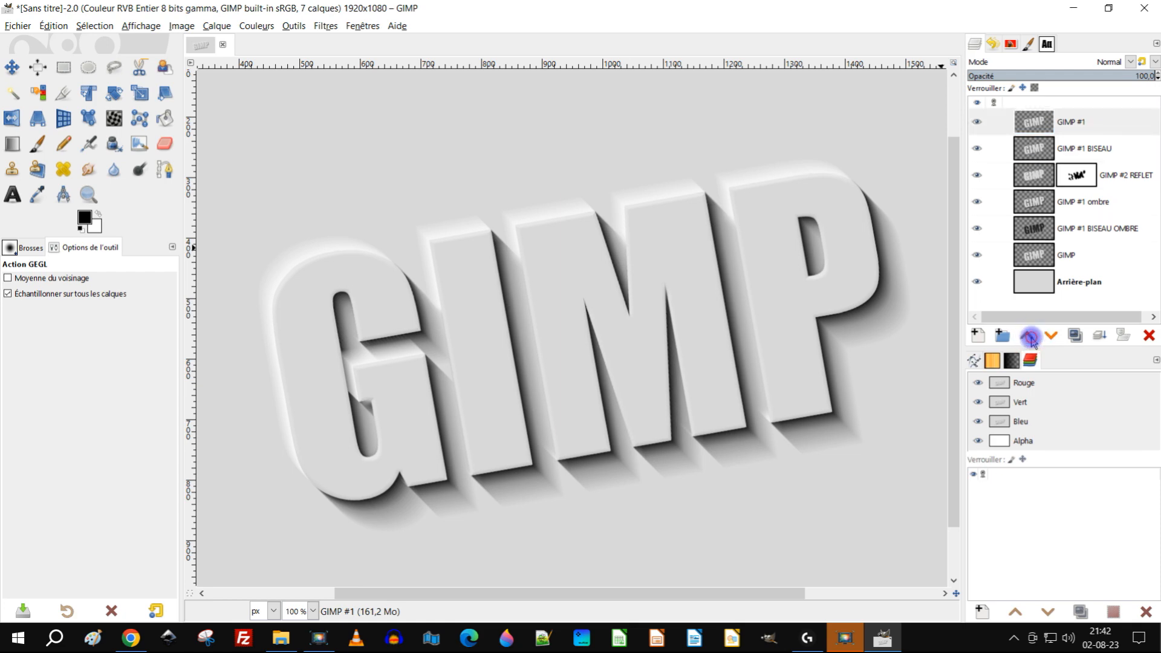
Select the top GIMP copy's alpha and fill it with a linear black-to-transparent gradient from about (1247, 923) to (975, 402)
right_click(1045, 128)
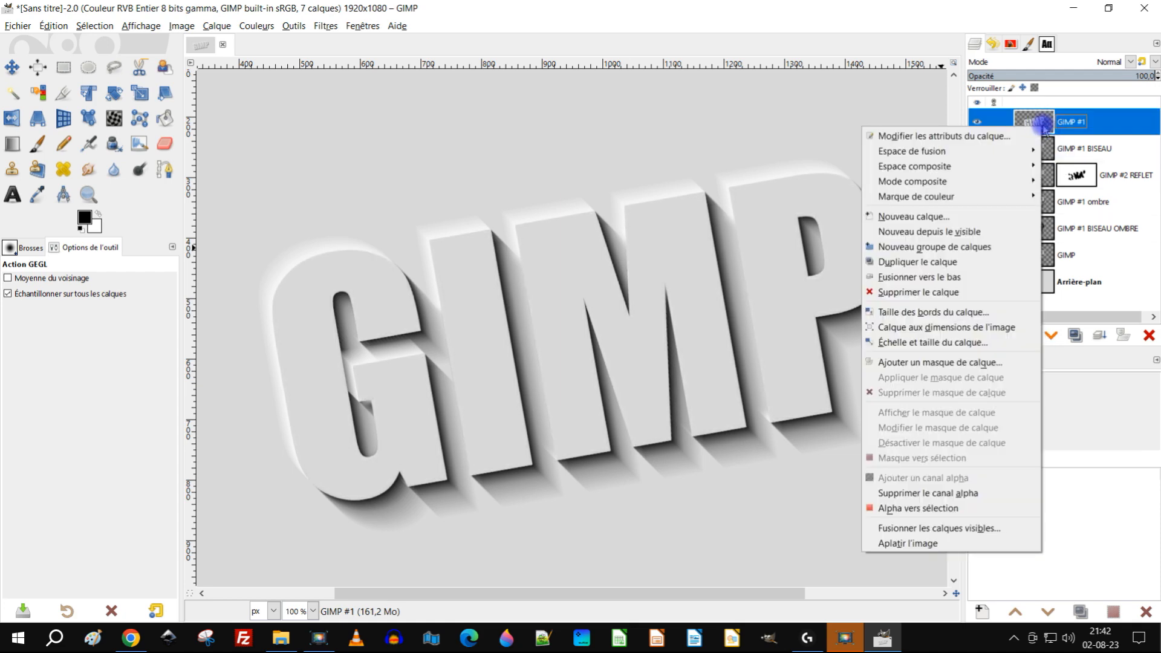
left_click(909, 510)
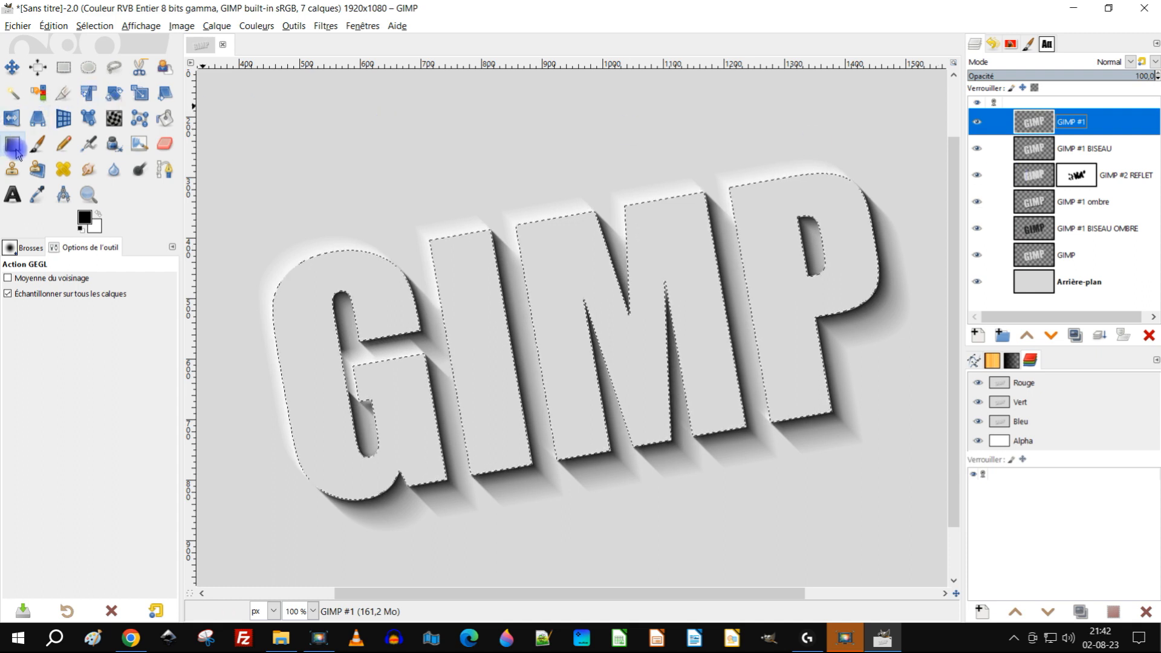
left_click(13, 145)
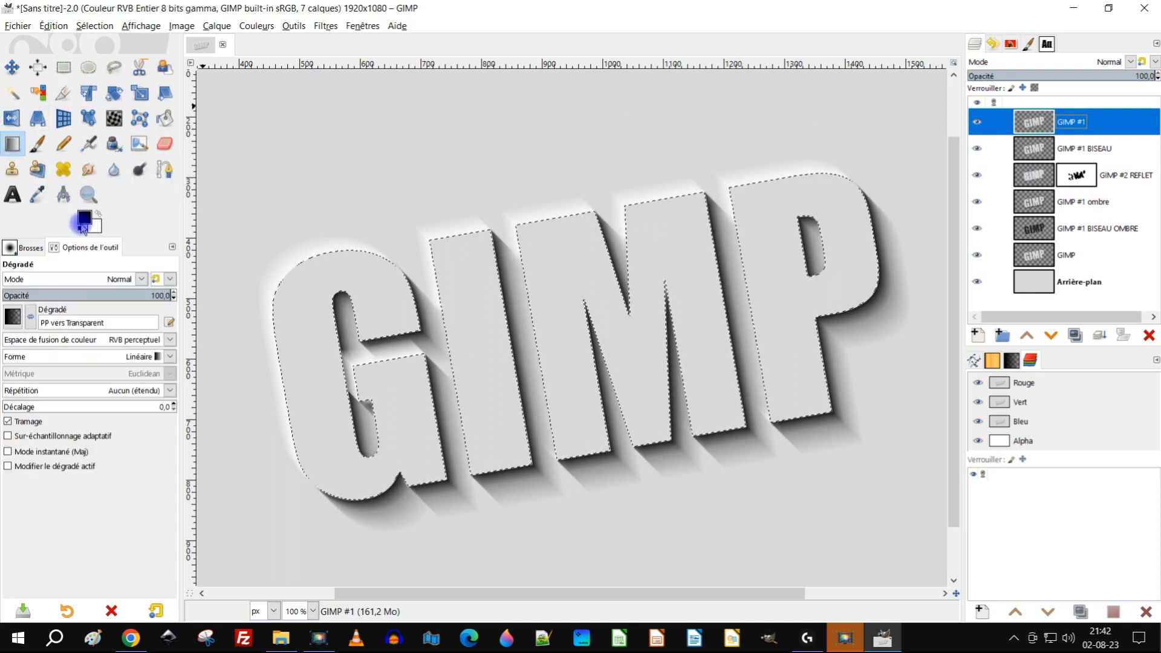
left_click(15, 320)
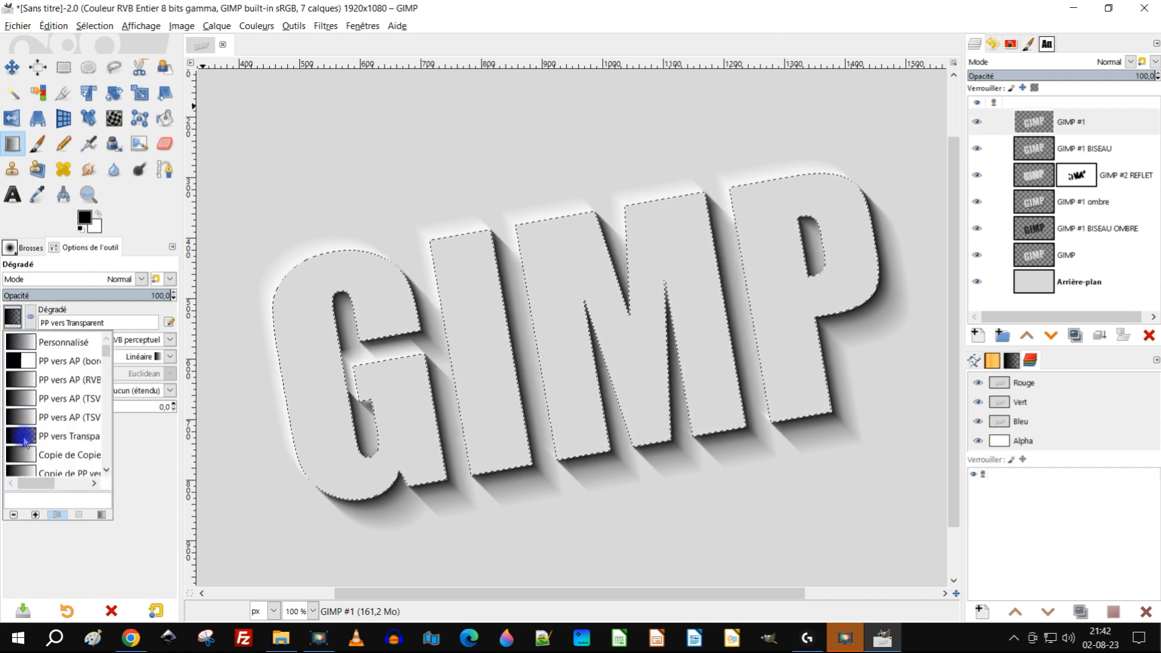
left_click(146, 226)
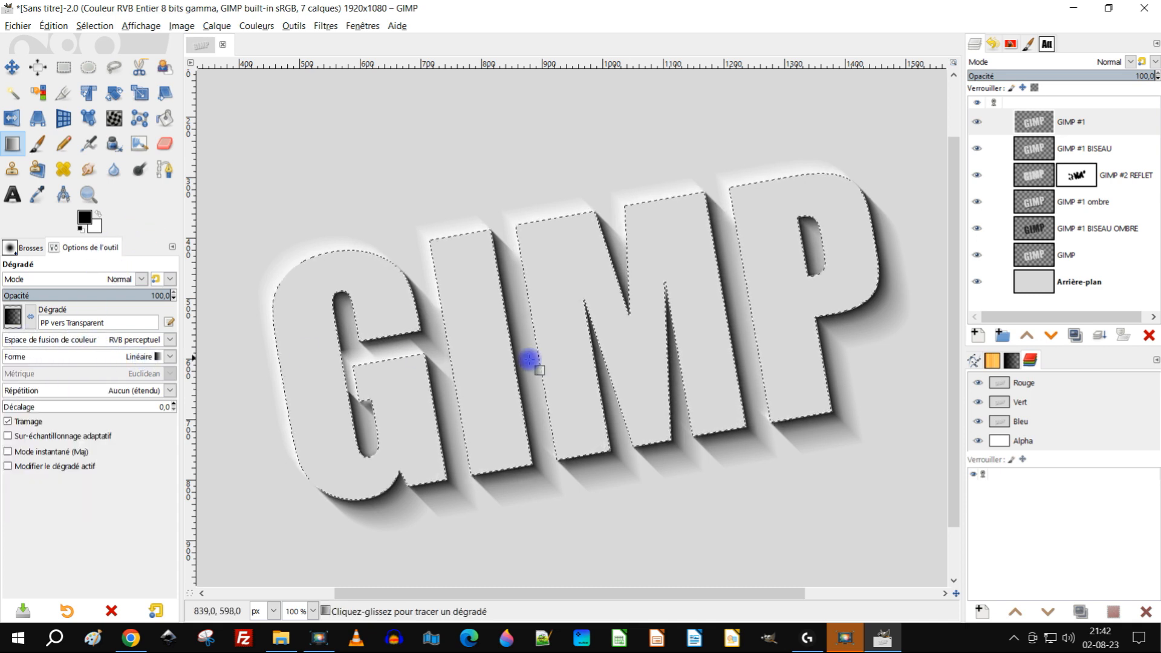
left_click_drag(824, 461, 587, 279)
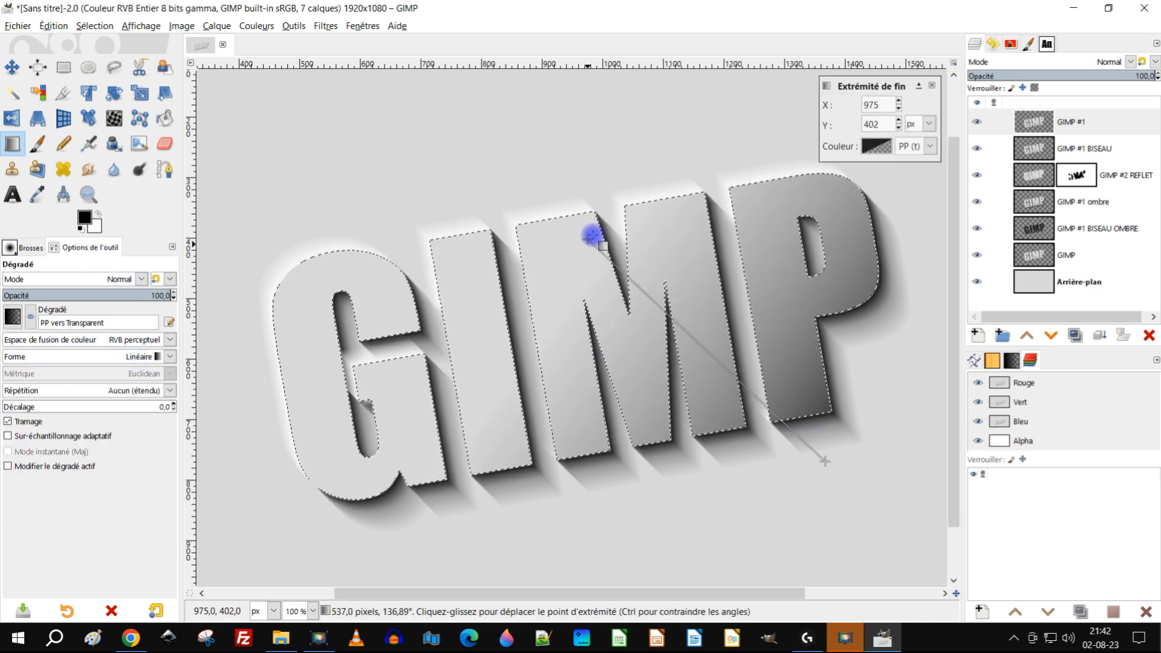
left_click_drag(824, 462, 752, 554)
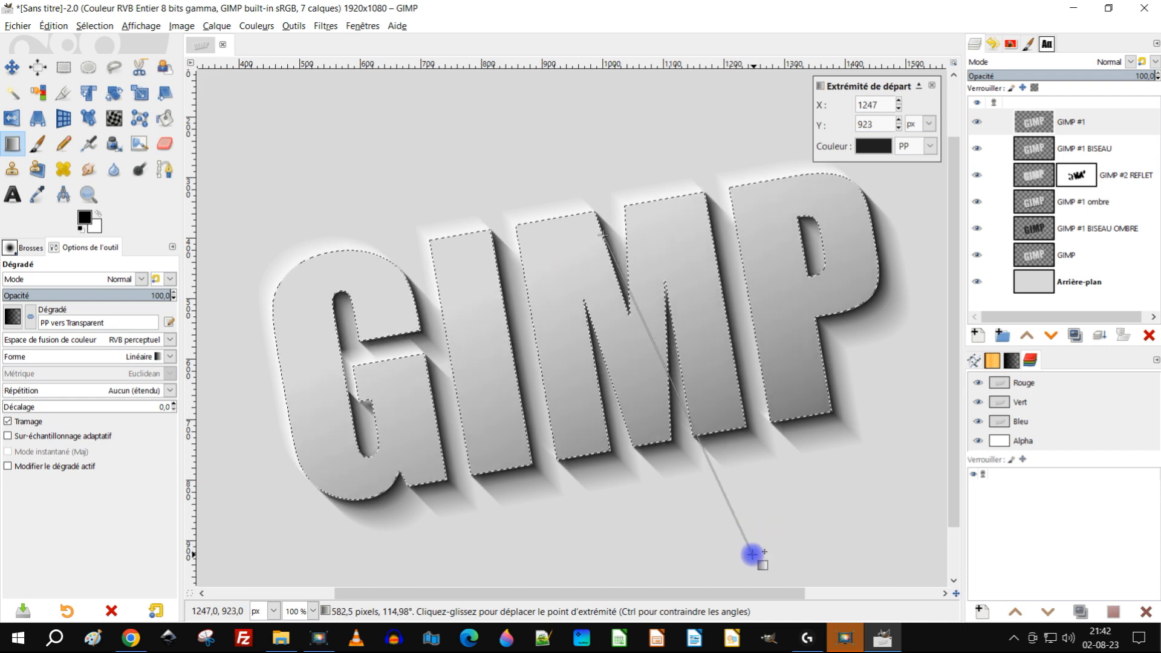
key("Return")
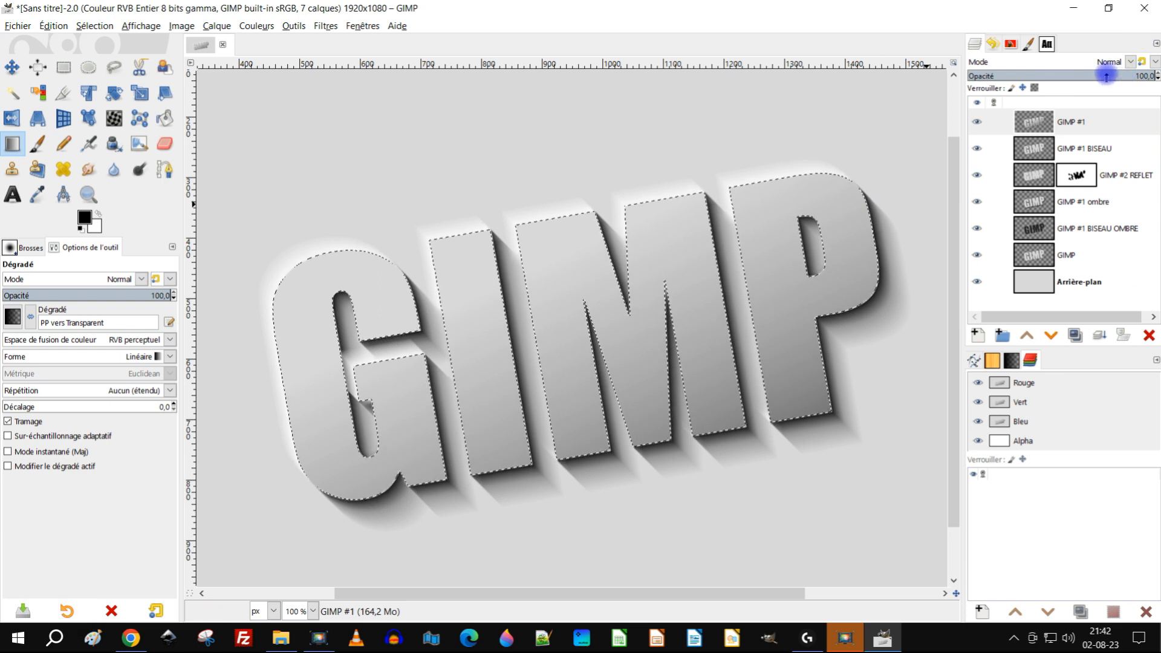
Lower the gradient-filled "GIMP #1" layer's opacity to about 63.2 and clear the selection
left_click_drag(1132, 75, 1106, 75)
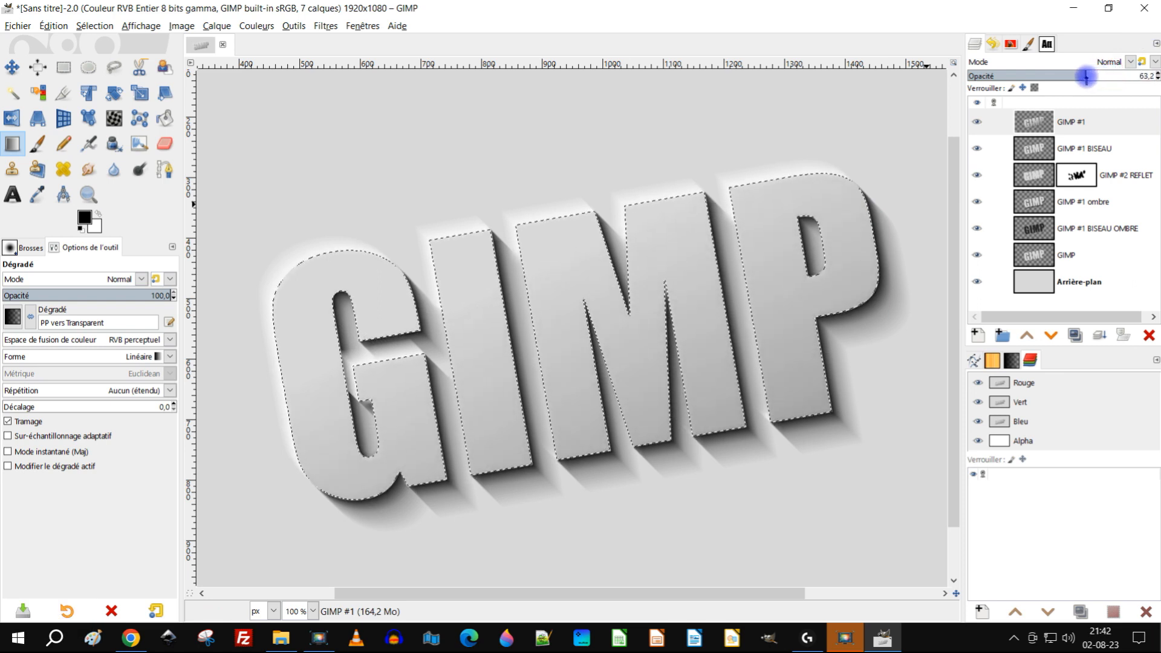
left_click(135, 27)
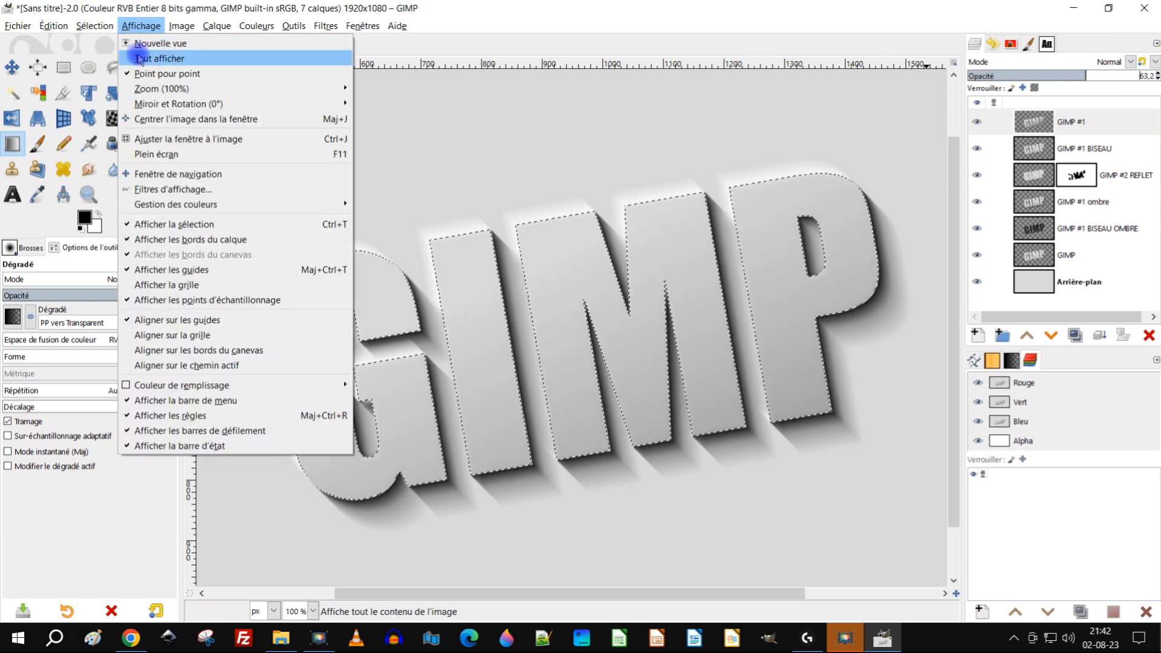
mouse_move(94, 26)
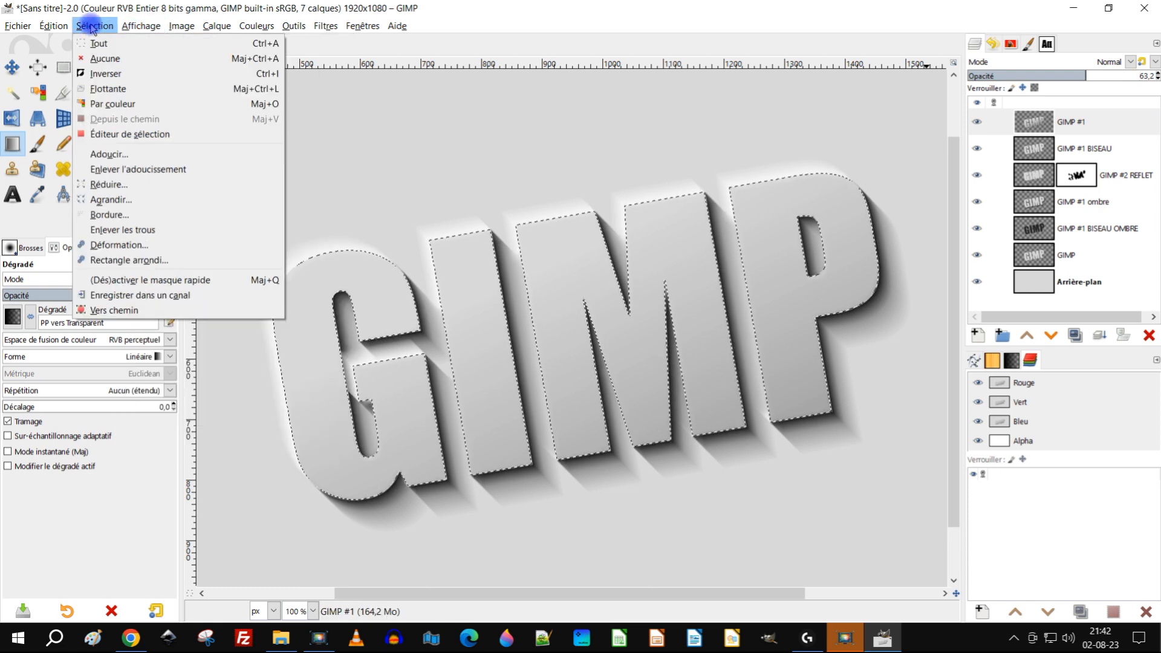
left_click(97, 59)
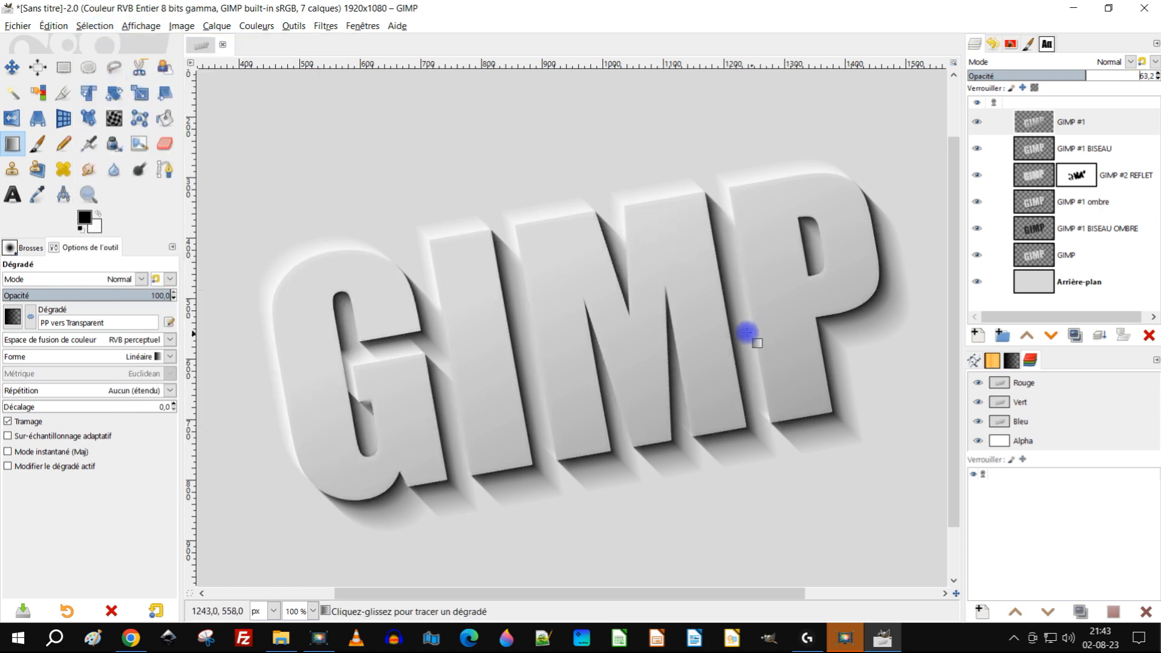
Check the whole image and reduce the top "GIMP #1" layer's opacity to about 45.8
scroll(744, 330, "down", 2)
scroll(779, 356, "up", 1)
scroll(846, 380, "down", 1)
left_click_drag(848, 380, 737, 348)
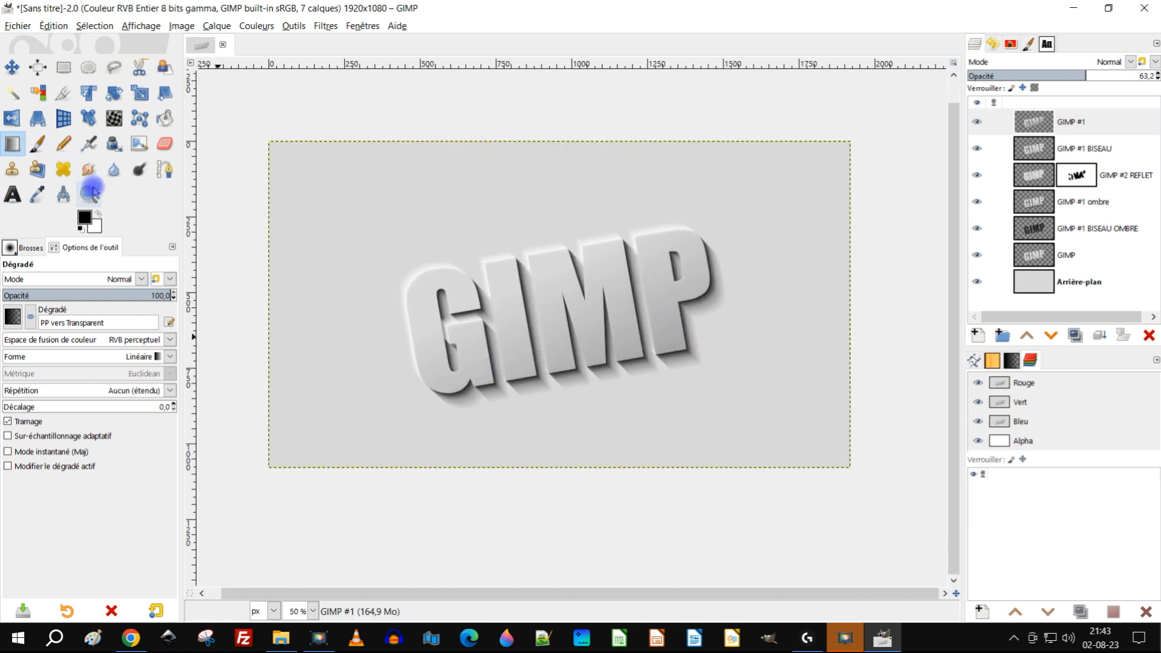
left_click(56, 94)
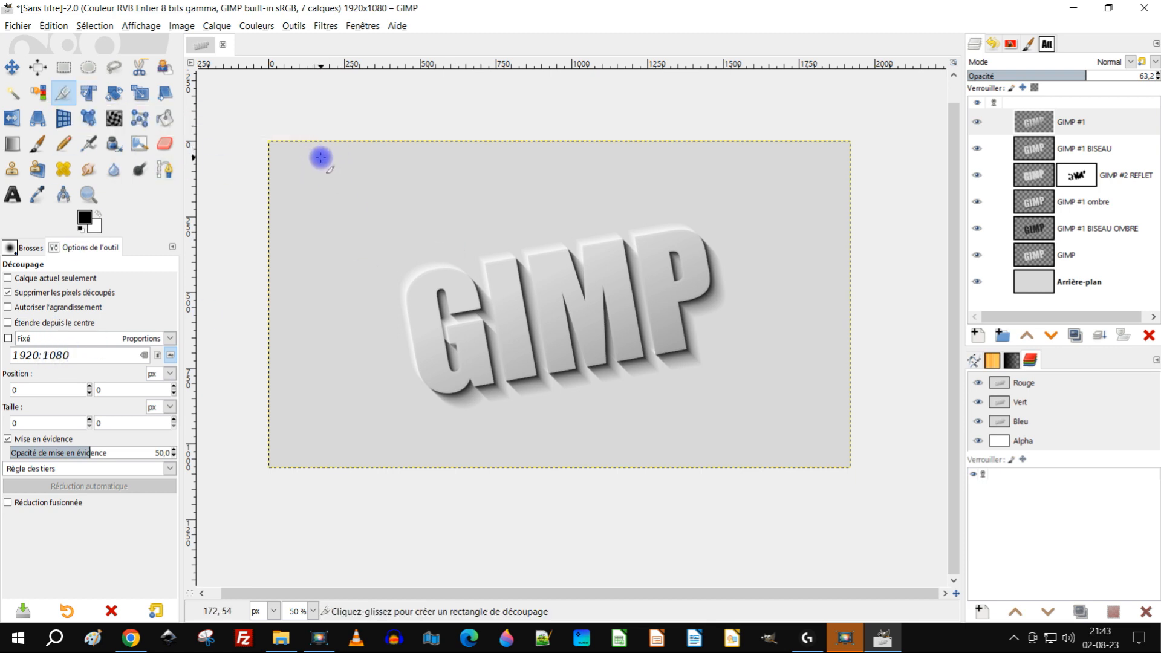
left_click(89, 194)
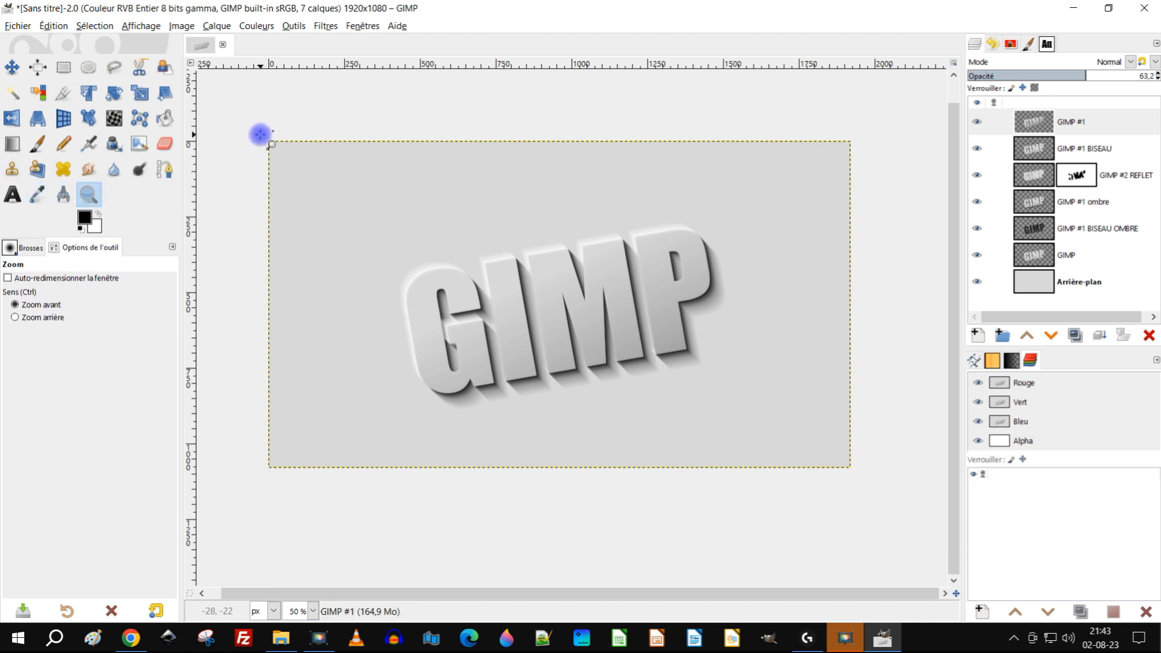
left_click_drag(275, 144, 868, 482)
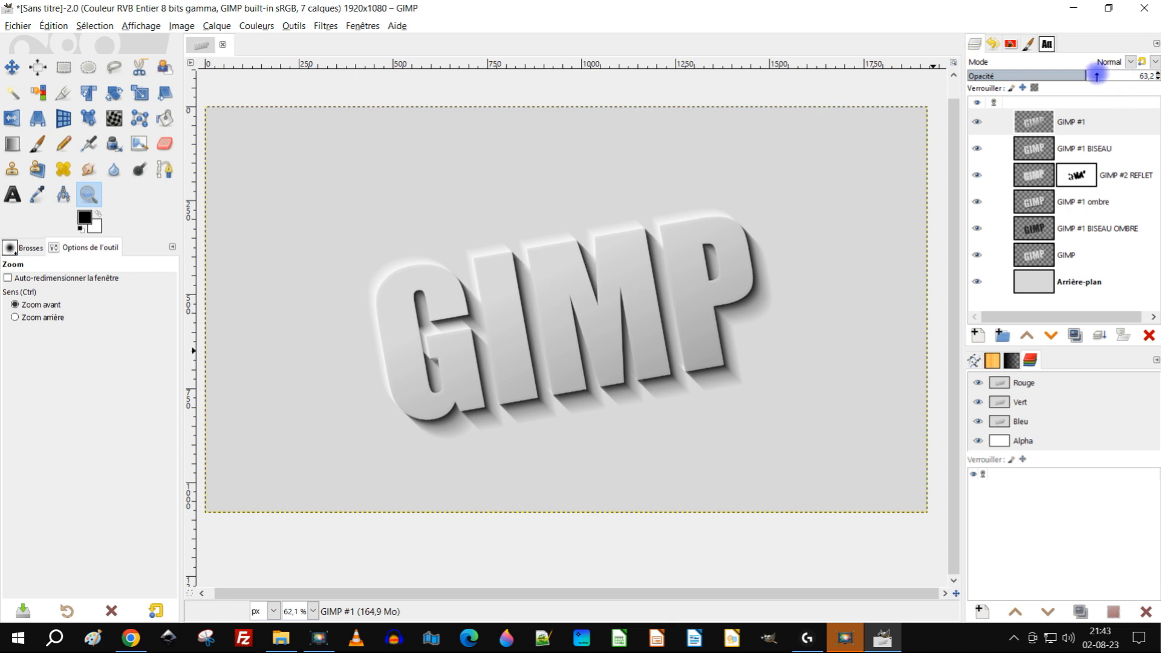
left_click_drag(1081, 75, 1054, 76)
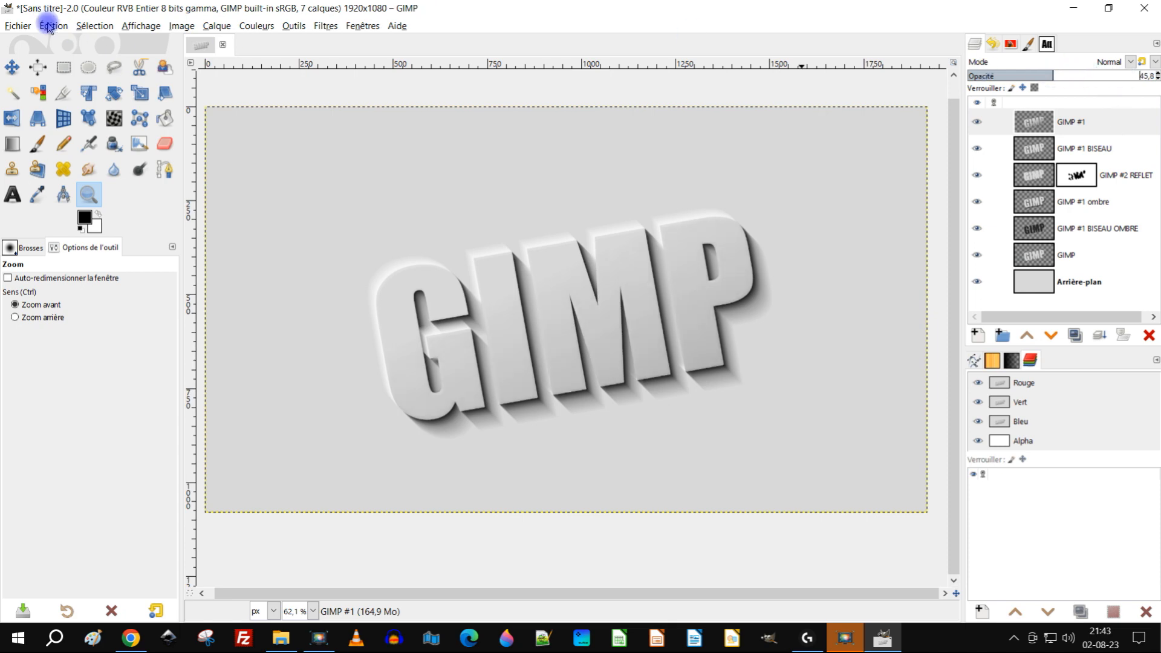
Save the image as "gimp DAVIES.xcf" in the 08-août folder under 2023
left_click(23, 26)
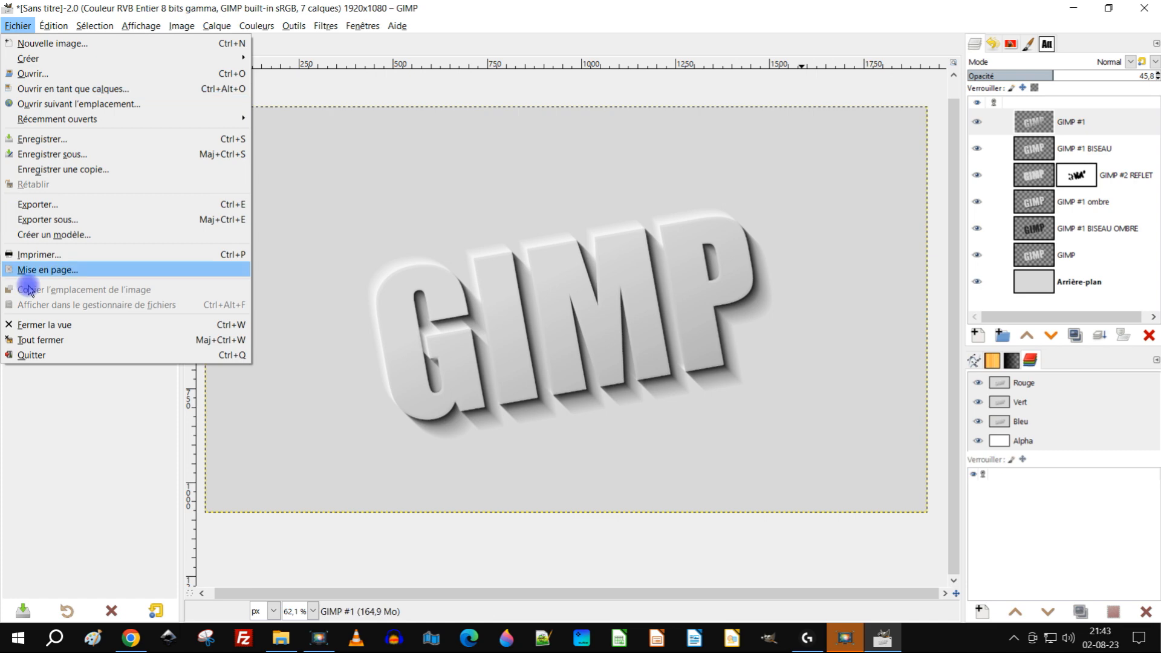
left_click(55, 154)
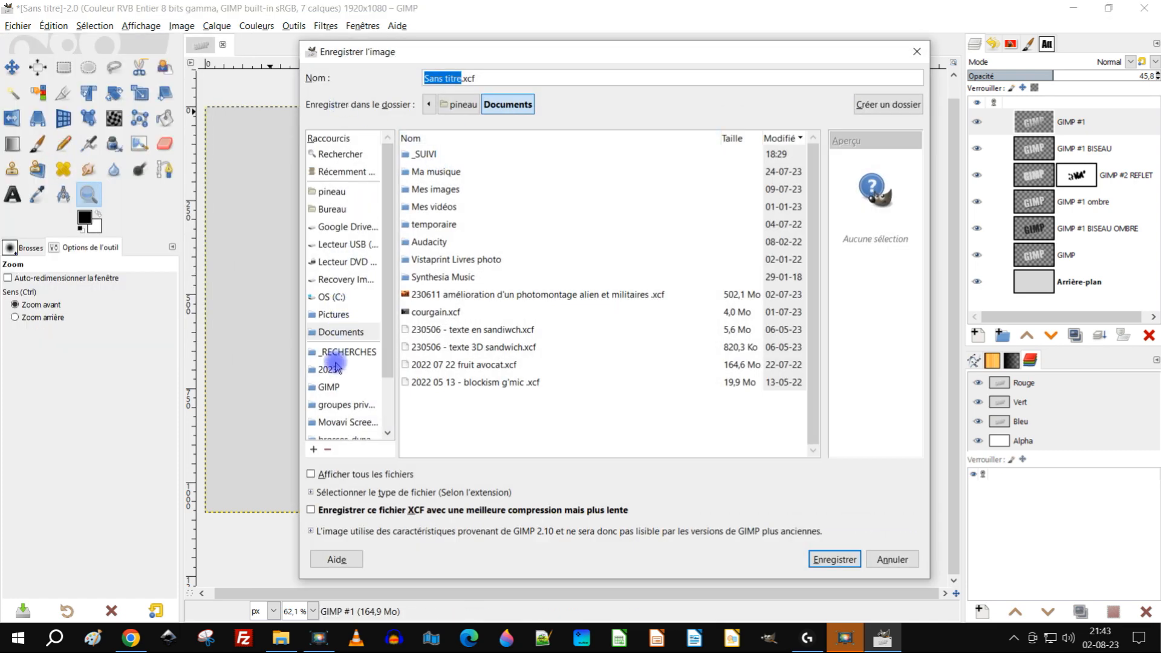
left_click(330, 371)
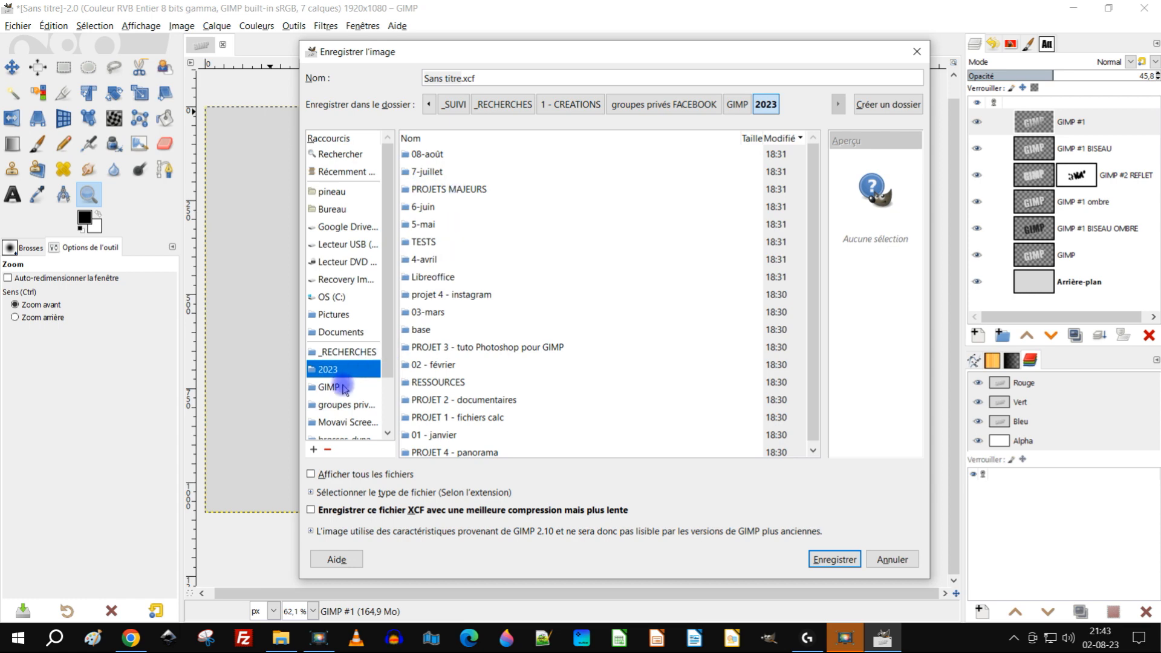
double_click(430, 155)
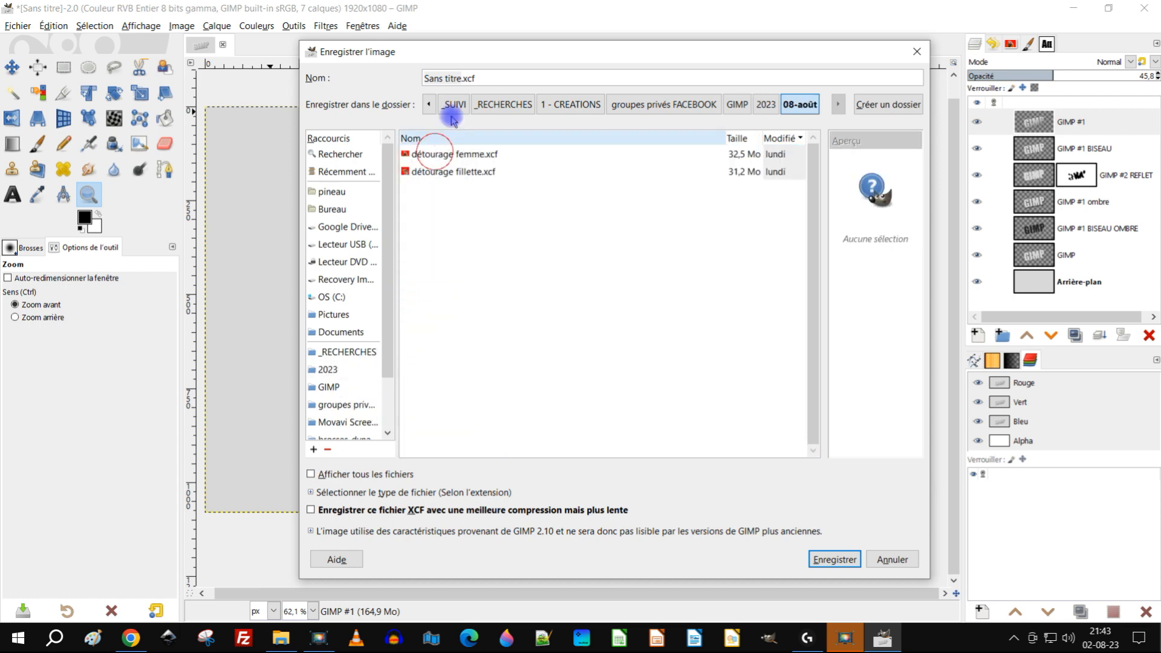
left_click_drag(458, 78, 347, 75)
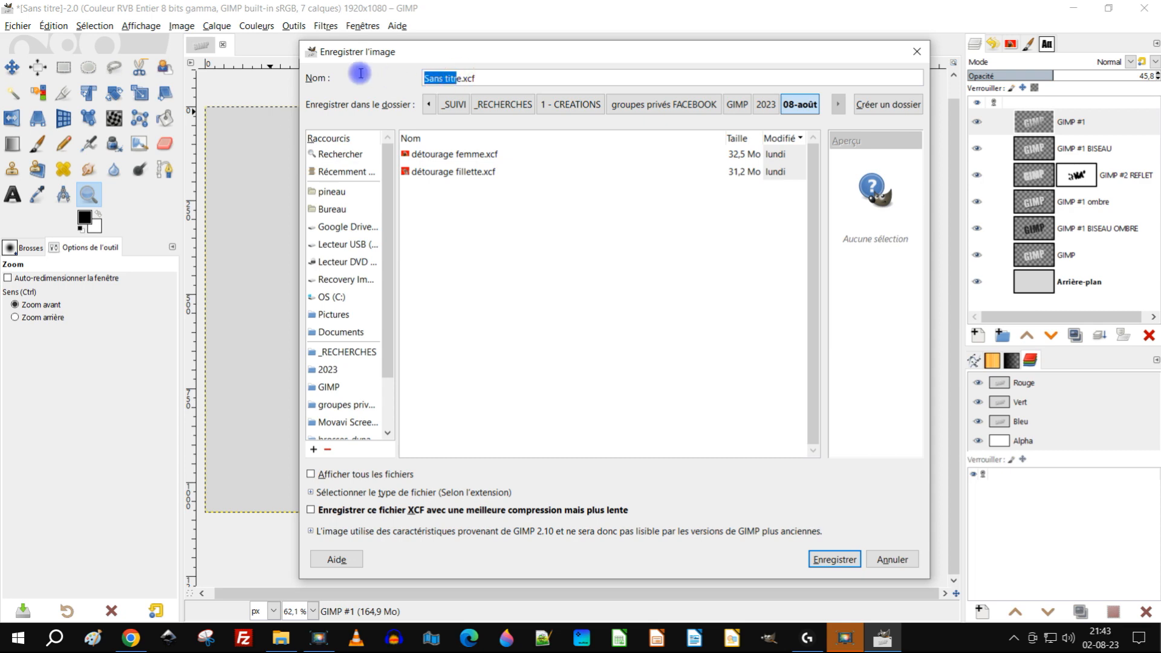
key("Delete")
type("GImp DA")
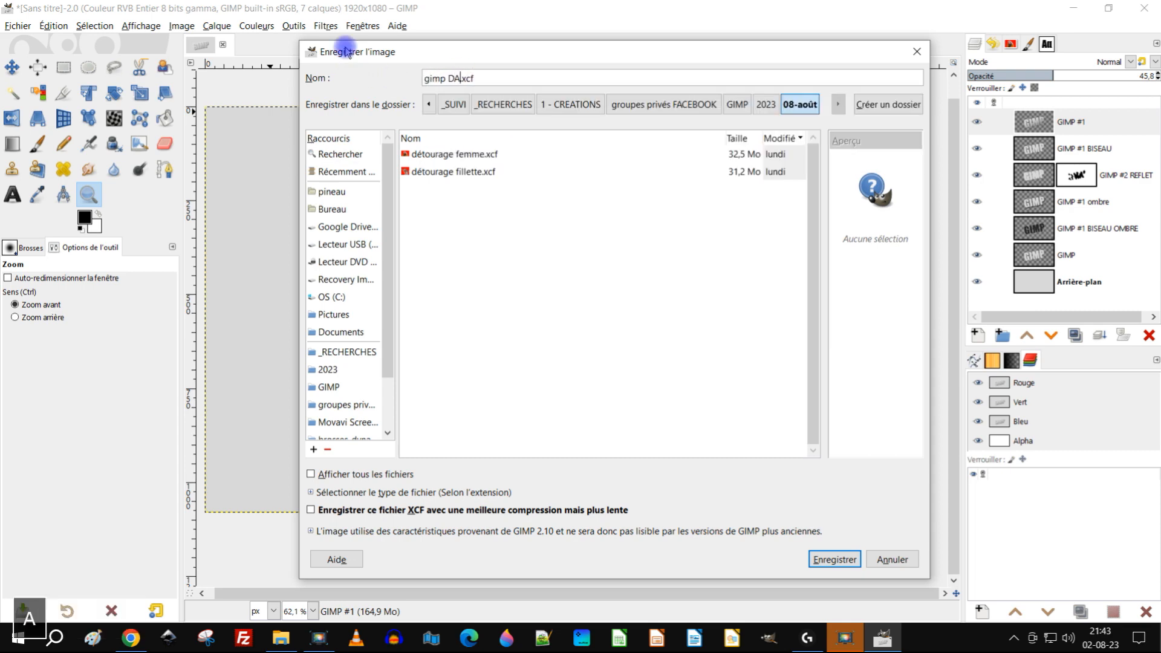
type("VIES")
key("Return")
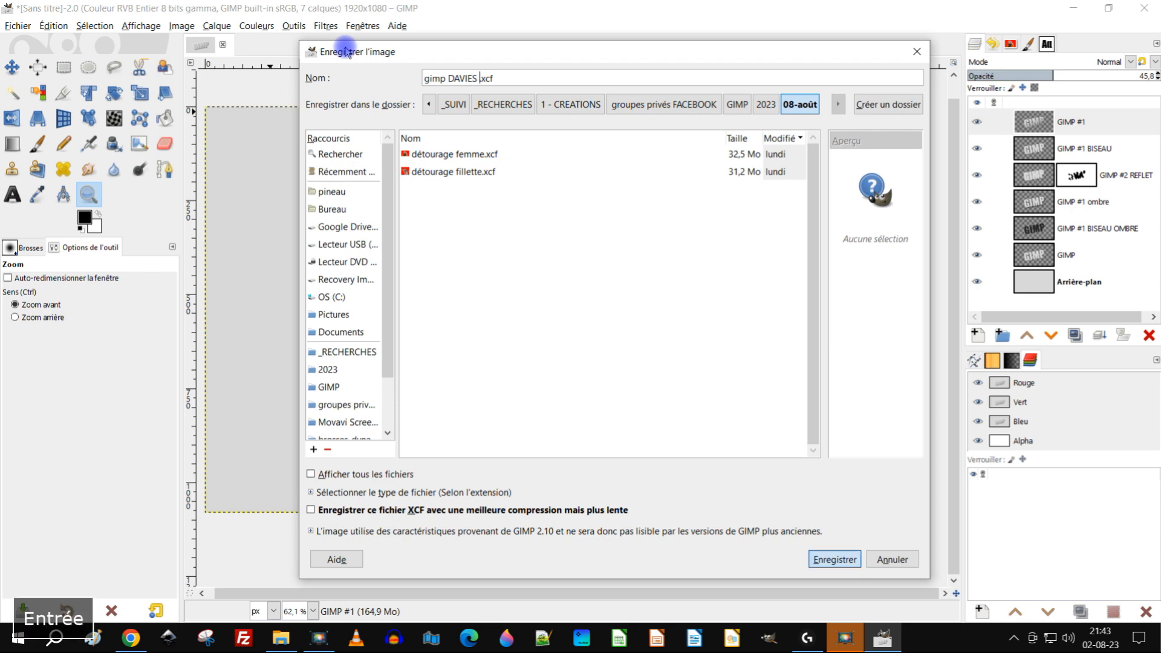